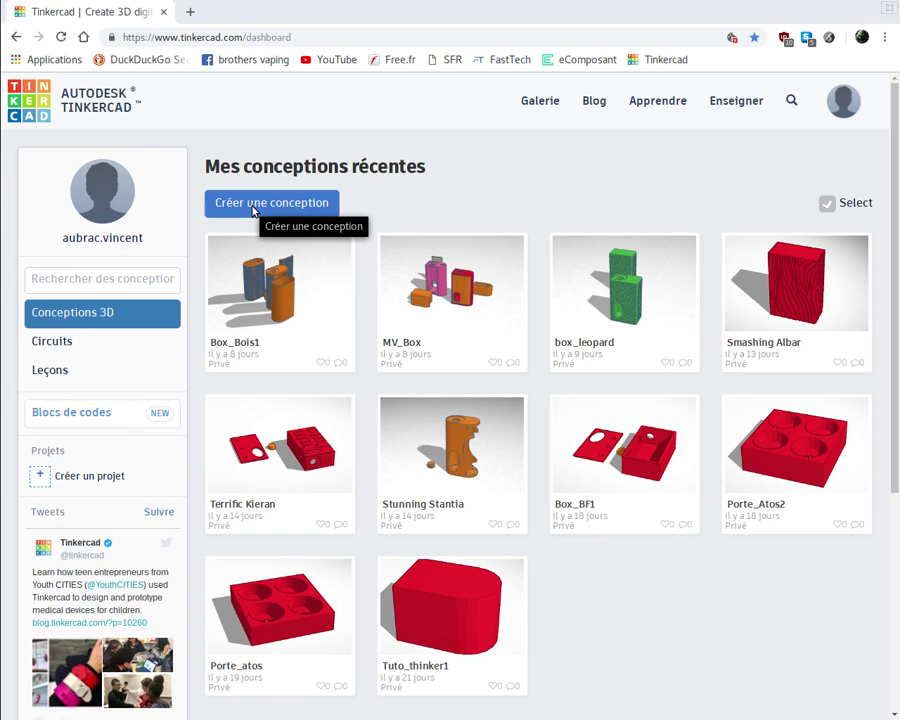
Step: Create a new 3D design and rename it Tuto_Box_Ronde
left_click(253, 207)
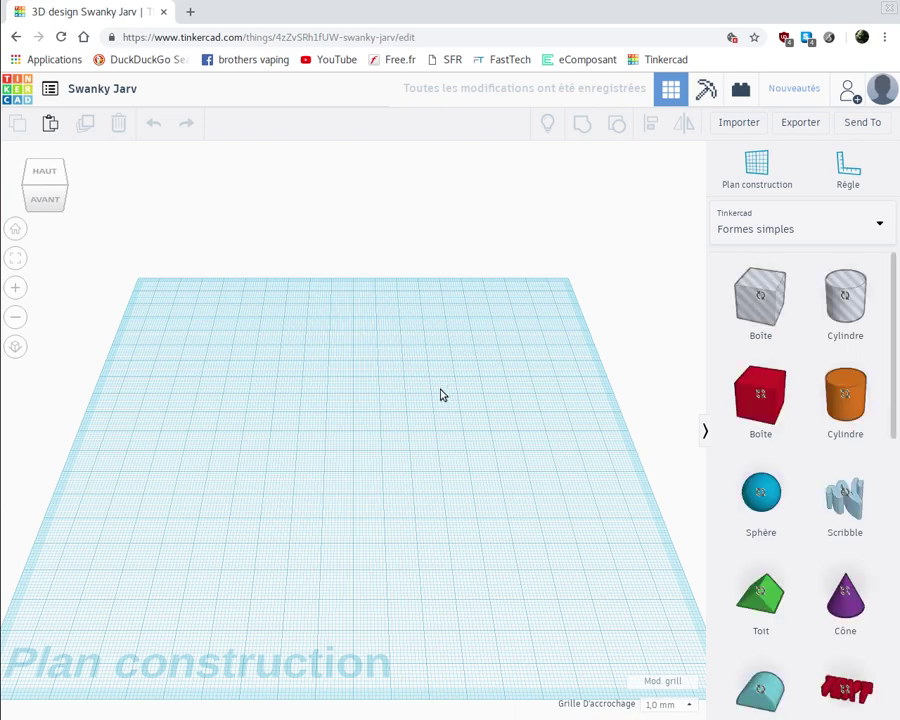
left_click(111, 92)
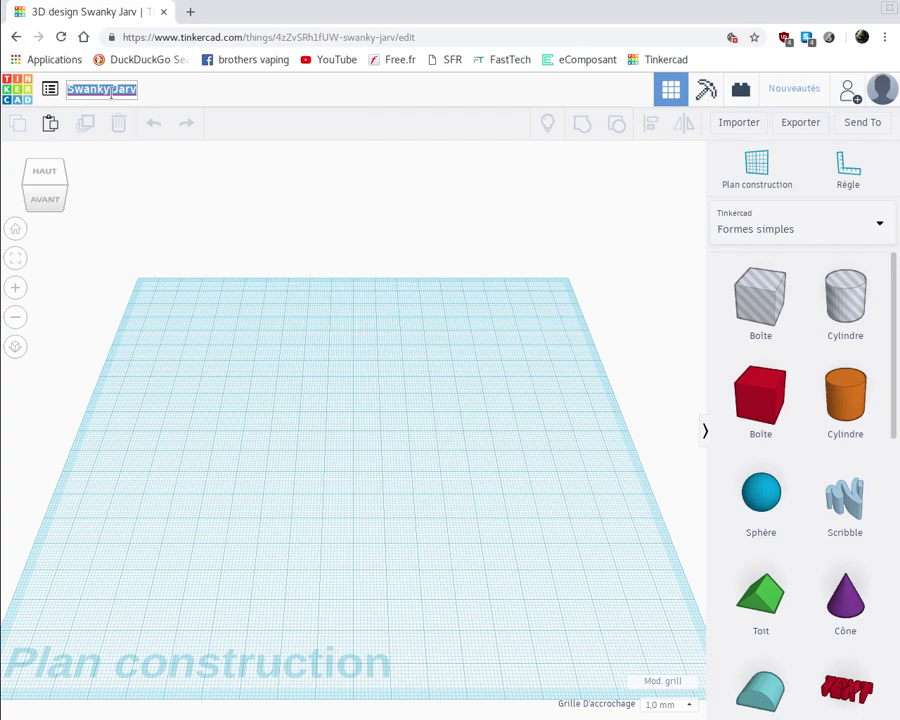
type("Tuto_Bx")
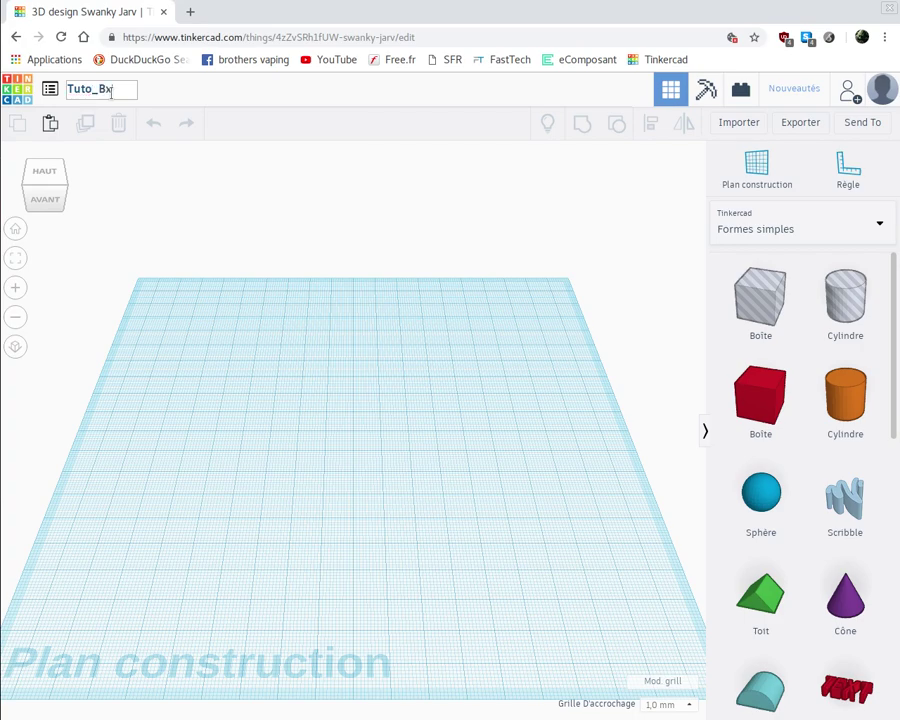
type("_Ronde")
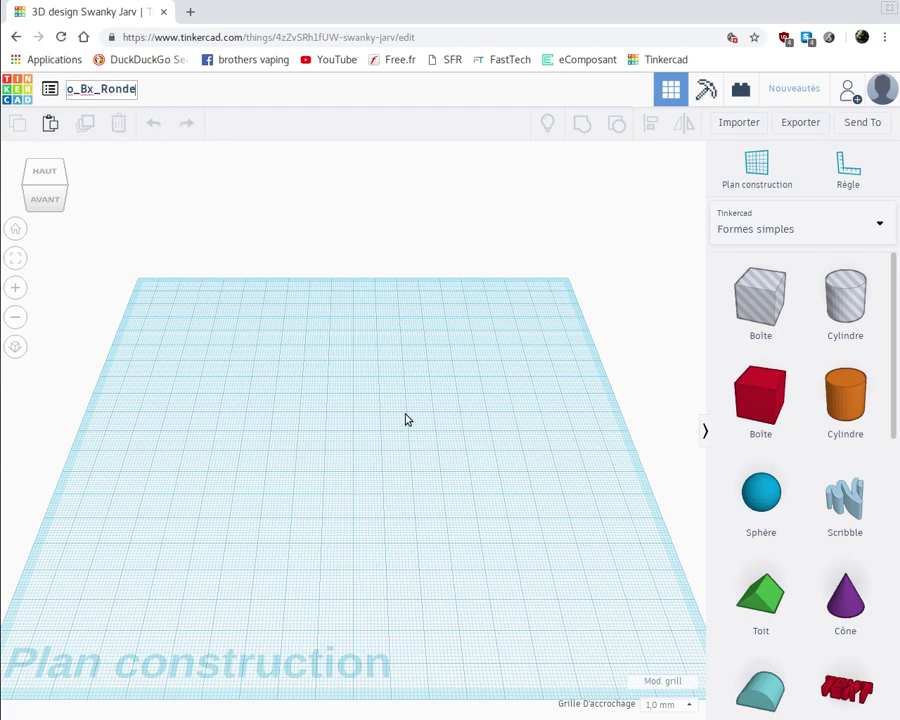
left_click(208, 96)
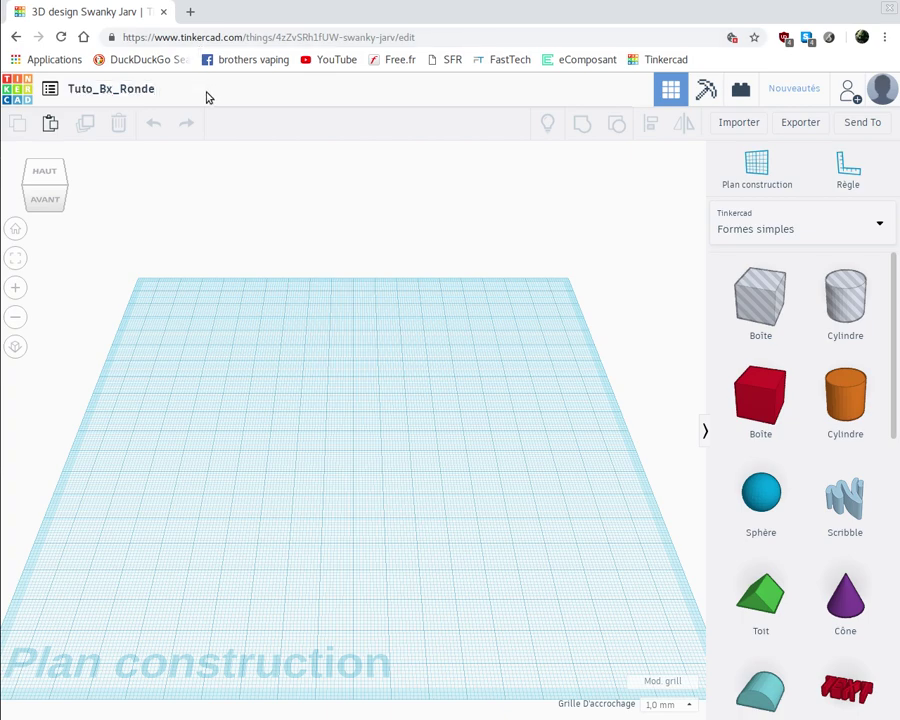
left_click(104, 88)
left_click(104, 88)
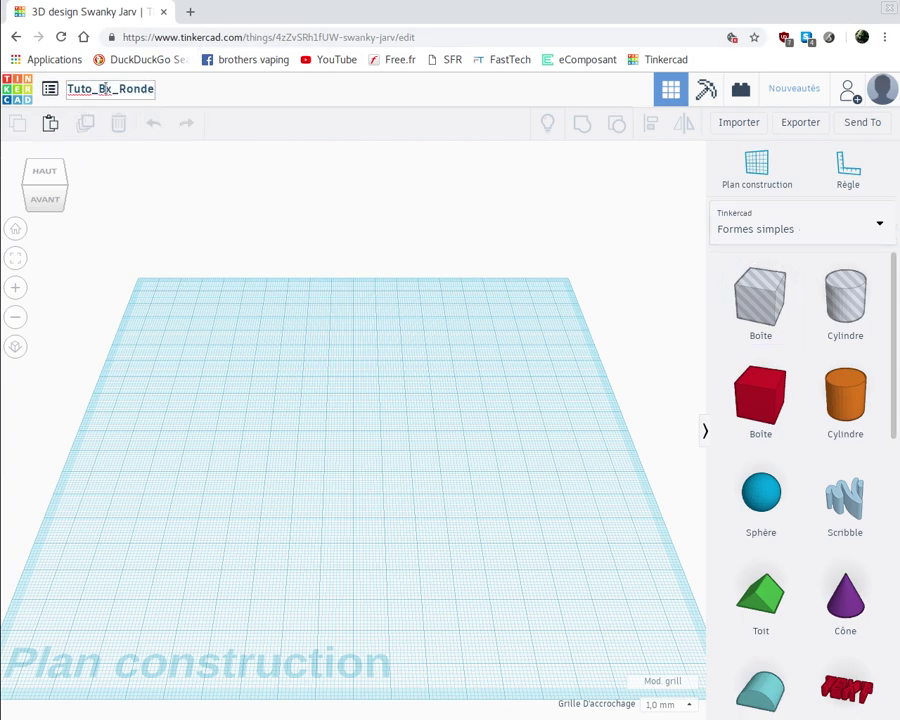
type("o")
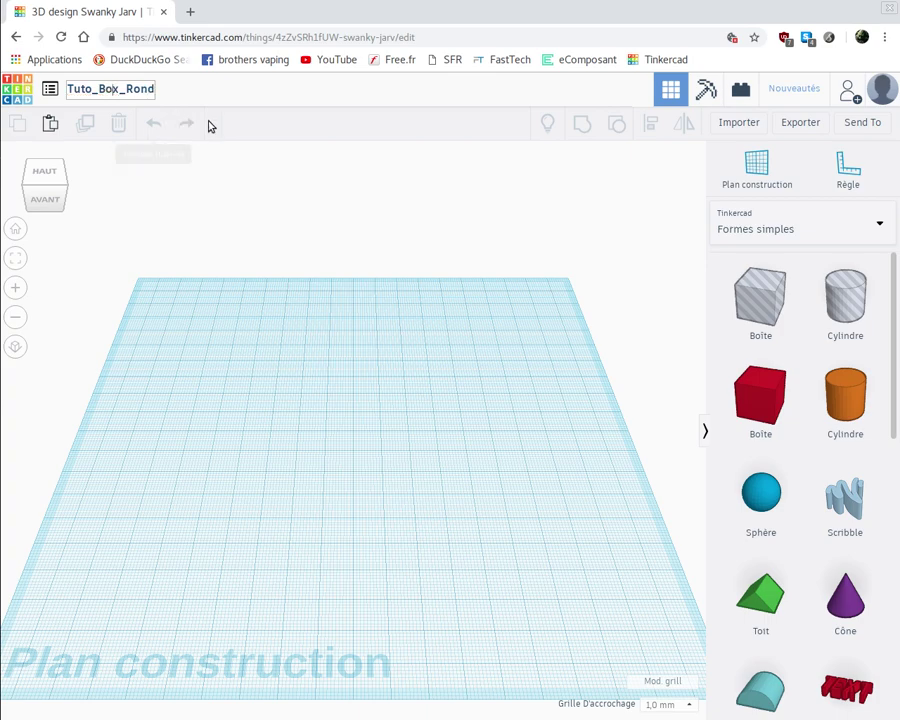
key("Return")
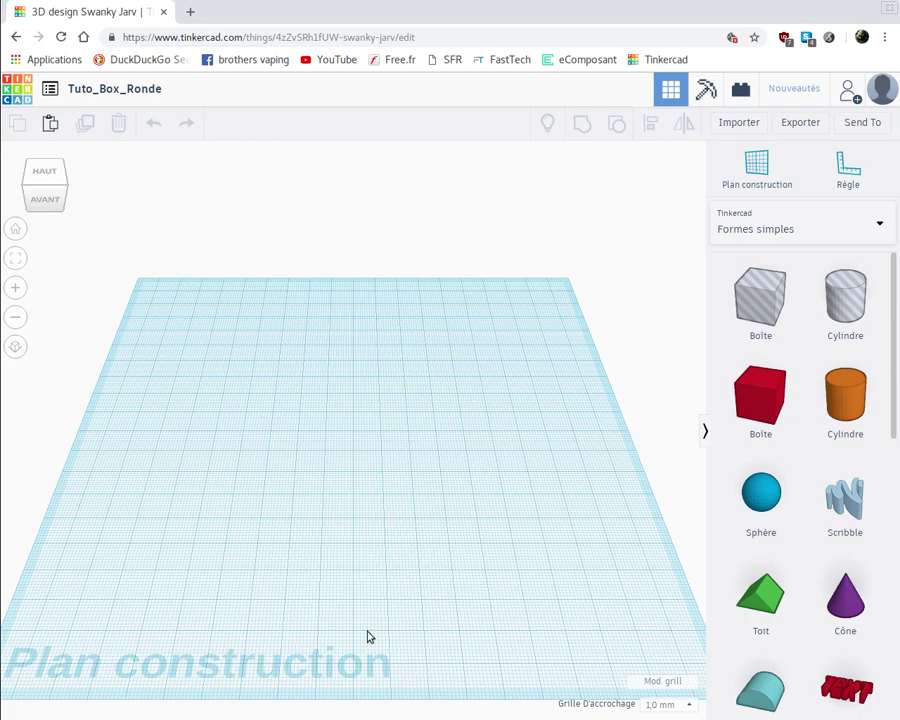
Step: Place the ruler's origin at the centre of the workplane and add a solid cylinder with its horizontal offset set to 0 mm
left_click(846, 172)
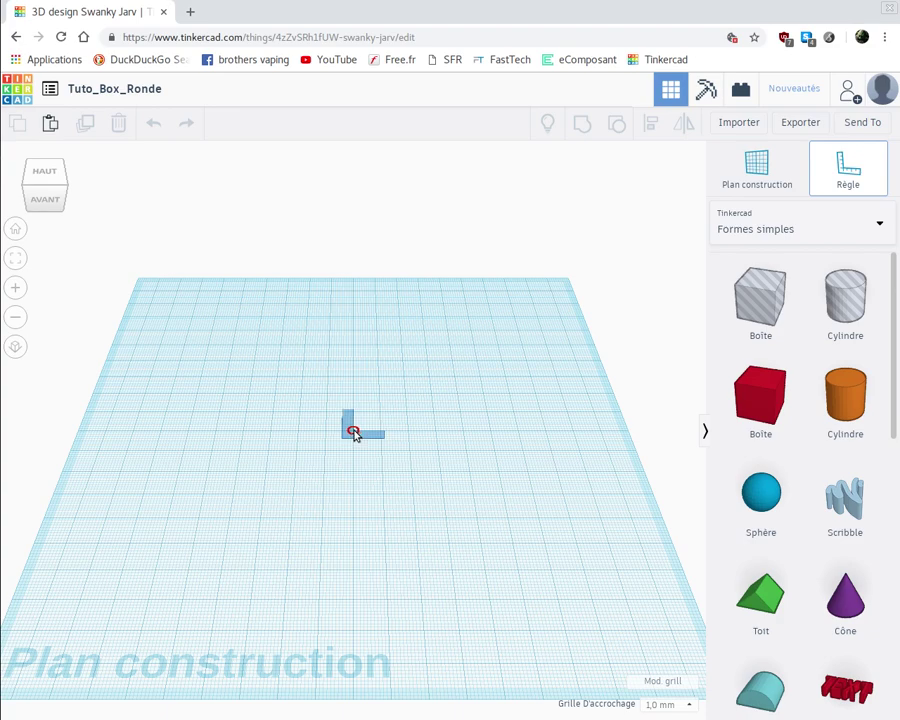
left_click(352, 431)
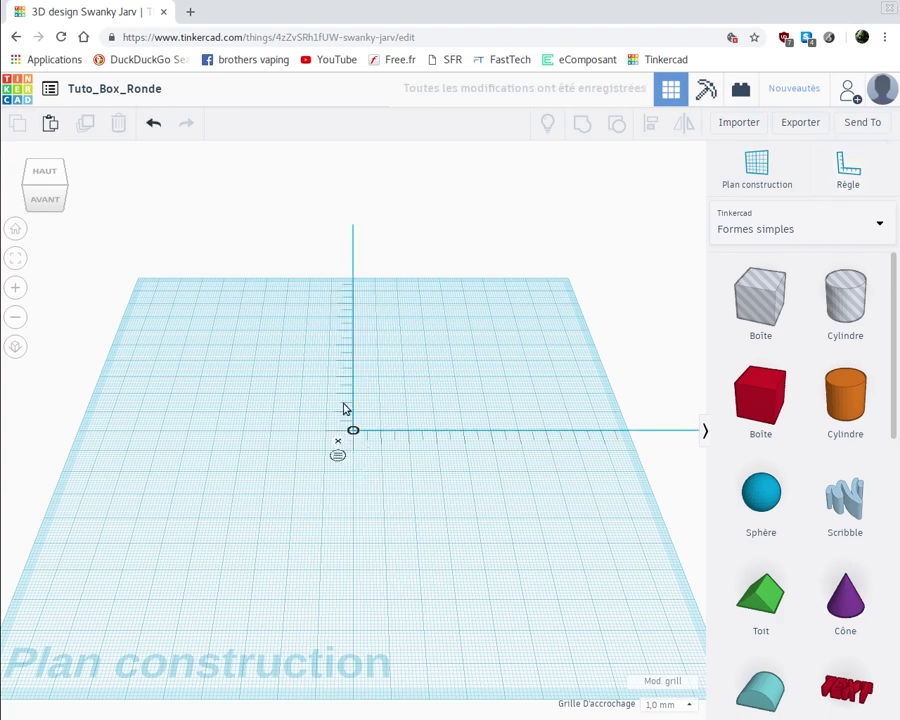
left_click(43, 172)
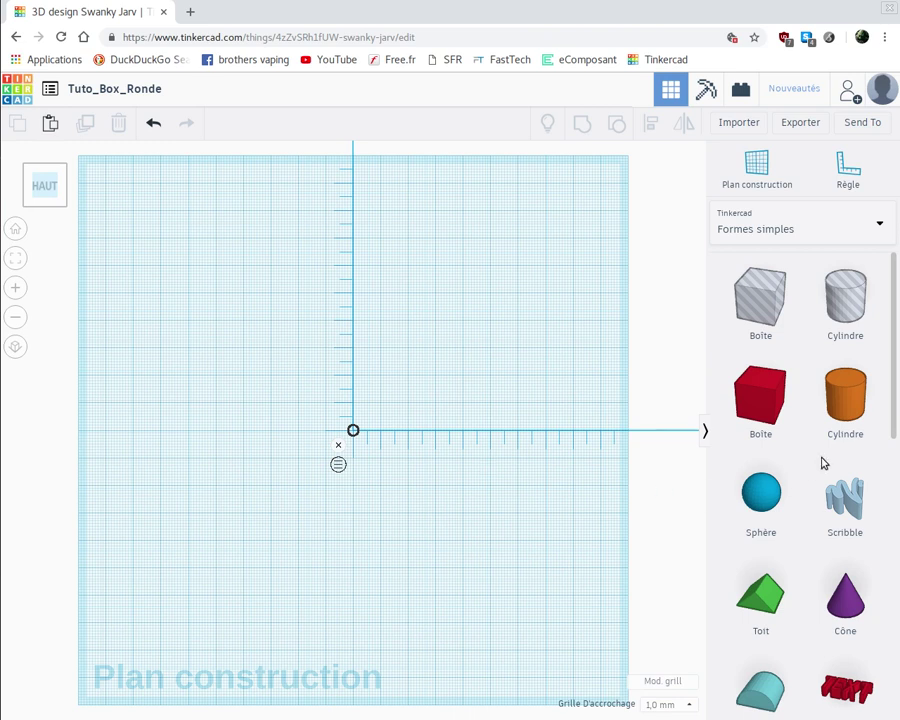
left_click_drag(846, 408, 379, 430)
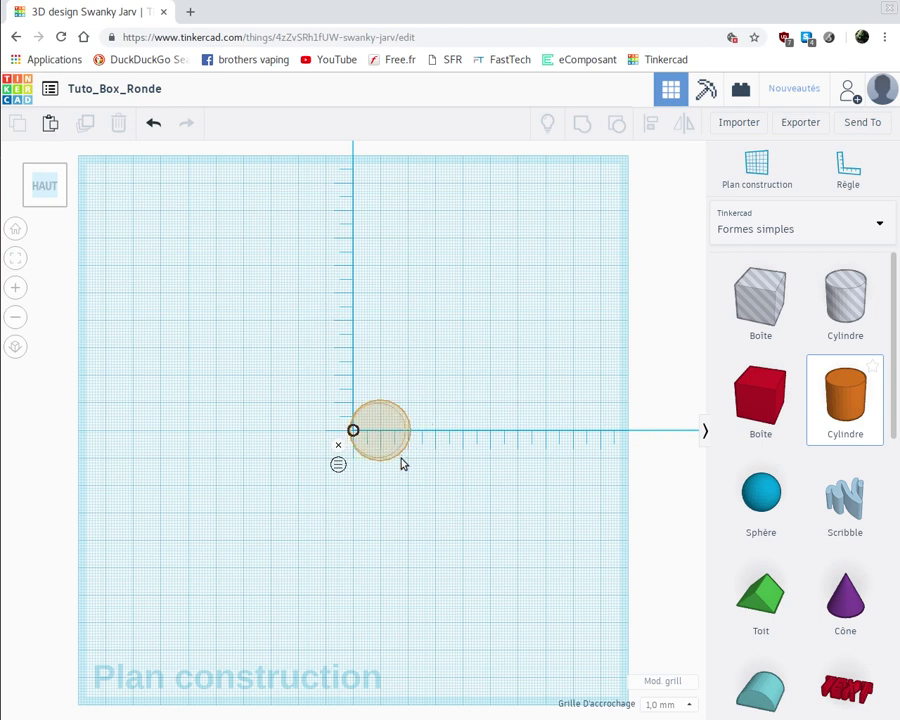
left_click(364, 522)
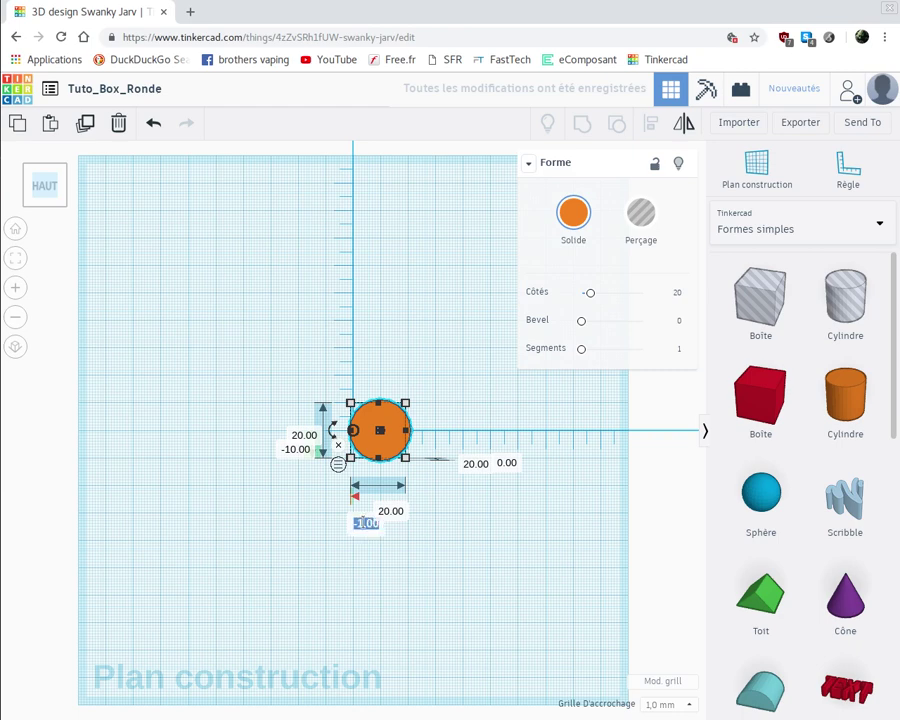
type("0")
key("Return")
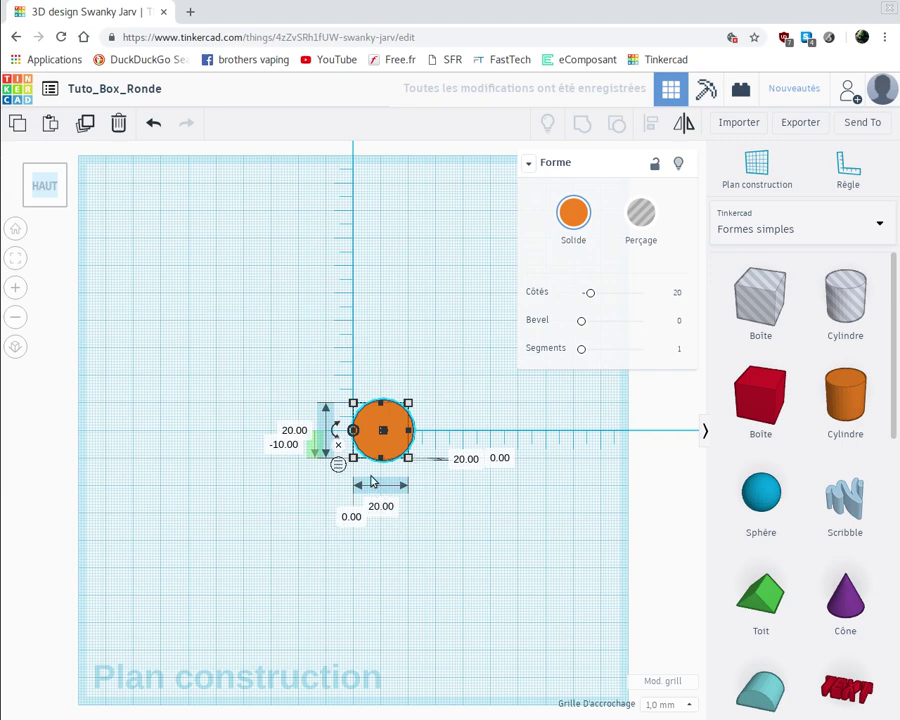
Step: Set both the width and the depth of the cylinder to 25 mm
left_click(381, 506)
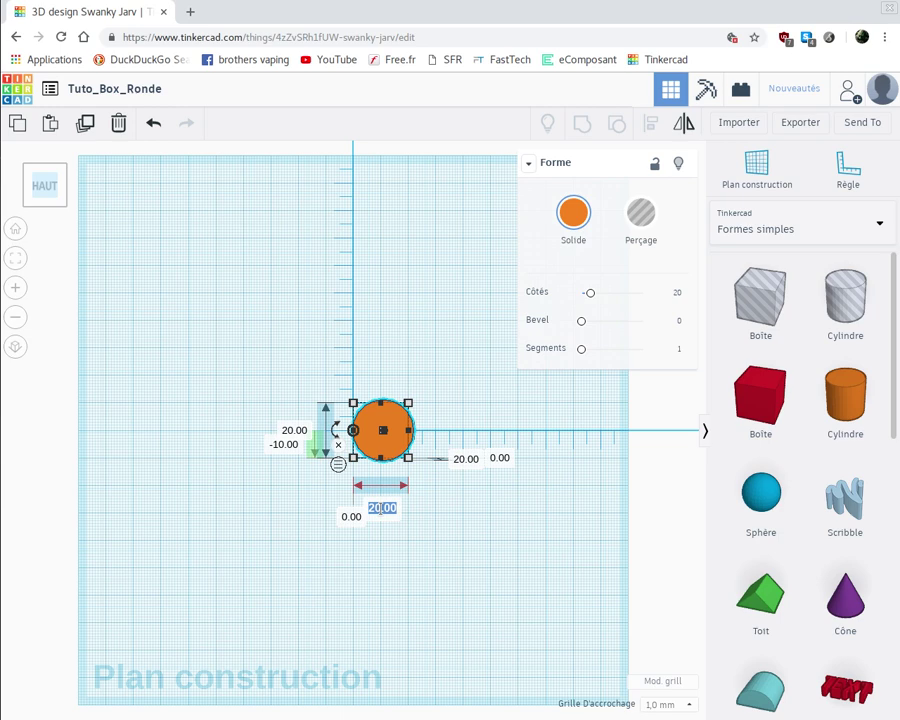
type("25")
key("Return")
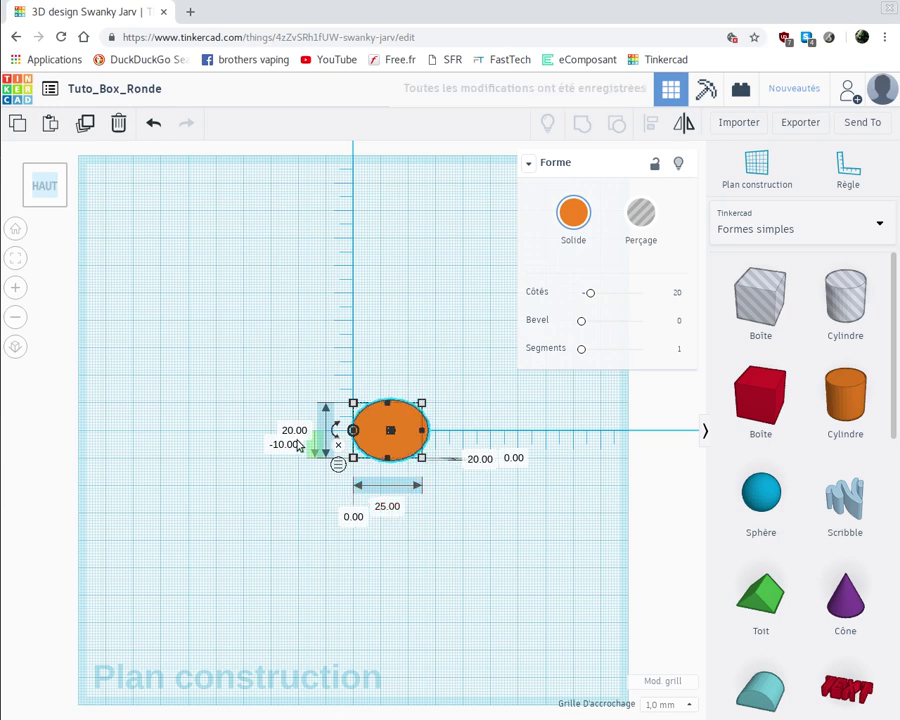
left_click(292, 433)
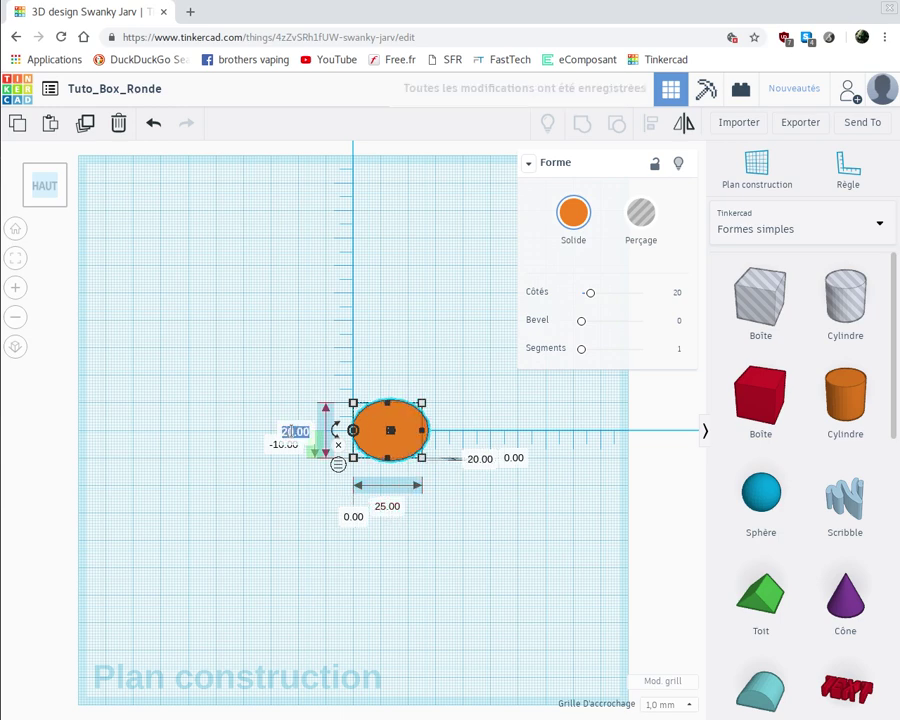
type("25")
key("Return")
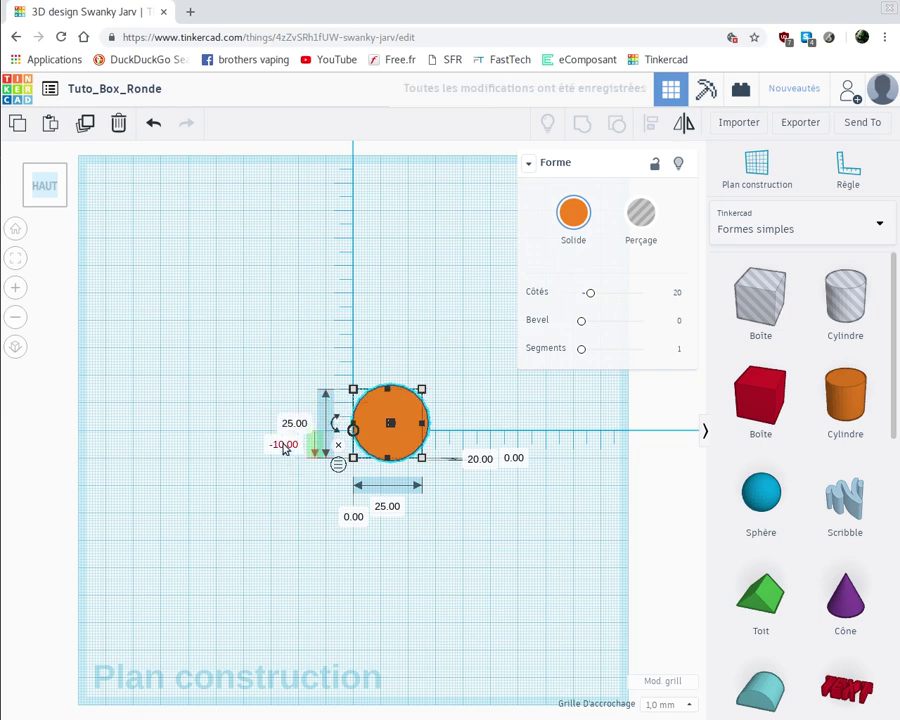
Step: Centre the cylinder on the ruler's horizontal axis by setting its front offset to -12.5 mm
left_click(286, 444)
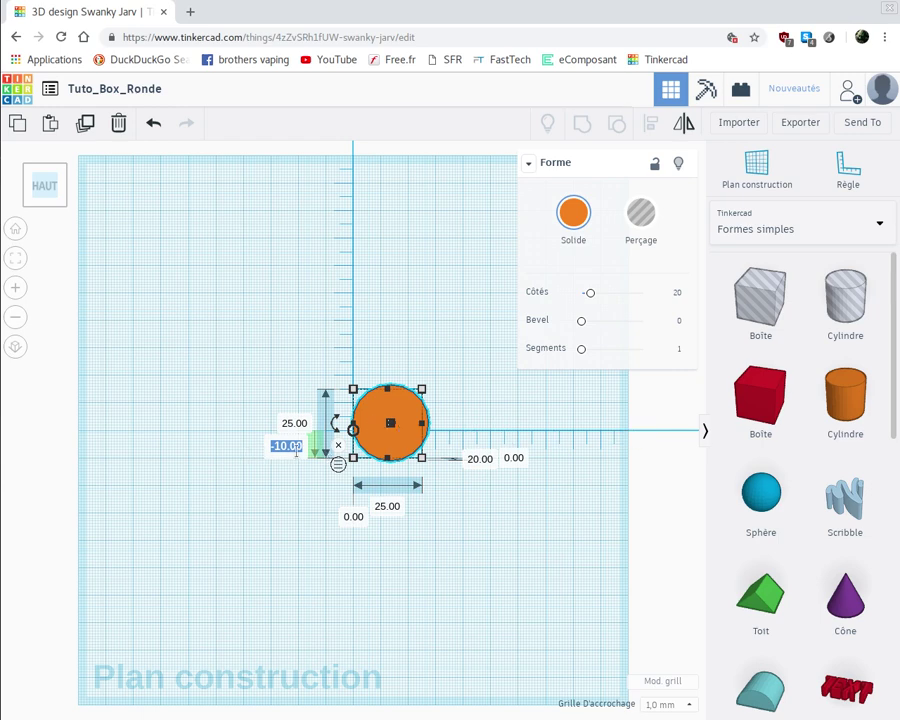
key("BackSpace")
type("-12.5")
key("Return")
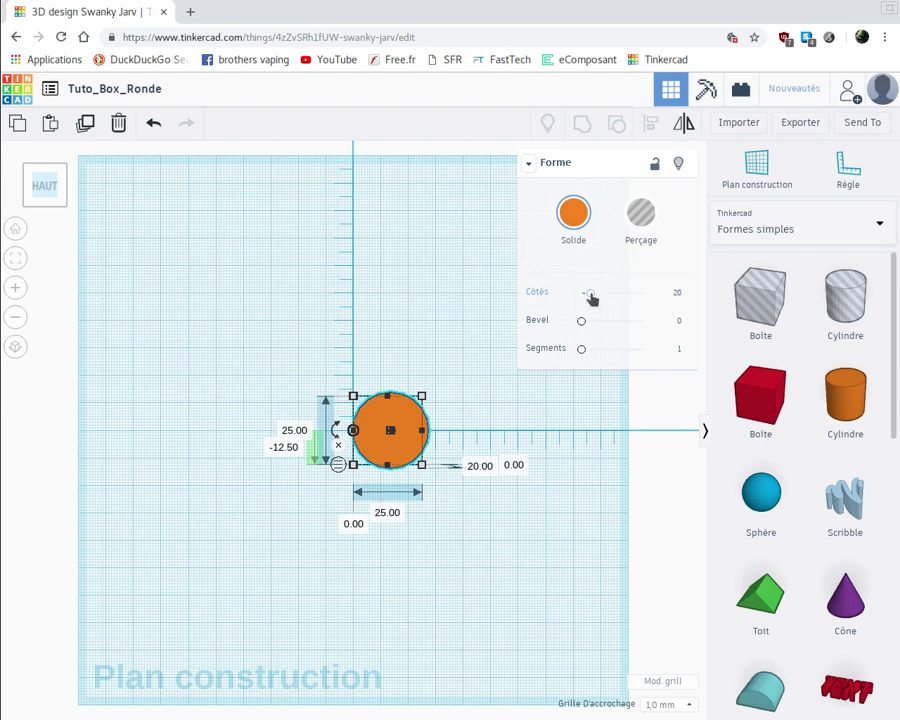
Step: Smooth the cylinder by giving it 64 sides, a bevel of 1 and 10 segments
left_click_drag(590, 297, 668, 298)
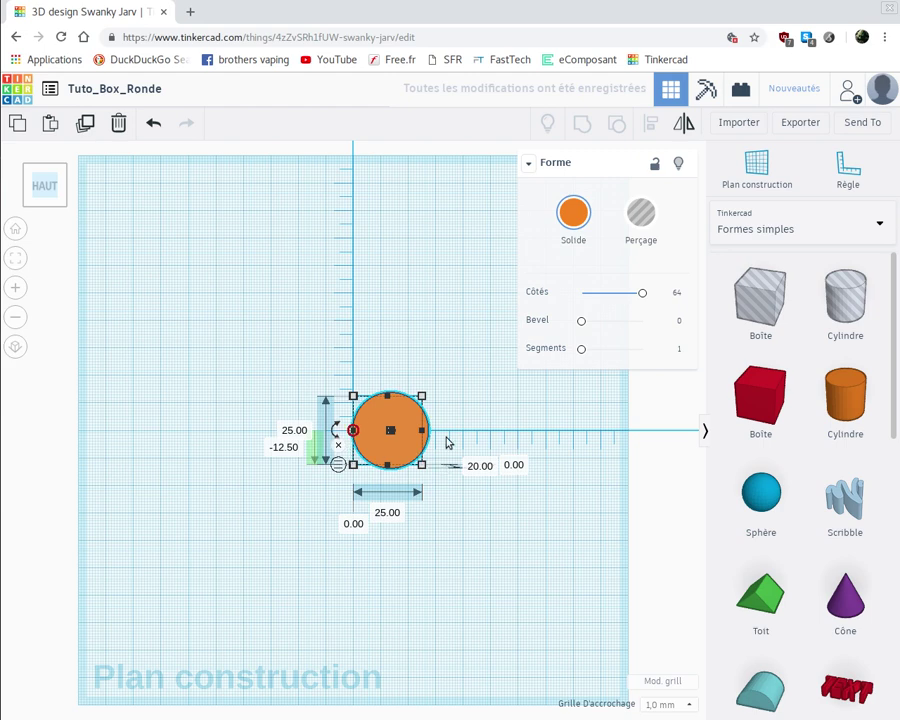
right_click_drag(427, 460, 413, 441)
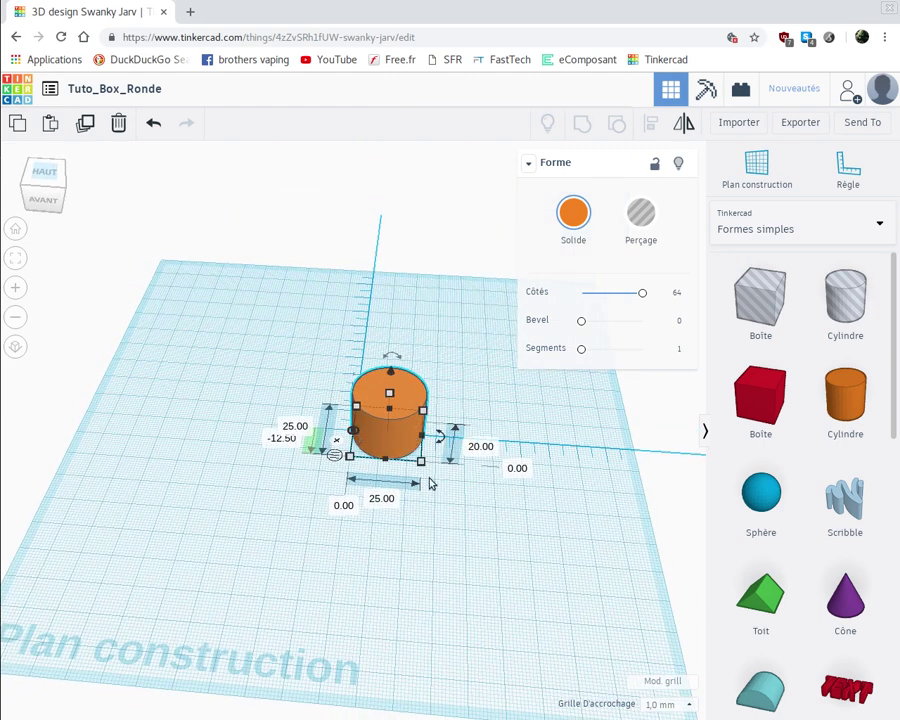
right_click_drag(500, 540, 394, 438)
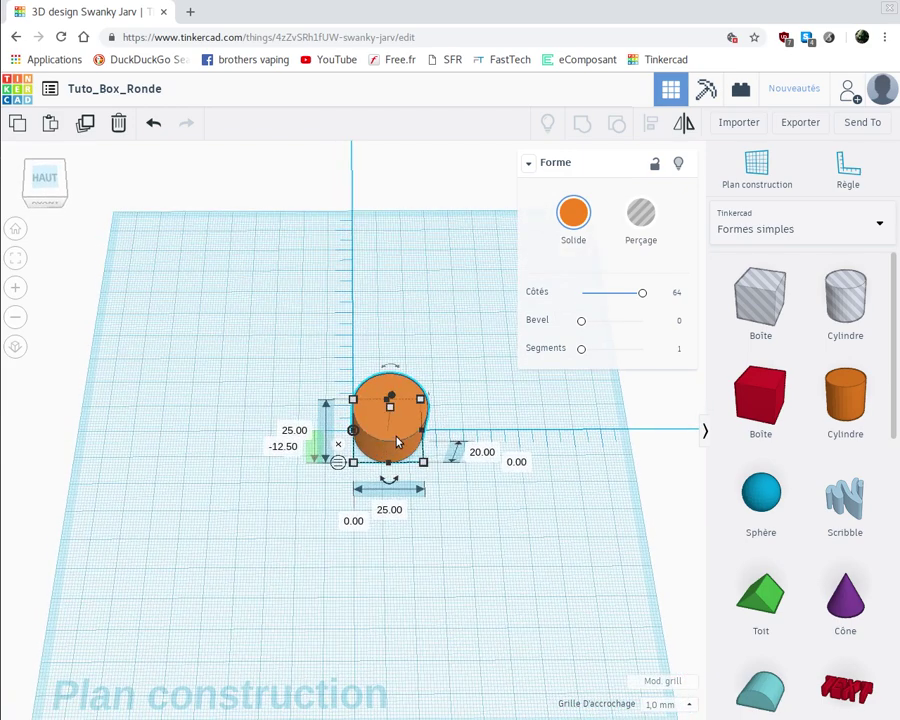
left_click(680, 321)
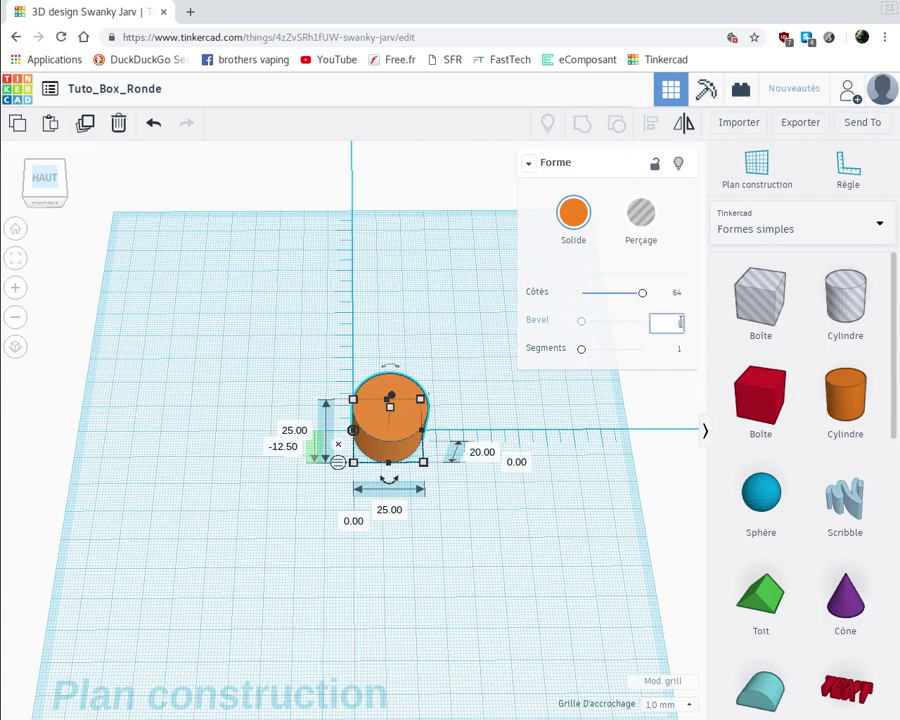
type("1")
key("Return")
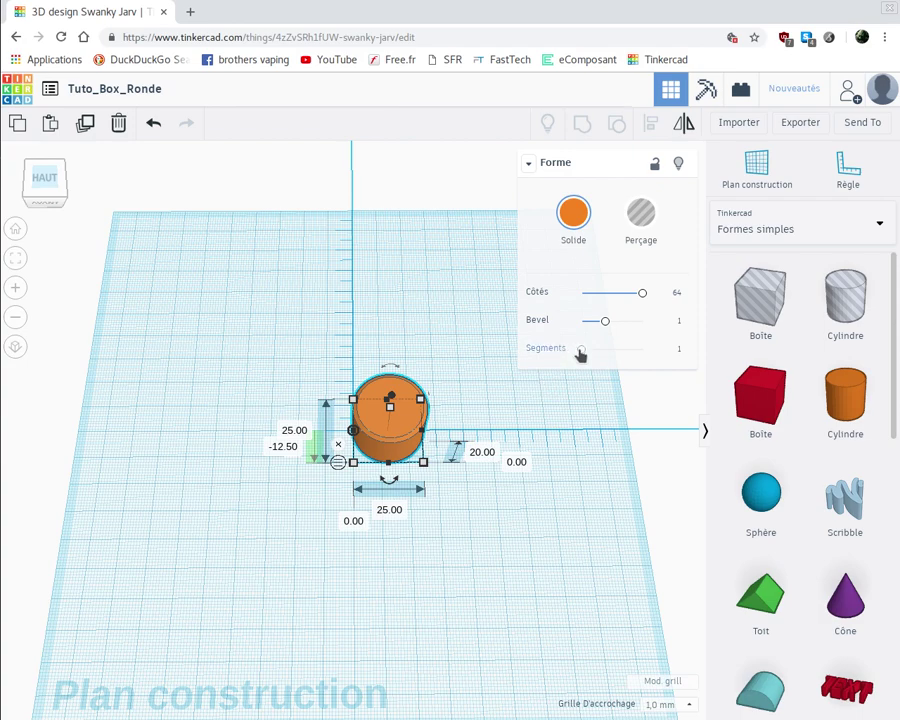
left_click_drag(580, 349, 684, 358)
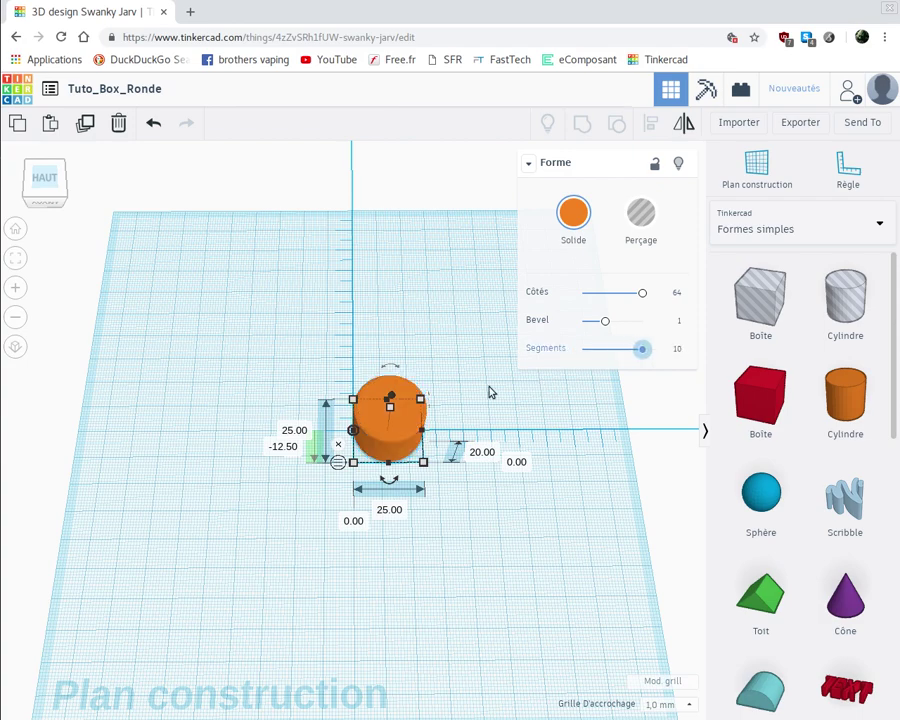
Step: Make a copy of the cylinder and set the copy's horizontal offset from the ruler origin to 19 mm
right_click_drag(464, 498, 465, 487)
scroll(465, 487, "up", 6)
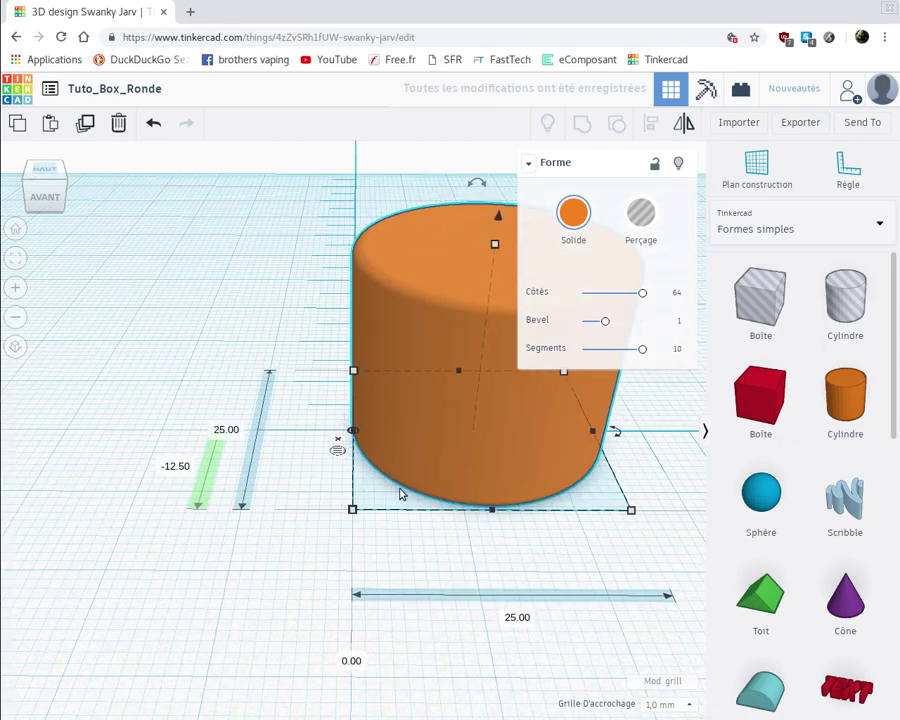
middle_click_drag(402, 490, 172, 530)
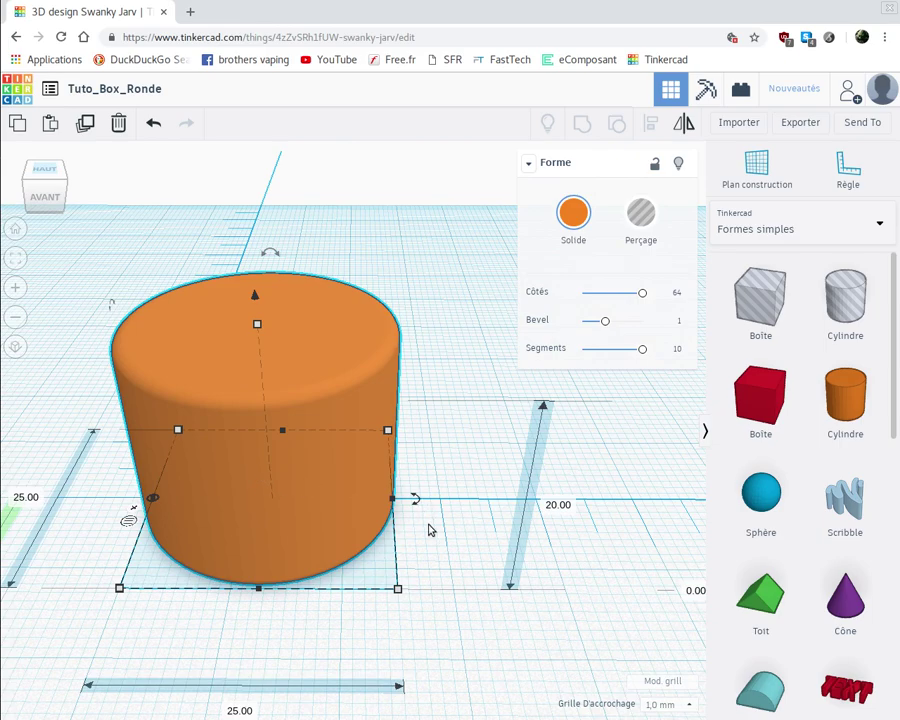
right_click_drag(438, 553, 392, 562)
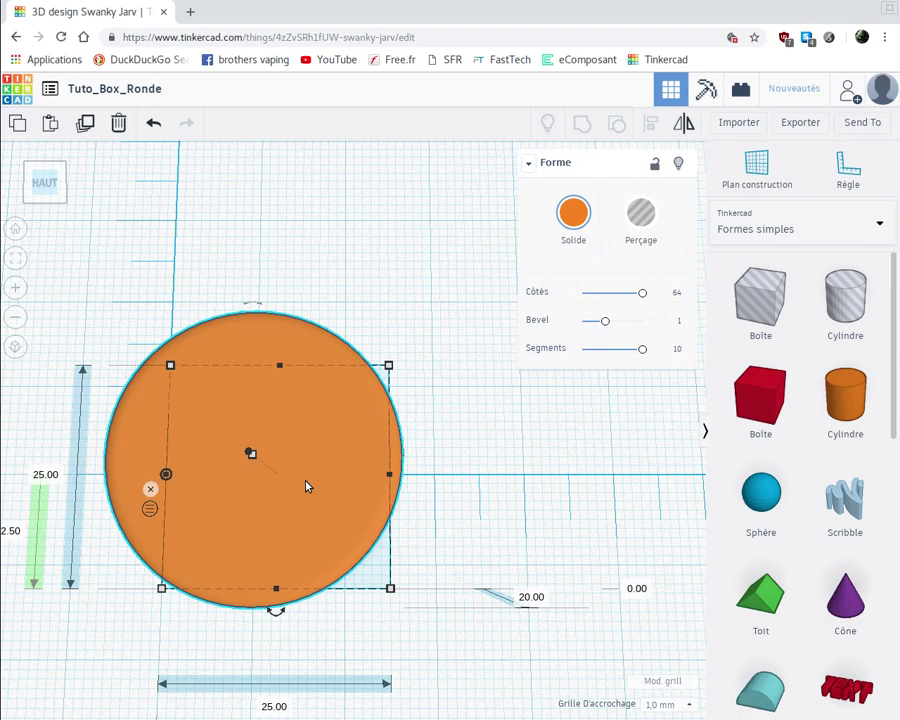
key("ctrl+v")
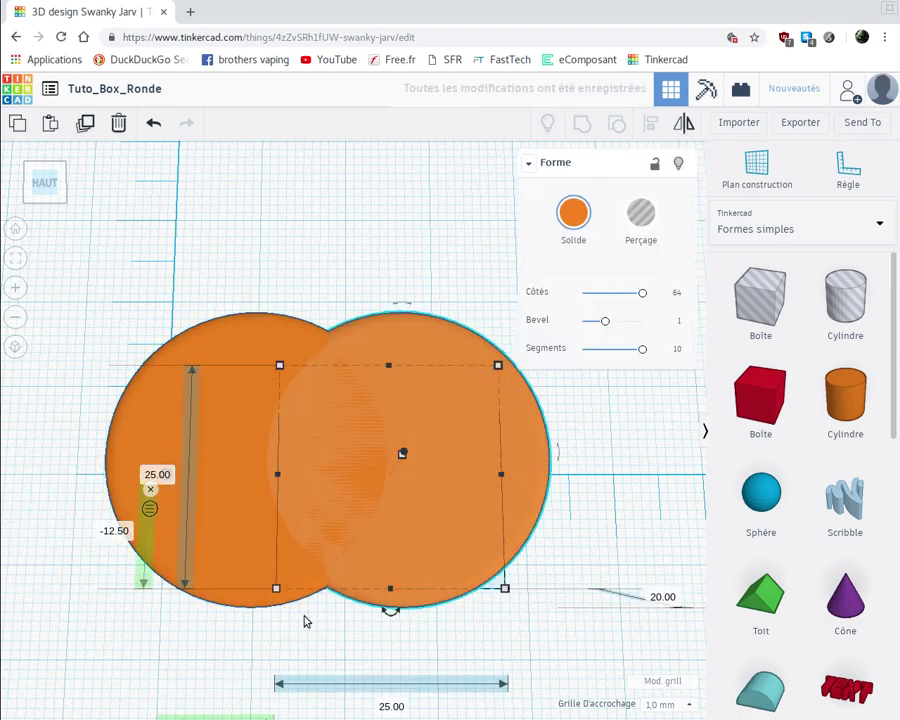
right_click_drag(306, 698, 338, 510)
middle_click_drag(338, 510, 343, 469)
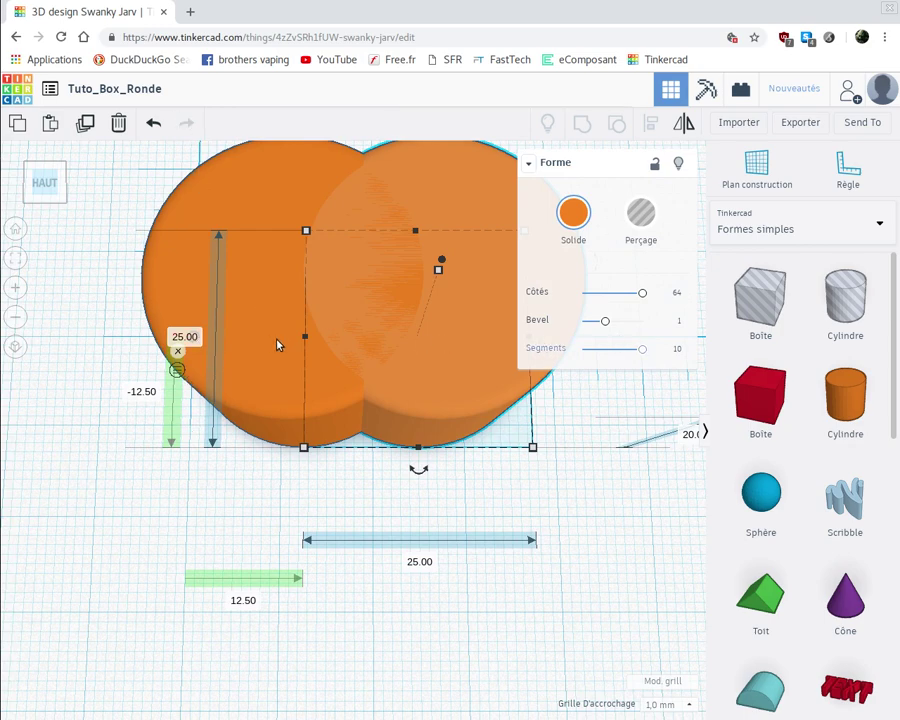
left_click(243, 600)
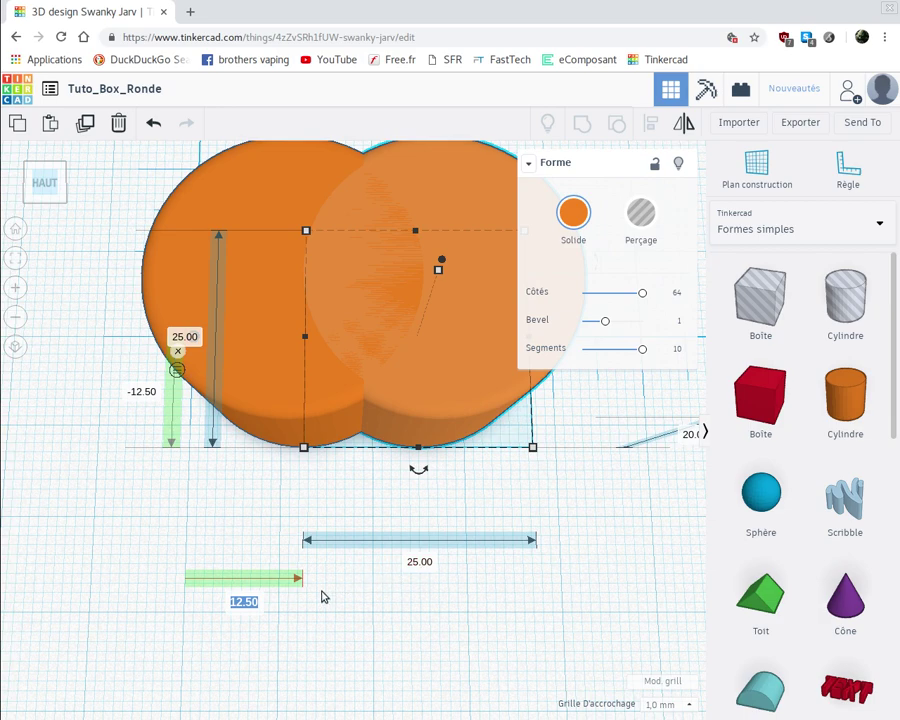
type("19")
key("Return")
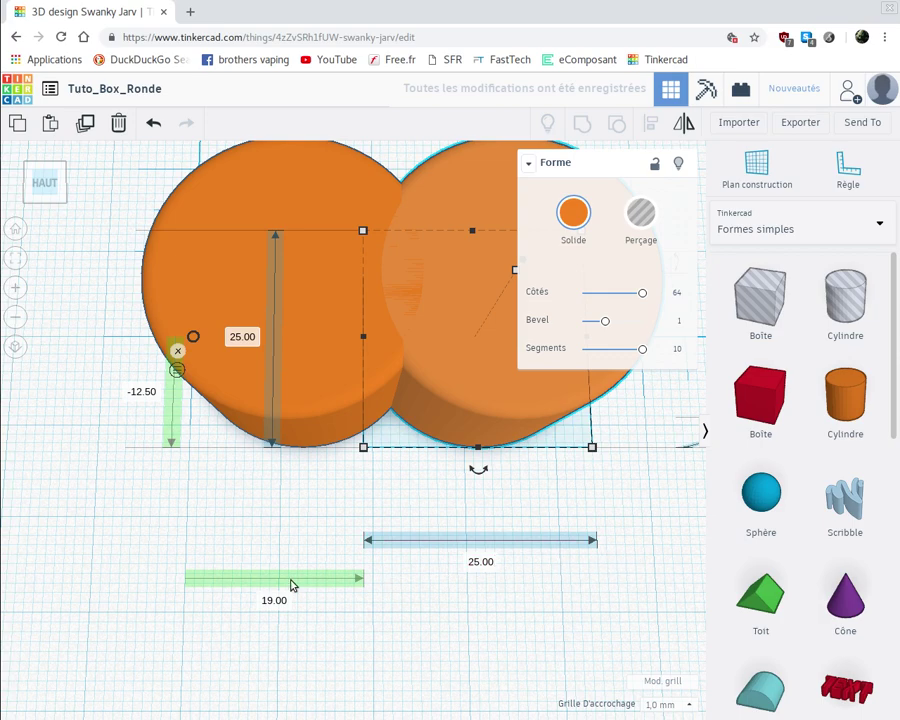
left_click(486, 598)
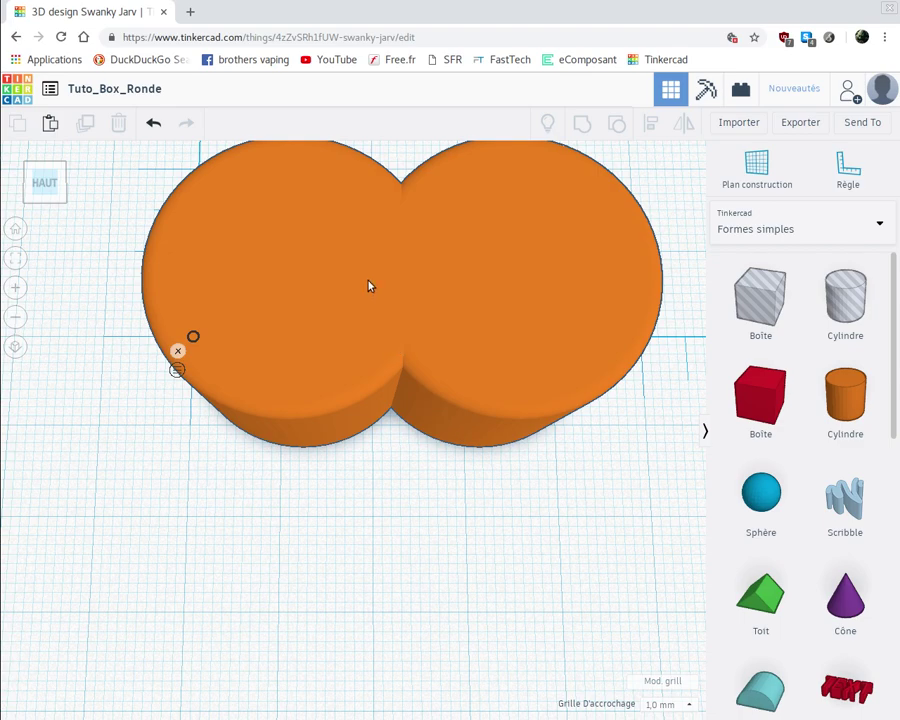
middle_click_drag(356, 551, 348, 586)
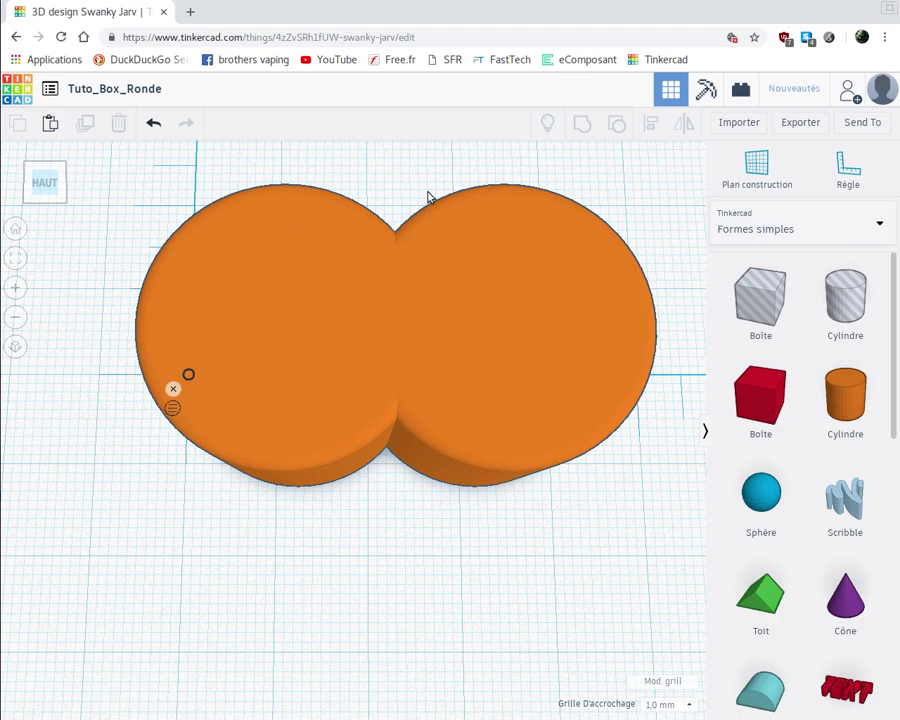
Step: Add a solid box over the middle of the two overlapping cylinders and set its depth to 25 mm
left_click(762, 395)
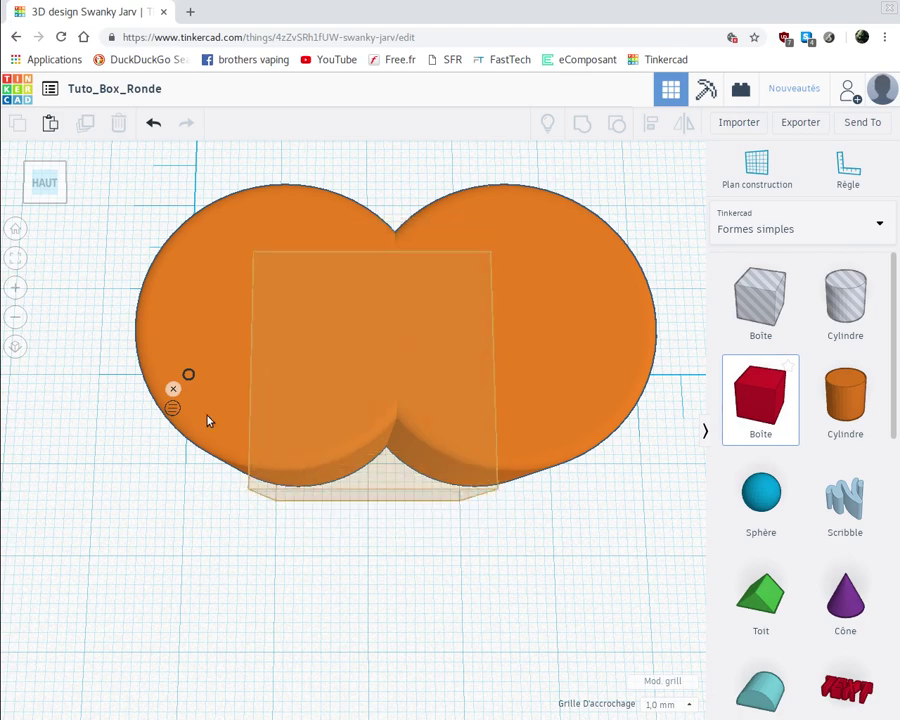
left_click(237, 416)
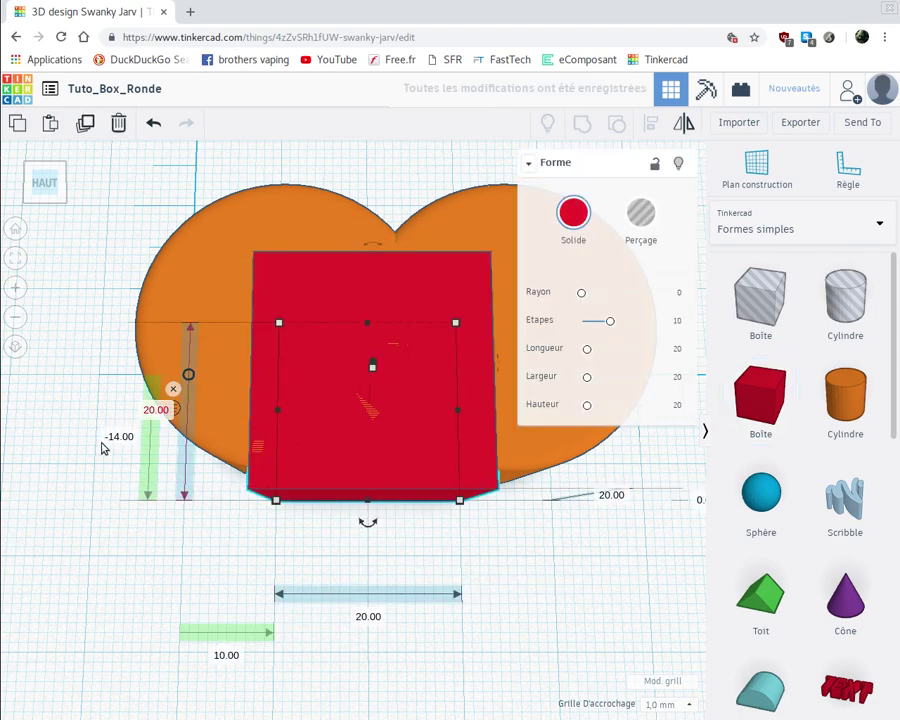
left_click(155, 410)
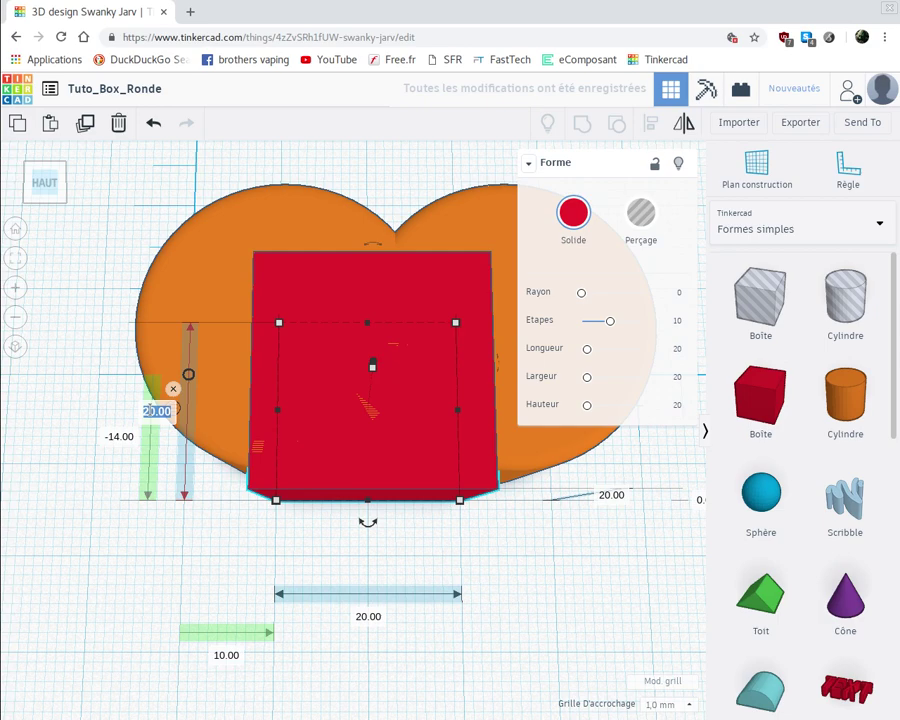
type("25")
key("Return")
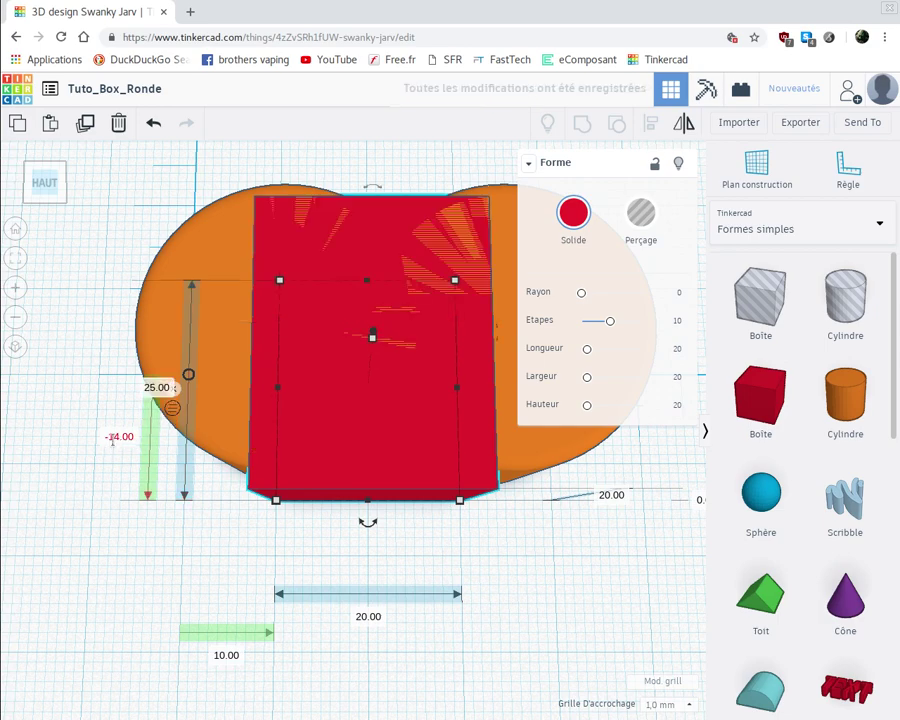
Step: Align the box with the cylinders front to back by setting its front offset from the ruler to -12.5 mm
left_click(112, 437)
key("BackSpace")
type("-12.5")
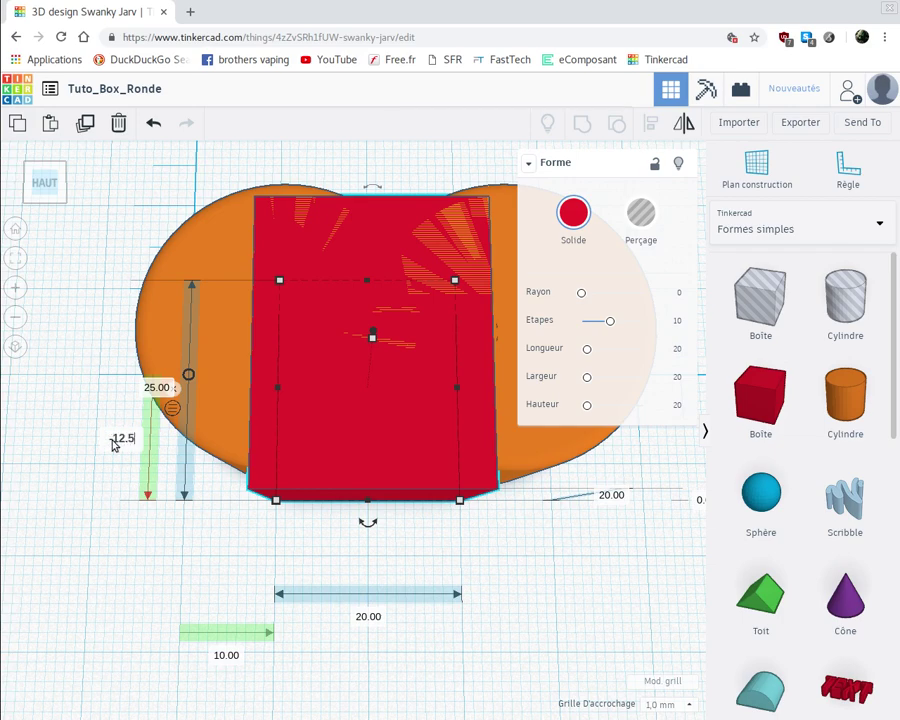
key("Return")
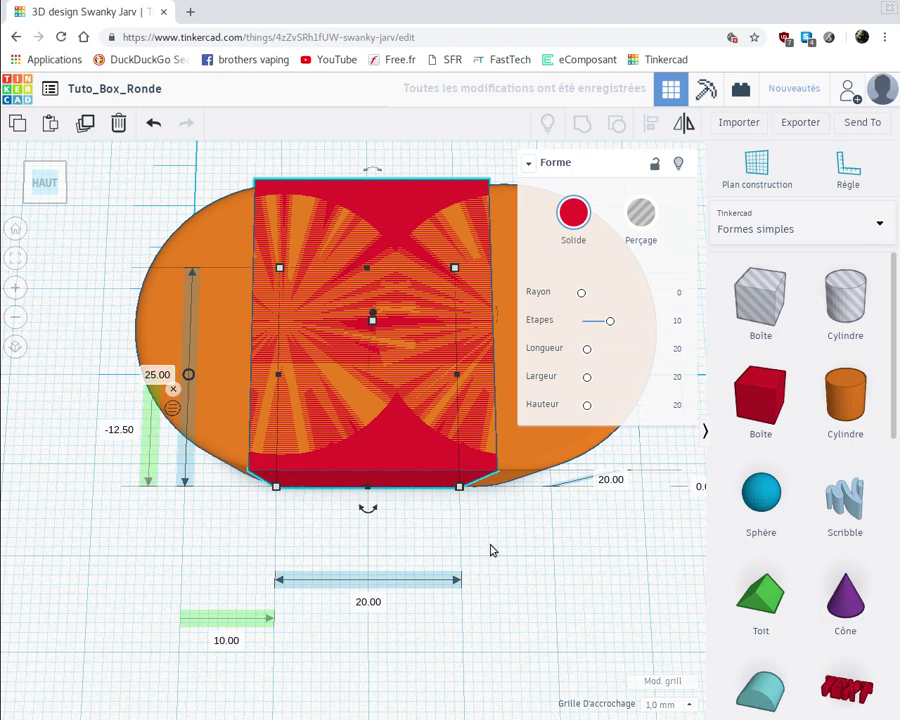
Step: Round the box's edges with a radius of 1 and 20 steps
right_click_drag(490, 550, 488, 512)
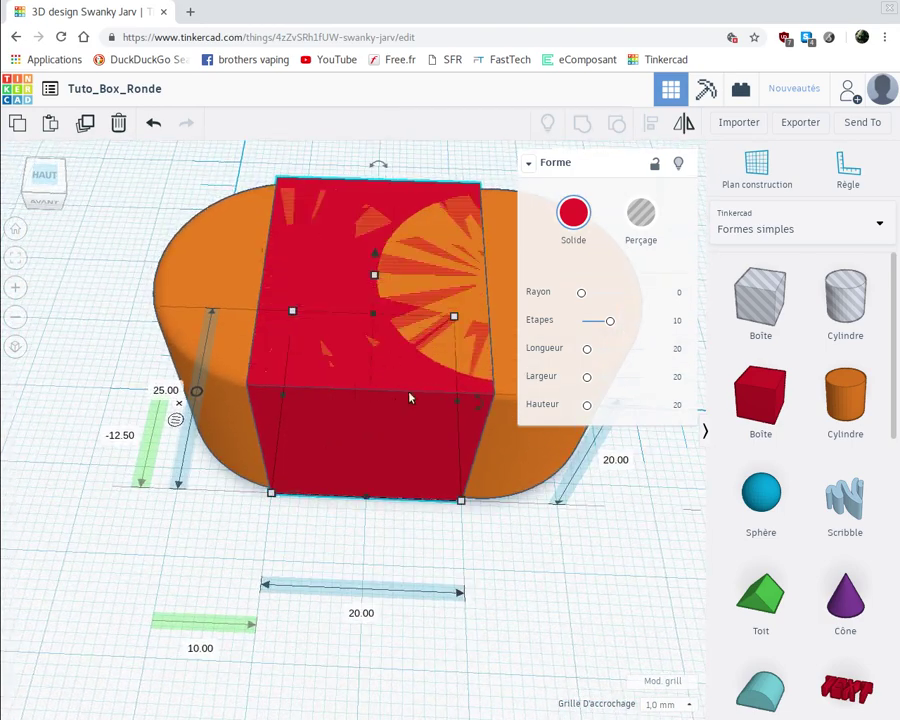
left_click(679, 294)
type("1")
key("Return")
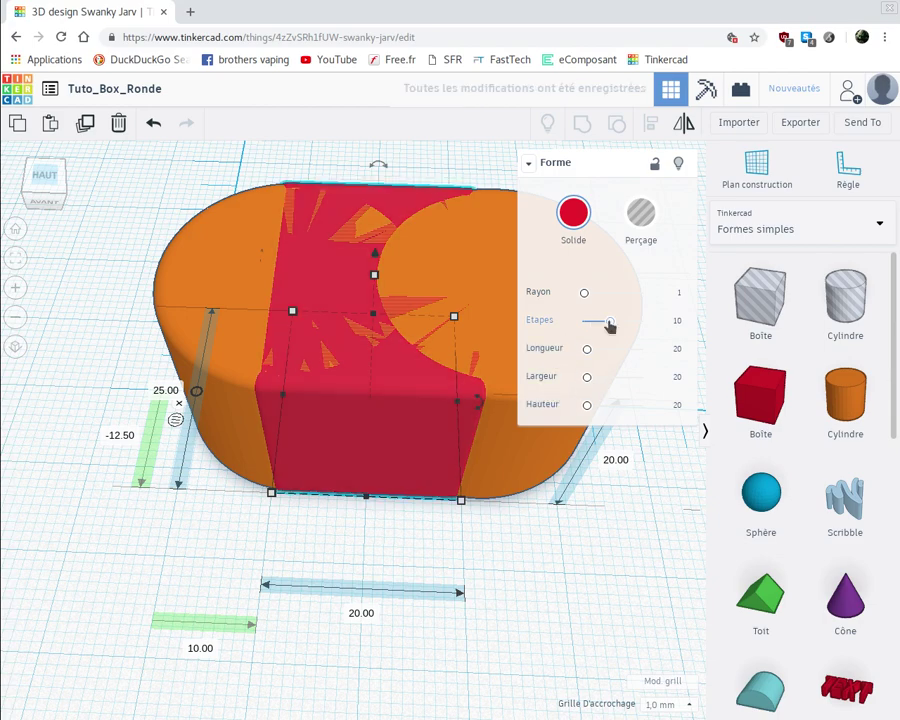
left_click_drag(612, 325, 684, 328)
Step: Check the first cylinder's width, and set the box's horizontal offset from the ruler origin to 12 mm
right_click_drag(487, 557, 490, 524)
scroll(378, 528, "up", 3)
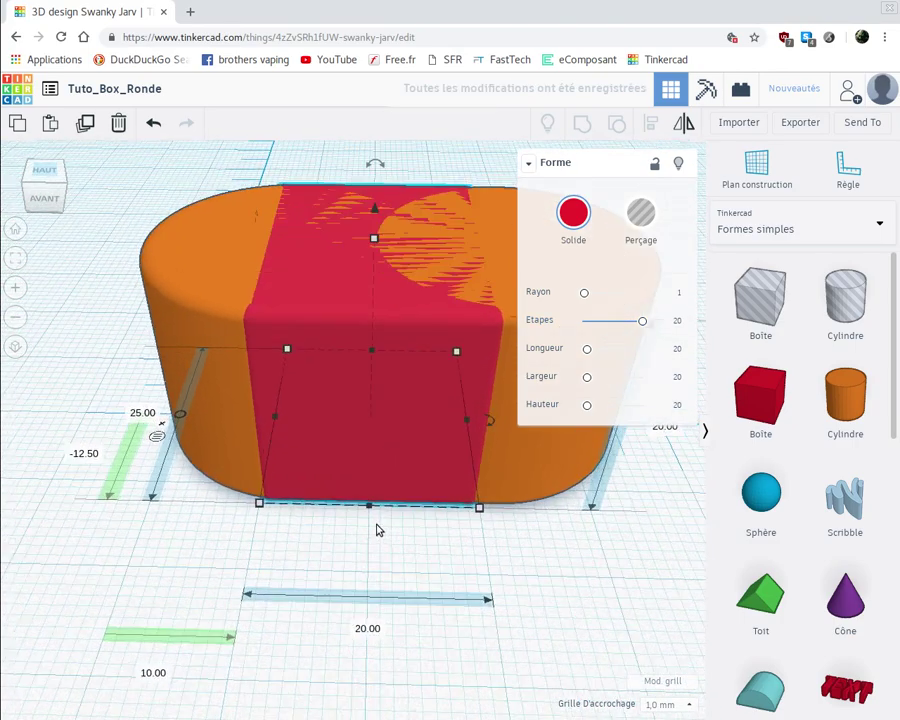
right_click_drag(372, 581, 398, 583)
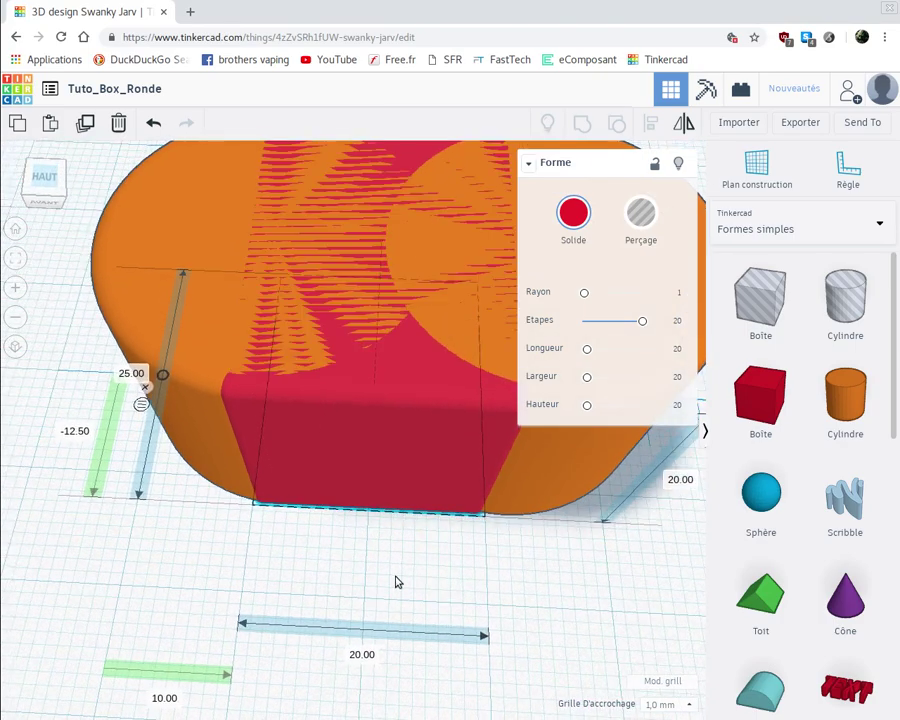
right_click_drag(215, 356, 209, 337)
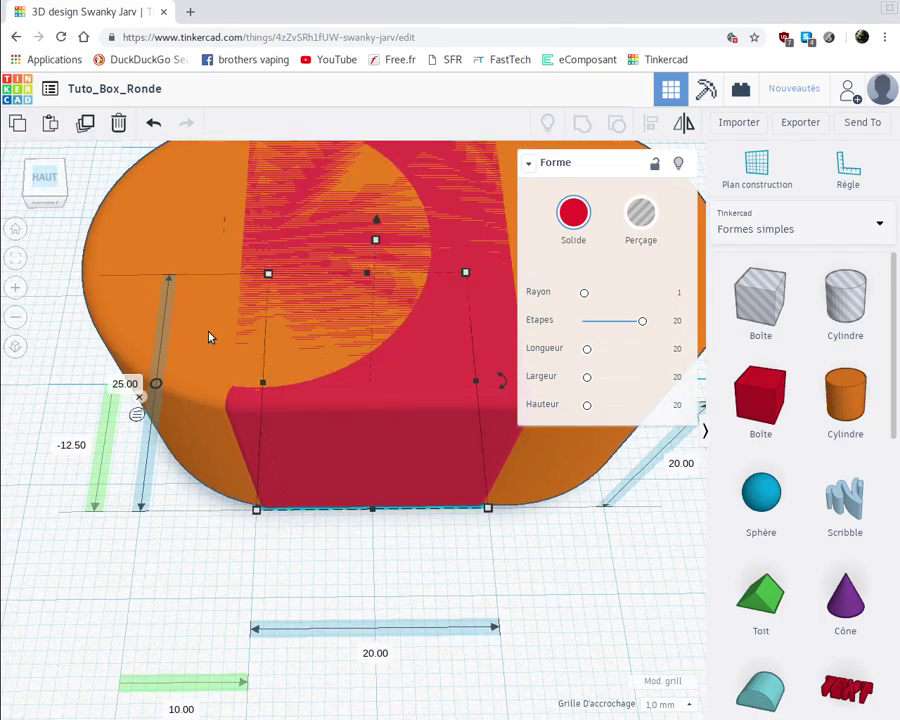
left_click(217, 337)
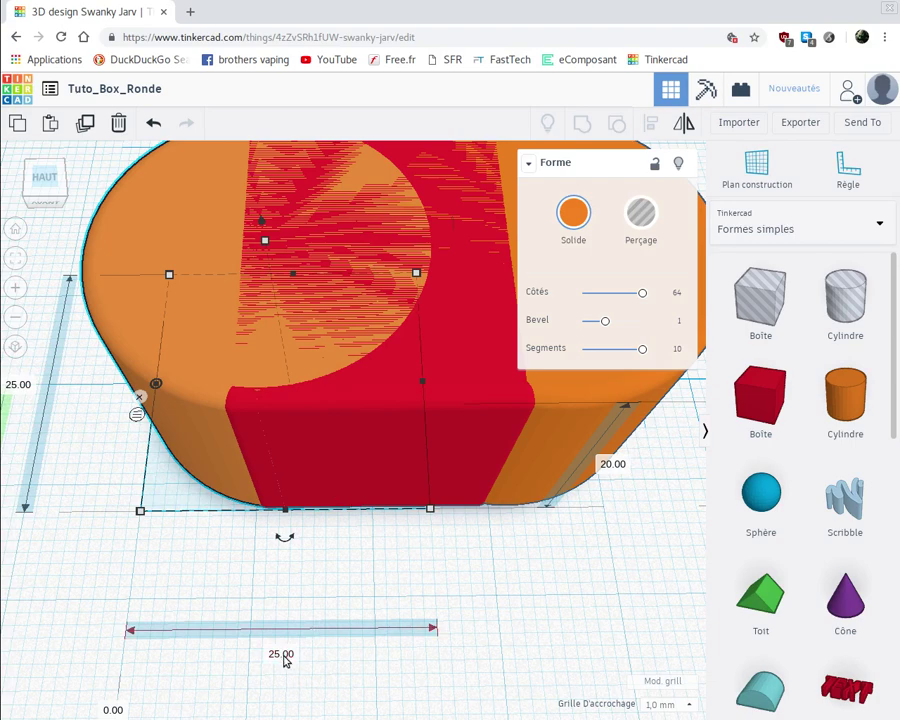
left_click(283, 656)
key("Return")
left_click(388, 466)
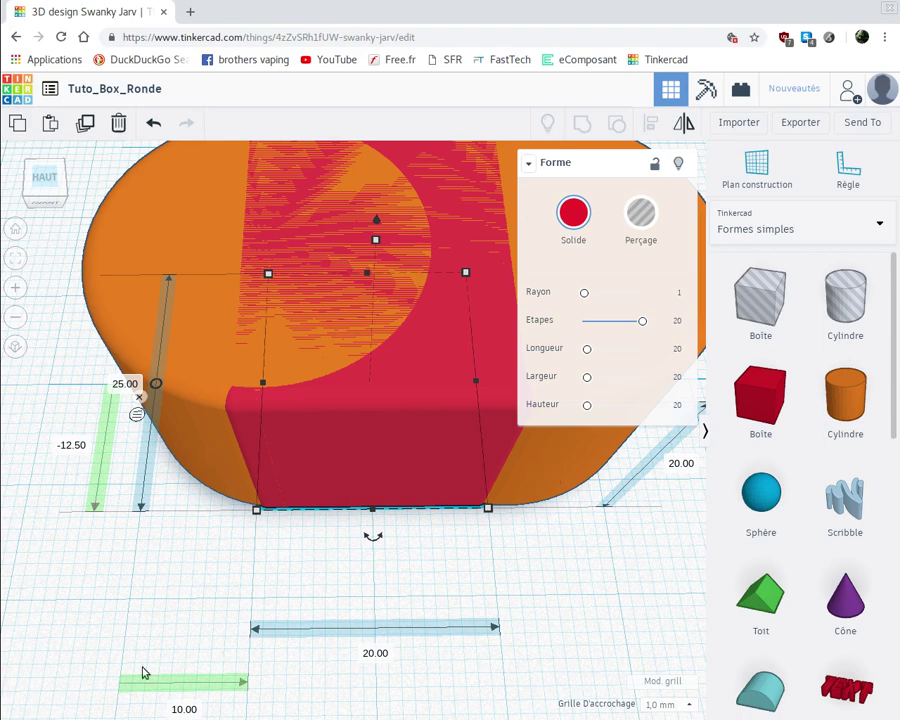
left_click(185, 709)
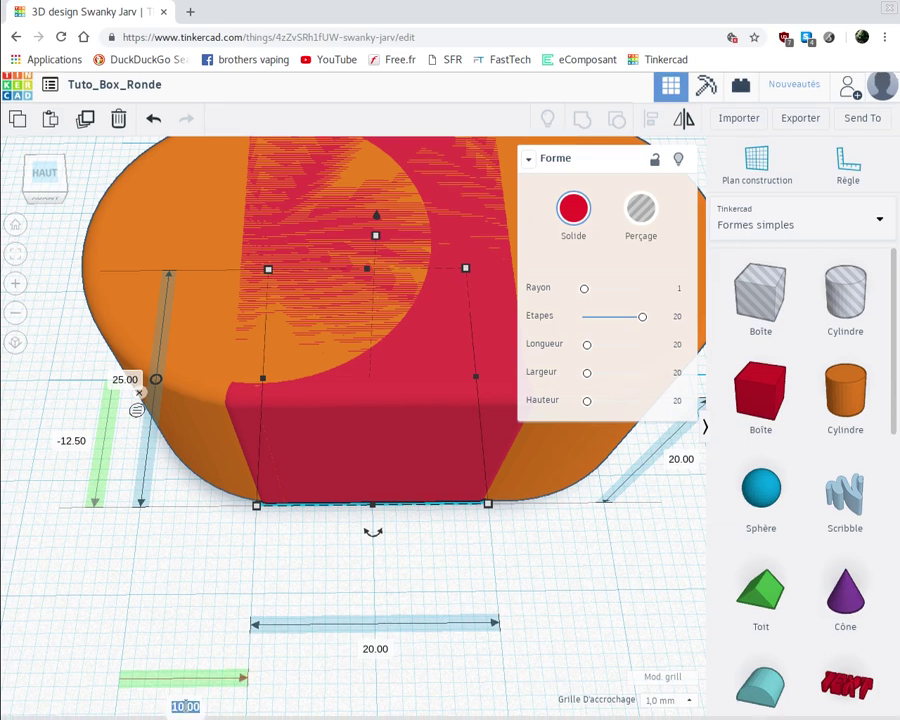
type("12")
key("Return")
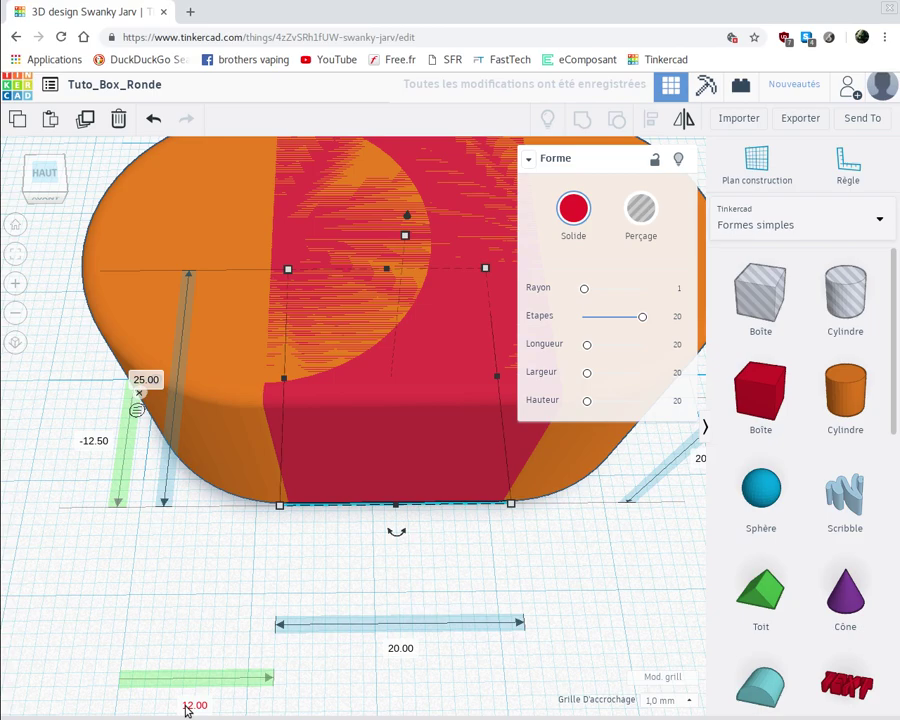
Step: Set the box's width to 21 mm and its horizontal offset from the ruler origin to 11.5 mm
right_click_drag(444, 533, 422, 518)
scroll(420, 517, "up", 4)
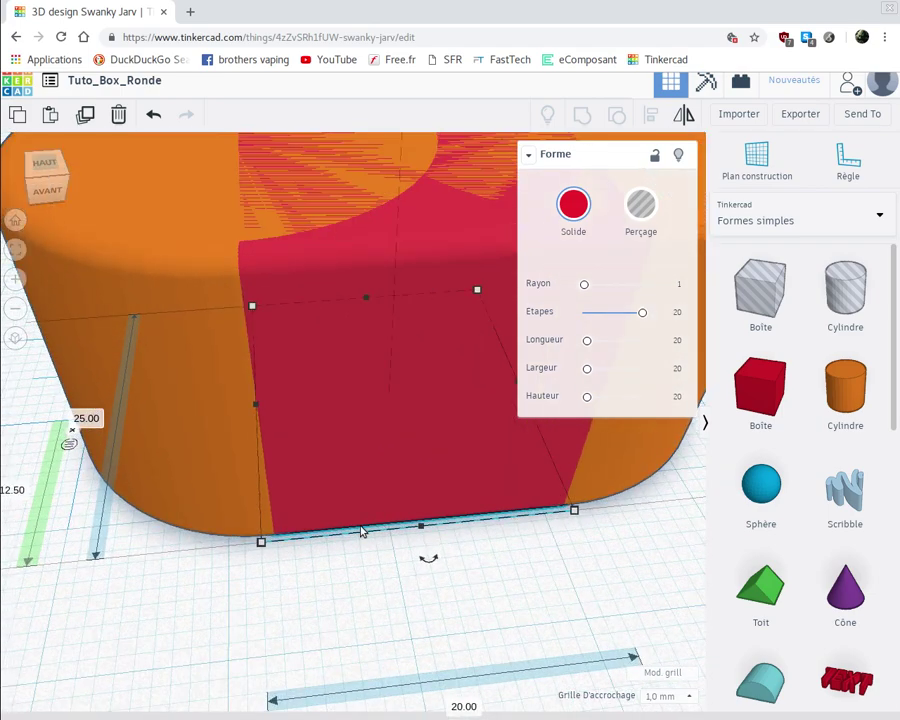
scroll(295, 545, "up", 2)
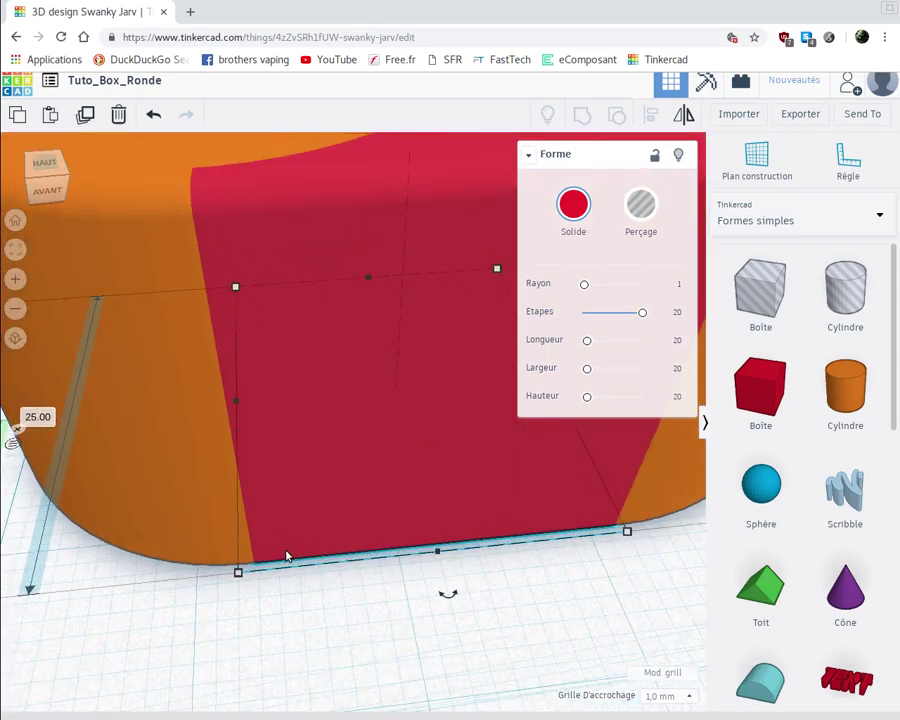
scroll(287, 556, "down", 5)
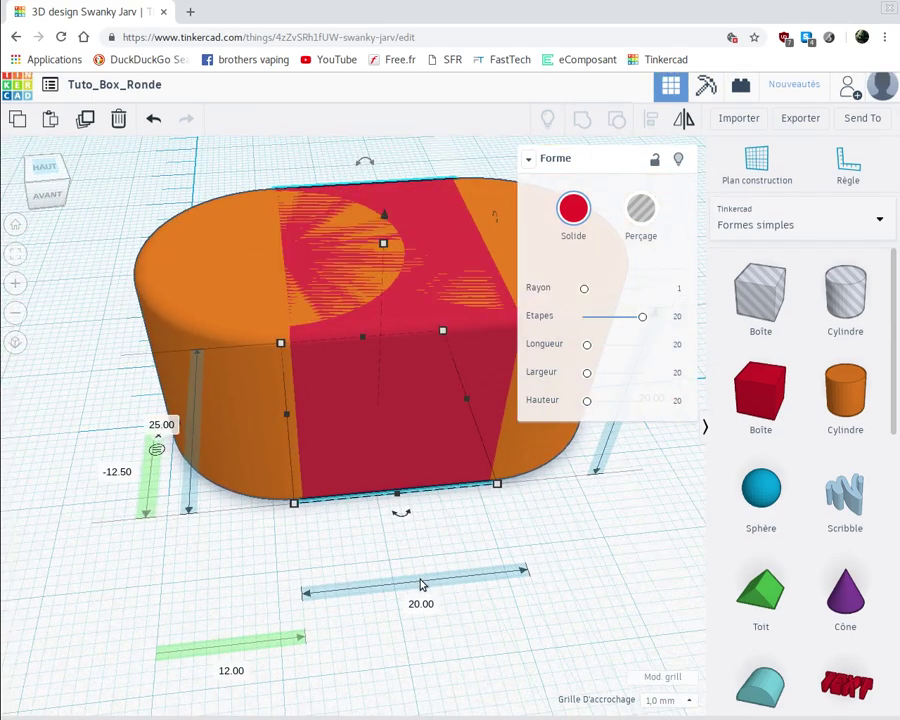
right_click_drag(416, 594, 395, 613)
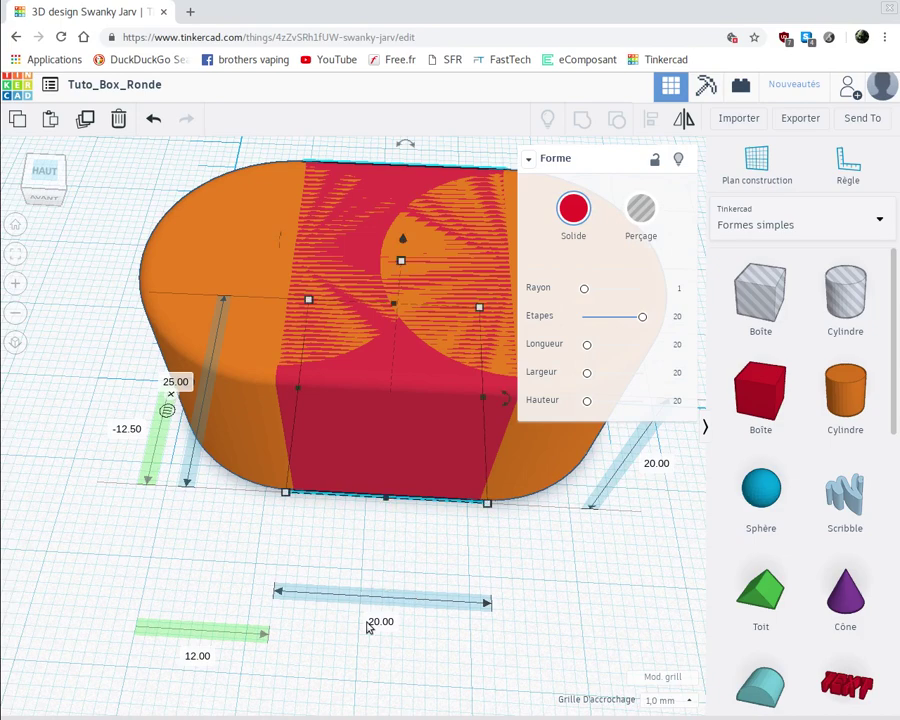
left_click(380, 623)
type("21")
key("Return")
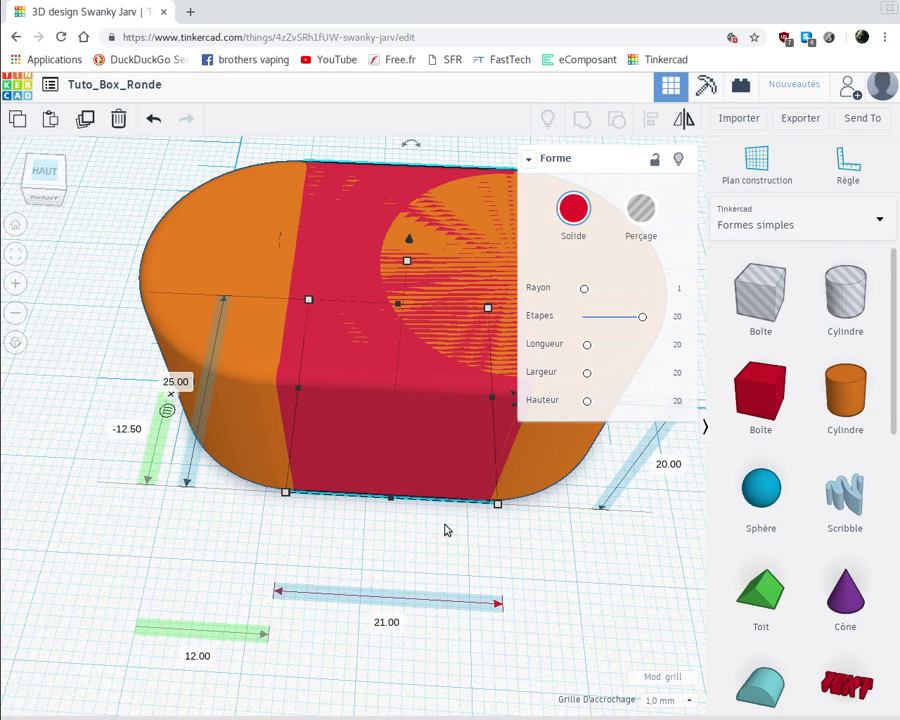
left_click(200, 657)
type("11.5")
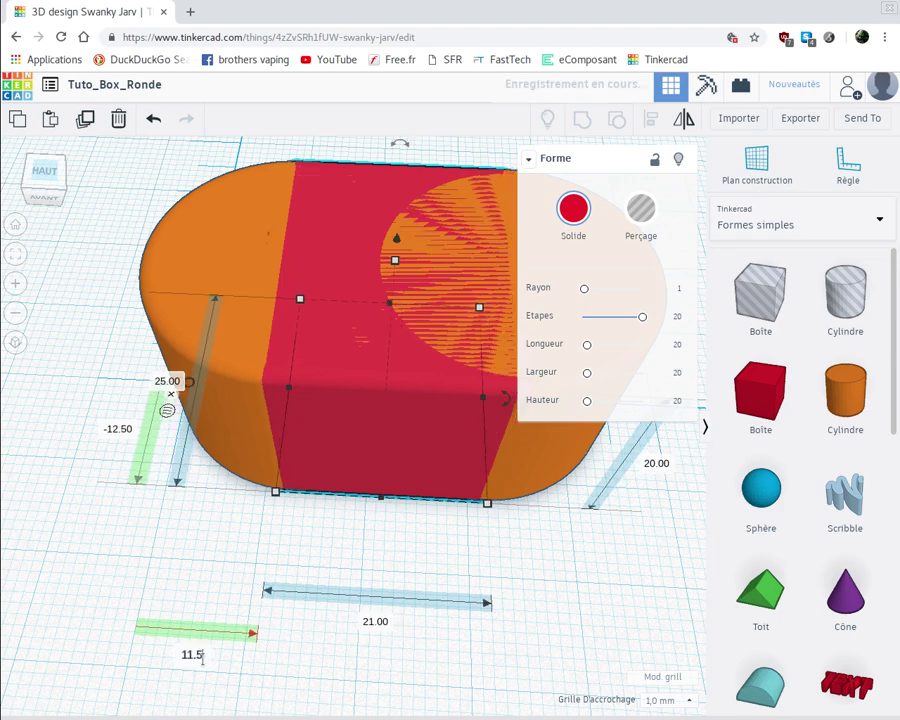
key("Return")
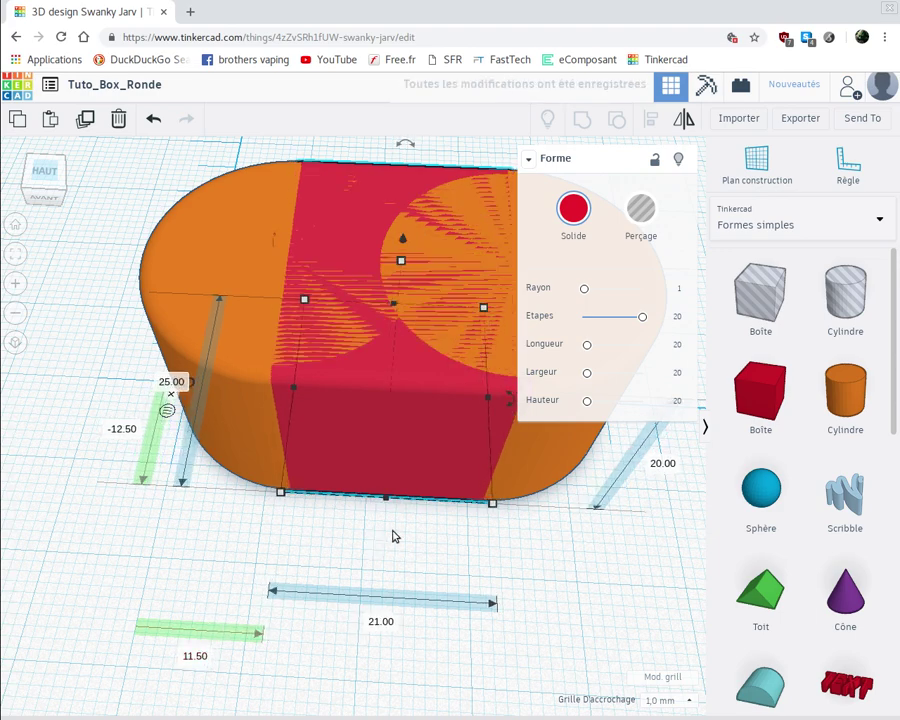
Step: Group the two cylinders and the box into one solid shape
right_click_drag(394, 534, 396, 592)
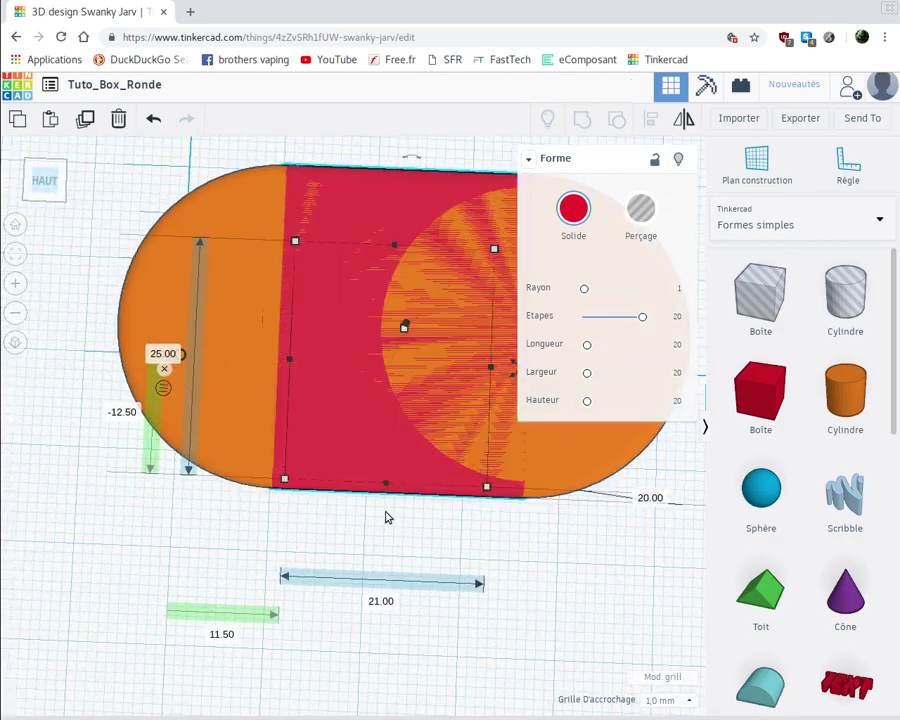
scroll(384, 516, "down", 5)
left_click_drag(306, 270, 453, 479)
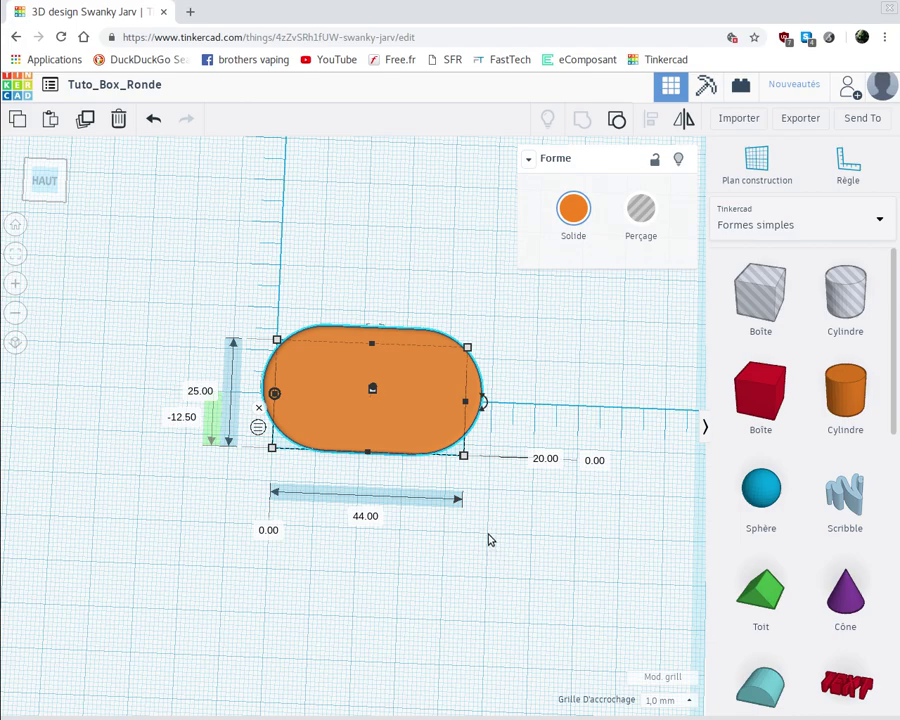
right_click_drag(486, 536, 497, 433)
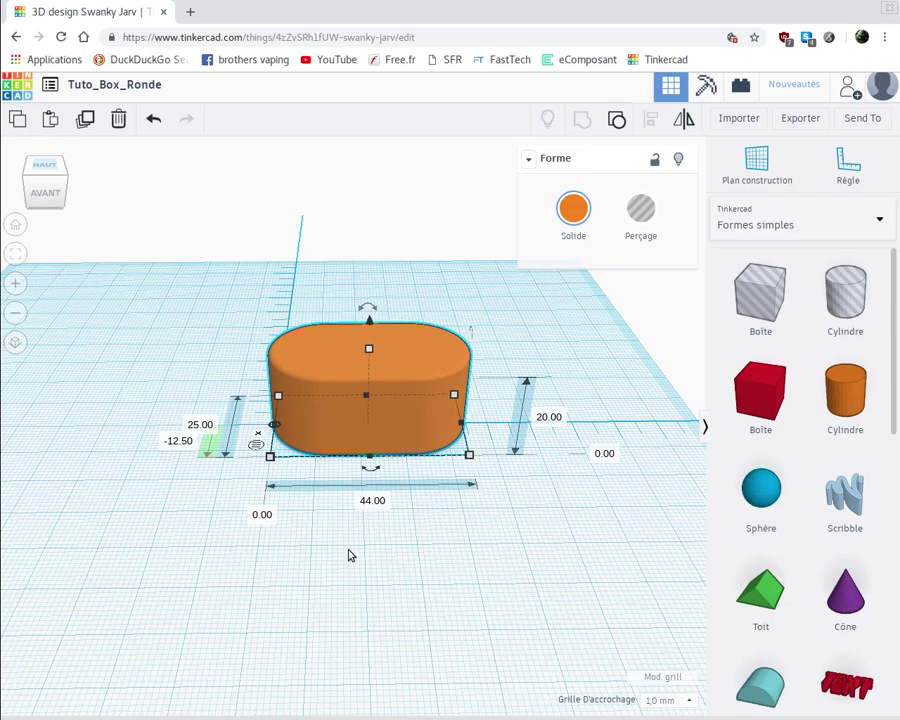
Step: Duplicate the grouped shape and place the copy near the workplane's rear left corner, about -90 mm horizontally from the ruler origin
right_click_drag(467, 543, 470, 615)
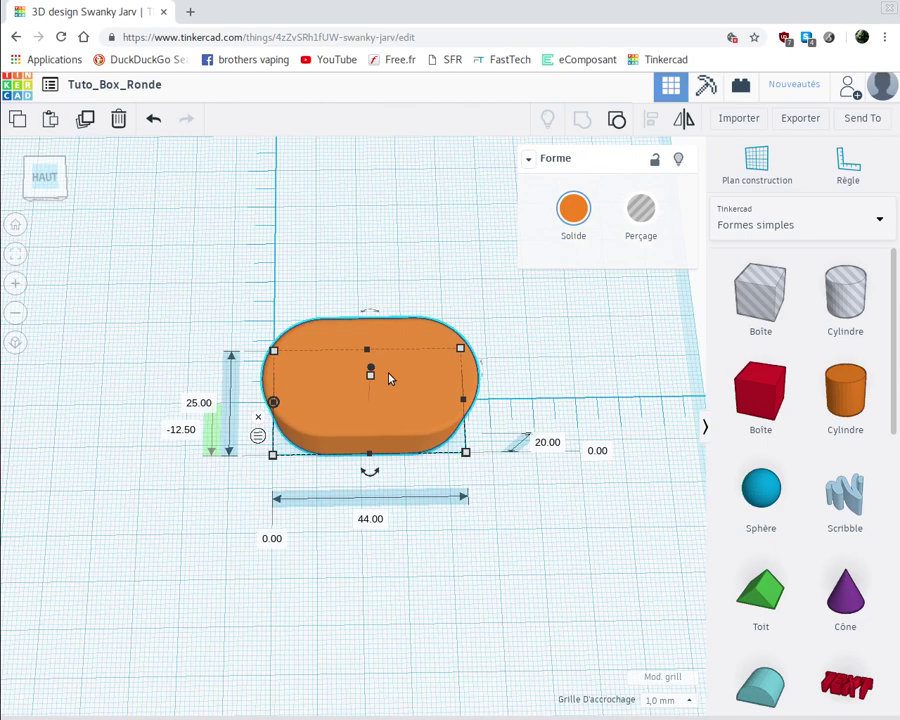
left_click_drag(410, 367, 38, 188, "alt")
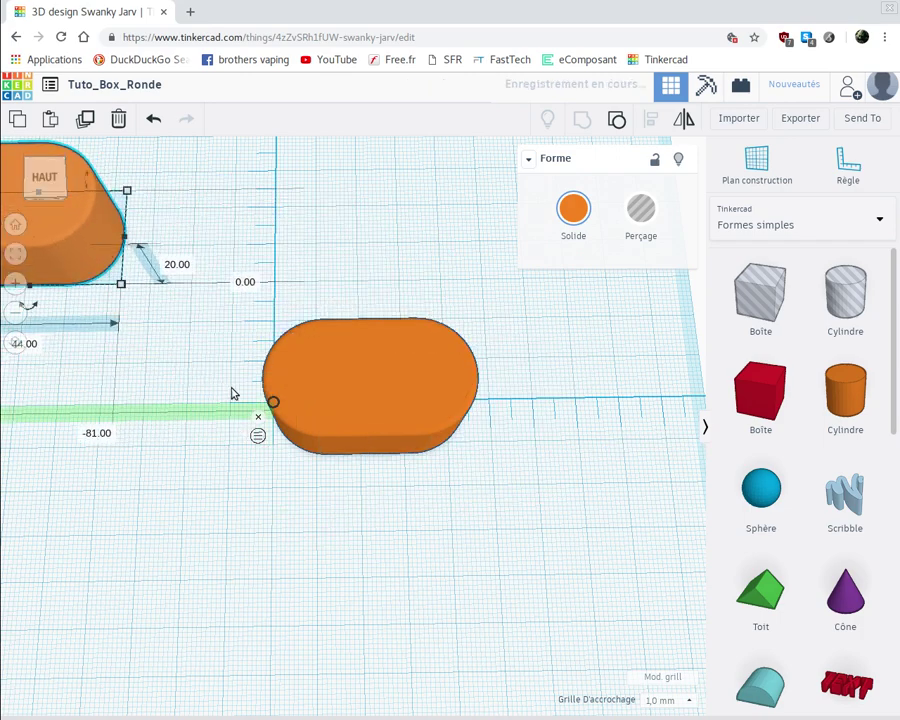
scroll(229, 497, "down", 3)
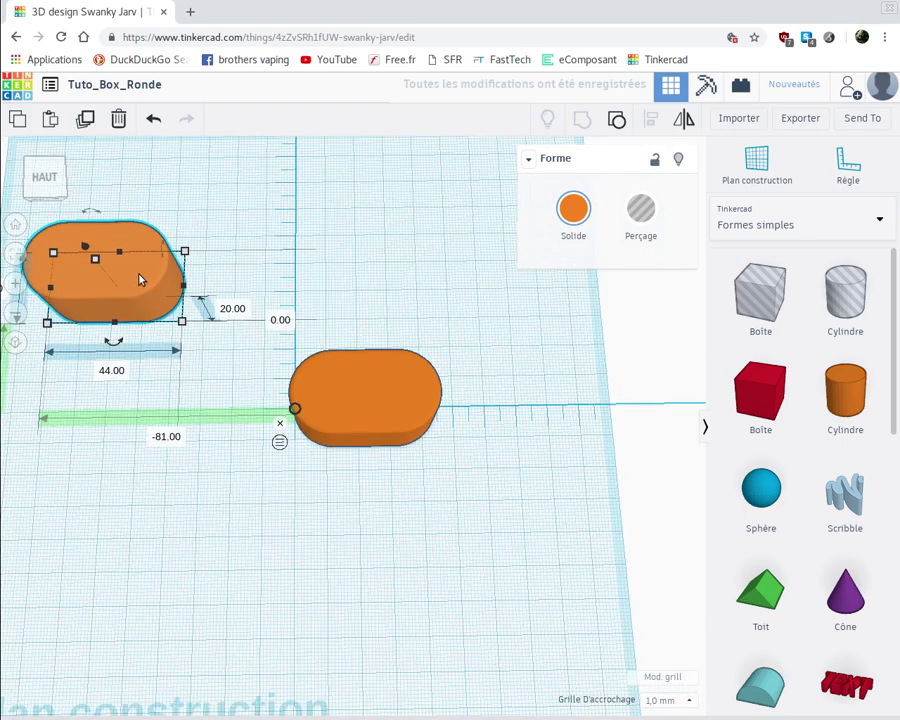
left_click_drag(139, 279, 122, 190)
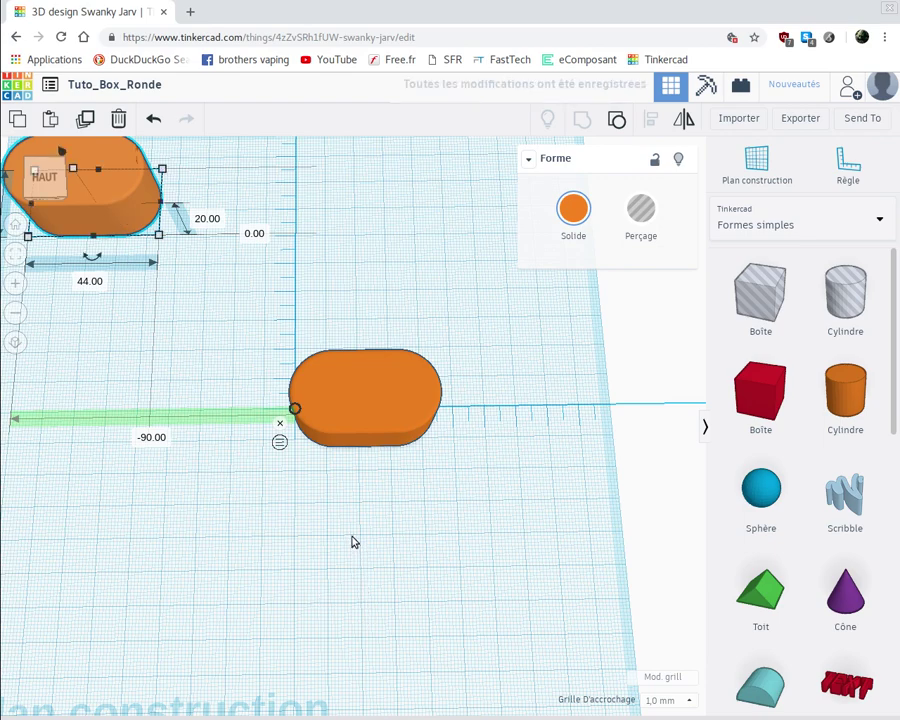
Step: Set the height of the original grouped shape at the ruler origin to 74 mm
left_click(370, 458)
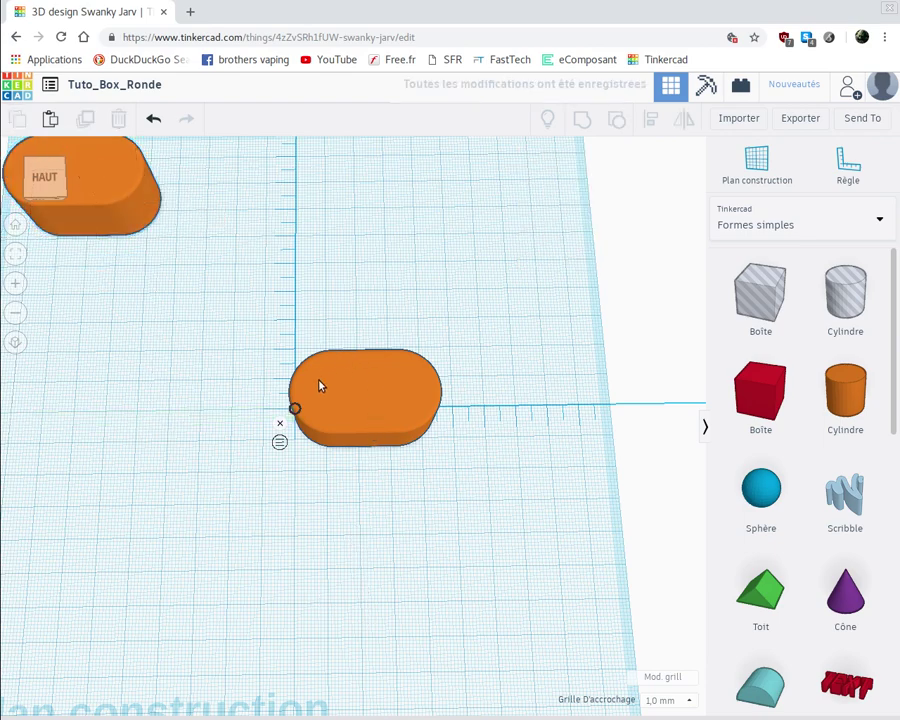
left_click(413, 401)
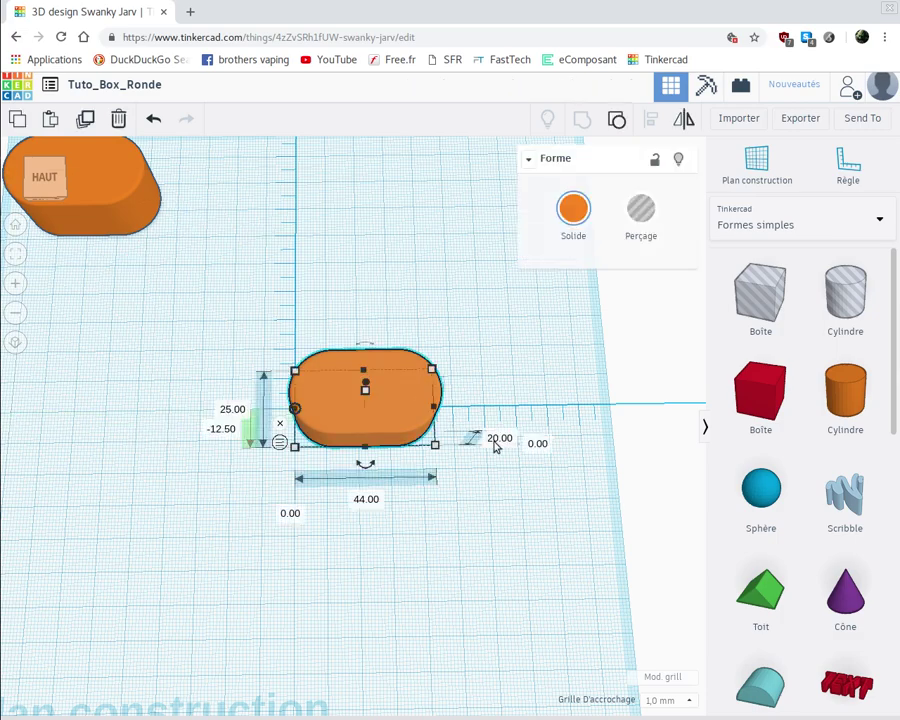
left_click(499, 440)
type("74")
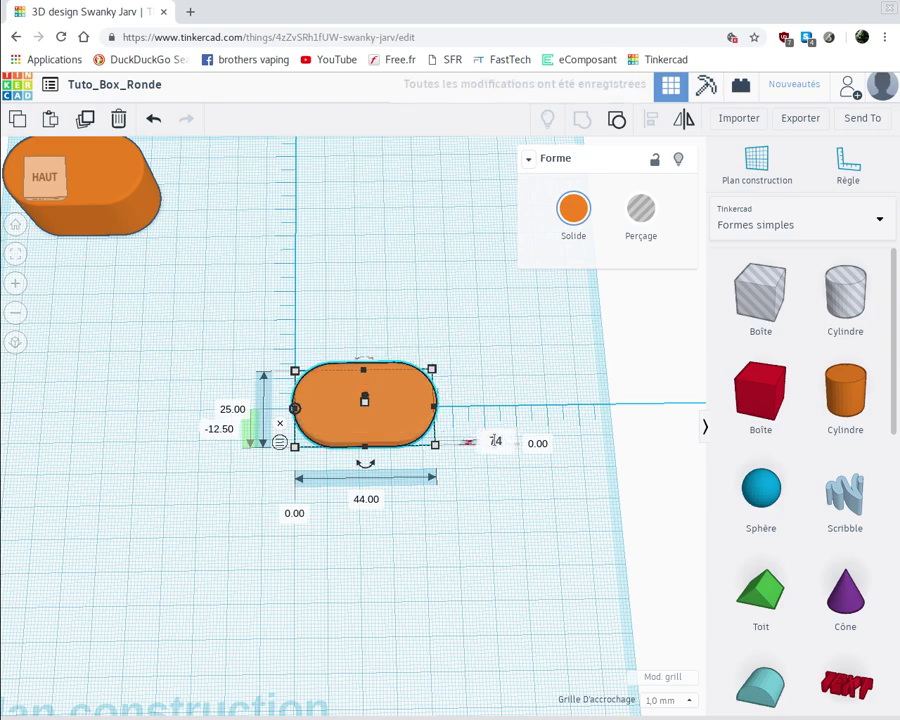
key("Return")
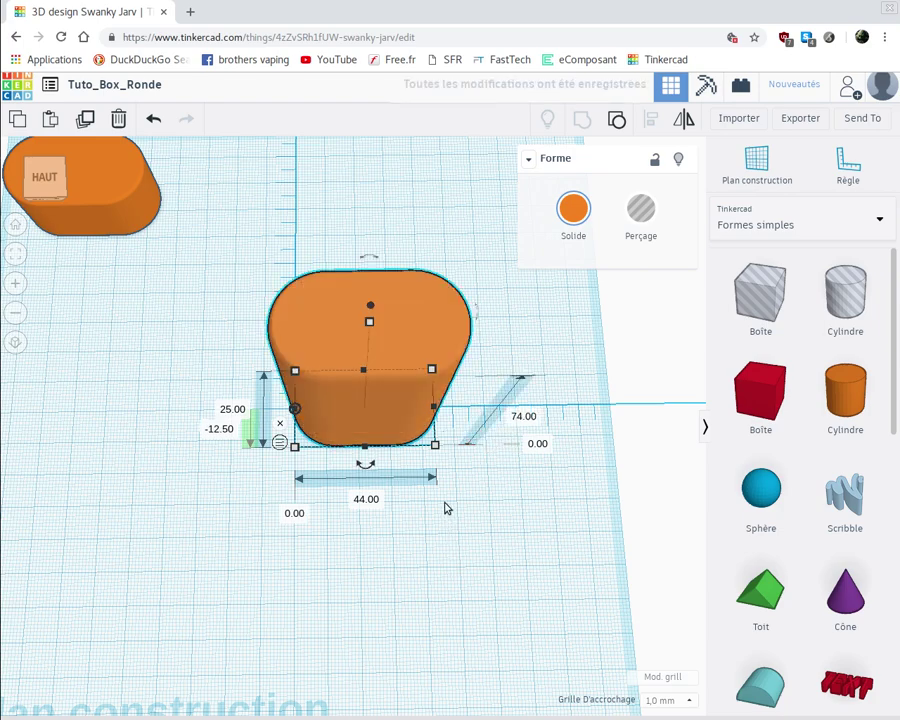
right_click_drag(445, 502, 78, 506)
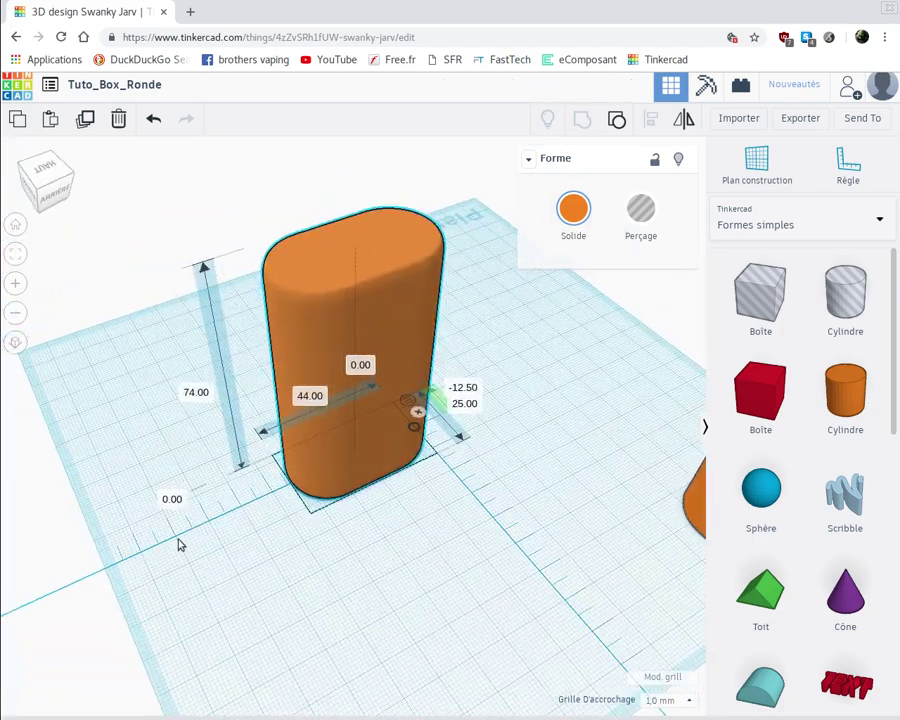
right_click_drag(179, 543, 445, 509)
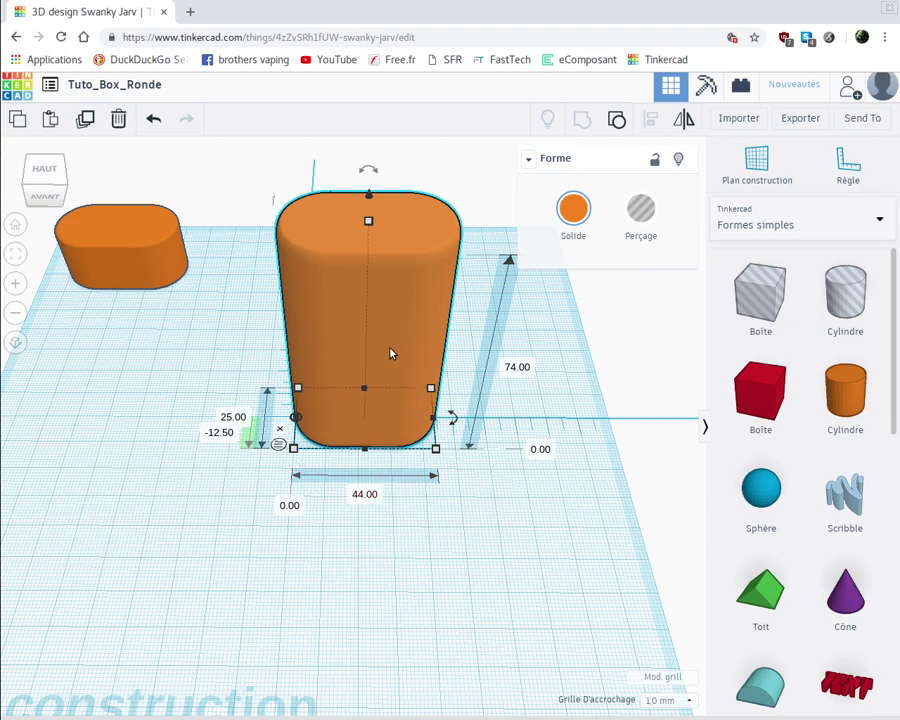
Step: Move the 74 mm tall body to about -91 mm horizontally from the ruler origin and place a hole cylinder near the origin
left_click_drag(394, 352, 74, 334)
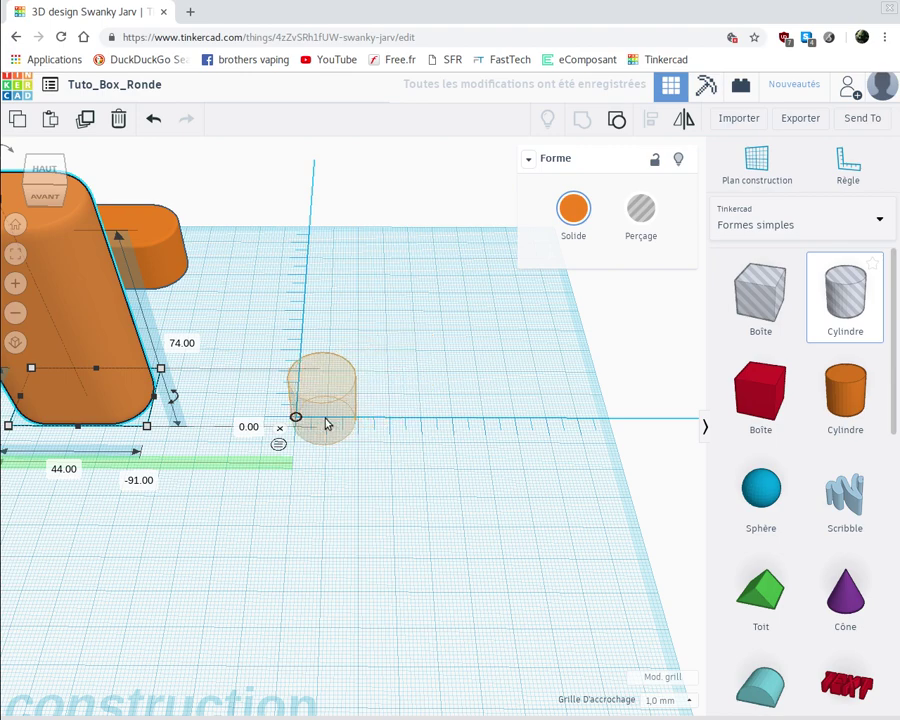
left_click(358, 474)
Step: Set the hole cylinder's width and depth to 19 mm each
left_click(320, 490)
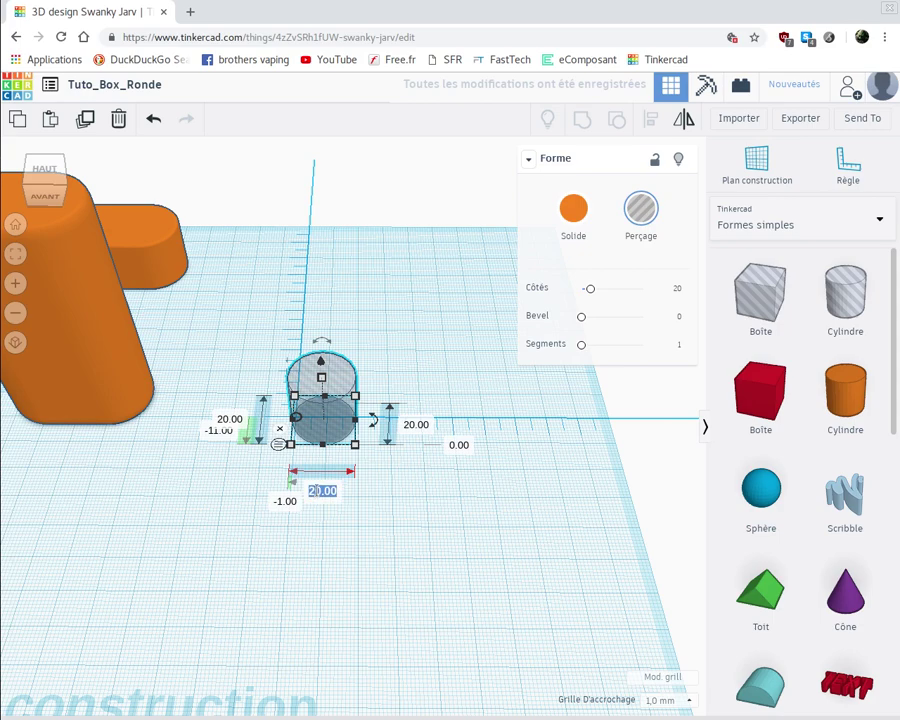
type("19")
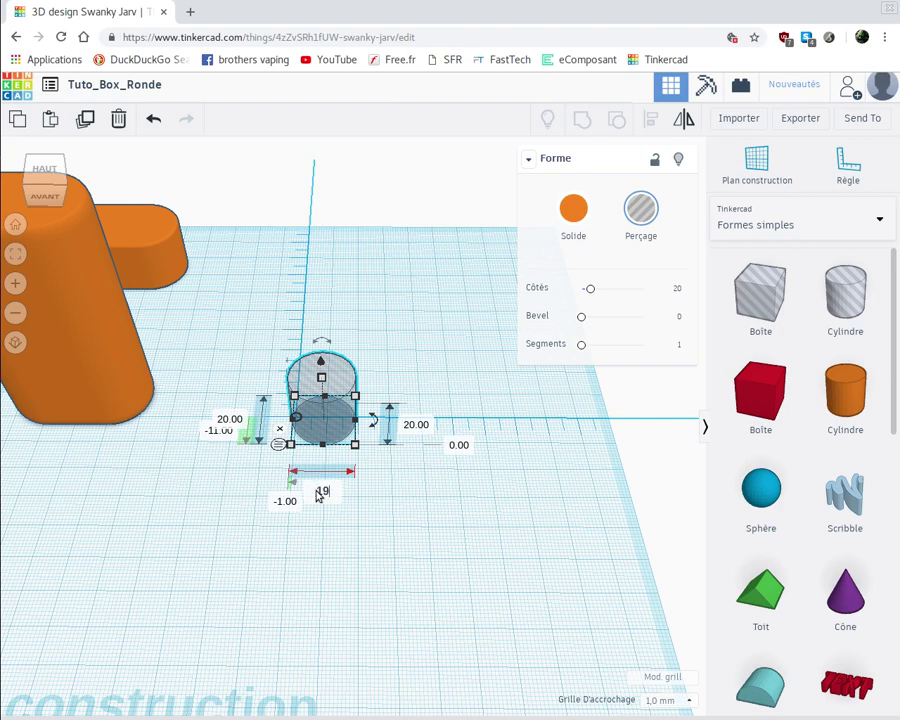
key("Return")
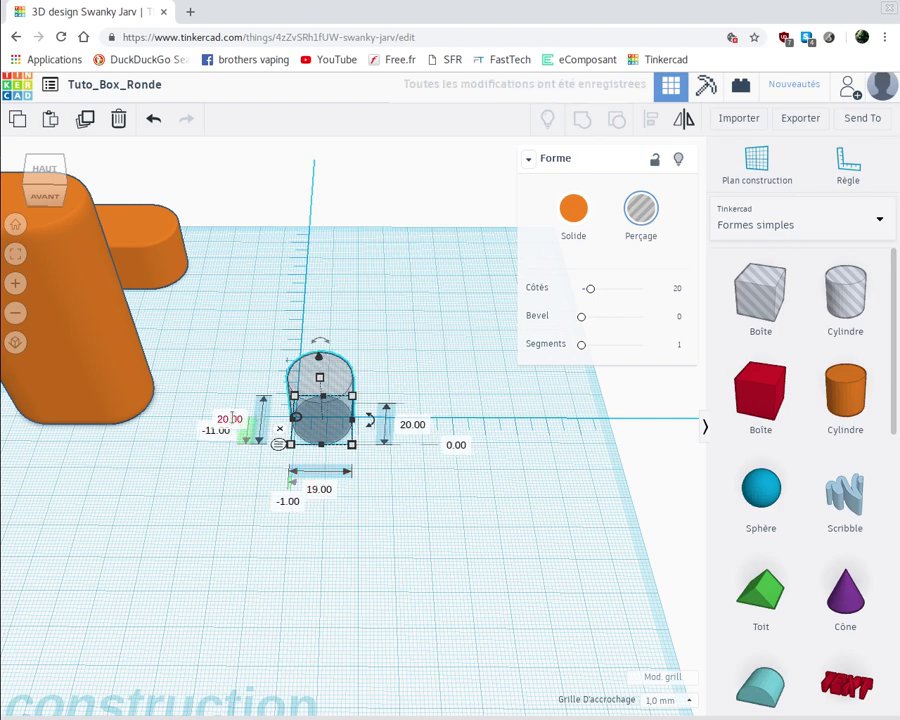
left_click(232, 418)
key("BackSpace")
type("19")
key("Return")
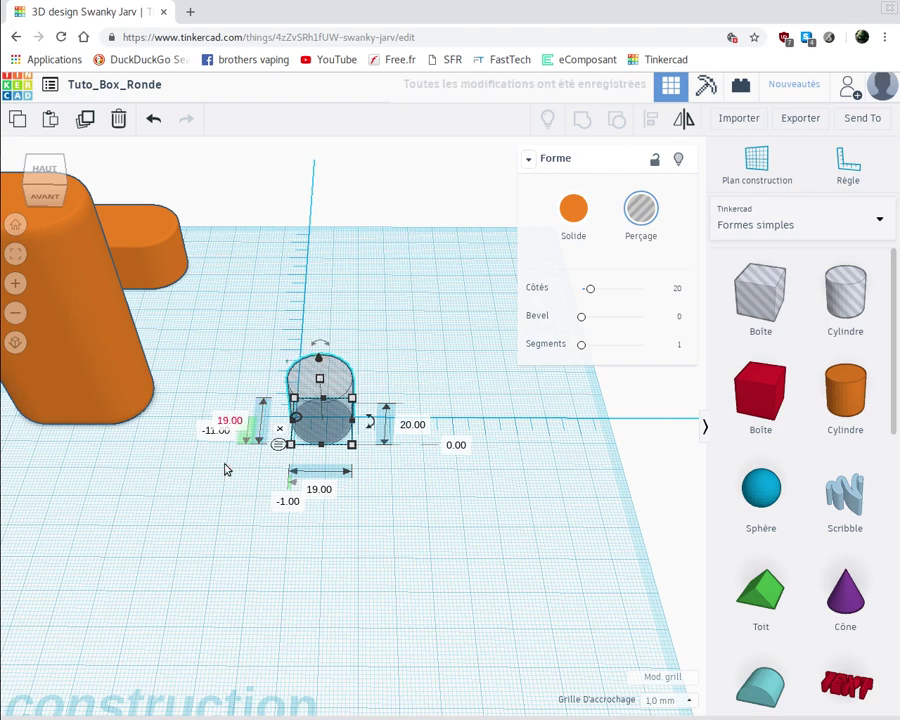
Step: Offset the hole cylinder 0 mm horizontally and -9.5 mm in depth from the ruler origin, and set its sides to 64
left_click(217, 431)
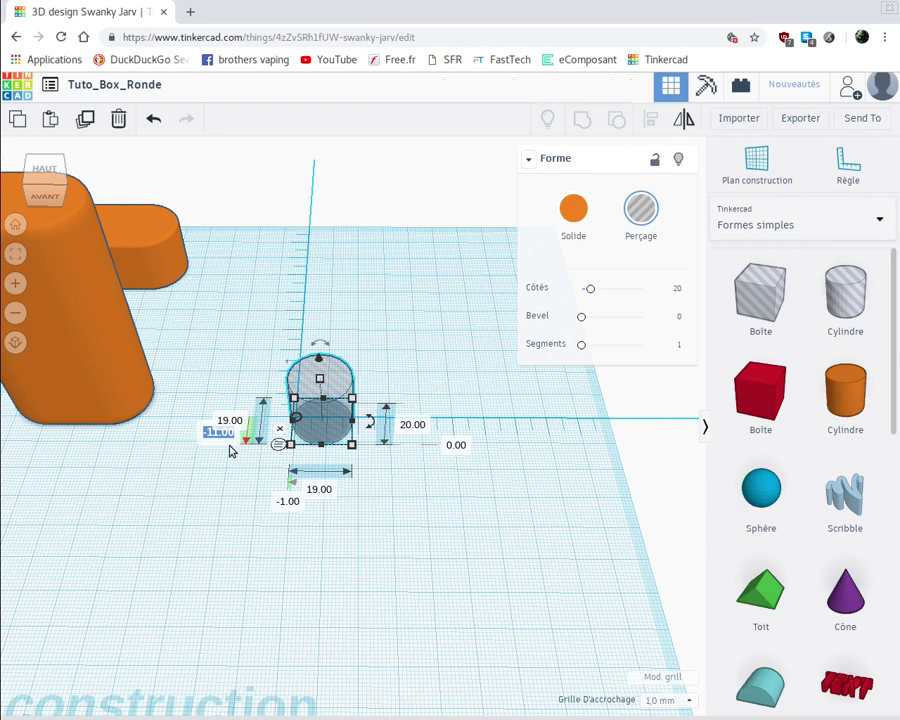
type("-9.5")
key("Return")
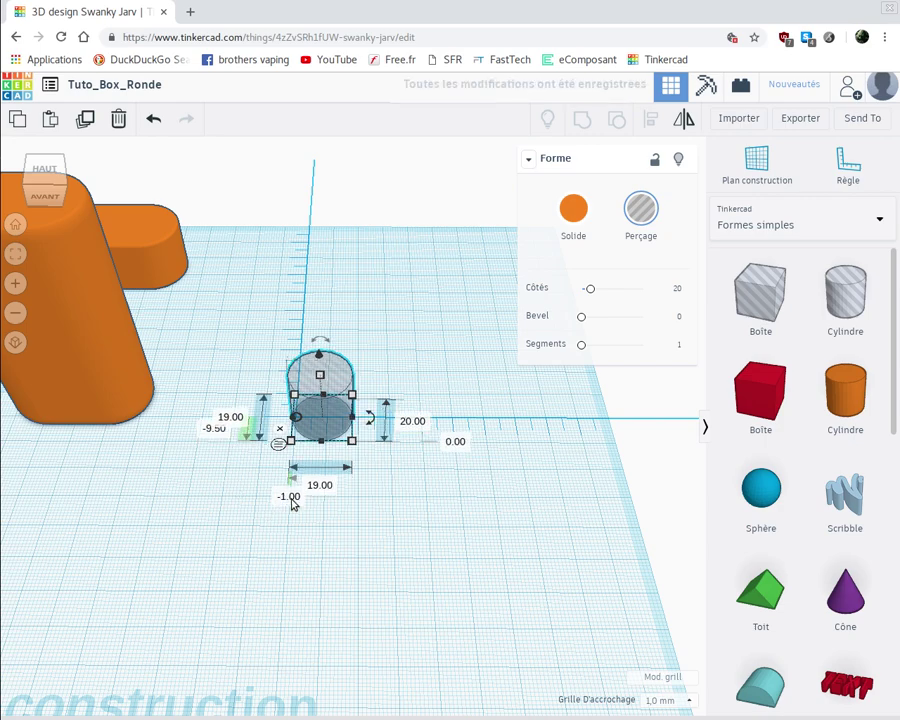
left_click(289, 499)
type("0")
key("Return")
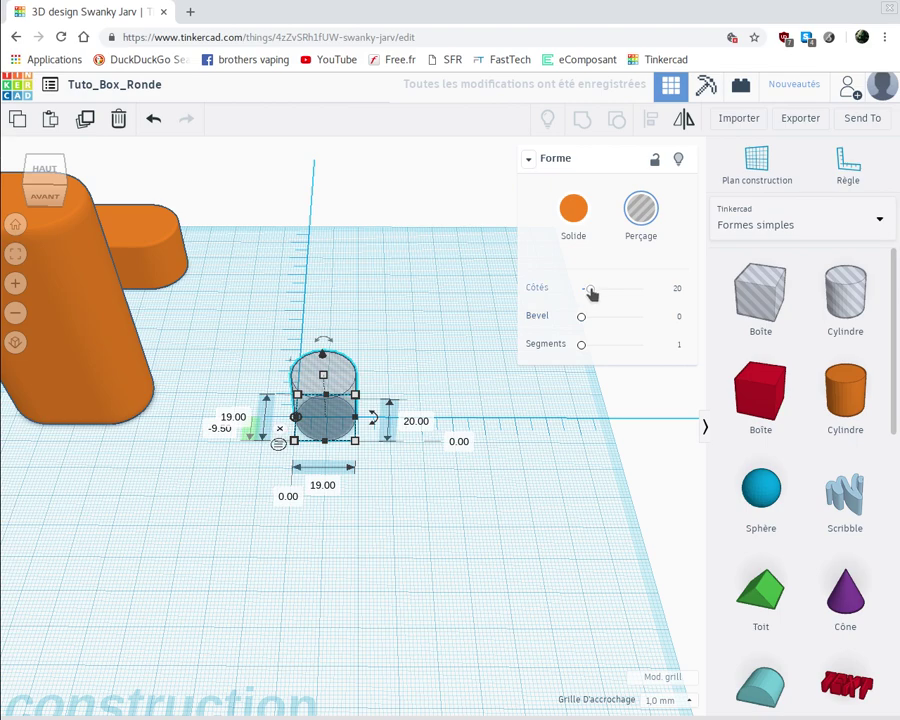
left_click_drag(589, 290, 673, 297)
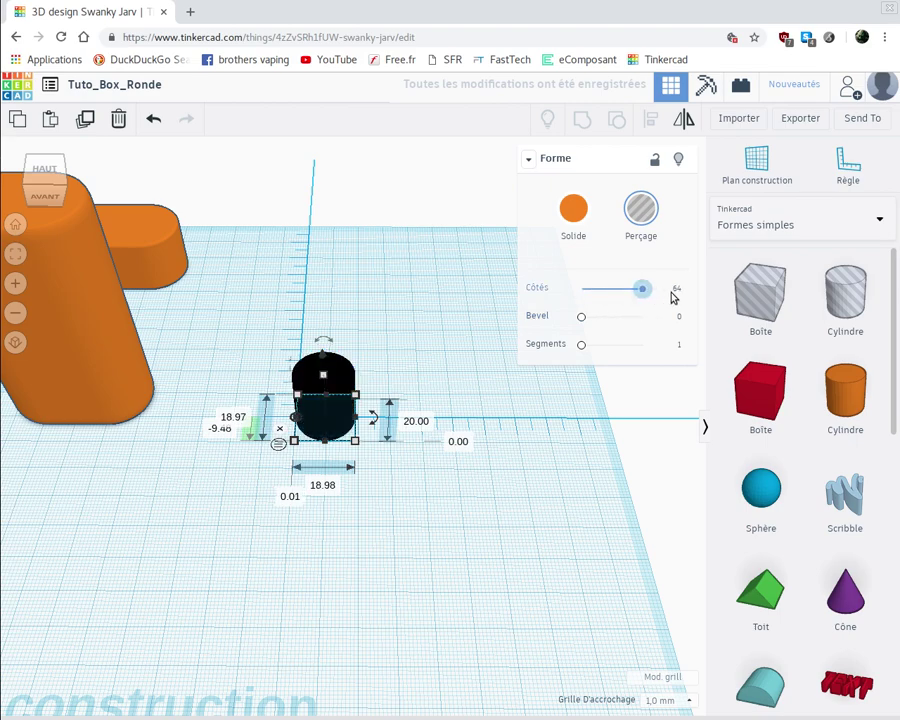
left_click(355, 519)
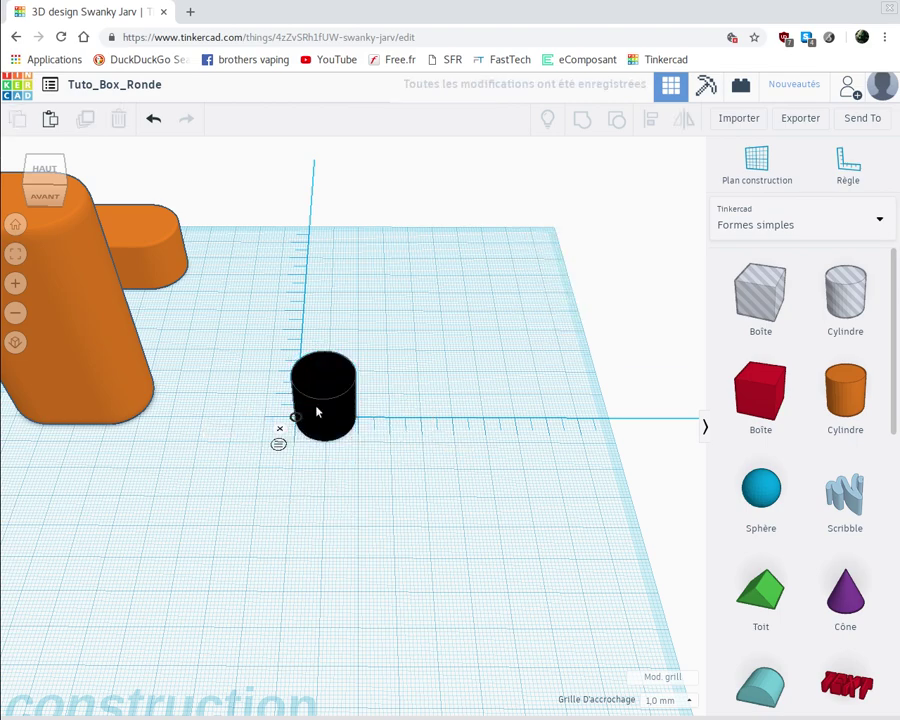
Step: Paste two copies of the hole cylinder beside it and delete the original black-rendered cylinder
left_click(316, 412)
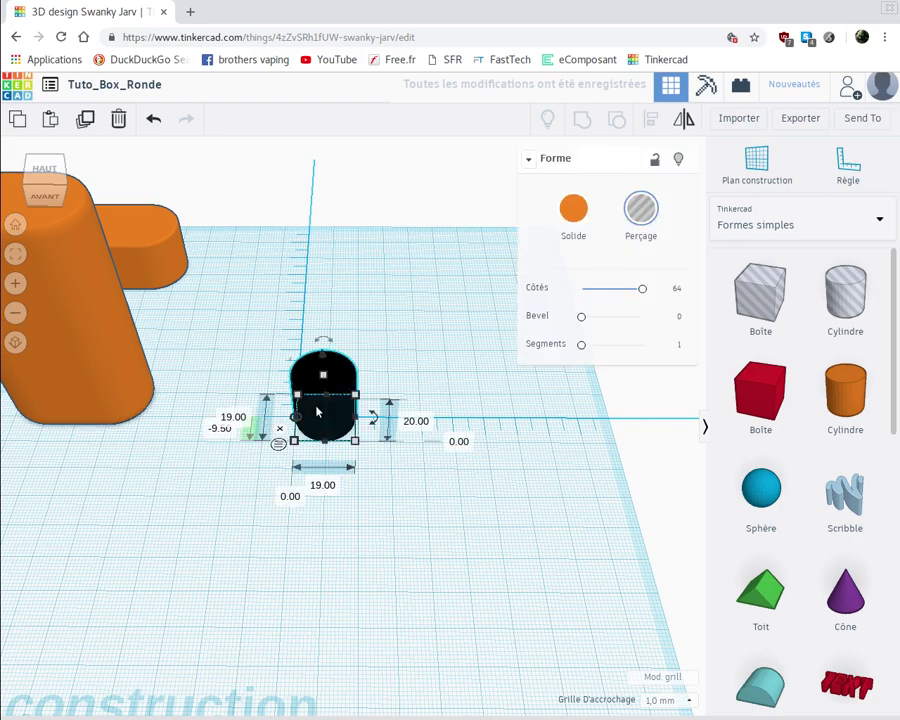
key("ctrl+v")
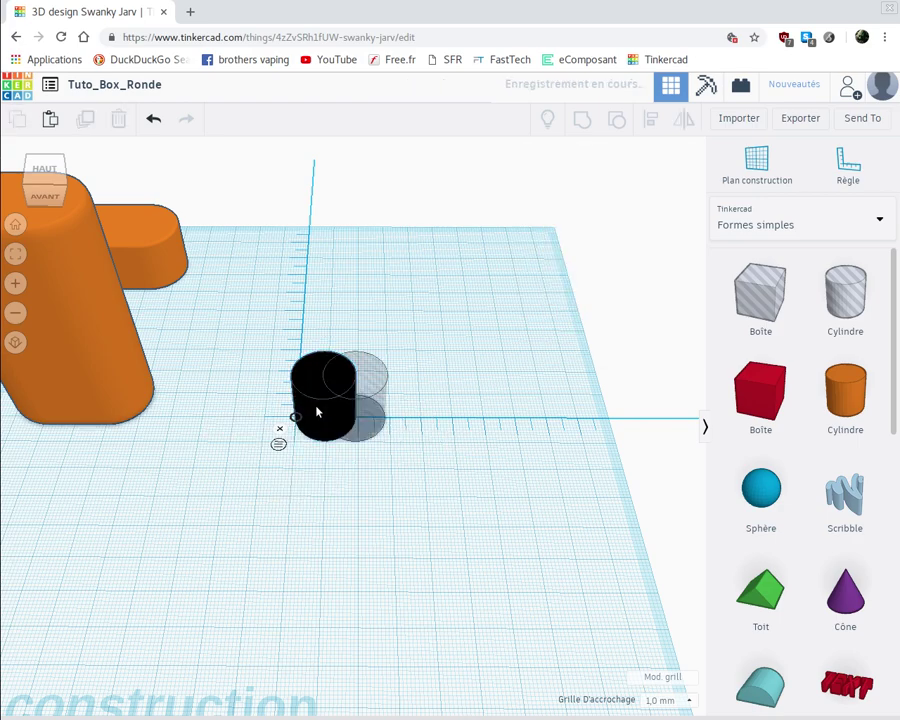
key("ctrl+v")
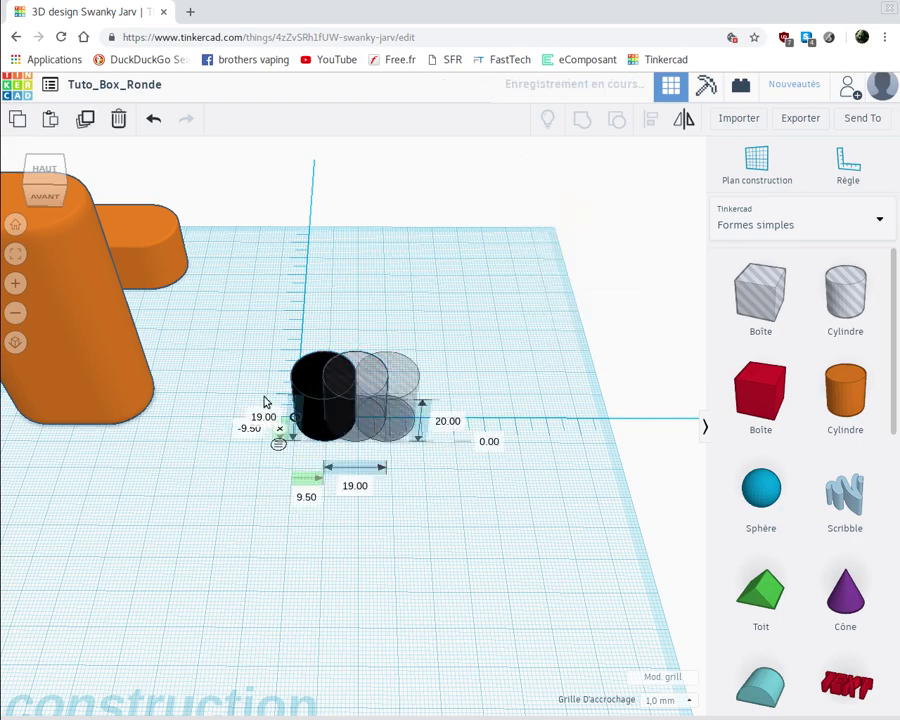
left_click_drag(203, 433, 133, 516)
key("Delete")
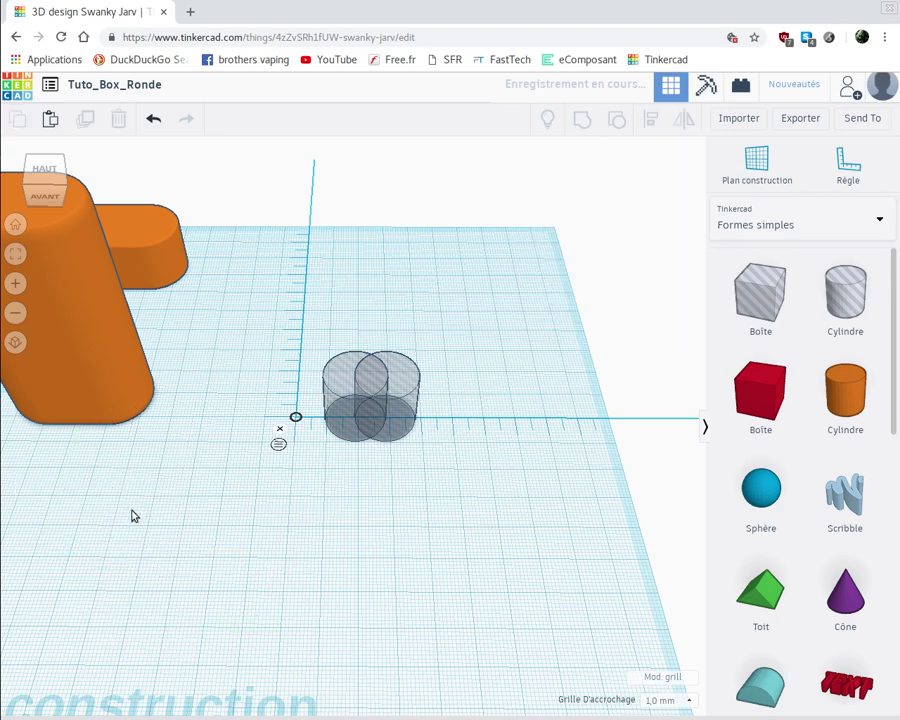
Step: Set the horizontal offset of the copied hole cylinder nearest the ruler origin to 0 mm
left_click(340, 413)
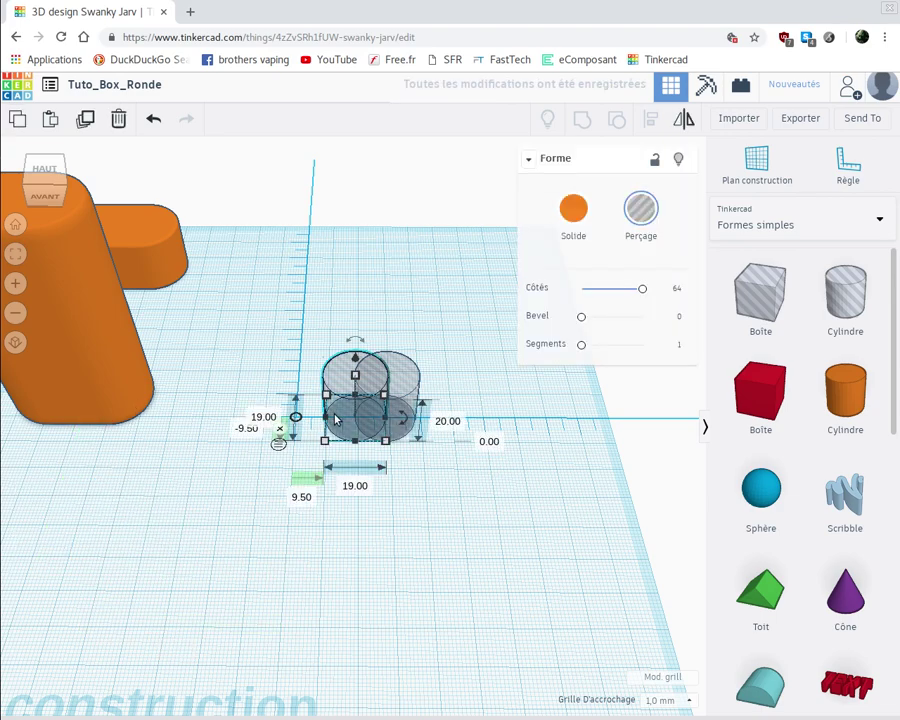
left_click(305, 499)
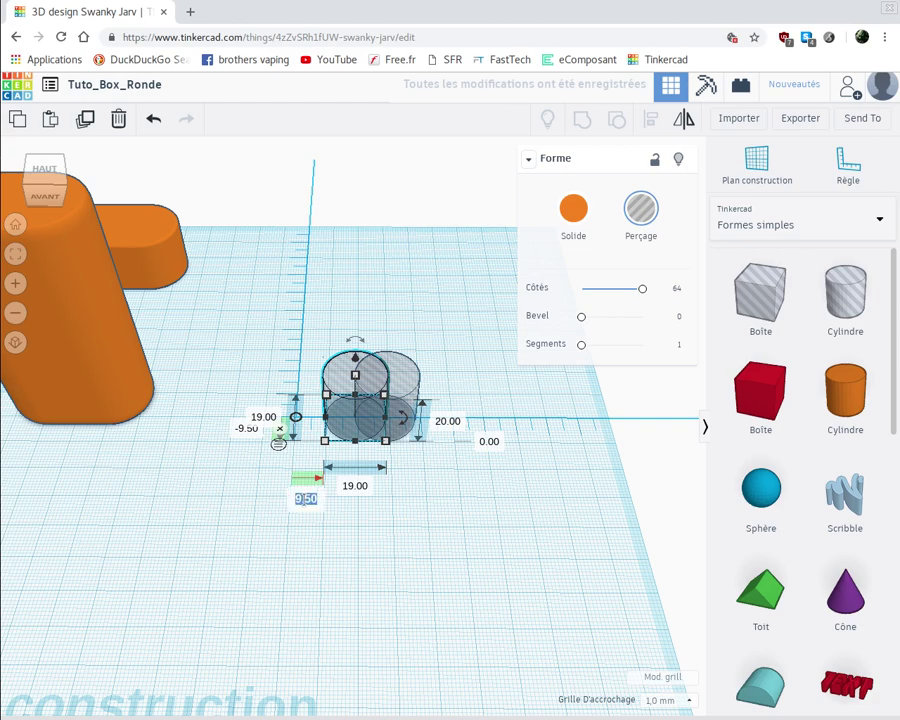
type("0")
key("Return")
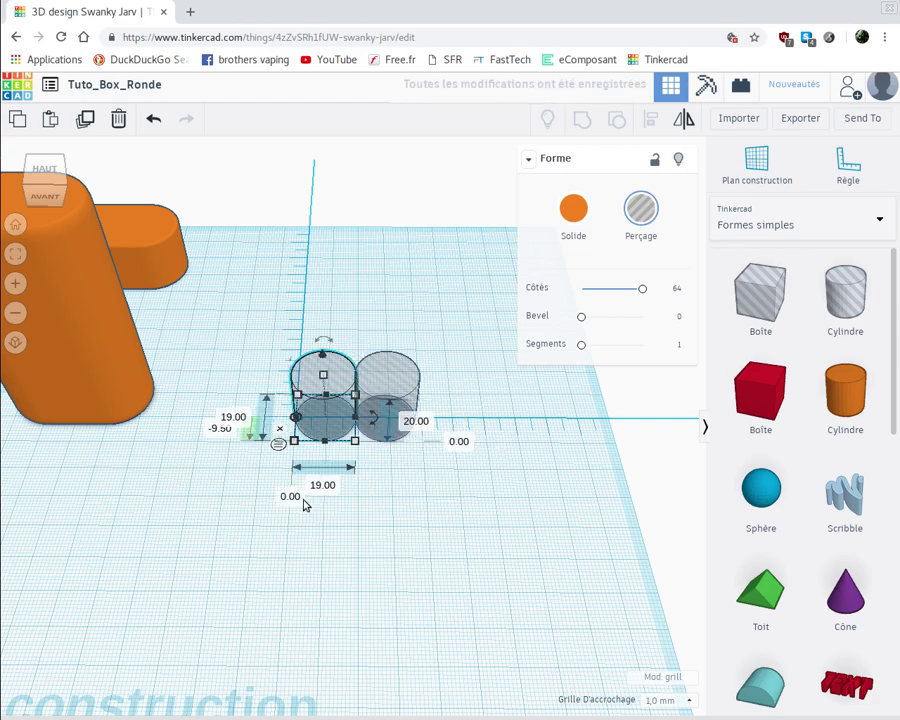
Step: Place a hole box over the two hole cylinders and set its horizontal offset from the ruler origin to 9.5 mm
right_click_drag(375, 560, 375, 589)
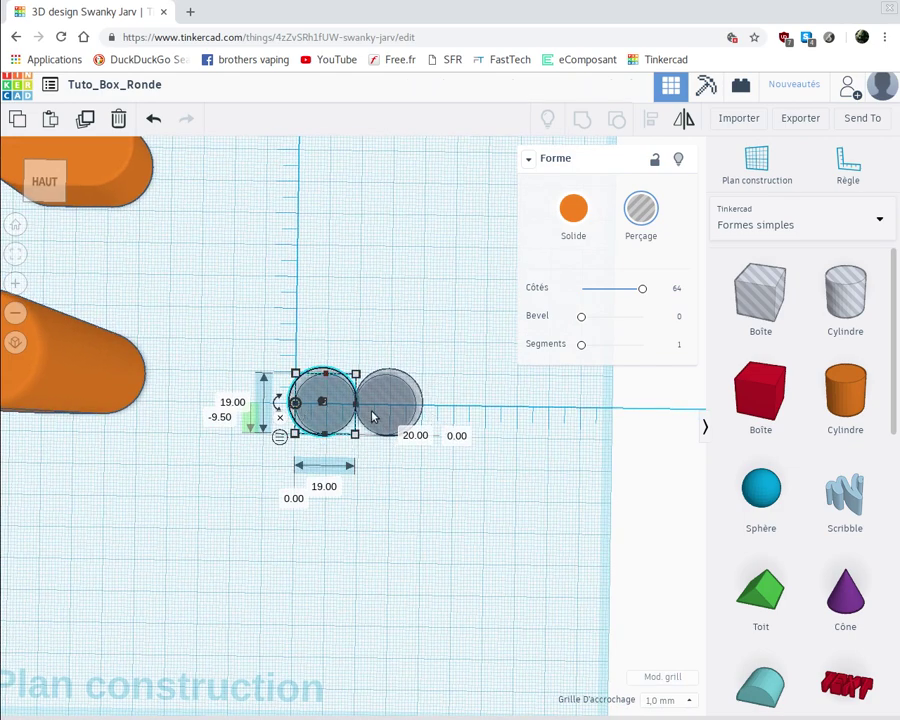
left_click(321, 365)
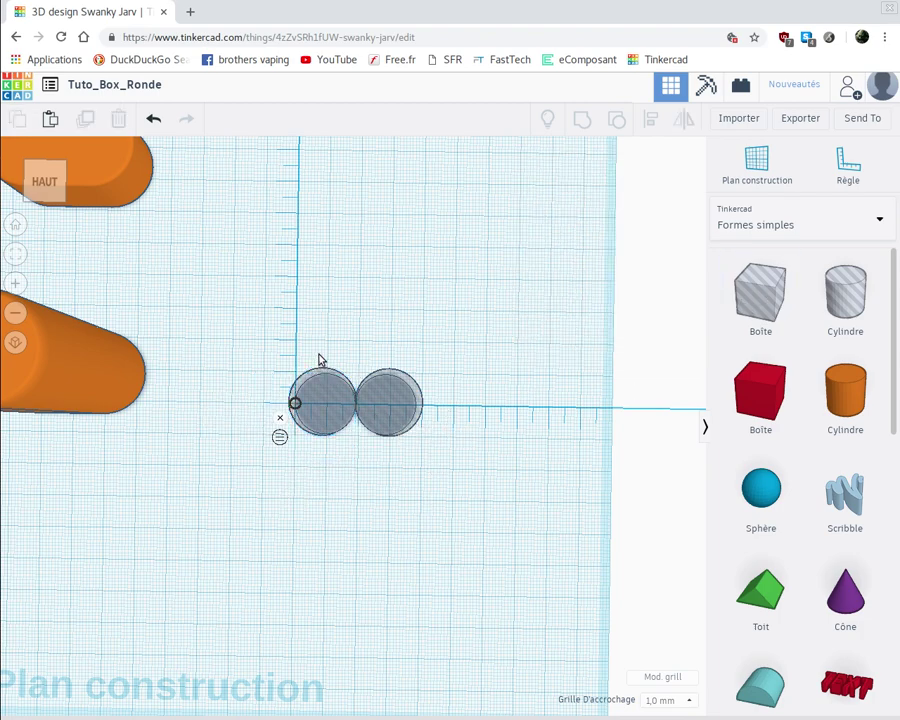
left_click_drag(756, 294, 350, 408)
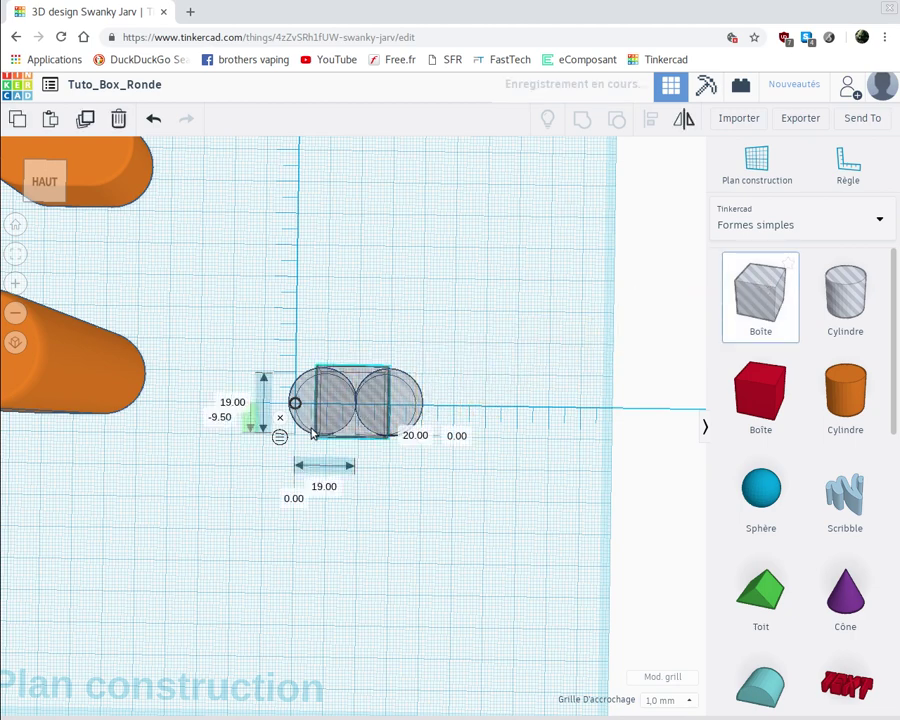
left_click(305, 500)
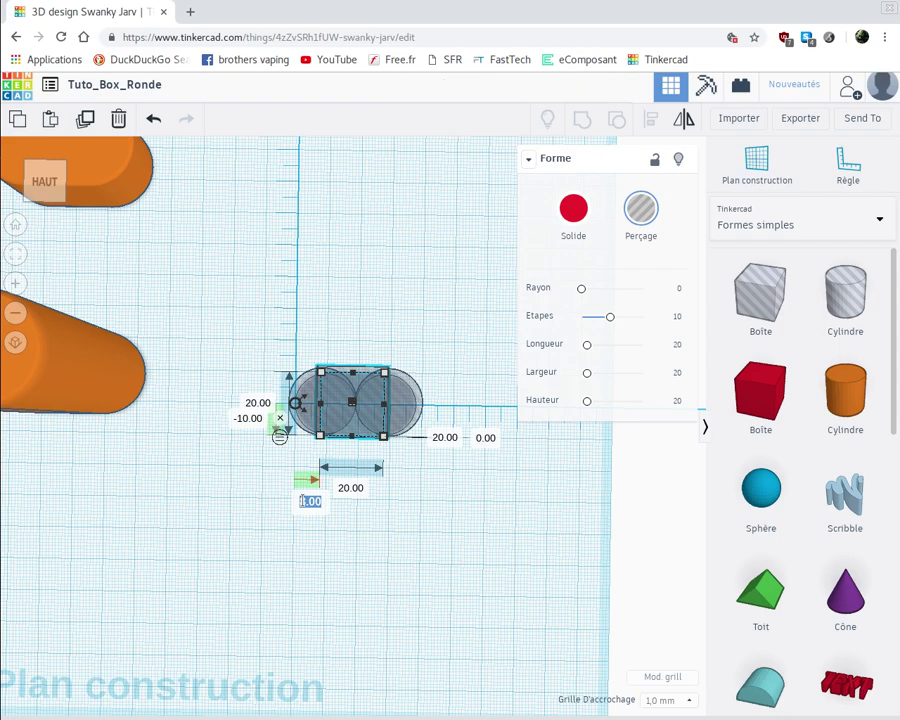
type("9.5")
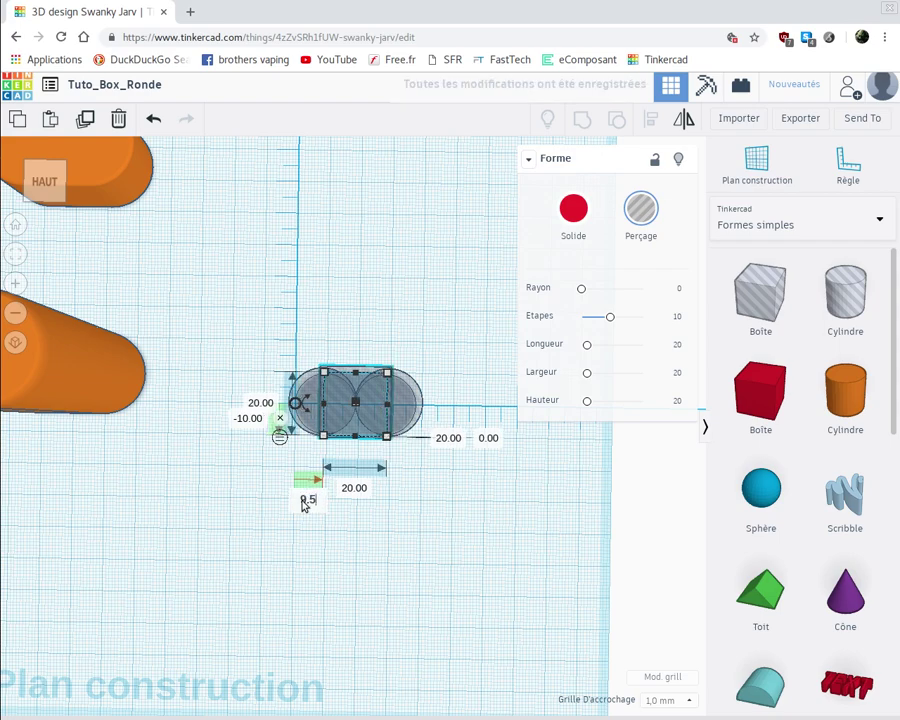
key("Return")
left_click(266, 403)
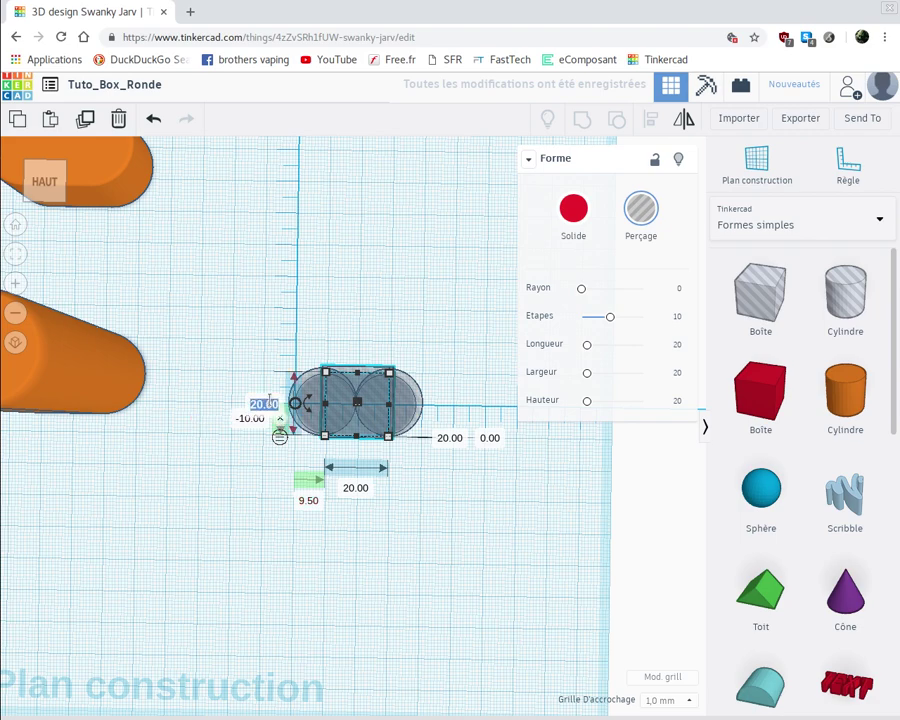
type("10")
key("Return")
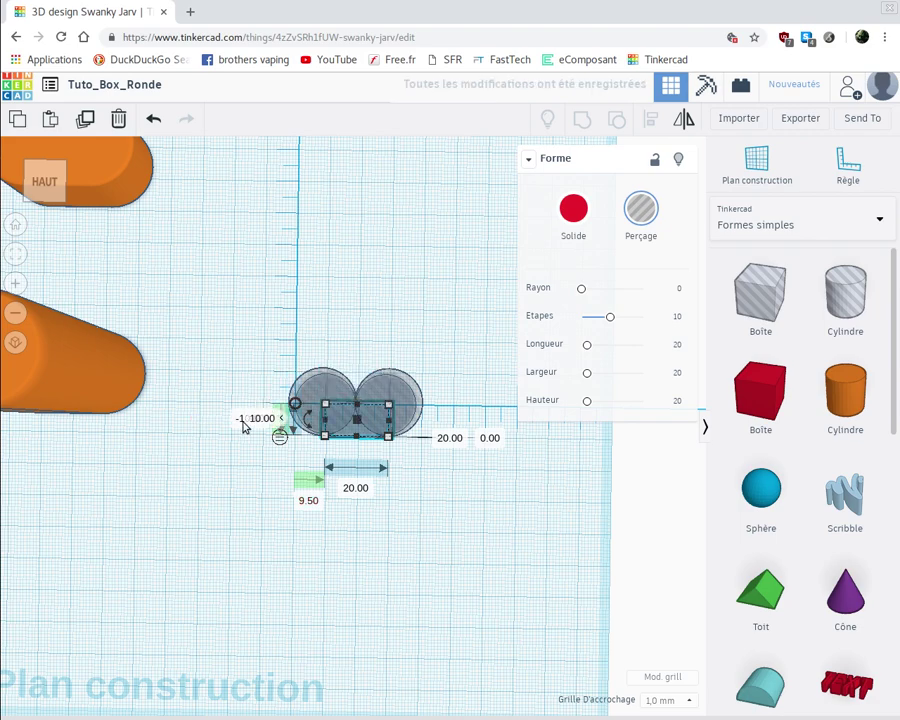
Step: Set the hole box's depth to 19 mm and its depth offset from the ruler origin to -9.5 mm
left_click(262, 418)
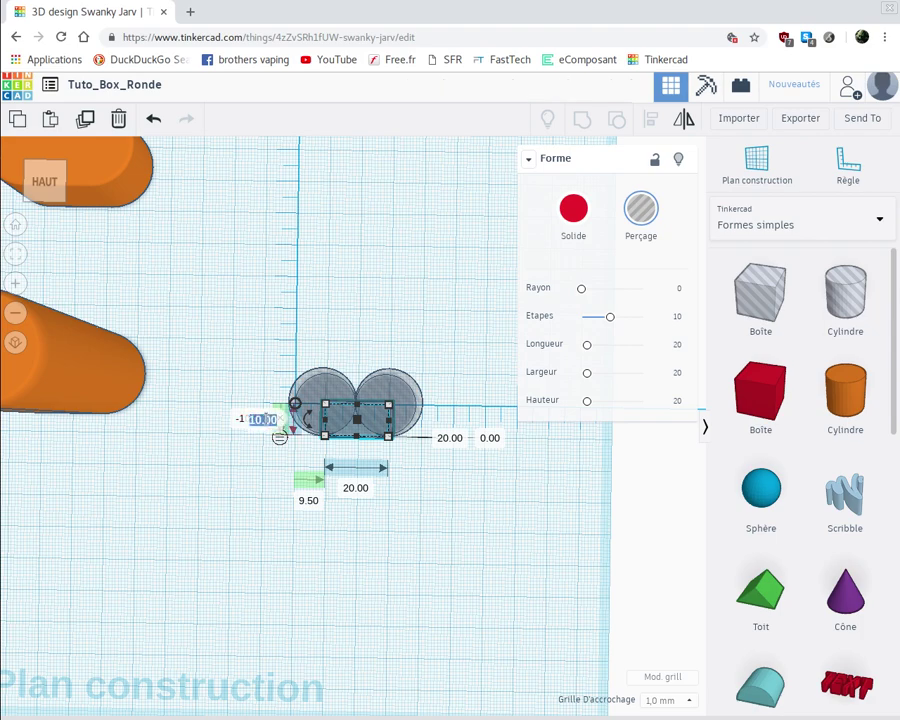
type("19")
key("Return")
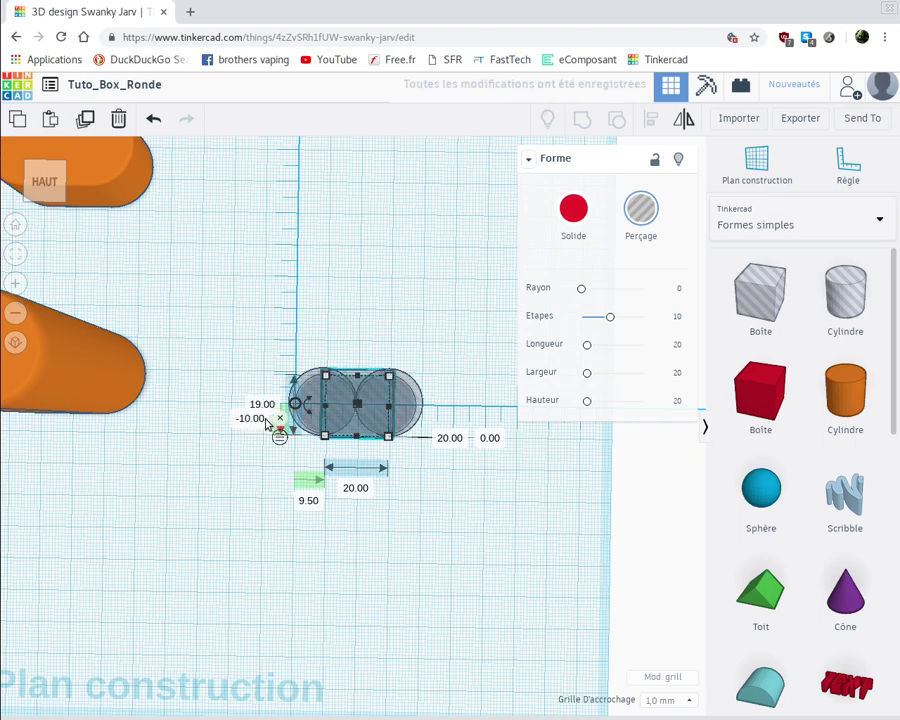
left_click(249, 420)
key("BackSpace")
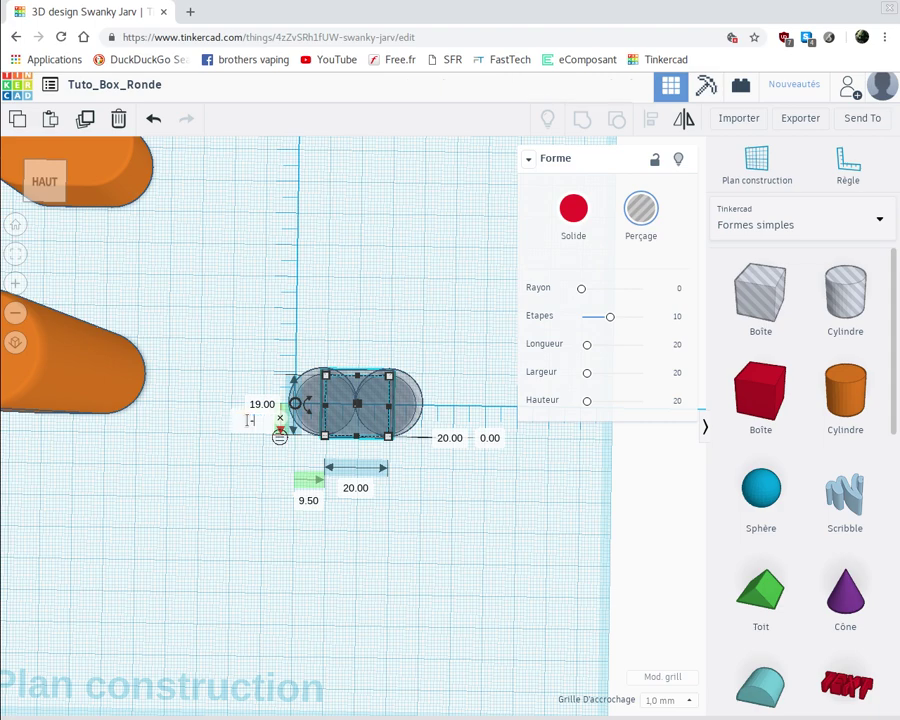
type("9.5")
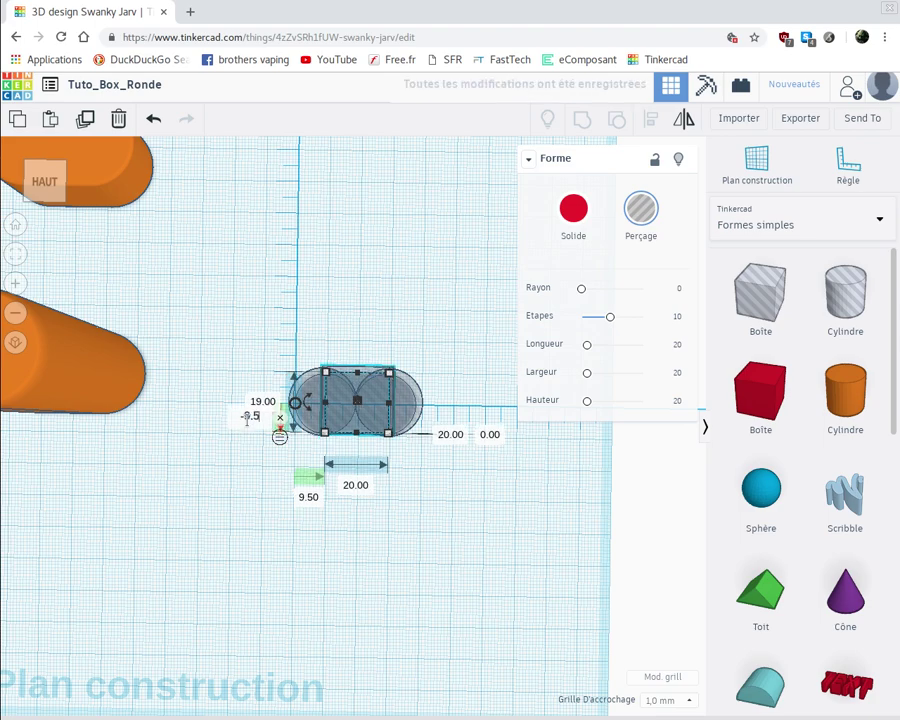
key("Return")
Step: Set the hole box's width to 19 mm
left_click(360, 486)
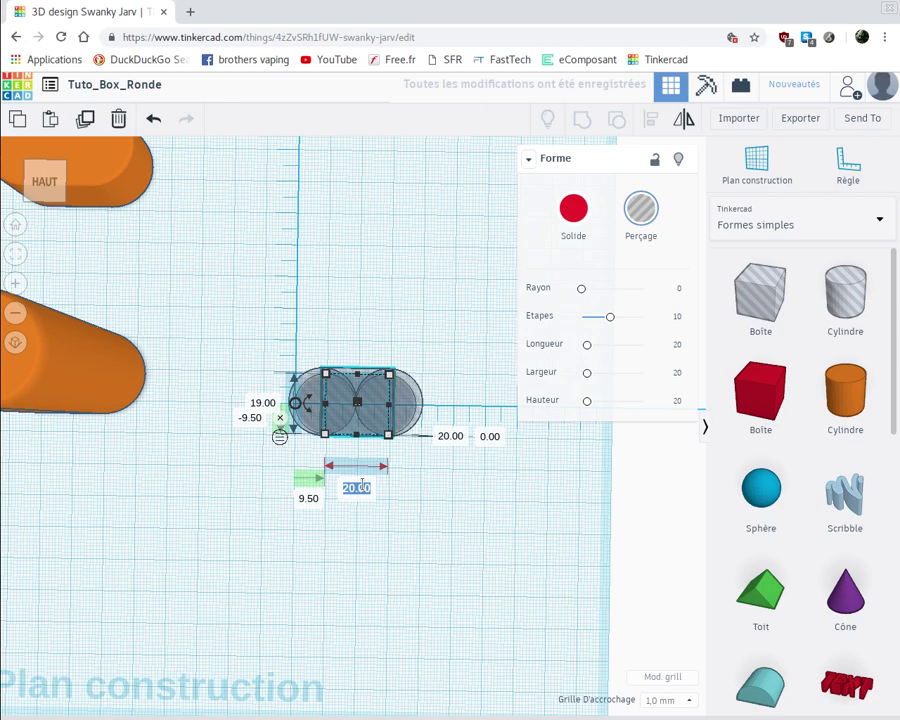
type("19")
key("Return")
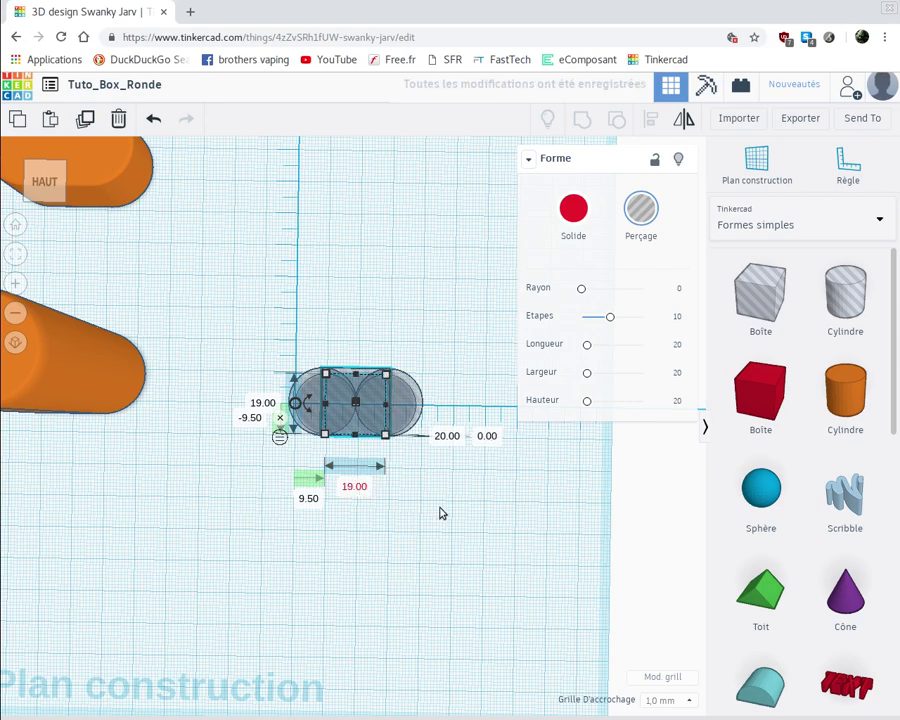
Step: Duplicate the two hole cylinders and hole box together, and move the copy to about 26 mm across and 63 mm back from the ruler origin
right_click_drag(443, 513, 448, 450)
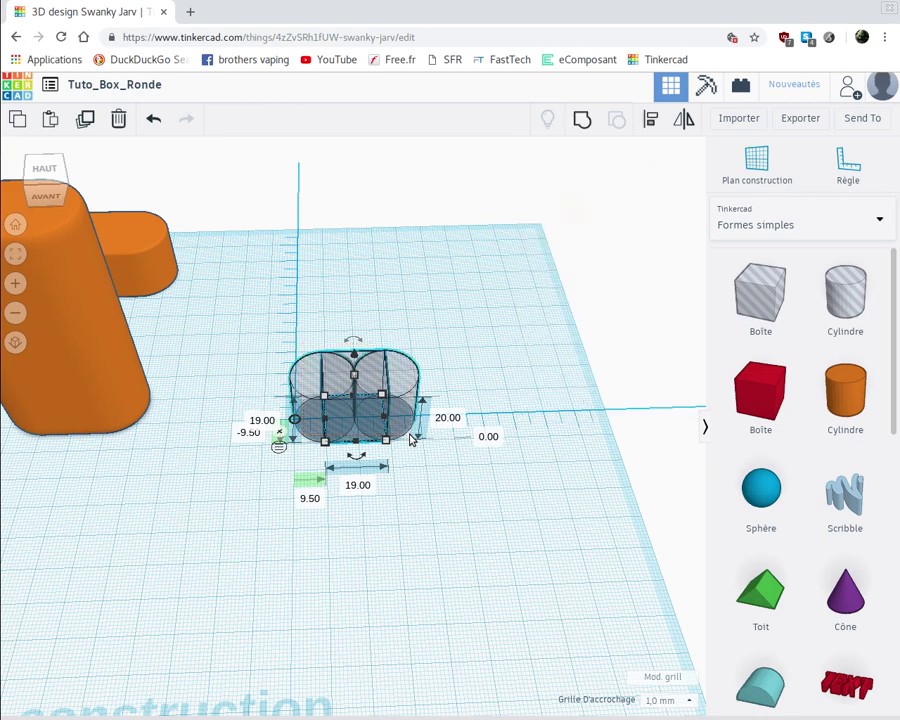
left_click(413, 438, "shift")
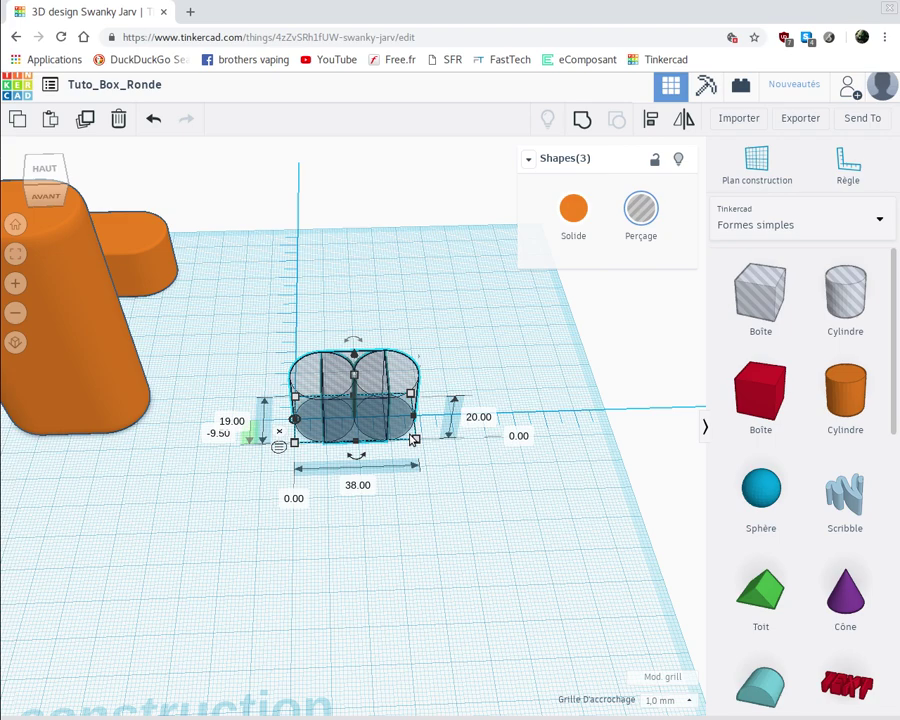
key("ctrl+d")
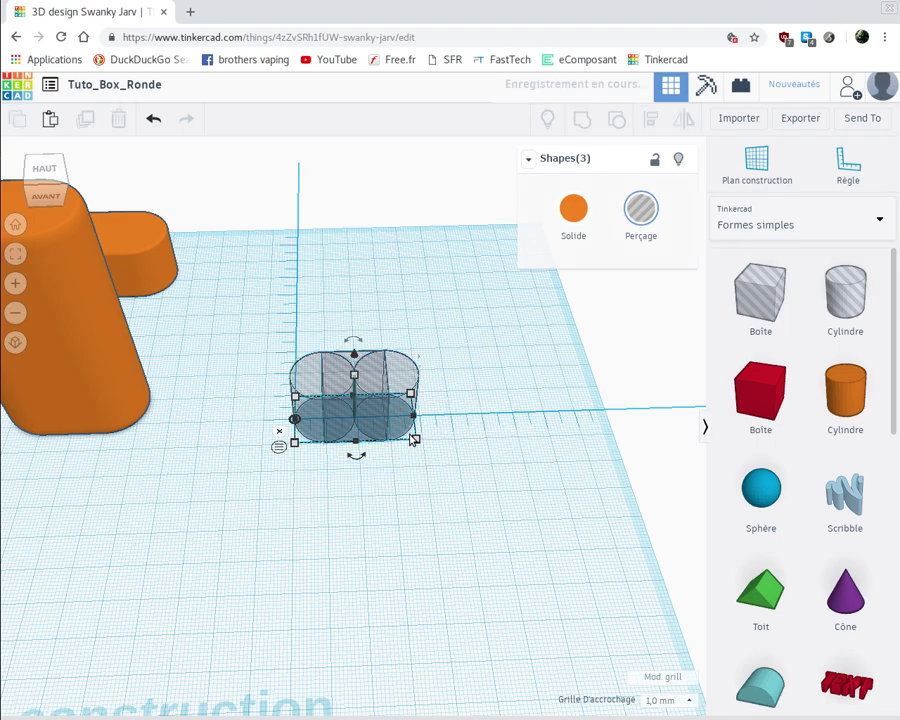
left_click_drag(464, 403, 457, 254)
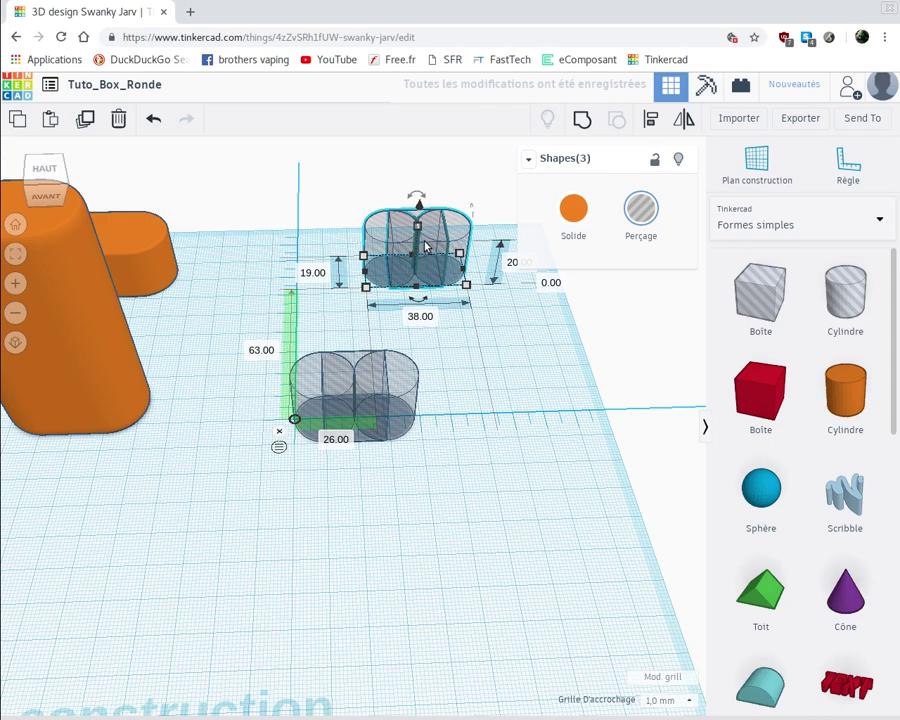
left_click(418, 455)
right_click_drag(408, 470, 413, 527)
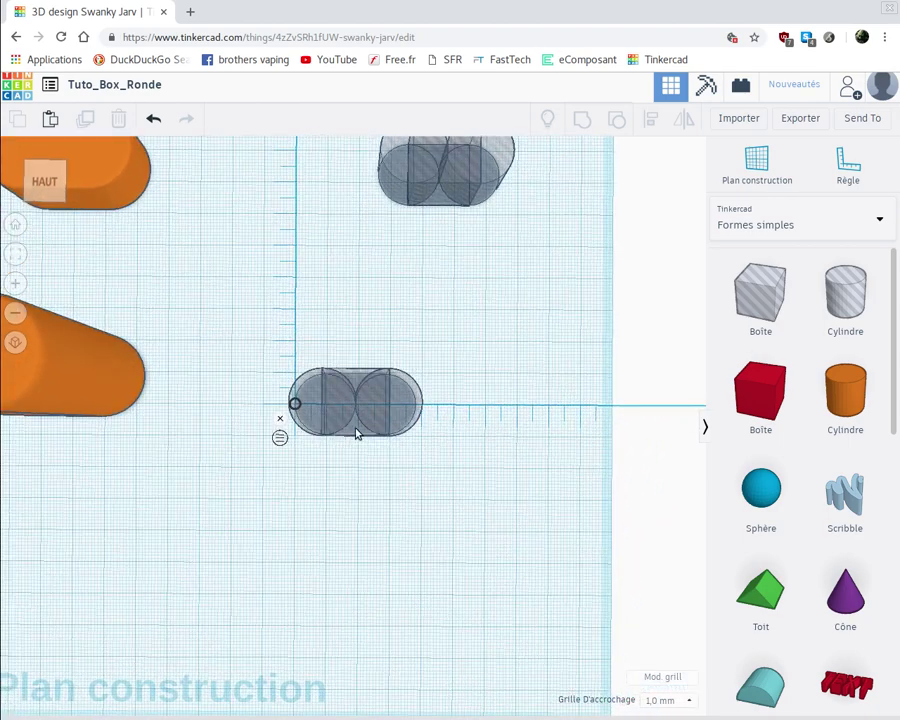
Step: Set the depth of the hole box between the two cylinders at the ruler to 12 mm and its depth offset to -6 mm
left_click(356, 432)
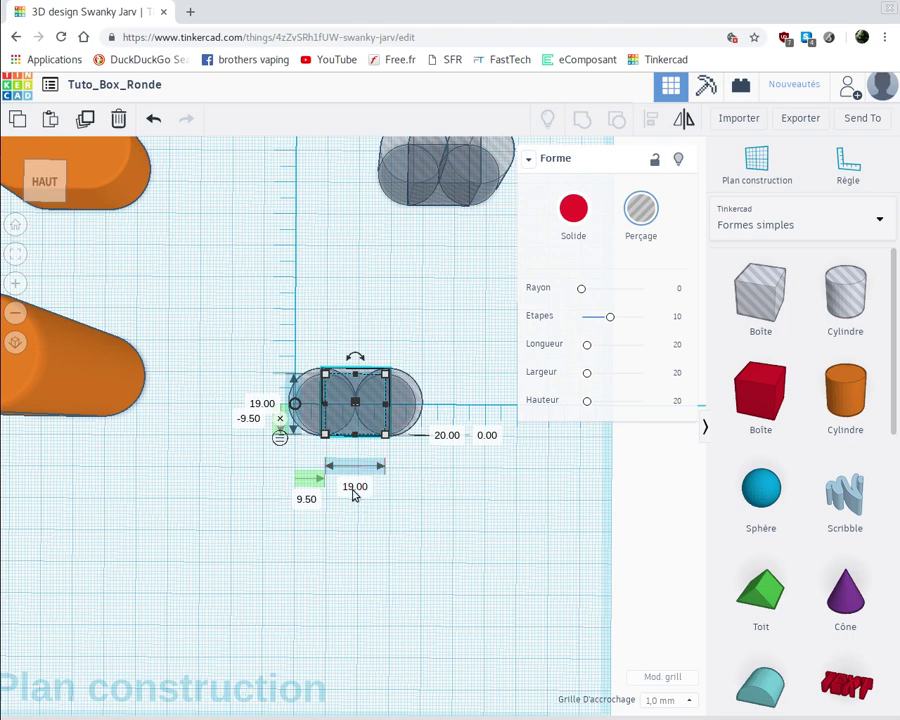
left_click(261, 403)
type("12")
key("Return")
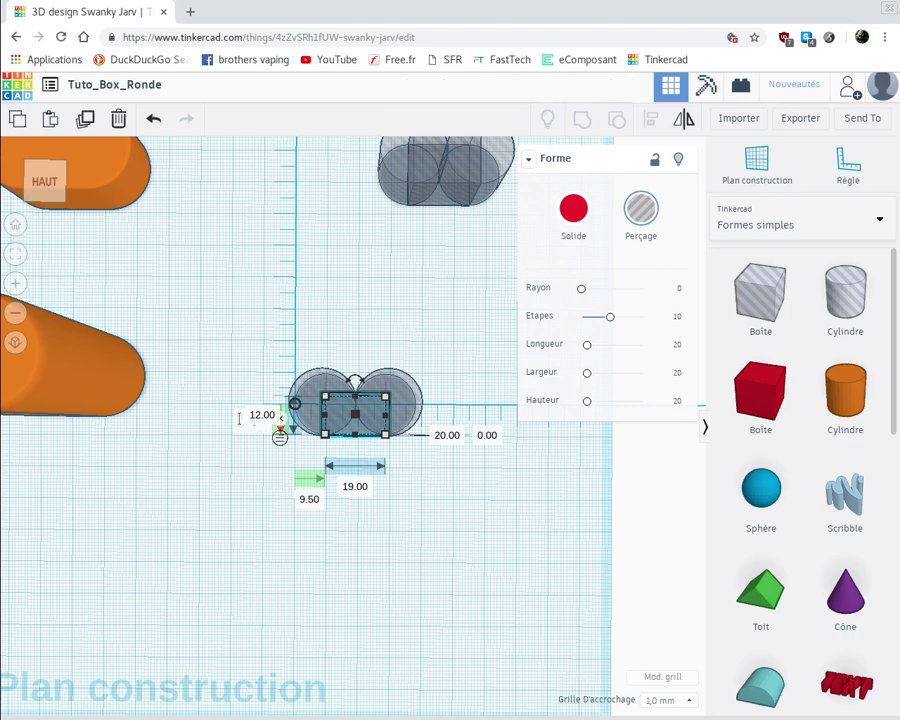
key("Return")
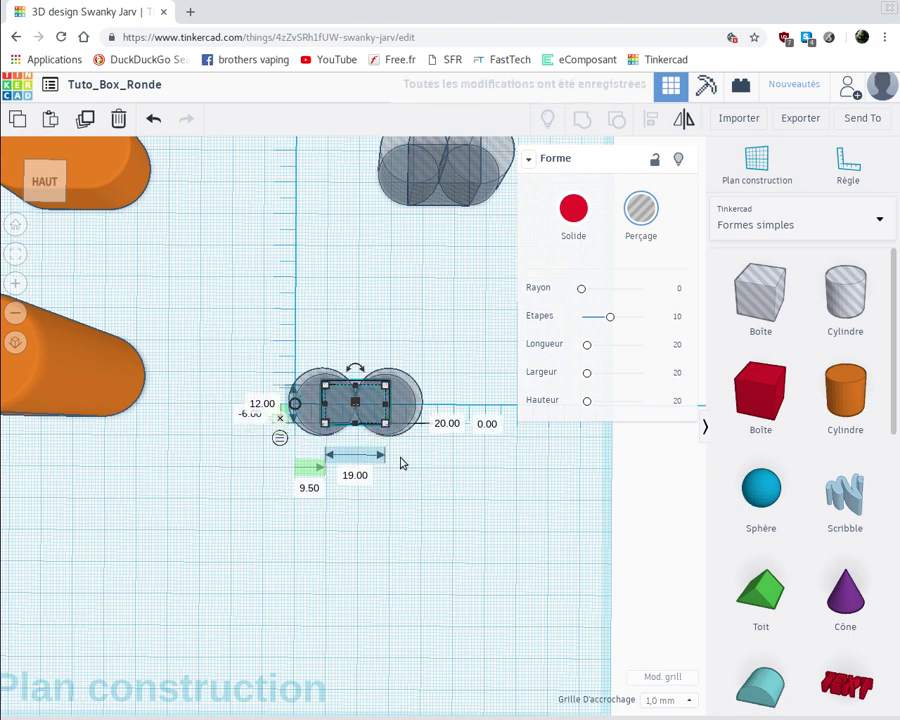
key("Escape")
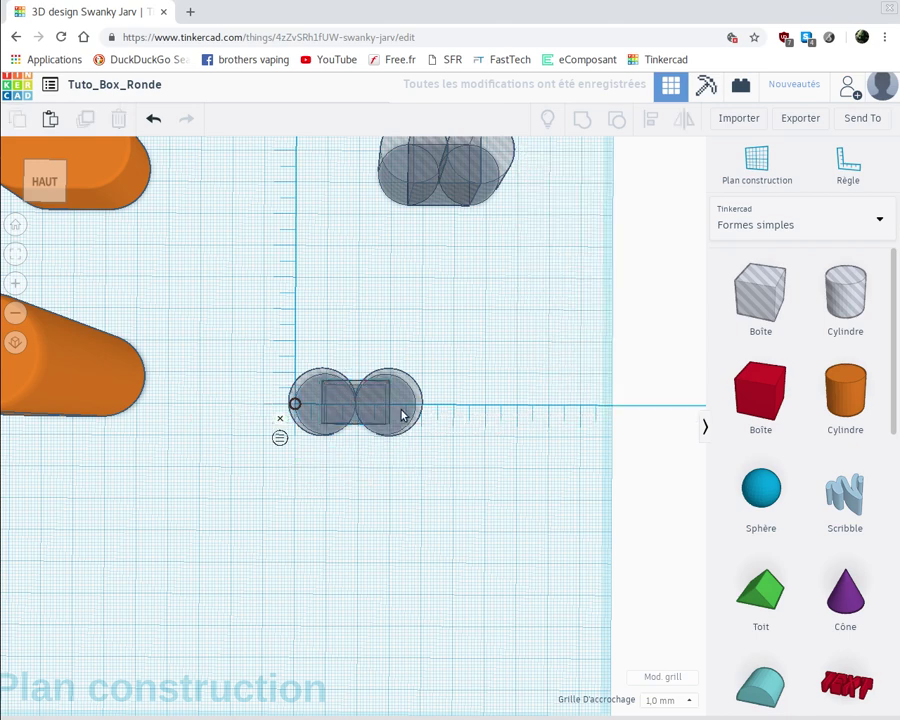
Step: Group the two hole cylinders and the 12 mm hole box at the ruler origin, and make the group an orange solid
left_click(402, 415)
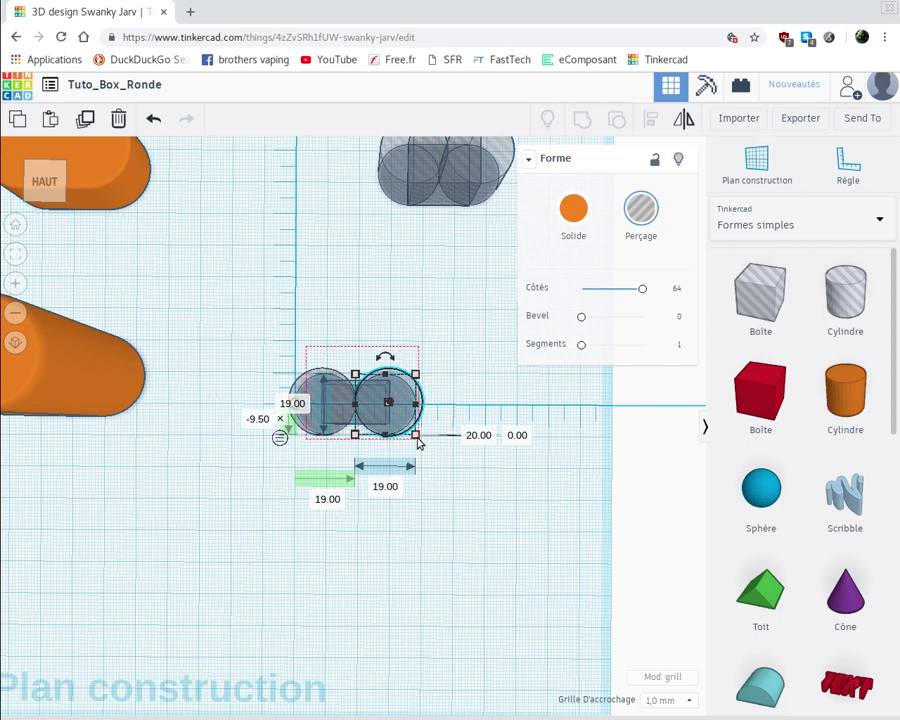
key("ctrl+a")
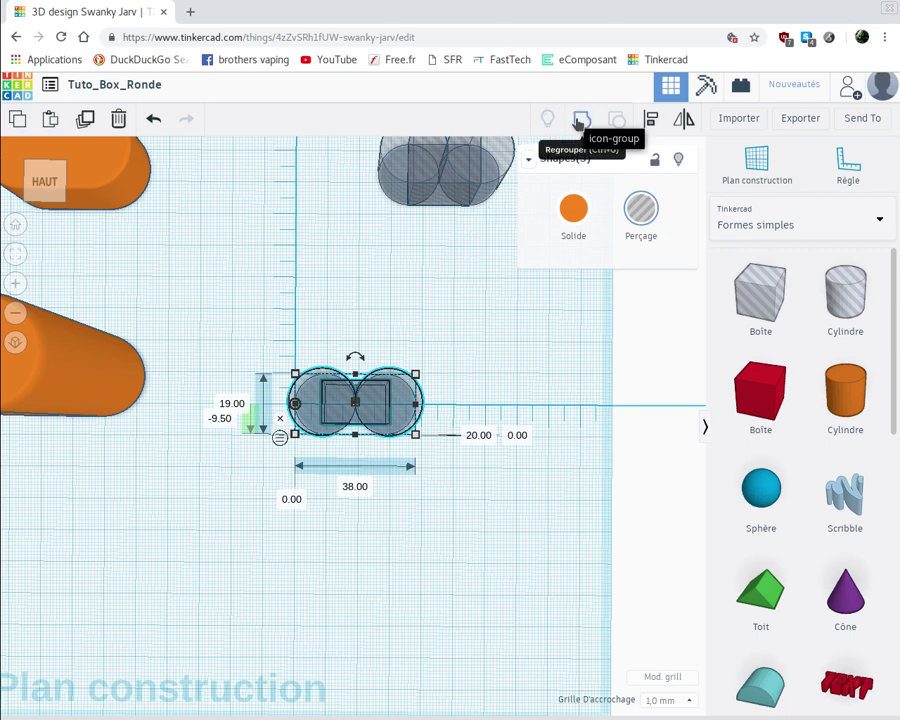
left_click(418, 382)
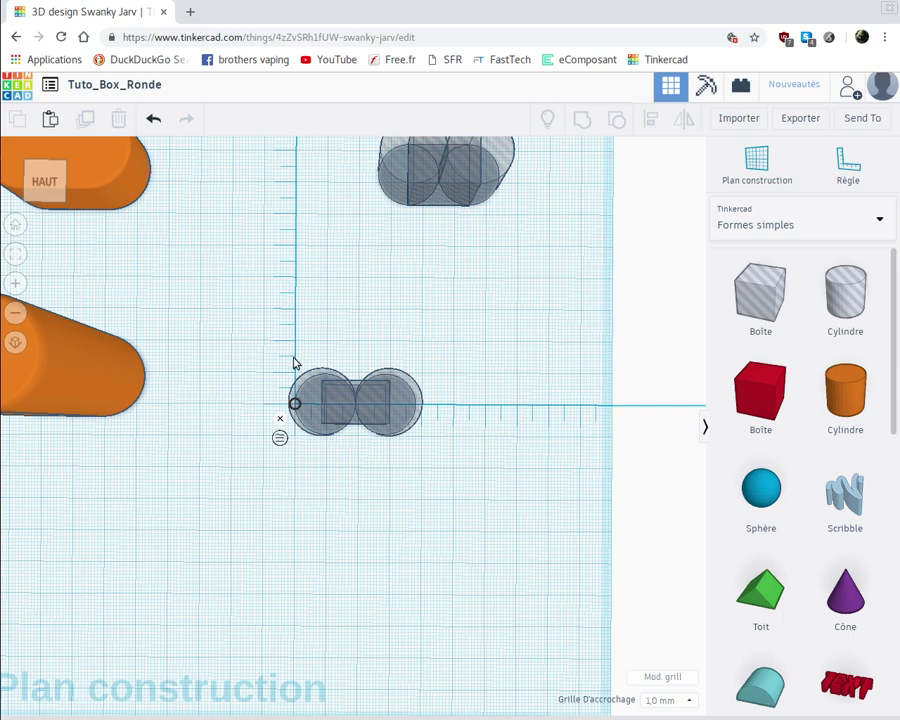
left_click_drag(293, 356, 430, 441)
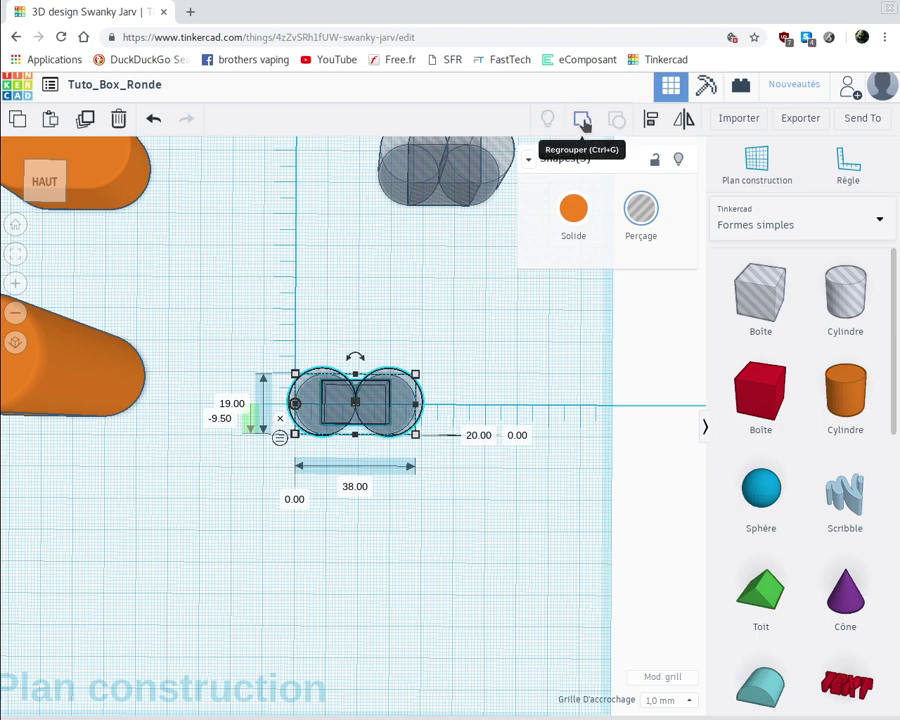
left_click(581, 120)
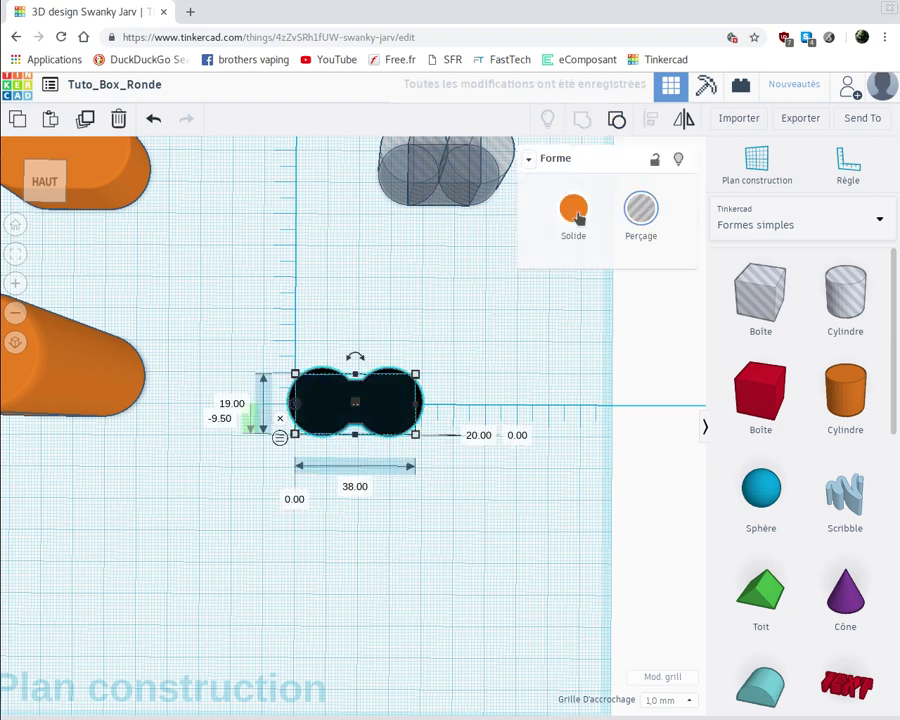
left_click(572, 209)
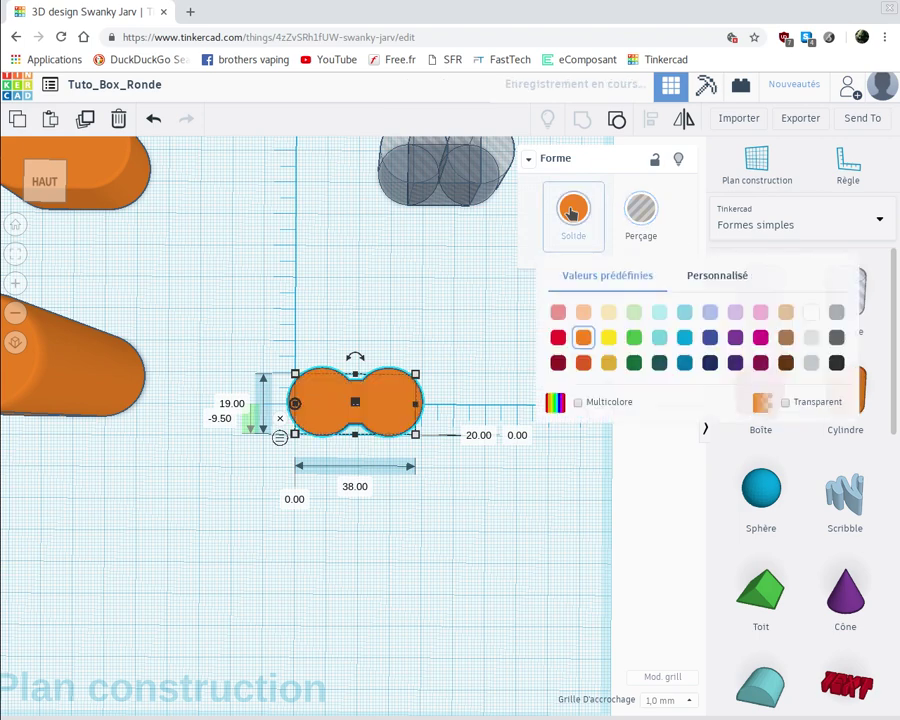
left_click(440, 534)
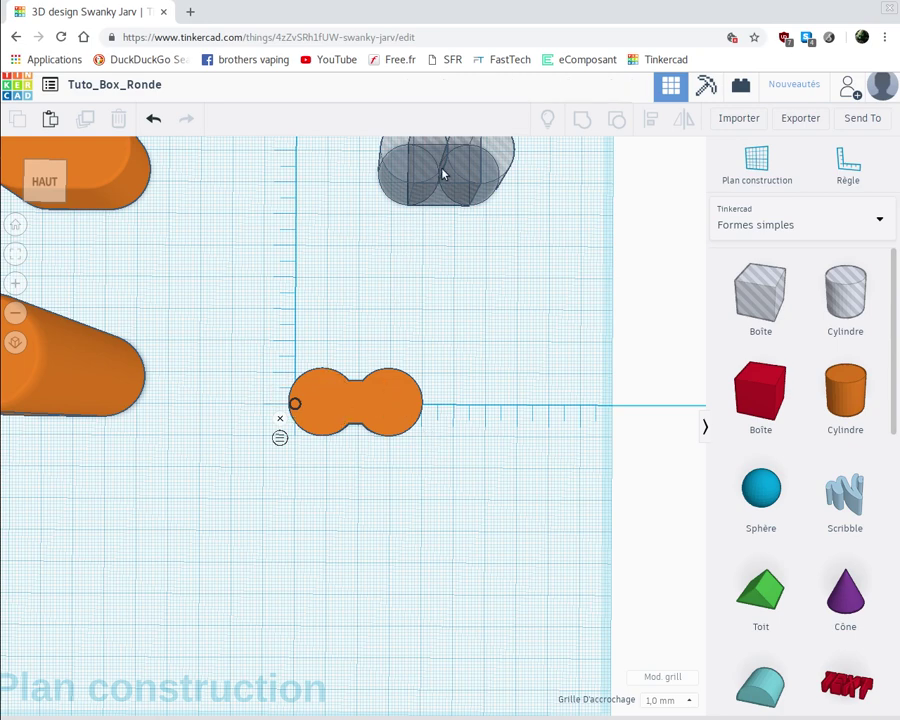
Step: Place 20 mm hole boxes in front of and behind the cylinder farther from the ruler origin, and group all three shapes to trim its sides
left_click(372, 417)
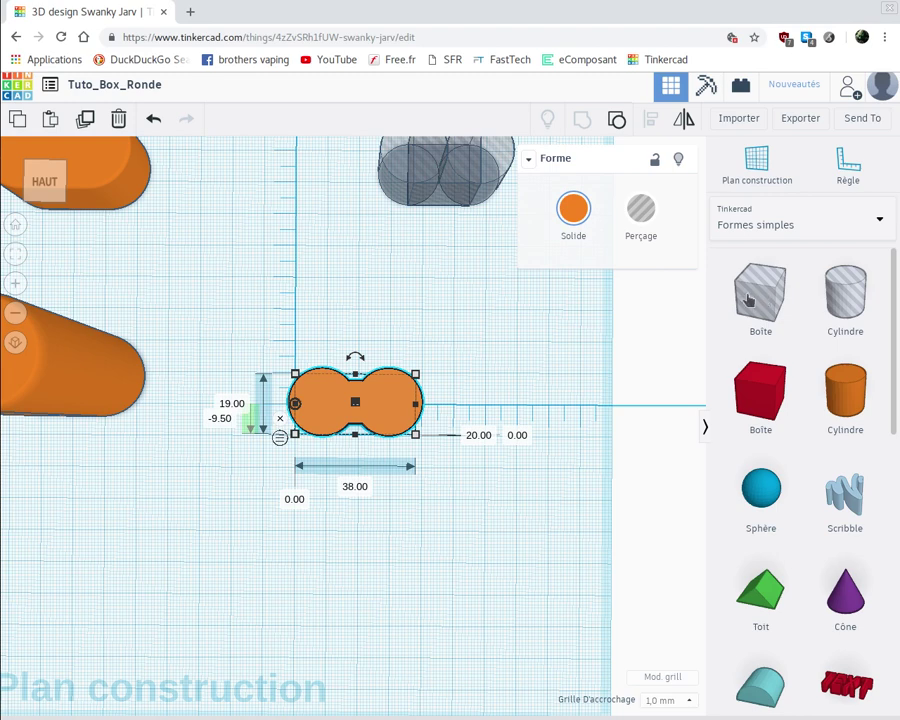
left_click(458, 353)
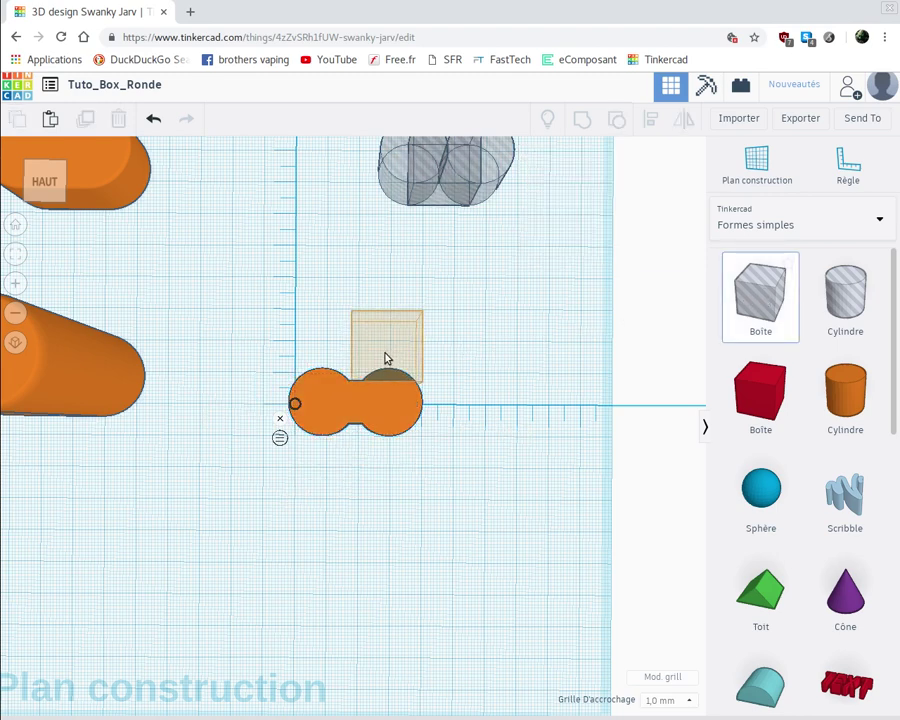
left_click(307, 411)
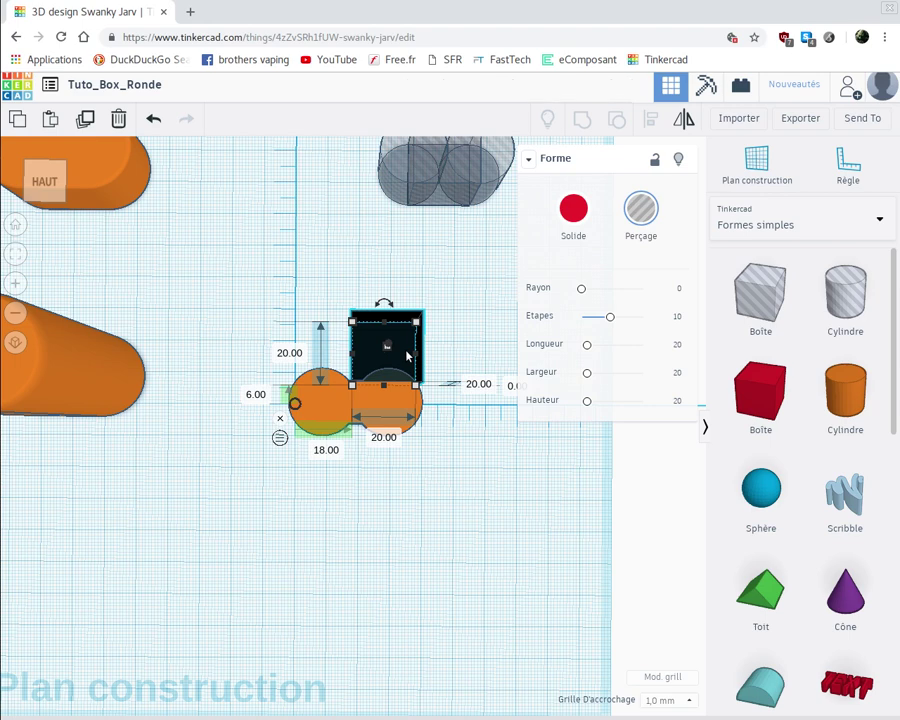
left_click_drag(407, 352, 404, 455)
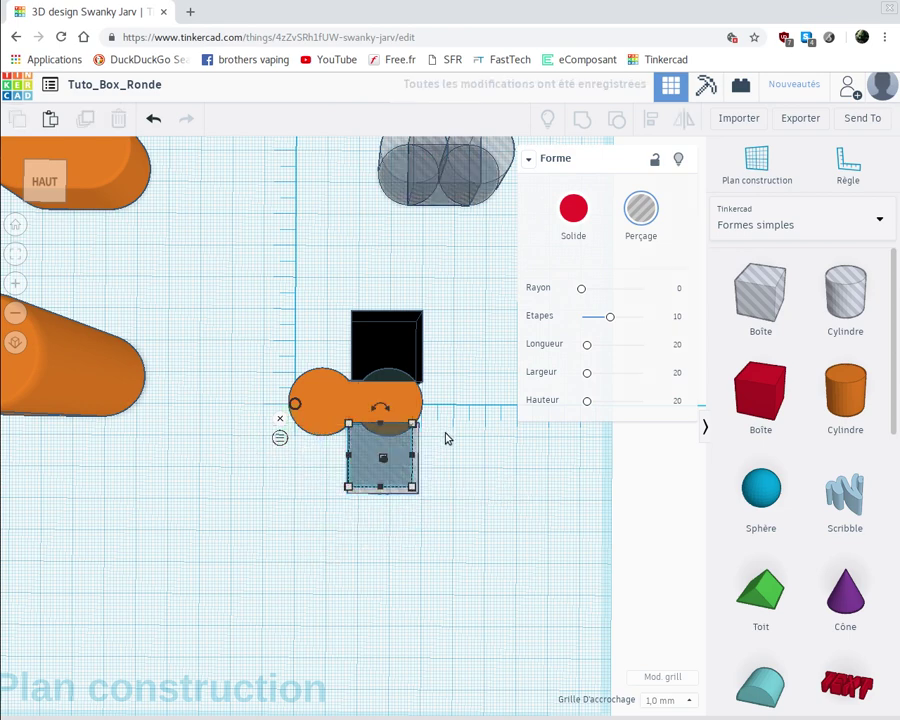
left_click(442, 436)
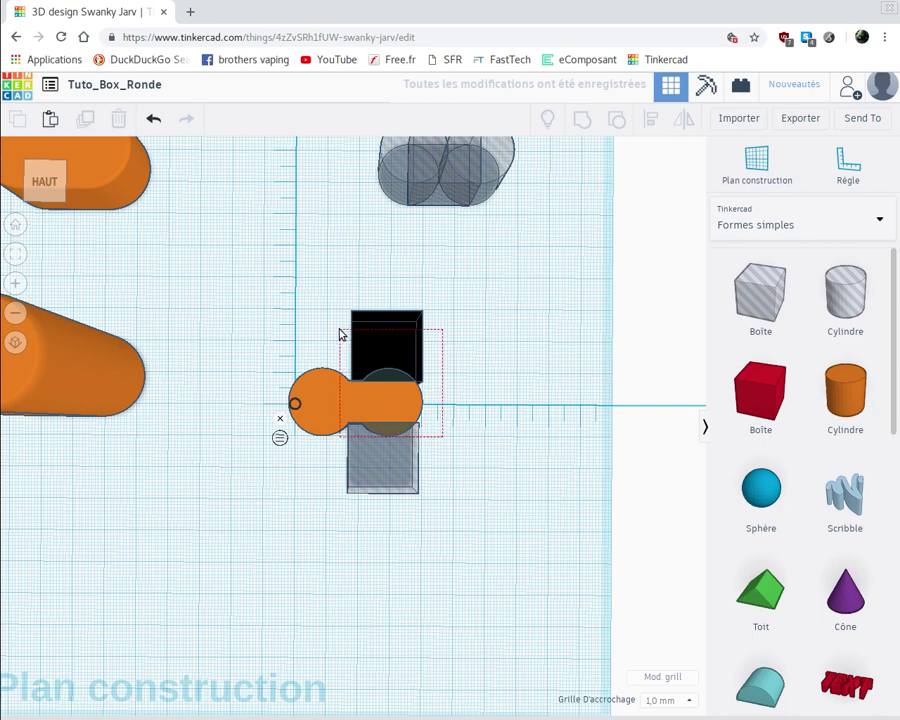
left_click_drag(350, 332, 348, 328)
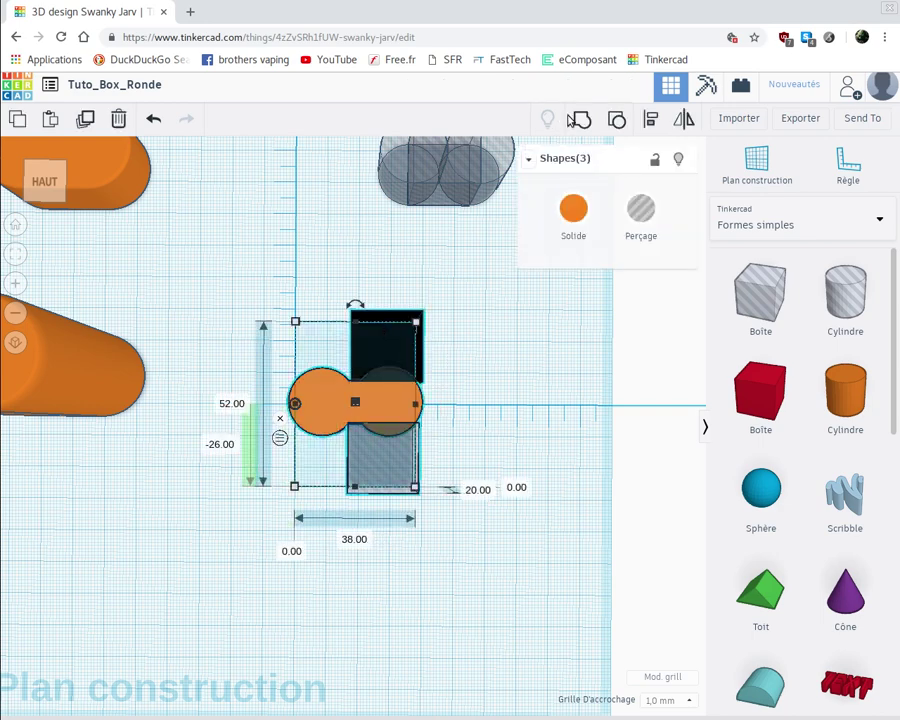
left_click(580, 121)
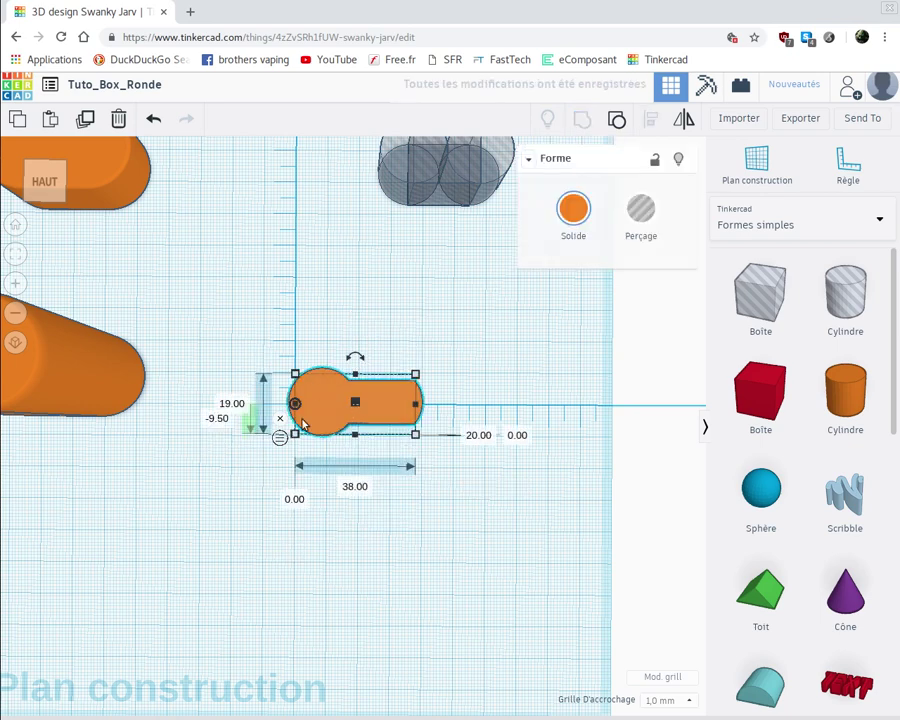
Step: Set the height of the orange keyhole-shaped solid to 1 mm
middle_click_drag(185, 551, 255, 502)
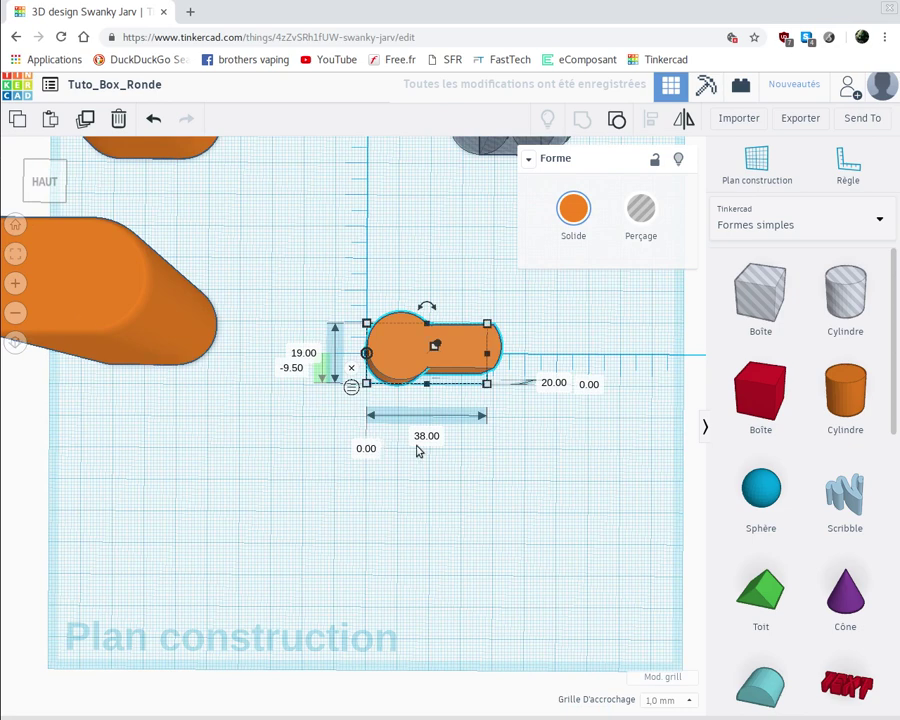
middle_click_drag(385, 451, 316, 451)
left_click(478, 387)
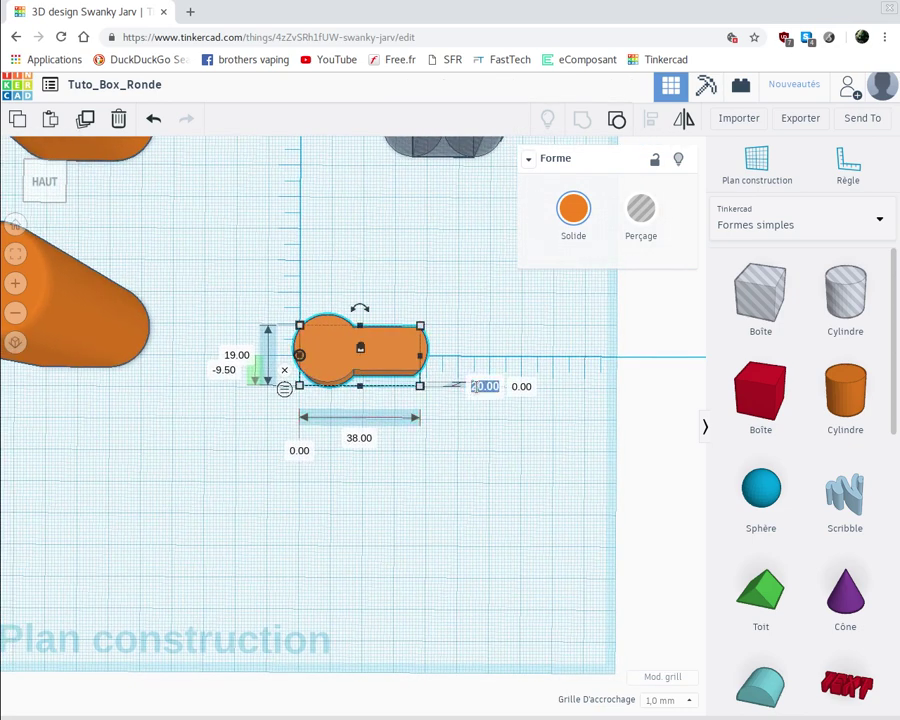
type("1")
key("Return")
right_click_drag(466, 438, 482, 412)
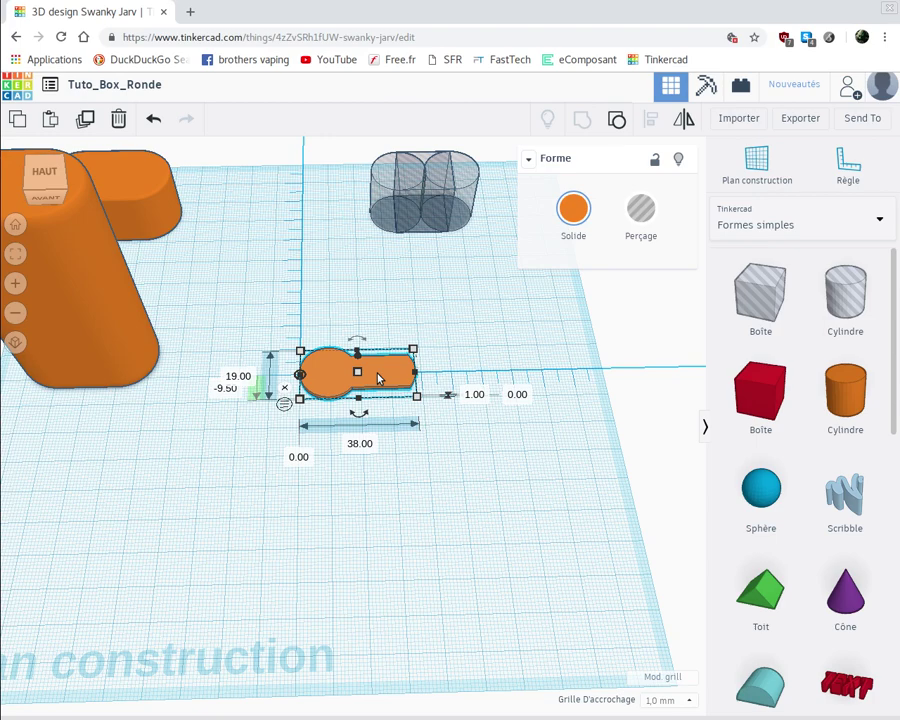
Step: Duplicate the keyhole-shaped plate, move the copy to about -15 mm across and 35 mm back from the ruler origin, and make it a hole
key("ctrl+v")
left_click_drag(434, 366, 331, 271)
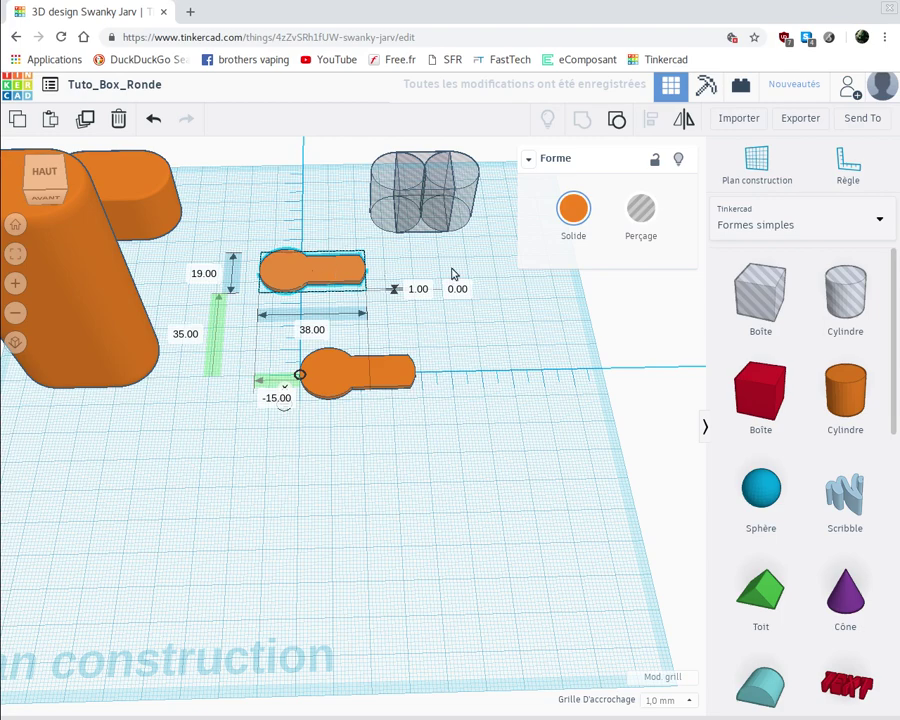
left_click(640, 209)
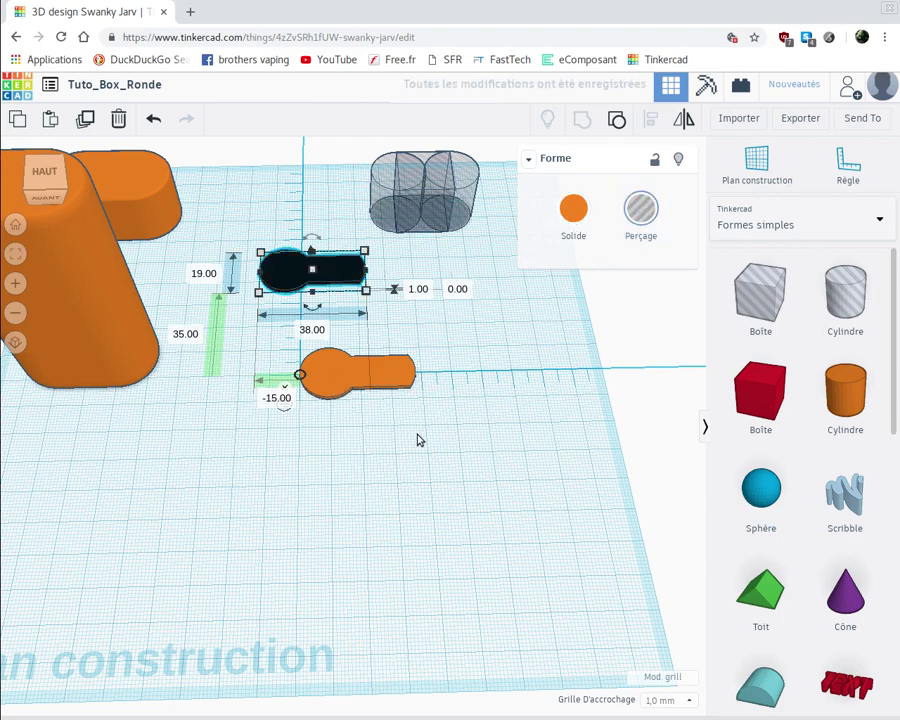
Step: Place a 20 mm hole box behind the orange plate's round end and a copy of it in front, overlapping the protruding edges
left_click(389, 375)
right_click_drag(422, 452, 421, 481)
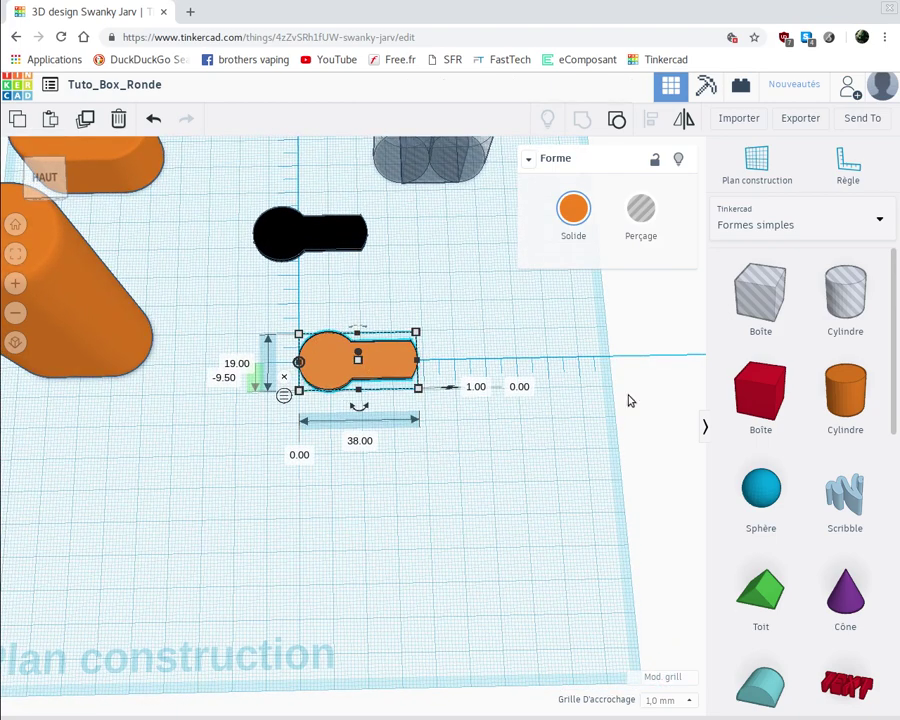
left_click_drag(760, 295, 328, 319)
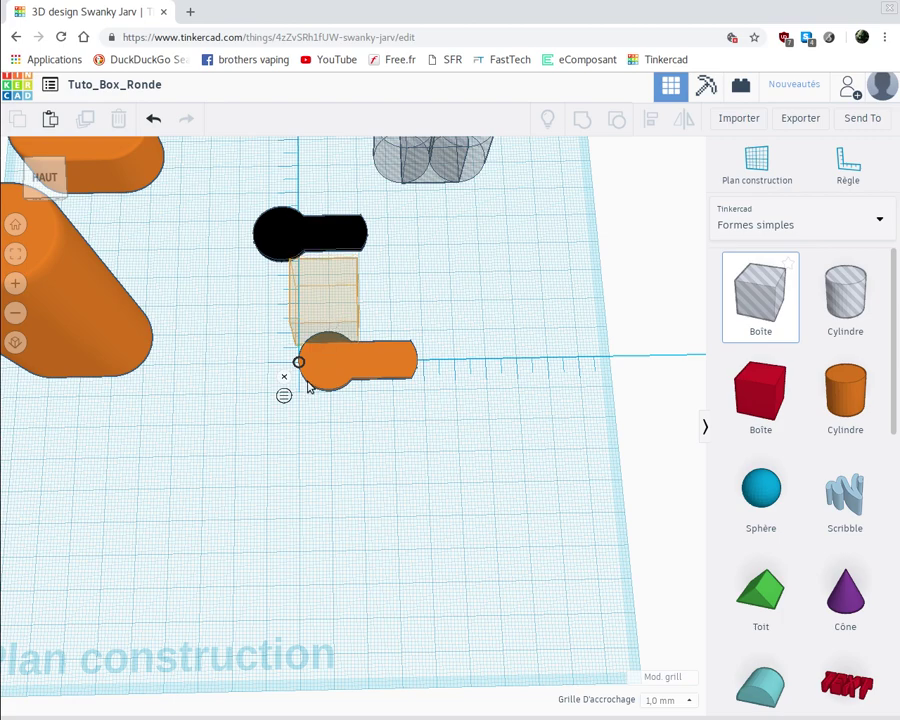
left_click_drag(308, 387, 308, 387)
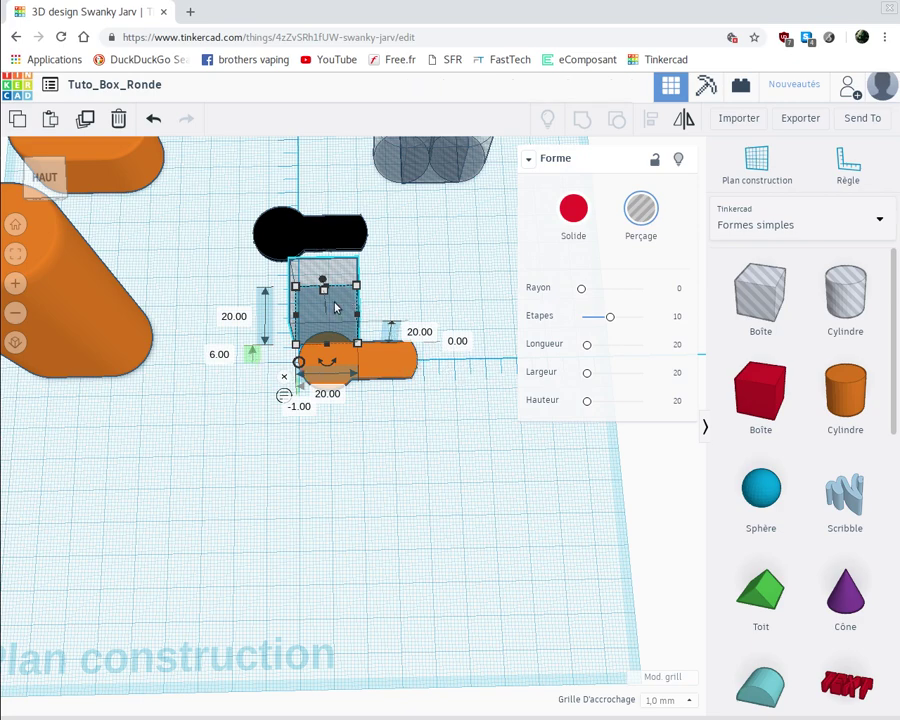
left_click_drag(336, 308, 392, 318)
left_click_drag(367, 373, 336, 400)
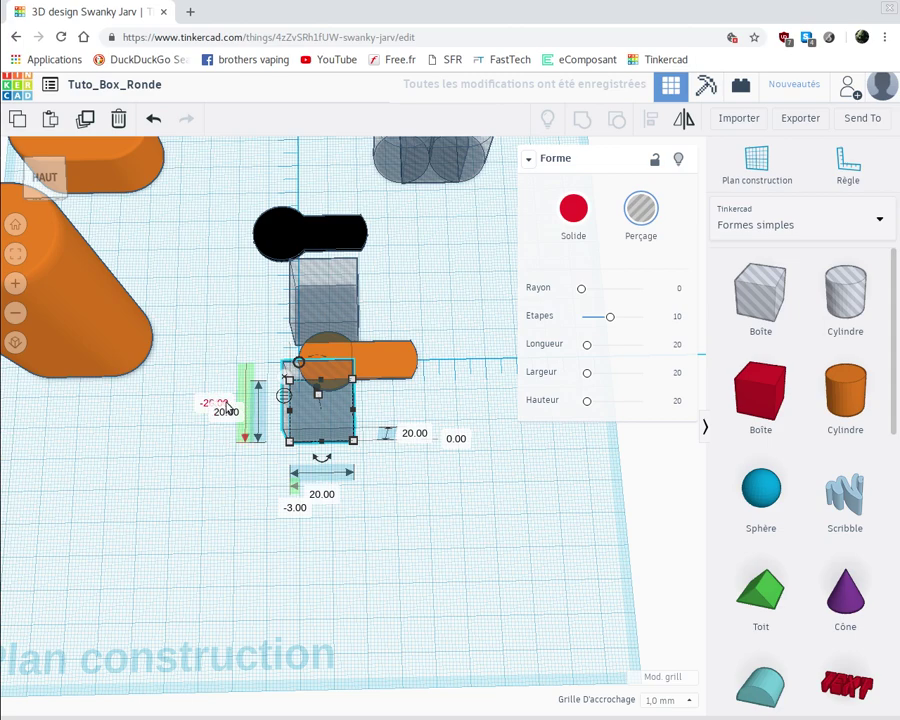
Step: Group the two hole boxes with the orange plate to trim its round end, and move the strip to about 57 mm in front of the ruler origin
left_click(376, 405)
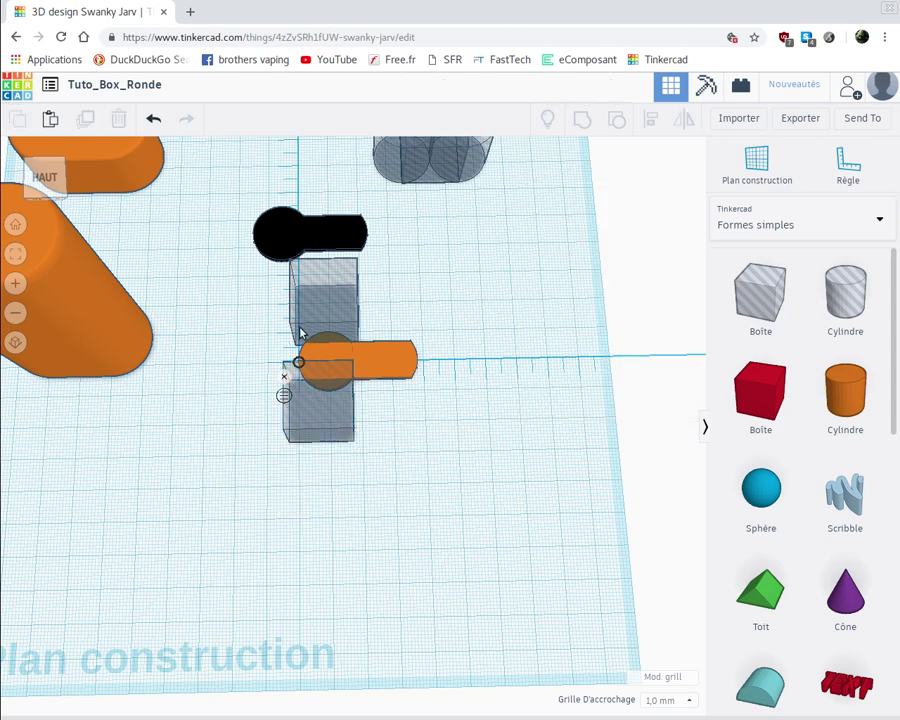
left_click_drag(268, 306, 372, 396)
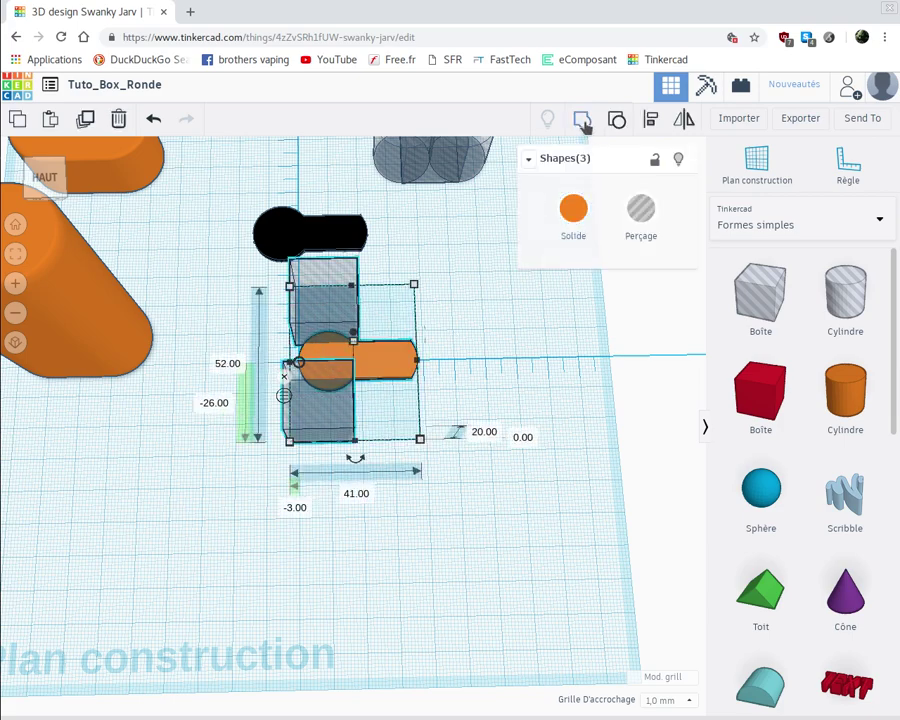
left_click(583, 120)
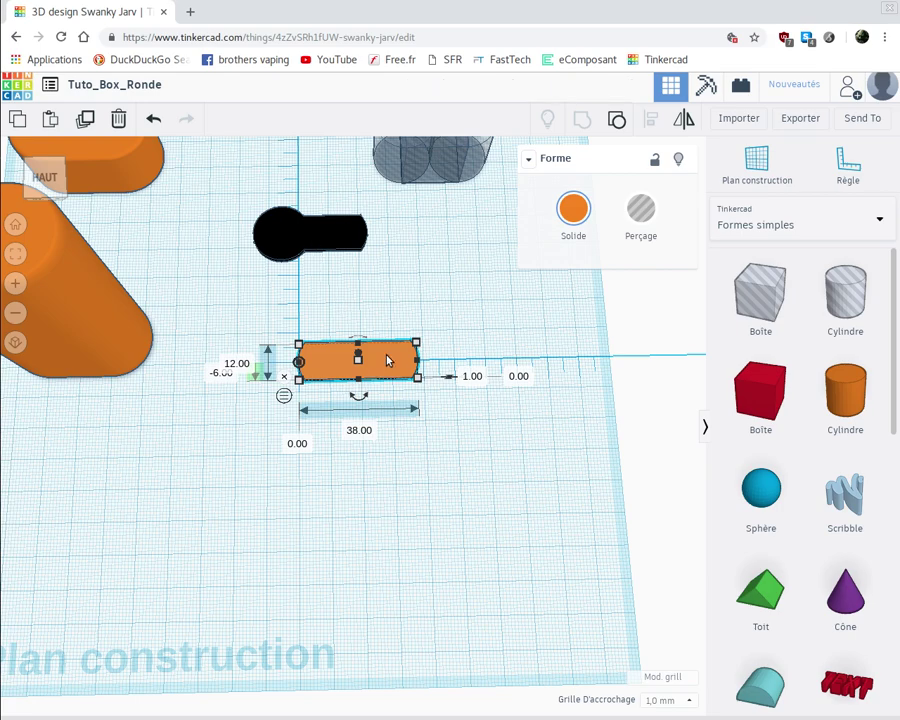
left_click_drag(389, 361, 400, 528)
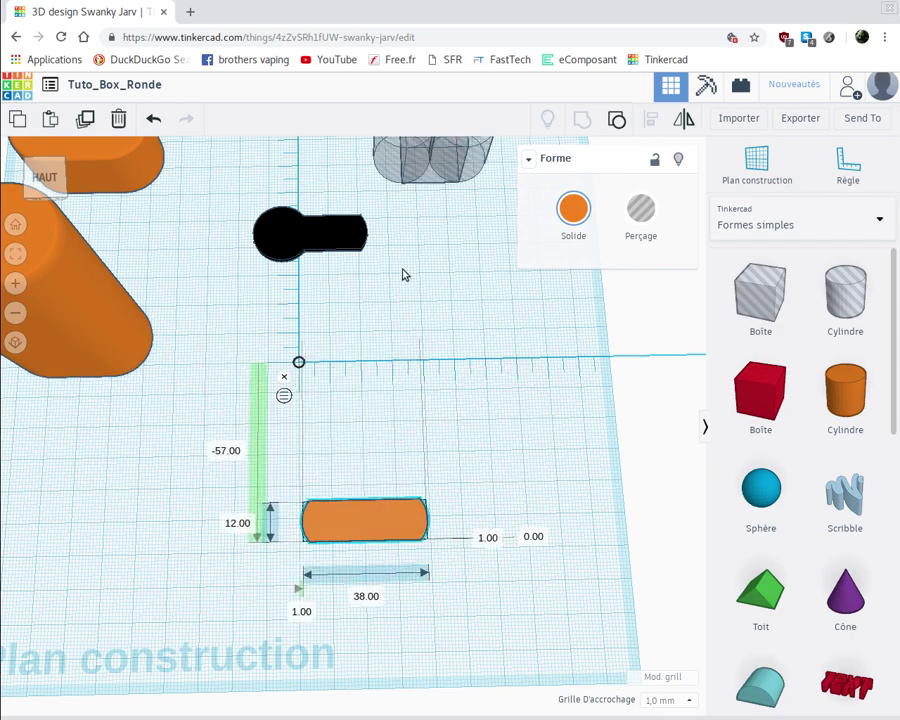
Step: Move the set-aside two hole cylinders and hole box to the ruler origin, at 0 mm across and a depth offset of -9.5 mm
left_click(366, 167)
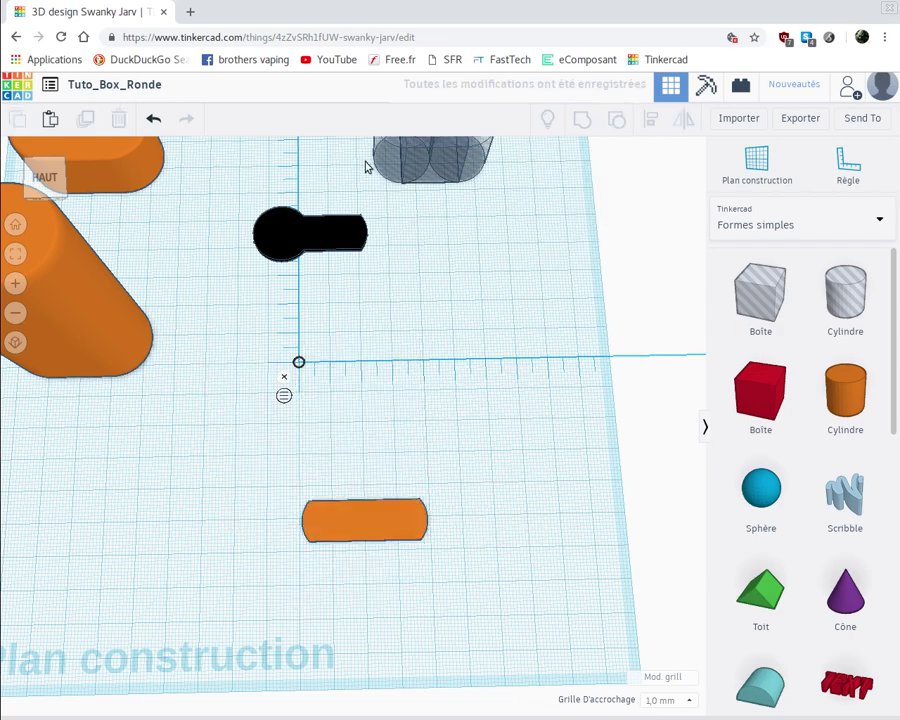
left_click_drag(368, 147, 386, 378)
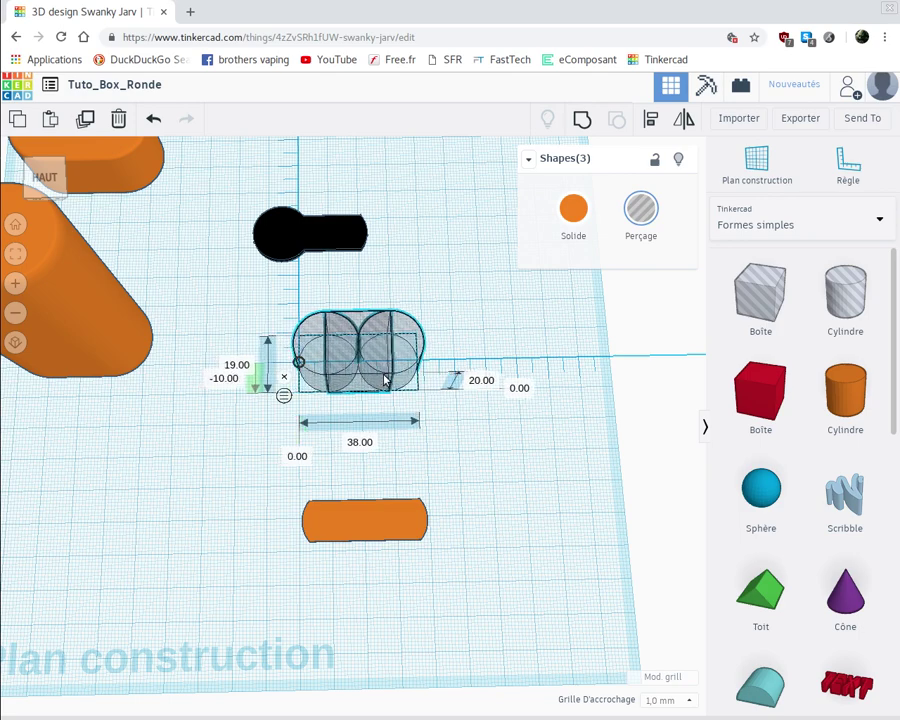
left_click(217, 380)
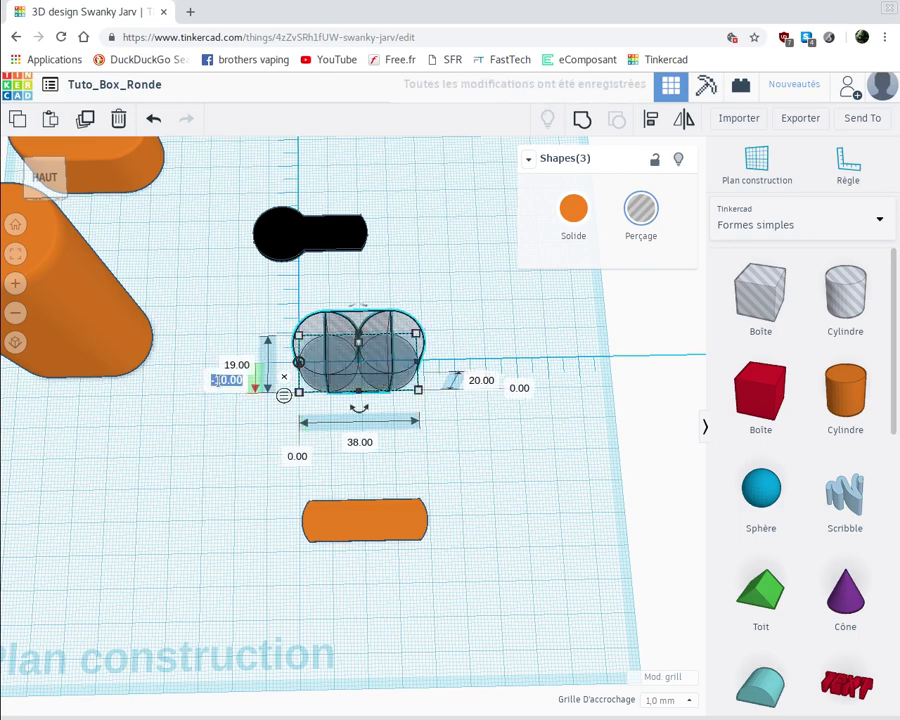
type("-9.5")
key("Return")
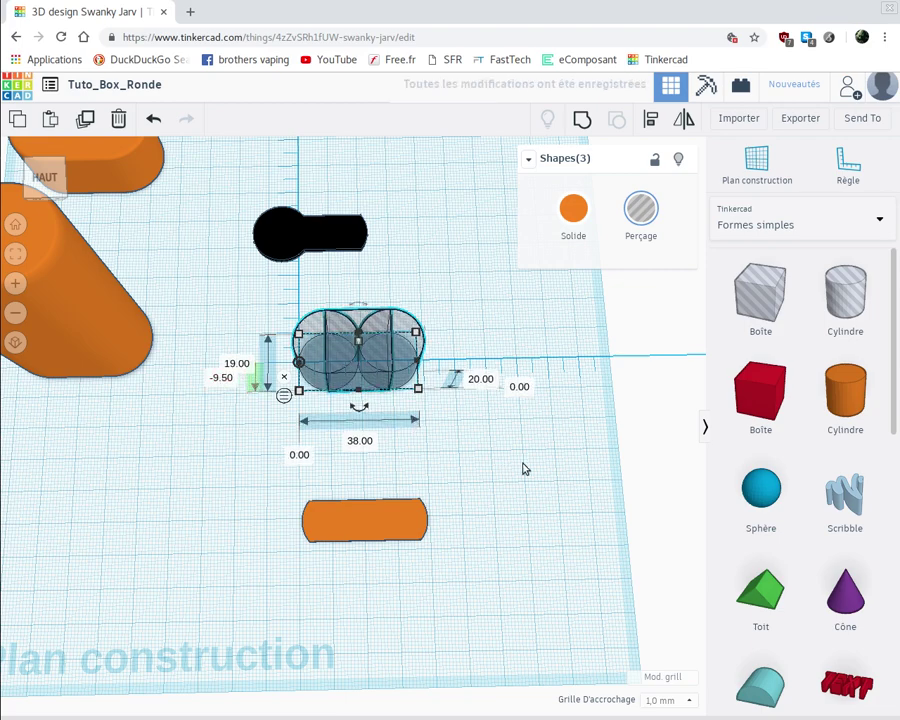
Step: Group the two hole cylinders and the hole box into one shape and set its height to 66 mm
left_click(443, 419)
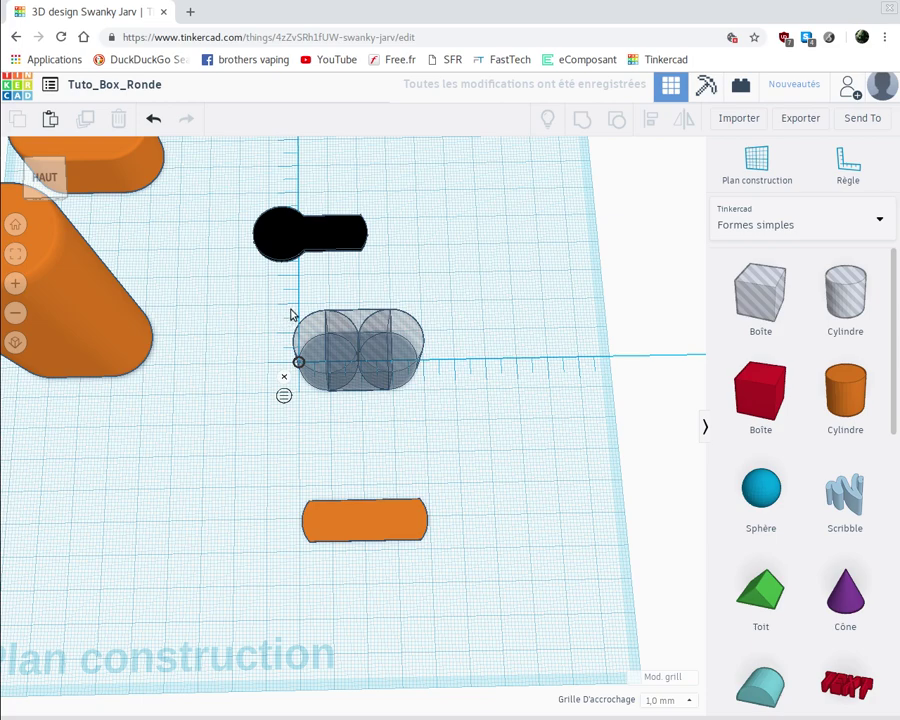
left_click(410, 373)
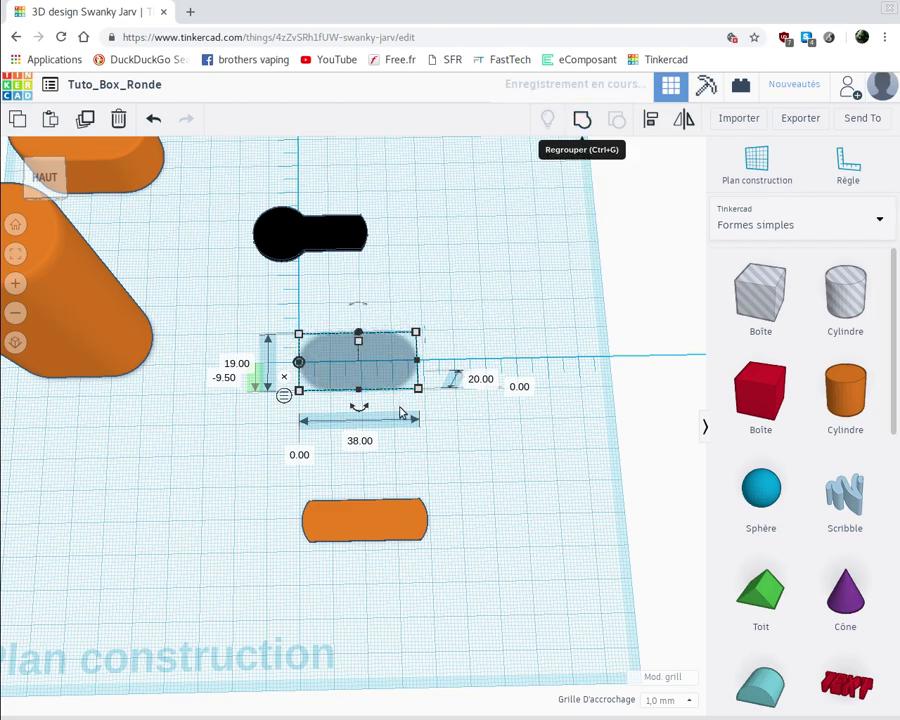
key("ctrl+g")
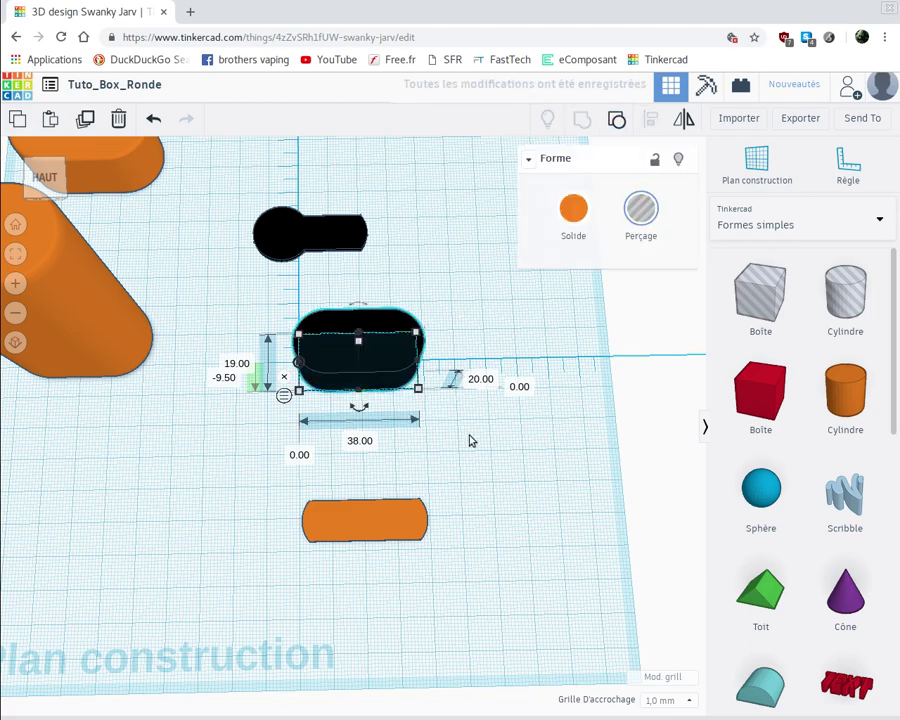
right_click_drag(469, 412, 382, 371)
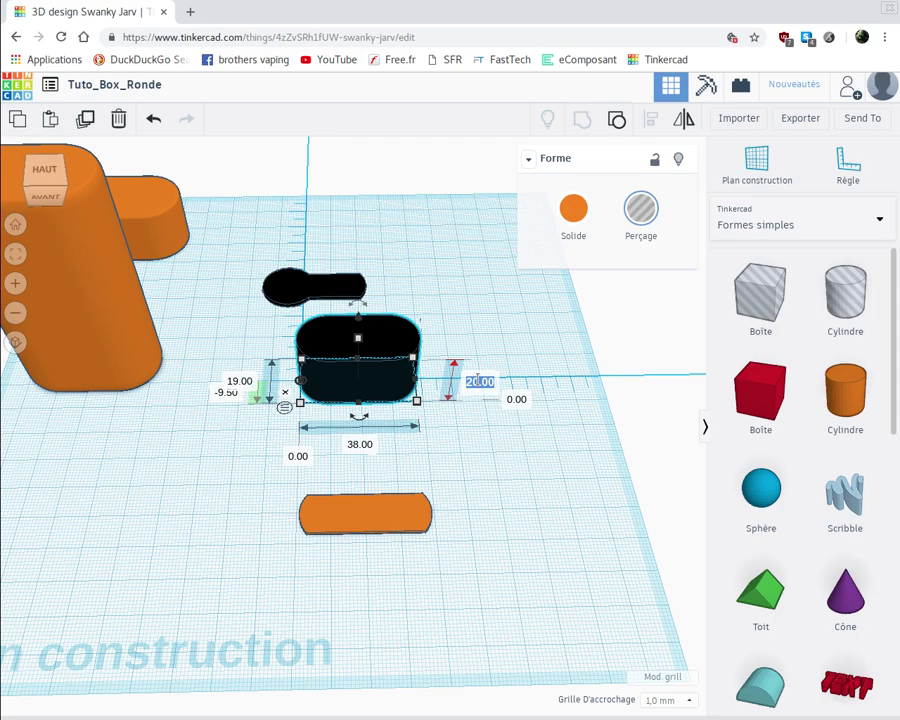
type("66")
key("Return")
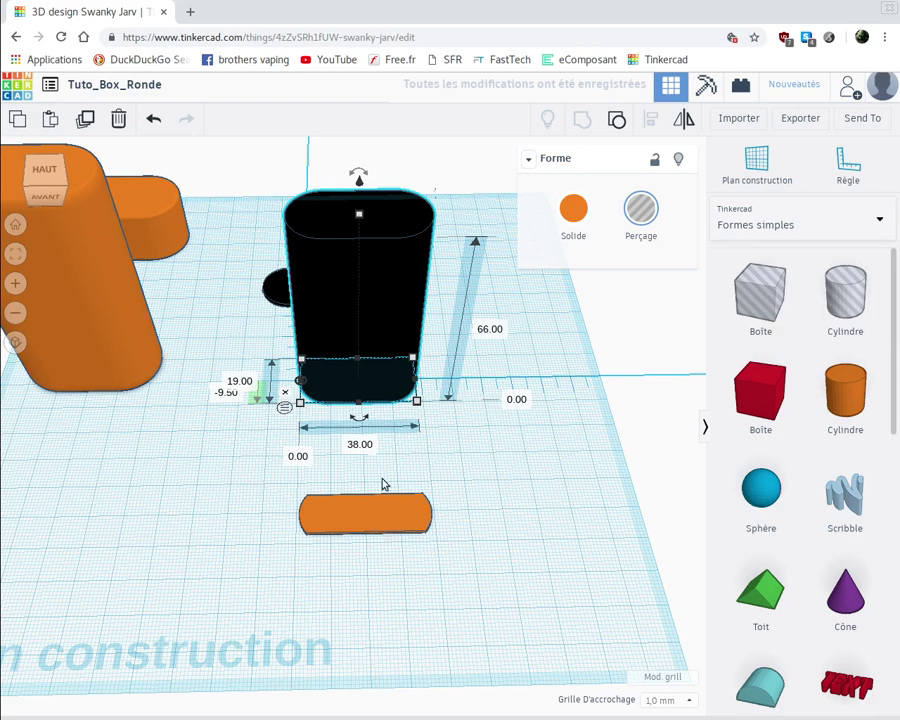
Step: Move the orange strip to about 36 mm in front of the ruler origin, and raise the tall grouped hole 1 mm above the workplane
left_click_drag(372, 503, 376, 460)
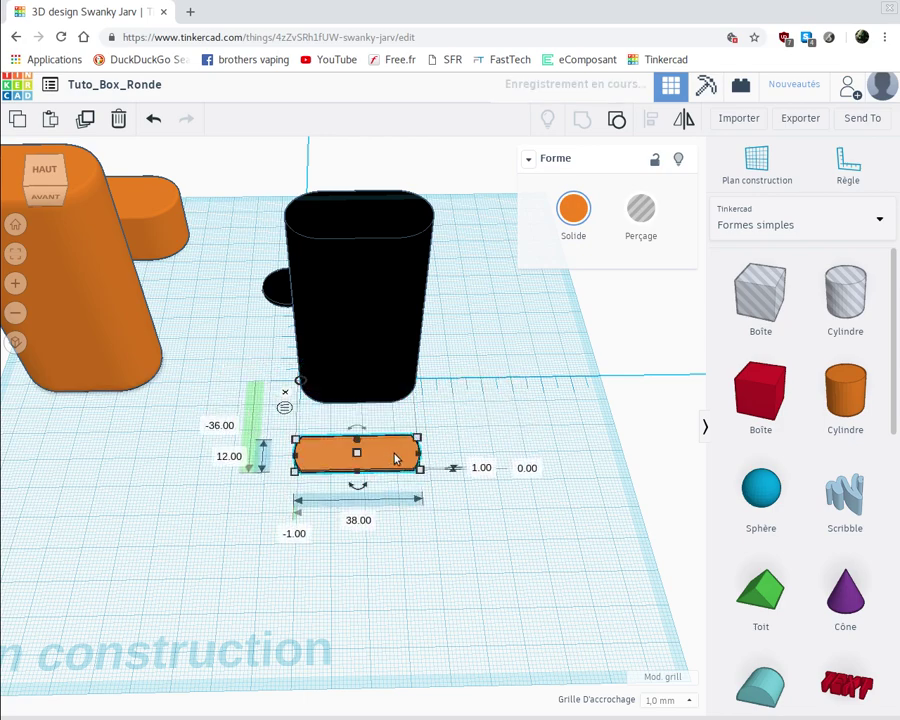
left_click(391, 362)
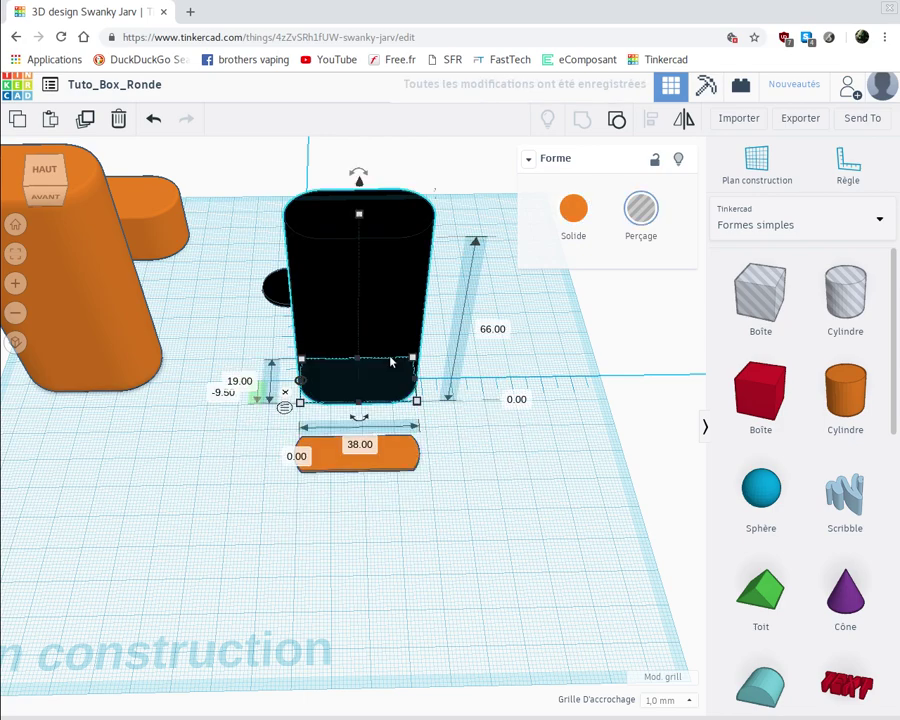
left_click(512, 399)
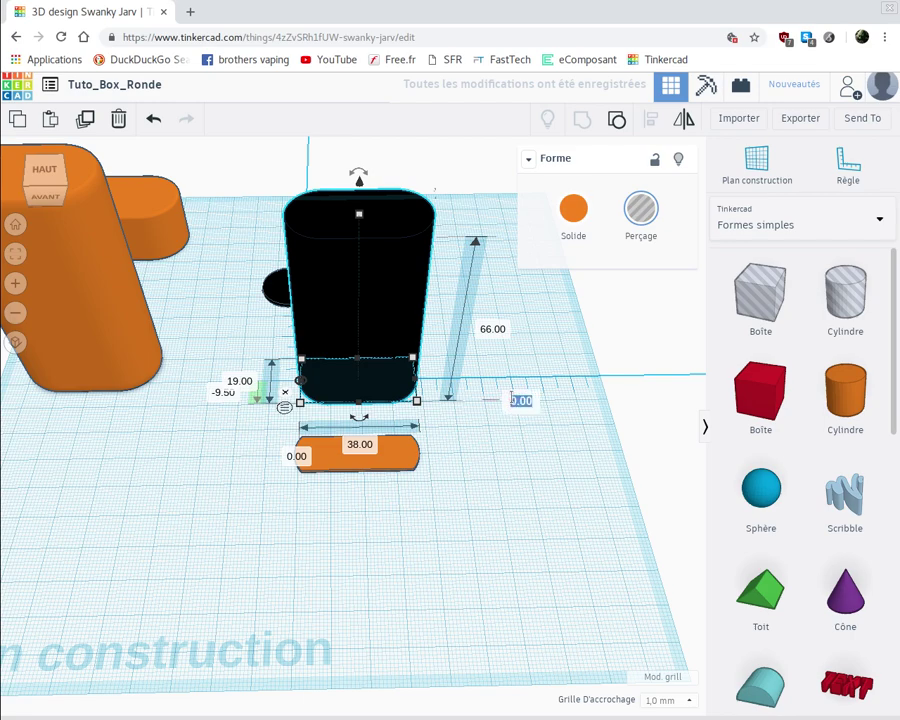
type("1")
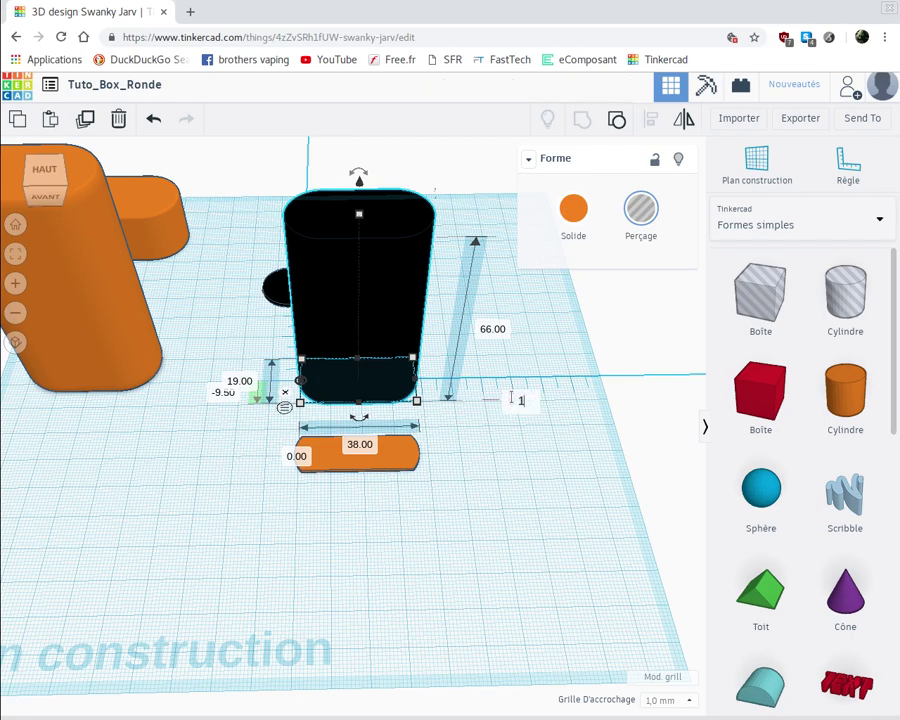
key("Return")
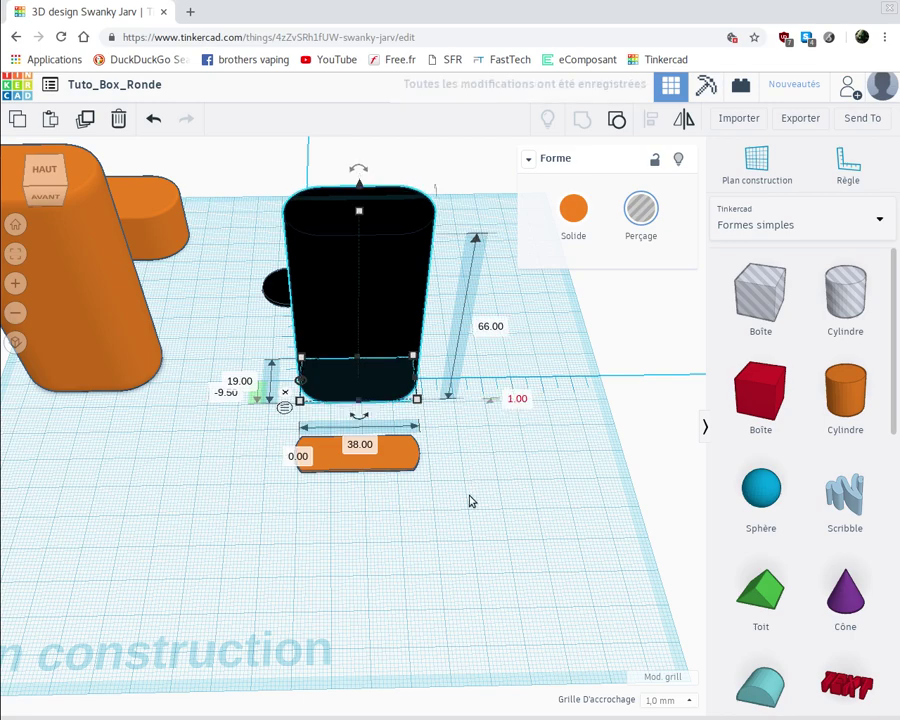
right_click_drag(468, 452, 468, 400)
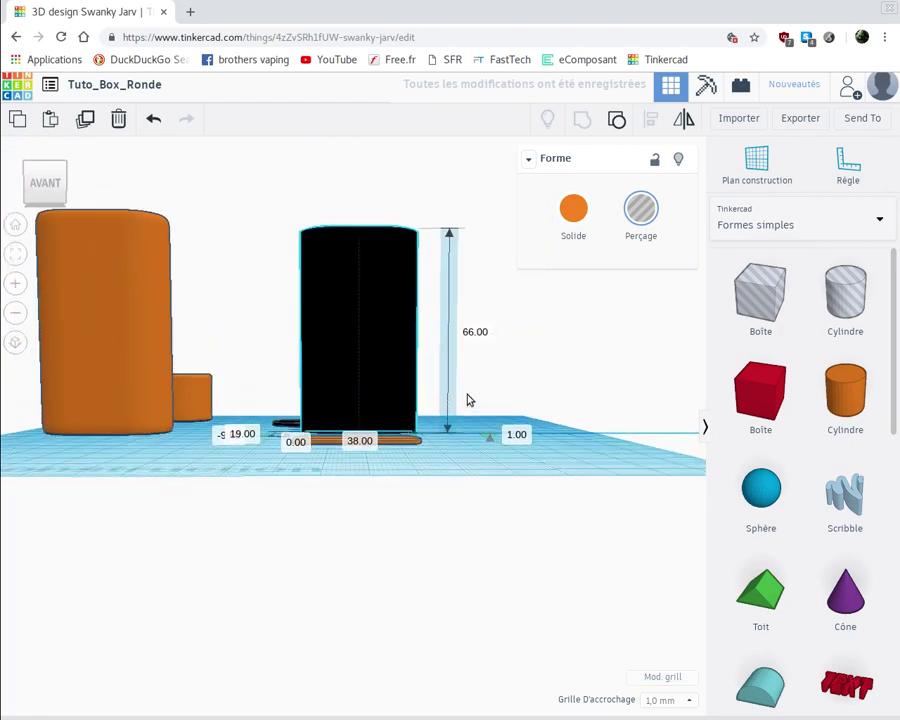
right_click_drag(465, 446, 468, 486)
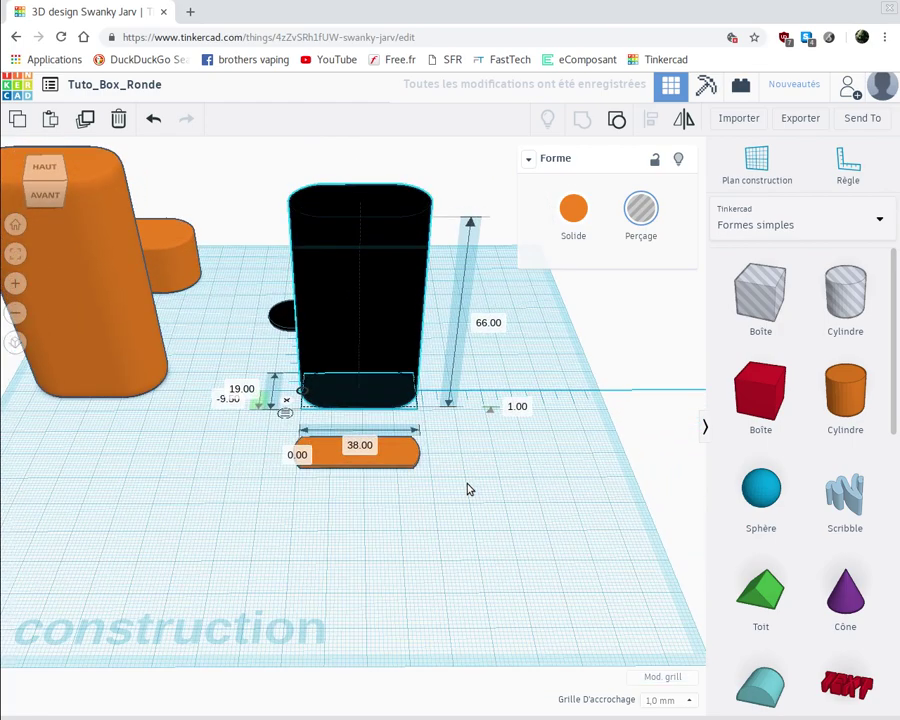
Step: Turn the orange strip into a hole and set its across offset from the ruler origin to 0 mm
left_click(327, 455)
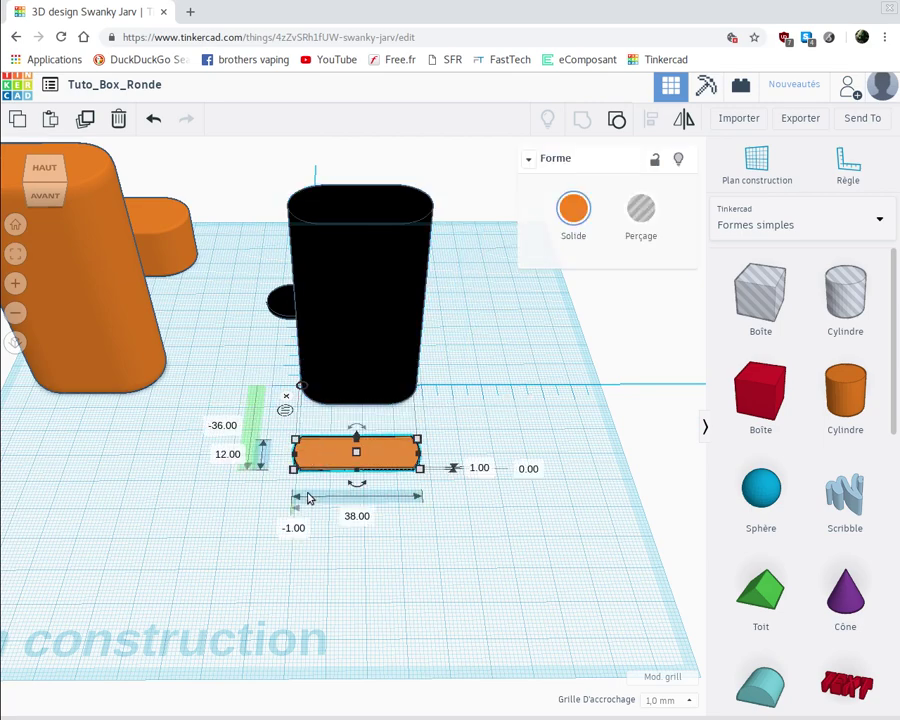
left_click(641, 210)
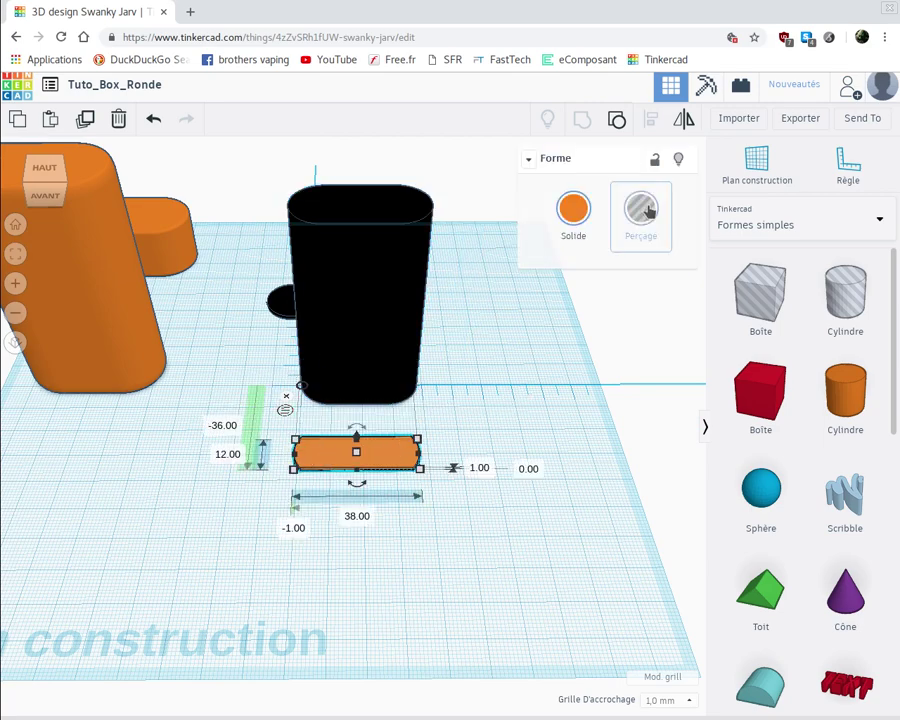
left_click(293, 528)
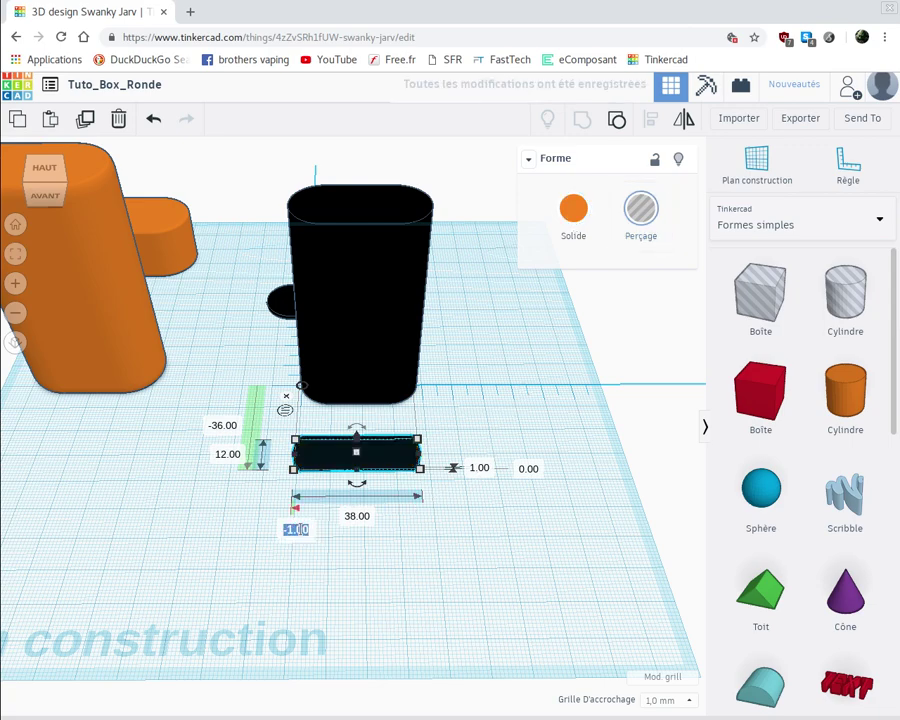
type("0")
key("Return")
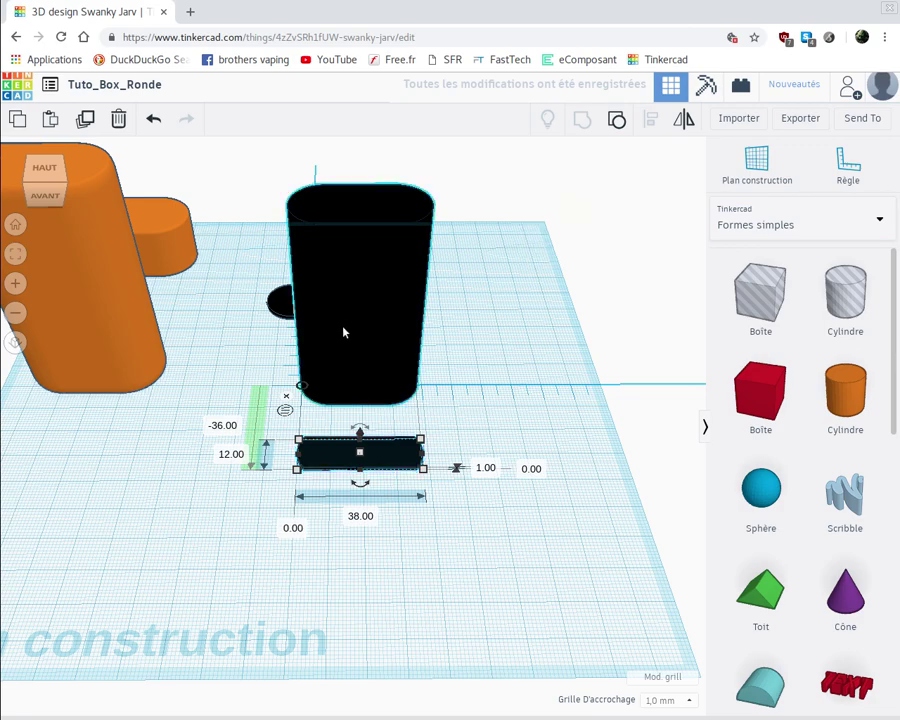
Step: Set the strip's depth offset to -6 mm to center it beneath the tall grouped hole, and check the fit from below
left_click(343, 332)
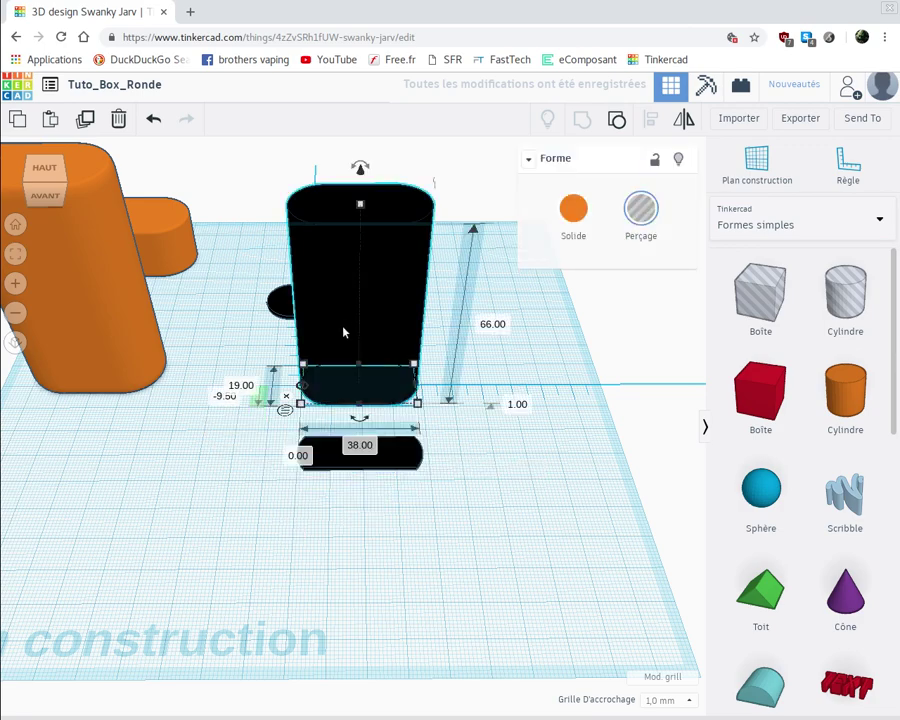
left_click(331, 459)
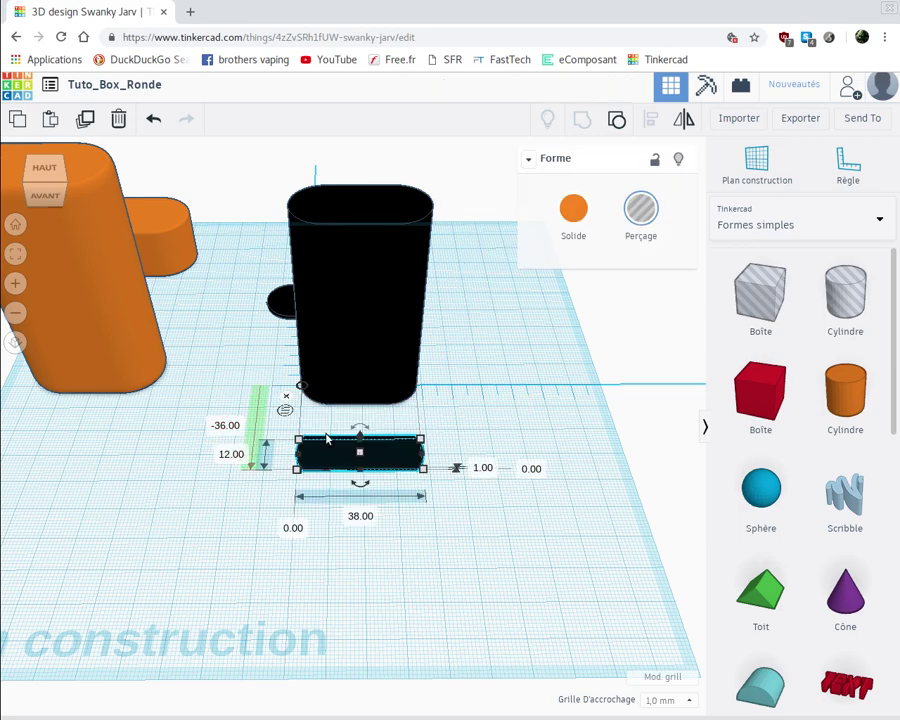
left_click(227, 425)
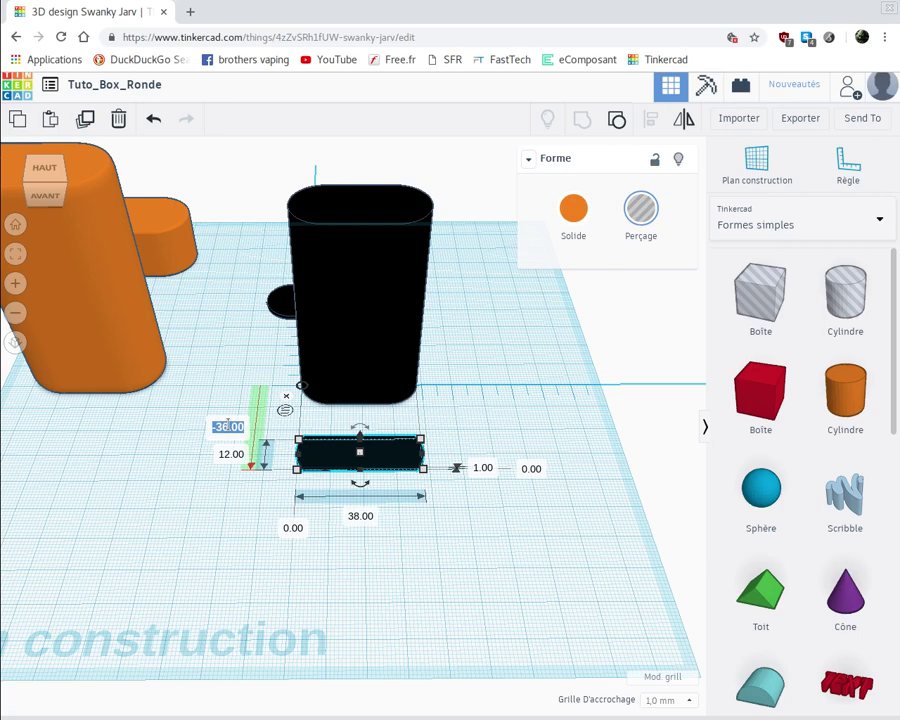
key("BackSpace")
type("-6")
key("Return")
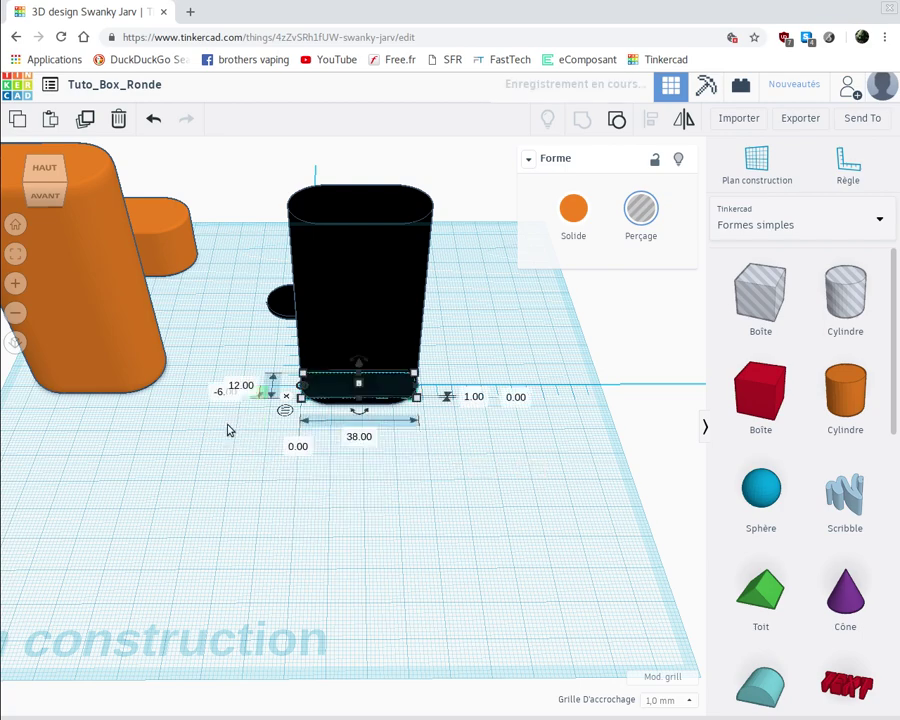
right_click_drag(362, 494, 366, 333)
scroll(365, 333, "up", 5)
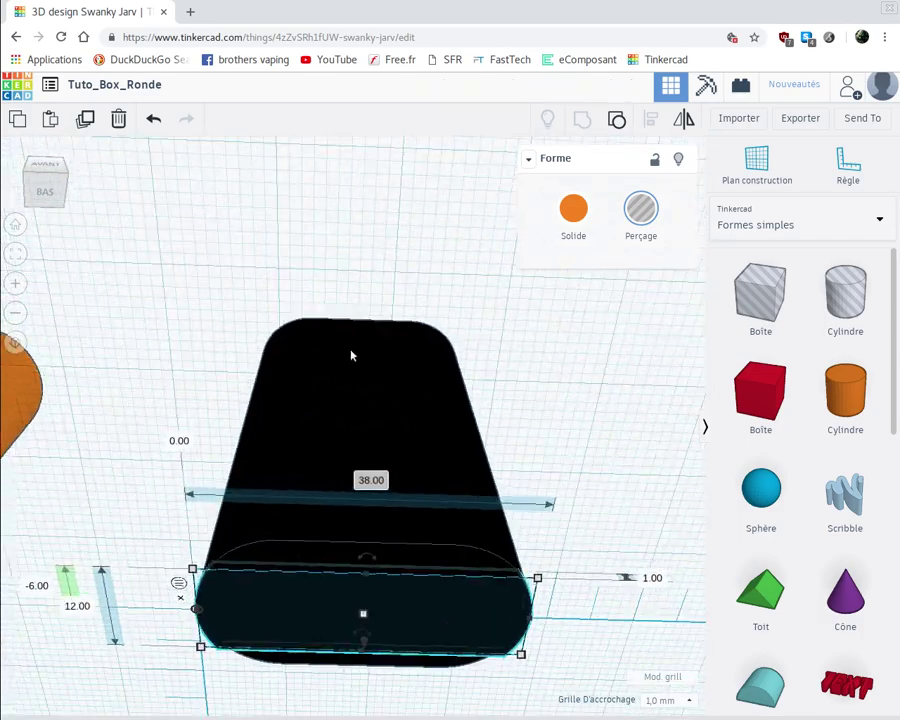
Step: Move the keyhole-shaped hole plate in front of the tall hole, to about 4 mm across and -40 mm in depth from the ruler origin
right_click_drag(342, 406, 214, 443)
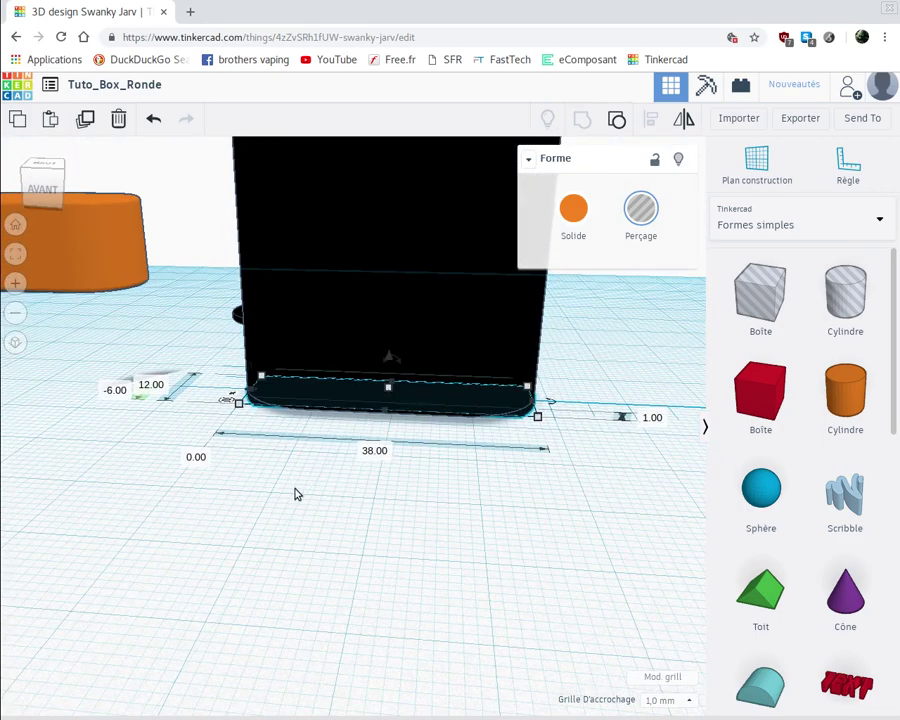
right_click_drag(299, 492, 249, 388)
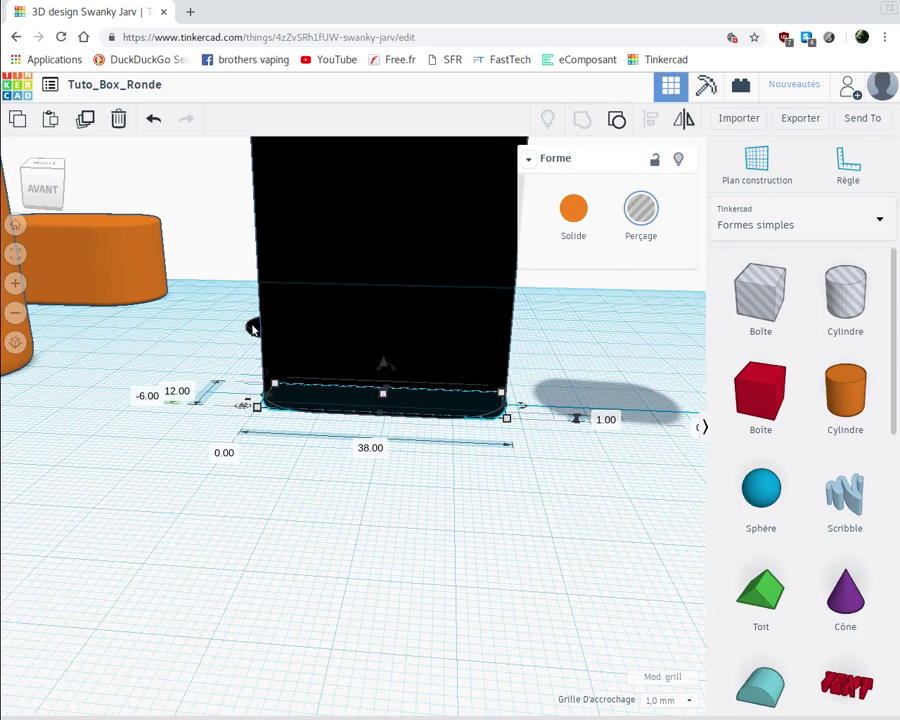
left_click(200, 396)
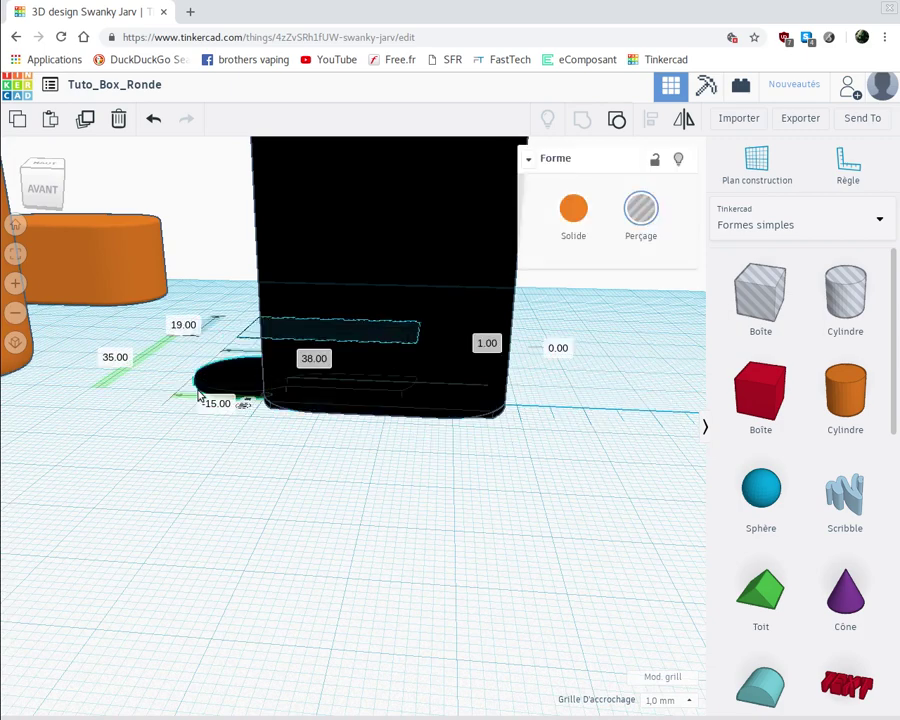
left_click_drag(200, 396, 249, 485)
left_click_drag(497, 492, 526, 488)
scroll(526, 486, "down", 5)
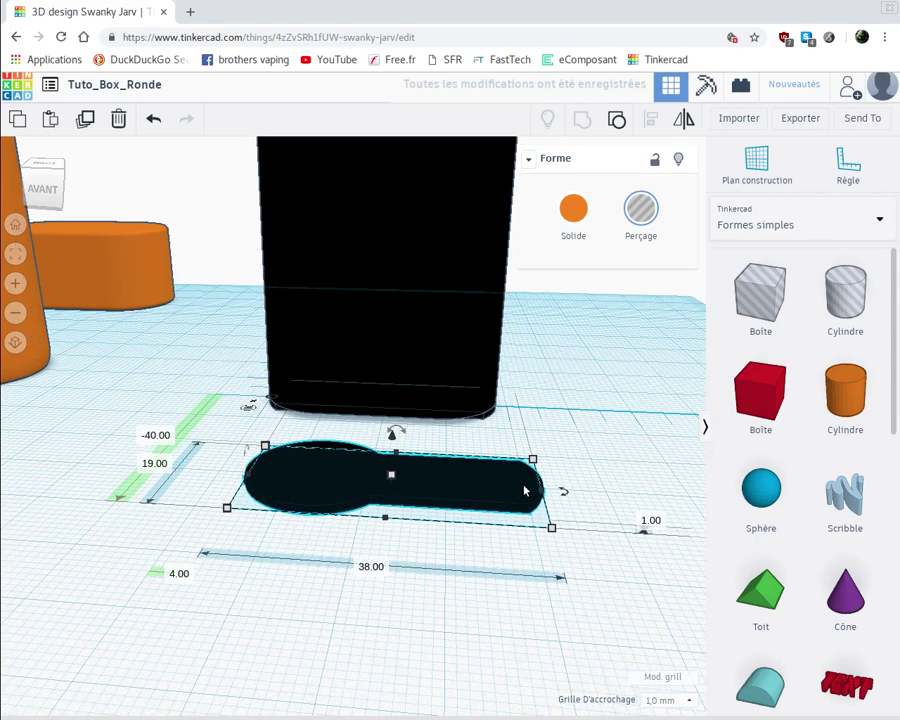
scroll(478, 428, "down", 5)
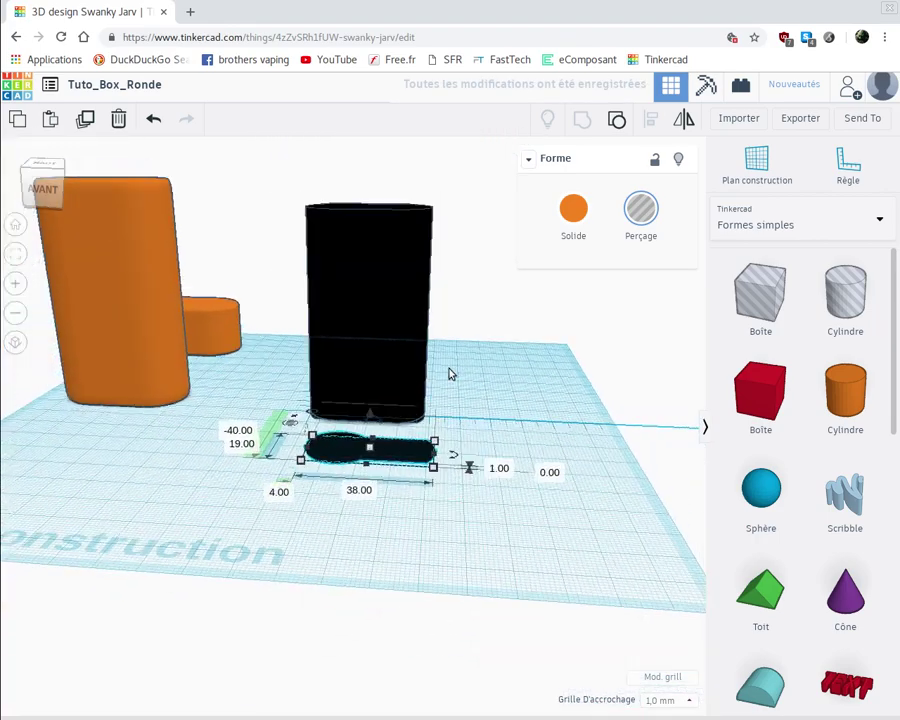
Step: Raise the keyhole-shaped hole plate to 67 mm above the workplane
left_click(387, 297)
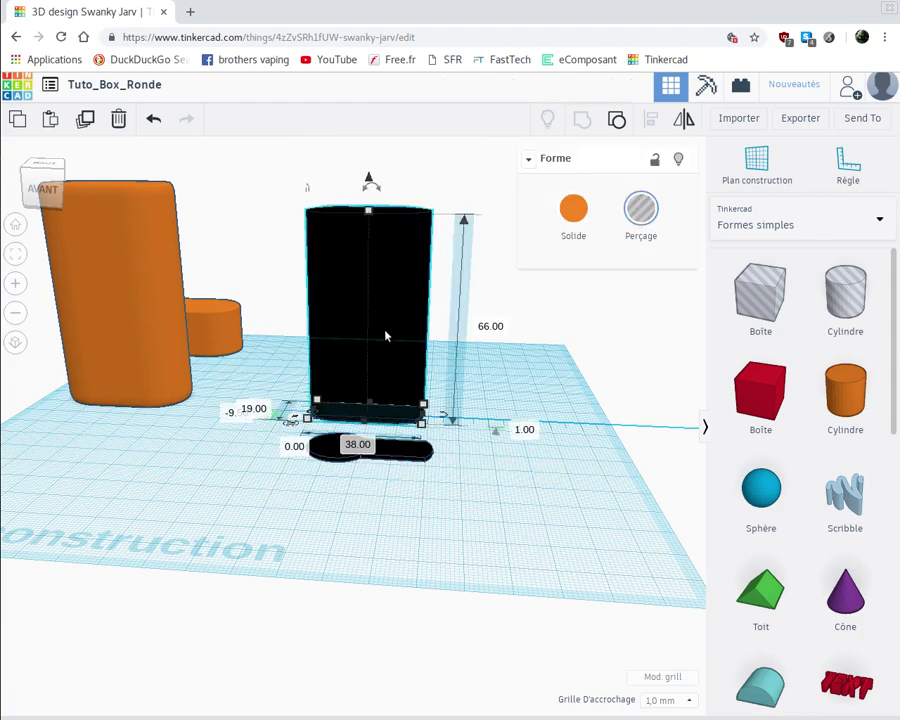
left_click(395, 453)
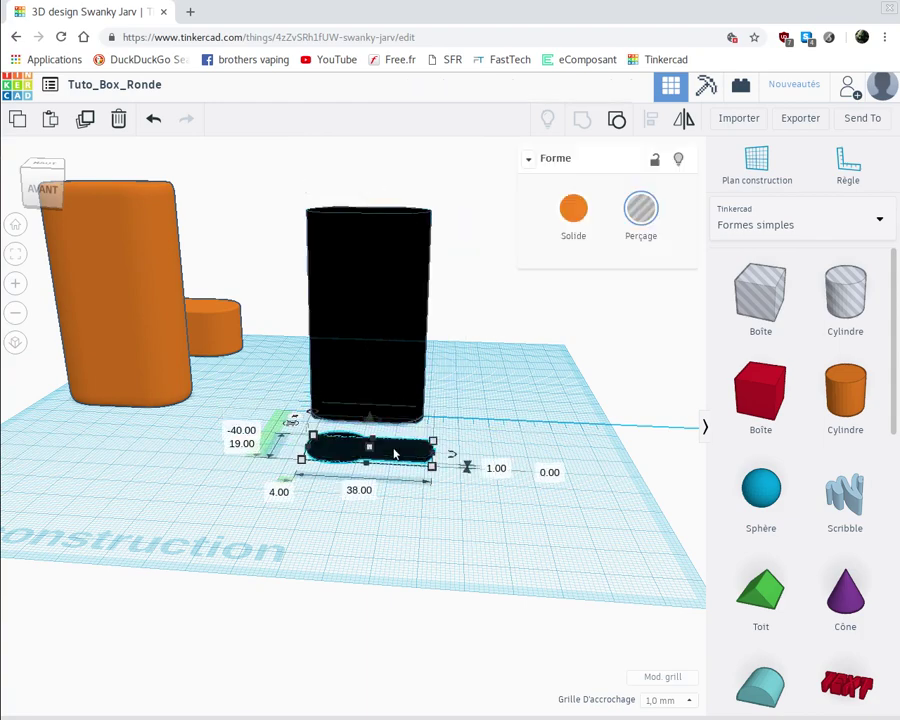
left_click(547, 476)
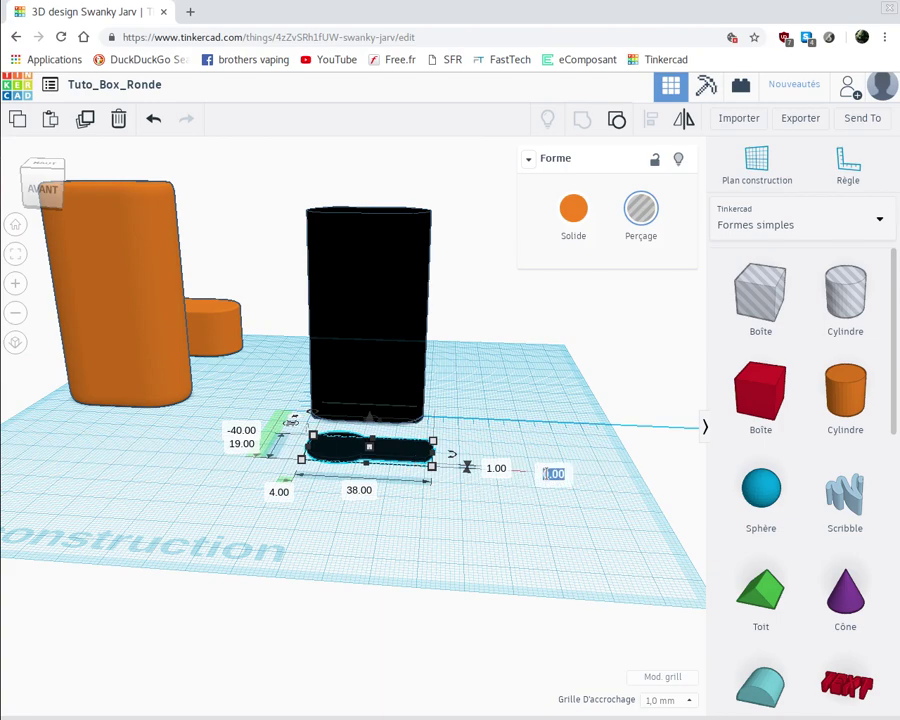
type("67")
key("Return")
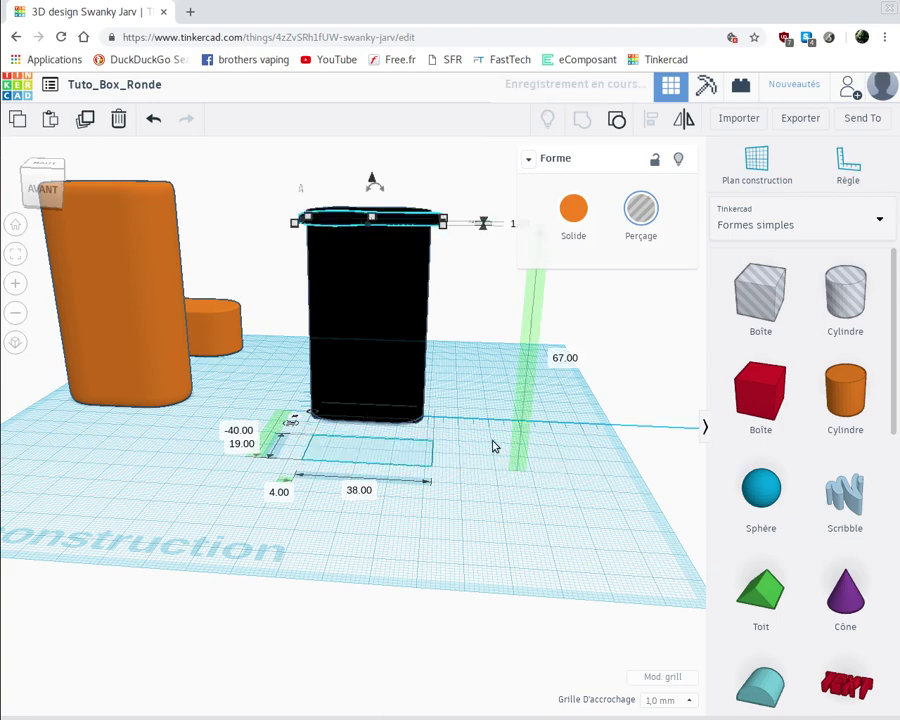
Step: Set the keyhole-shaped hole plate's across offset from the ruler origin to 0 mm
right_click_drag(466, 464, 472, 486)
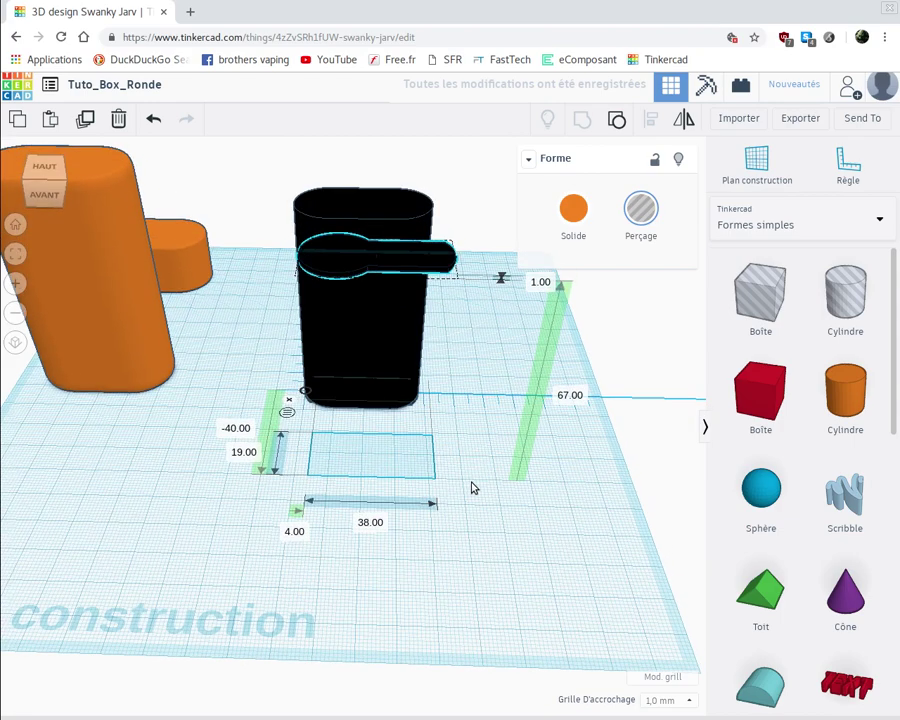
left_click(295, 533)
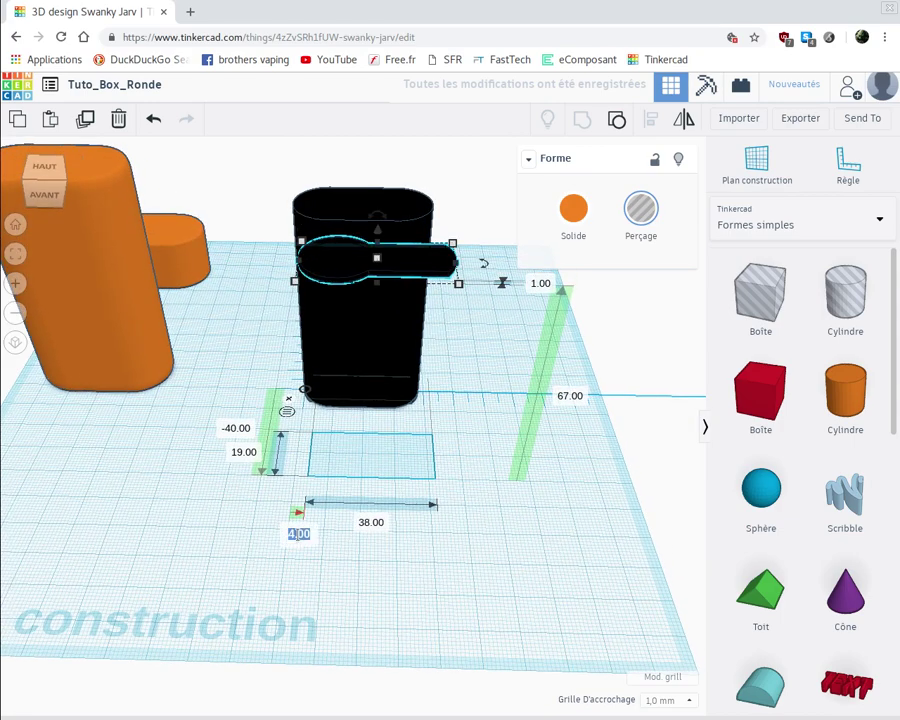
key("BackSpace")
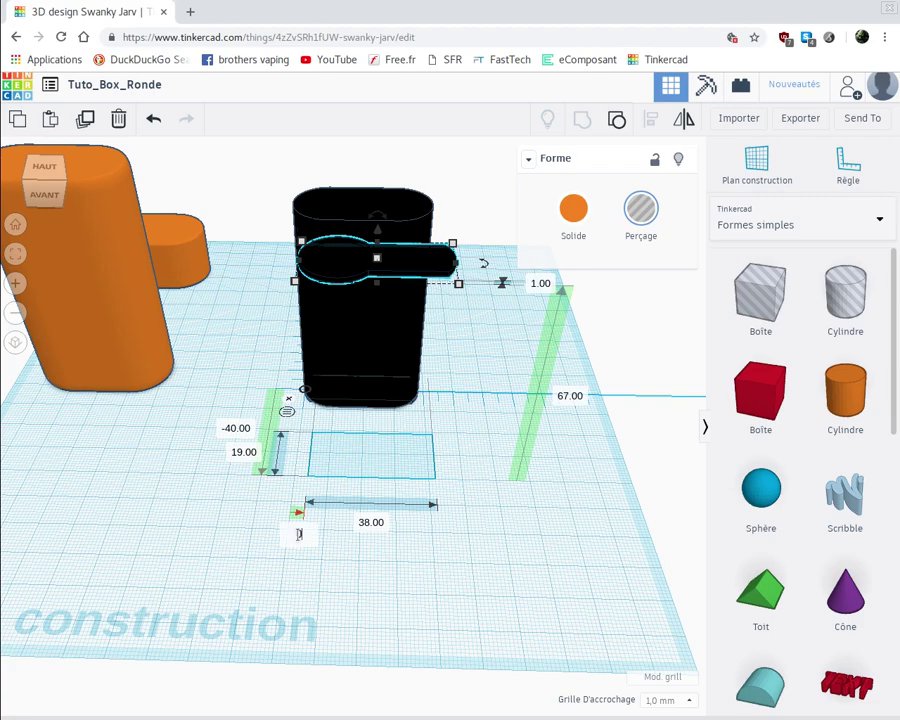
type("0")
key("Return")
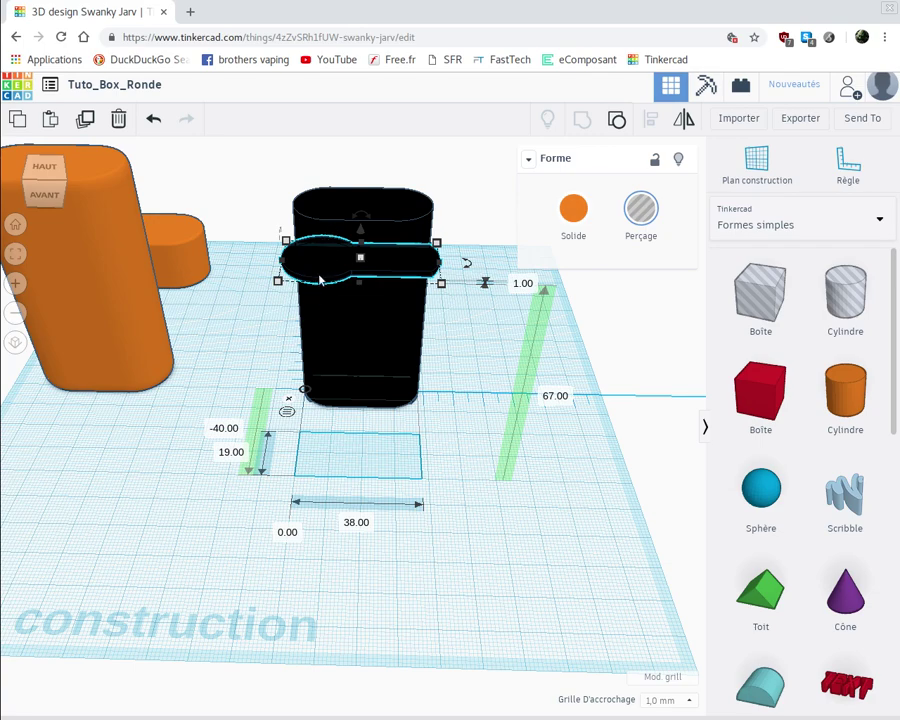
Step: Set the keyhole-shaped plate's depth offset to -9.5 mm to seat it on the tall hole, and check the fit from above and the front
left_click(230, 428)
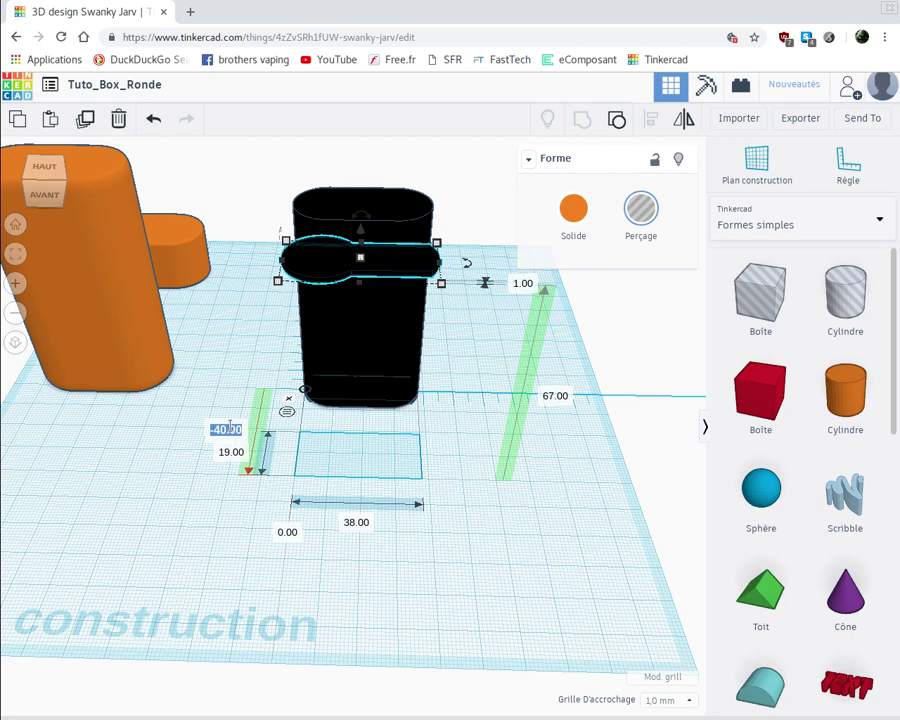
key("BackSpace")
type("-9")
key("Return")
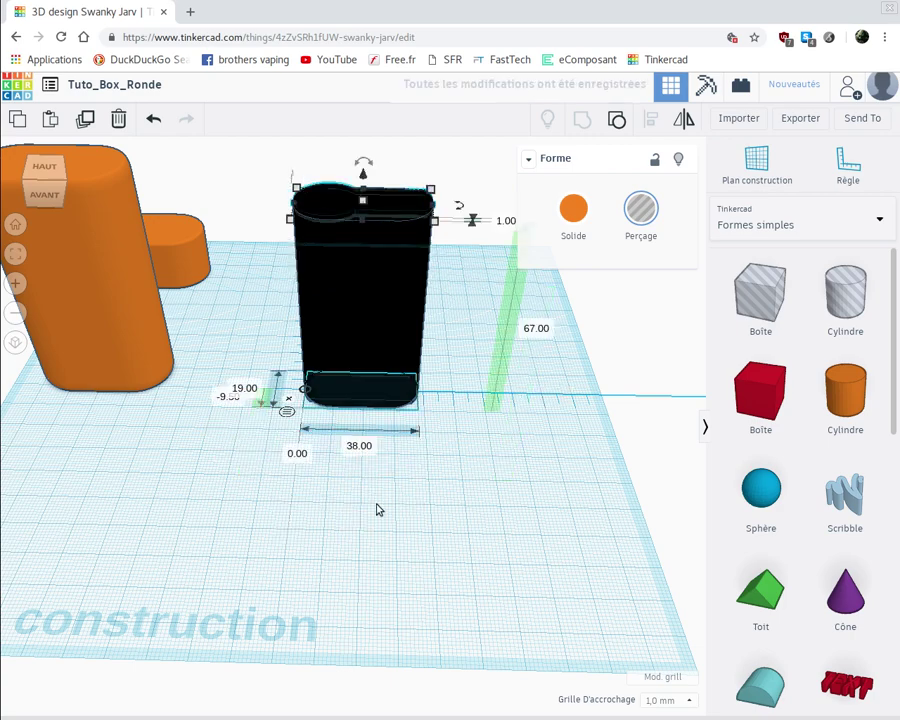
scroll(378, 518, "up", 5)
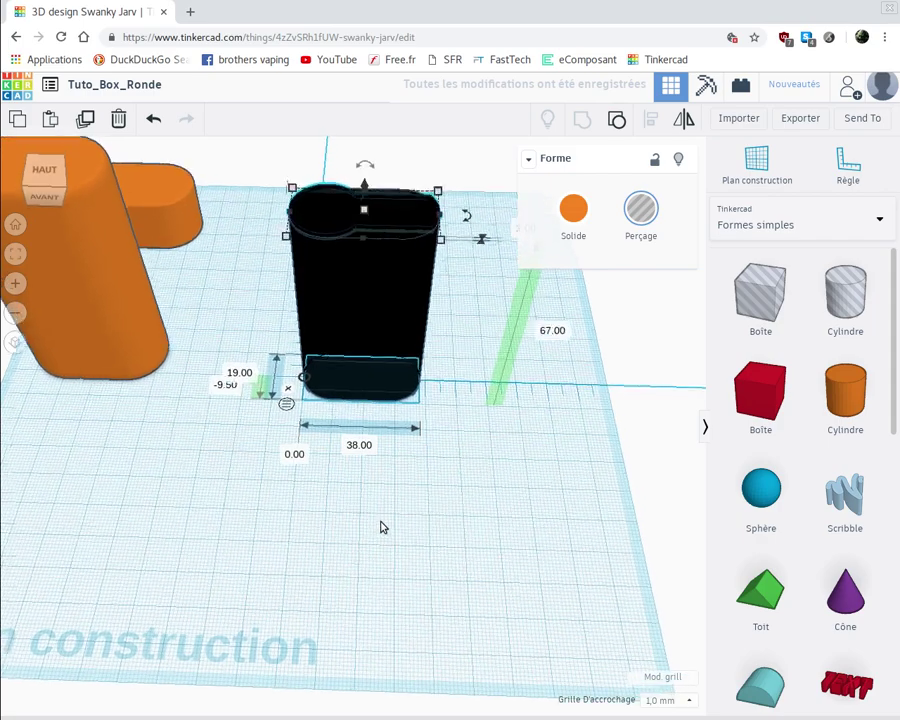
scroll(382, 433, "up", 5)
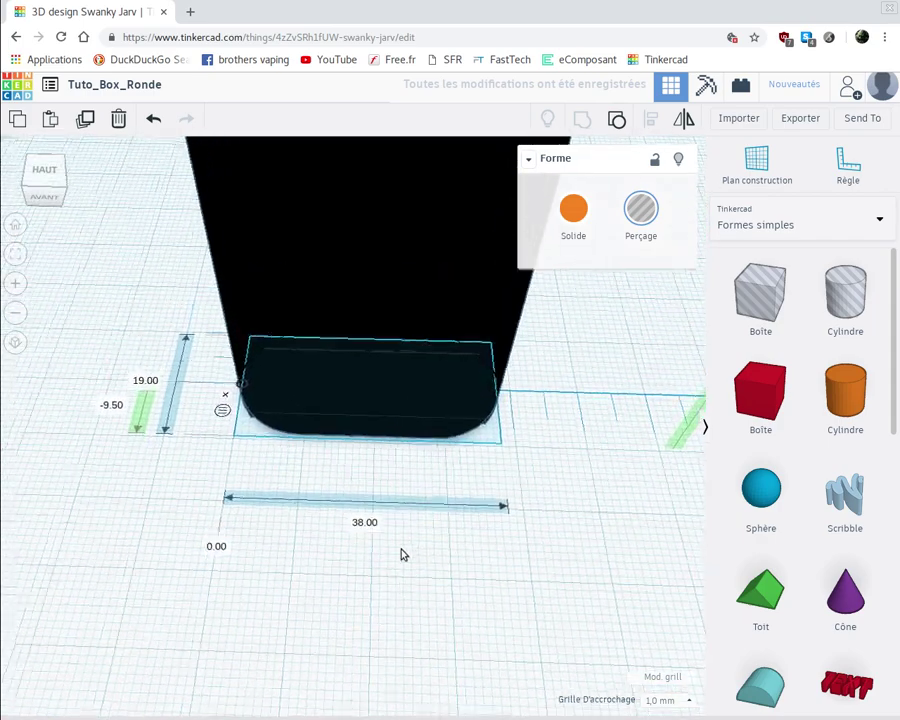
middle_click_drag(407, 615, 407, 663)
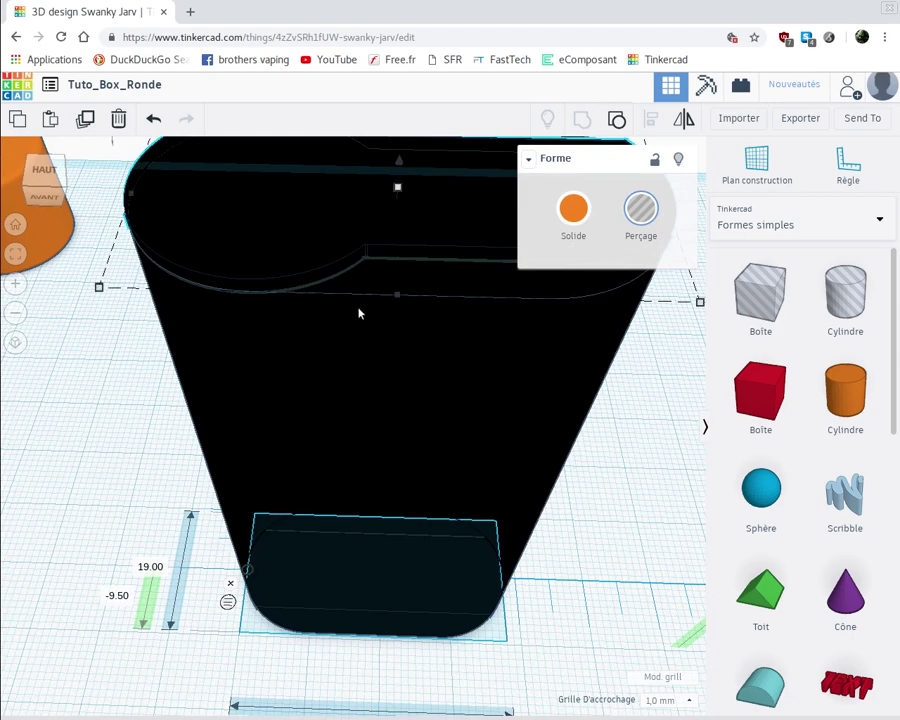
right_click_drag(627, 436, 547, 403)
scroll(541, 403, "down", 6)
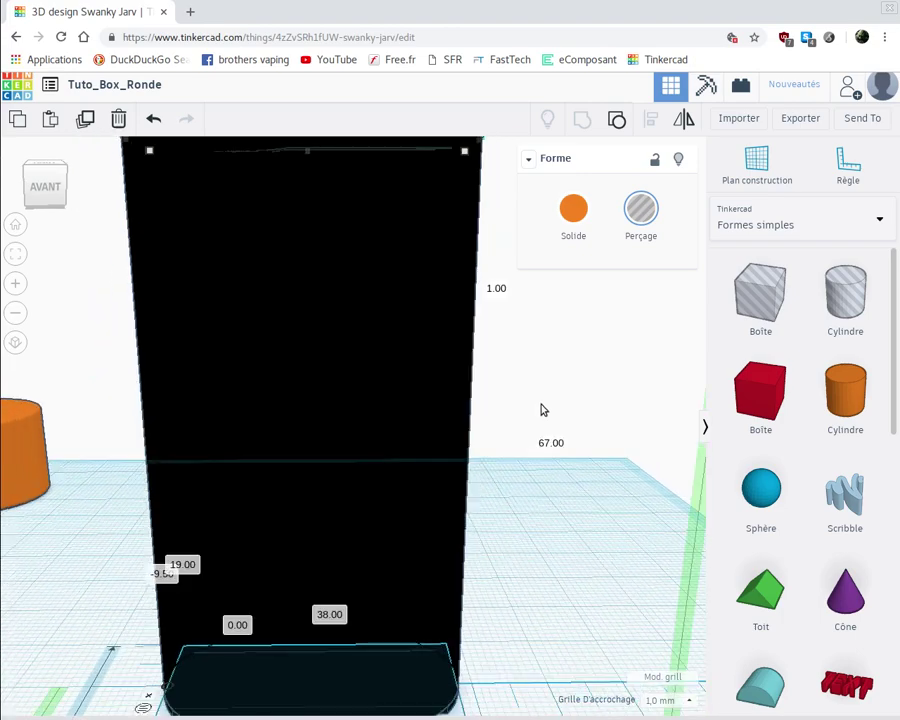
scroll(519, 410, "up", 3)
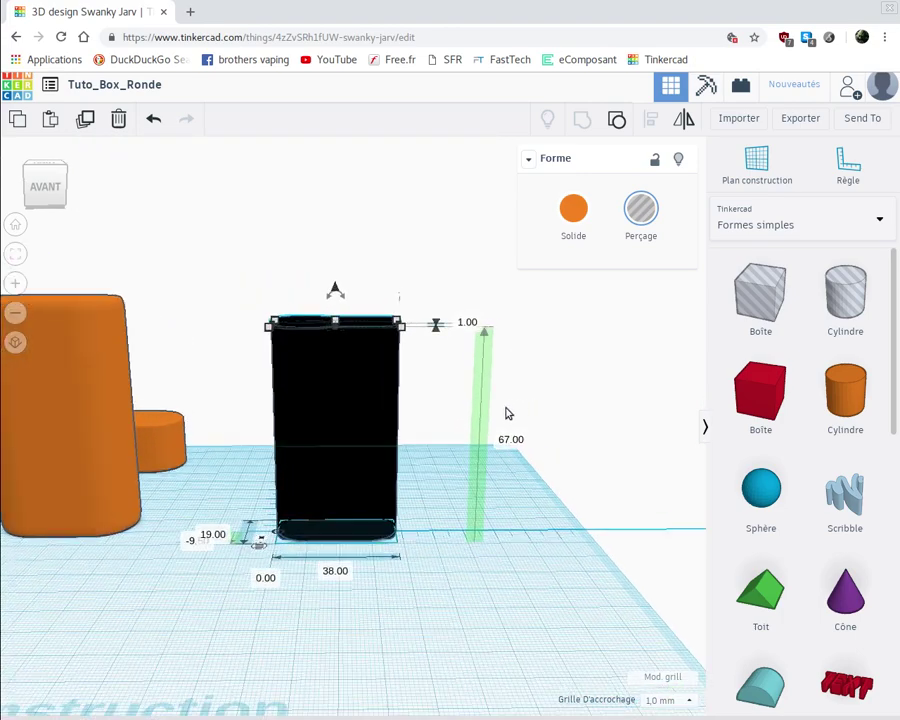
Step: Group the tall hole with its bottom and top plates into a single cavity hole
left_click(255, 311)
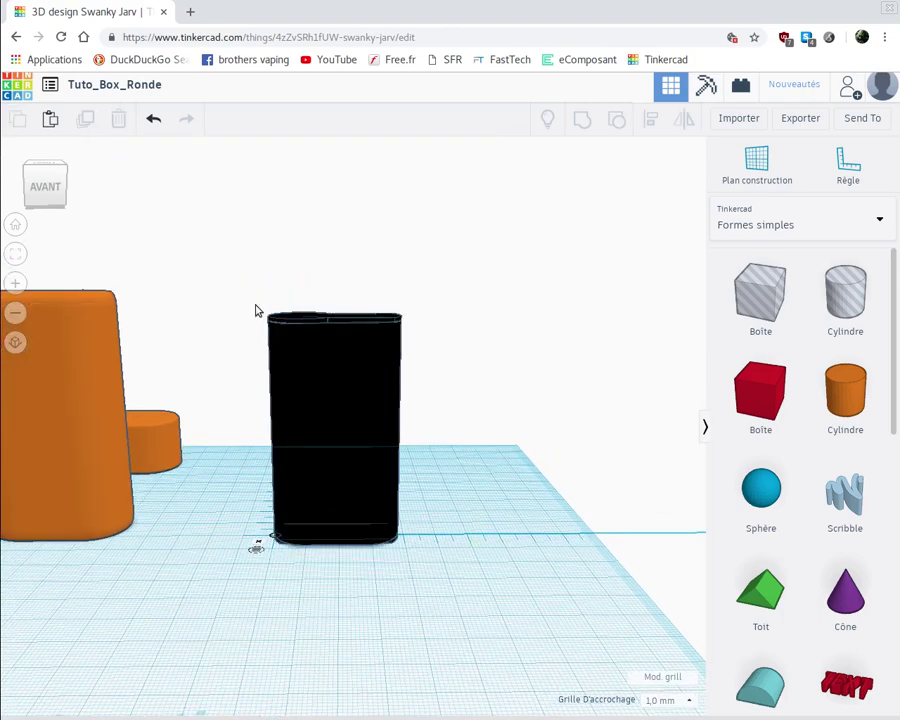
left_click_drag(258, 302, 407, 578)
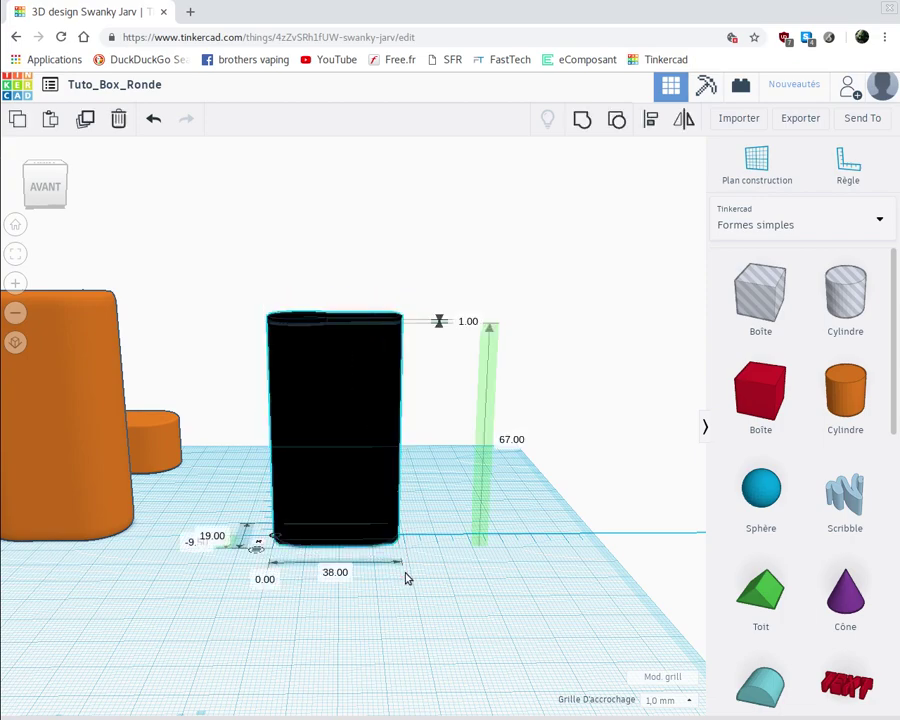
left_click(578, 122)
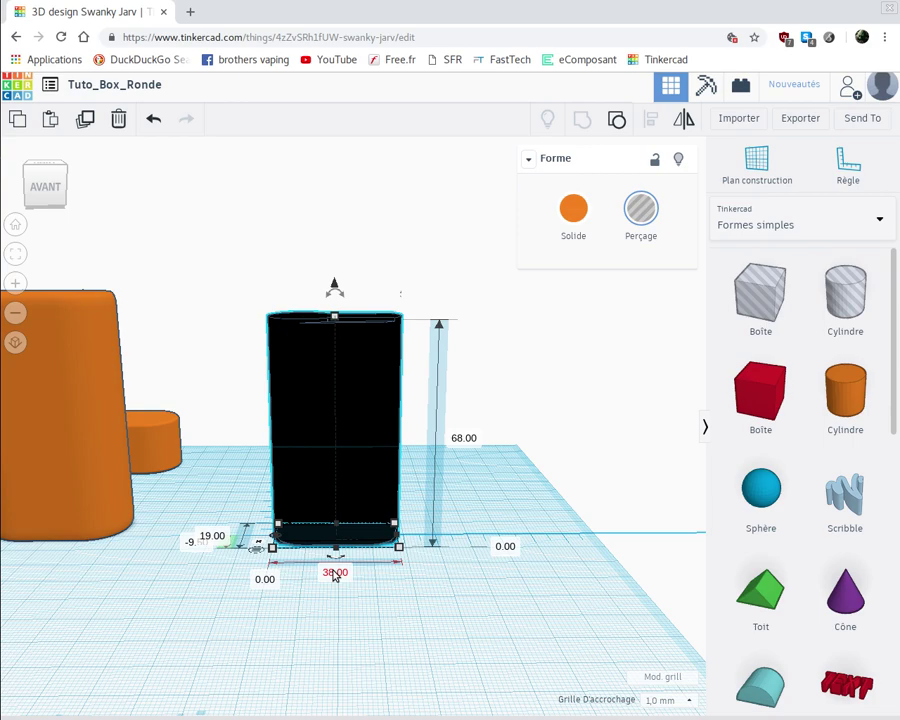
Step: Offset the grouped cavity hole 3 mm across from the ruler origin and raise it 3 mm above the workplane
left_click(271, 582)
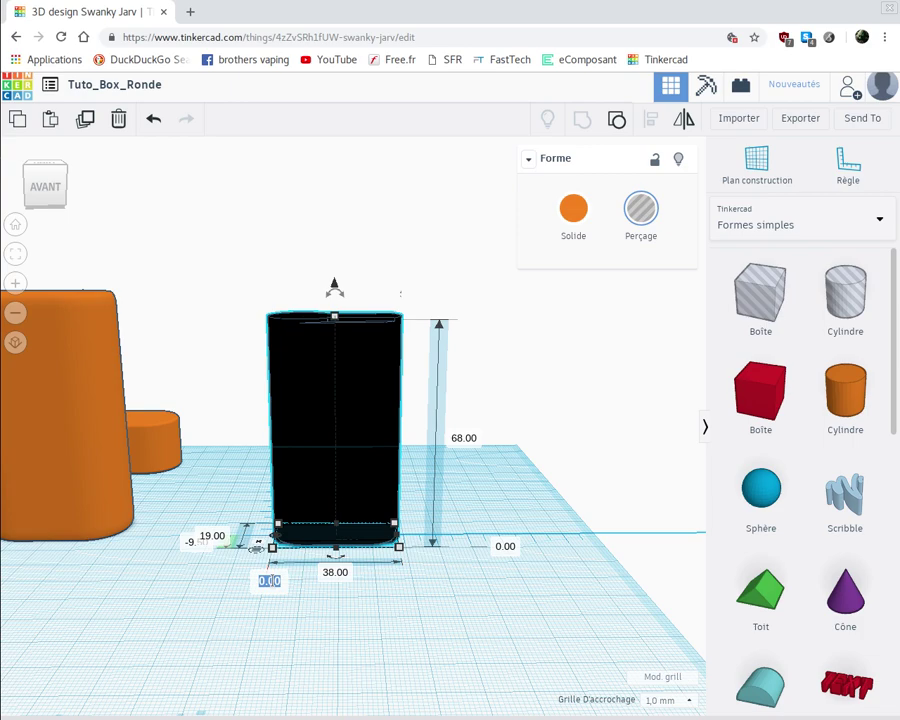
type("3")
key("Return")
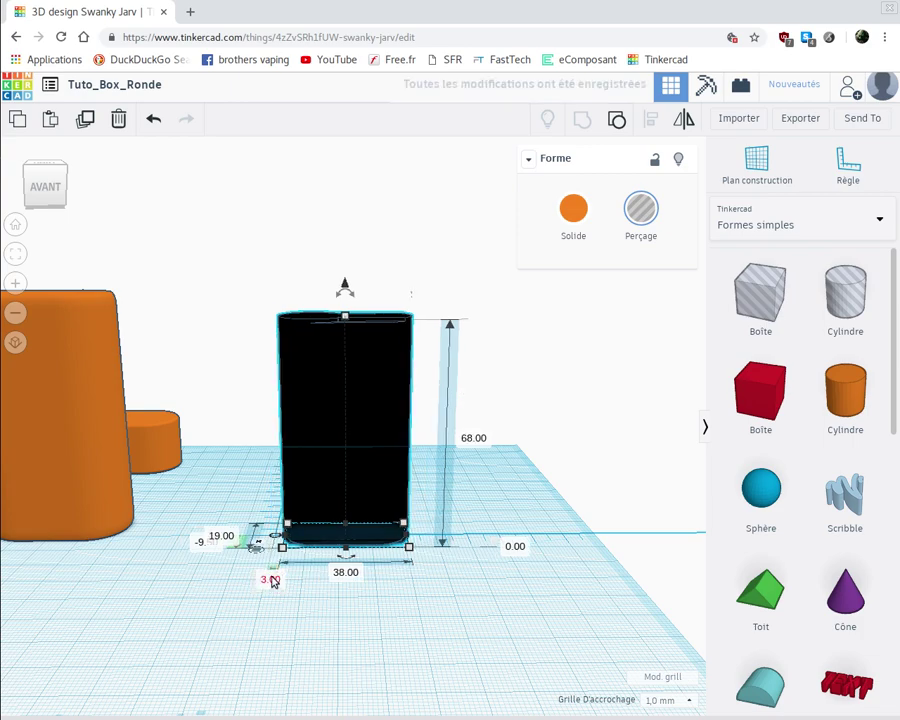
left_click(138, 570)
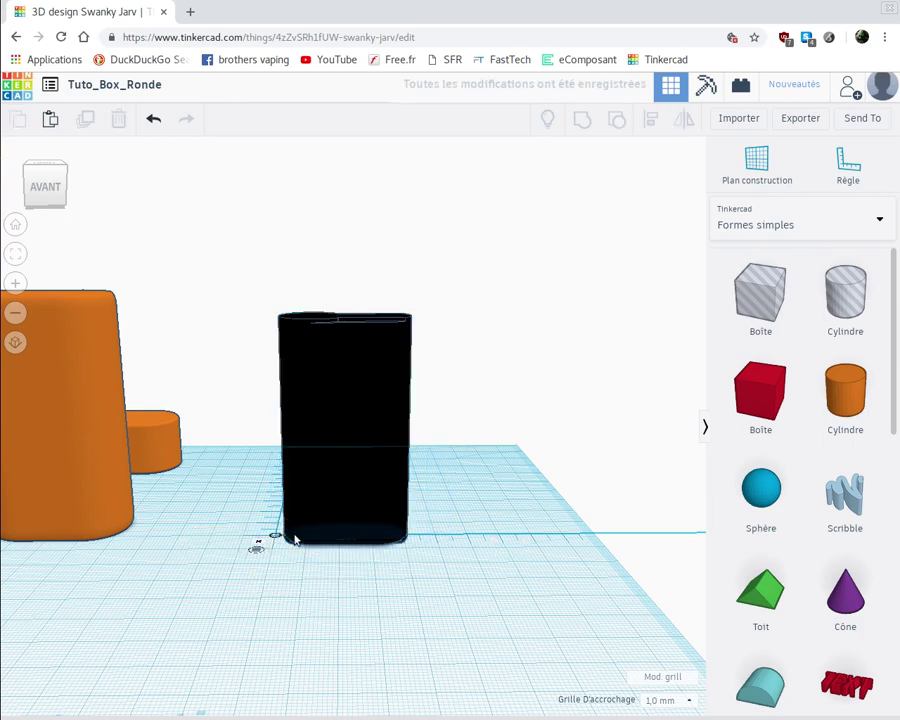
left_click(96, 458)
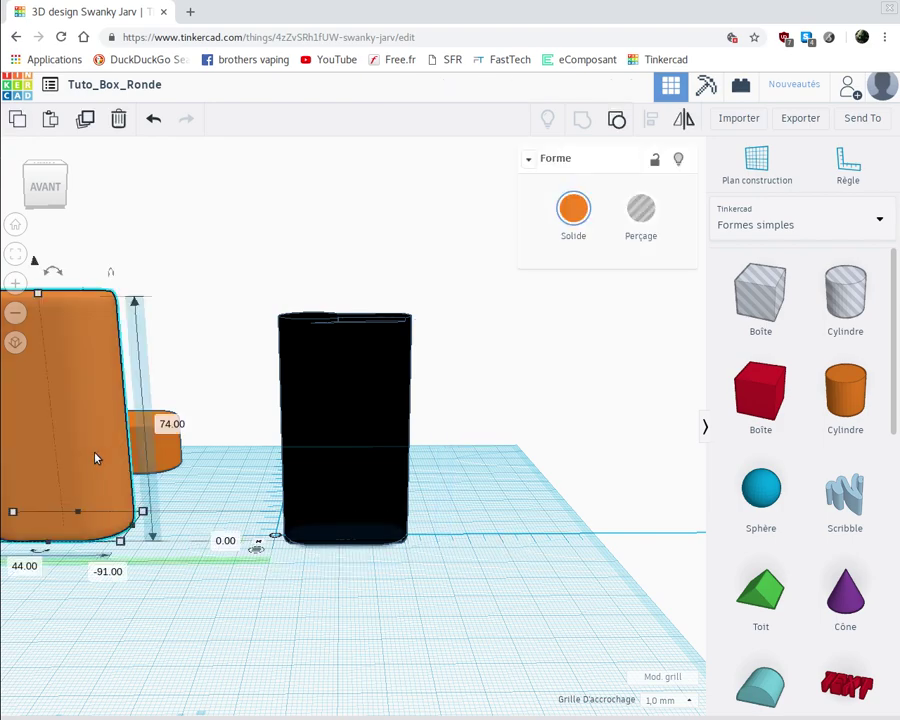
left_click(362, 458)
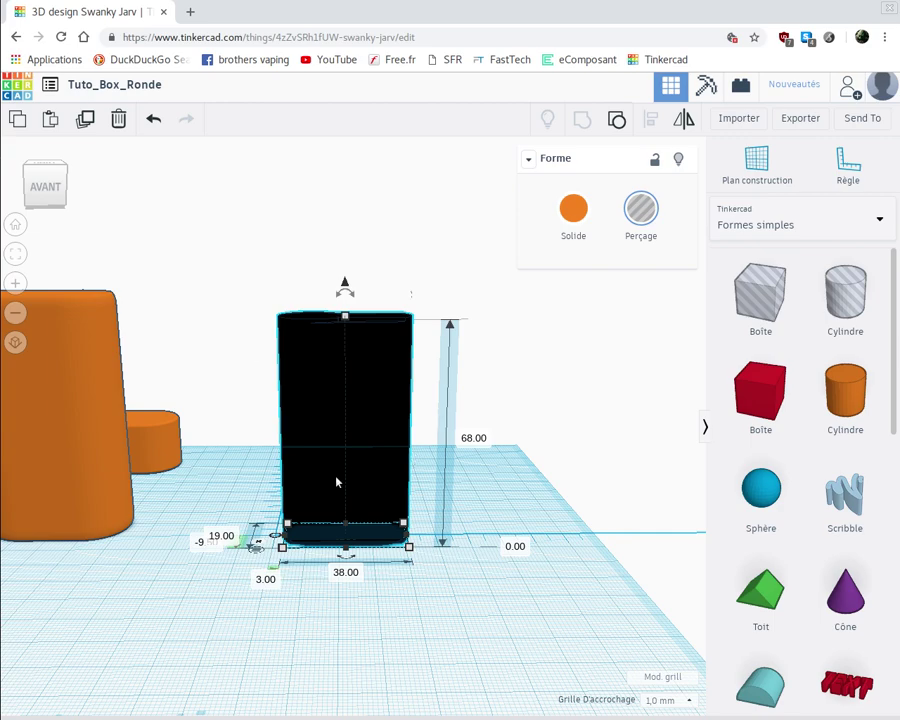
left_click(515, 548)
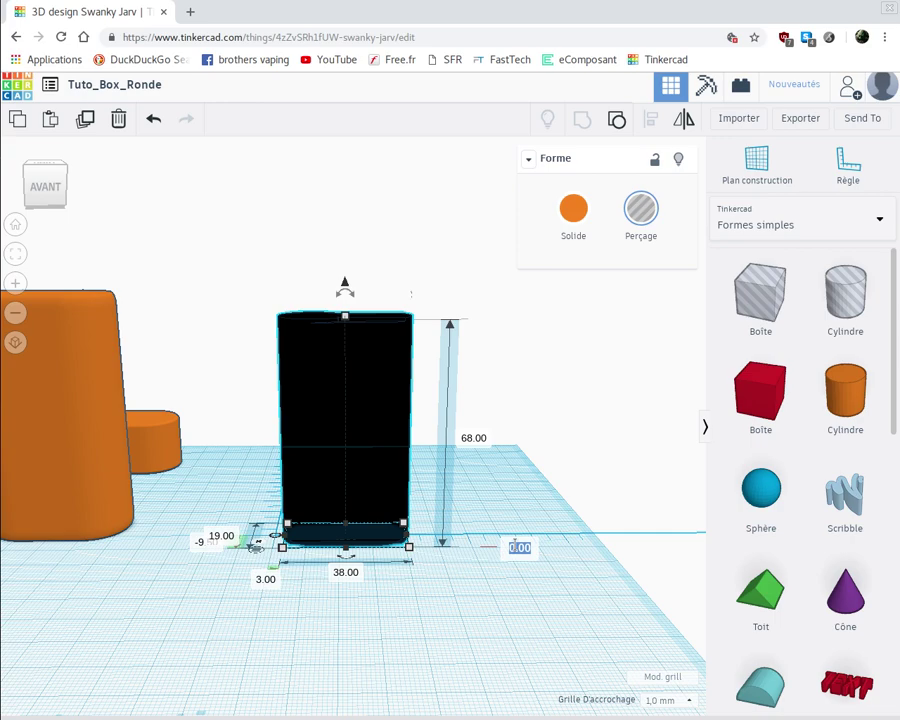
type("3")
key("Return")
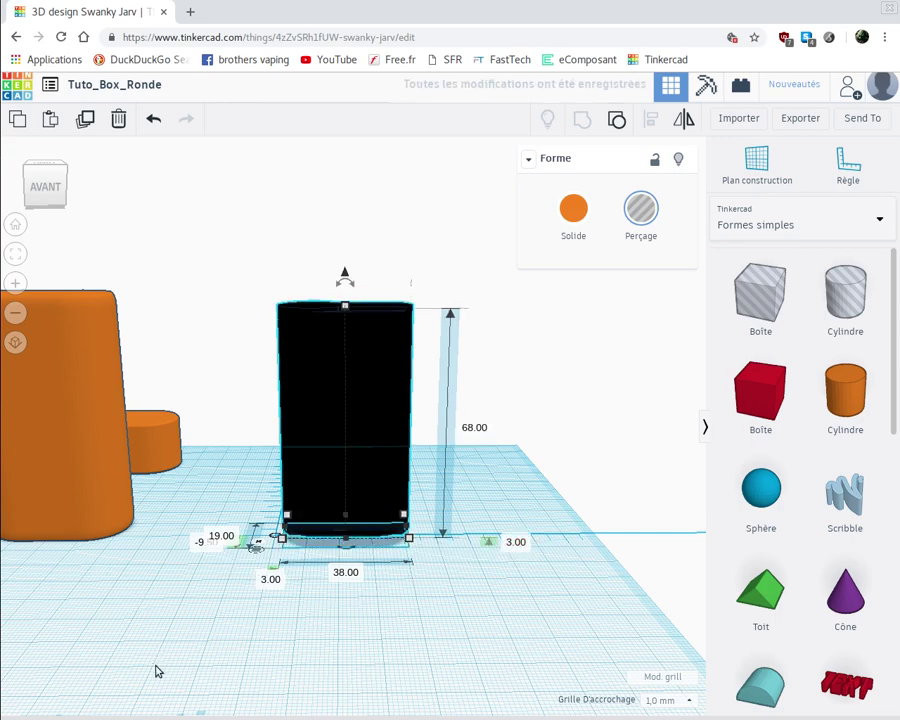
Step: Move the tall orange rounded body over the cavity hole and set its across offset from the ruler origin to 0 mm
right_click_drag(157, 669, 70, 536)
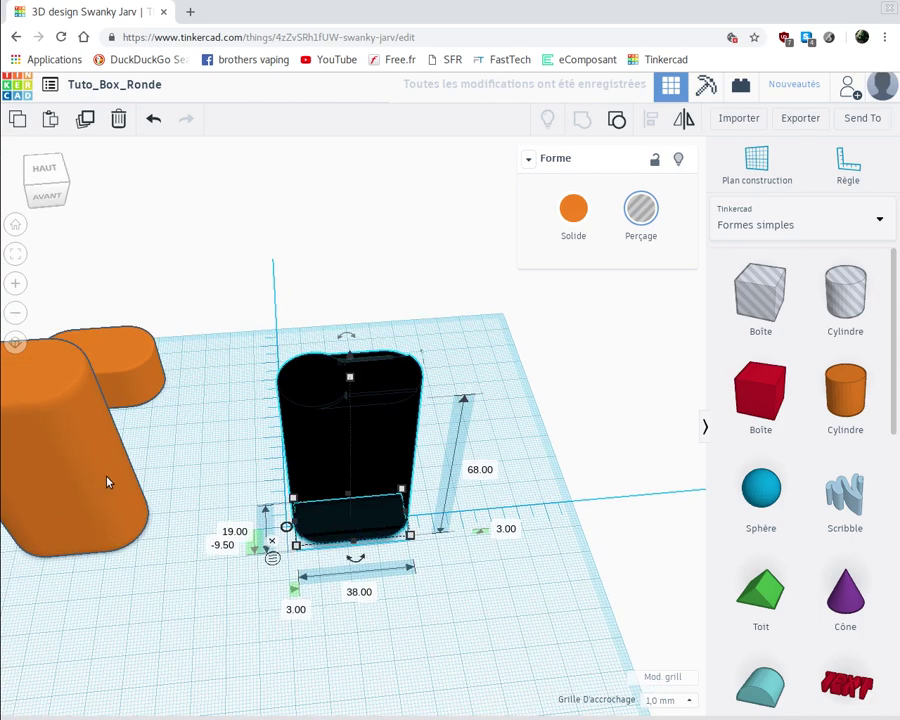
left_click_drag(108, 483, 381, 472)
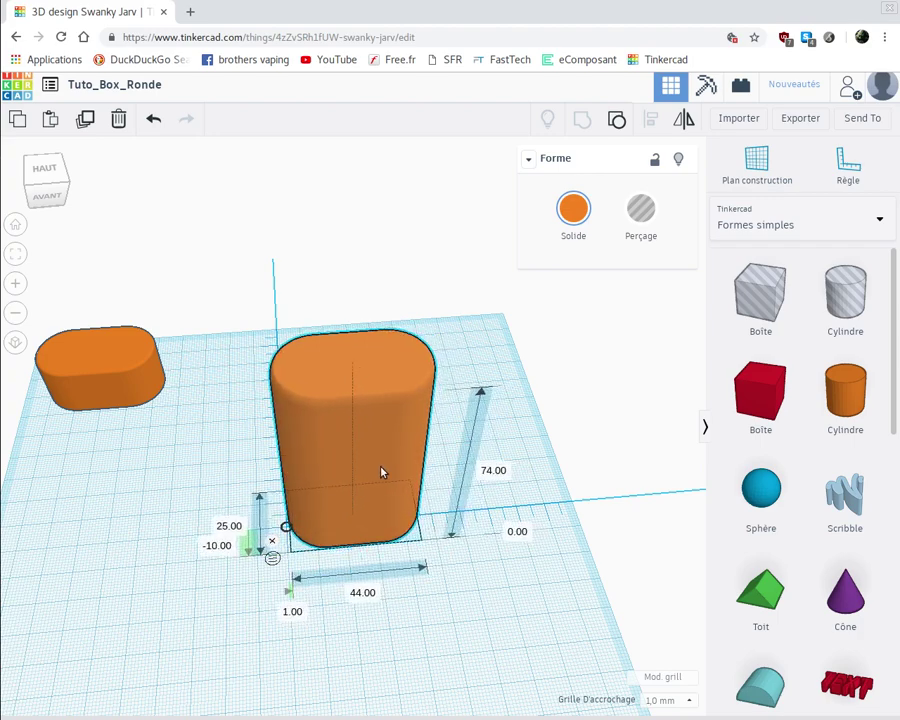
left_click_drag(297, 631, 295, 618)
left_click(292, 611)
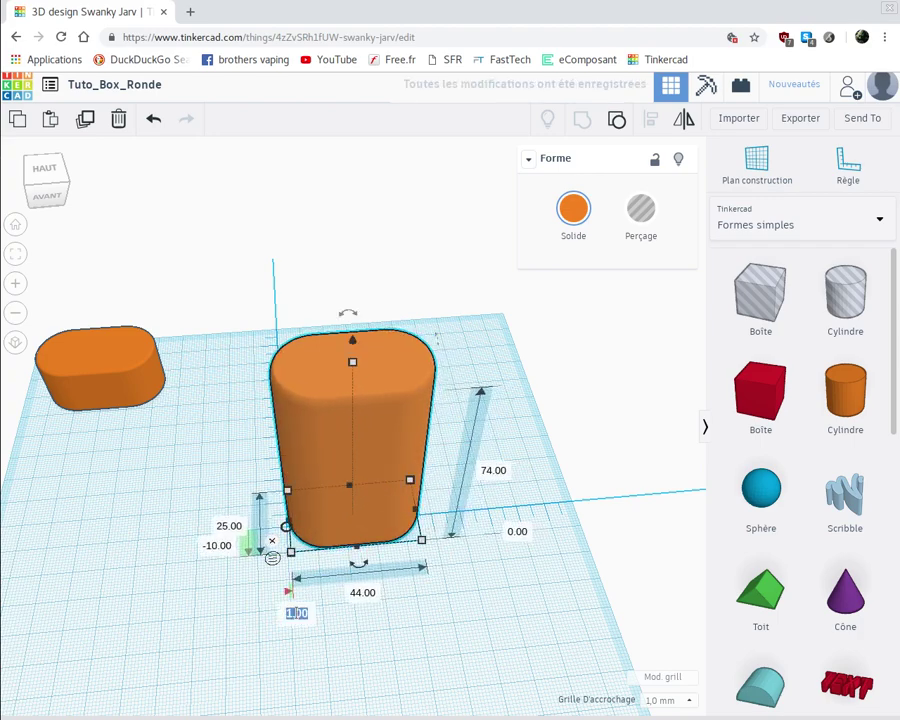
type("0")
key("Return")
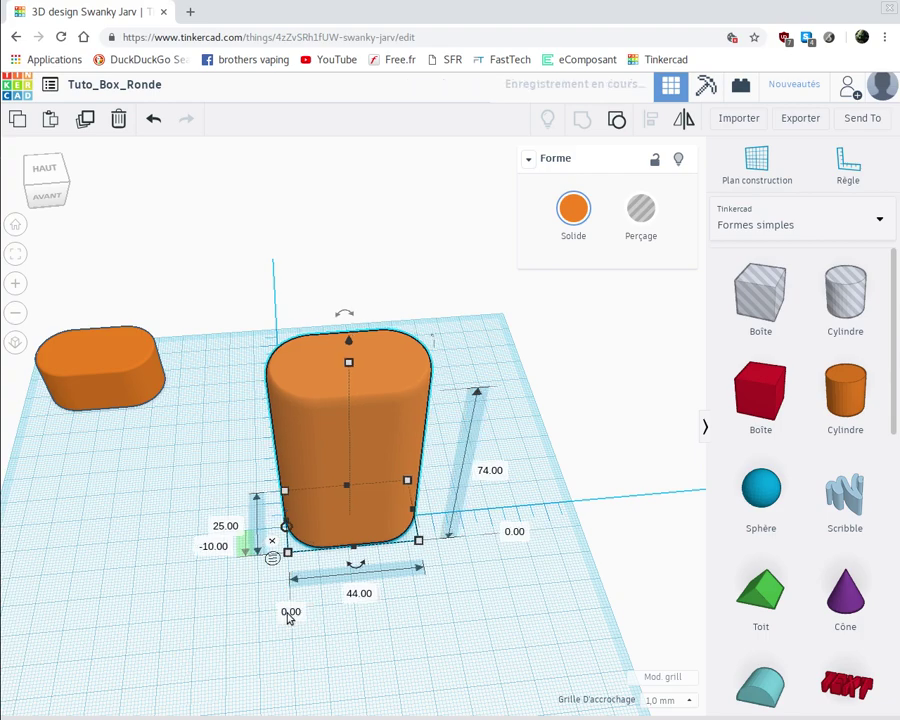
Step: Set the tall orange body's depth offset to -12.5 mm to center it around the cavity hole
left_click(214, 547)
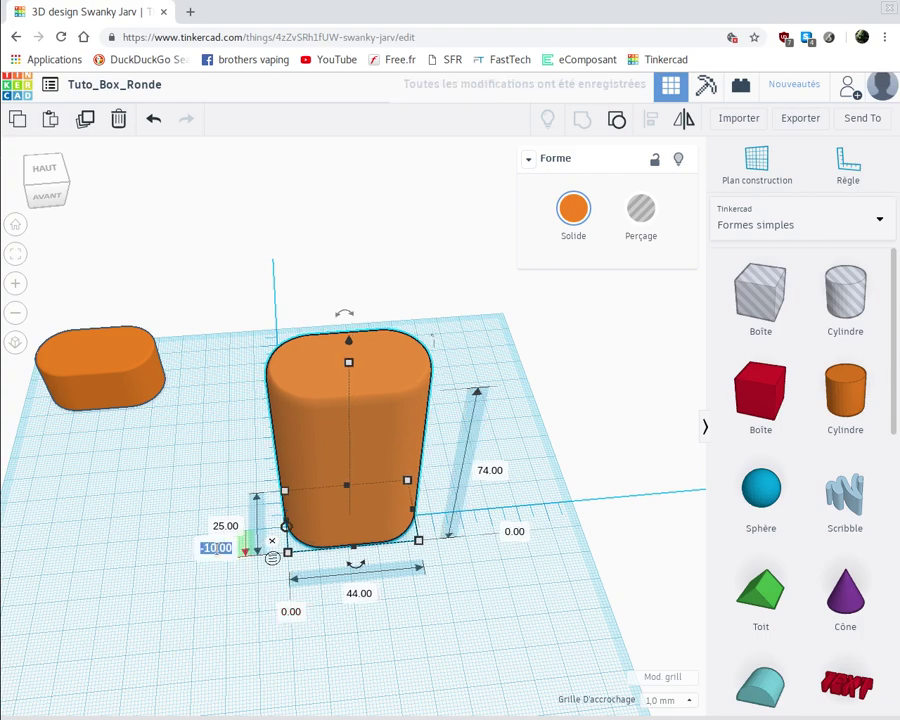
type("-12.5")
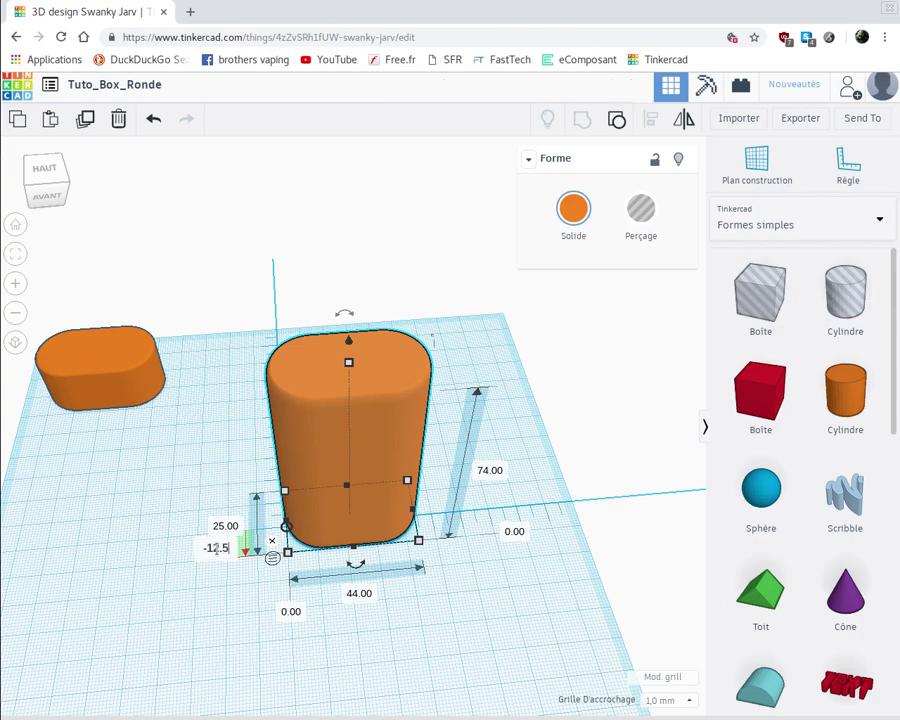
key("Return")
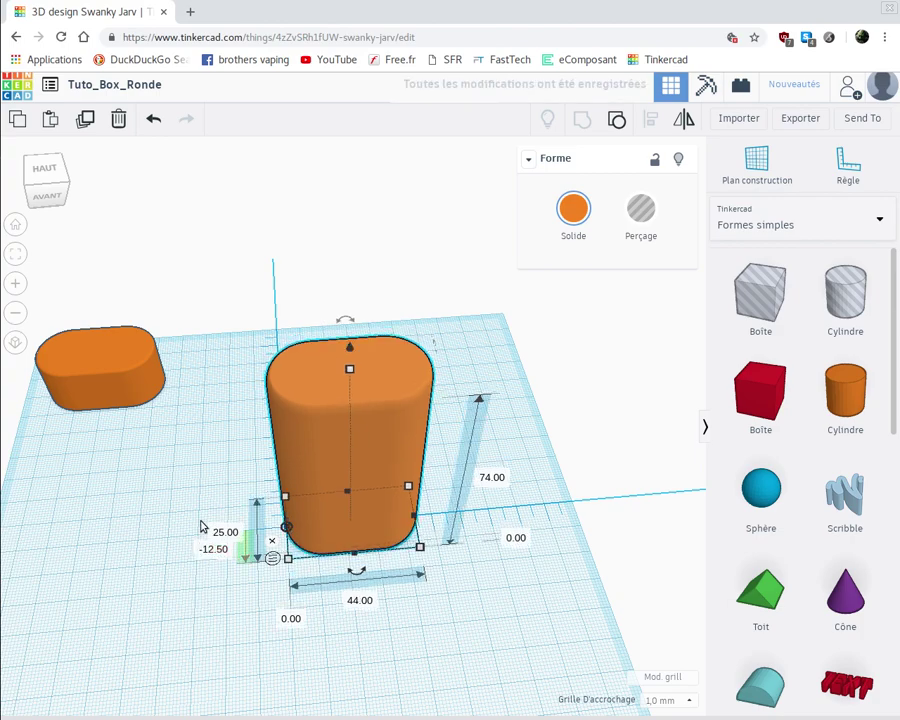
Step: Group the tall orange body with the cavity hole inside it to hollow it out
right_click_drag(201, 655, 203, 523)
right_click_drag(336, 568, 185, 599)
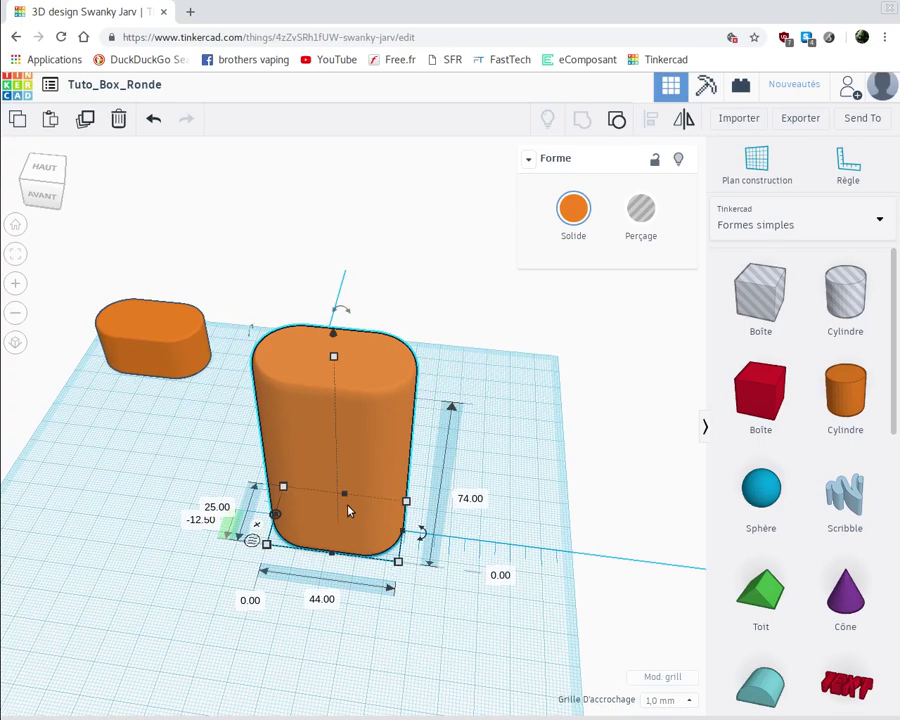
left_click_drag(348, 505, 311, 472)
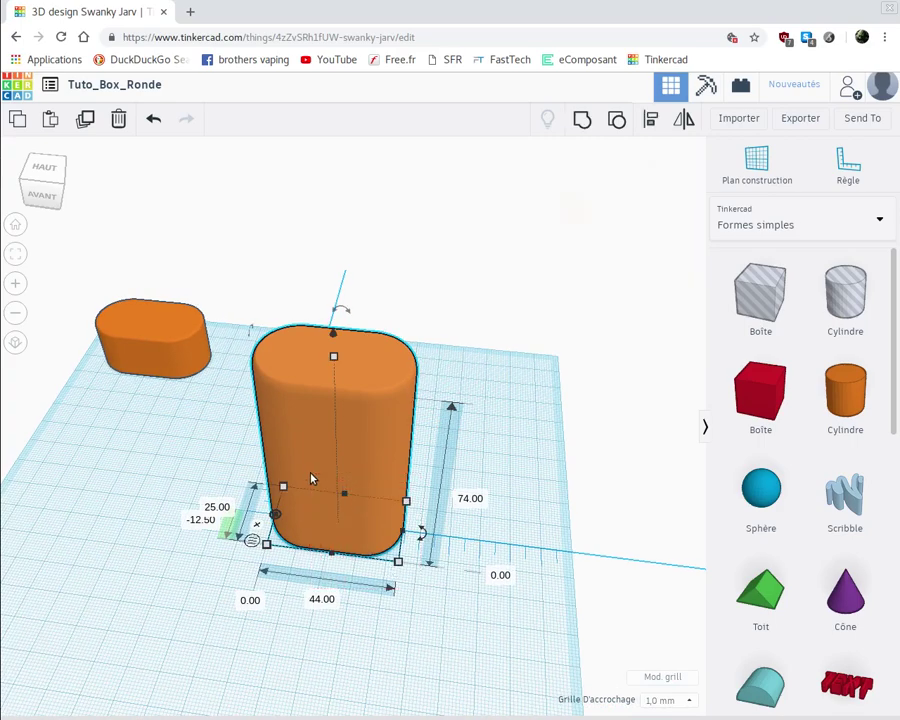
left_click(581, 122)
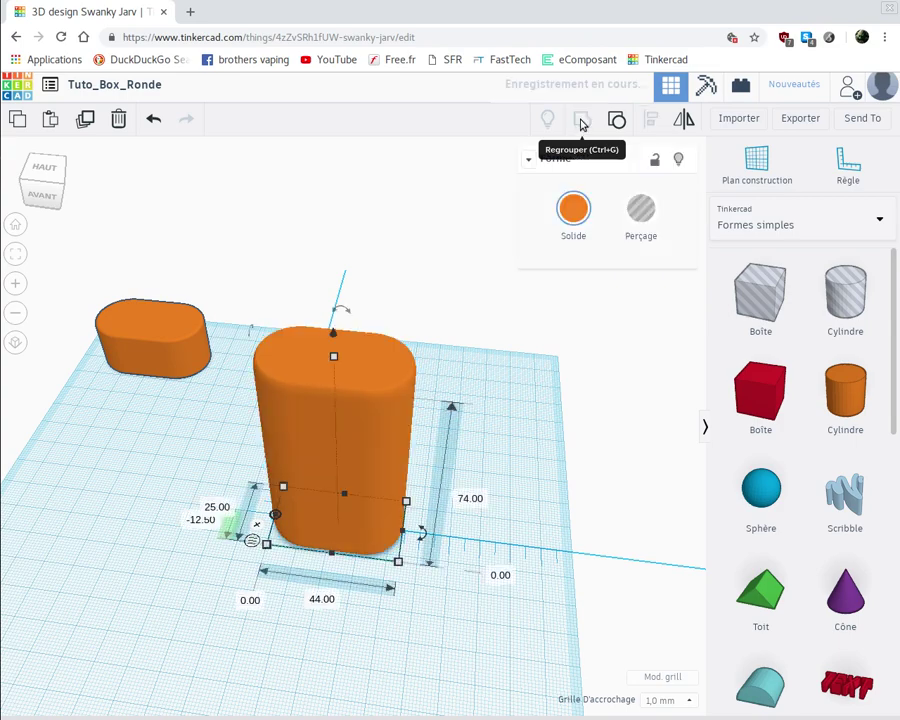
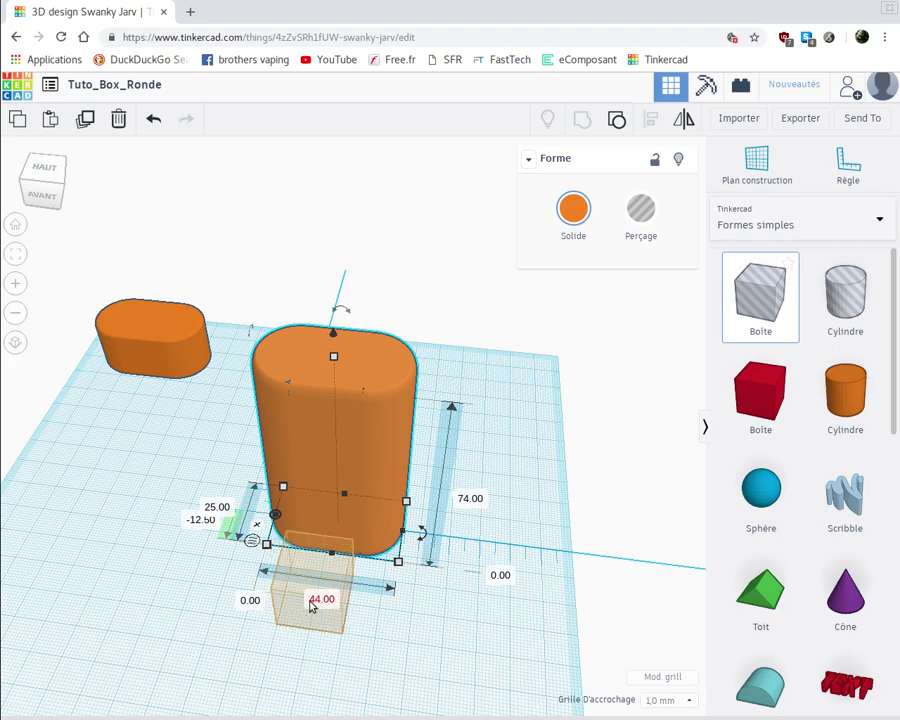
Step: Place a box hole in front of the hollowed body, 10 mm across and -40 mm in depth, and set its width to 34 mm
left_click(311, 606)
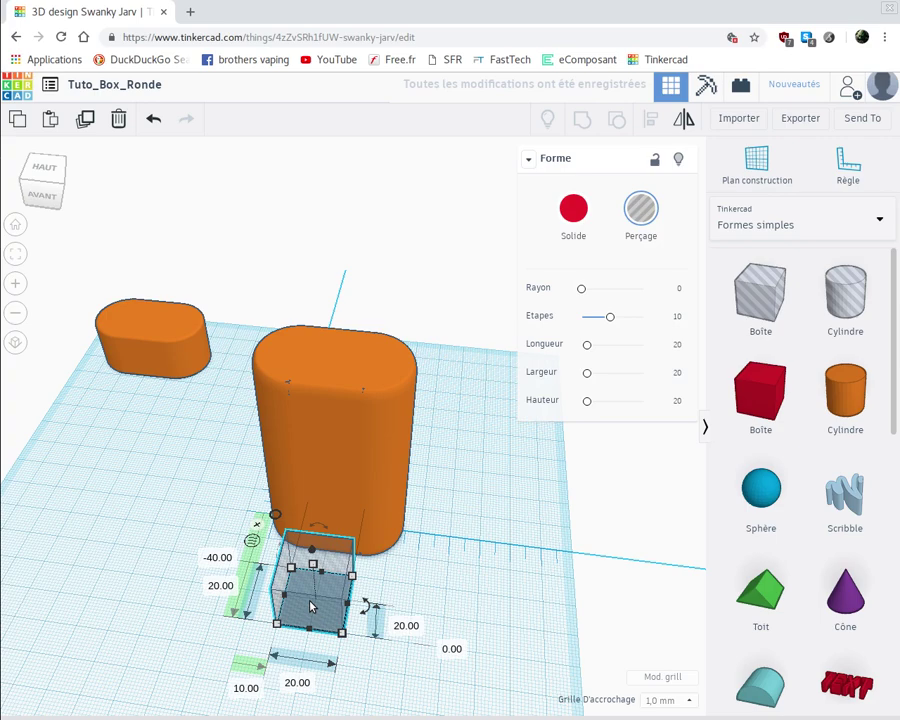
left_click(296, 682)
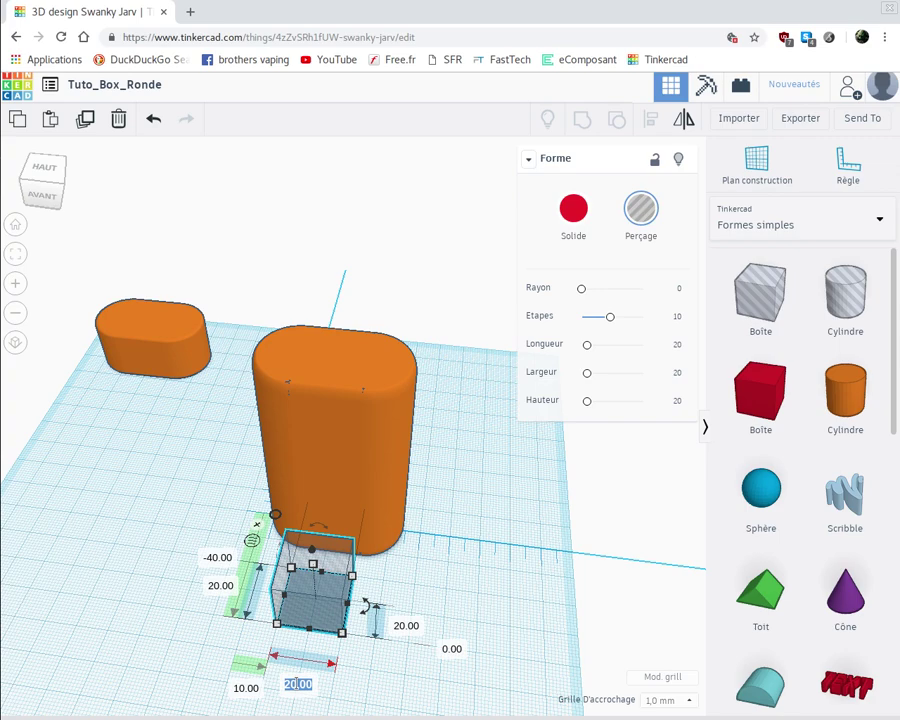
type("34")
key("Return")
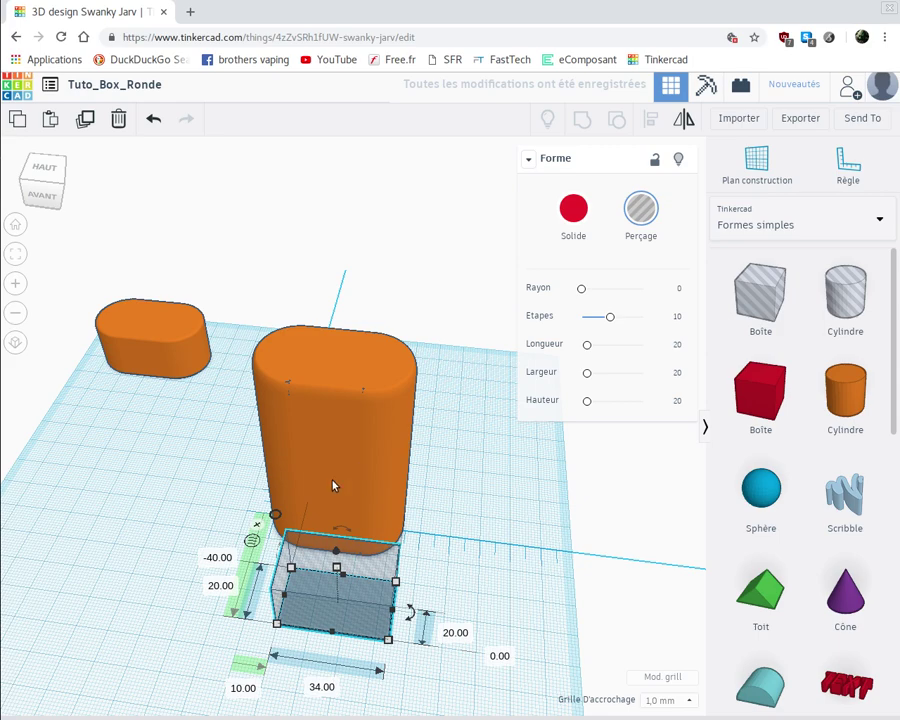
Step: Set the box hole's across offset from the ruler origin to 5 mm
left_click(242, 687)
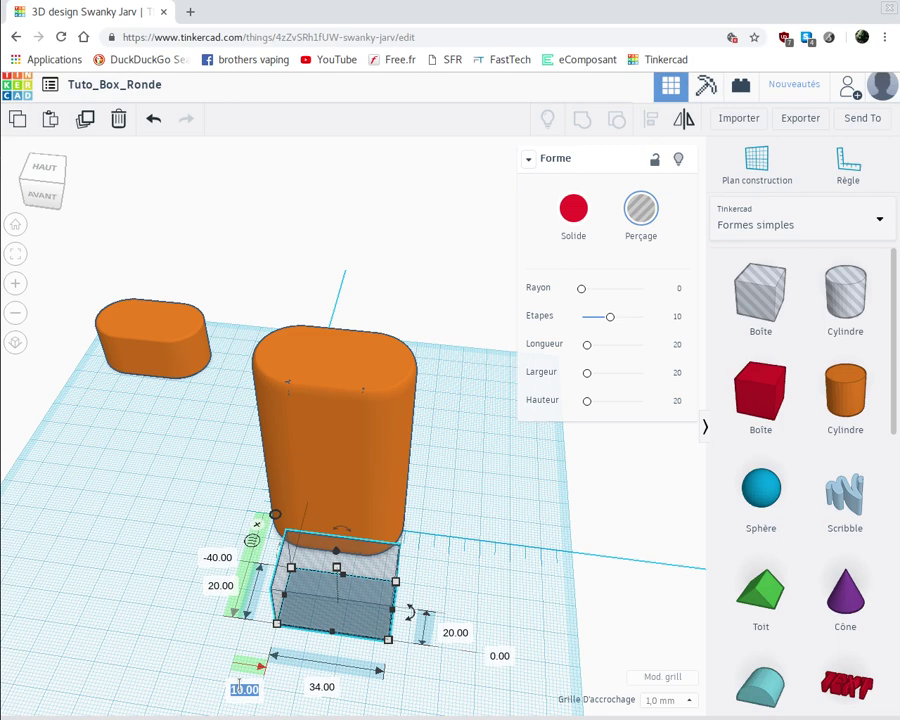
type("5")
key("Return")
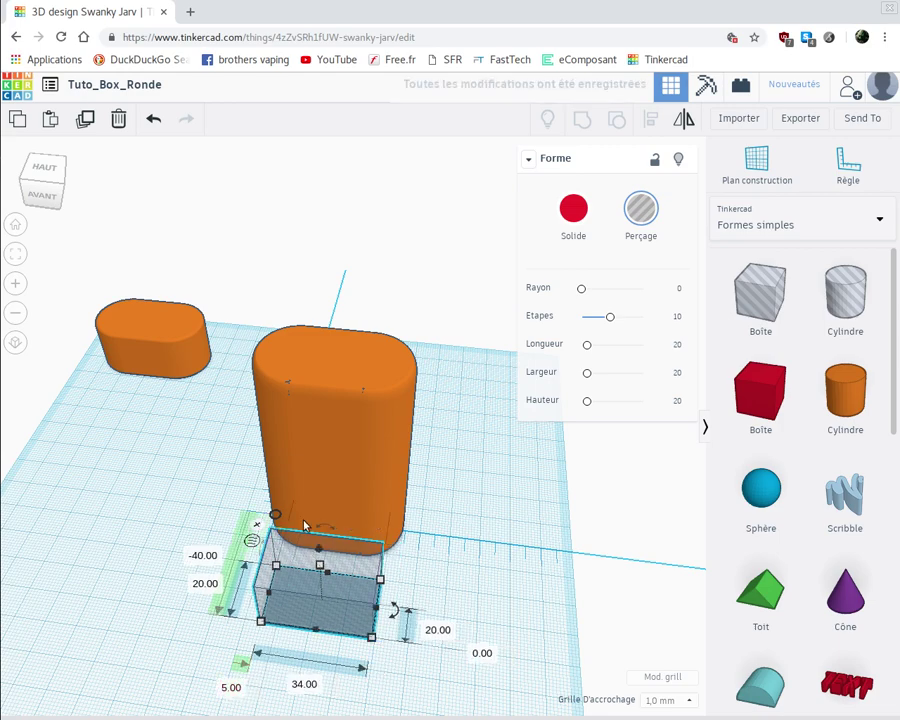
Step: Set the box hole's width to 32 mm and its across offset to 6 mm to center it on the body
left_click(303, 688)
type("32")
key("Return")
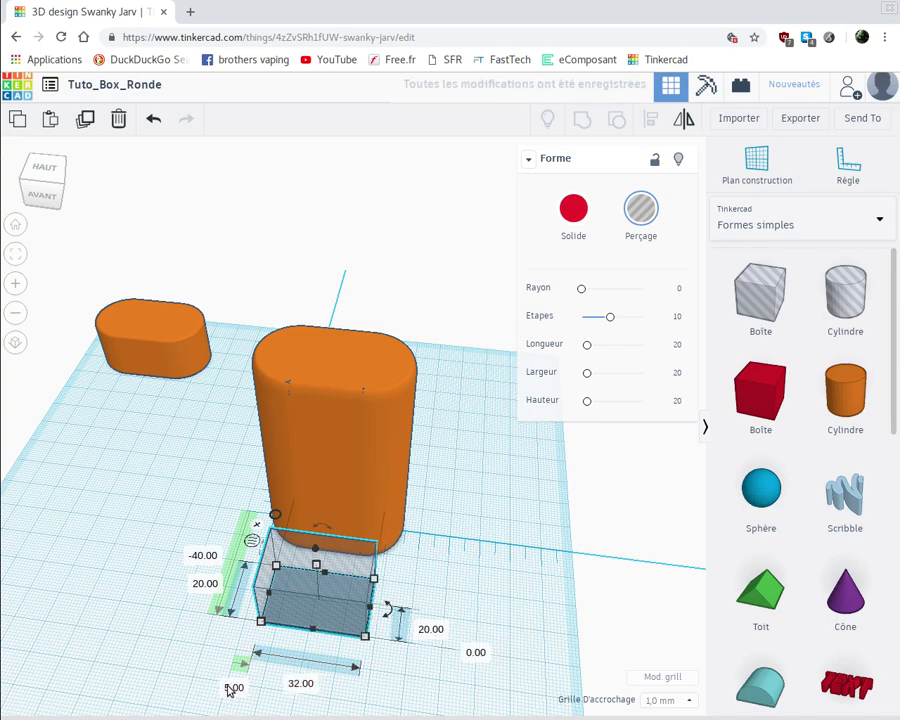
left_click(231, 687)
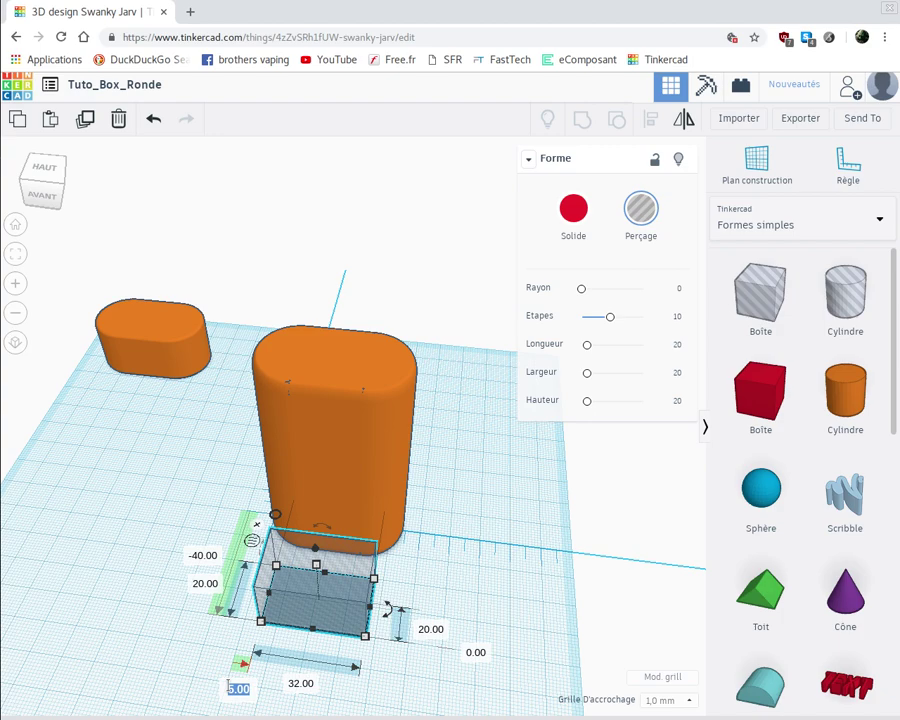
type("6")
key("Return")
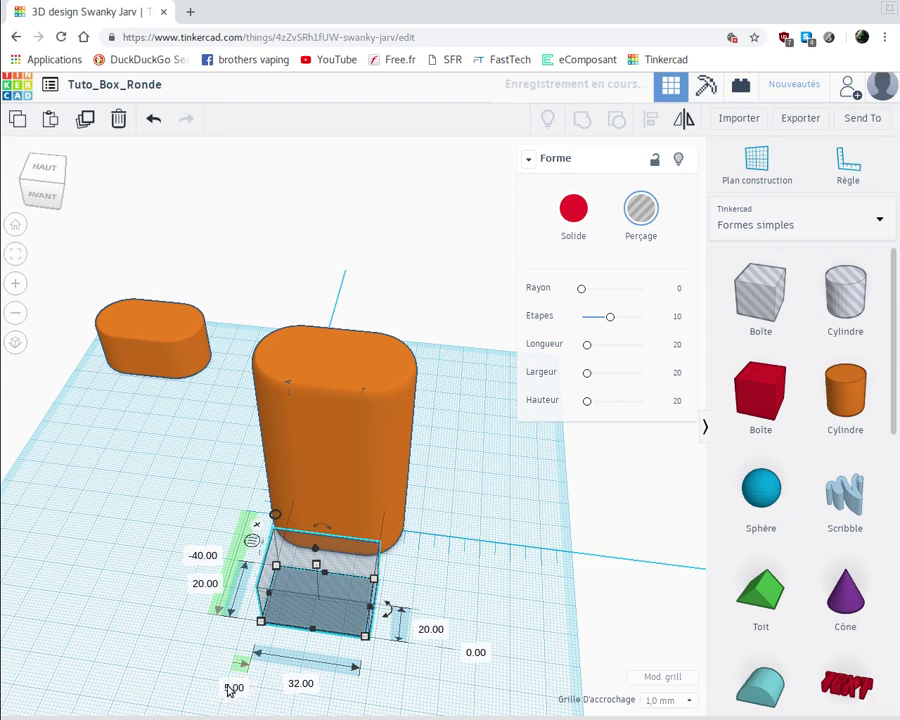
Step: Raise the box hole 4 mm above the workplane and set its height to 66 mm
right_click_drag(421, 619, 455, 589)
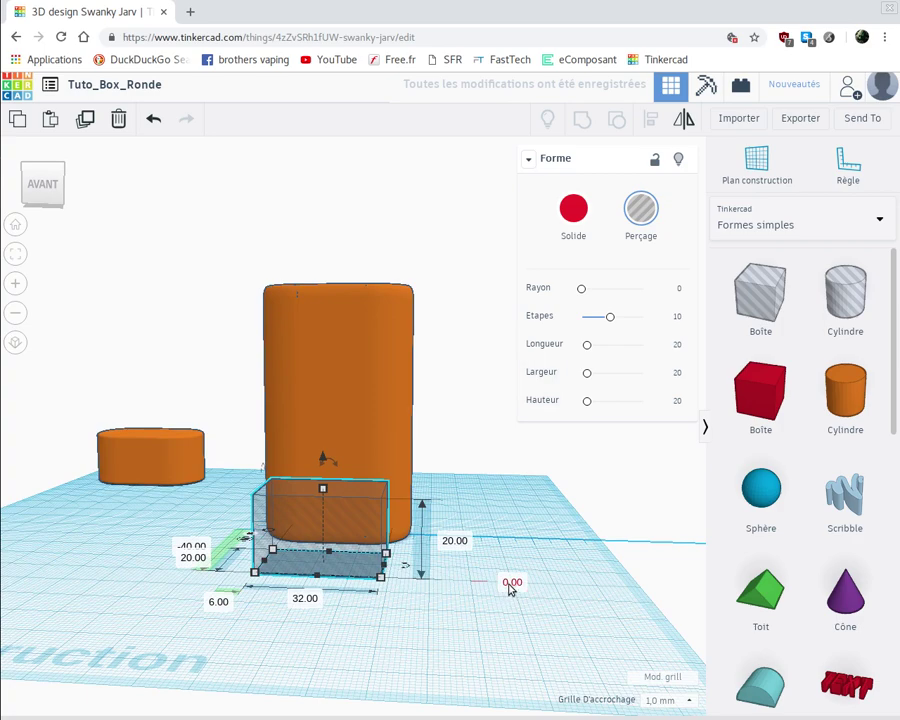
left_click(375, 378)
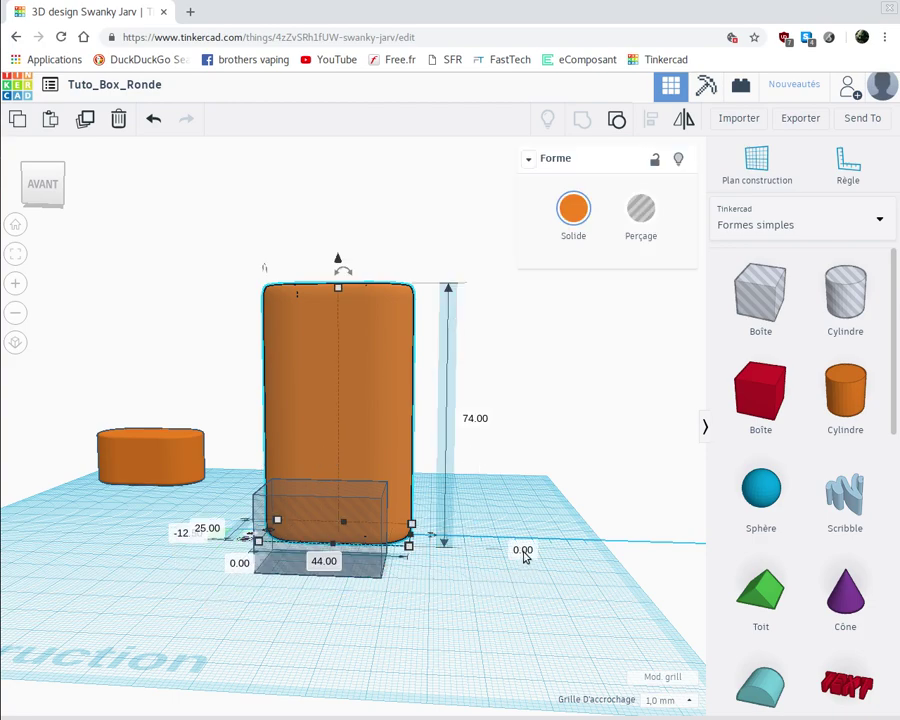
left_click(343, 541)
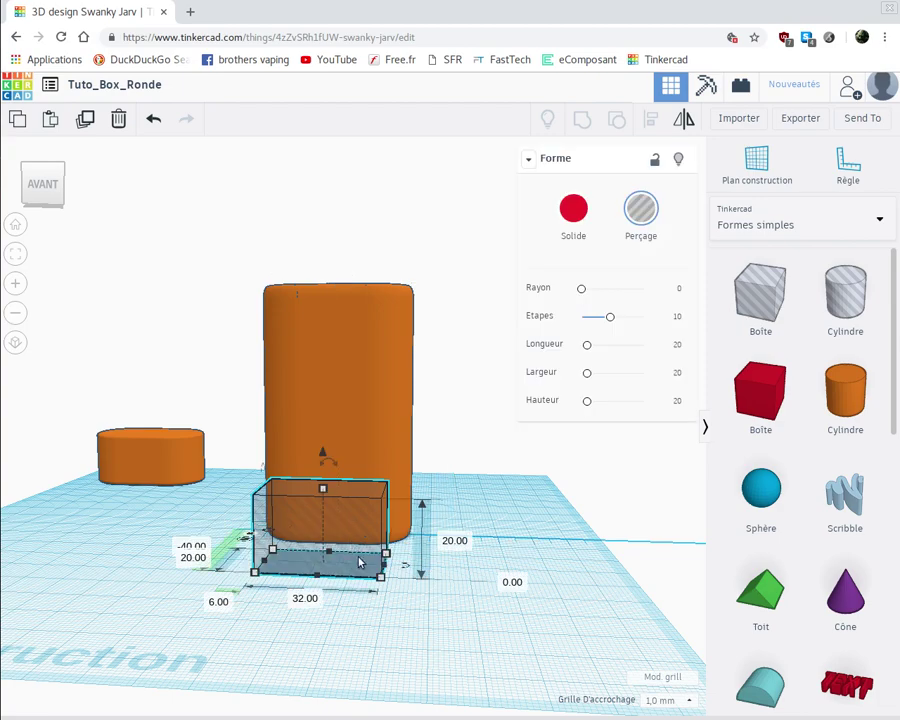
left_click(511, 583)
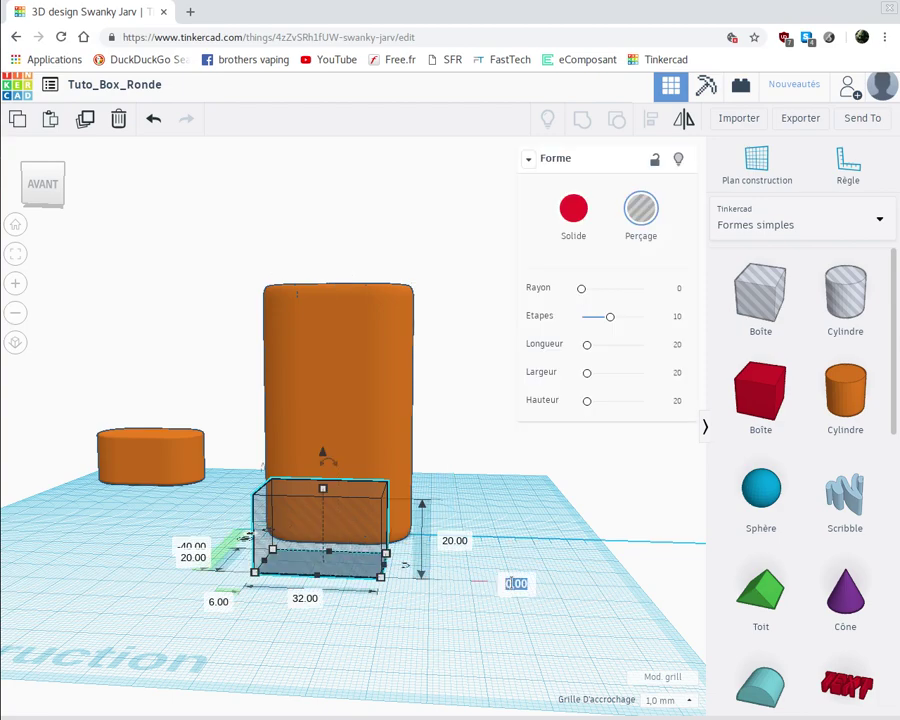
type("4")
key("Return")
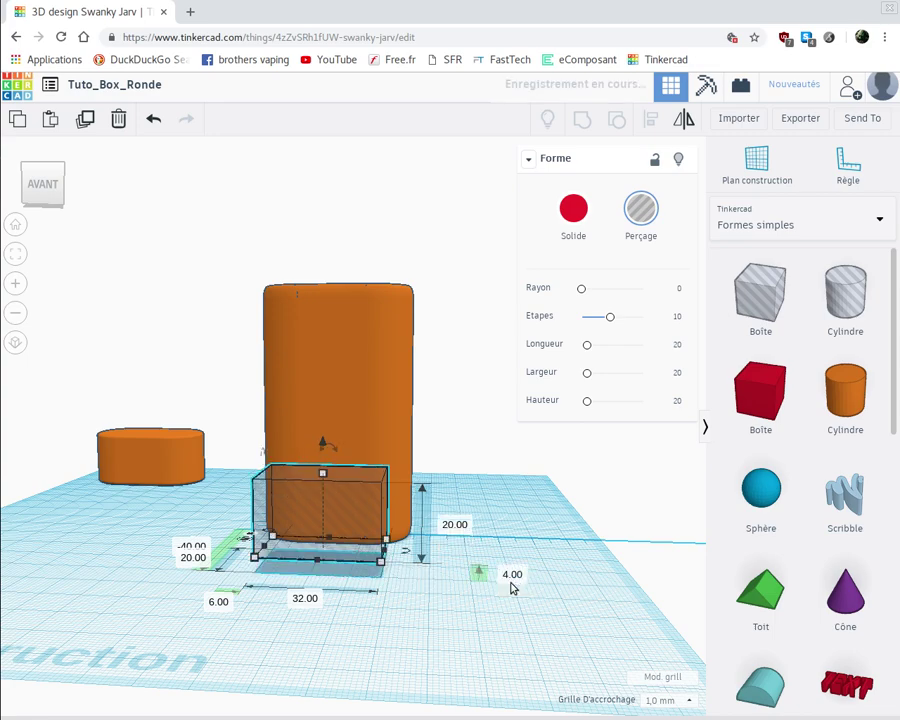
left_click(454, 525)
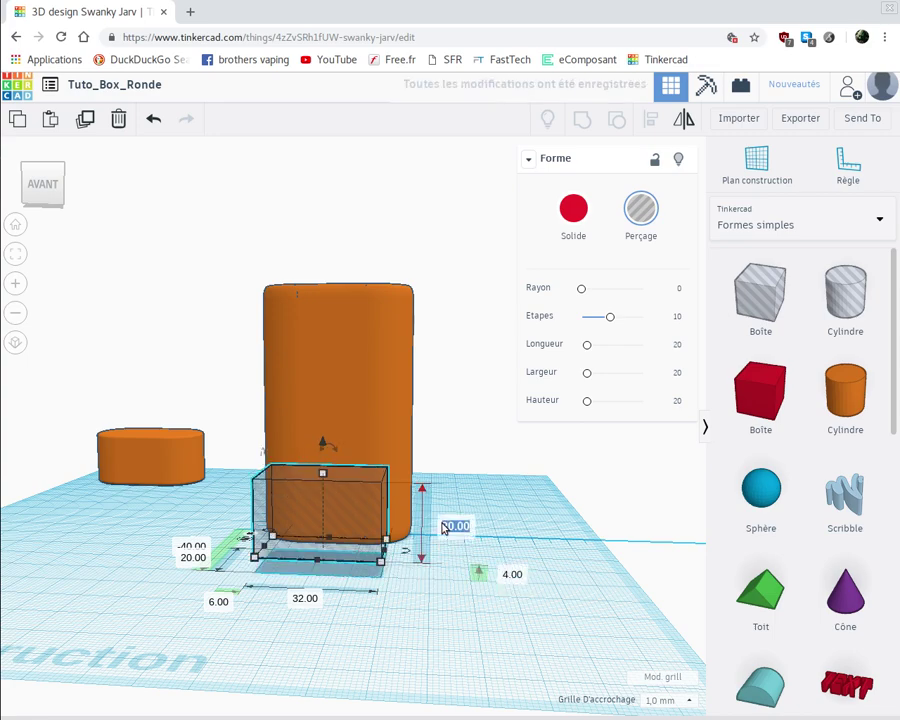
type("66")
key("Return")
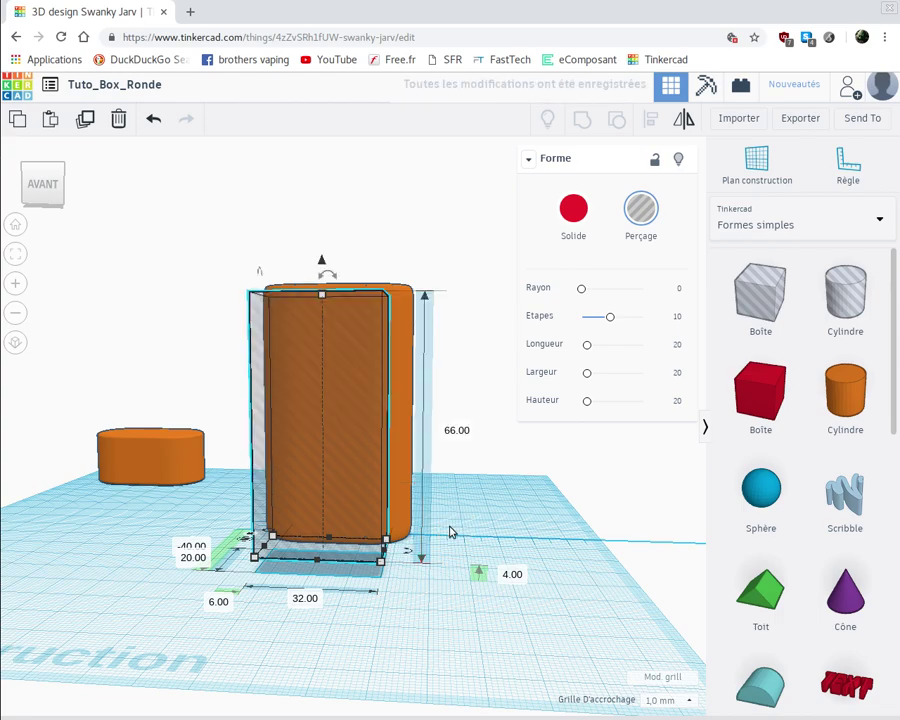
Step: Try depth offsets of 10 mm and -10 mm for the box hole to move it into the hollowed body
right_click_drag(384, 664, 395, 690)
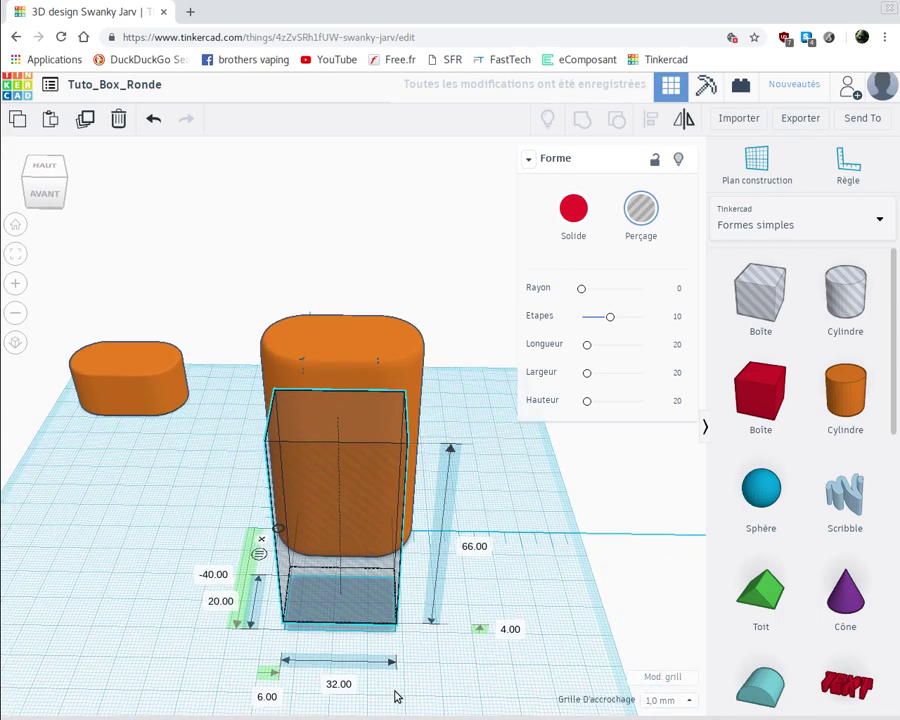
left_click(343, 619)
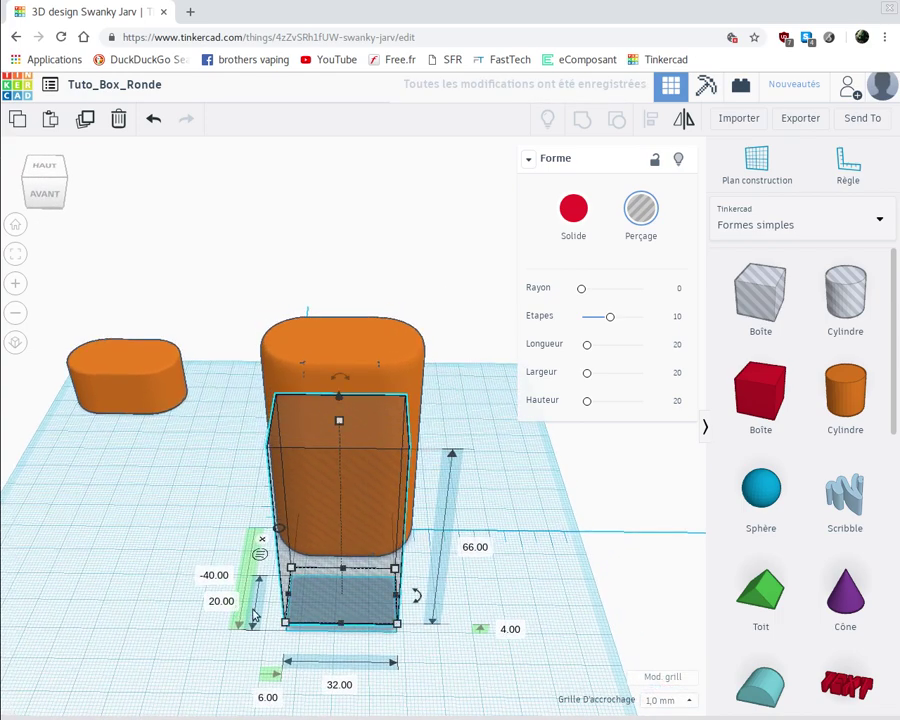
left_click(212, 575)
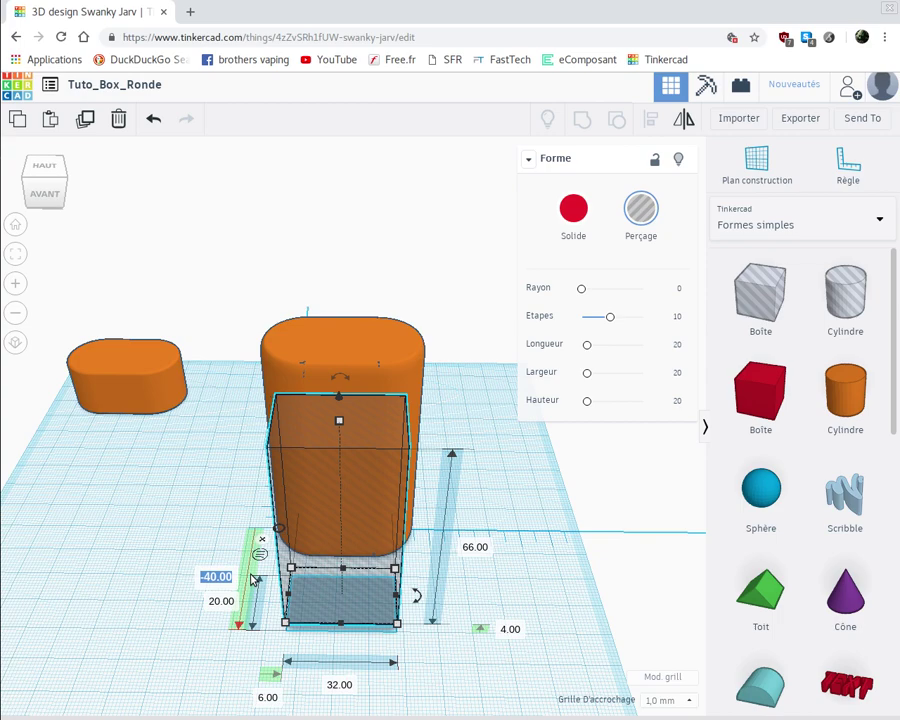
type("10")
key("Return")
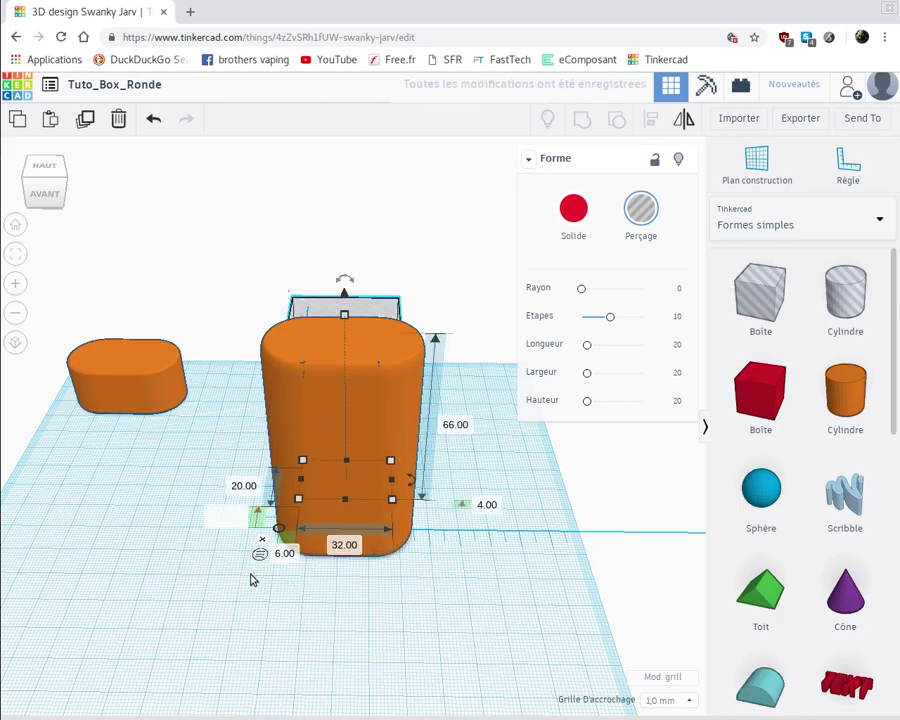
type("-")
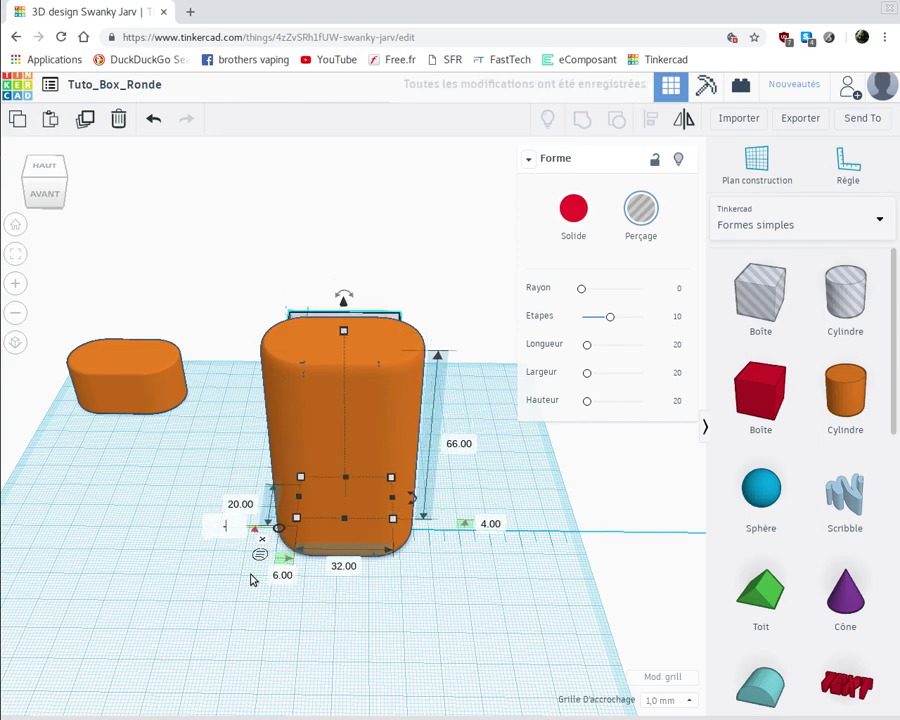
type("10")
key("Return")
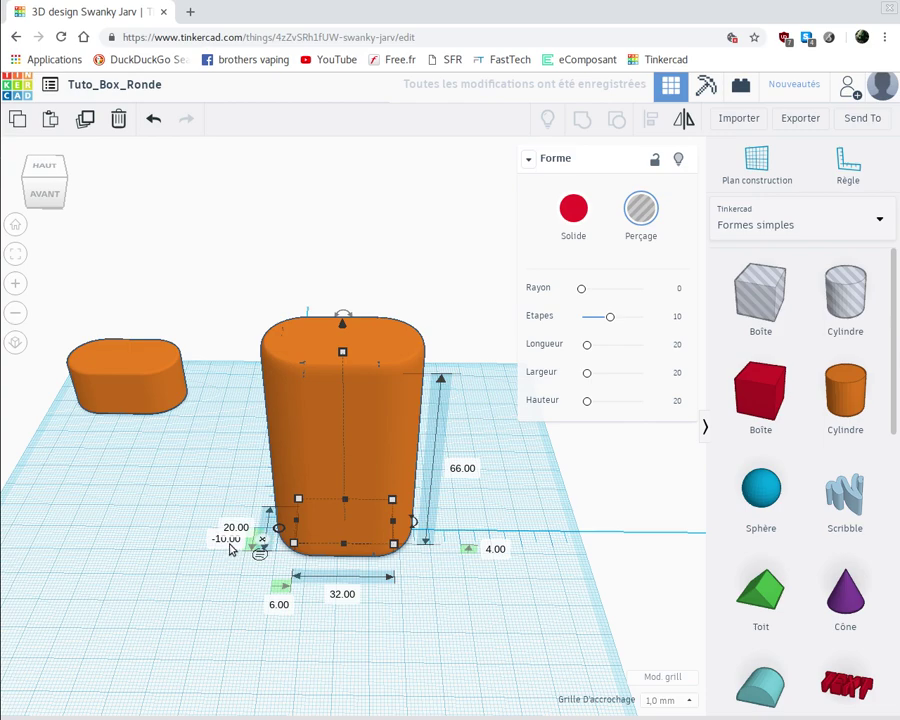
Step: Set the box hole's depth offset to -20 mm so it cuts only the body's front wall
left_click(228, 541)
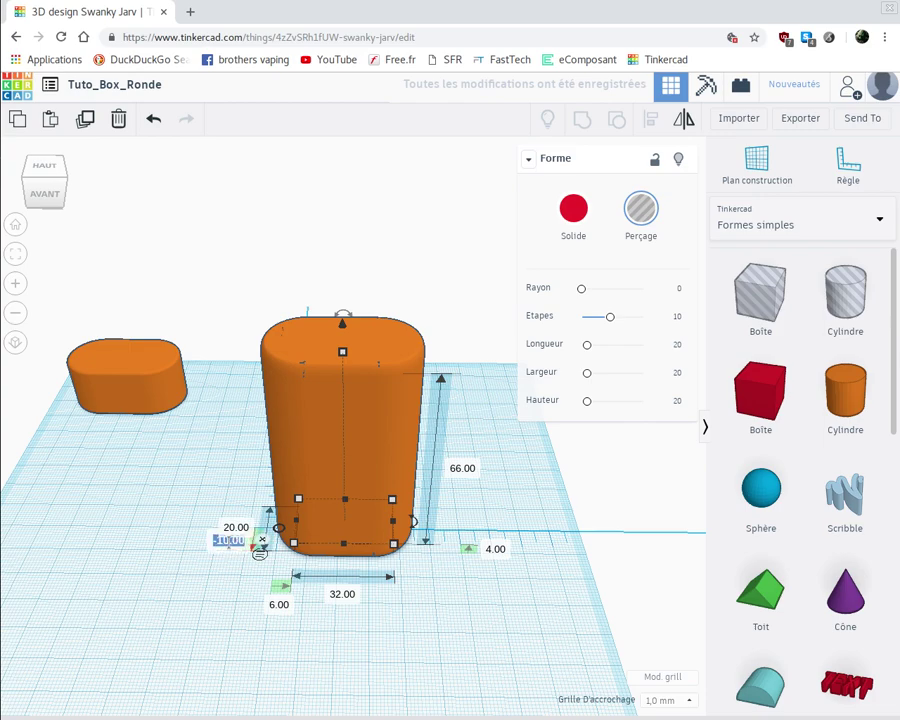
key("BackSpace")
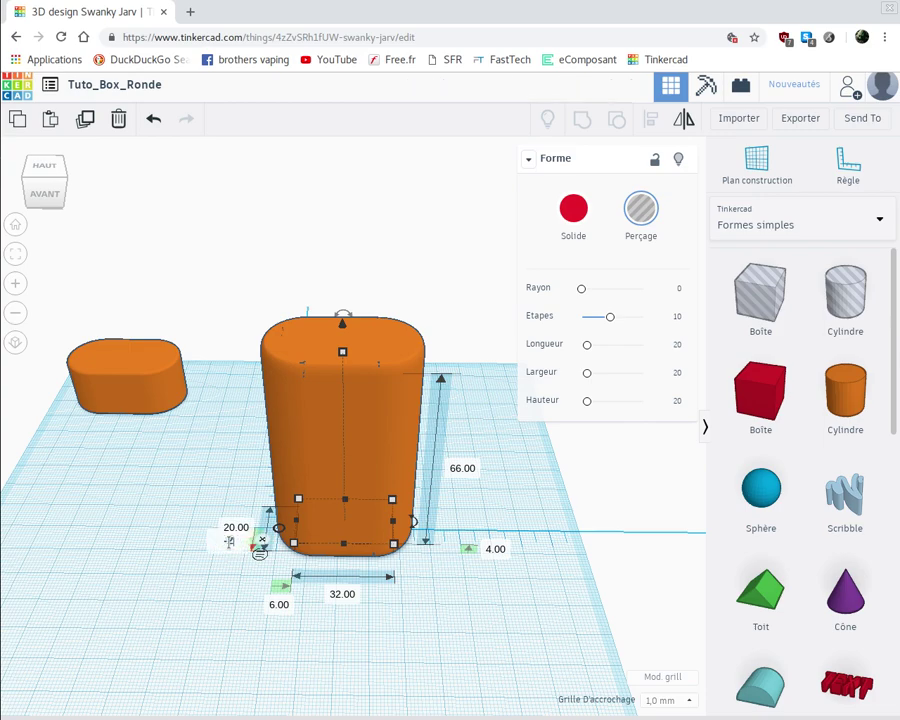
type("-2 20")
key("Return")
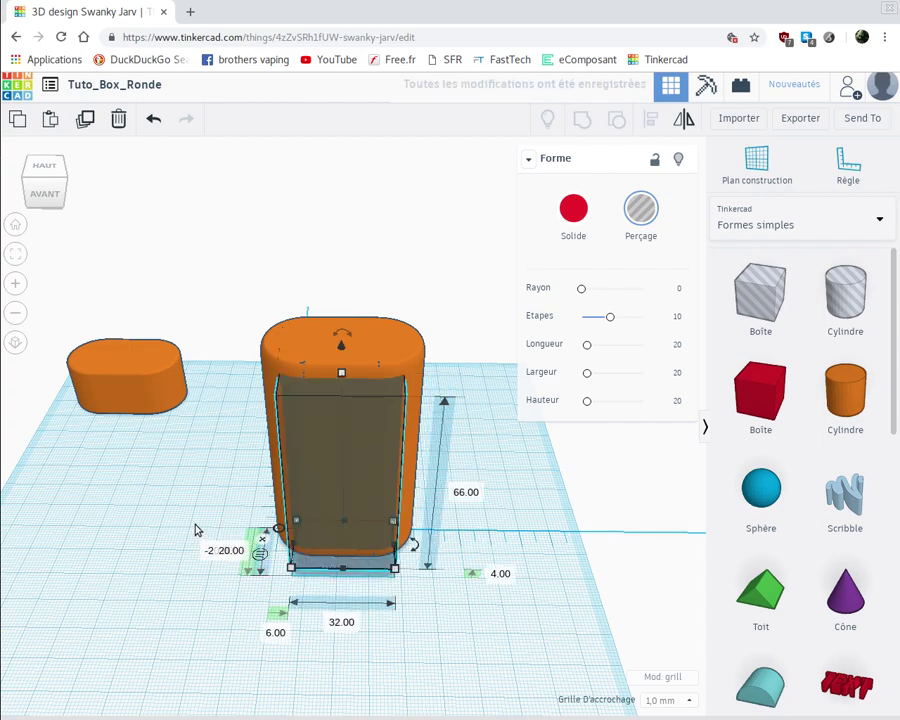
Step: Group the box hole with the tall hollowed body to cut the front opening
right_click_drag(193, 512, 250, 523)
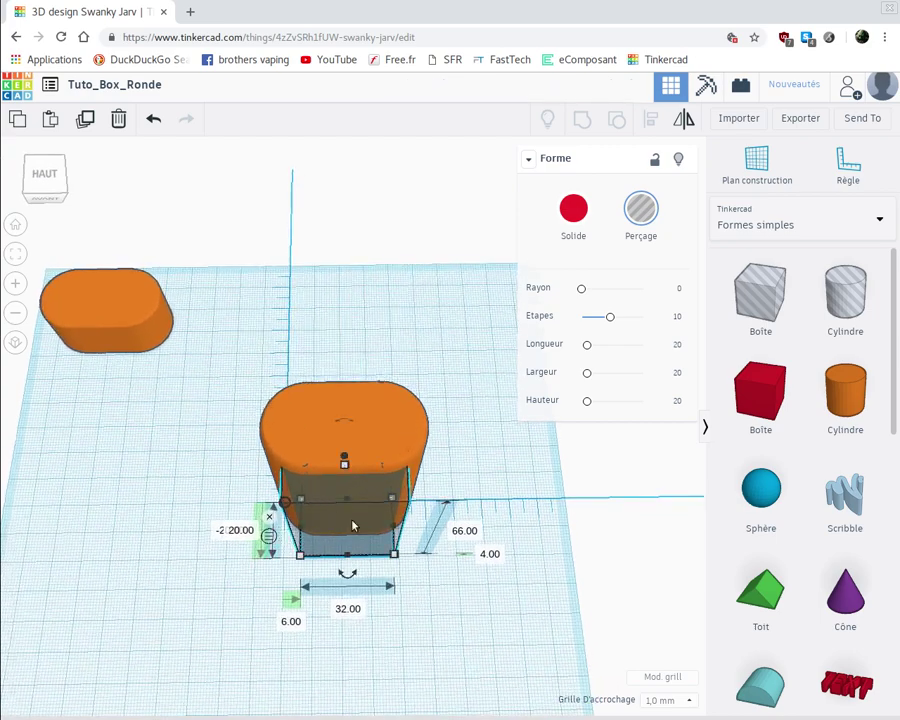
left_click(268, 432, "shift")
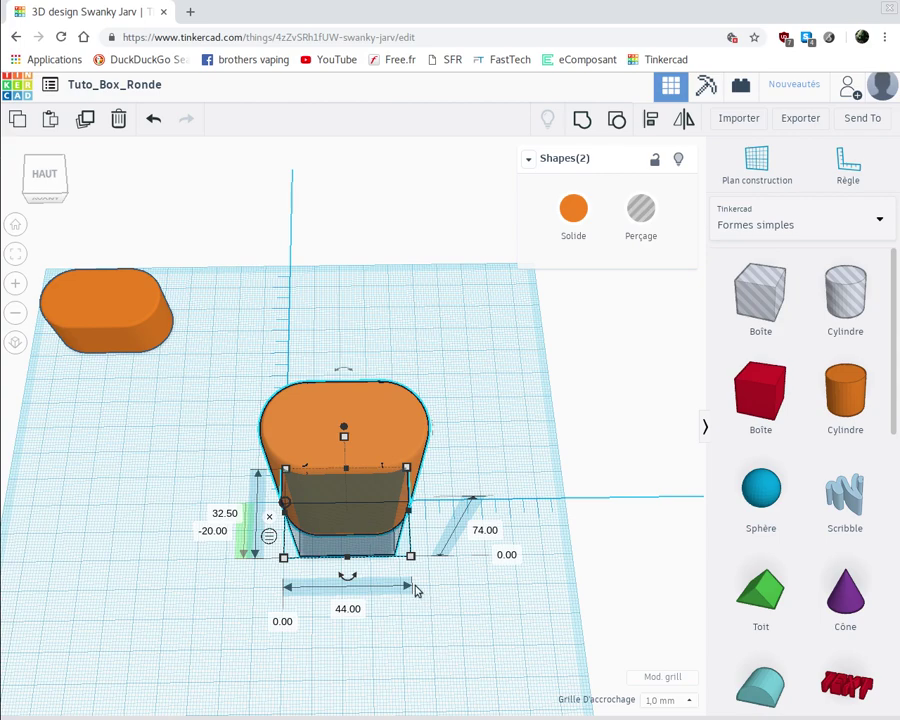
right_click_drag(416, 589, 465, 580)
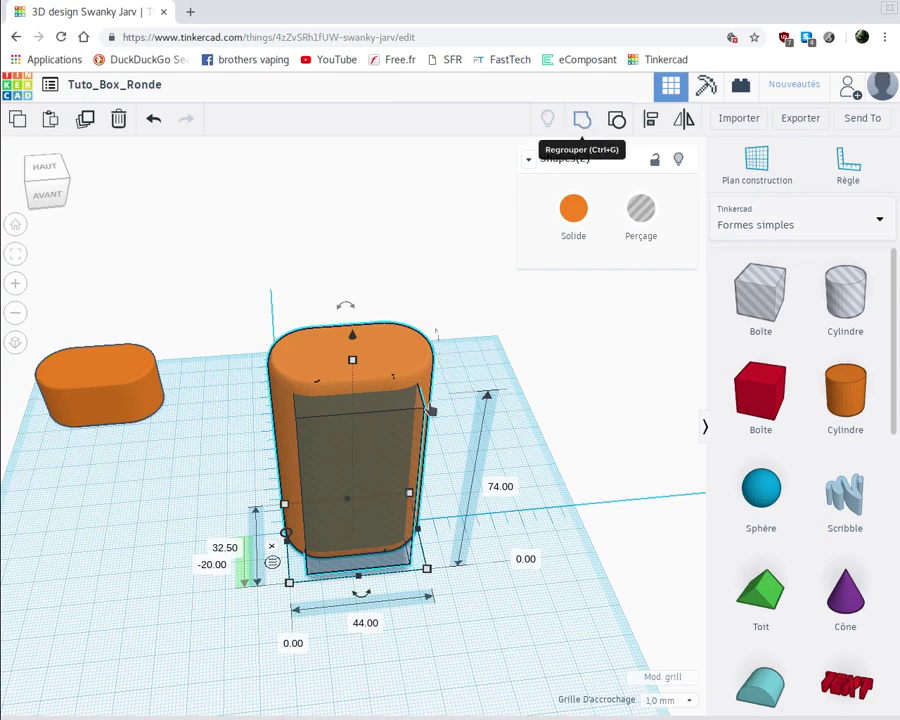
key("ctrl+g")
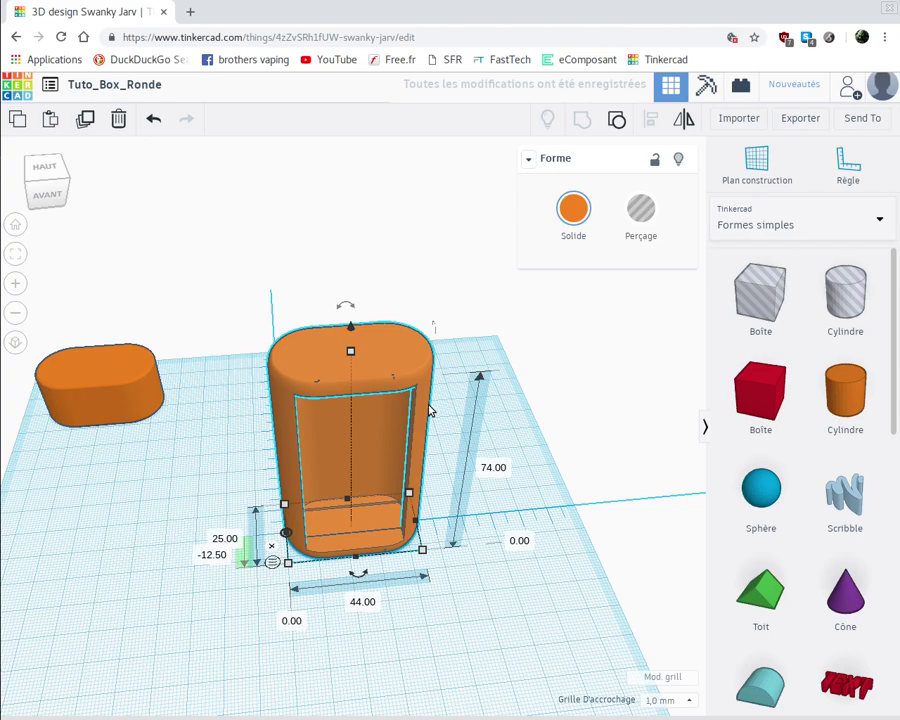
Step: Examine the front opening and the interior of the tall body from below and close up
right_click_drag(448, 680, 426, 474)
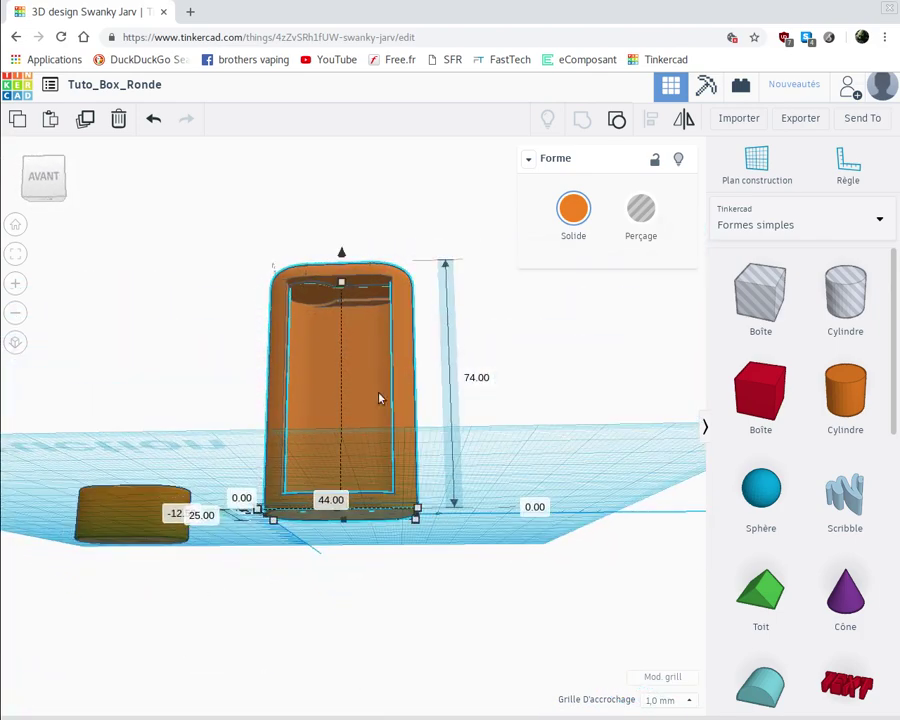
right_click_drag(536, 438, 577, 534)
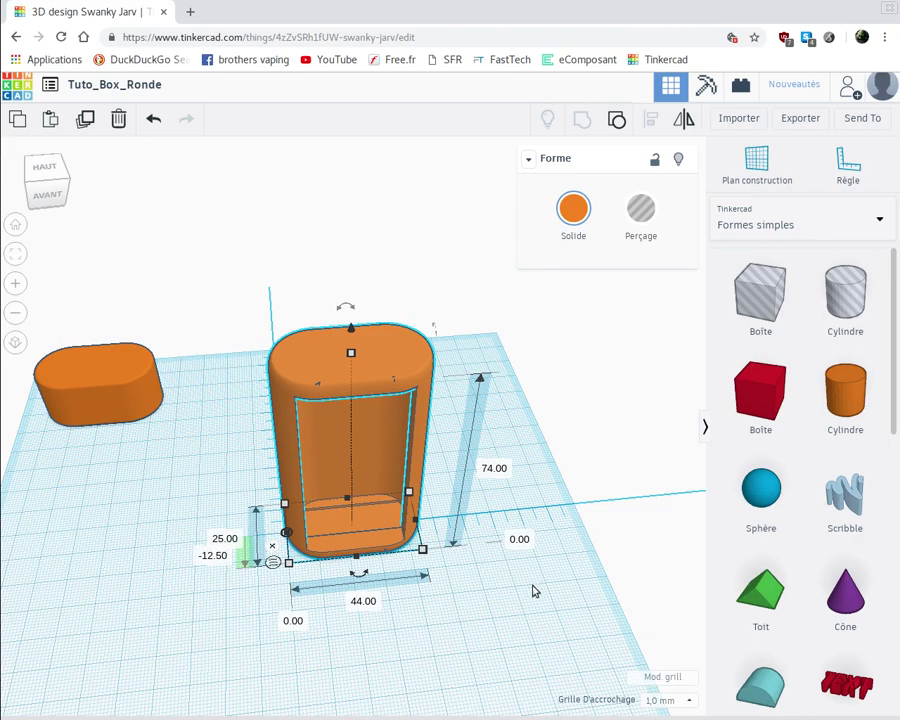
right_click_drag(466, 616, 447, 616)
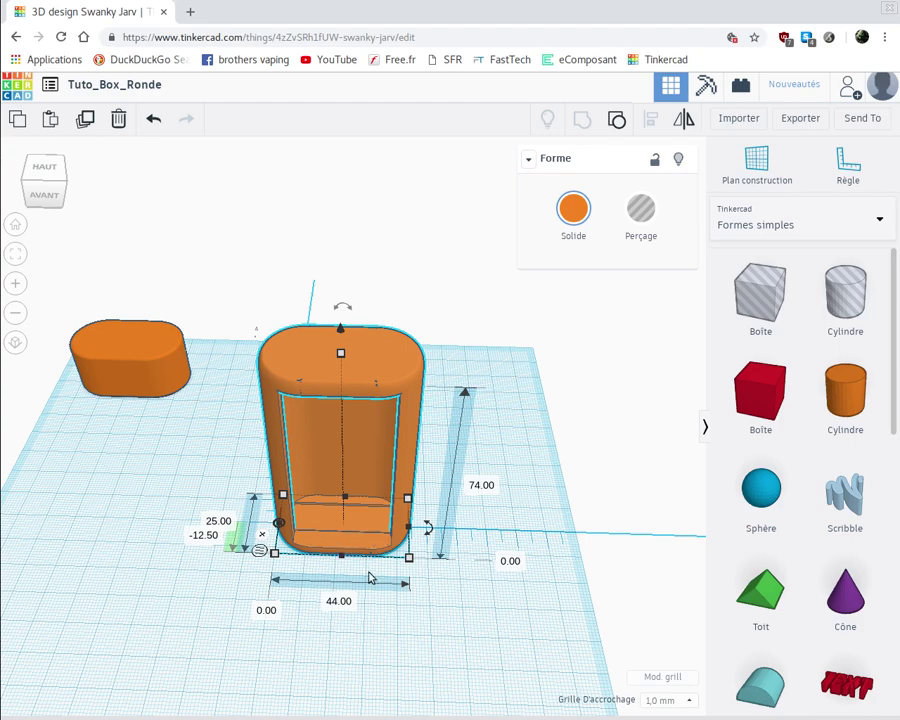
scroll(369, 578, "up", 5)
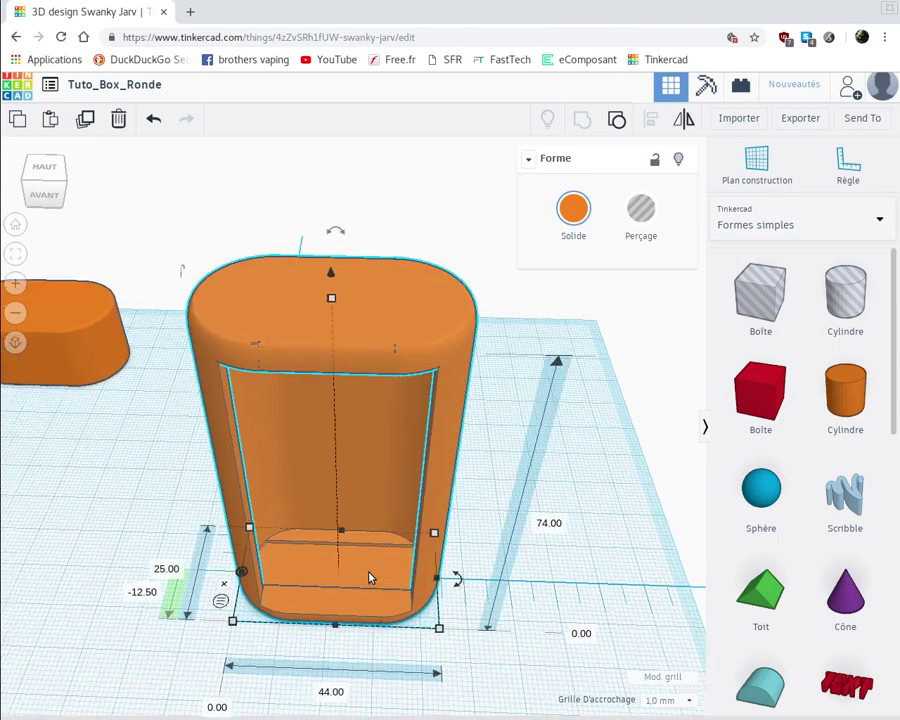
scroll(350, 600, "up", 3)
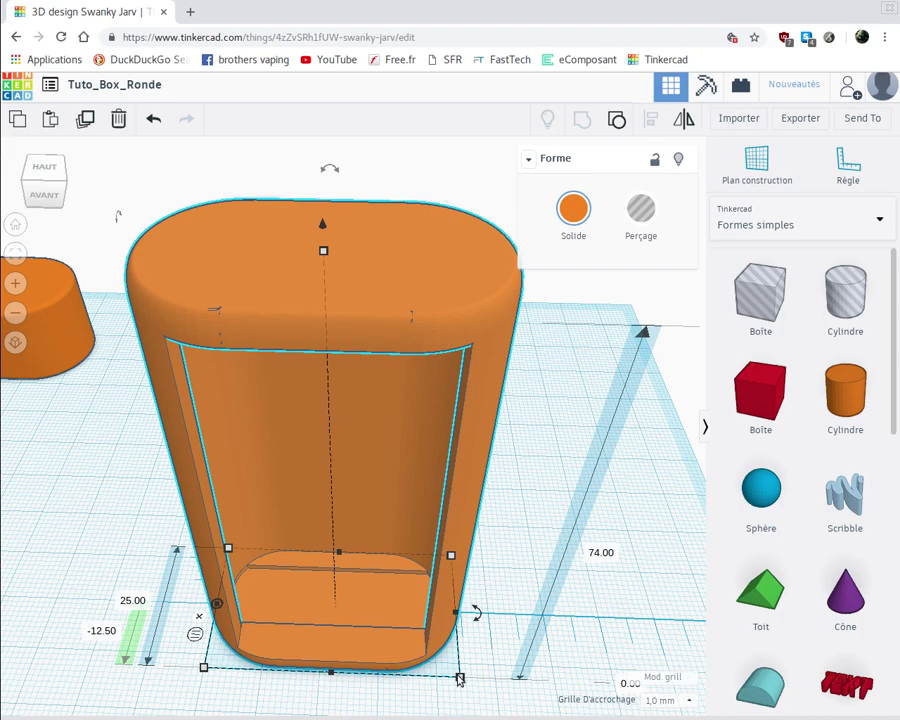
scroll(462, 672, "down", 3)
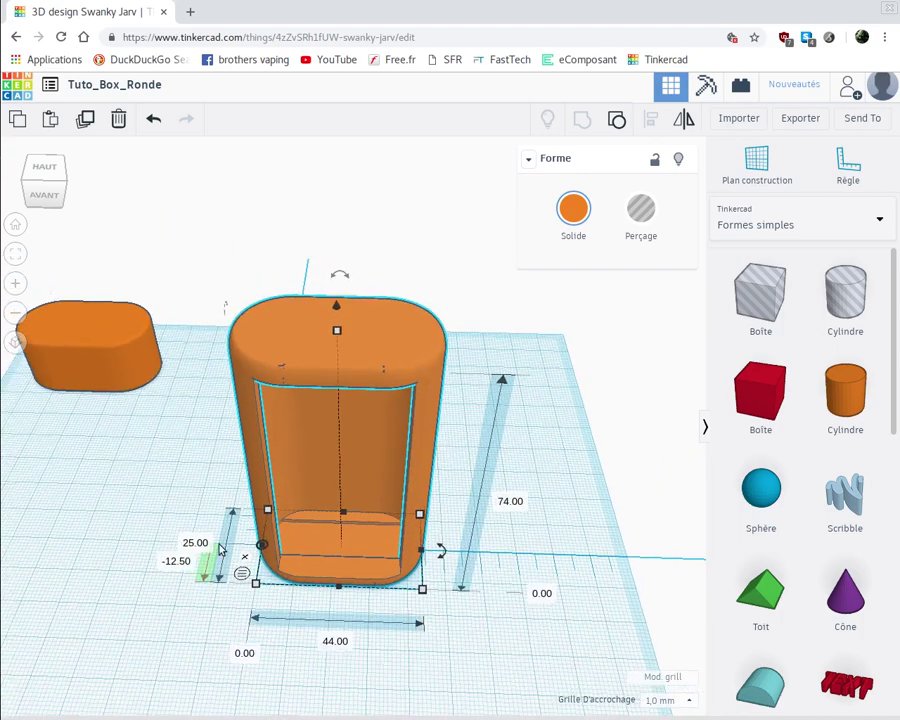
Step: Duplicate the short orange rounded body, place the copy in front of the original at -92 mm across, and select the tall hollowed body
left_click(83, 356)
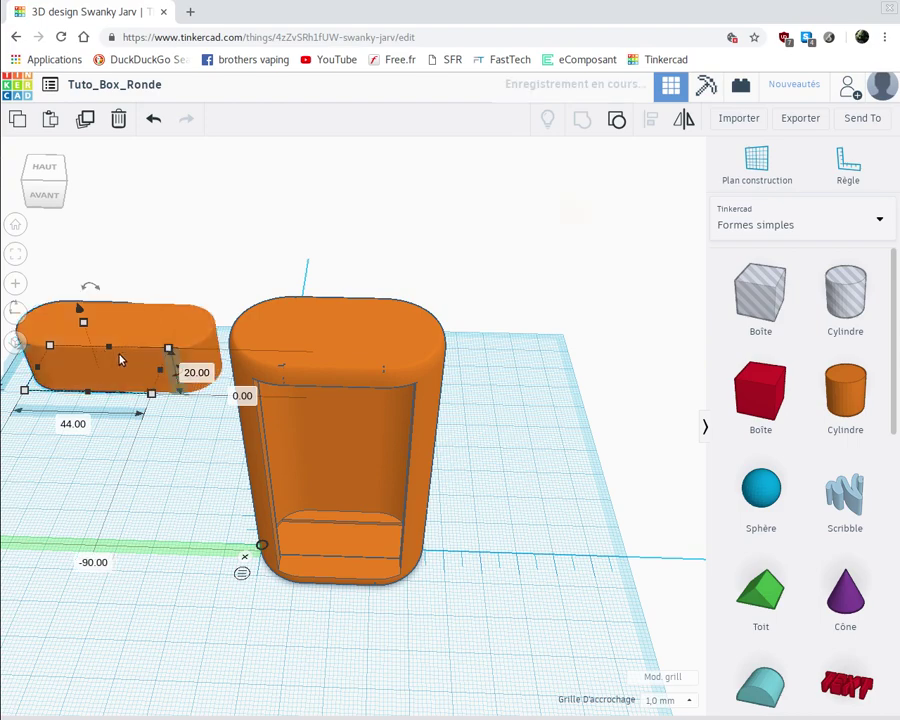
left_click_drag(99, 358, 447, 605)
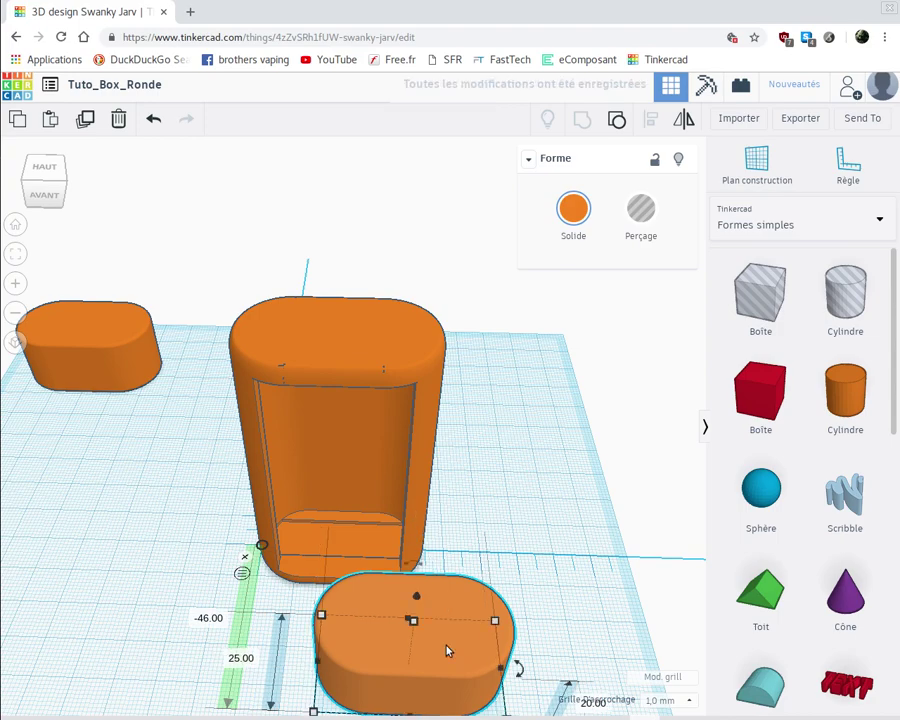
left_click_drag(447, 651, 68, 382)
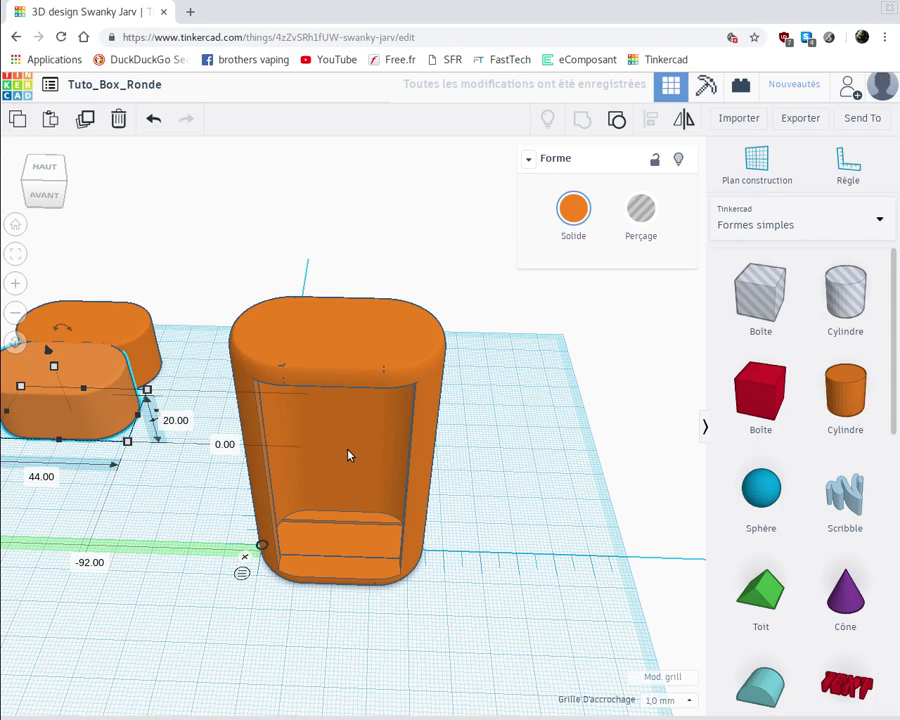
left_click(345, 351)
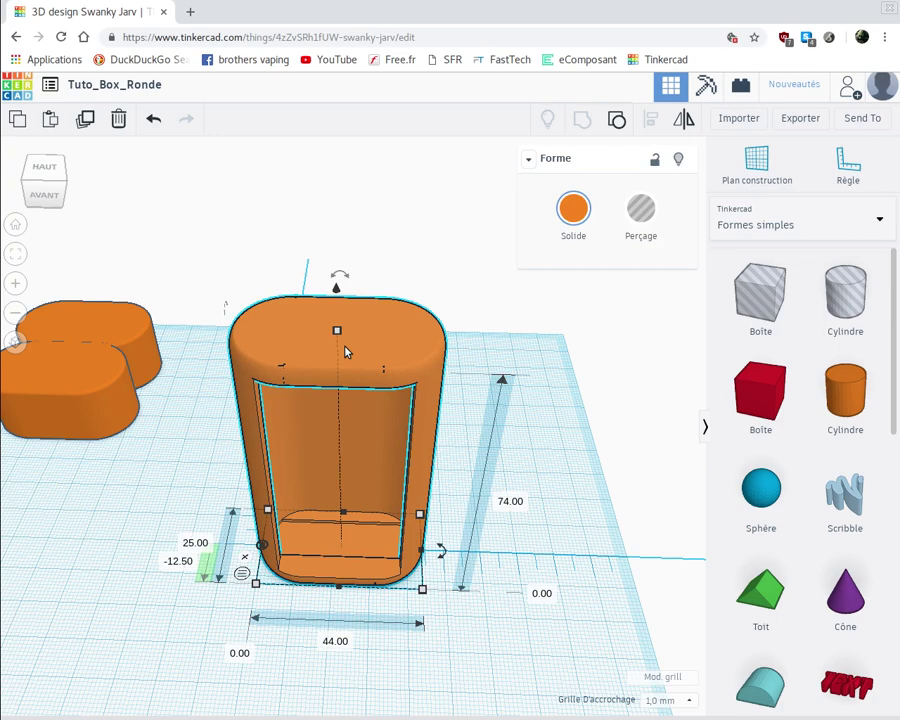
Step: Duplicate the tall hollowed body and move one of the two to an across offset of -75 mm
key("ctrl+v")
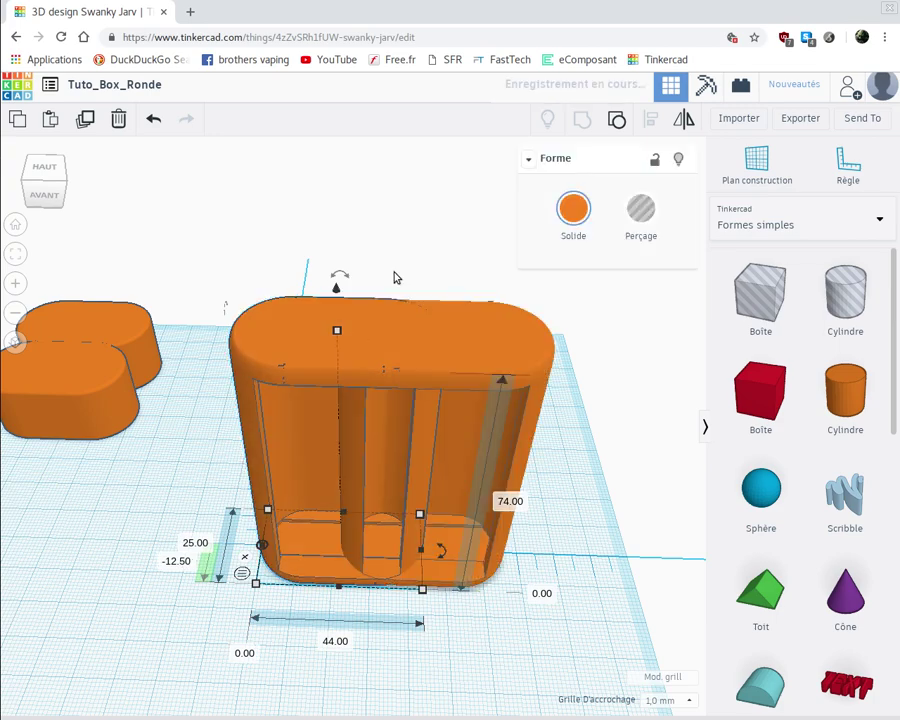
left_click_drag(172, 357, 14, 340)
left_click_drag(127, 343, 25, 328)
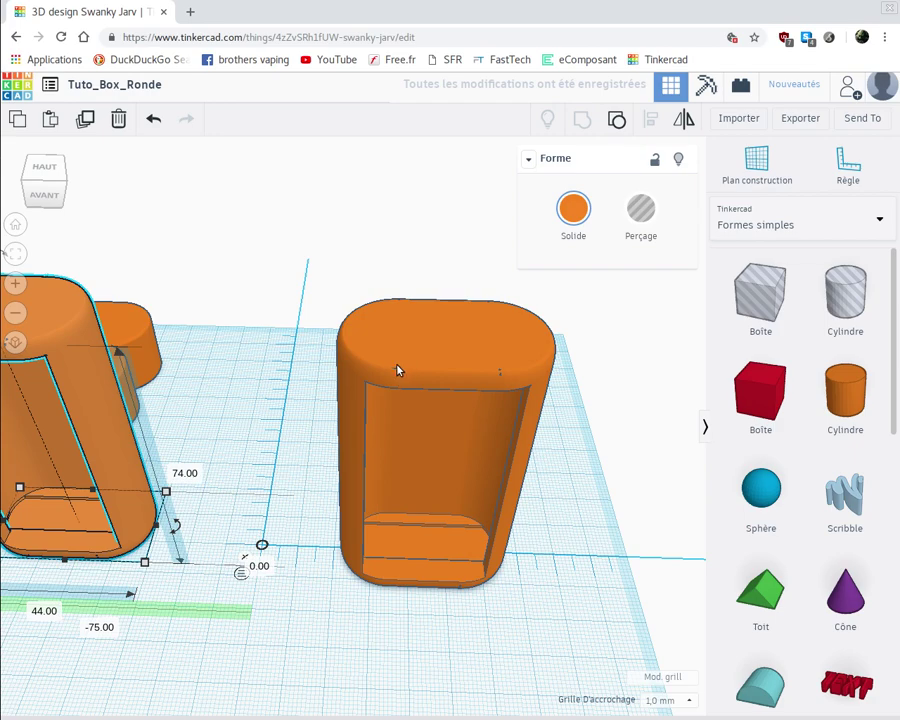
Step: Move the other tall hollowed body to the ruler origin, with an across offset of 0 mm and a depth offset of -12.5 mm
left_click_drag(397, 366, 364, 364)
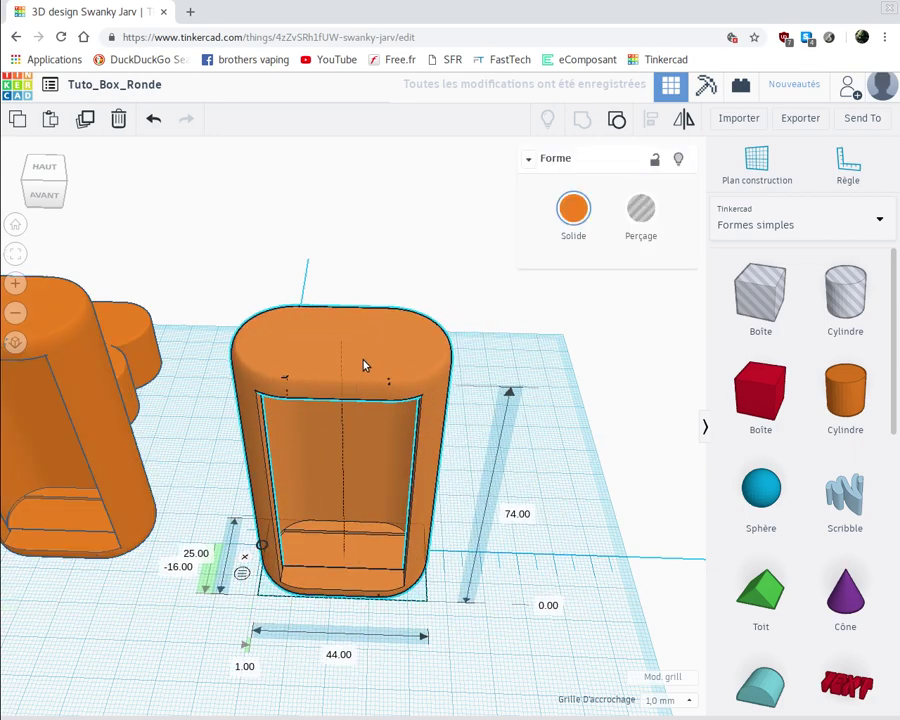
left_click(247, 667)
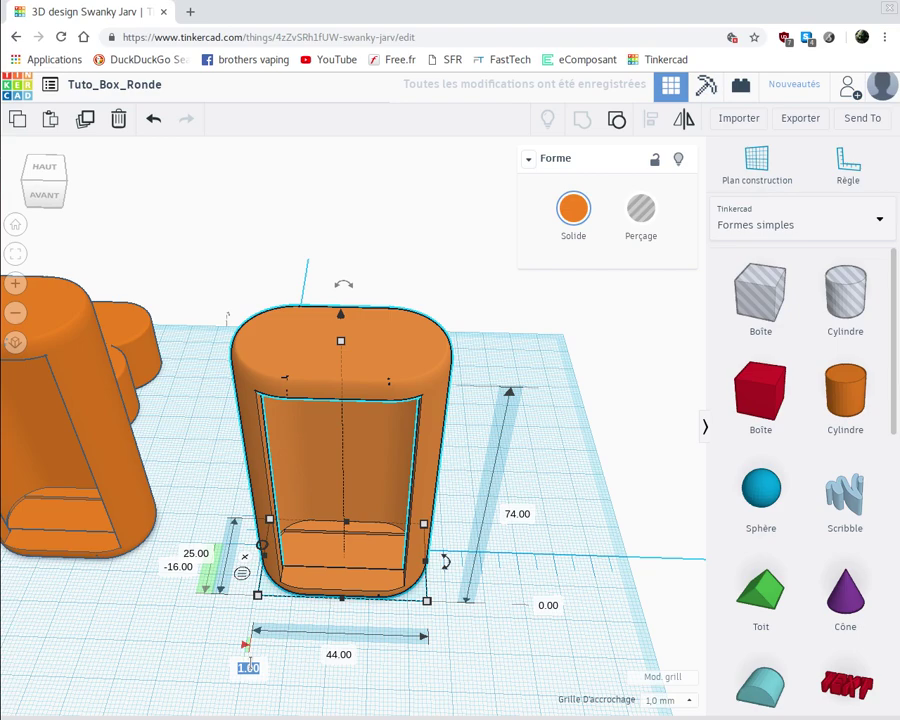
type("0")
key("Return")
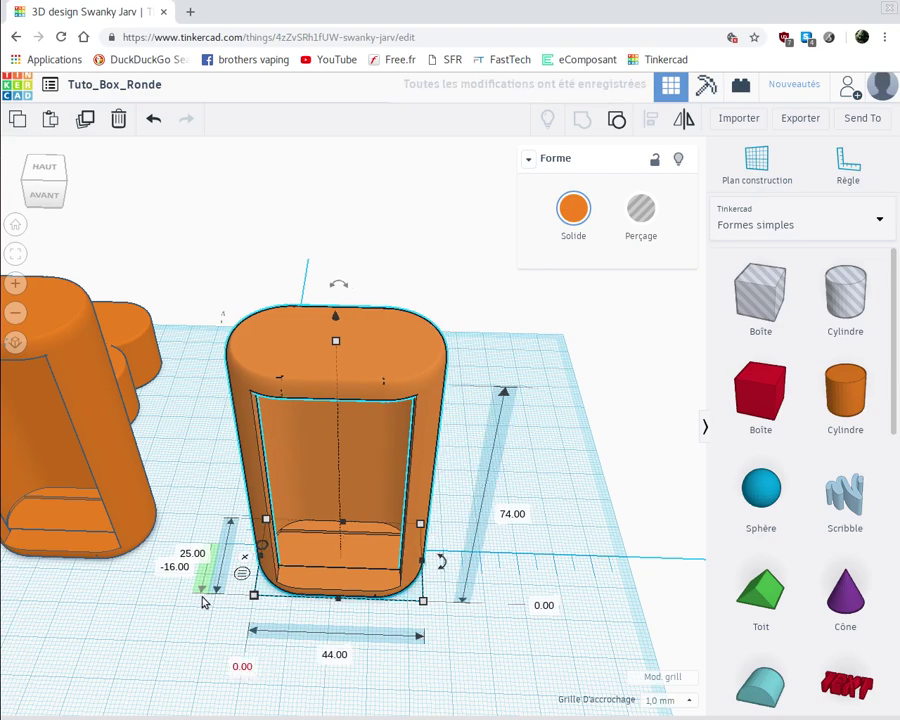
left_click(176, 567)
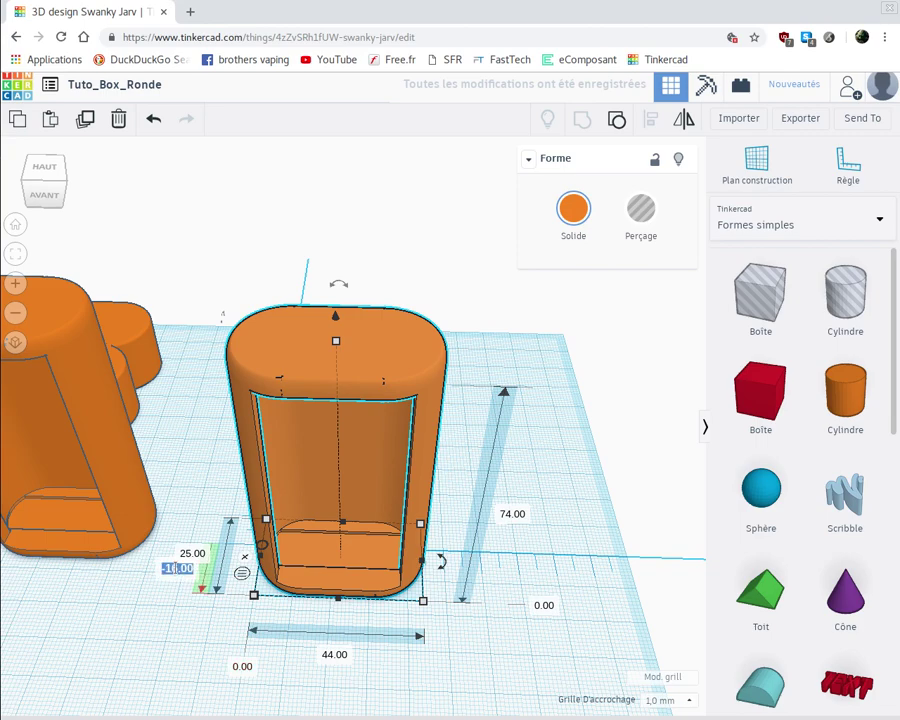
key("BackSpace")
type("-12.5")
key("Return")
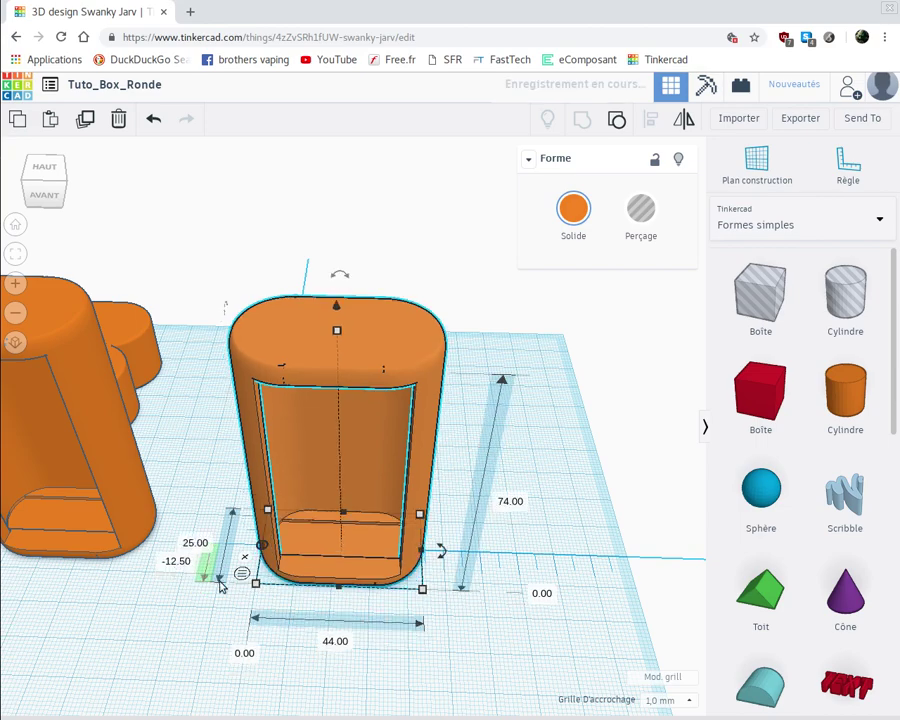
left_click(562, 669)
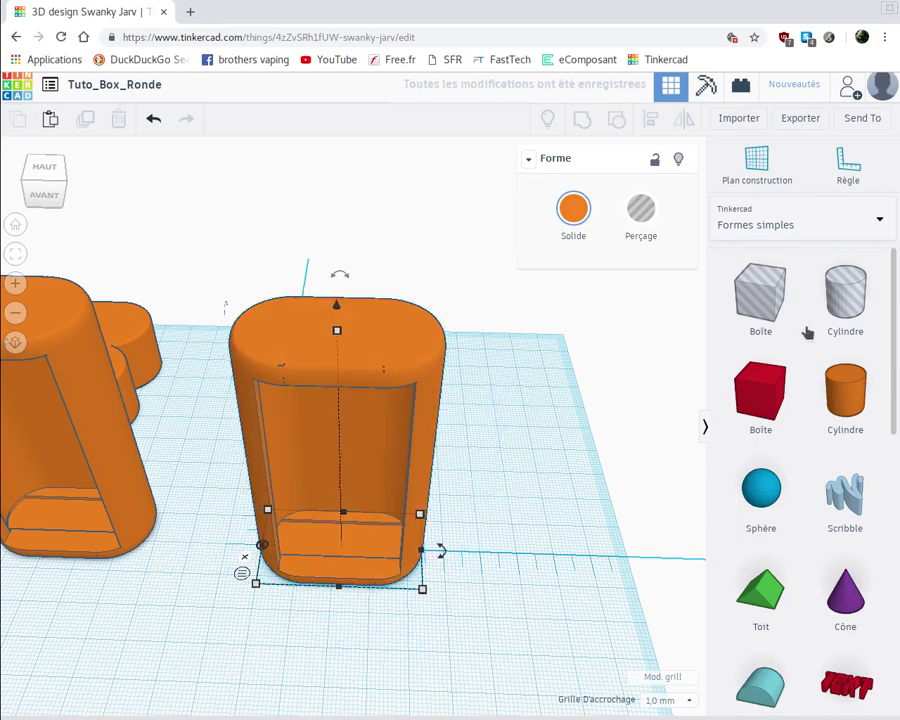
Step: Add a box hole under the tall body at the ruler, 4 mm high and about 62 by 26 mm, covering its whole base
left_click_drag(765, 297, 263, 543)
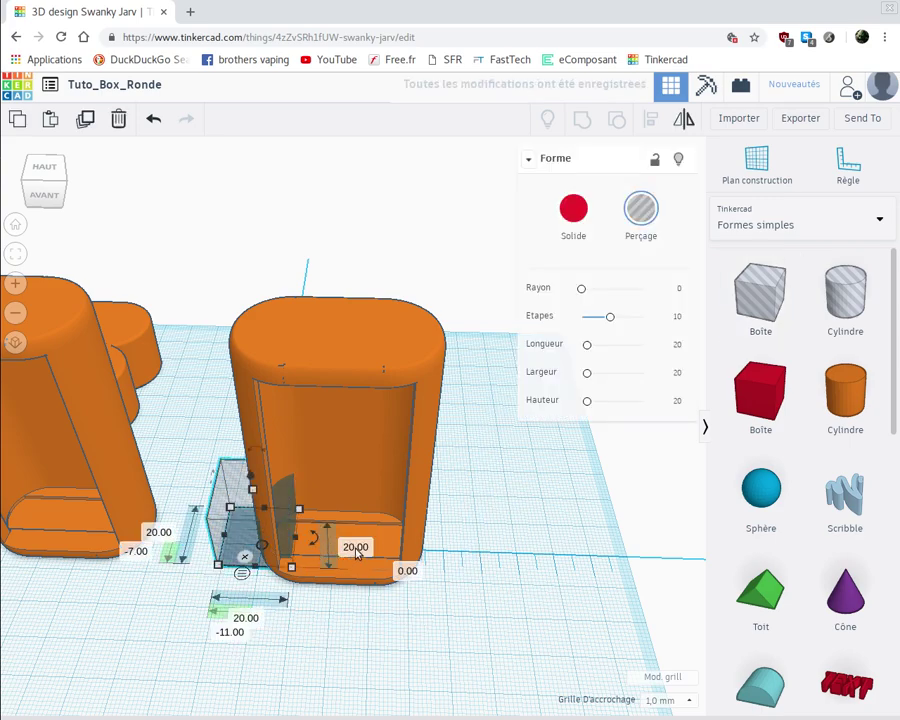
left_click(355, 547)
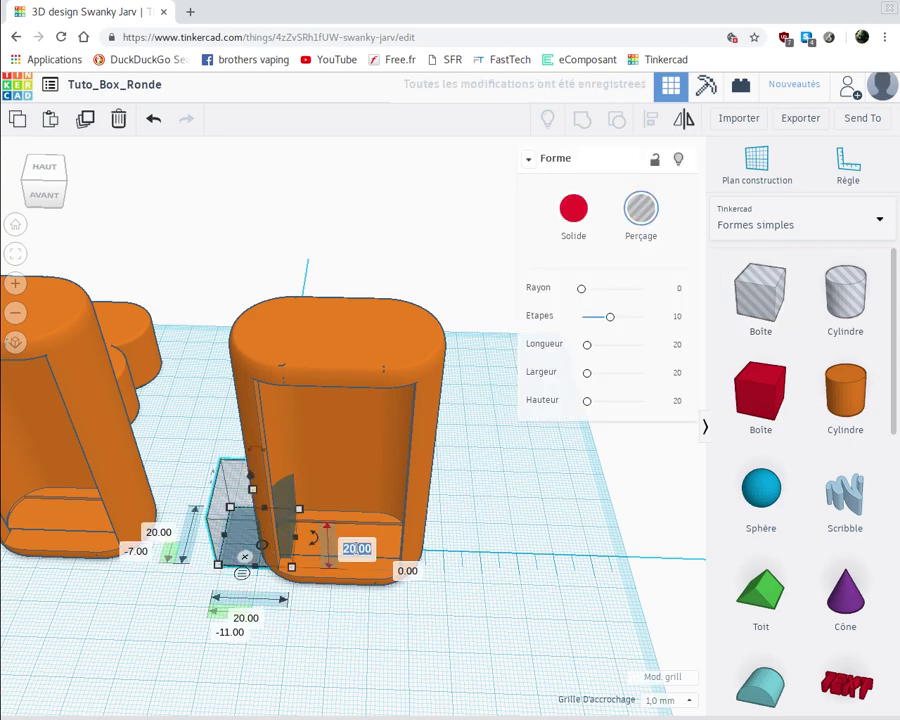
type("4")
key("Return")
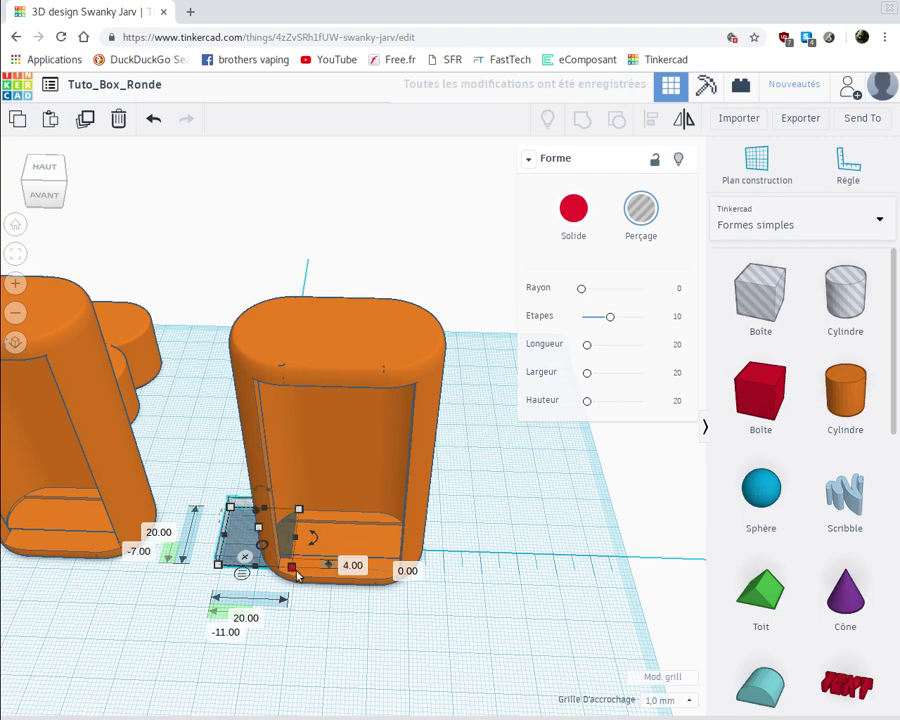
left_click_drag(296, 573, 449, 597)
right_click_drag(290, 410, 263, 597)
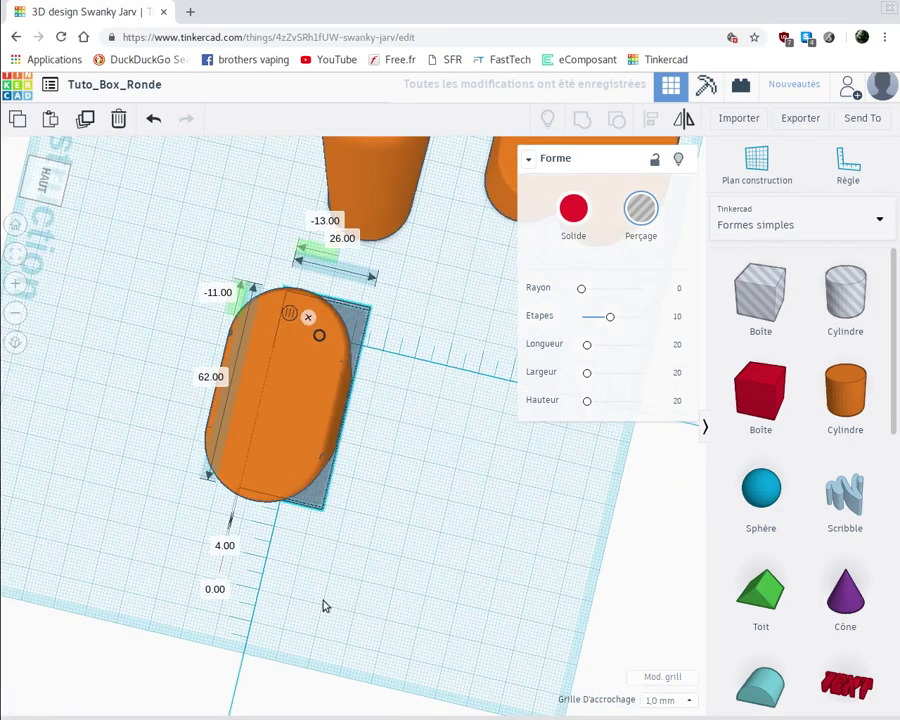
right_click_drag(323, 606, 256, 505)
right_click_drag(321, 563, 440, 567)
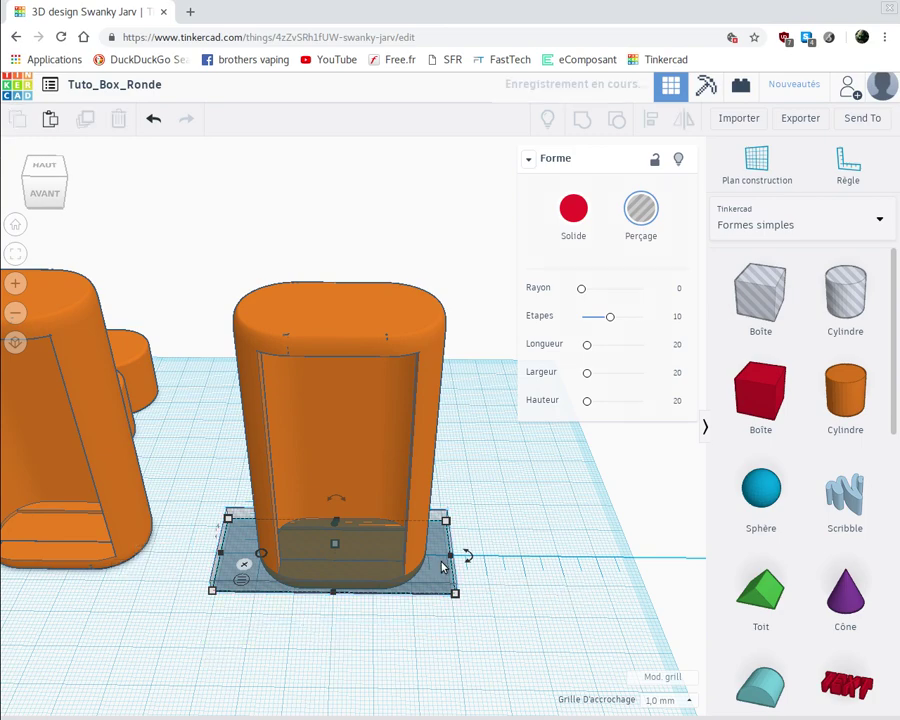
Step: Duplicate the flat box hole, raise the copy to 70 mm, and place it over the tall body's top at about -2 mm across
left_click_drag(440, 567, 497, 558)
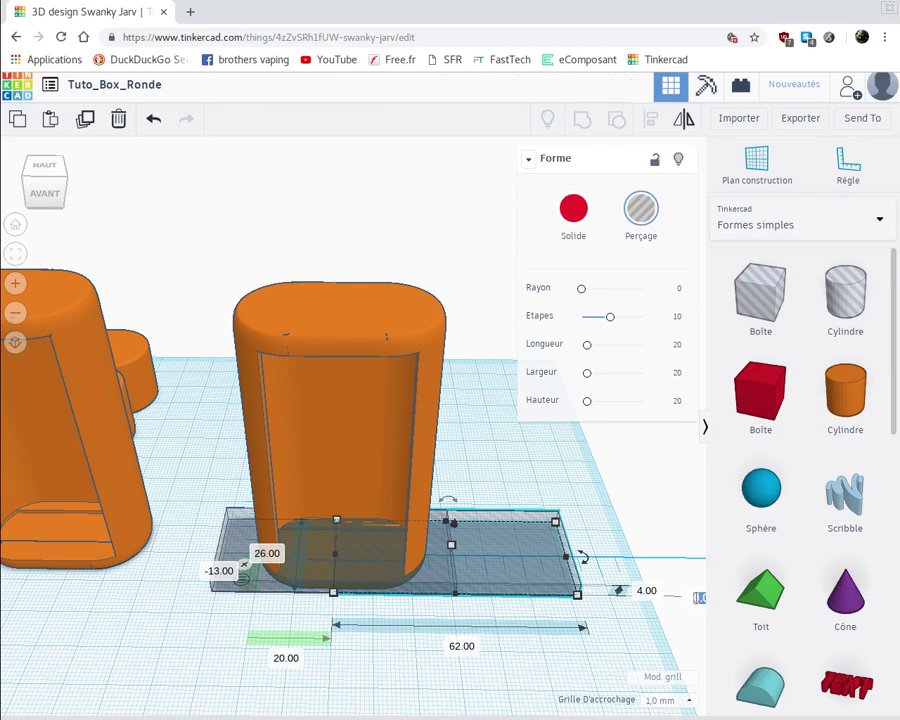
key("Return")
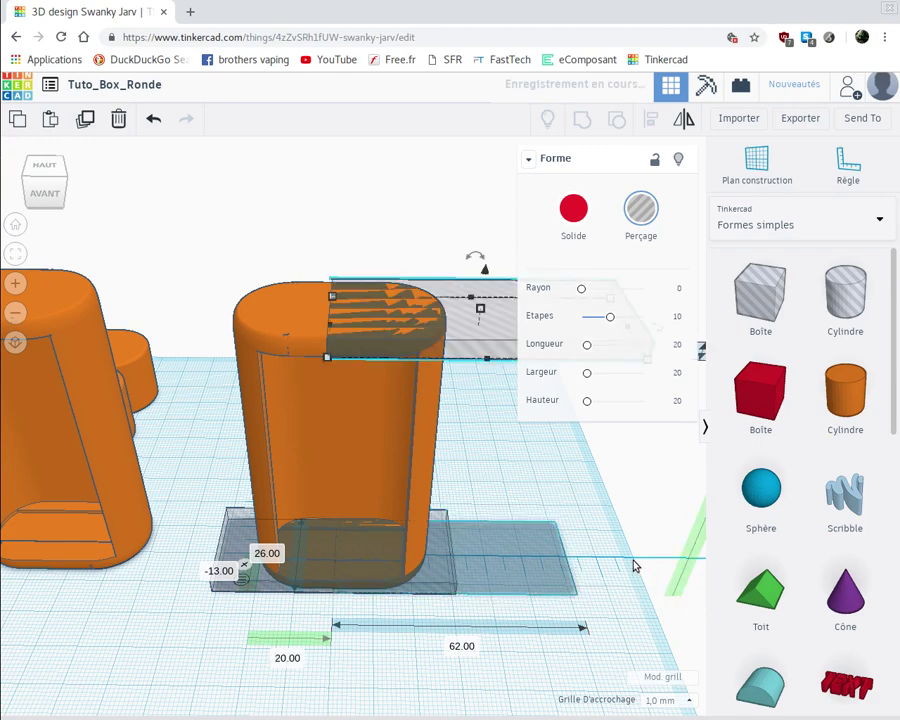
left_click_drag(447, 328, 383, 326)
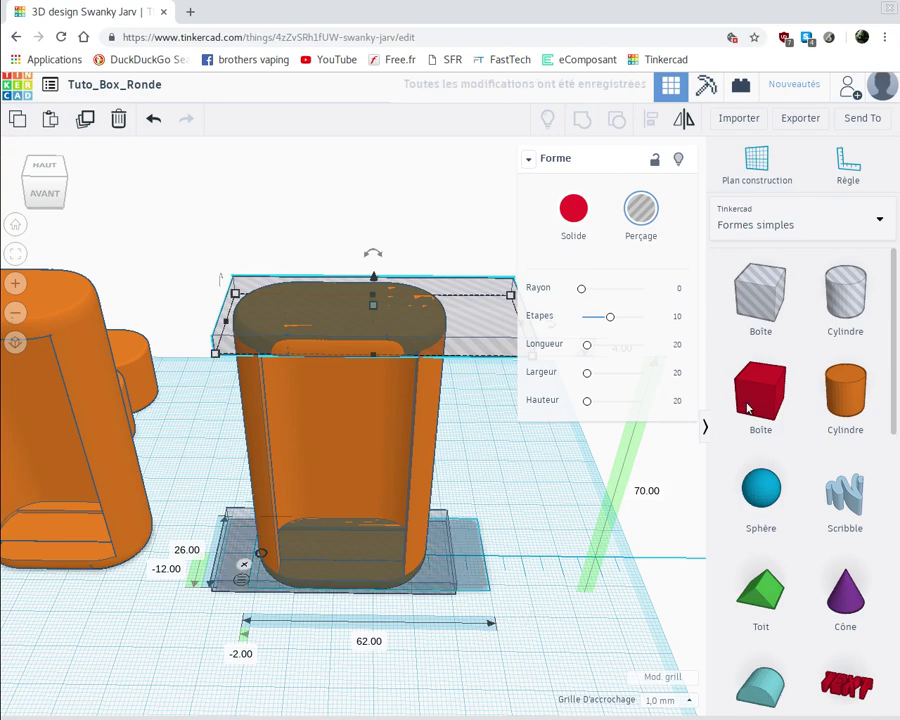
Step: Add a box hole about 71 by 14 mm and 75 mm high over the front half of the tall body
left_click_drag(762, 297, 484, 590)
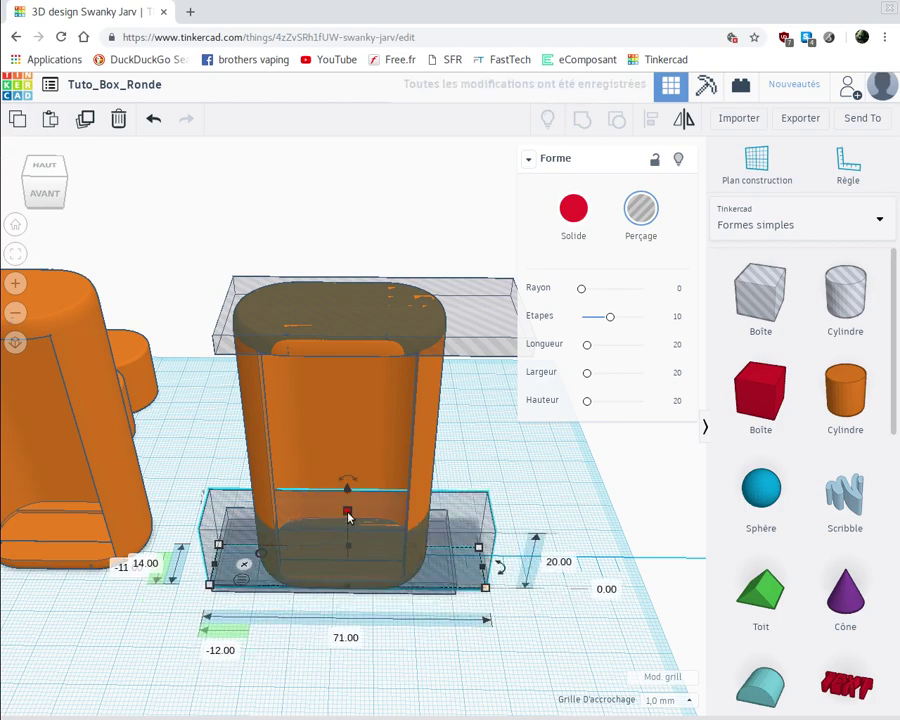
left_click_drag(347, 513, 362, 319)
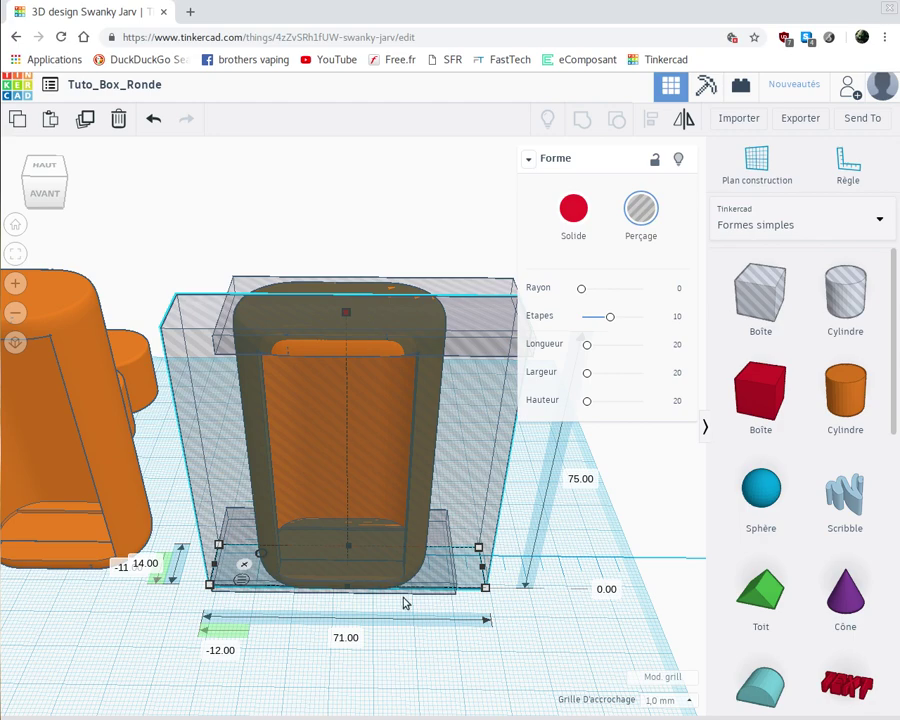
right_click_drag(532, 629, 551, 695)
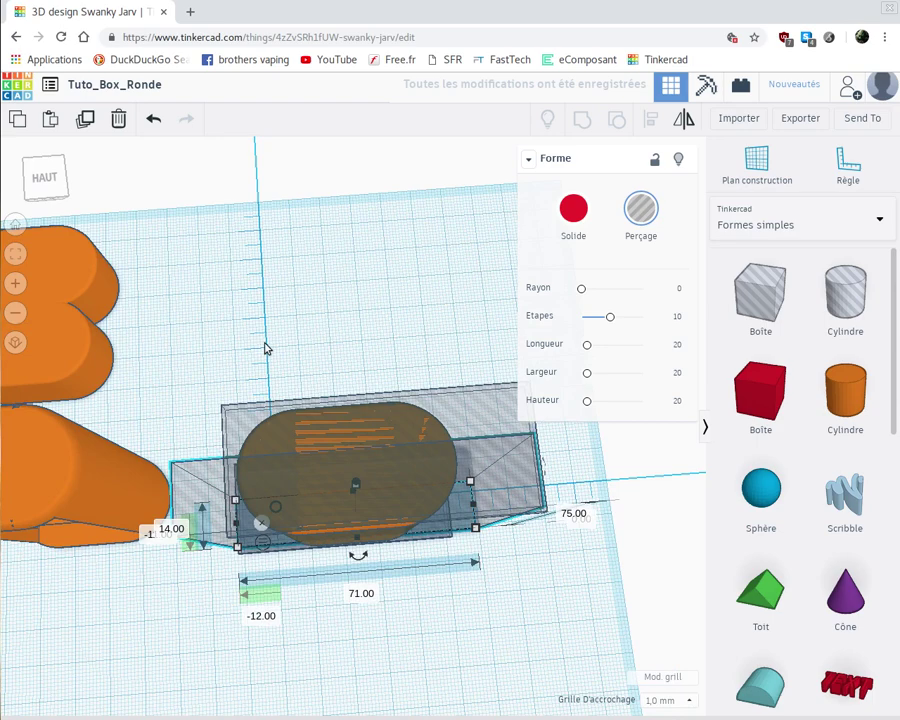
Step: Try to group the three box holes with the tall body to cut away its base, top and front
left_click_drag(265, 348, 397, 546)
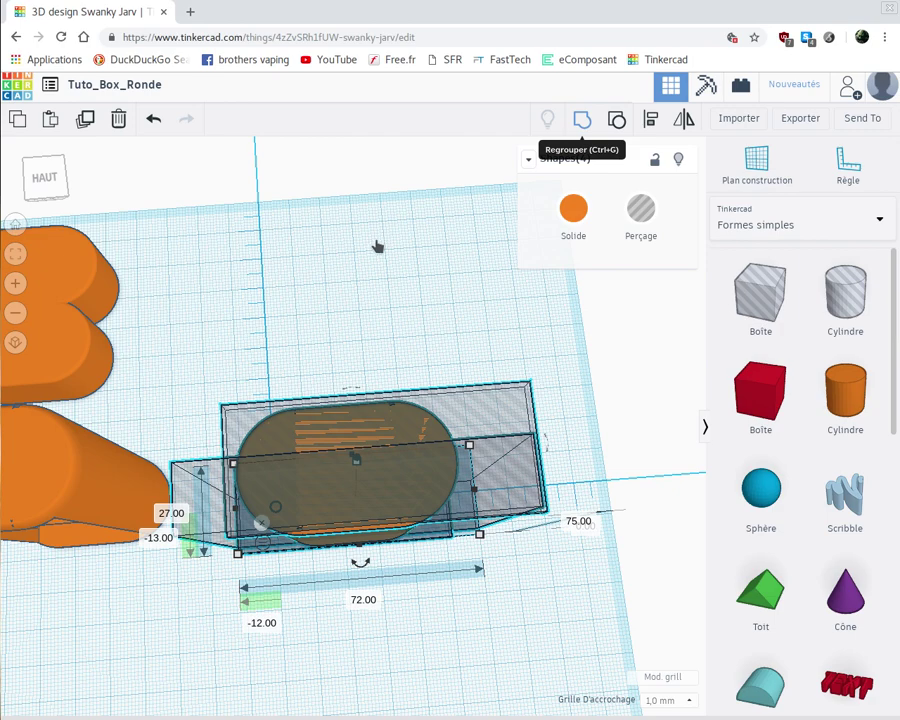
key("ctrl+g")
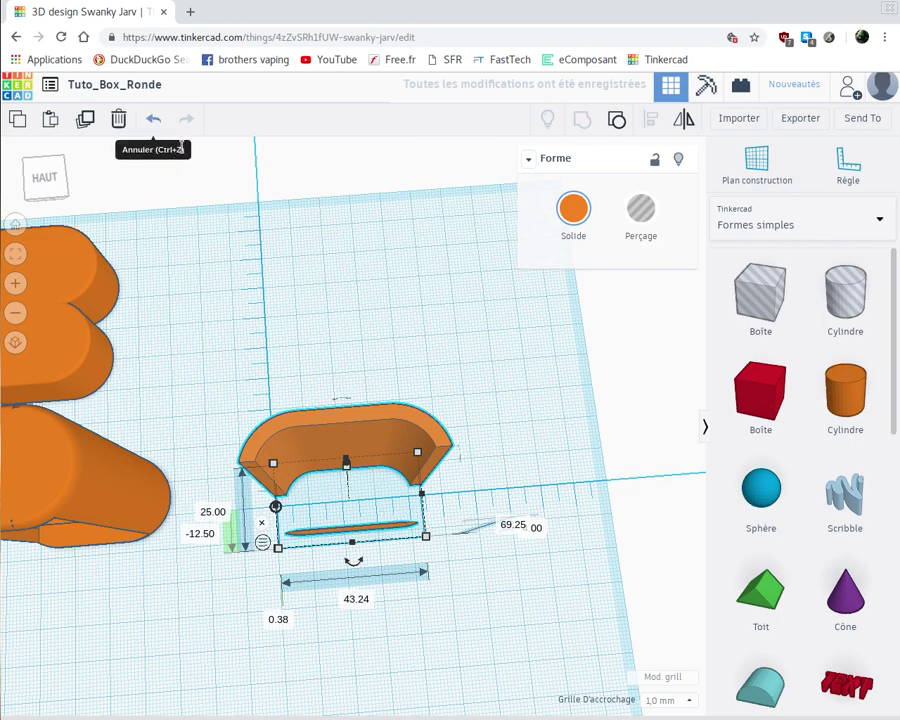
left_click(153, 119)
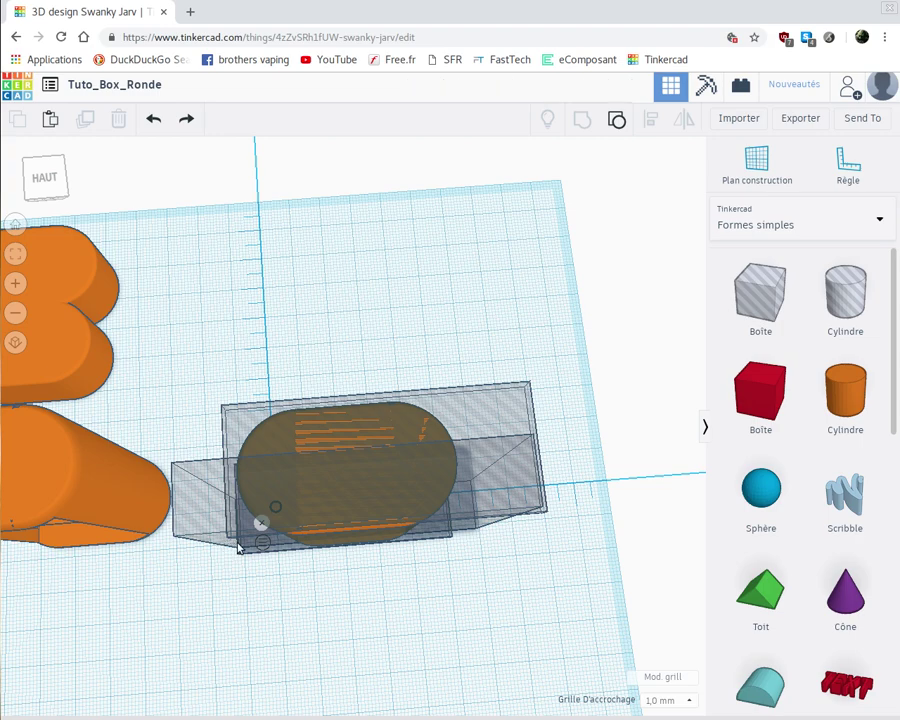
Step: Extend the front box hole forward to a depth of 18 mm, and group all three box holes with the tall body
left_click(290, 549)
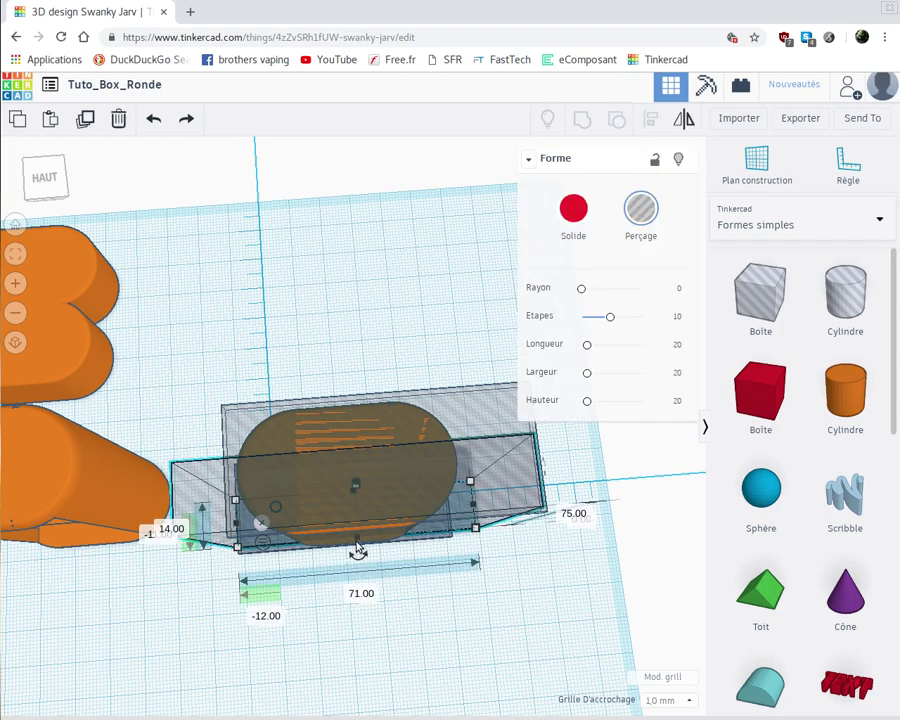
left_click_drag(358, 547, 361, 557)
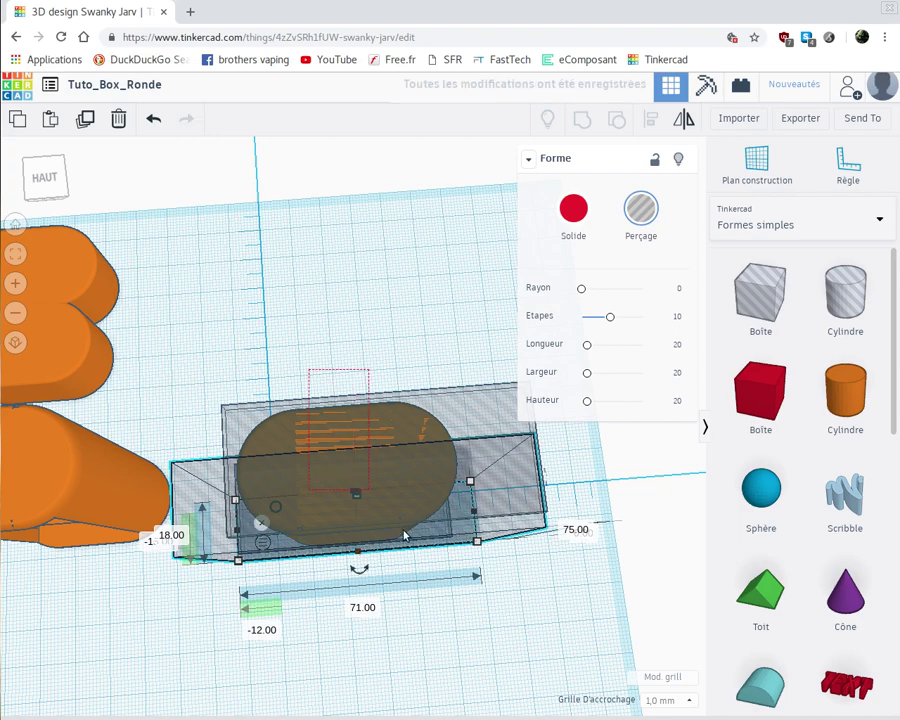
left_click_drag(373, 490, 374, 492)
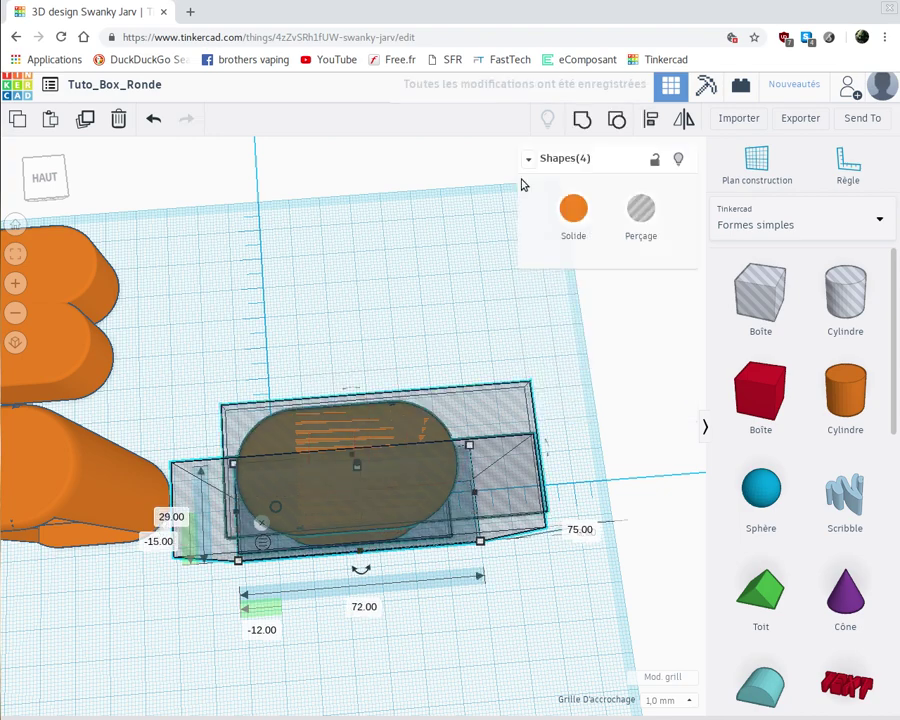
left_click(581, 119)
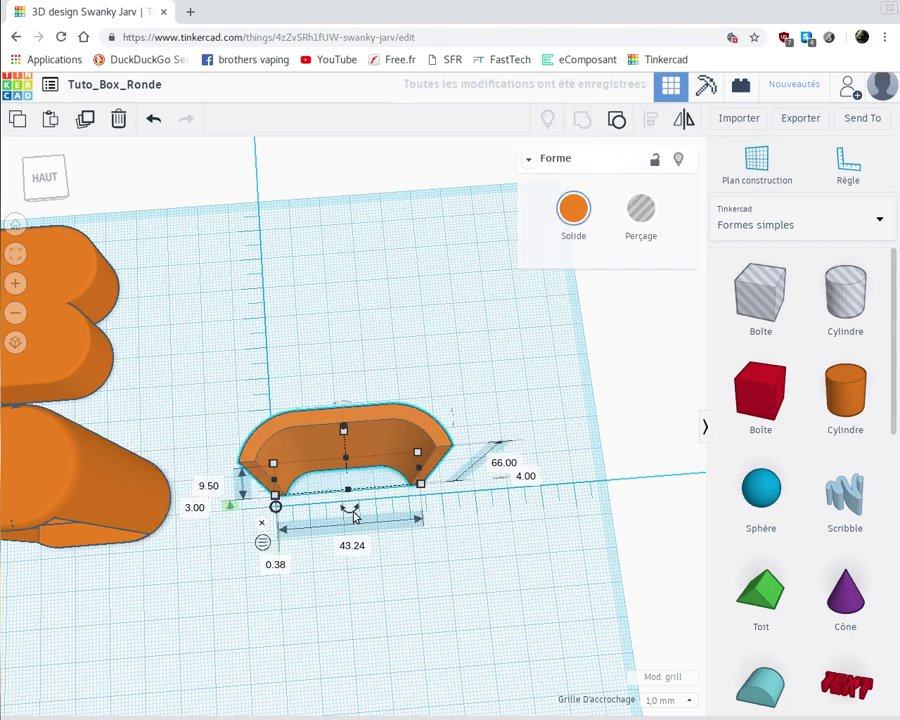
mouse_move(356, 507)
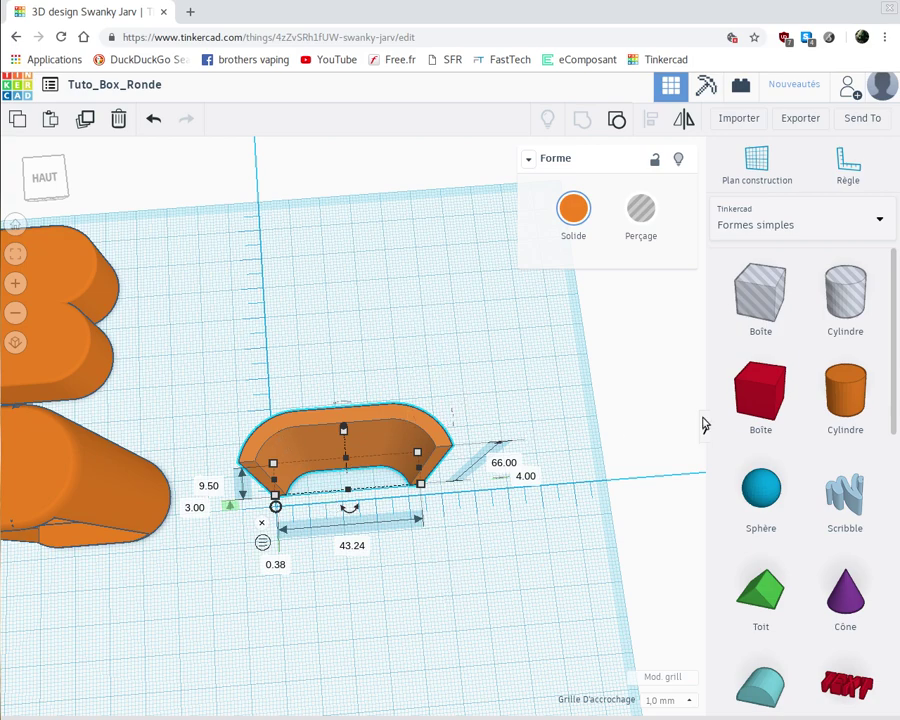
Step: Add a 20 mm box hole in front of the curved shell, and move the shell toward the back of the workplane
left_click(760, 290)
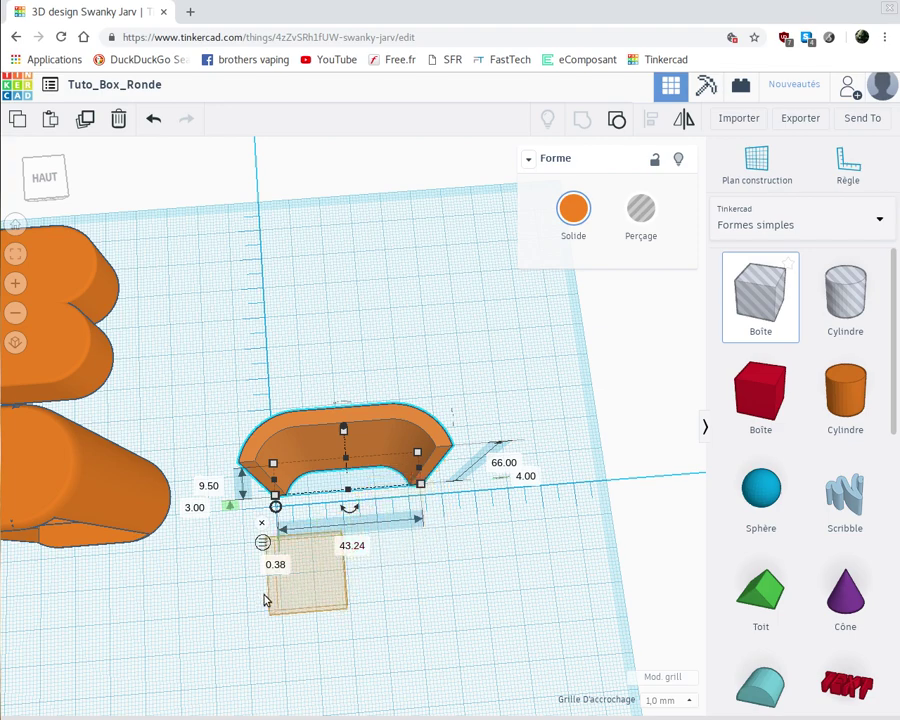
left_click(290, 570)
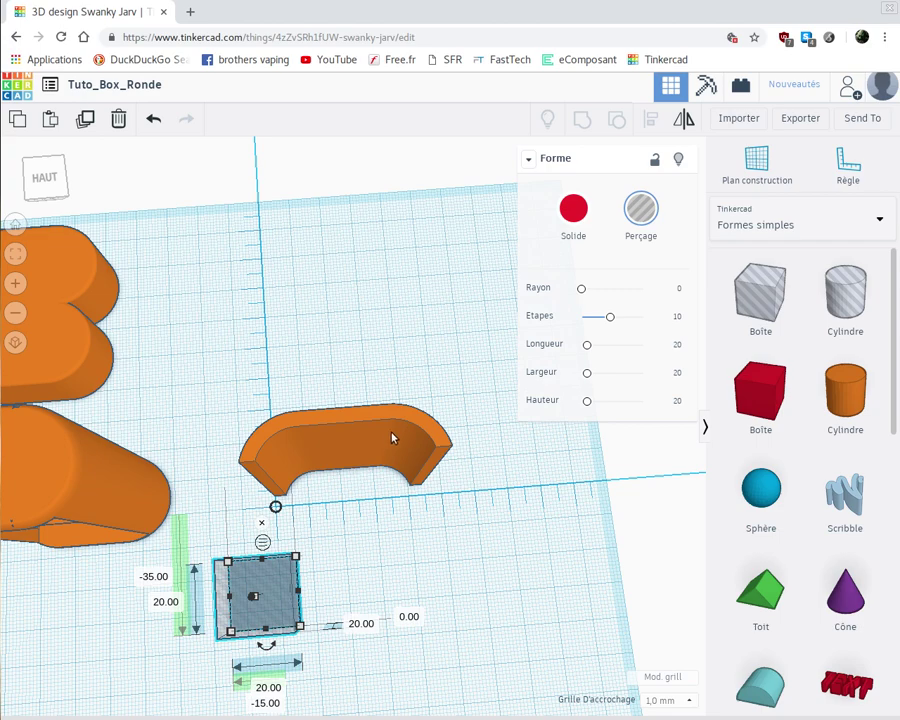
left_click_drag(361, 349, 257, 232)
Step: Bring the remaining tall hollowed body to the ruler origin and set the box hole aside at about -54 mm across
left_click_drag(57, 485, 424, 476)
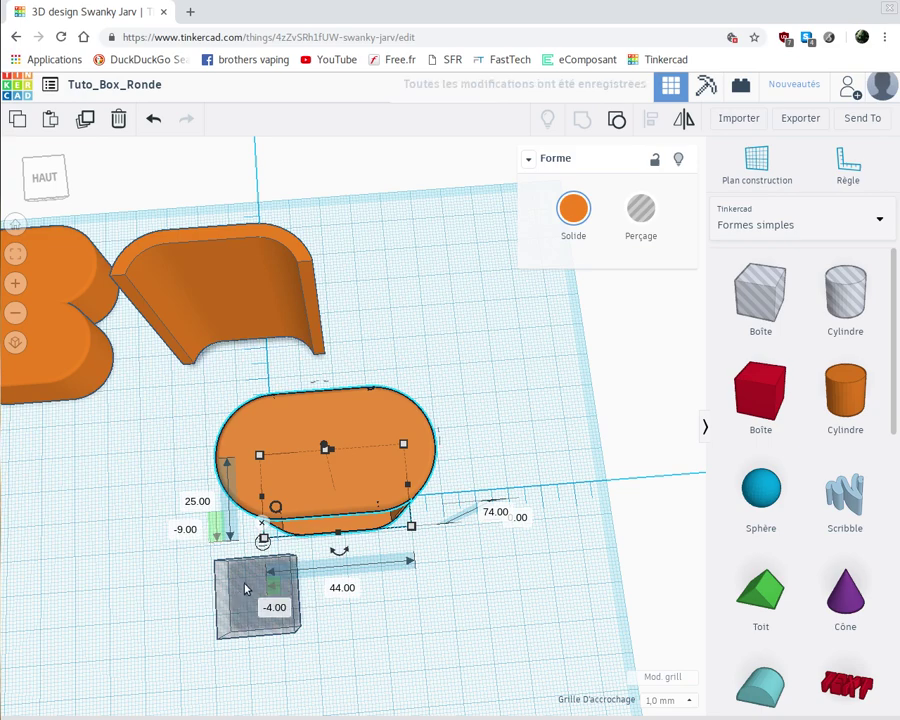
left_click_drag(242, 588, 100, 597)
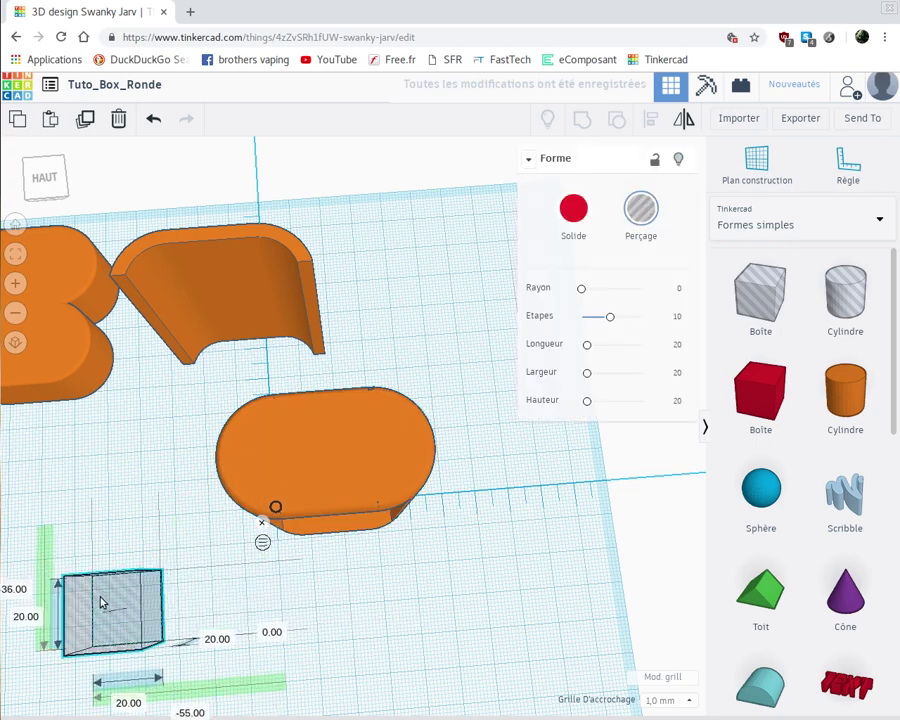
Step: Position the tall hollowed body at 0 mm across and -12.5 mm in depth from the ruler origin
left_click(310, 512)
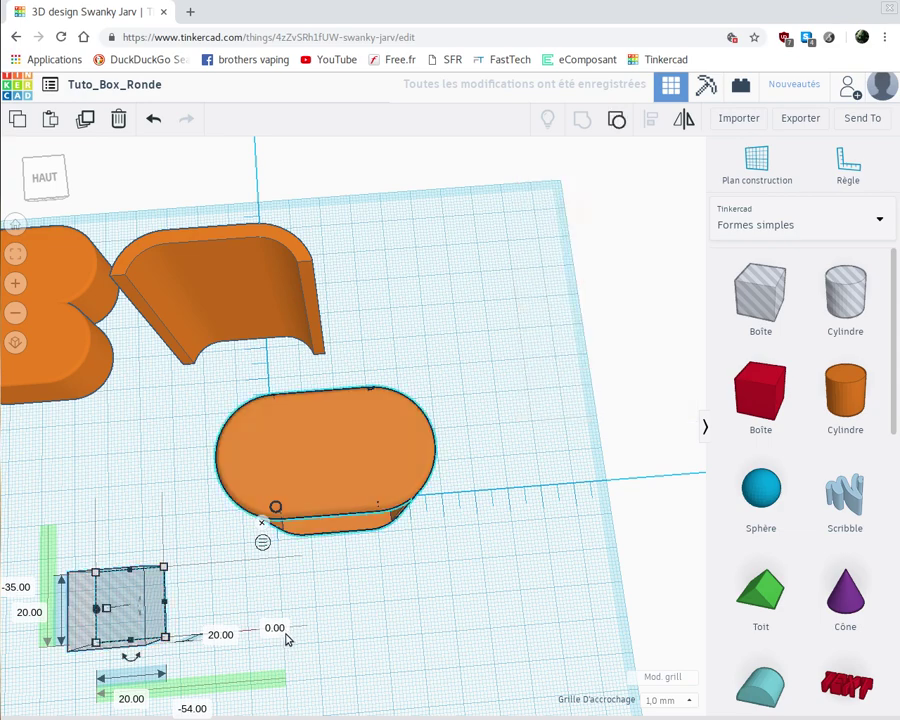
left_click(272, 608)
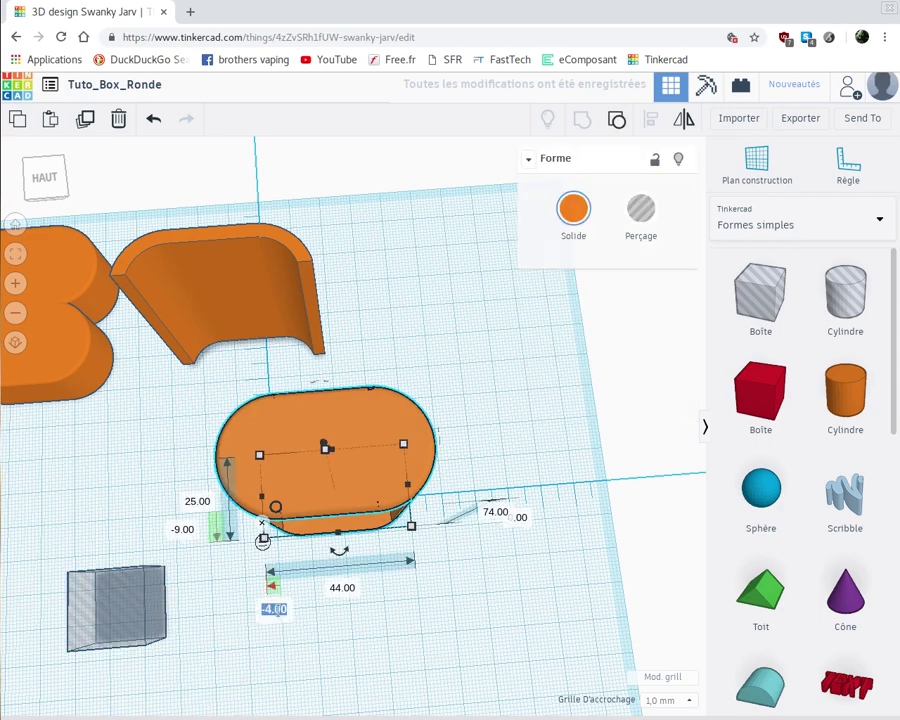
type("0")
key("Return")
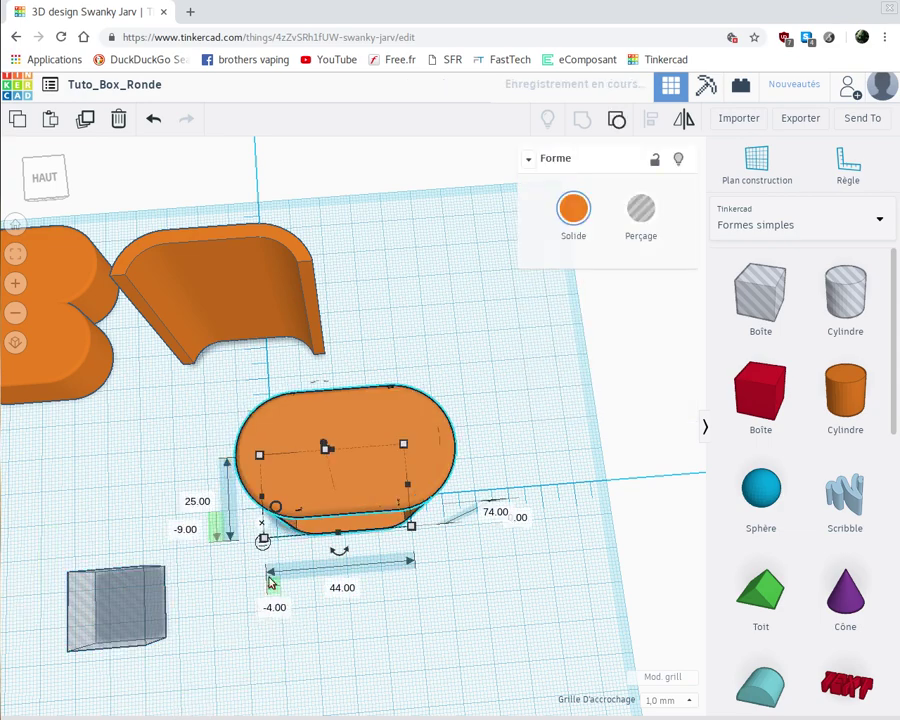
left_click(203, 528)
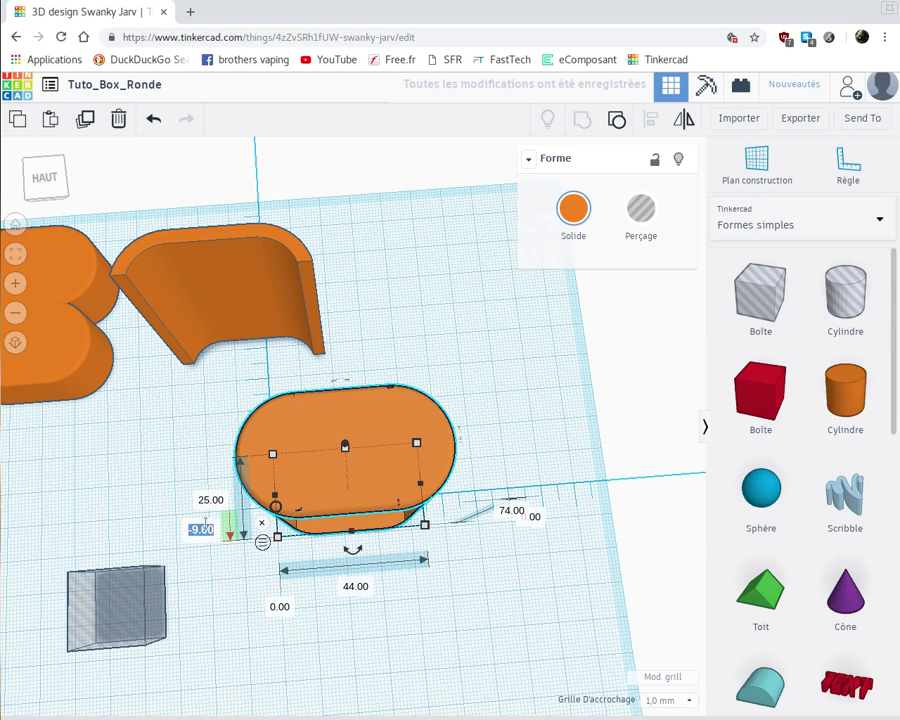
key("BackSpace")
type("-12")
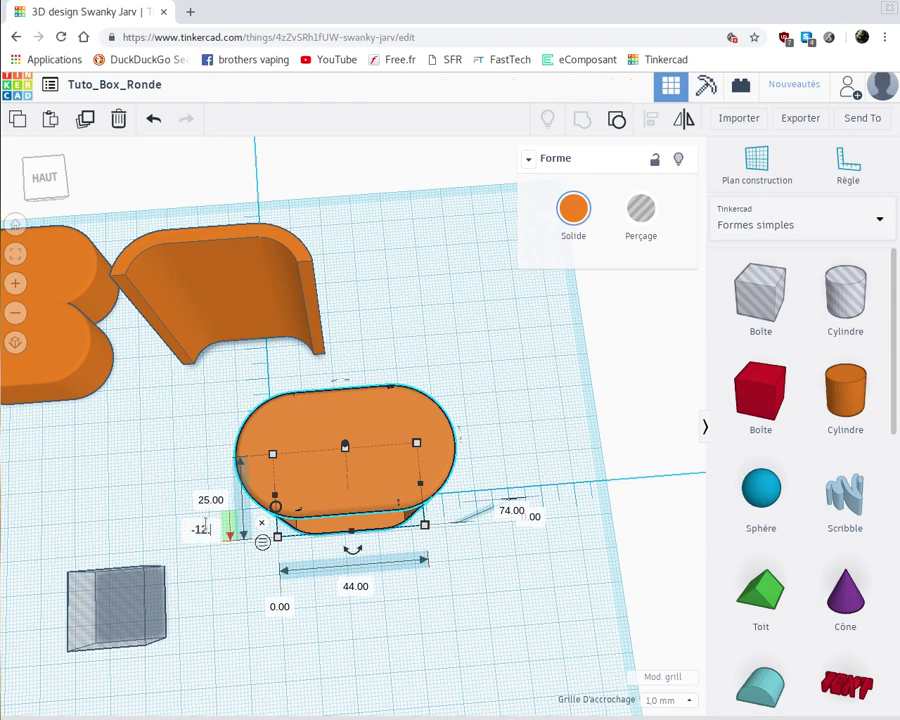
type(".5")
key("Return")
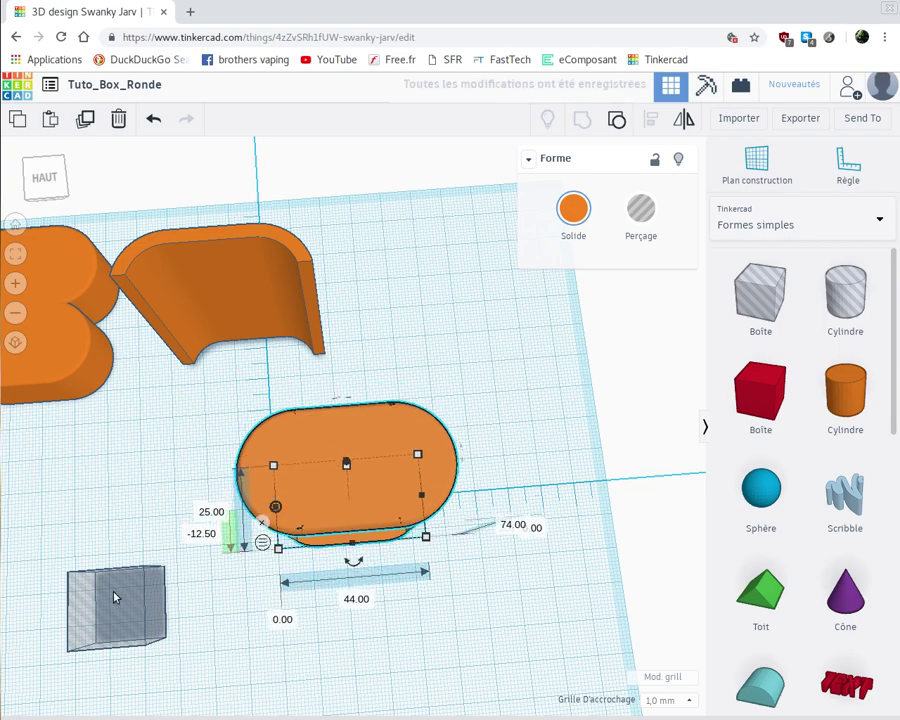
Step: Move the box hole directly in front of the tall hollowed body and raise it 4 mm above the workplane
left_click_drag(172, 617, 316, 565)
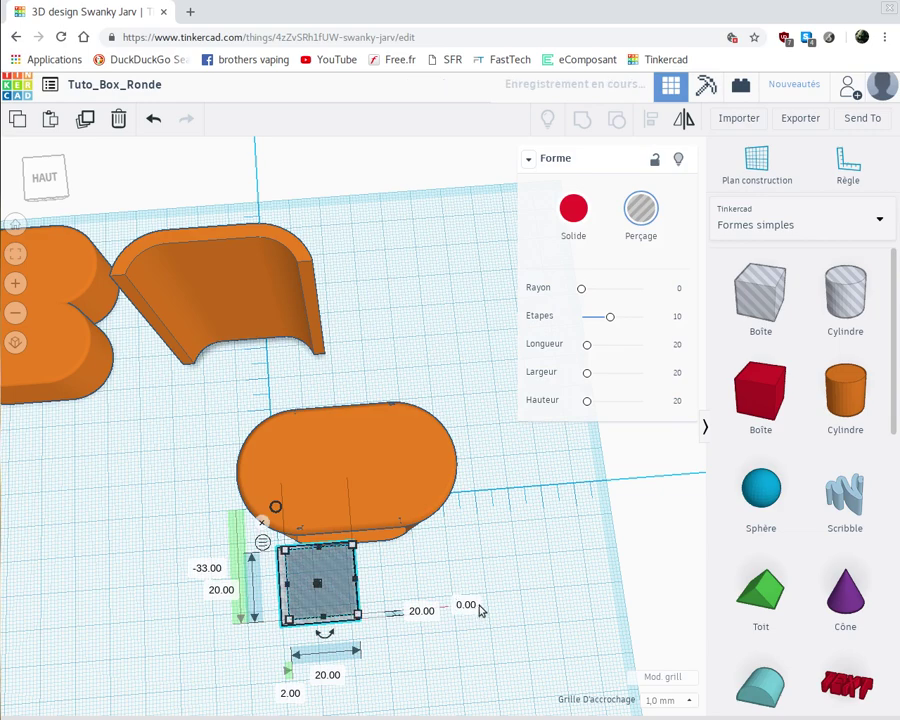
left_click(466, 606)
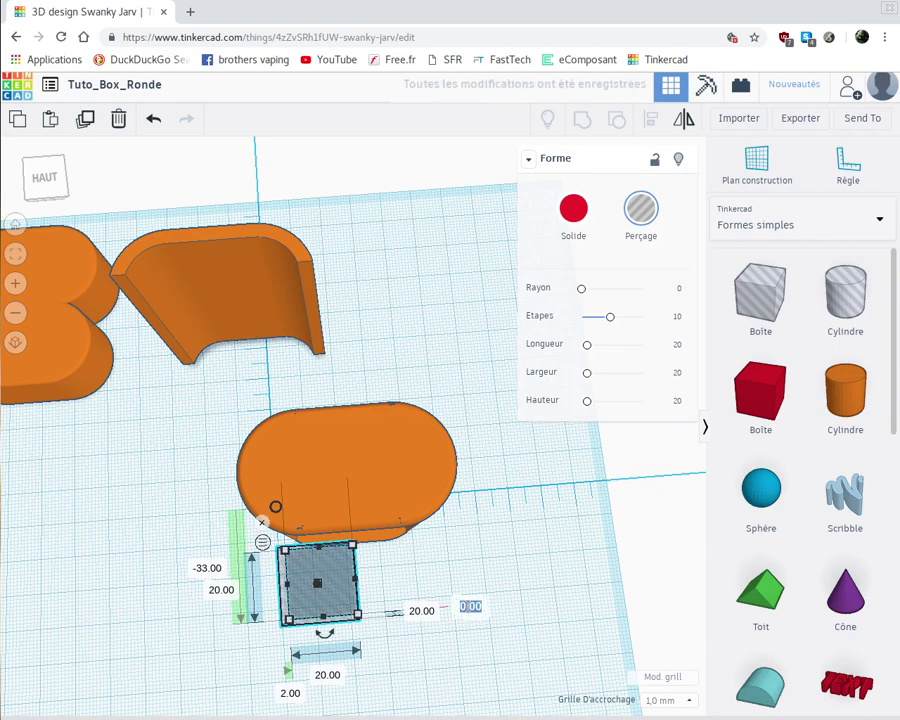
type("4")
key("Return")
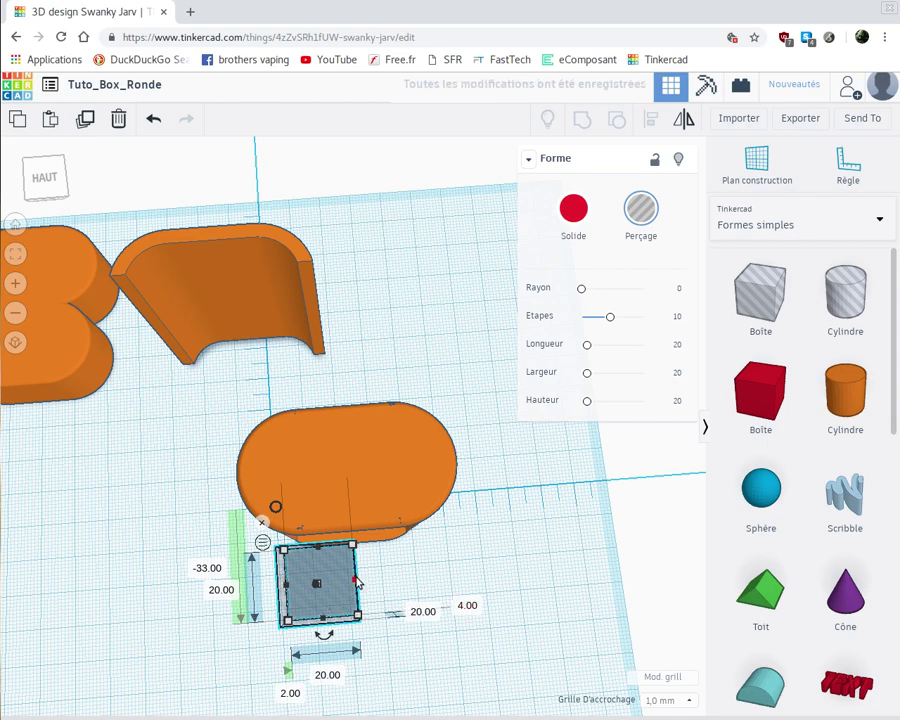
Step: Widen the box hole on both sides to 50 mm across and set its height to 66 mm
left_click_drag(357, 582, 452, 582)
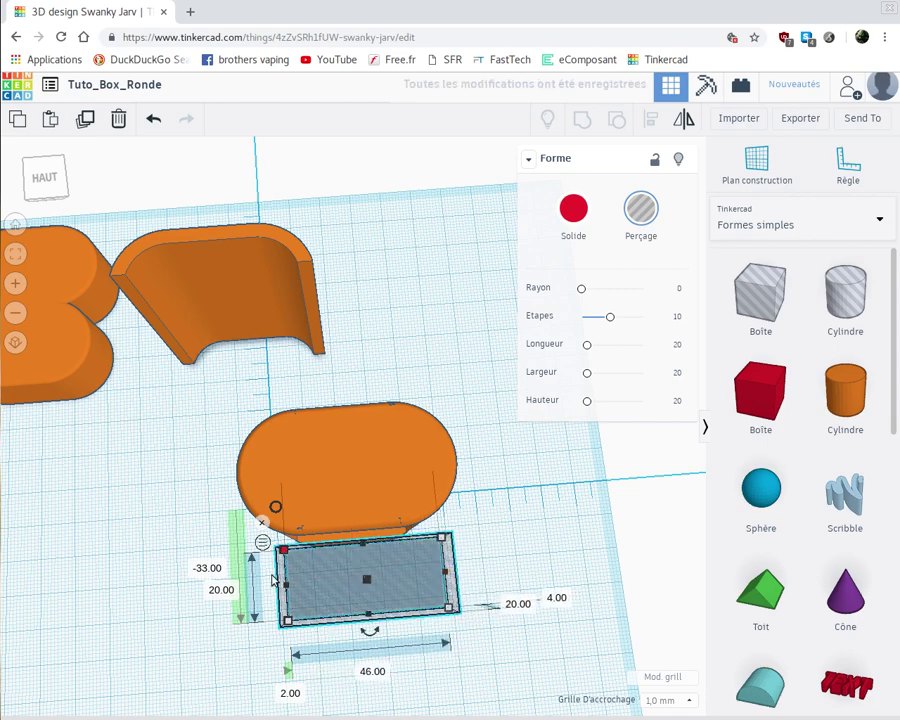
left_click_drag(285, 584, 261, 586)
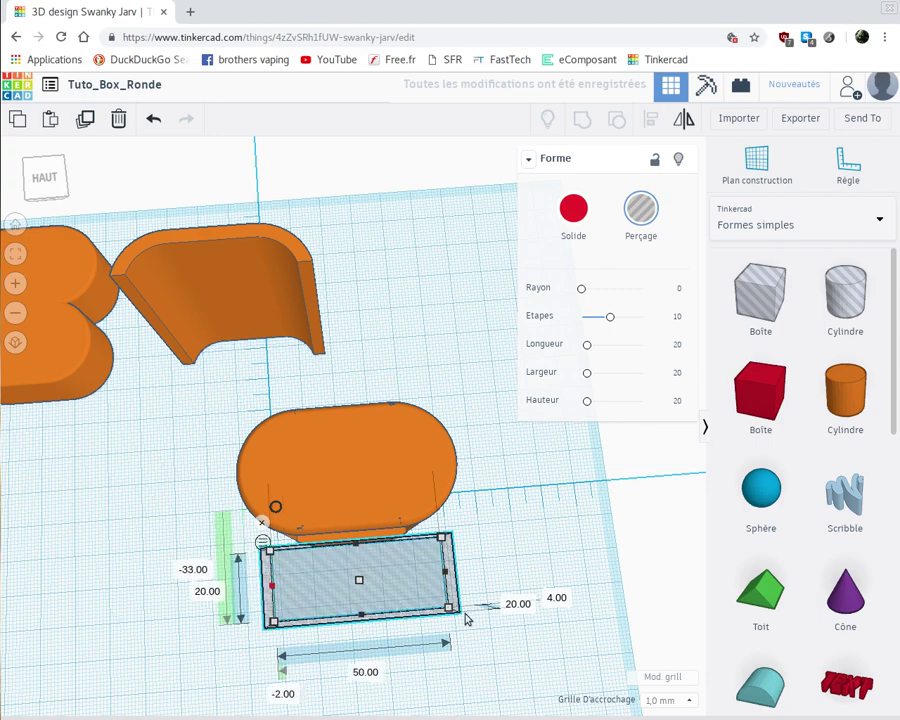
left_click(518, 605)
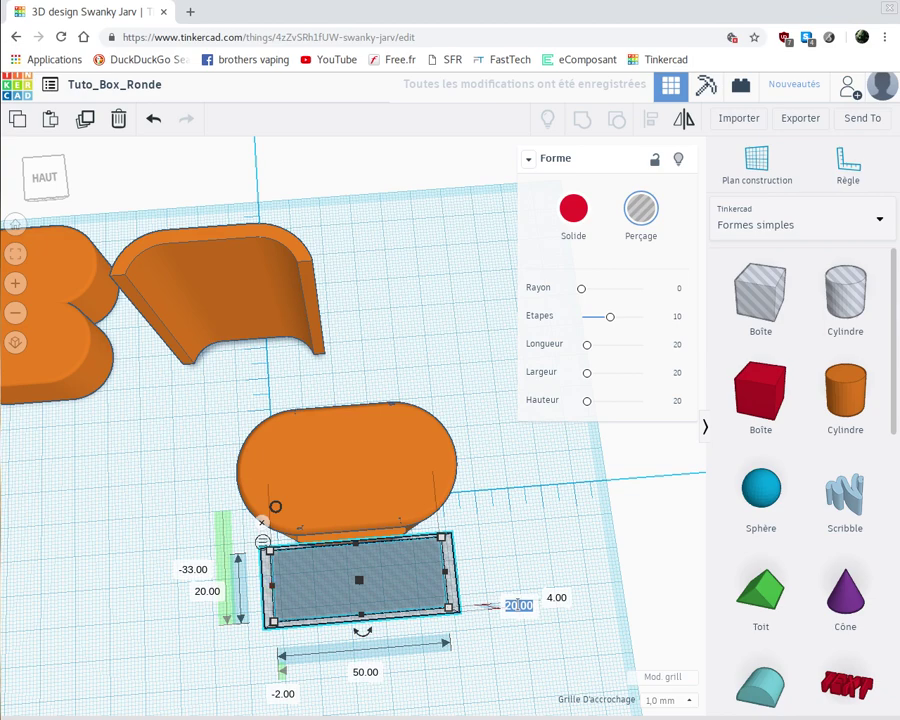
type("66")
key("Return")
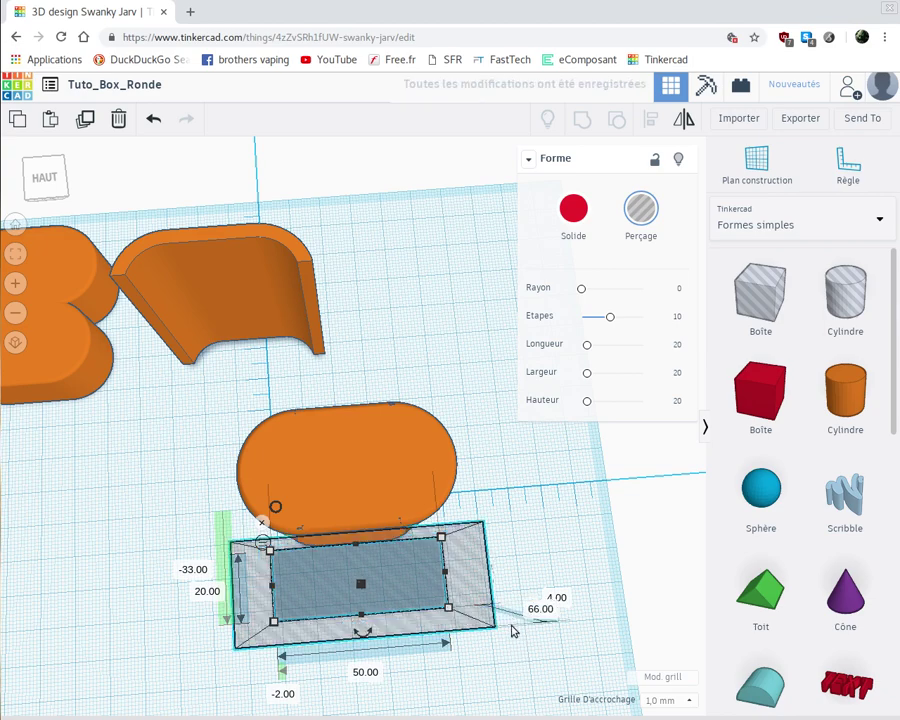
Step: Move the box hole back into the front of the tall hollowed body, to -29 mm in depth from the ruler origin
right_click_drag(512, 627, 511, 613)
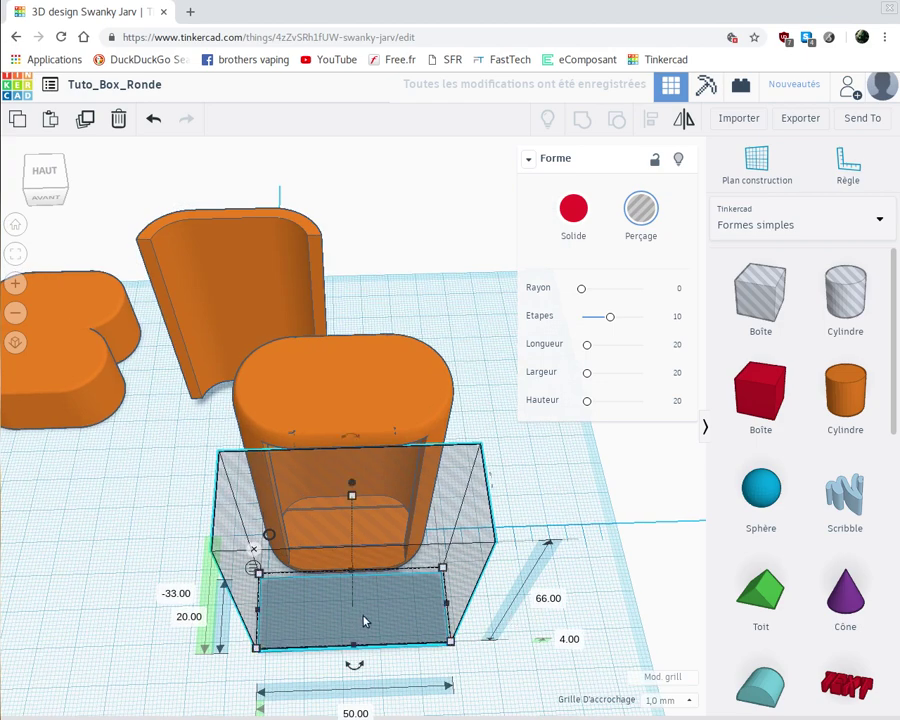
left_click_drag(364, 614, 362, 606)
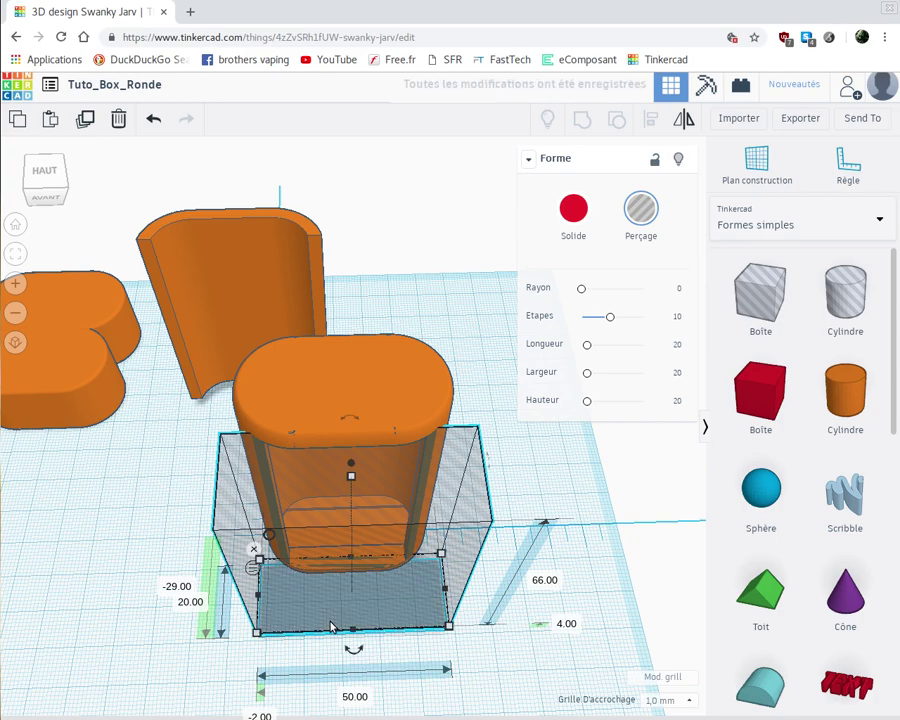
scroll(345, 615, "up", 2)
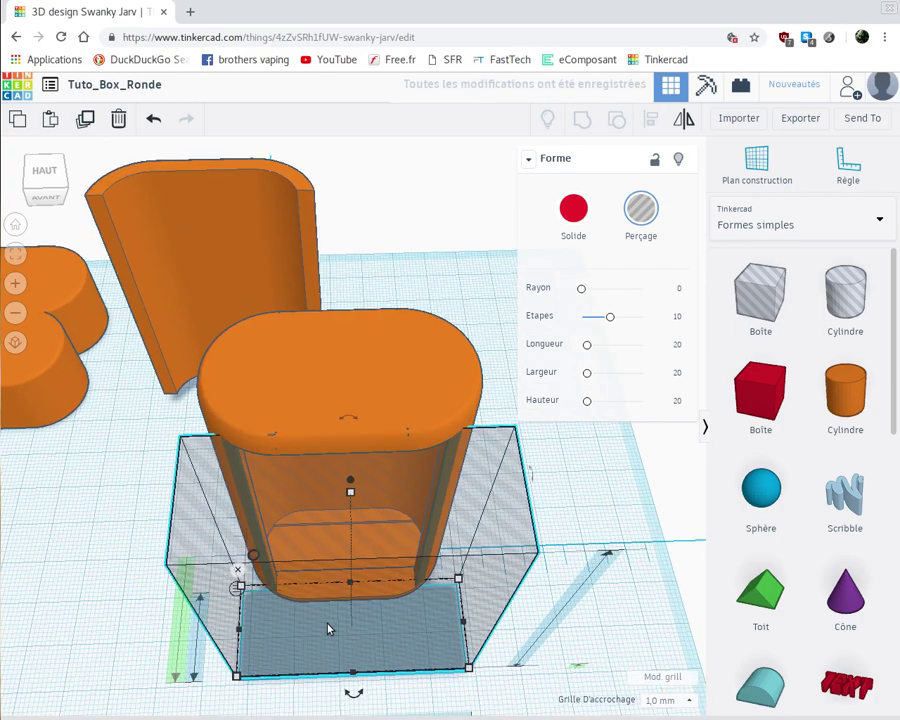
scroll(328, 628, "up", 5)
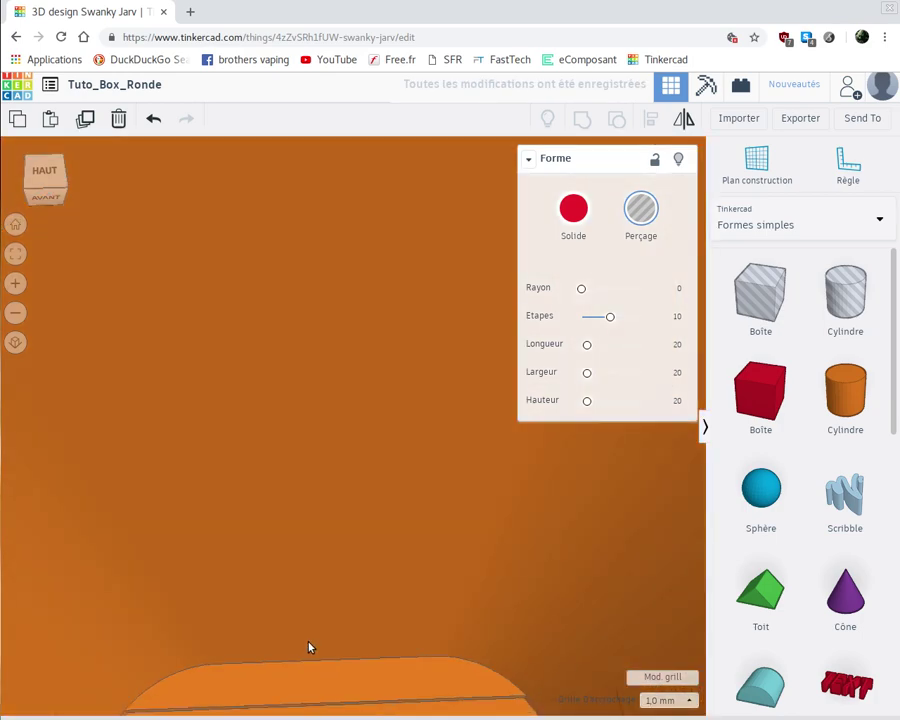
scroll(309, 645, "down", 5)
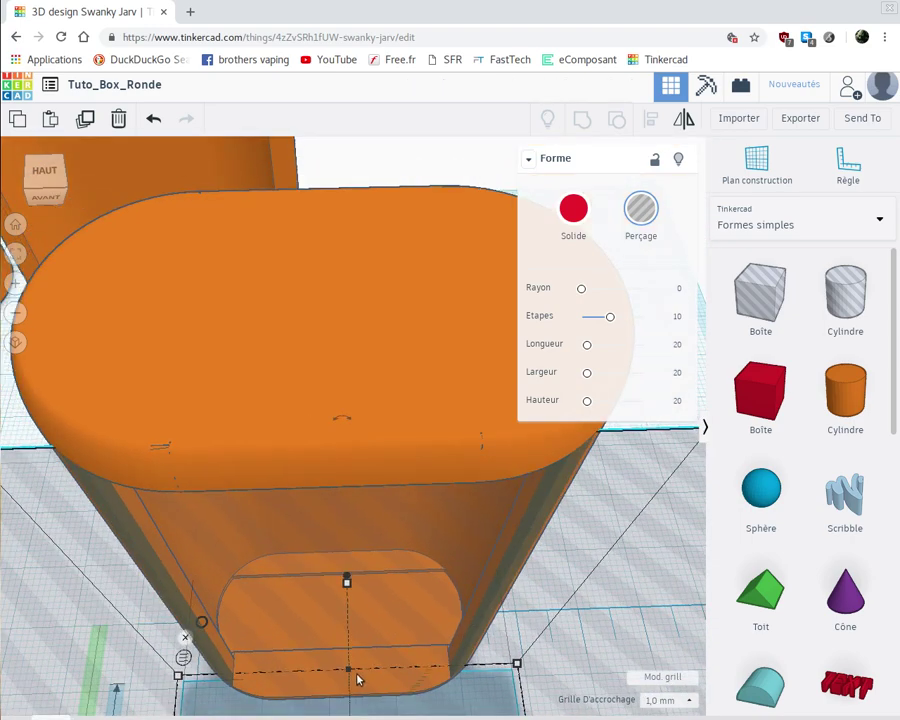
scroll(358, 680, "down", 5)
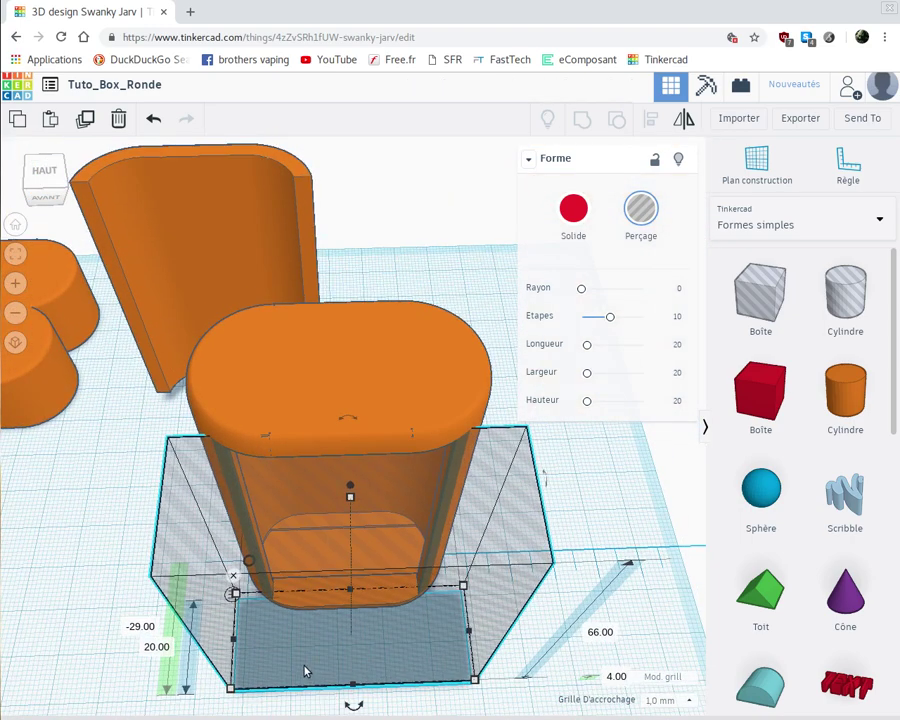
Step: Set the front-to-back ruler offset of the striped hole box to -28 mm
left_click(131, 629)
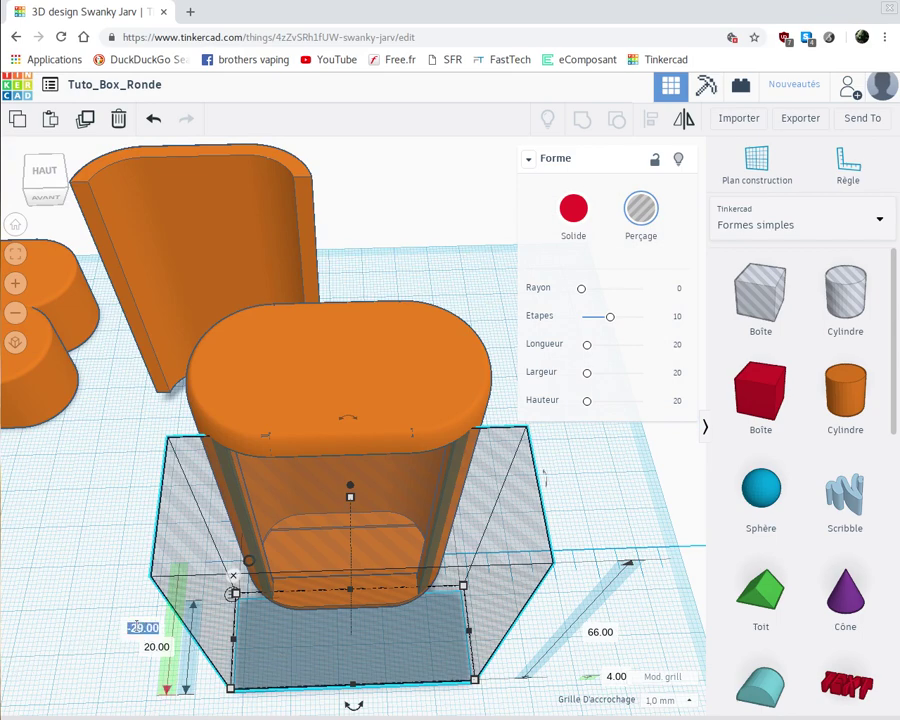
key("BackSpace")
type("-28")
key("Return")
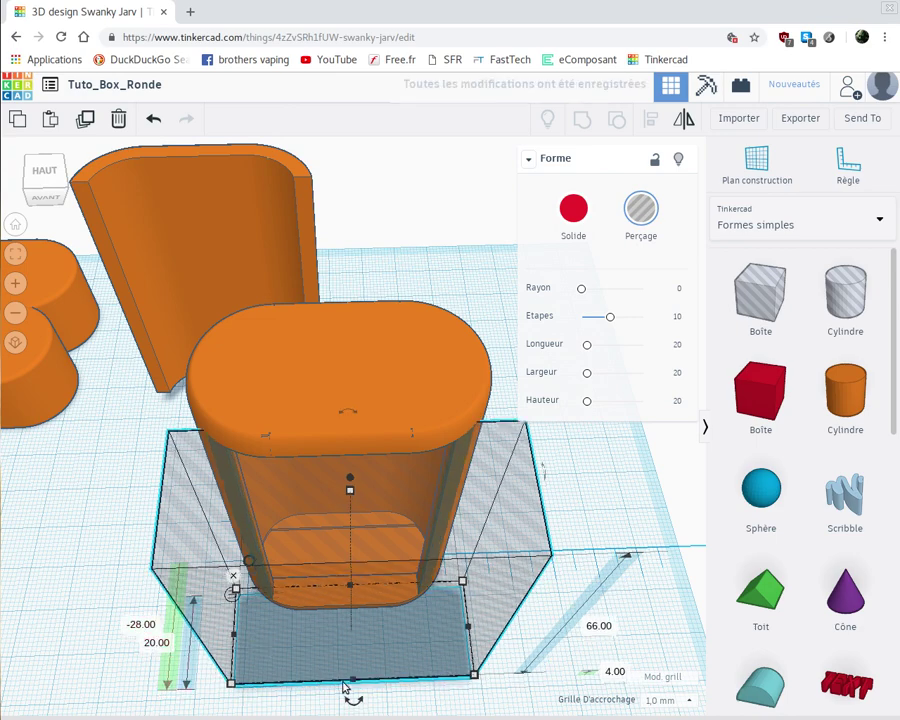
Step: Group the striped hole box with the rounded box body so it trims the body's front opening
left_click(562, 497)
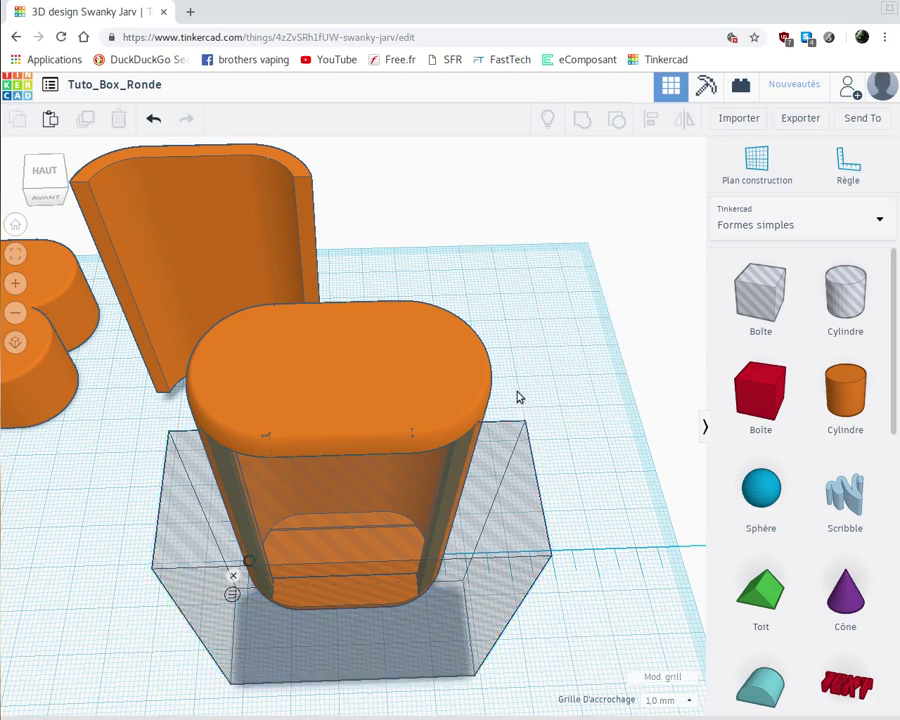
left_click_drag(518, 397, 398, 480)
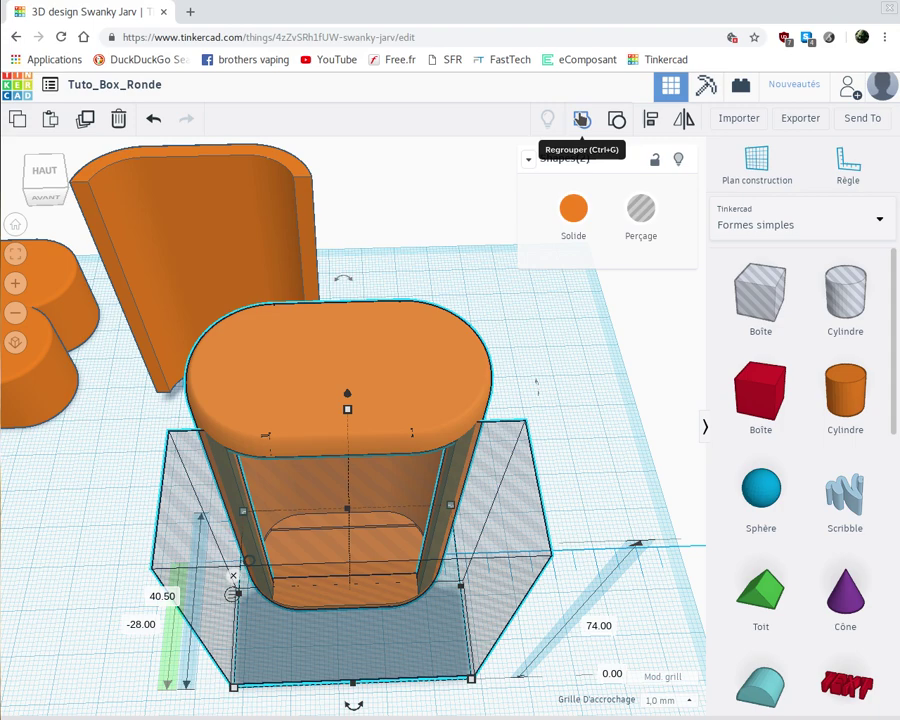
left_click(581, 119)
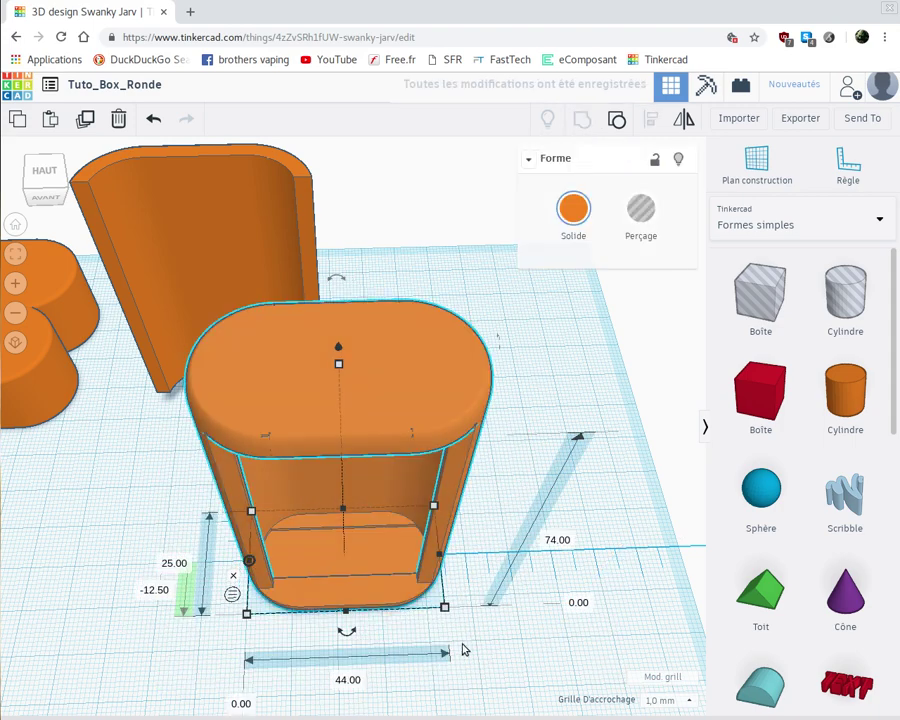
Step: Place a copy of the trimmed box body beside the other rounded parts, away from the ruler, and select the body at the ruler
right_click_drag(449, 618, 386, 366)
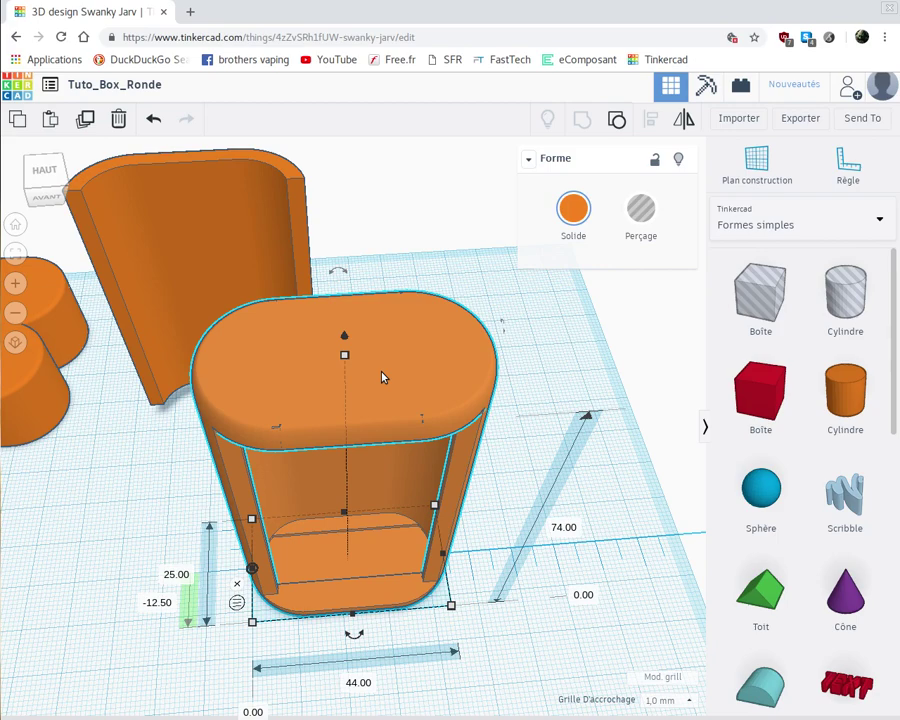
left_click_drag(490, 388, 598, 371)
left_click_drag(232, 398, 21, 459)
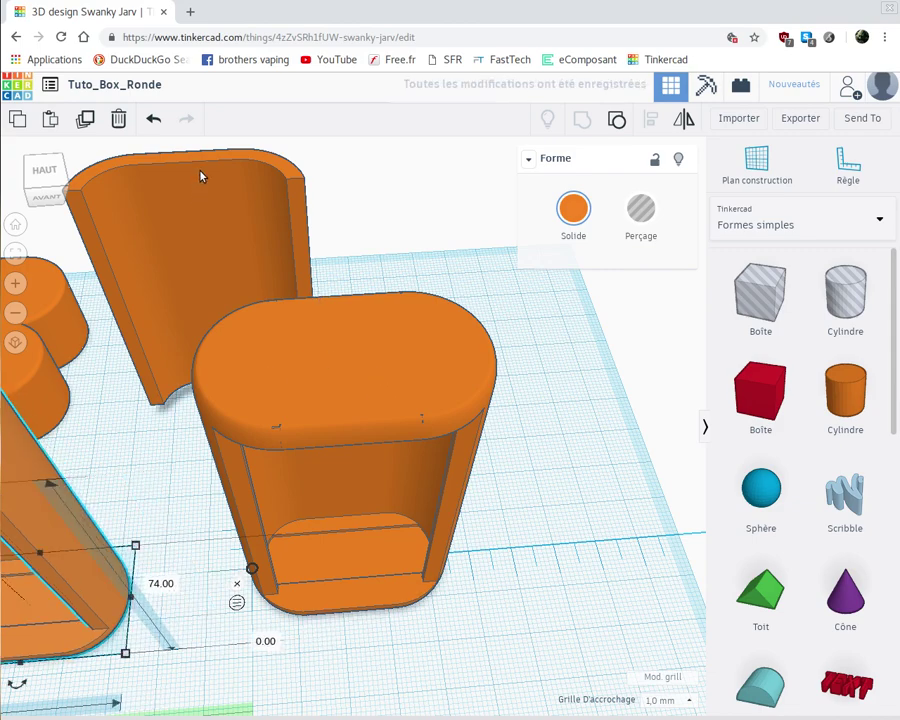
left_click(355, 370)
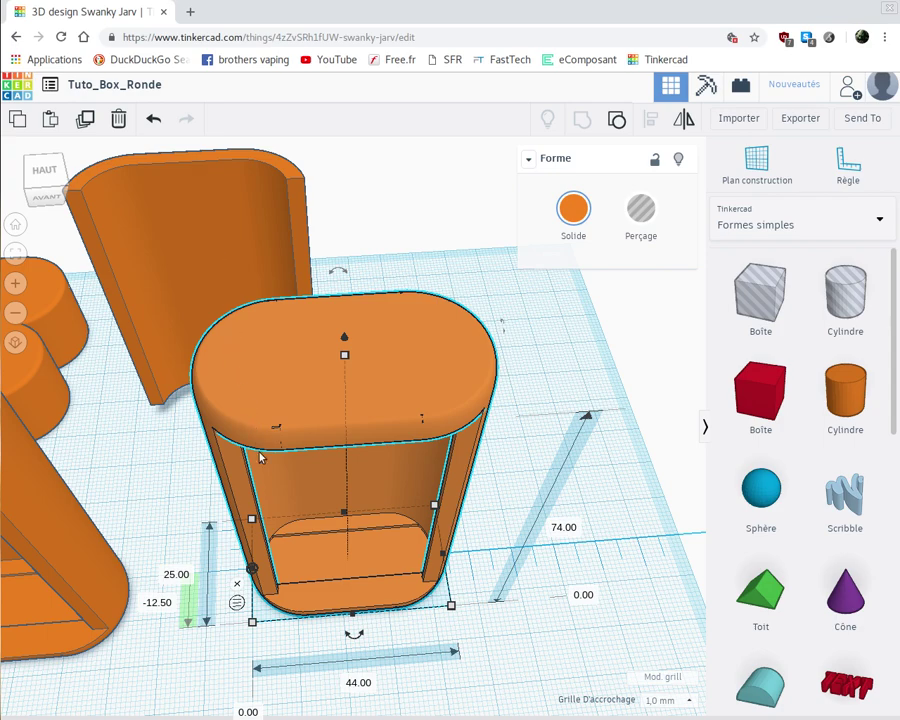
Step: Move the curved shell in front of the box body and rotate it 180° about its vertical axis
left_click_drag(228, 307, 388, 525)
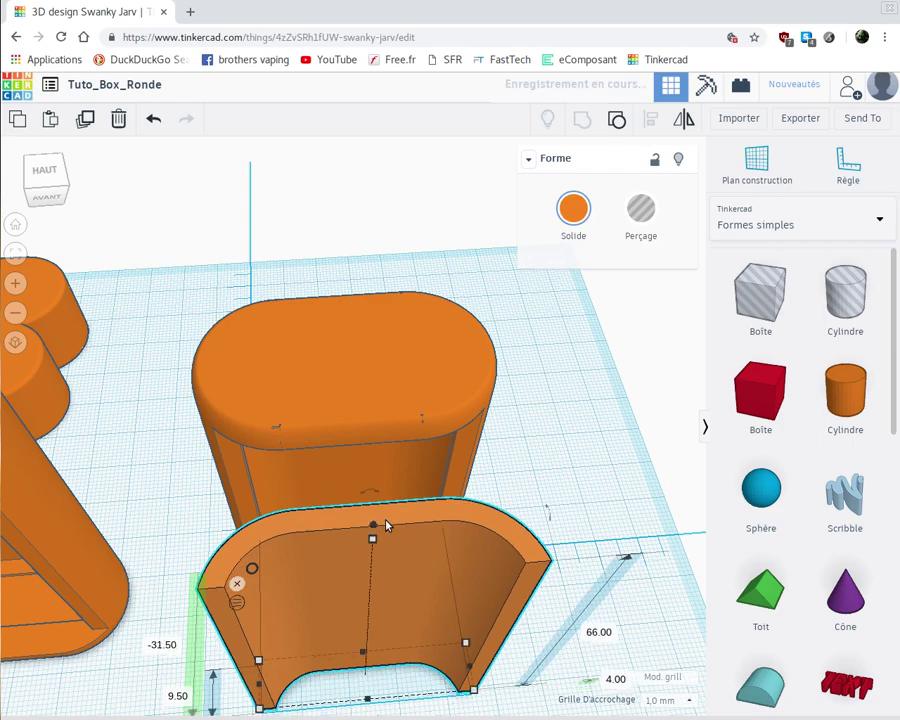
scroll(388, 525, "down", 3)
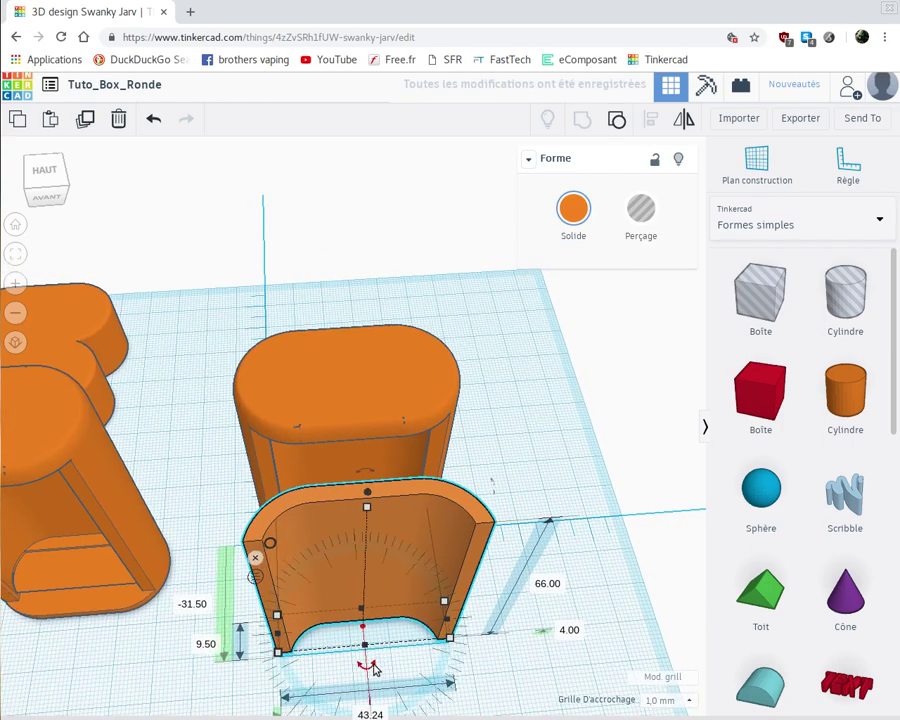
scroll(372, 672, "down", 4)
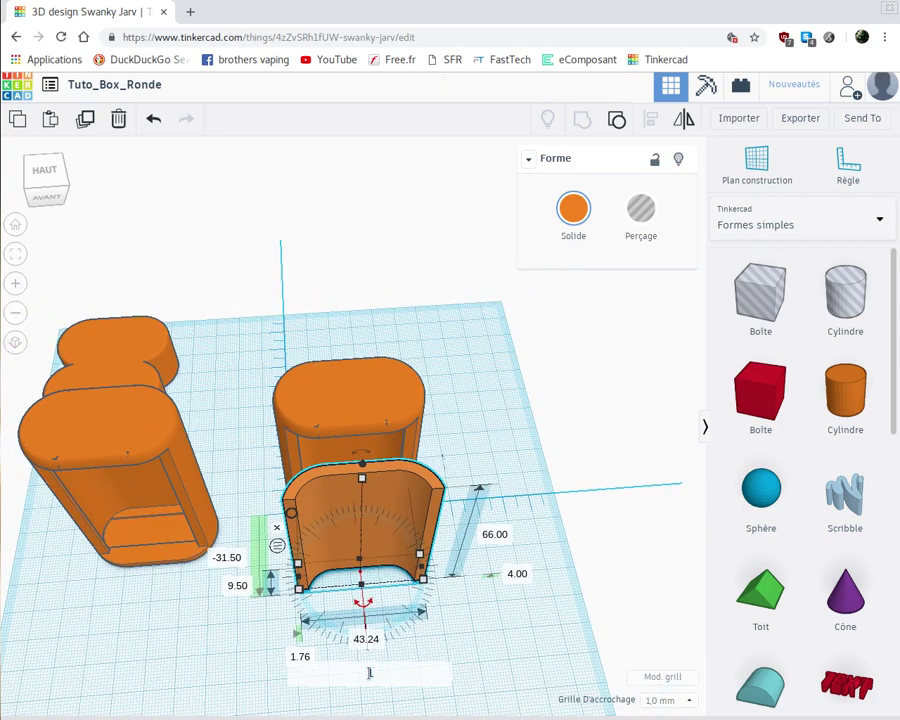
left_click(369, 674)
type("180")
key("Return")
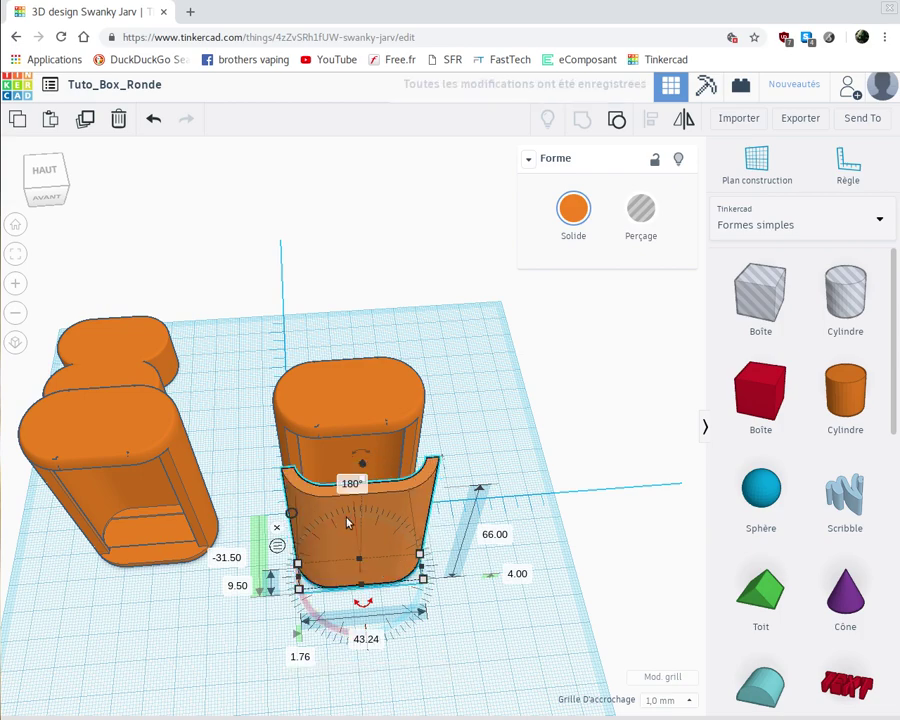
Step: Turn the box body at the ruler into a hole and slide the curved shell back against its open front
left_click(325, 395)
left_click(637, 220)
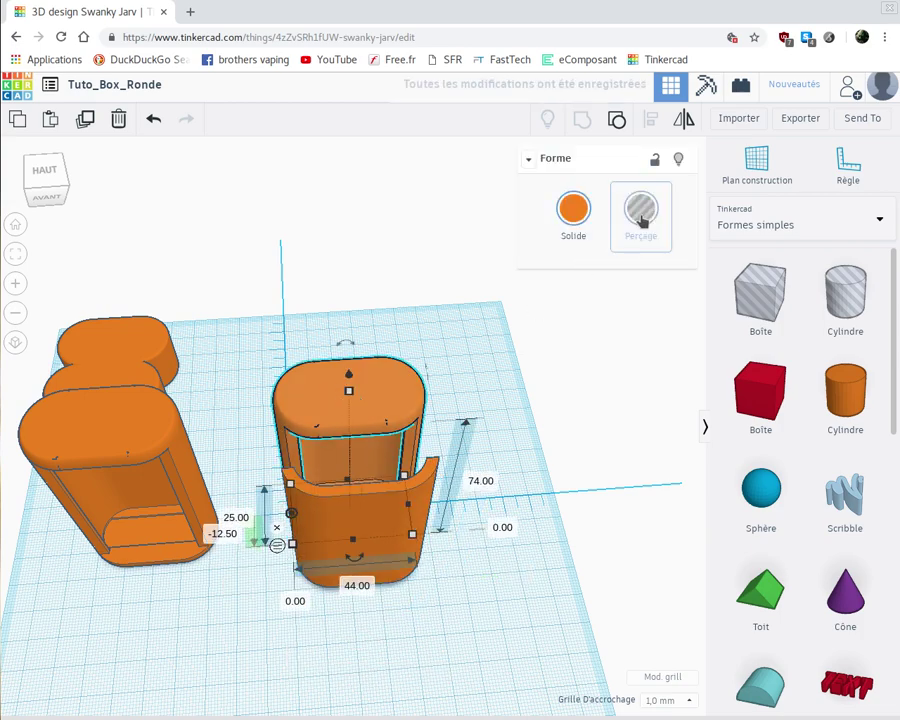
left_click(380, 522)
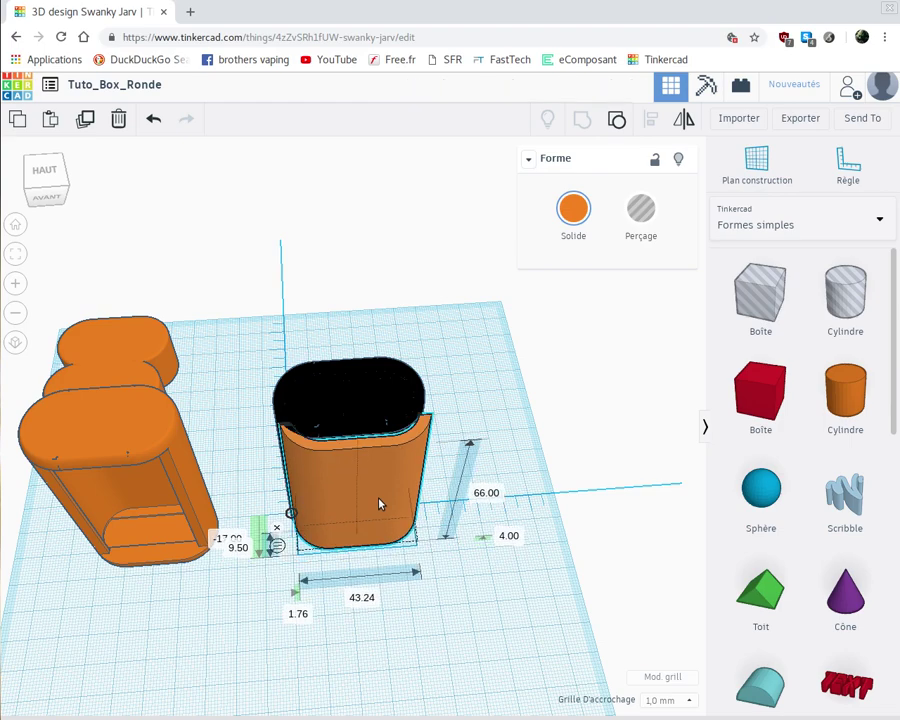
key("Up")
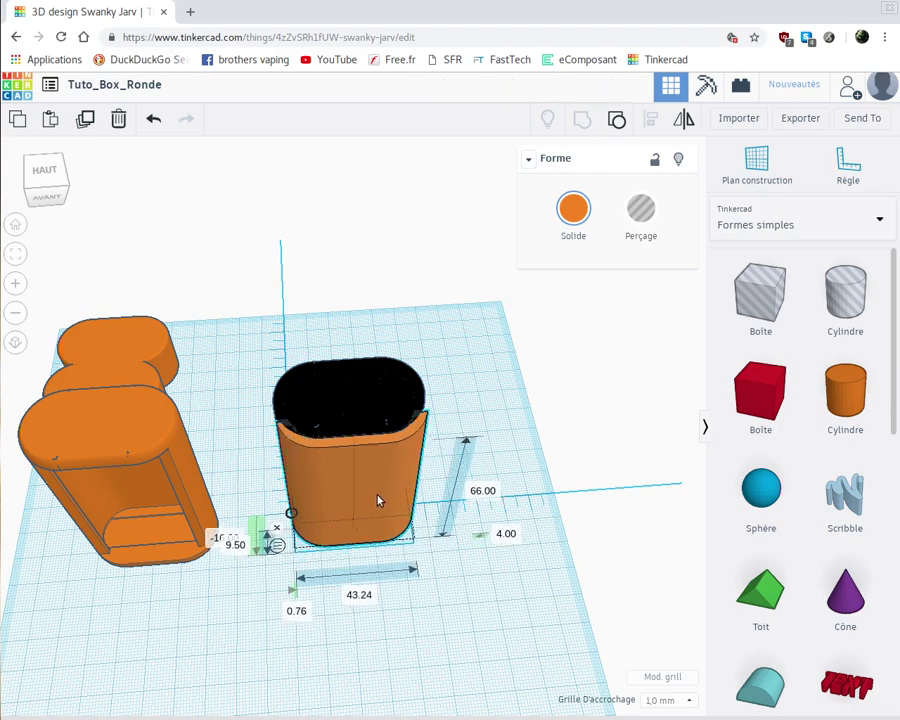
key("Up")
key("Up")
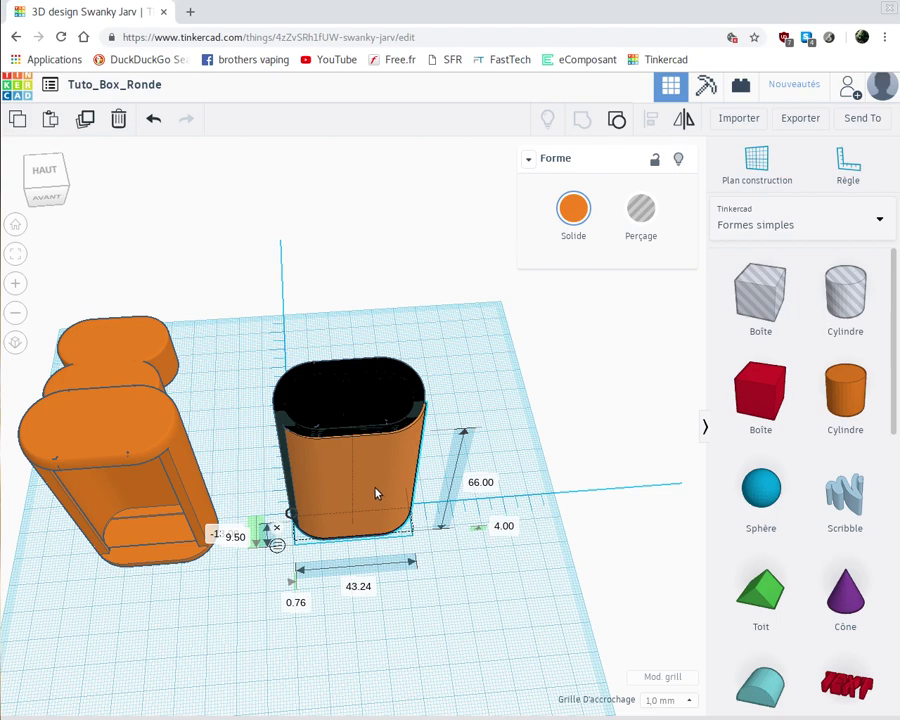
key("Up")
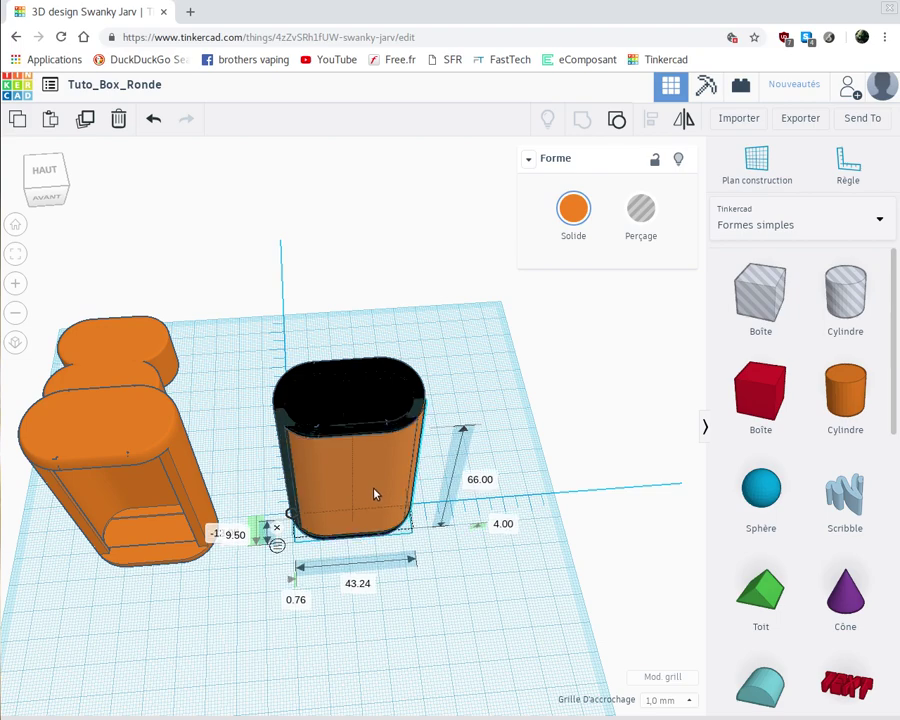
Step: Nudge the curved shell sideways until its ruler offset is 0.76 mm, lining it up with the body
key("Left")
key("Right")
key("Right")
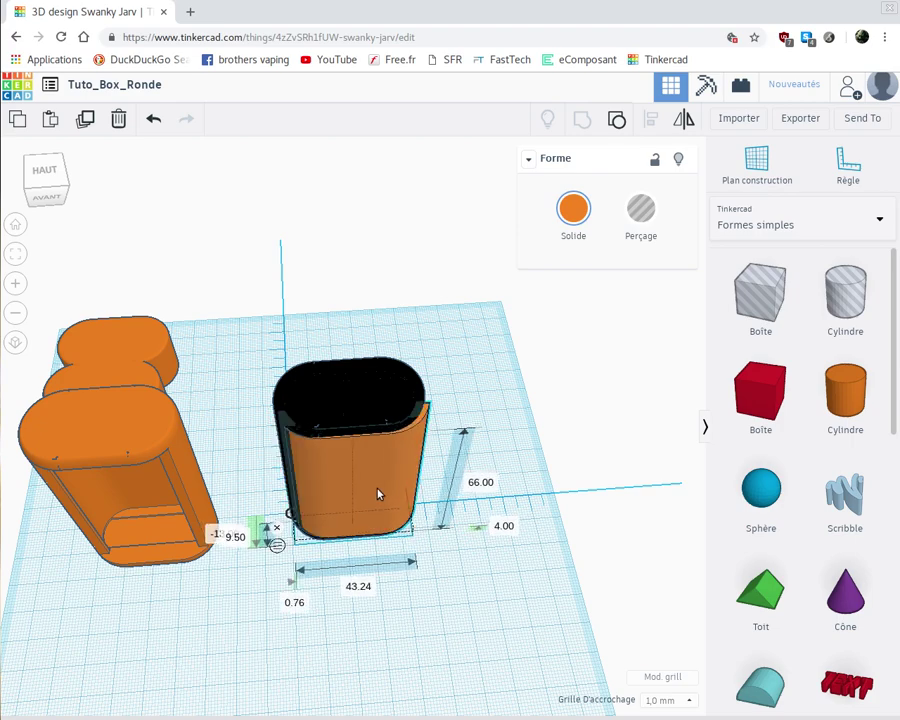
key("Left")
key("Left")
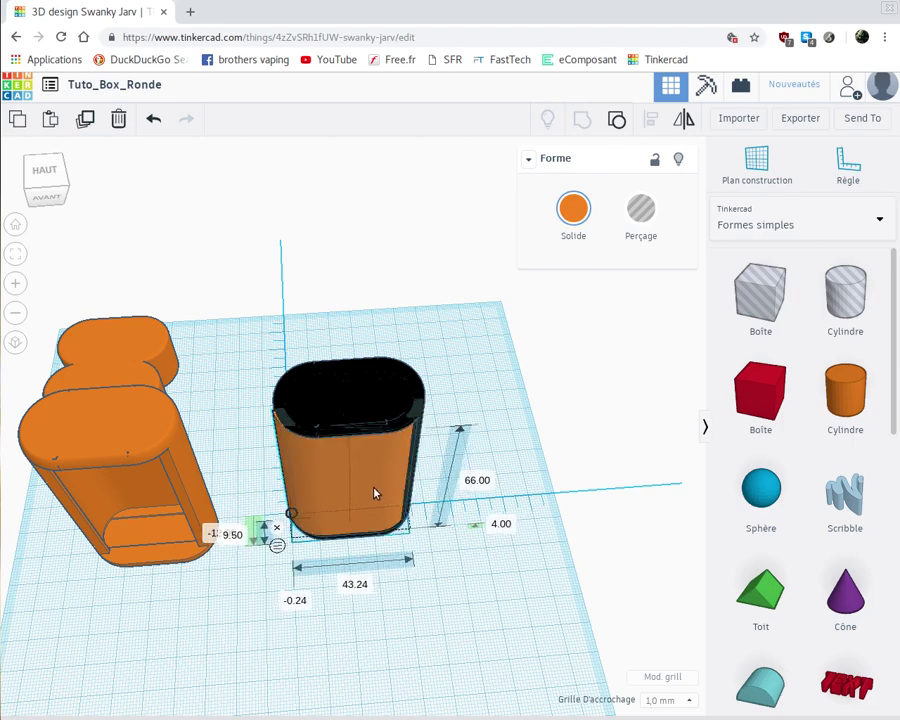
key("Right")
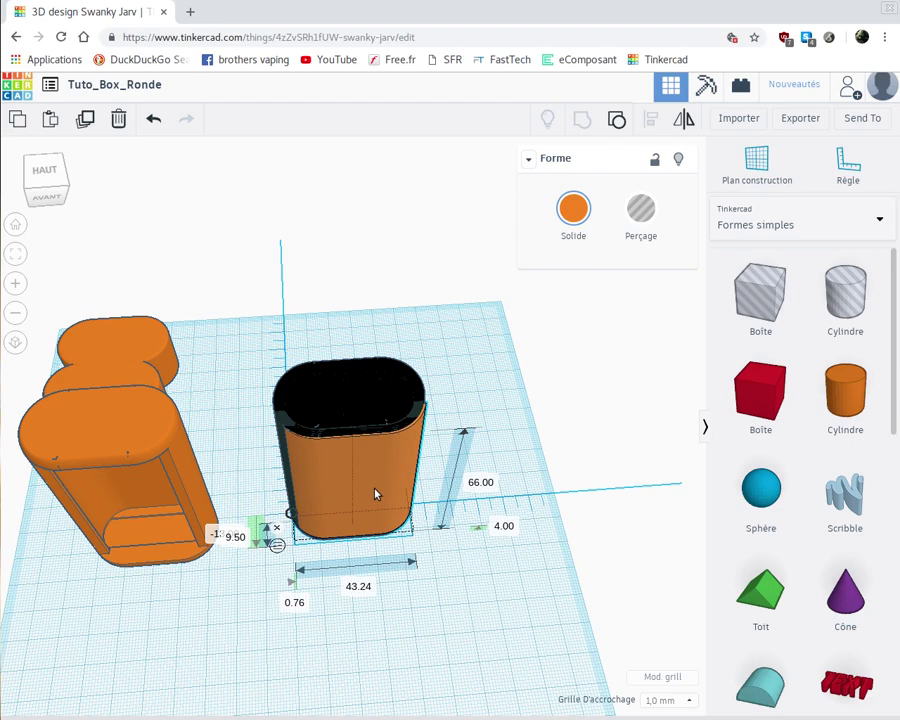
key("Left")
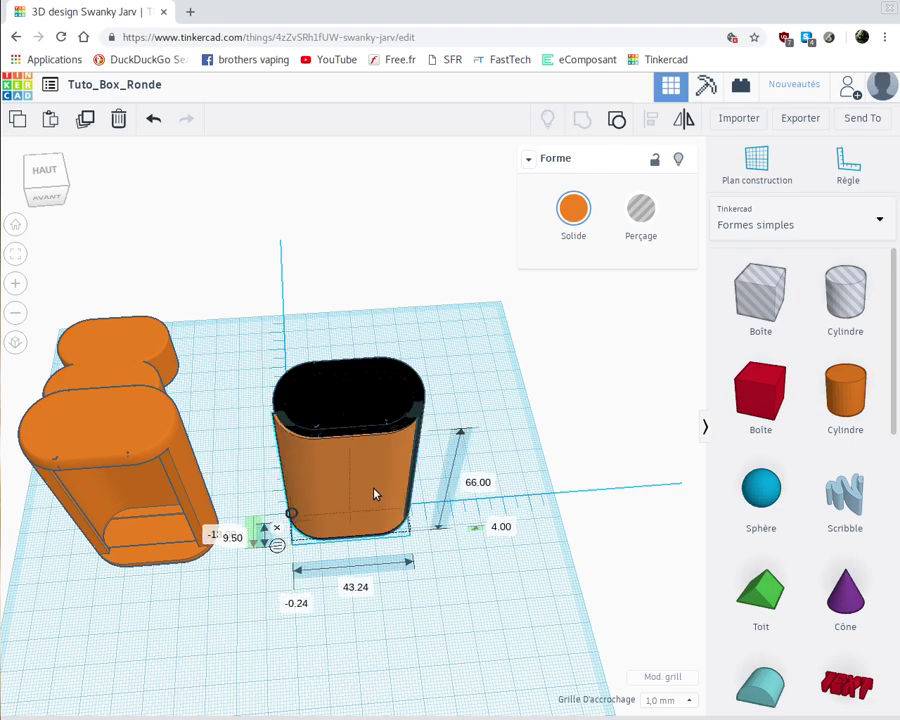
key("Right")
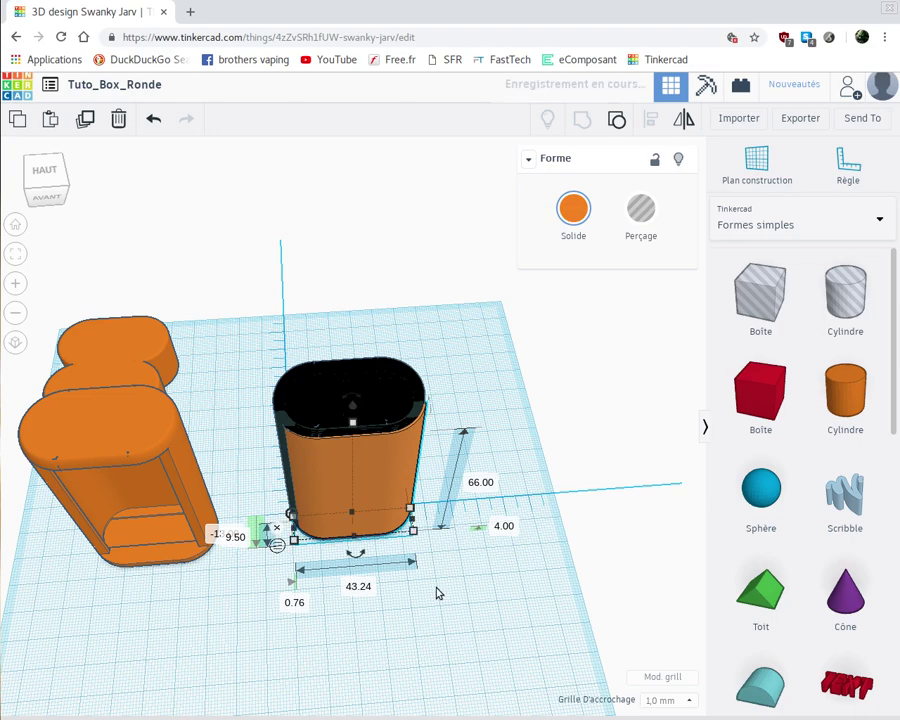
Step: Turn off grid snapping by setting the snap grid to Inactif
scroll(436, 588, "up", 1)
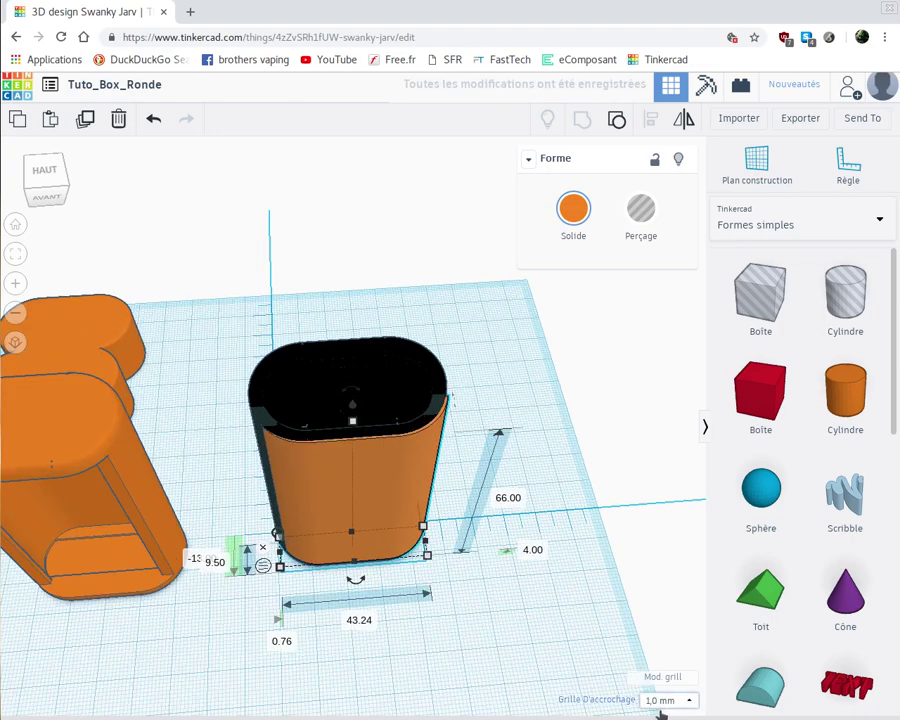
left_click(663, 704)
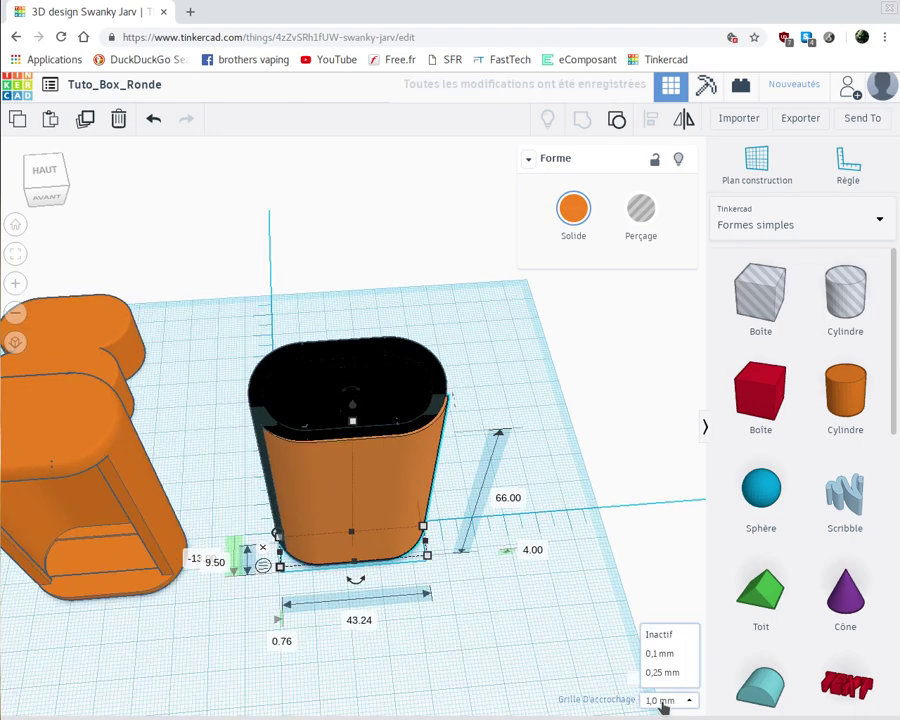
left_click(657, 561)
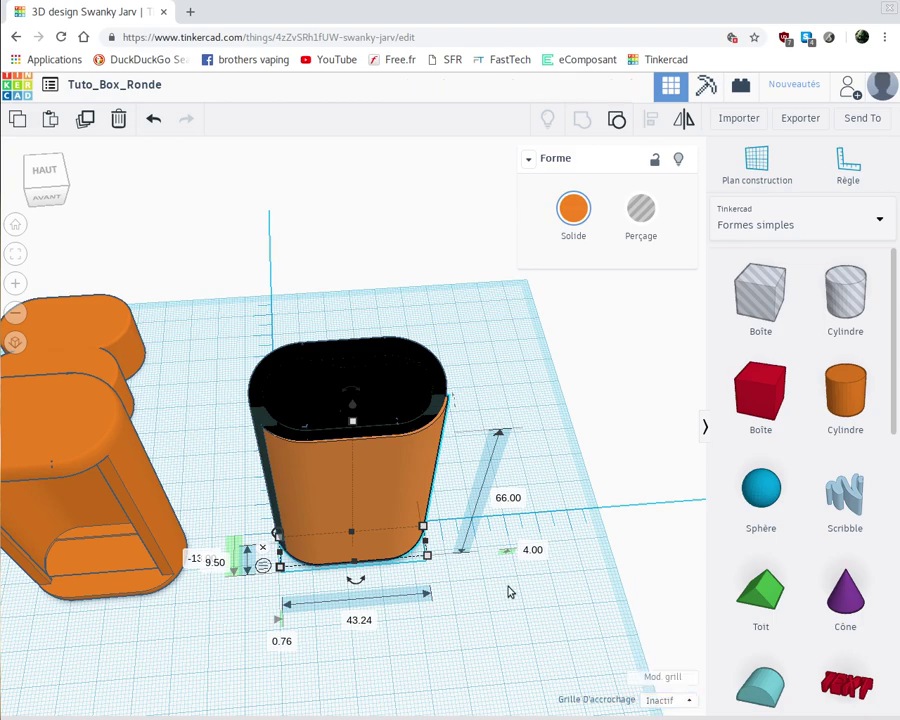
Step: Set the curved shell's front-to-back ruler offset to -12.5 mm
scroll(435, 622, "up", 2)
scroll(435, 622, "up", 2)
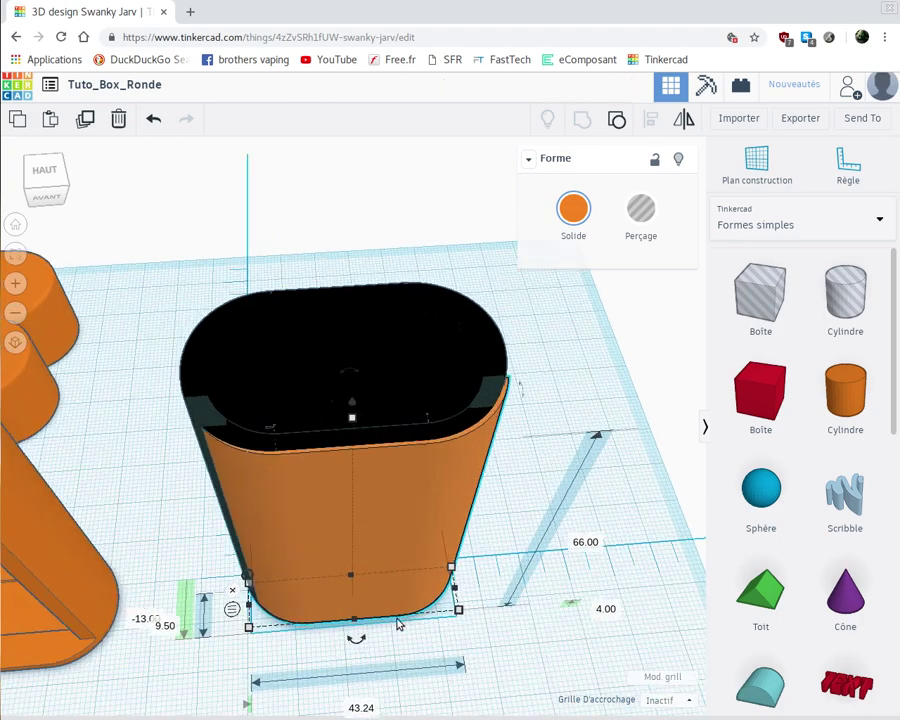
left_click(142, 620)
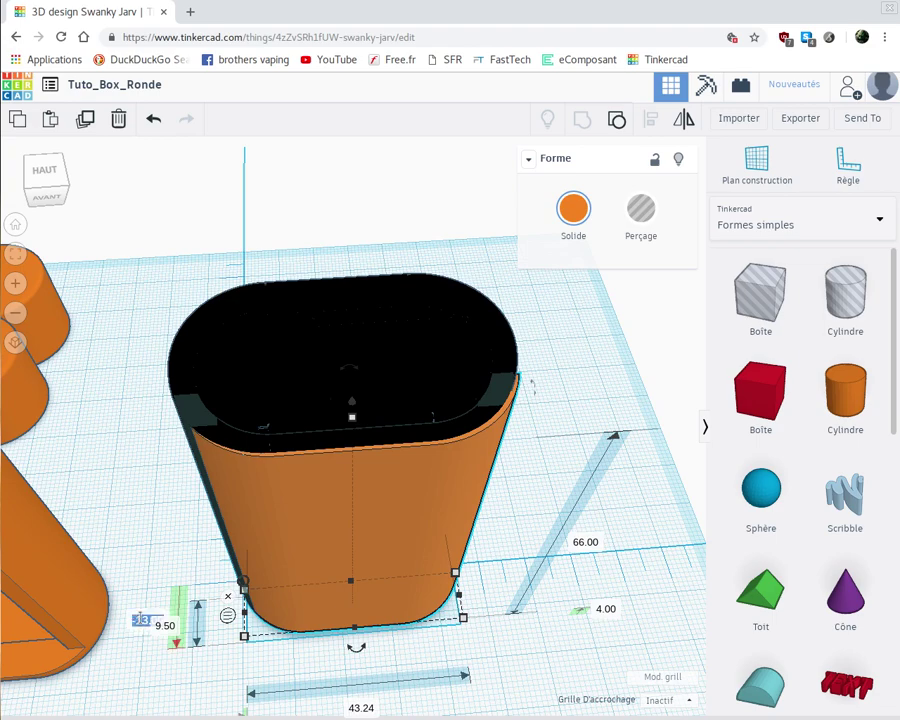
key("BackSpace")
type("-12.5")
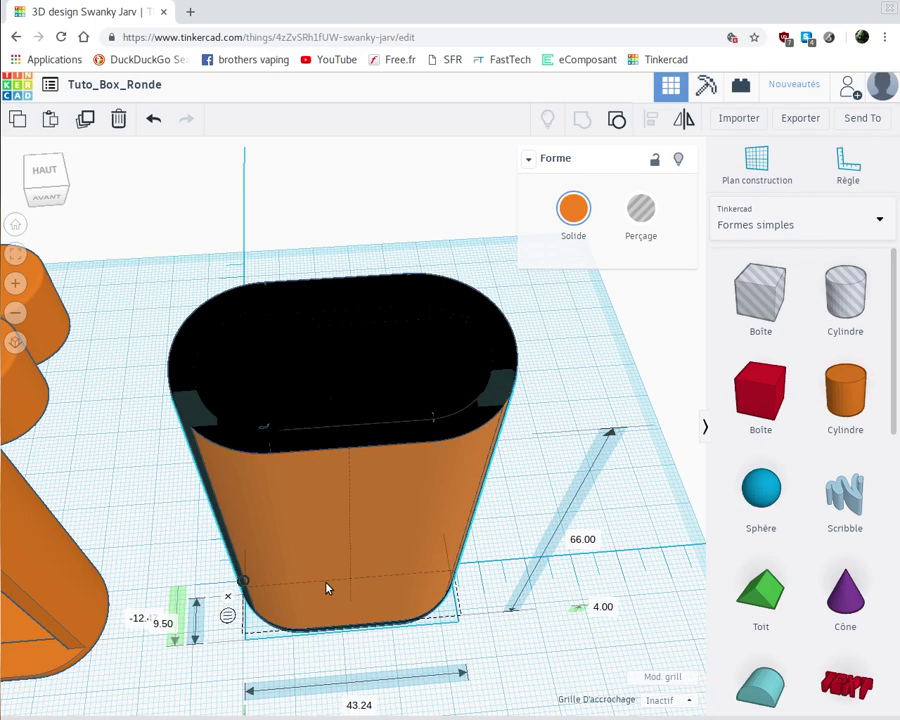
Step: Fine-tune the curved shell's position freehand to a sideways ruler offset of about 0.39 mm
right_click_drag(446, 646, 358, 610)
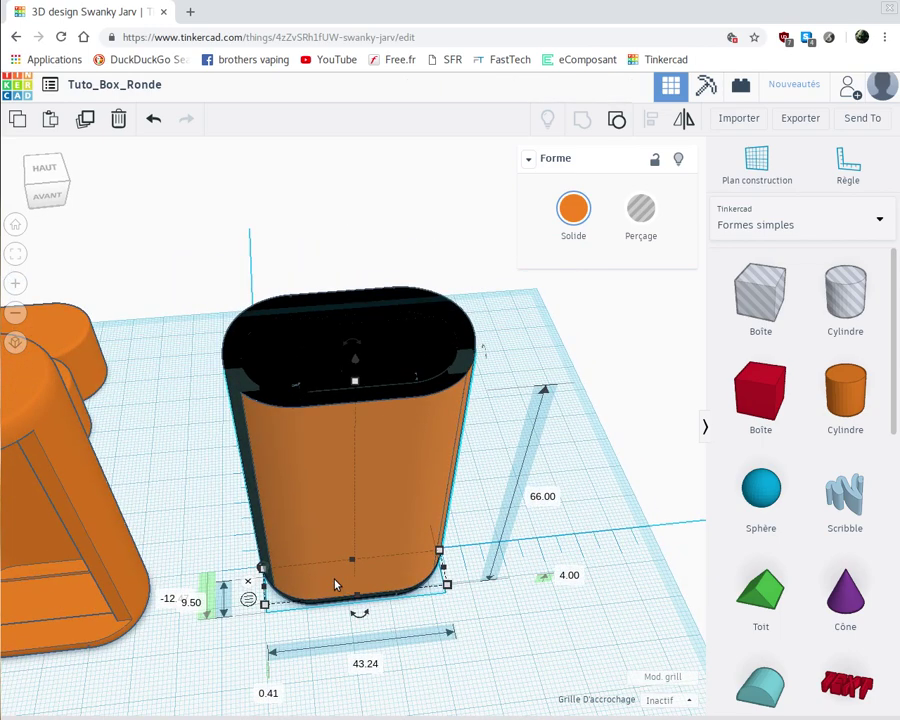
left_click(336, 585)
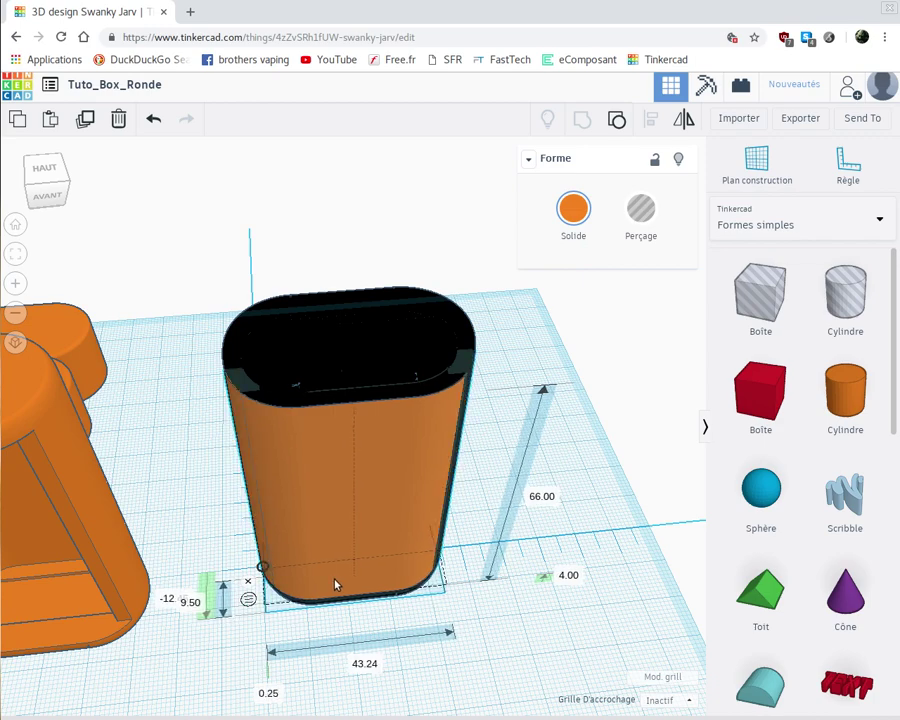
left_click_drag(335, 580, 336, 581)
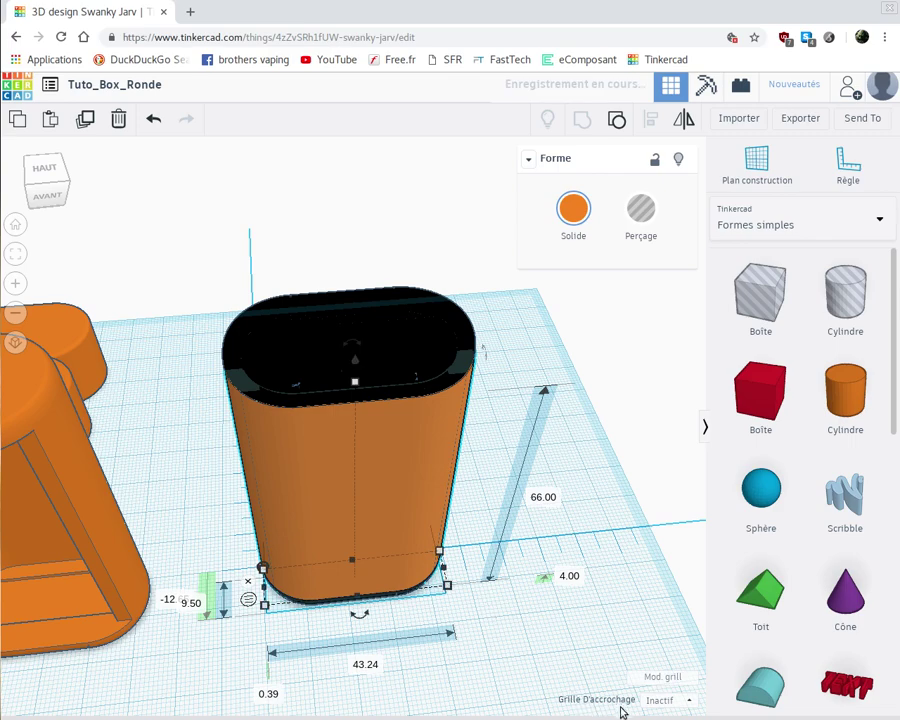
Step: Set the snap grid to 0.1 mm and shift the curved shell to a sideways ruler offset of 0.40 mm
left_click(660, 700)
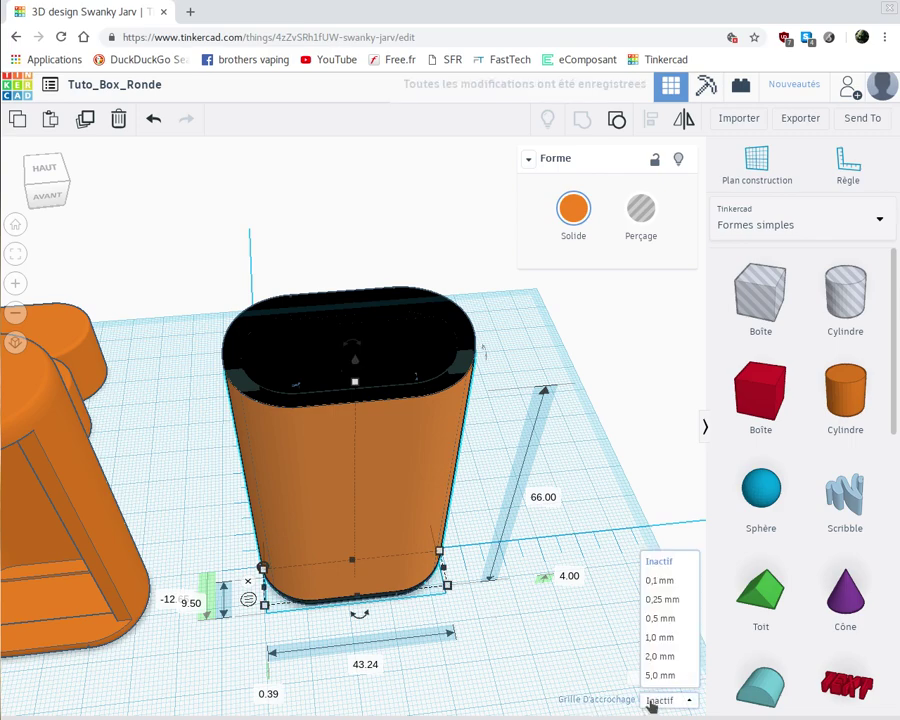
left_click(659, 579)
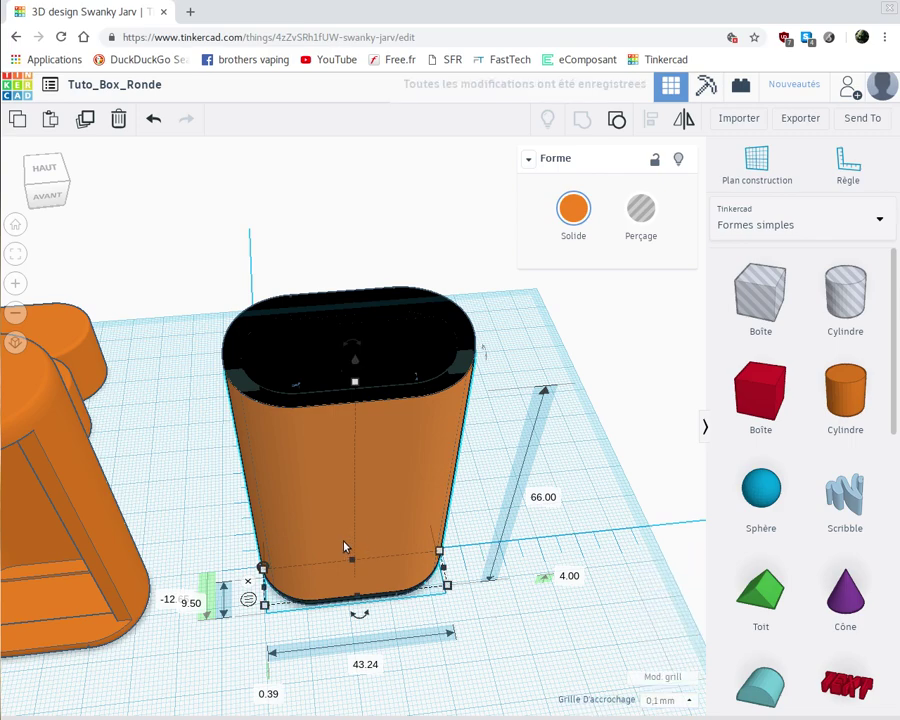
left_click_drag(343, 541, 344, 547)
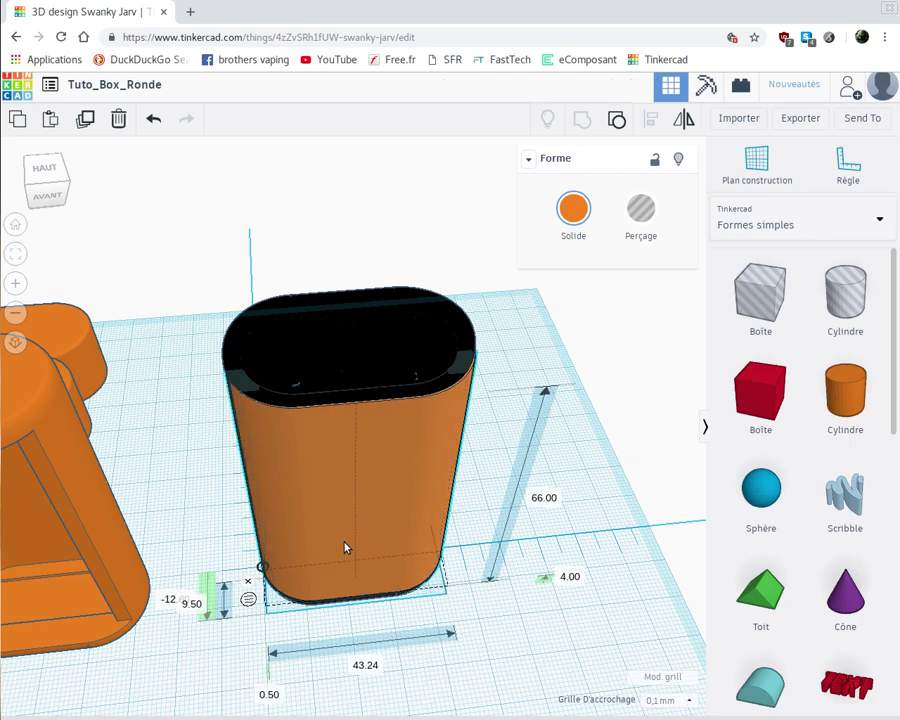
left_click_drag(344, 547, 344, 546)
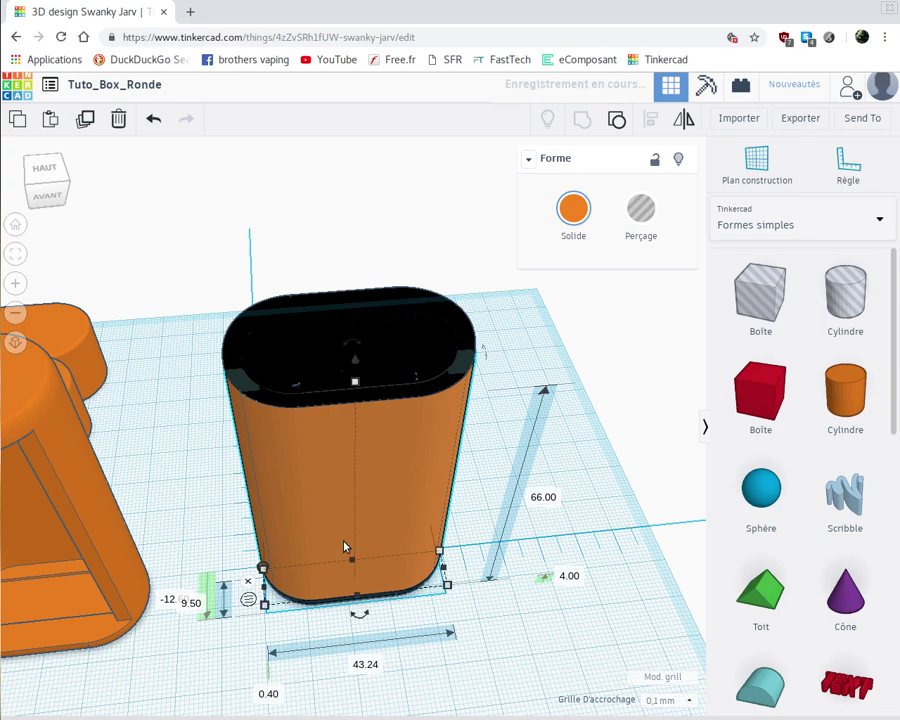
Step: Try to refit the curved shell by setting its front-to-back ruler offset to -12.5 mm
left_click(168, 600)
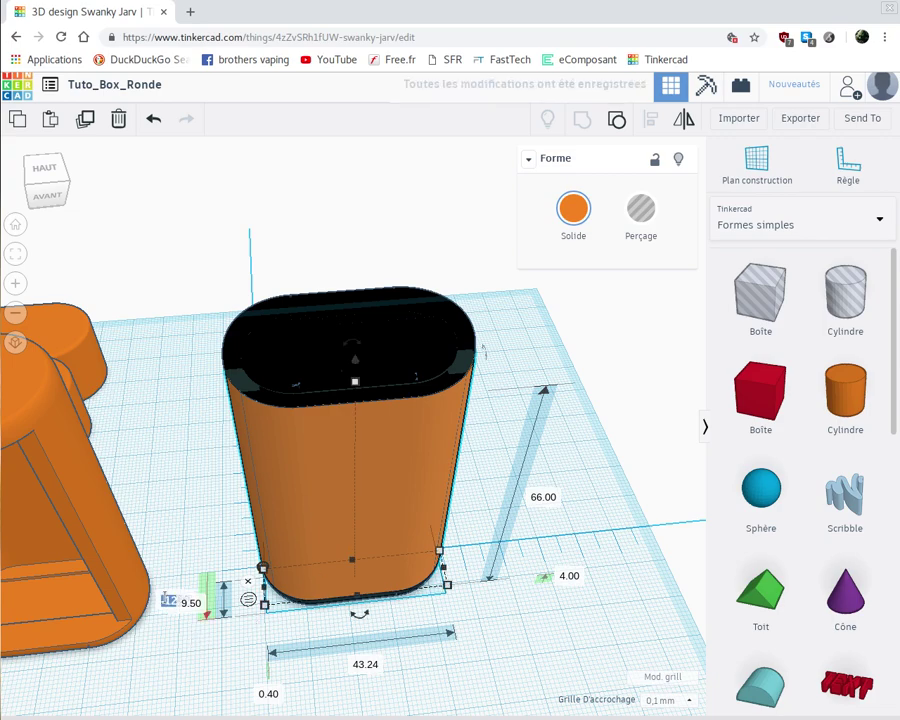
type("-12")
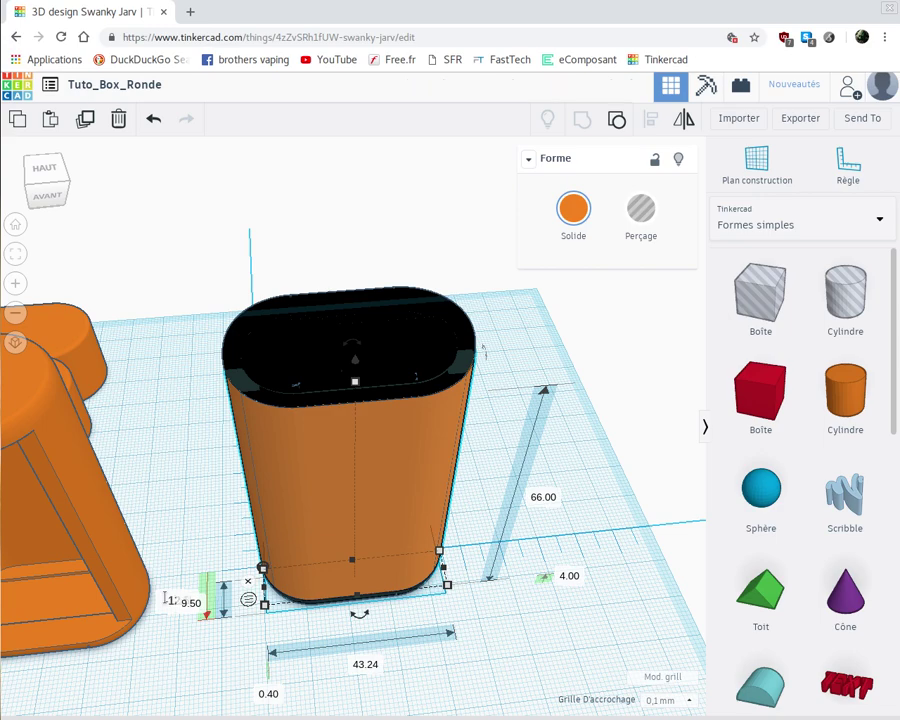
key("Return")
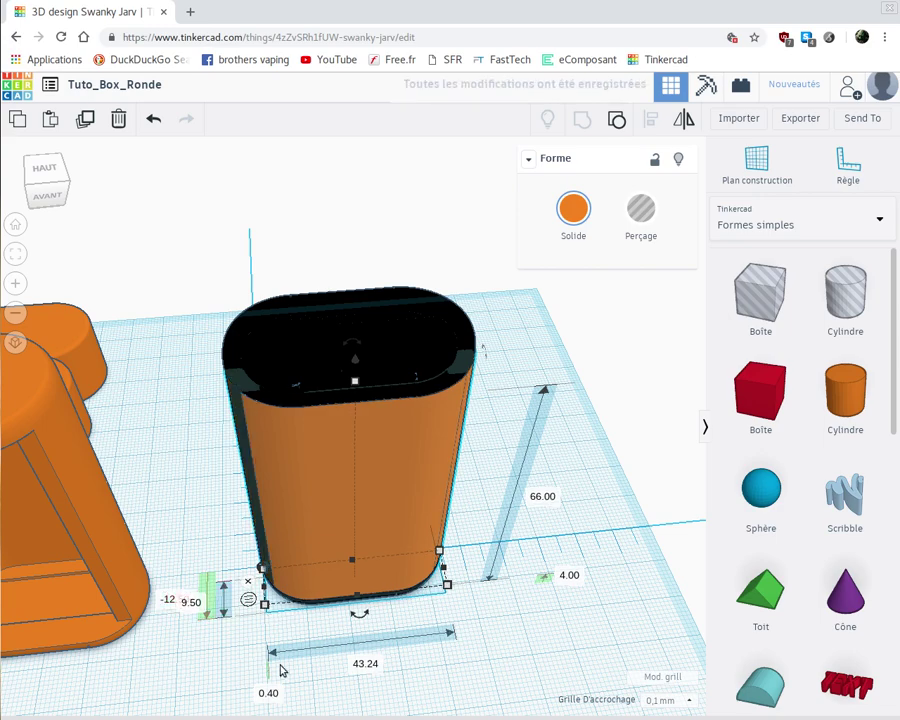
Step: Delete the curved front shell from the black body
left_click(270, 694)
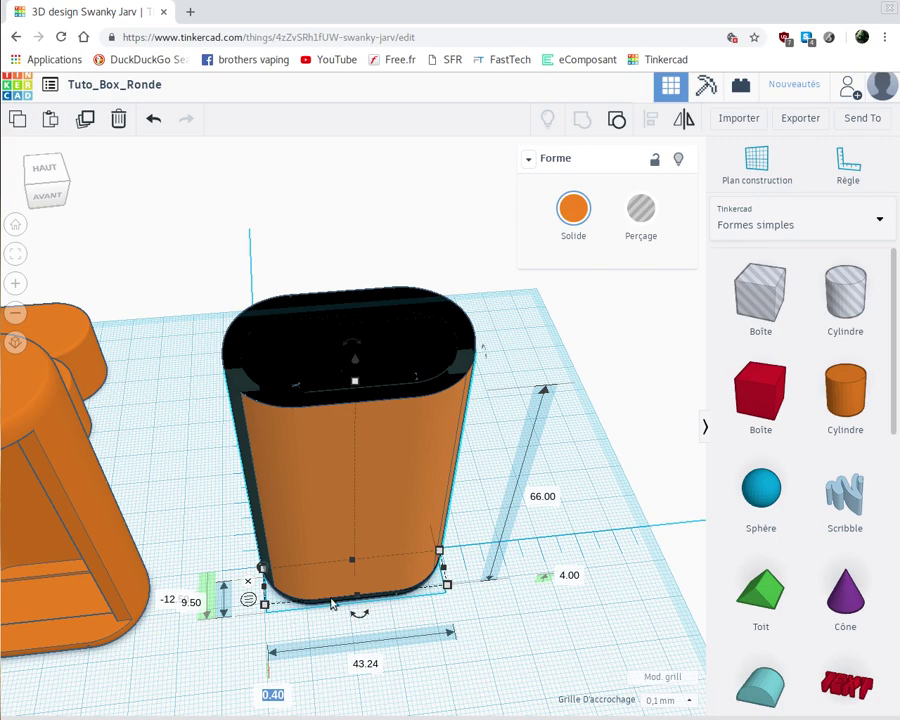
left_click(357, 500)
key("Delete")
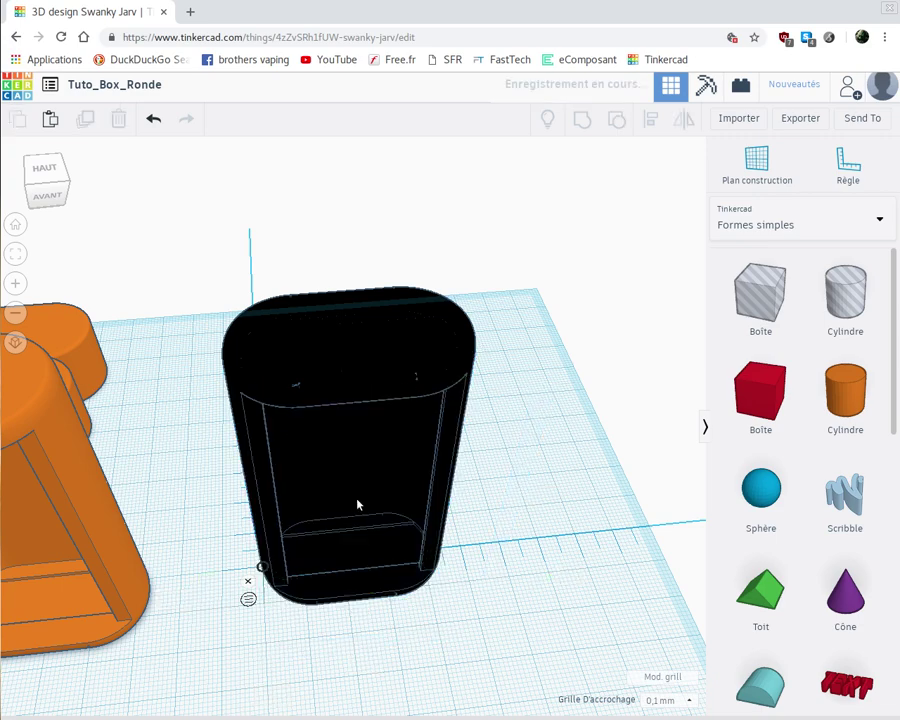
Step: Duplicate the orange body with the front opening and place the copy over the black body
left_click(72, 513)
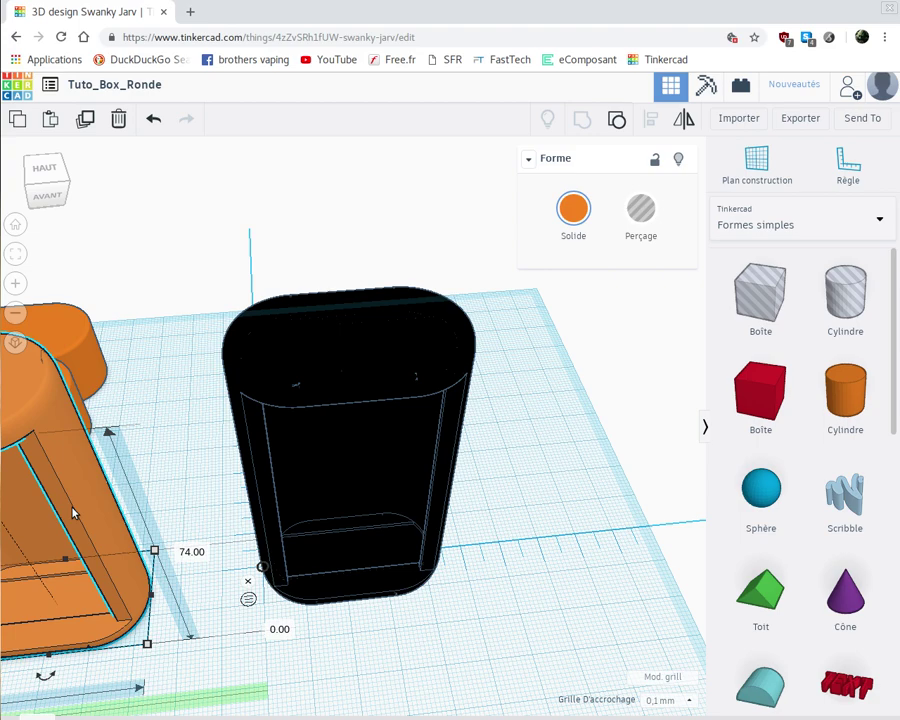
left_click_drag(83, 519, 168, 508)
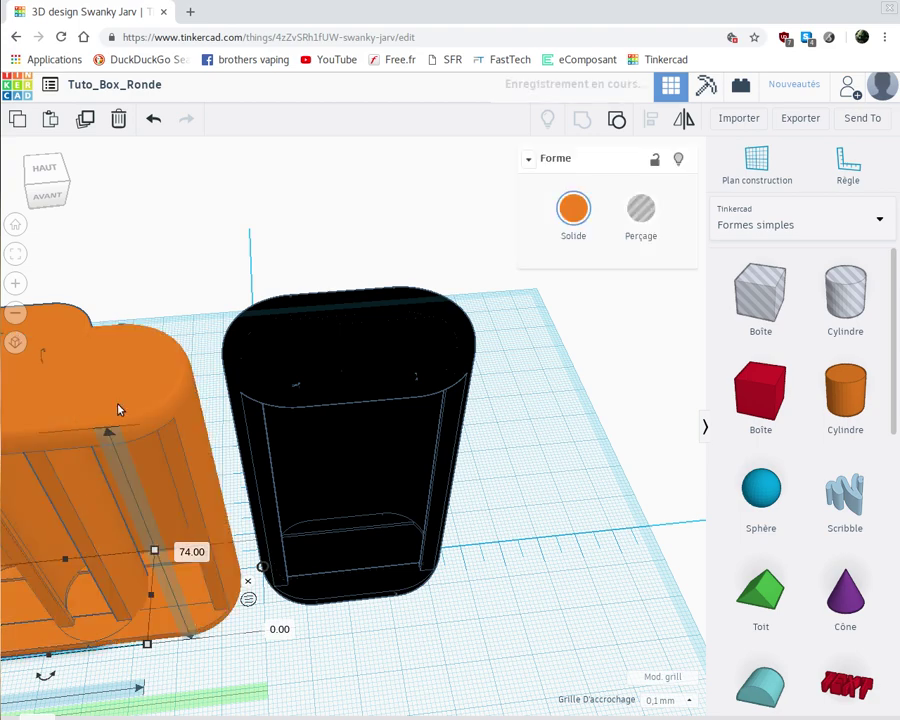
left_click_drag(160, 430, 422, 344)
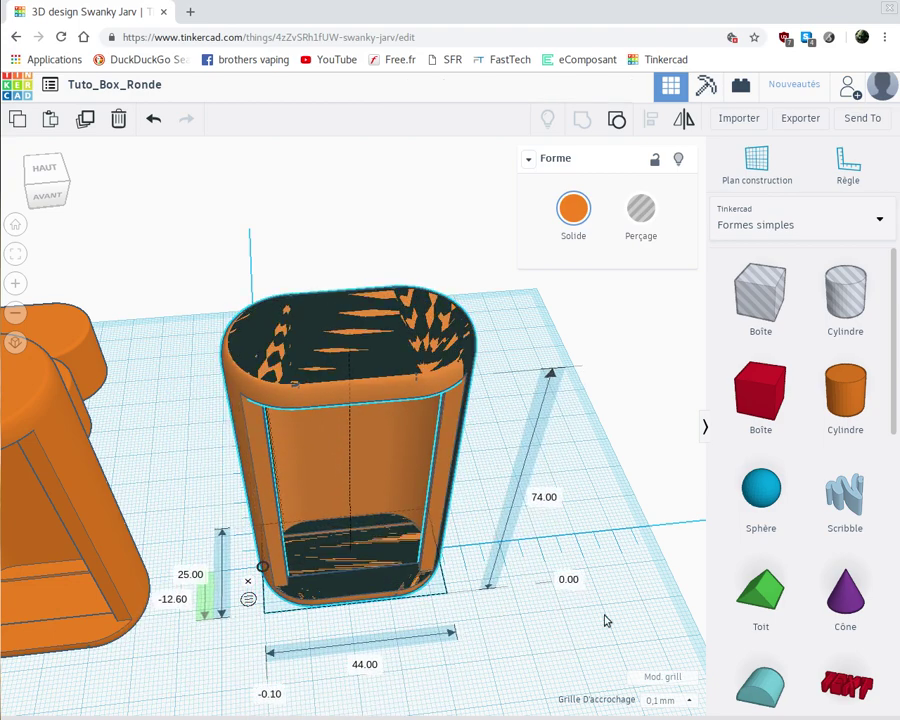
Step: Set the snap grid to 0.5 mm and the duplicated body's front-to-back ruler offset to -12.5 mm
left_click(660, 700)
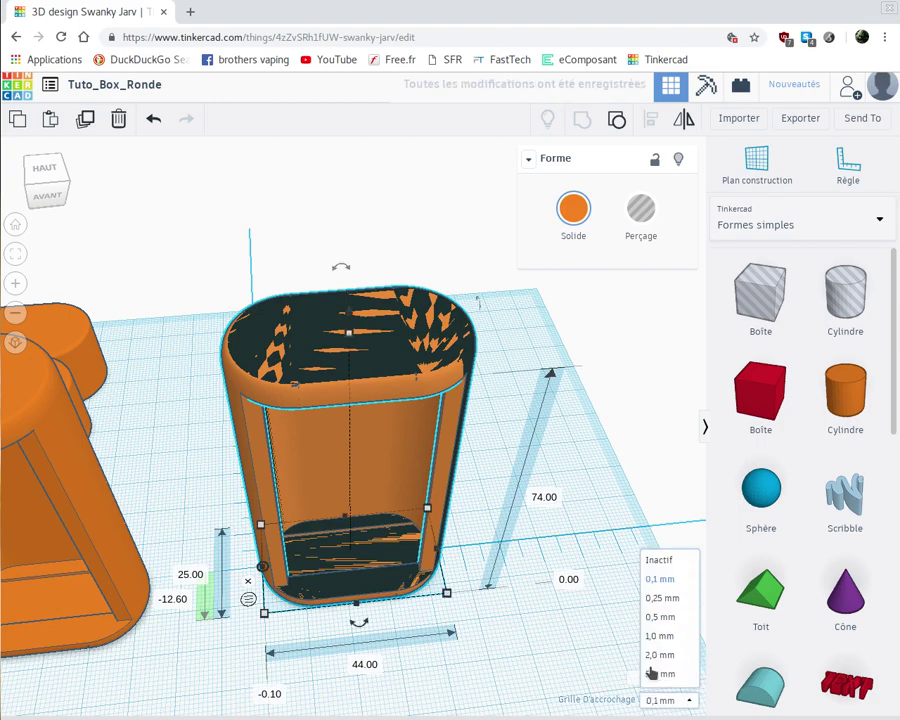
left_click(657, 616)
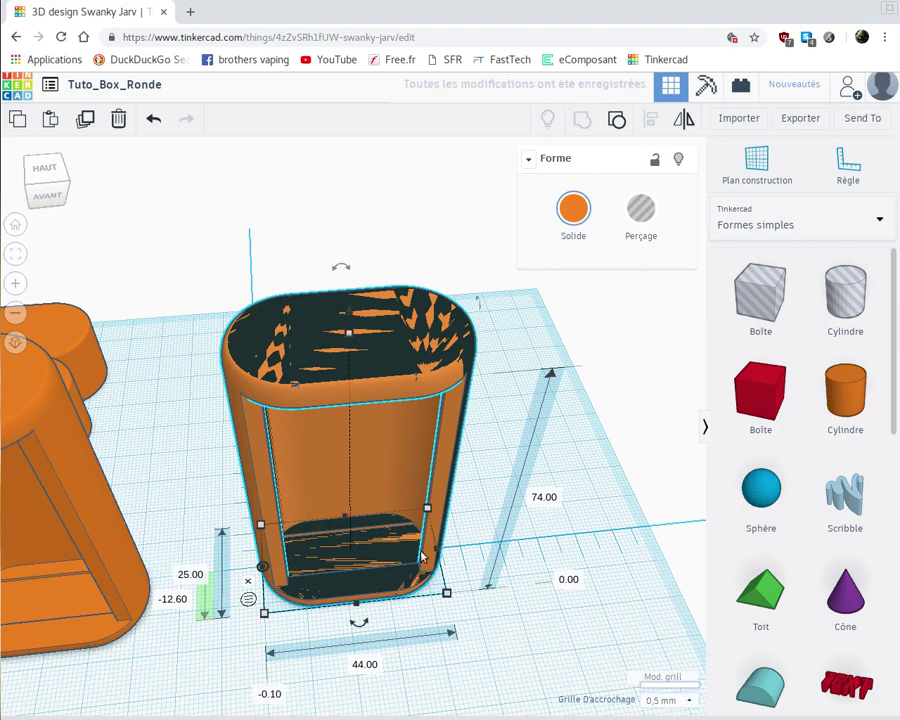
left_click(176, 599)
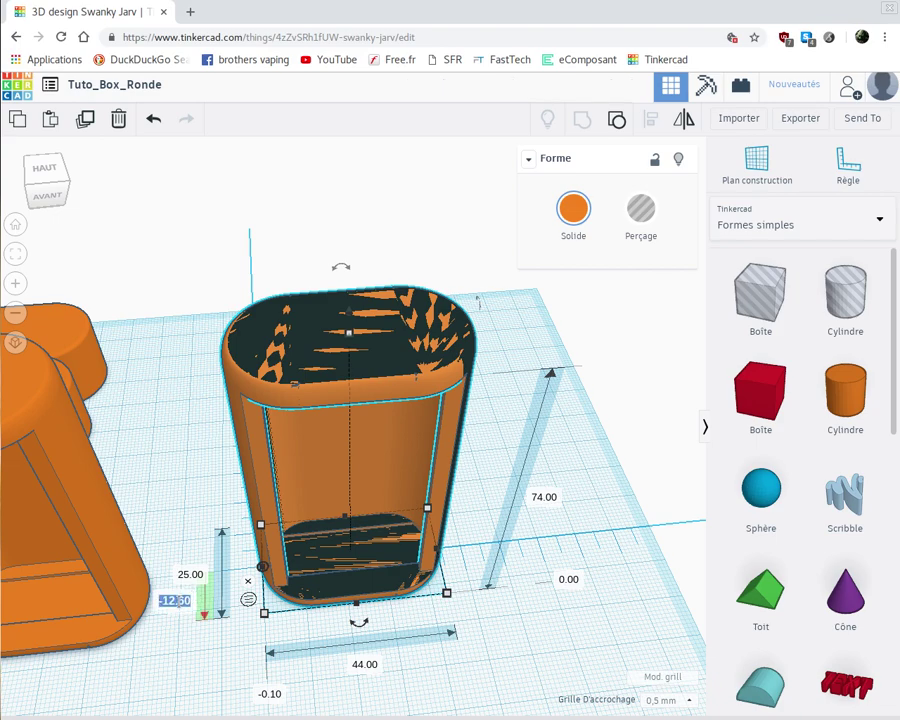
key("BackSpace")
type("-12.5")
key("Return")
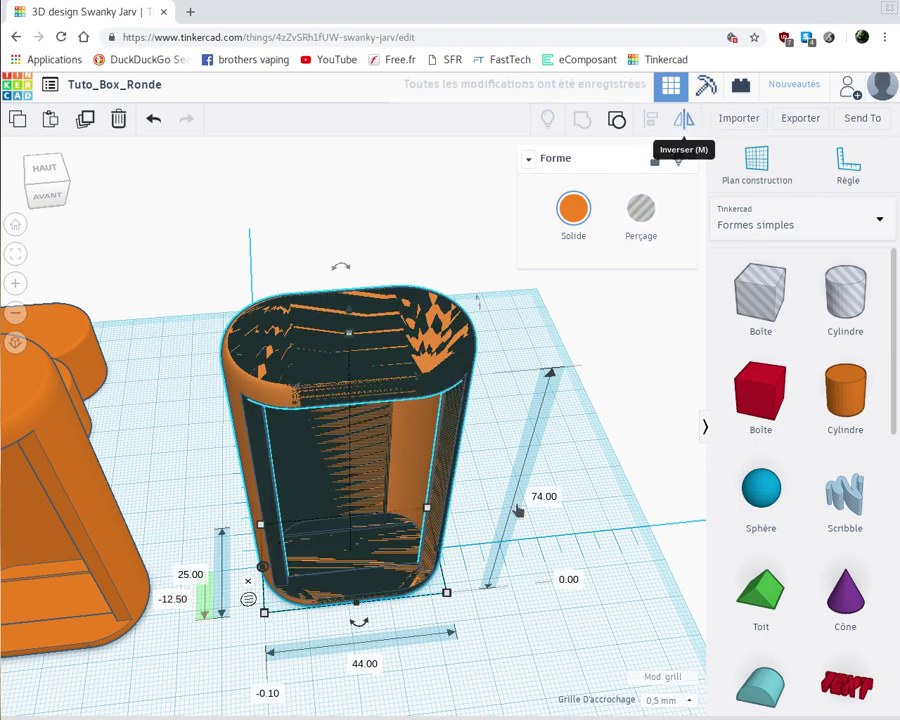
Step: Remove the ruler and mirror the duplicated orange body front to back
left_click(686, 120)
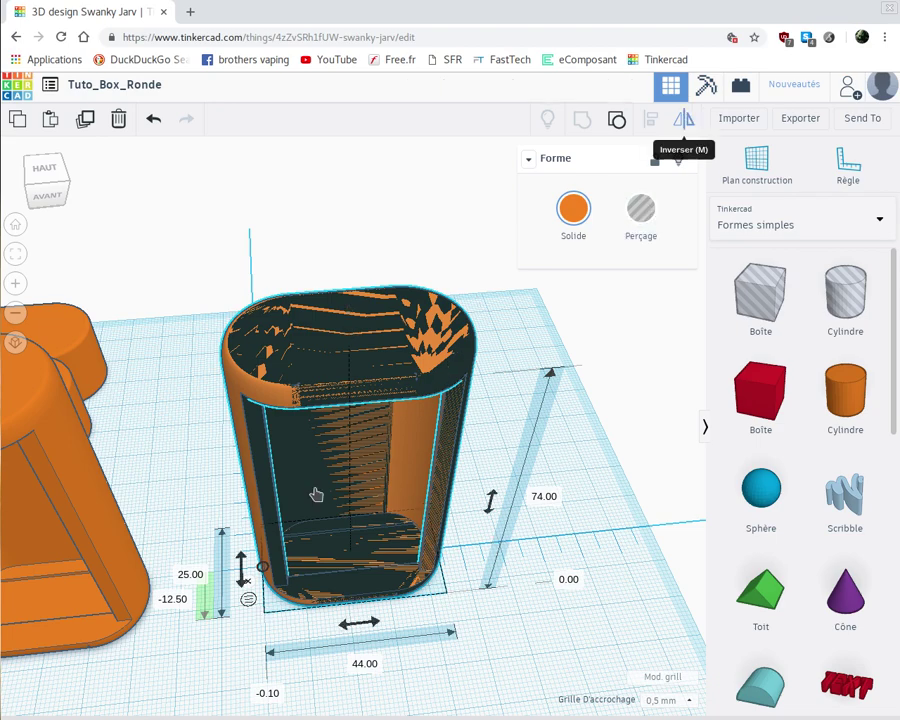
left_click(246, 582)
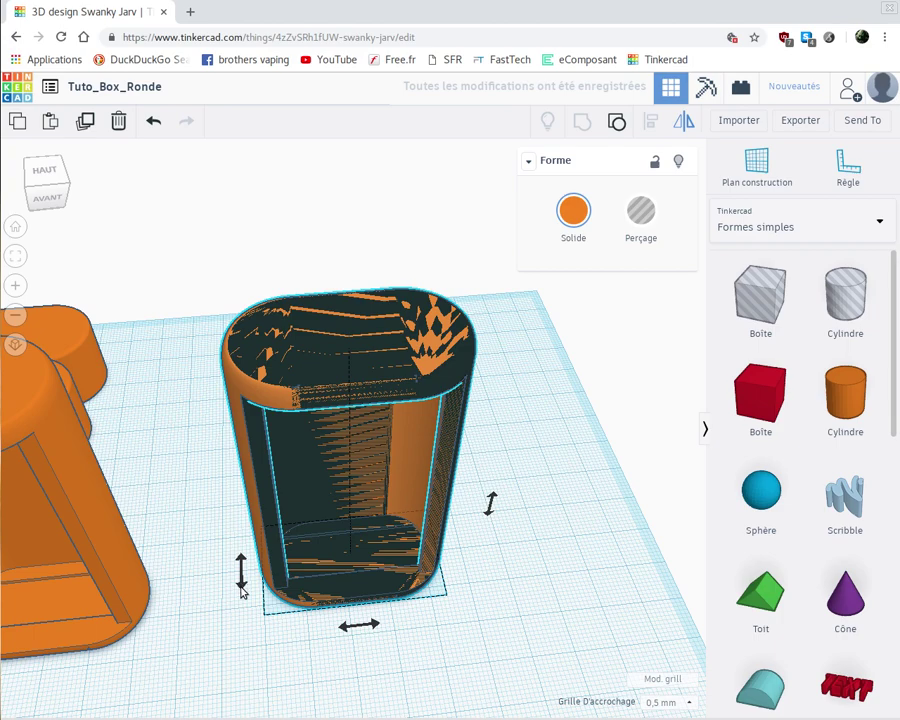
left_click(241, 575)
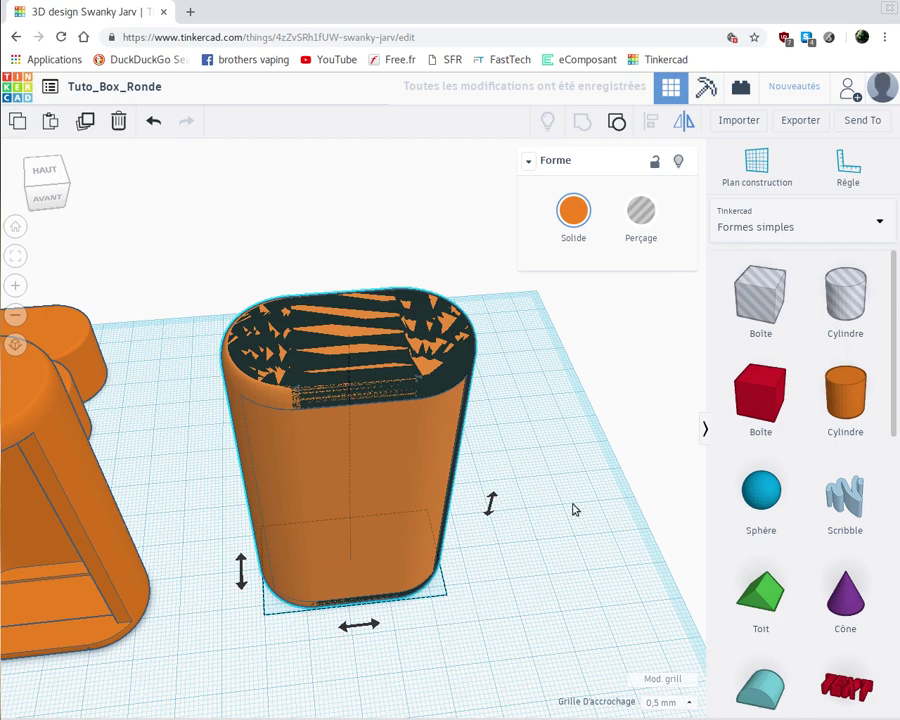
Step: Add a box hole at the base of the overlapping bodies and stretch it around them to about 72 by 31 mm
left_click_drag(638, 442, 277, 589)
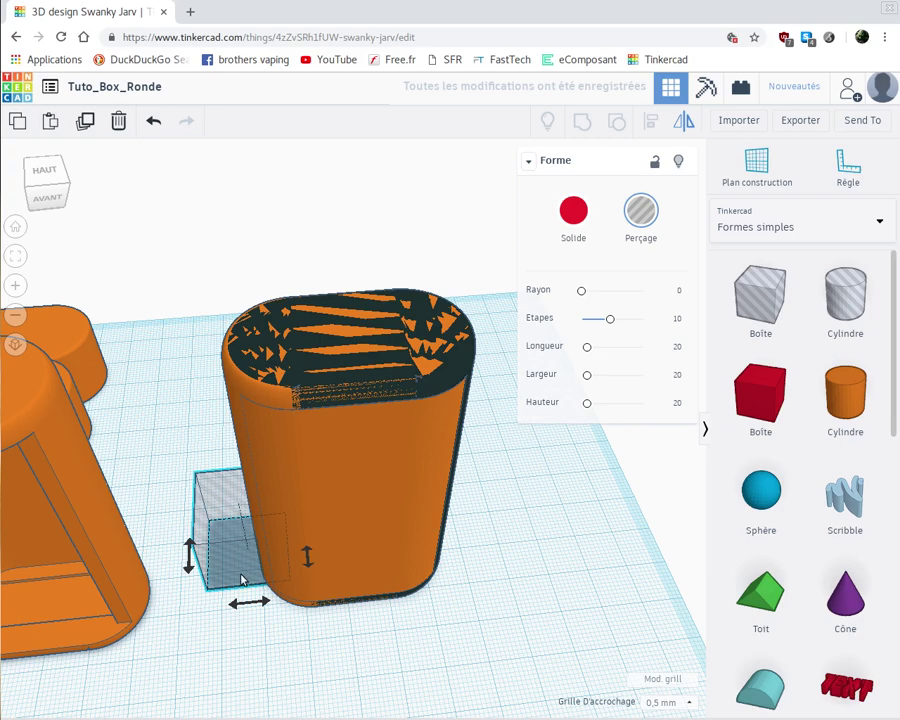
left_click(354, 646)
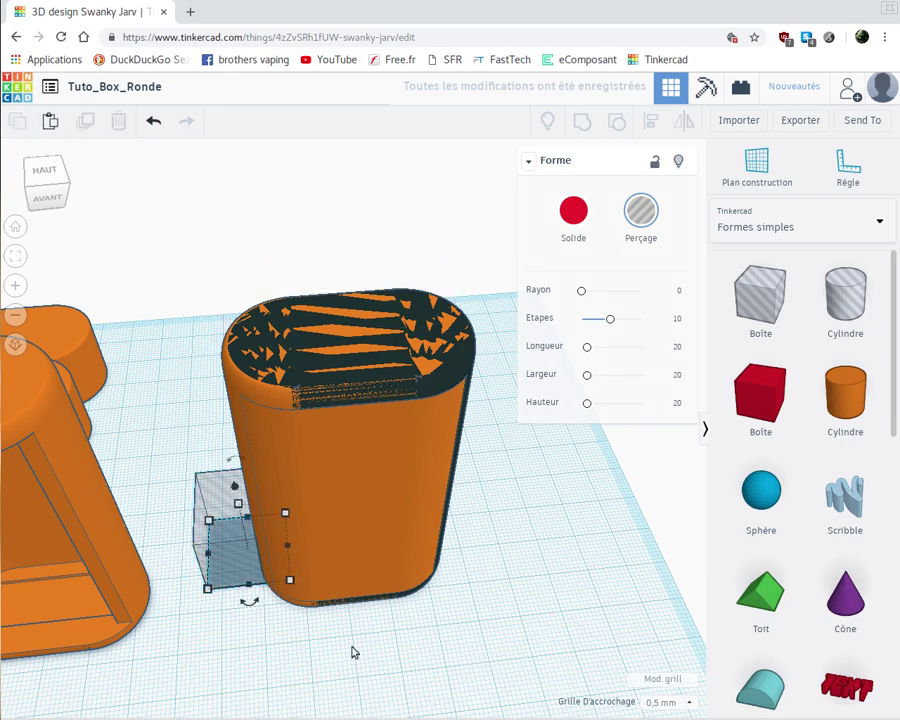
left_click(250, 583)
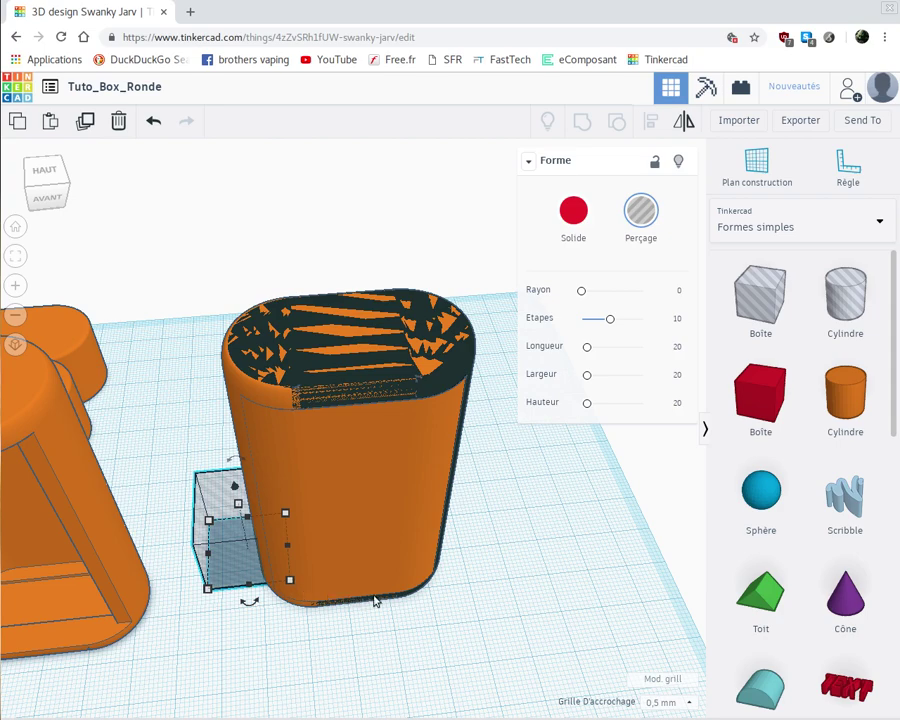
left_click_drag(375, 600, 511, 597)
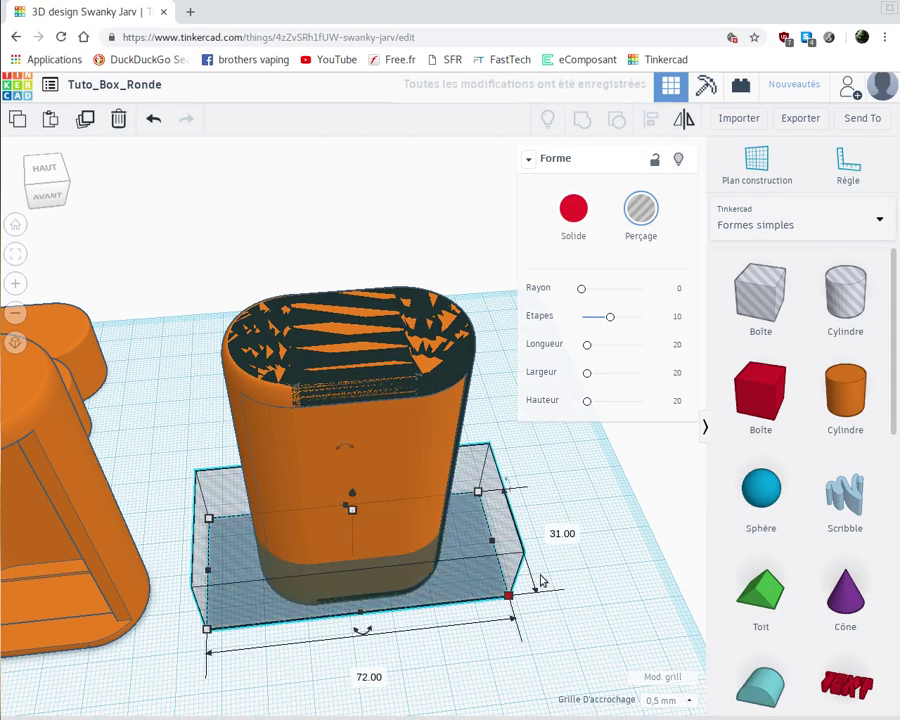
Step: Place a ruler at the base of the bodies and set the box hole's height to 4 mm
right_click_drag(541, 580, 498, 570)
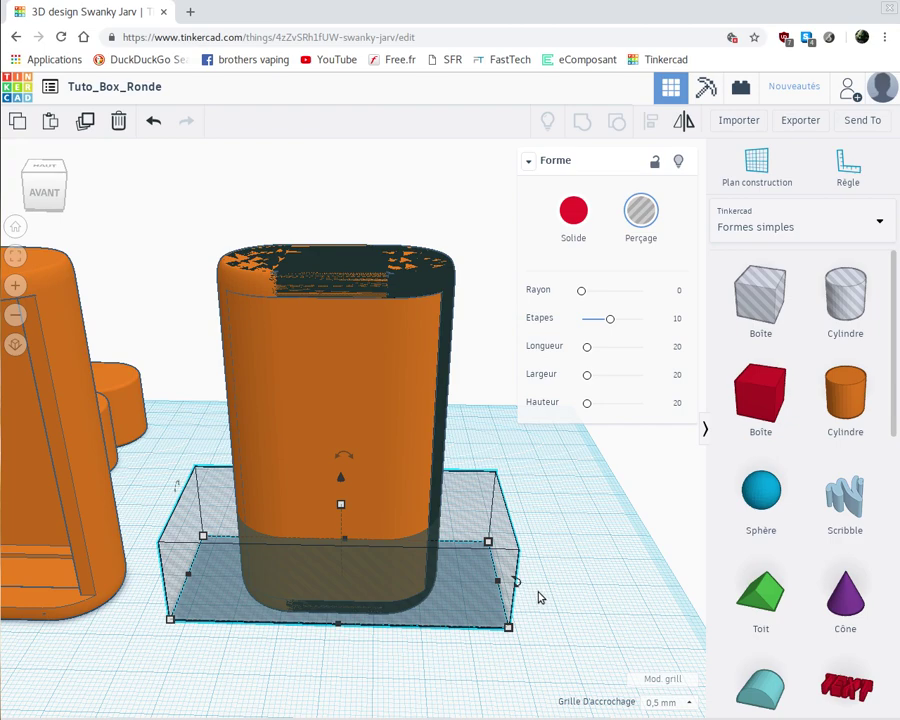
right_click_drag(538, 597, 464, 558)
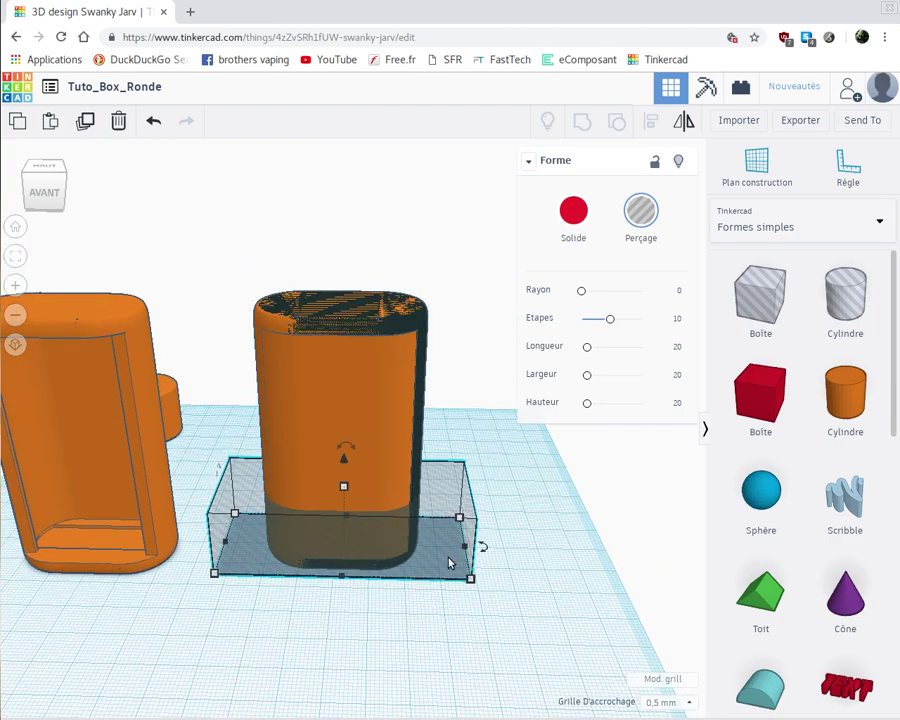
left_click(843, 168)
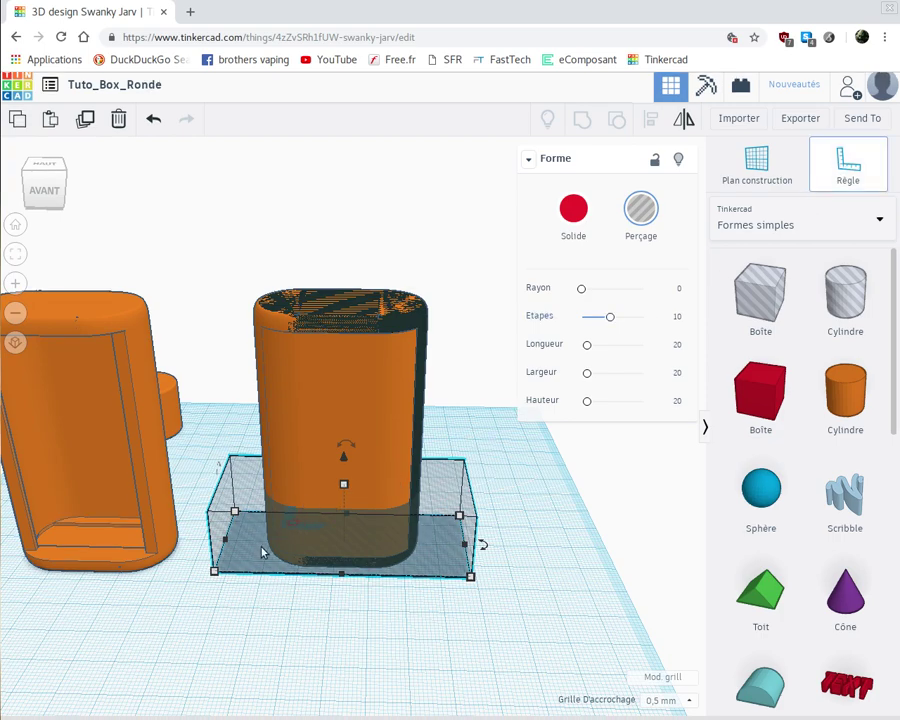
left_click(370, 567)
left_click(539, 548)
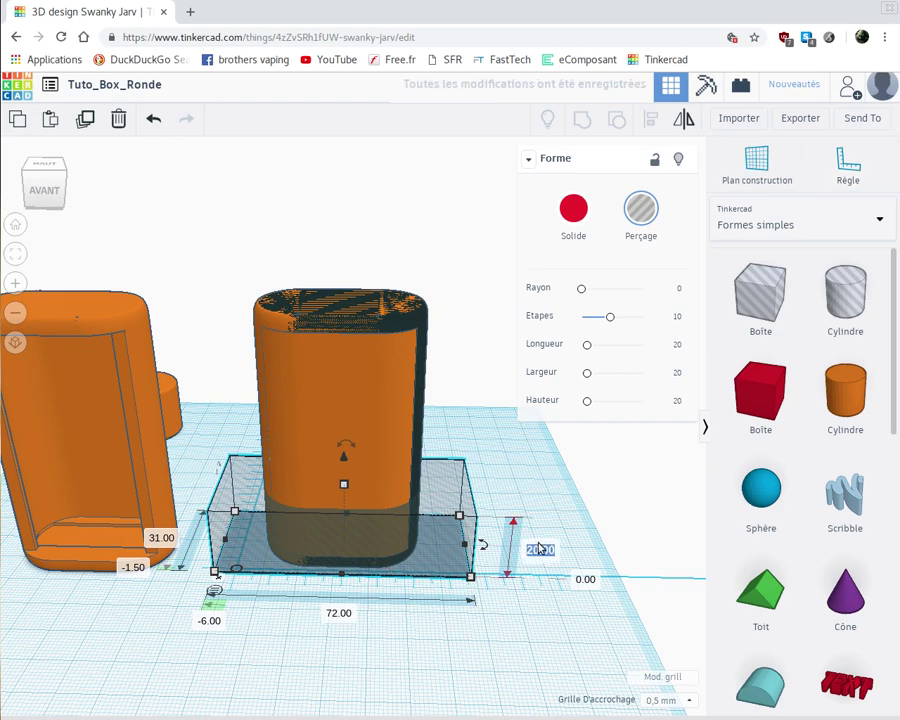
type("4")
key("Return")
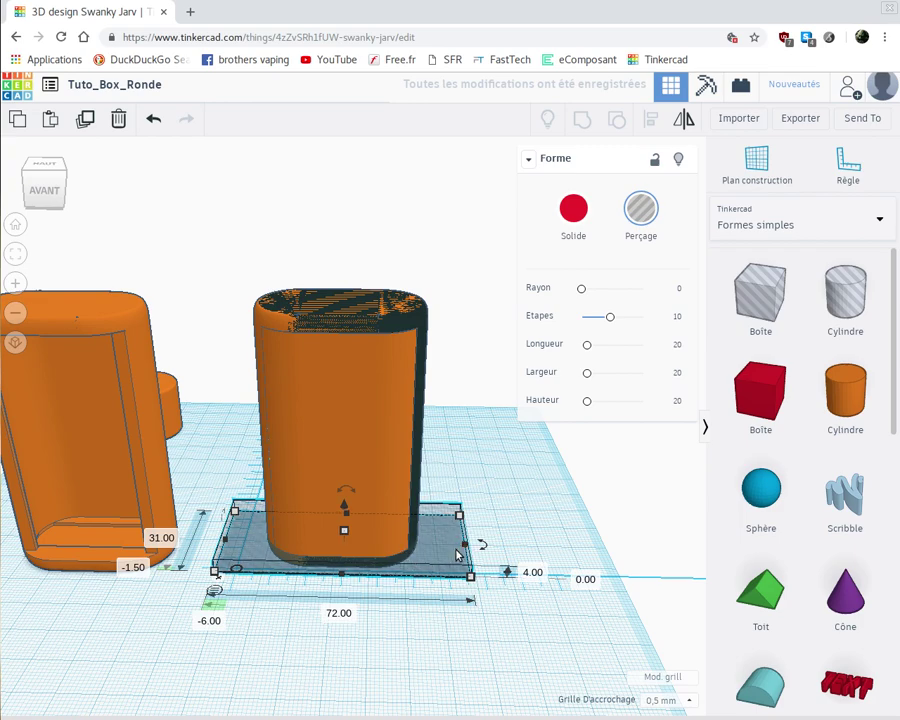
Step: Duplicate the flat box hole and raise the copy to 74 mm above the workplane
key("ctrl+c")
key("ctrl+v")
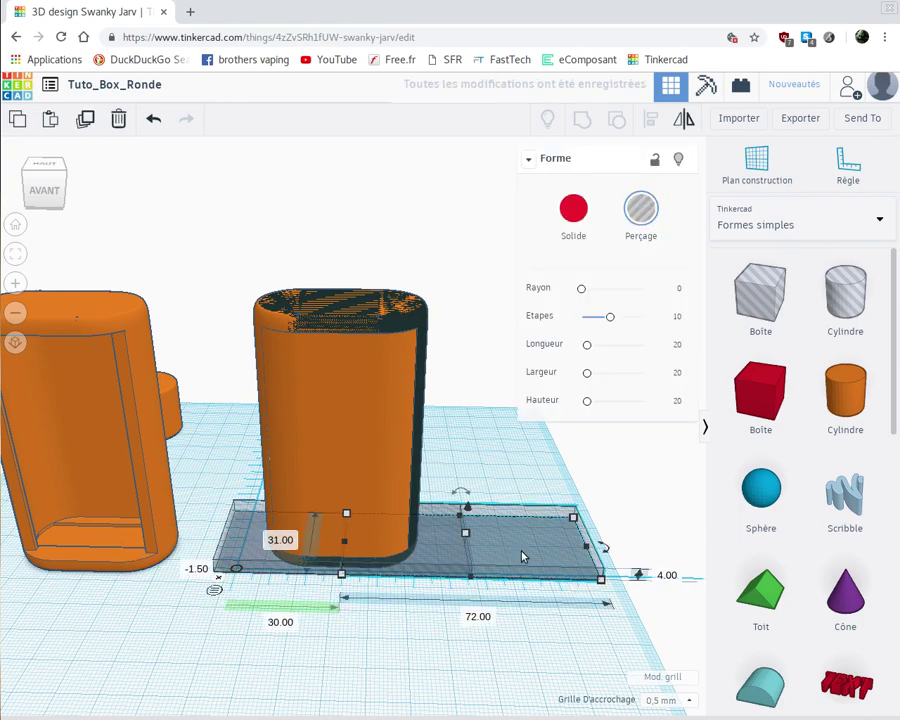
middle_click_drag(377, 651, 298, 636)
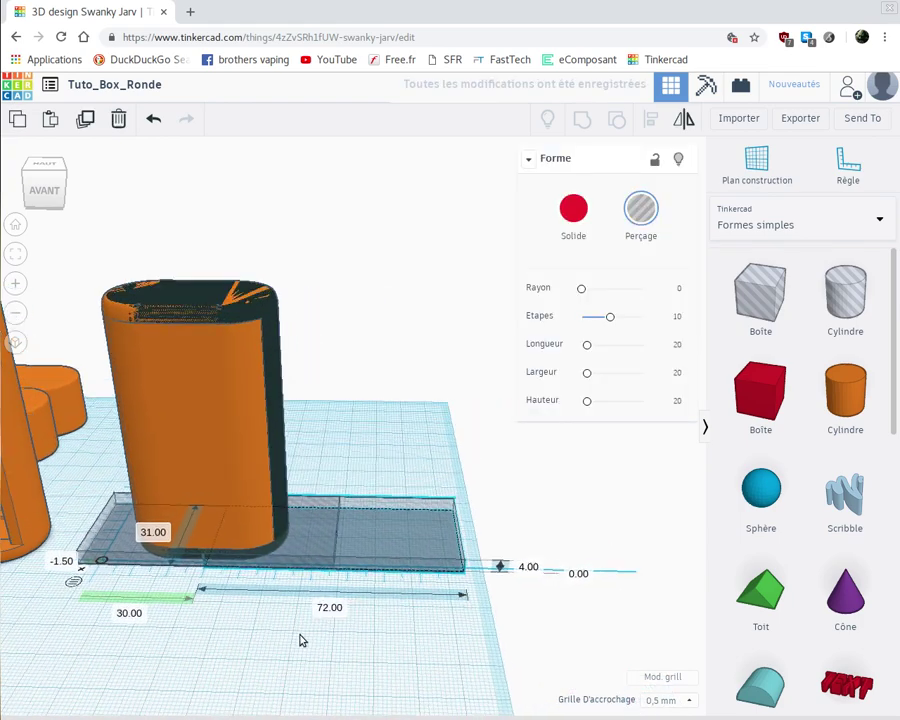
left_click(526, 567)
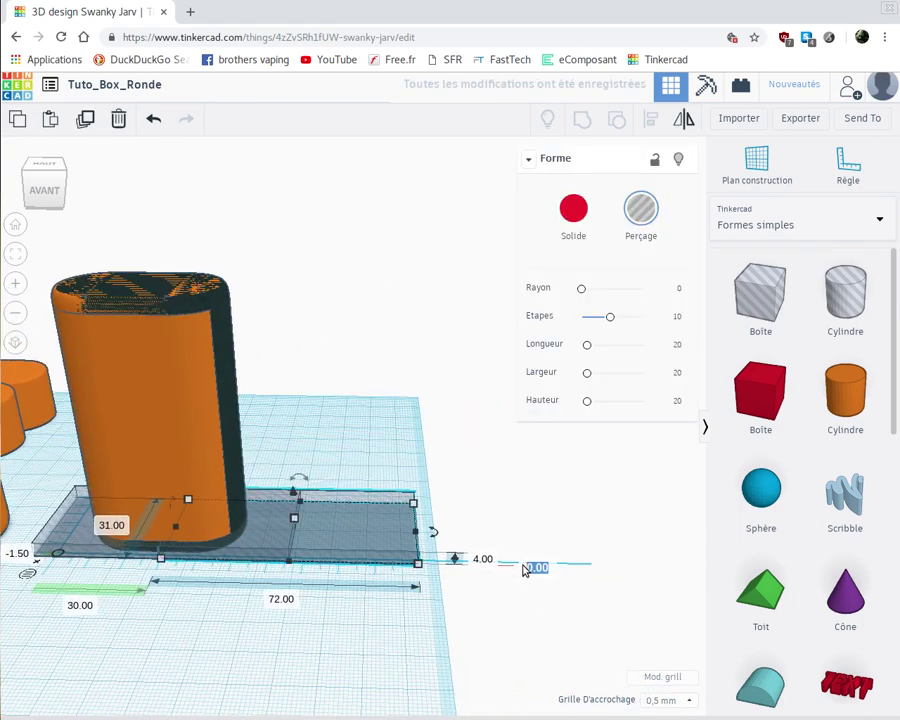
type("74")
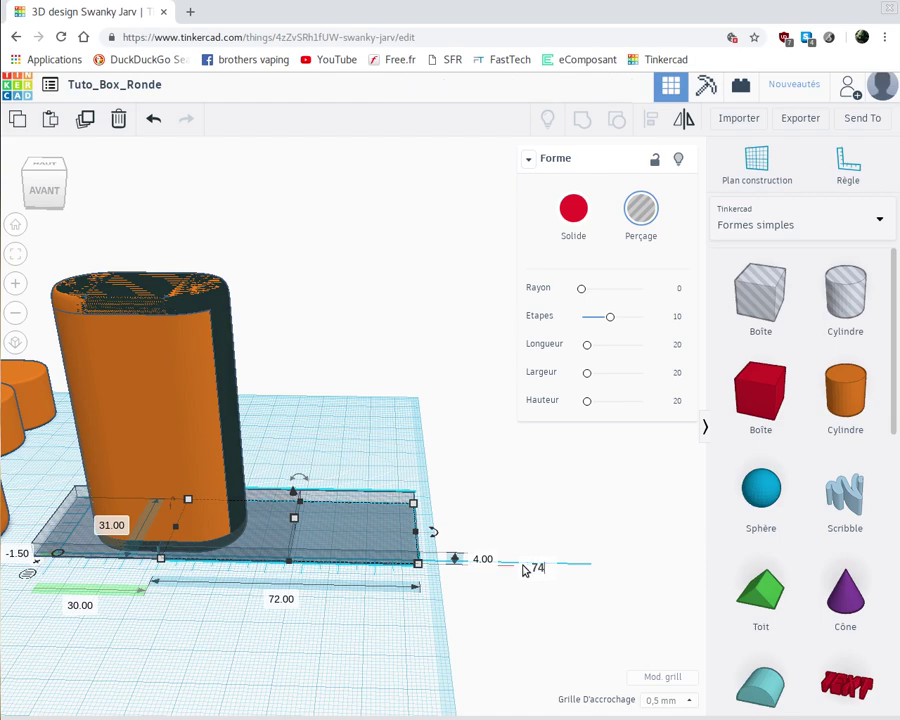
key("Return")
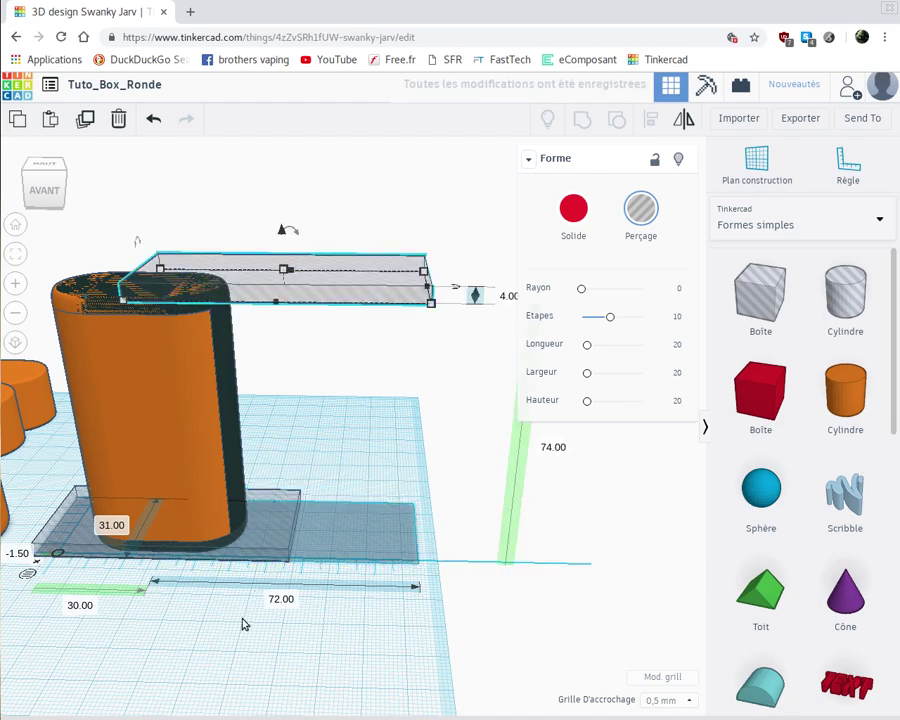
Step: Lower the duplicated box hole to 70 mm above the workplane
right_click_drag(244, 702, 252, 657)
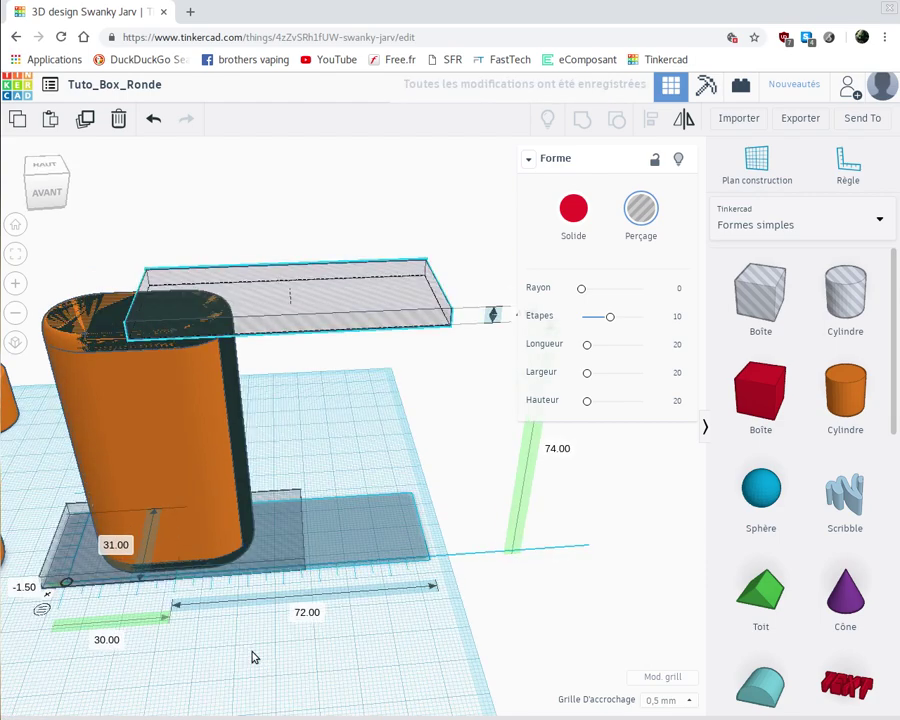
left_click(552, 448)
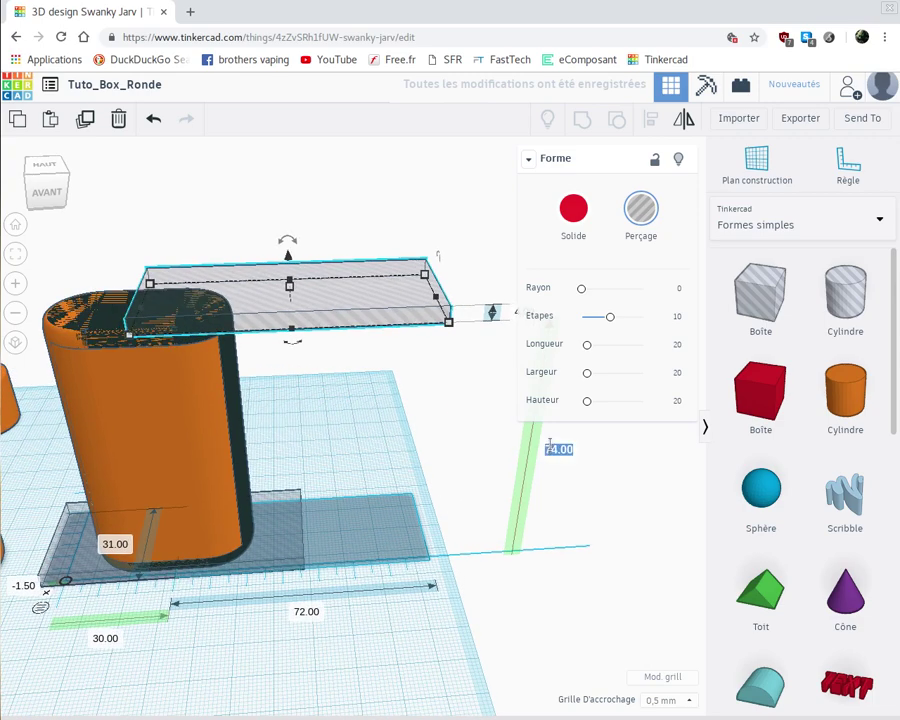
type("70")
key("Return")
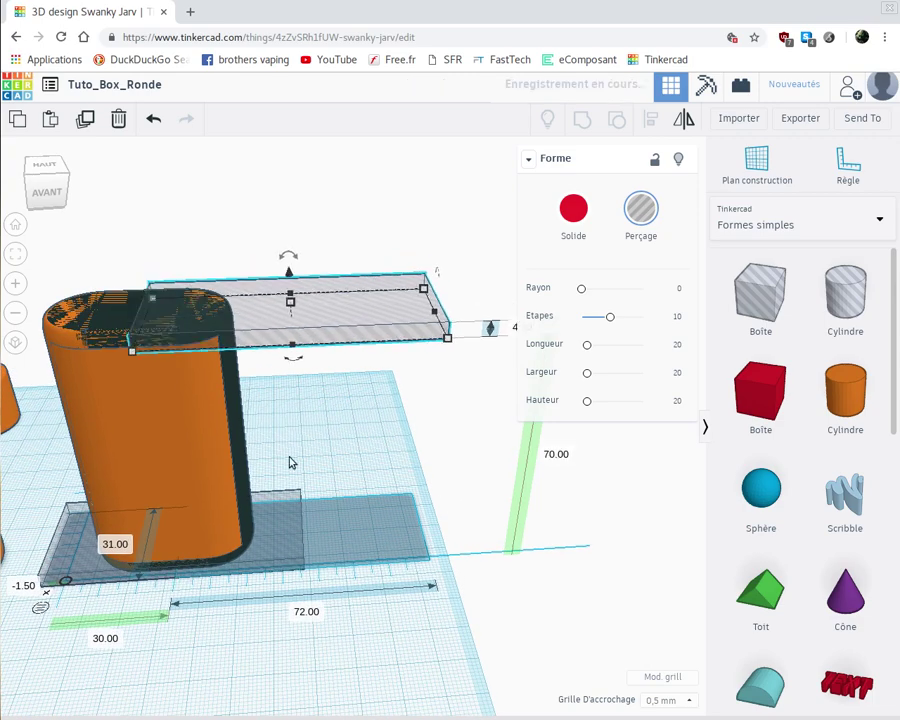
Step: Move the raised box hole over the top of the bodies, to ruler offsets of 0.00 mm sideways and -2.00 mm front to back
left_click_drag(221, 320, 207, 367)
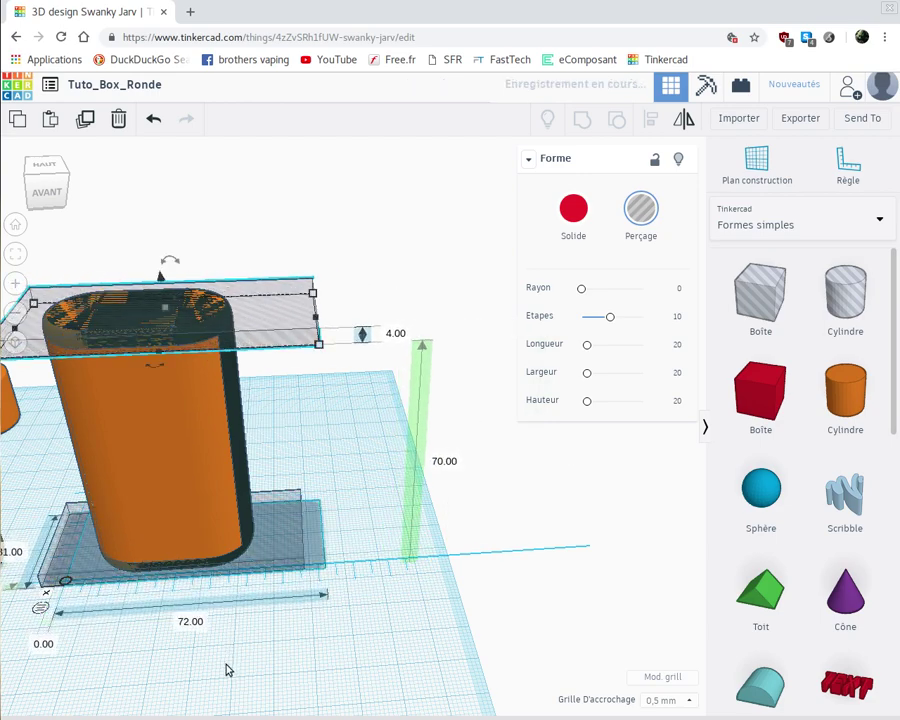
right_click_drag(244, 666, 209, 487)
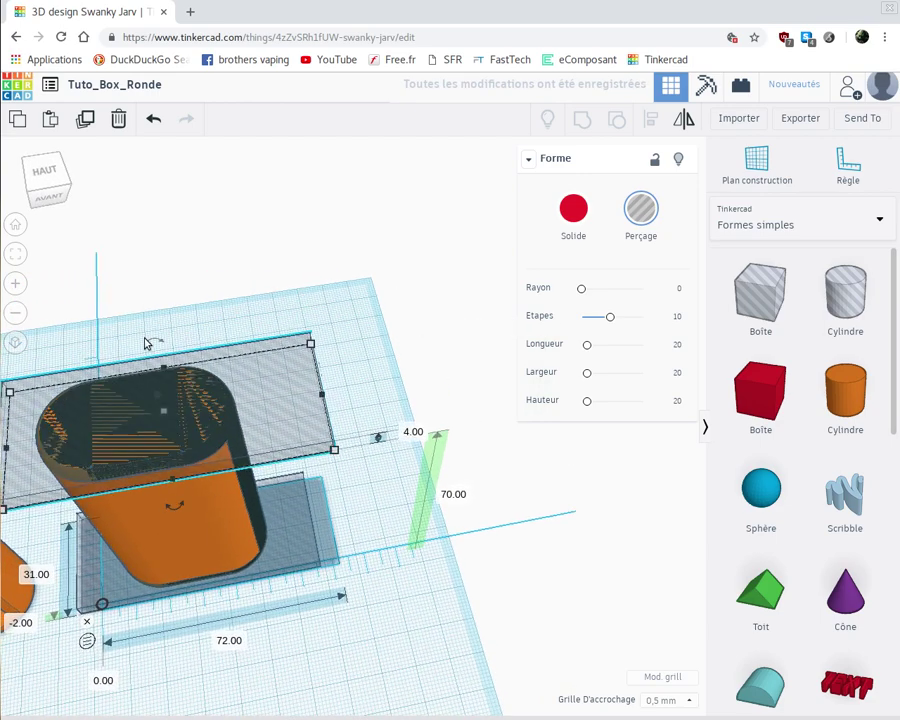
left_click_drag(198, 450, 198, 450)
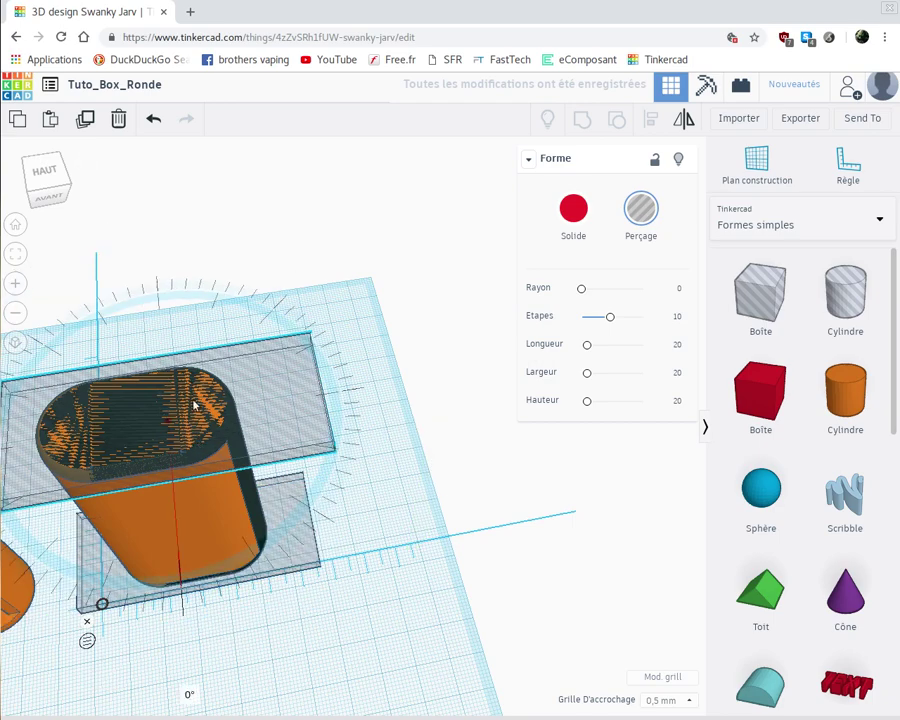
Step: Group the bodies with the lower and upper flat box holes to trim the cover's two ends
left_click_drag(325, 563, 351, 541)
left_click(256, 328)
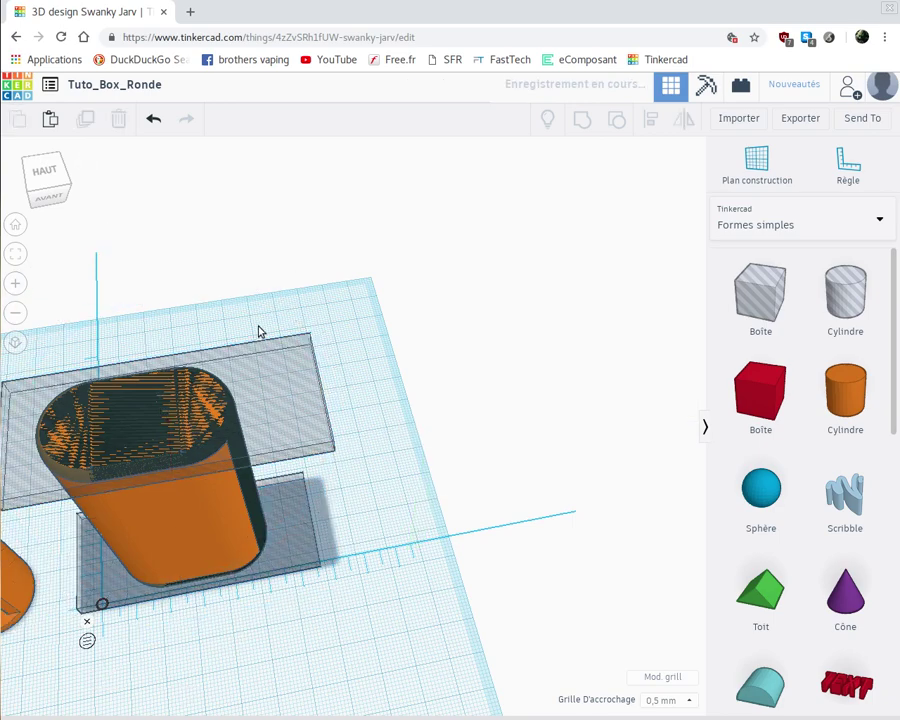
left_click_drag(176, 322, 275, 560)
left_click_drag(315, 422, 352, 321)
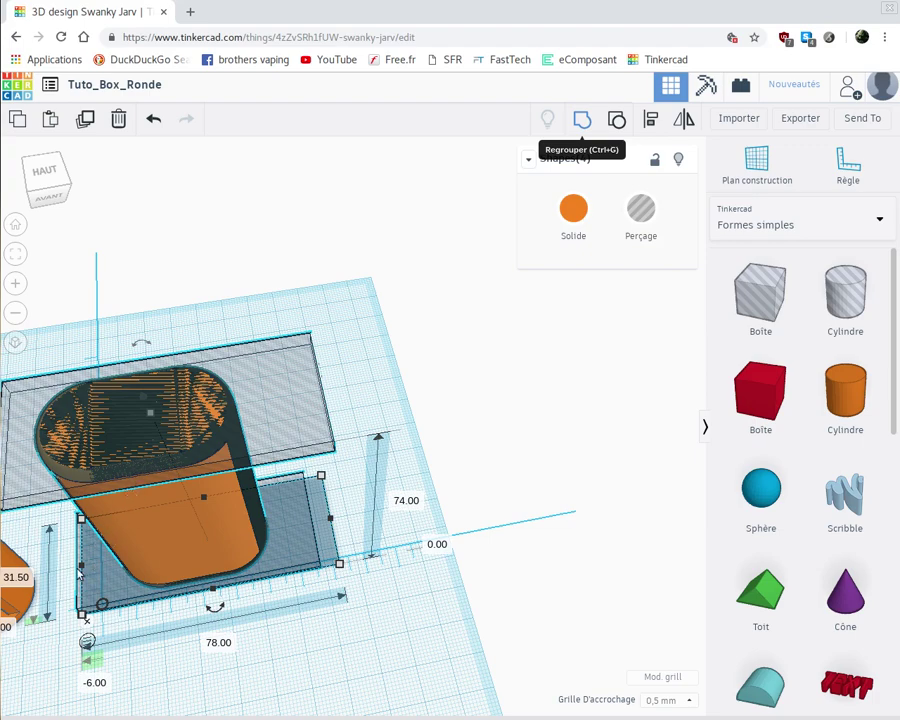
key("ctrl+g")
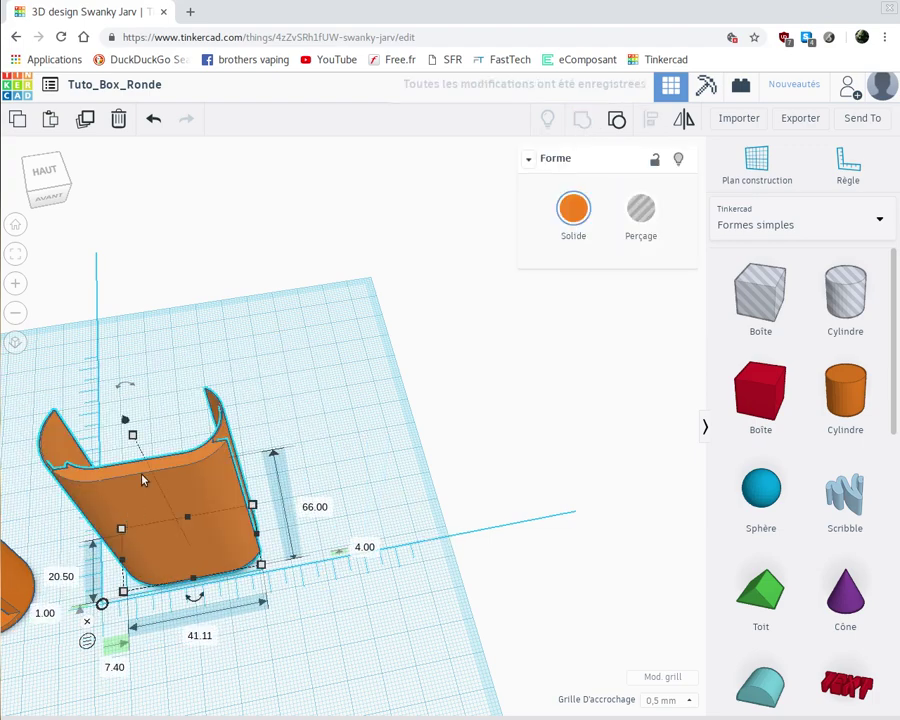
Step: Reposition the ruler origin at the side of the trimmed cover, giving it offsets of about -0.10 mm sideways and -12.50 mm front to back
right_click_drag(230, 617, 226, 619)
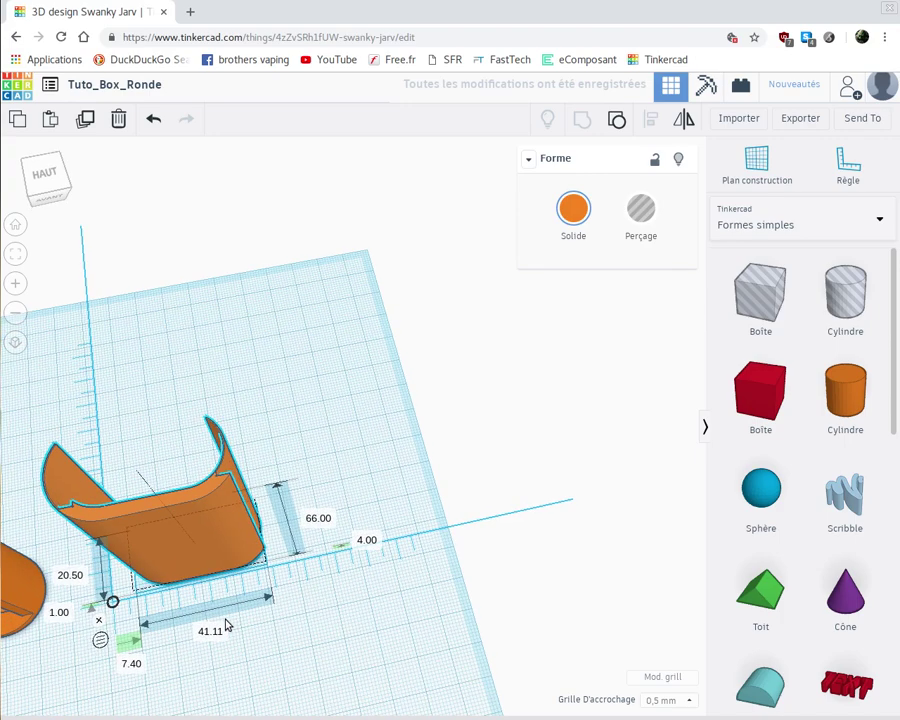
right_click_drag(265, 657, 249, 543)
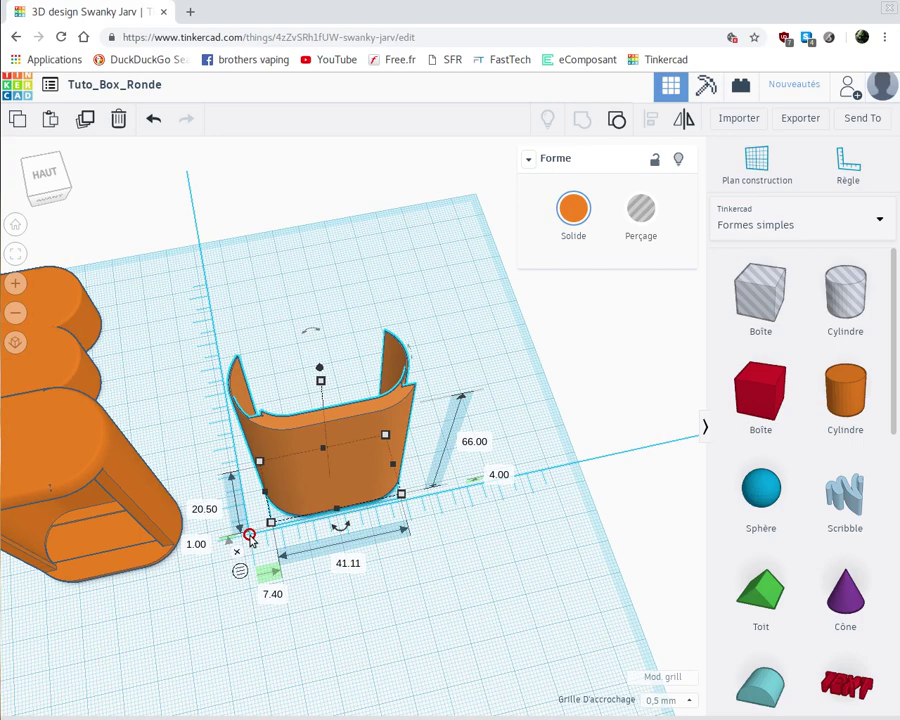
left_click_drag(249, 532, 269, 519)
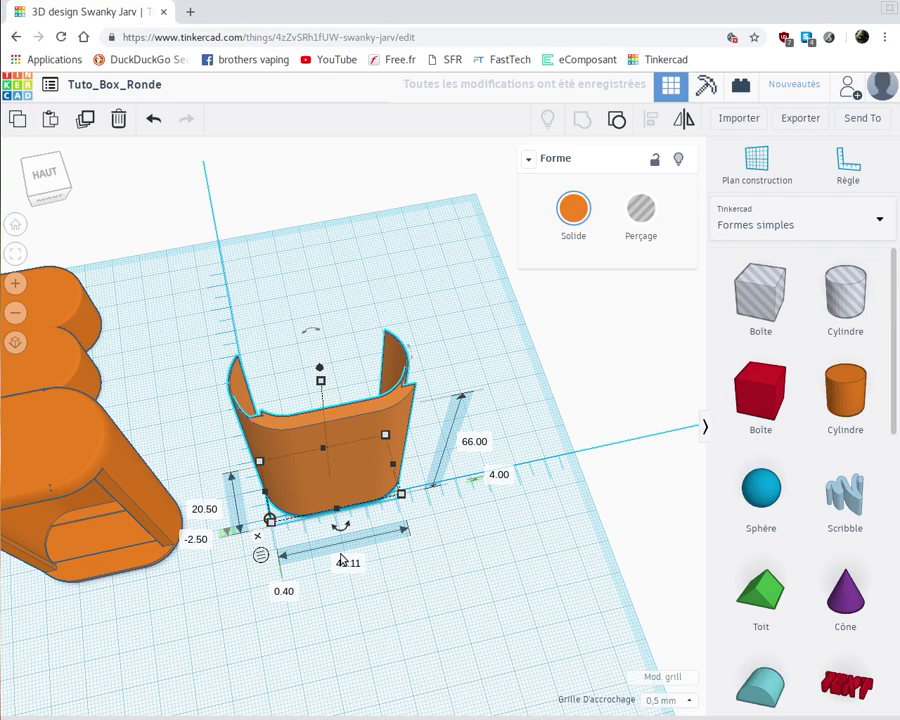
right_click_drag(415, 609, 388, 583)
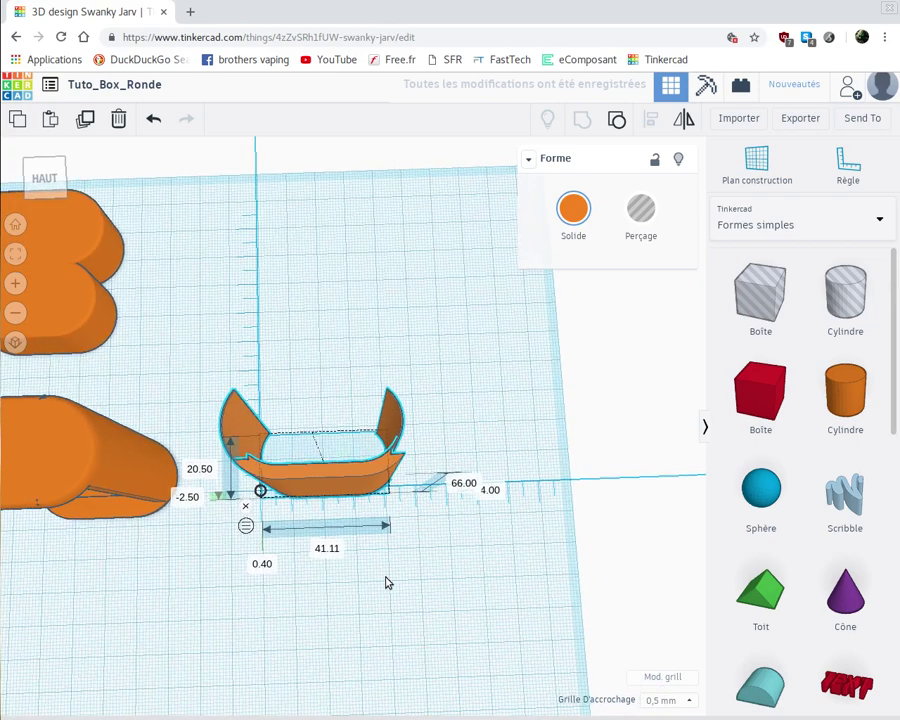
left_click_drag(260, 494, 262, 468)
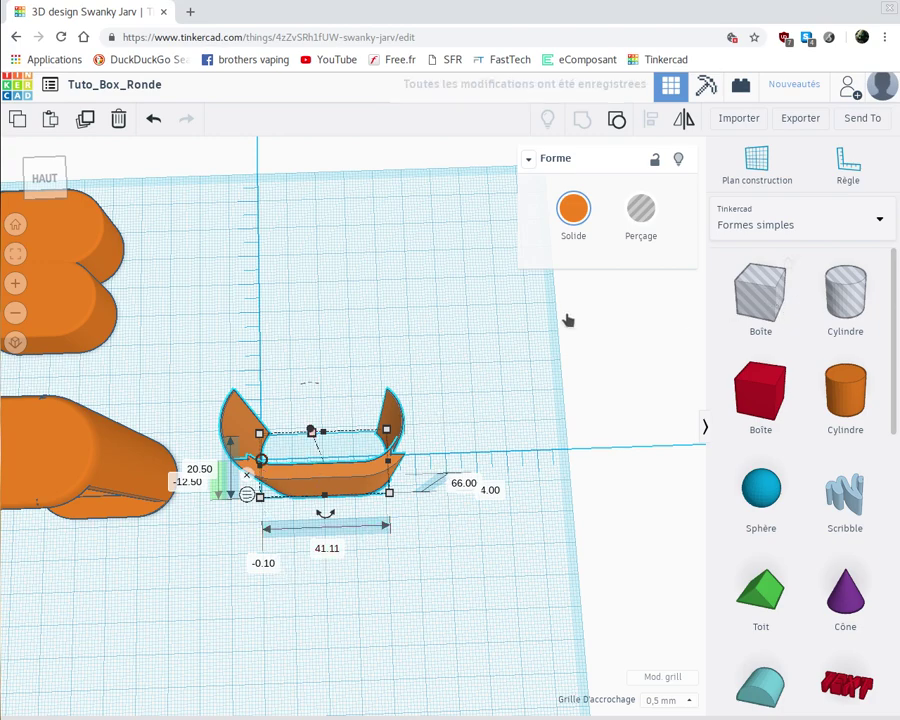
Step: Add a 20 x 20 mm box hole about 105.5 mm tall over one side wing of the cover and copy it over the opposite wing
left_click_drag(760, 295, 380, 435)
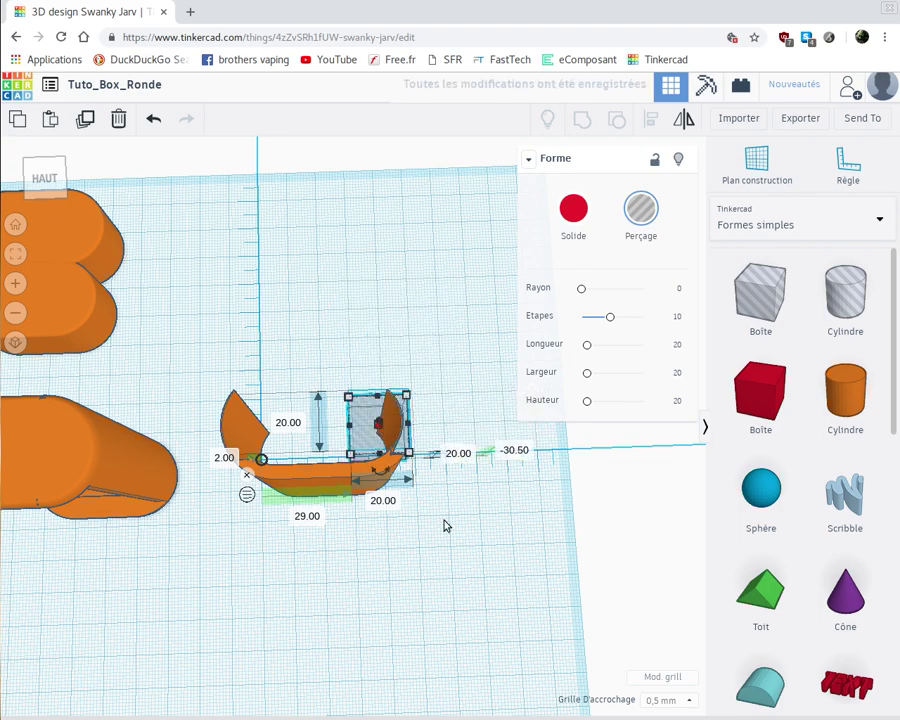
right_click_drag(444, 519, 441, 488)
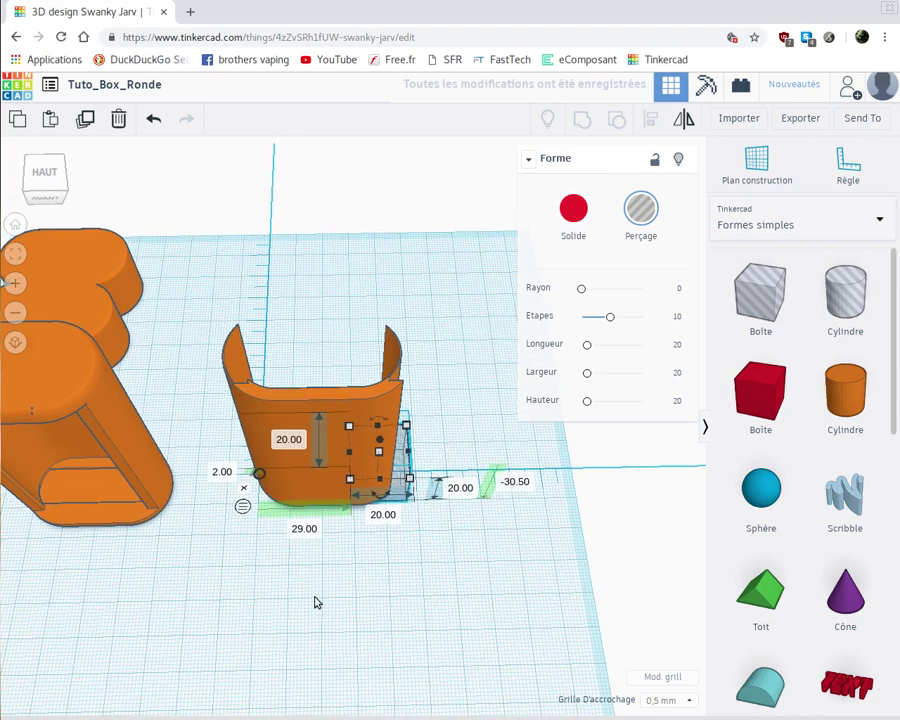
right_click_drag(215, 613, 478, 498)
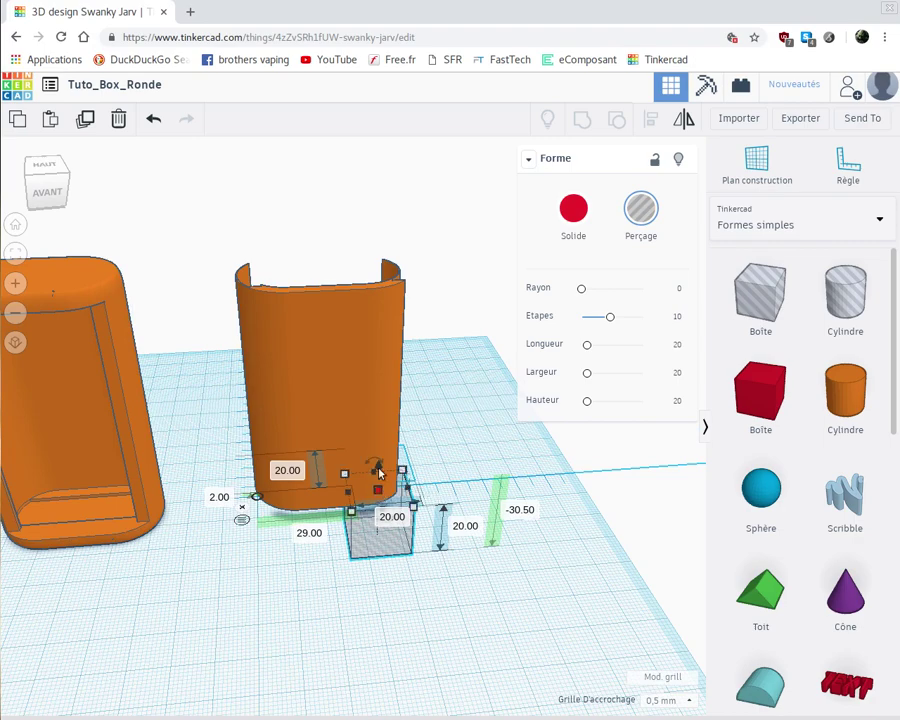
left_click_drag(378, 424, 374, 230)
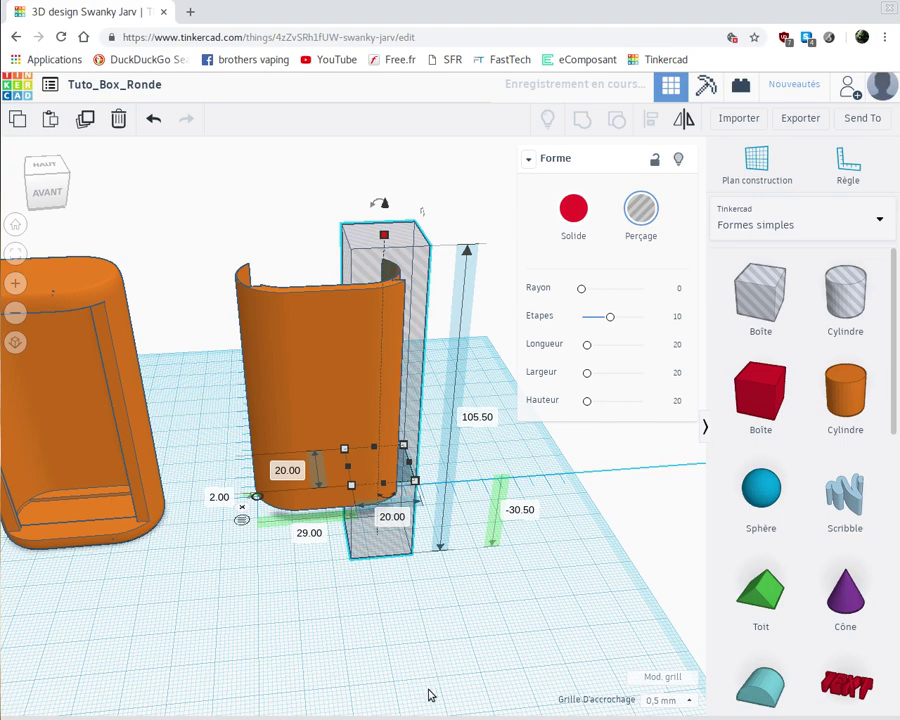
right_click_drag(428, 693, 422, 716)
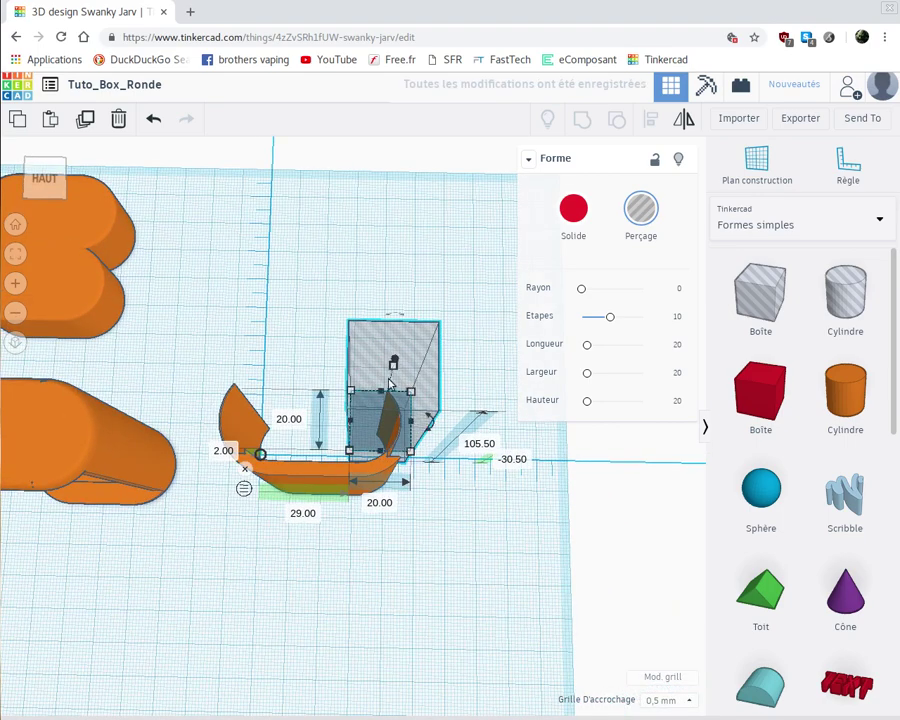
left_click_drag(390, 383, 224, 407)
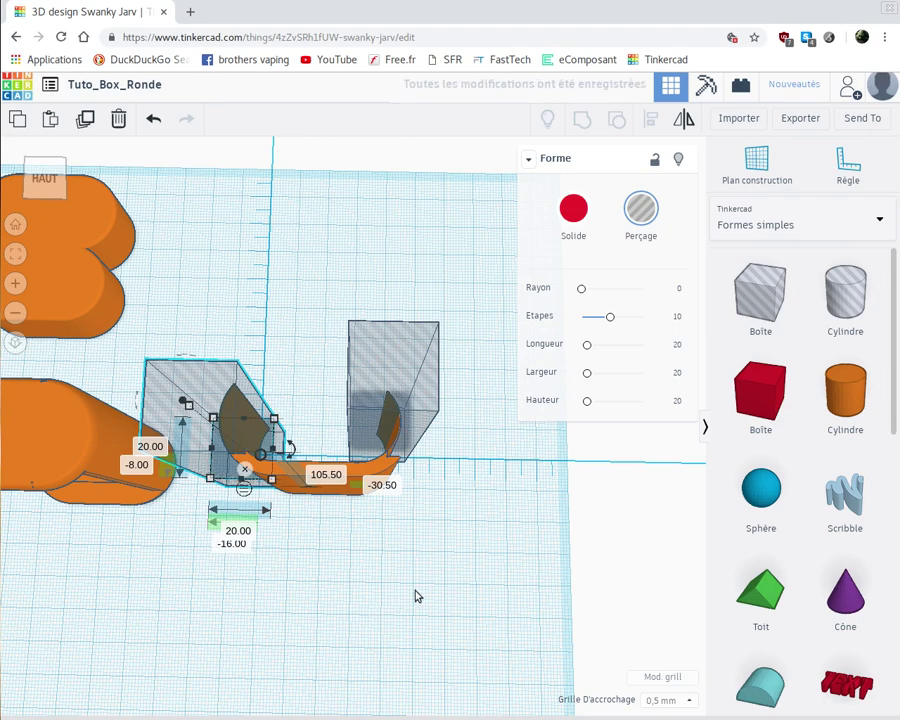
Step: Set the original wing box hole's elevation to 0 mm and its height to 70 mm
right_click_drag(416, 594, 394, 503)
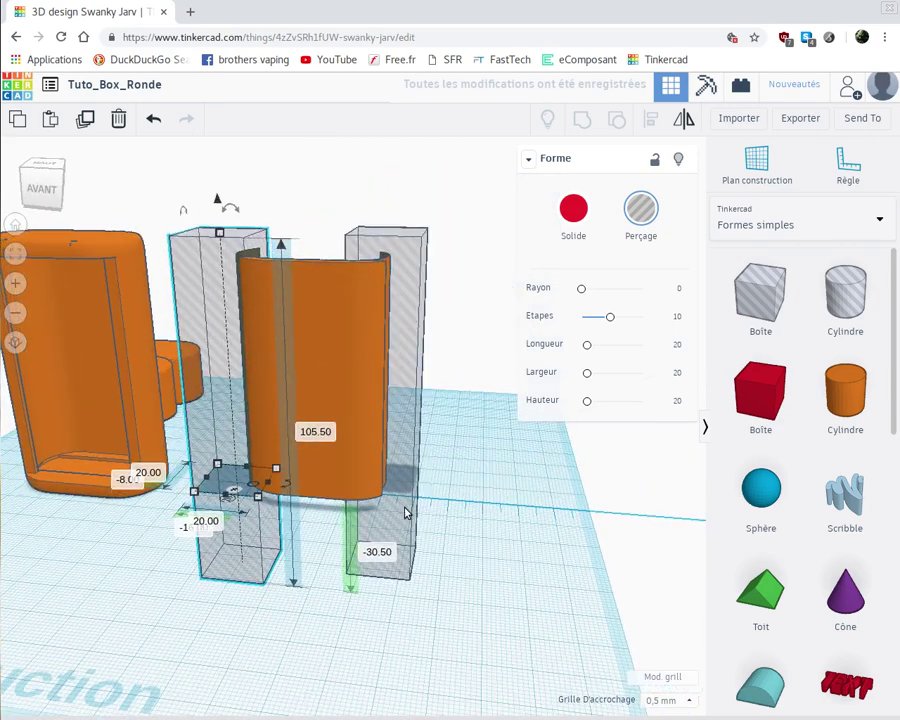
left_click(405, 513)
left_click(533, 550)
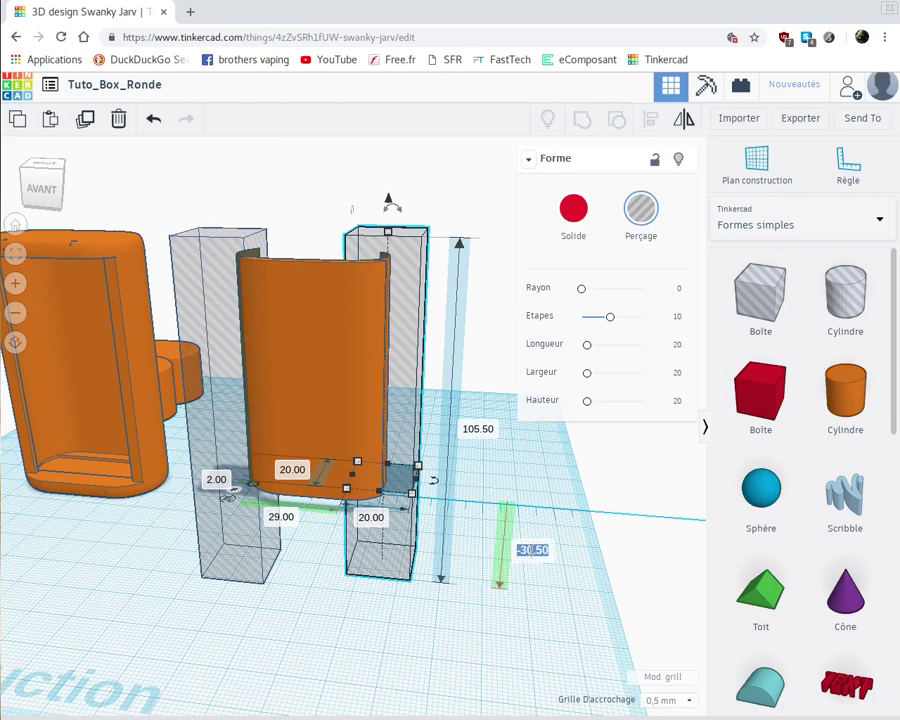
type("0")
key("Return")
left_click(479, 324)
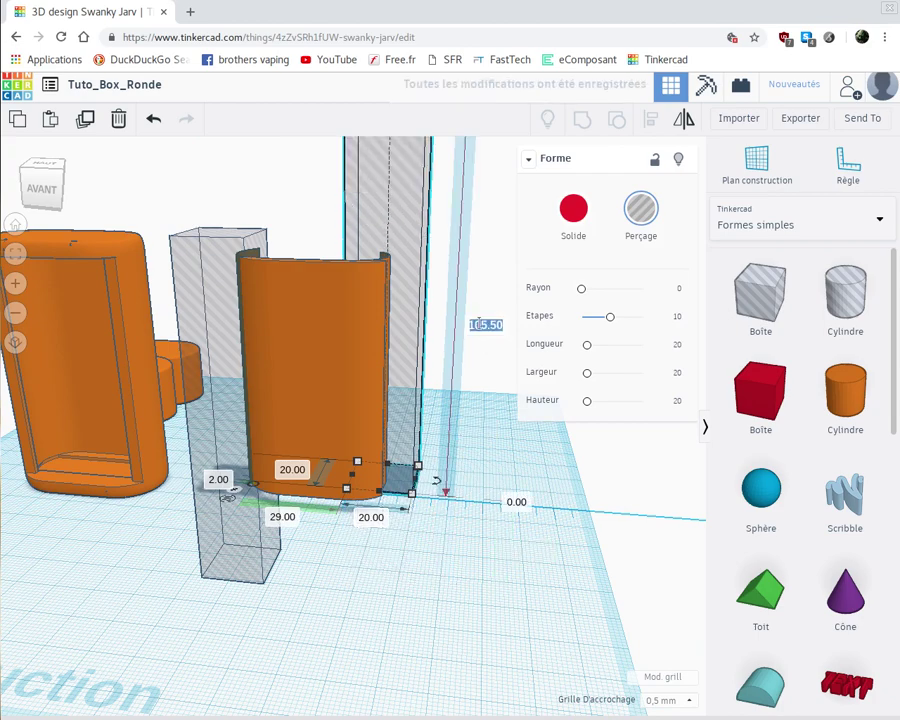
type("70")
key("Return")
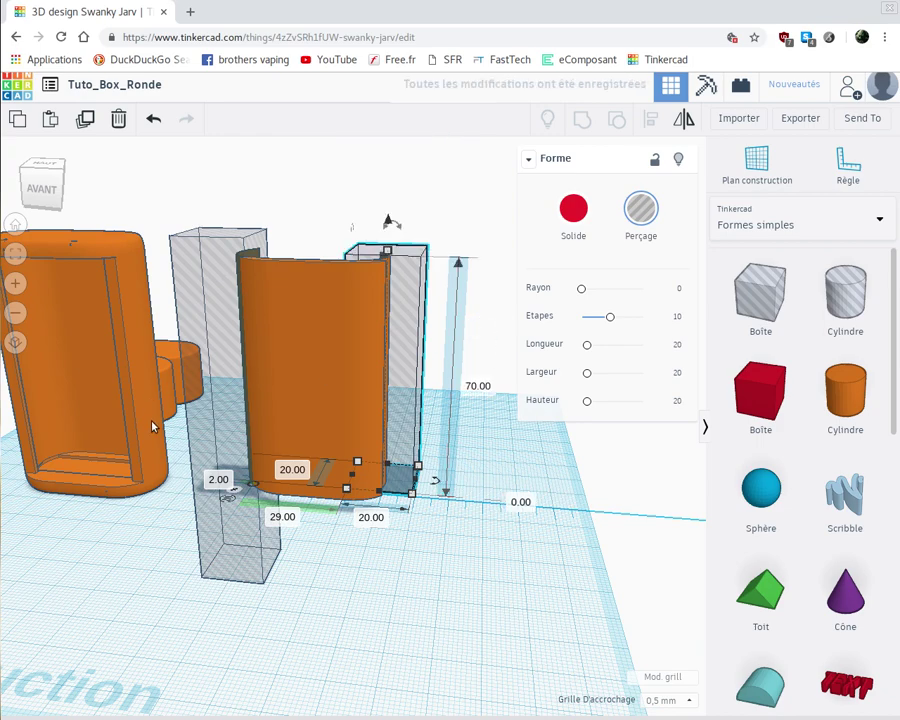
Step: Set the copied box hole on the opposite wing to 0 mm elevation and 70 mm height
left_click(240, 529)
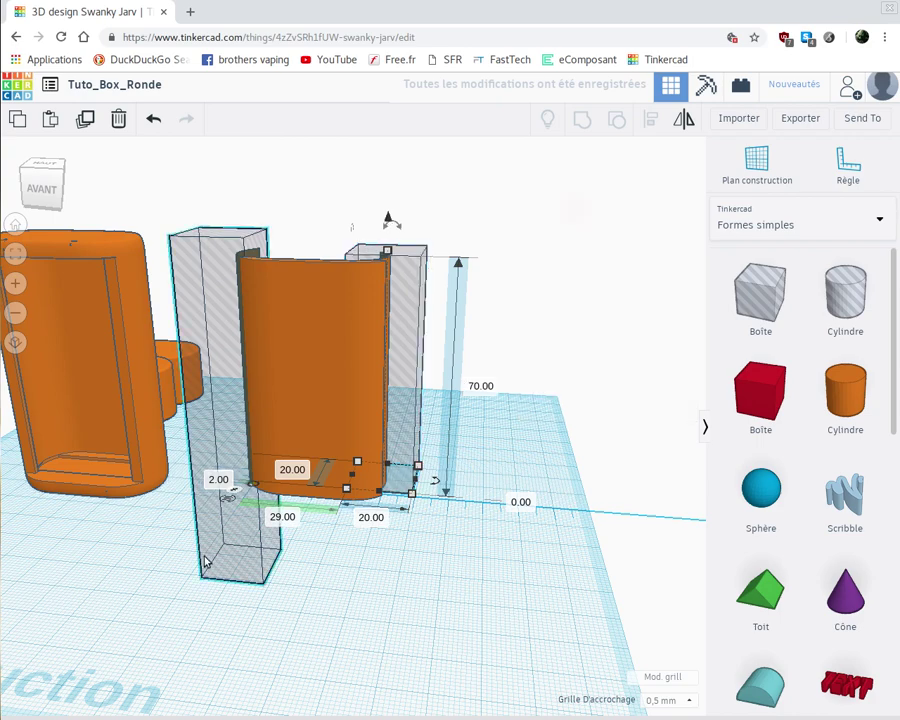
left_click(381, 554)
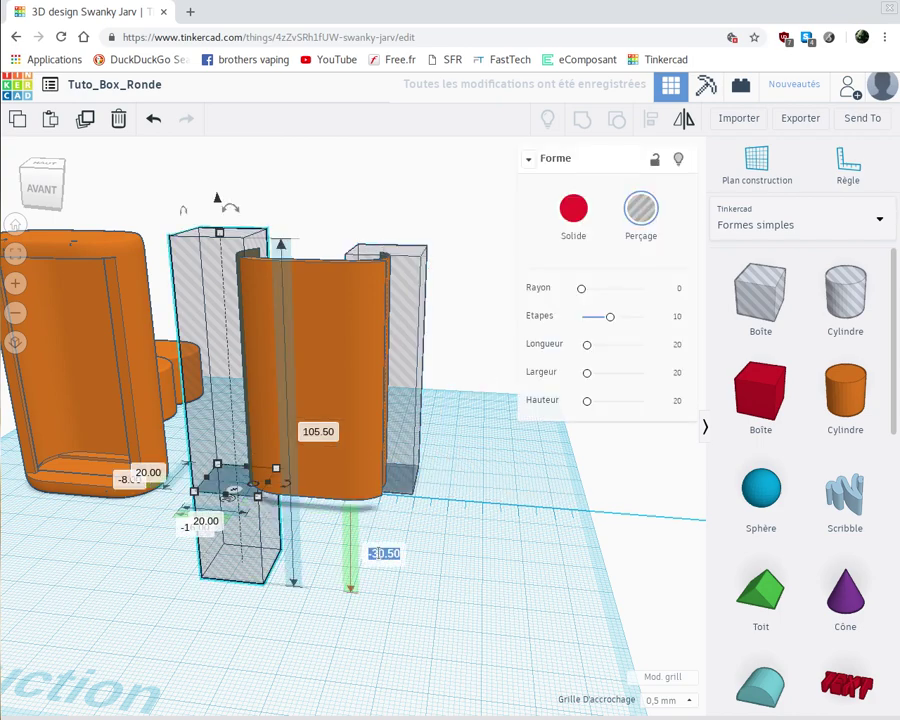
type("0")
key("Return")
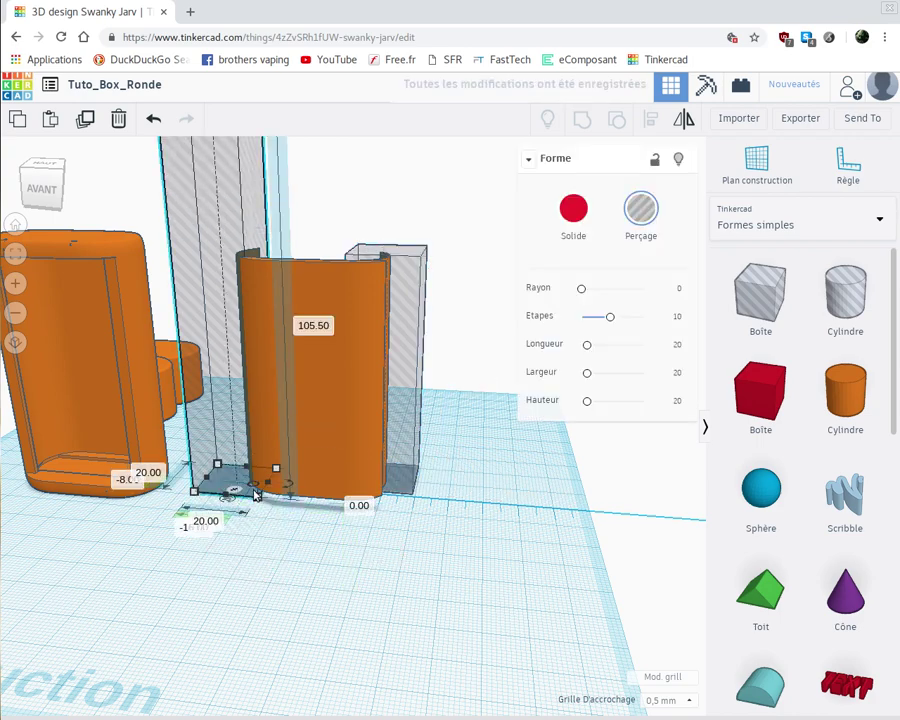
left_click(313, 325)
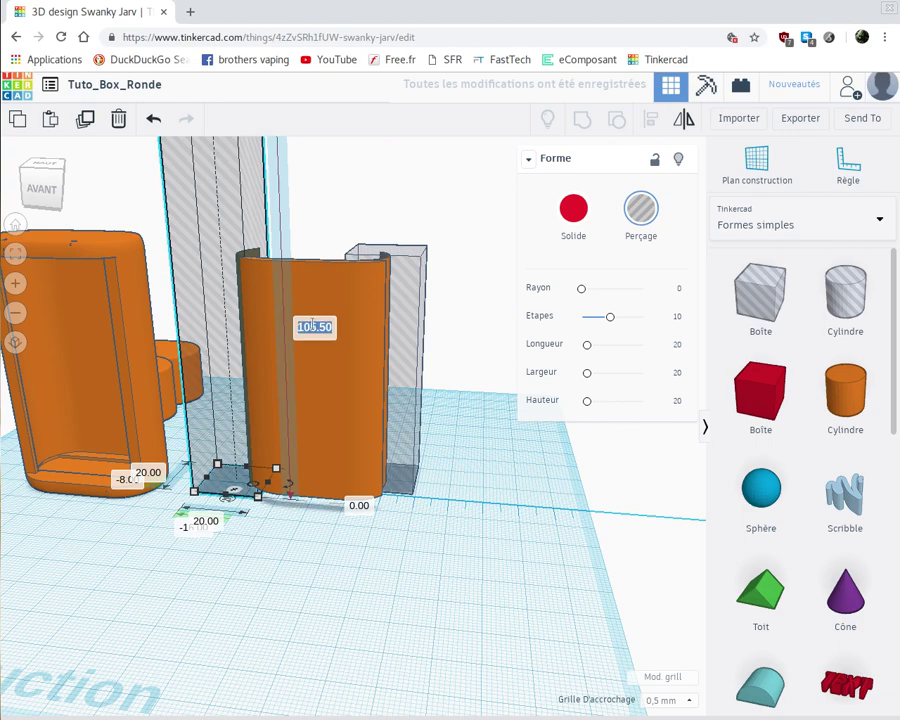
type("70")
key("Return")
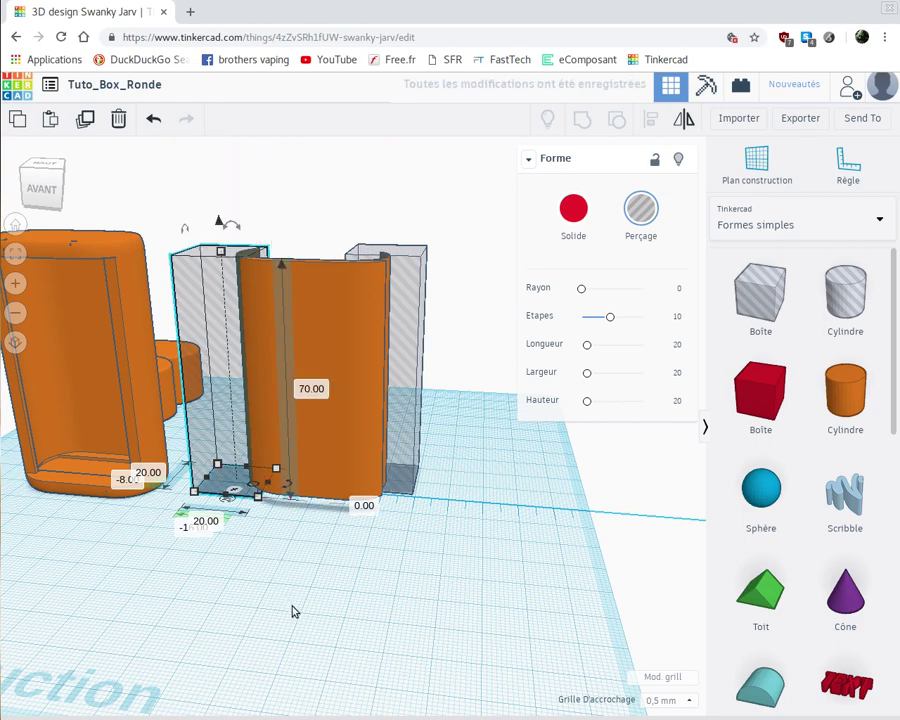
Step: Move the original box hole over its side wing, to ruler offsets of 25.50 mm sideways and -7.00 mm front to back
right_click_drag(295, 608, 299, 696)
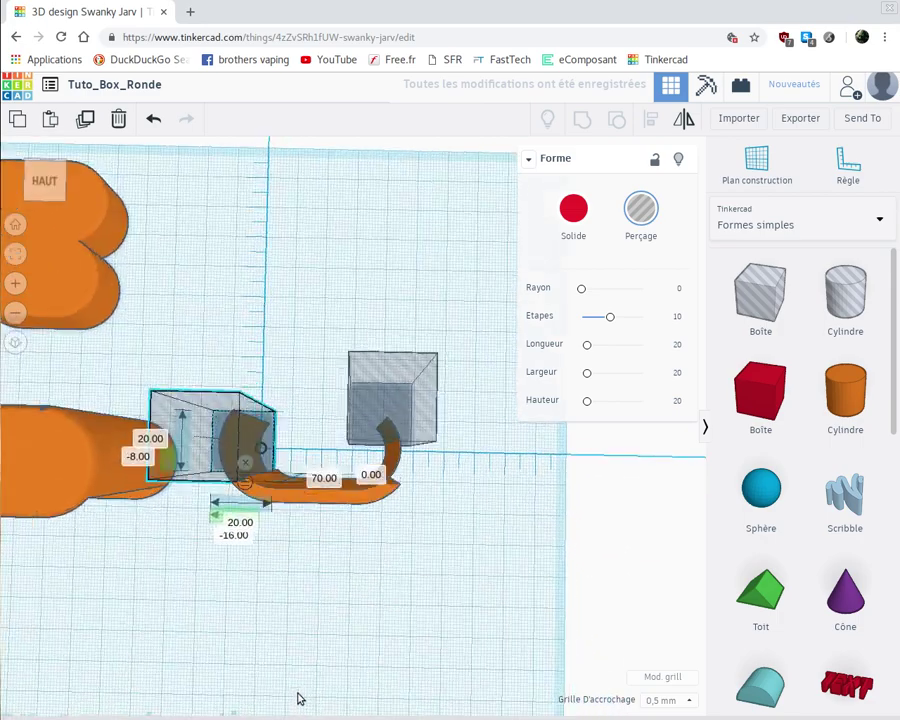
scroll(276, 606, "up", 5)
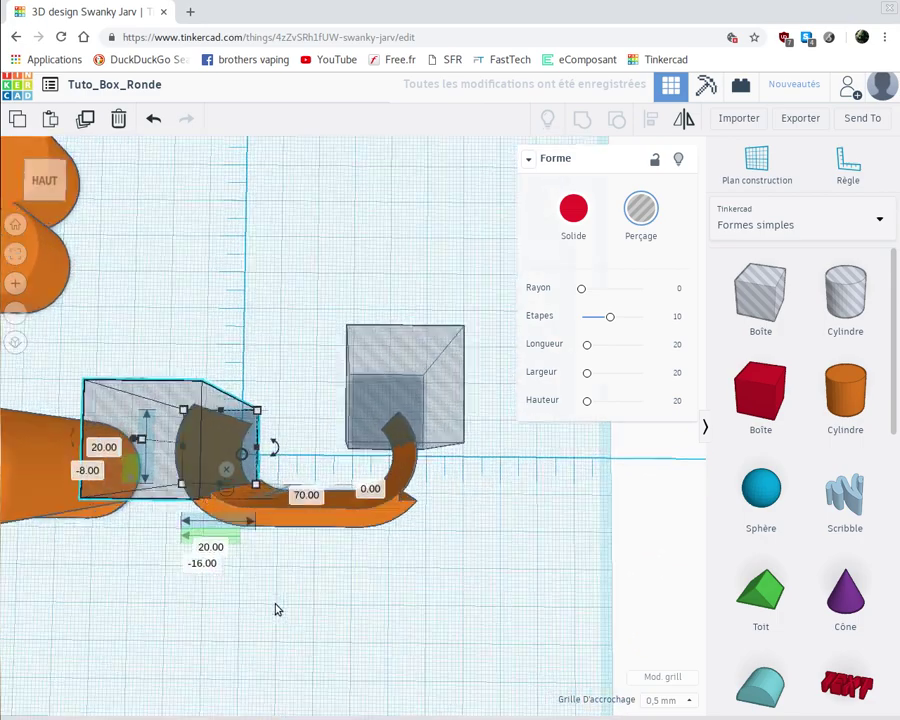
right_click_drag(210, 553, 300, 543)
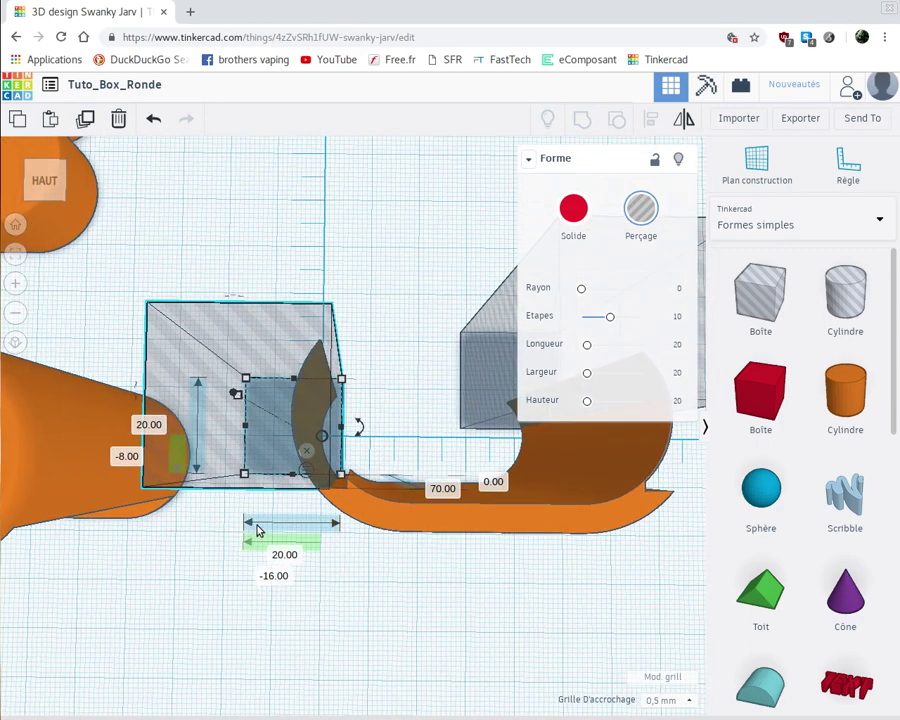
scroll(261, 536, "up", 4)
scroll(270, 552, "down", 3)
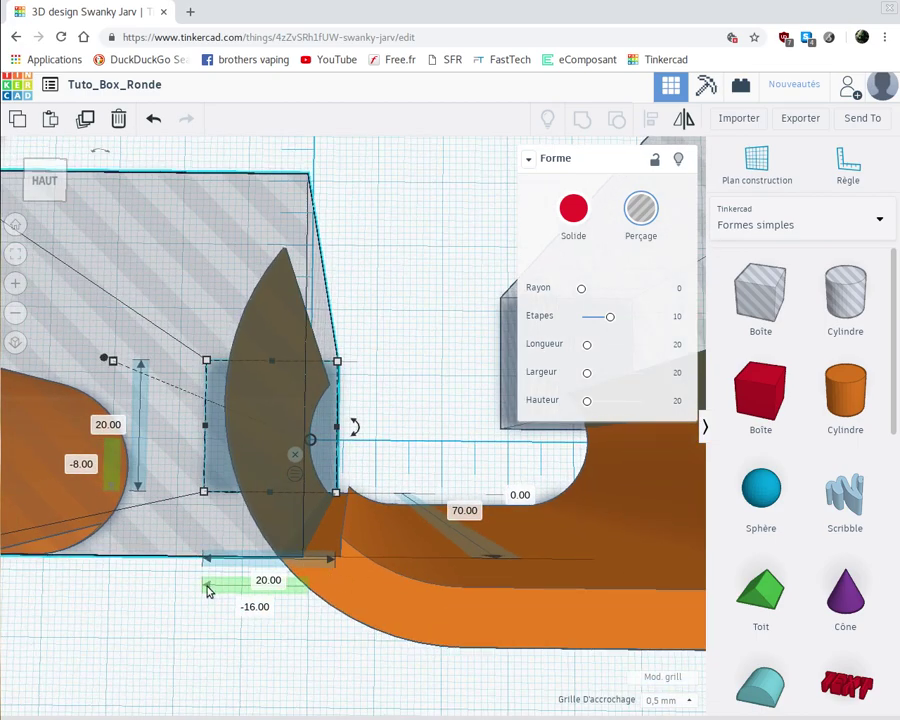
right_click_drag(208, 590, 295, 450)
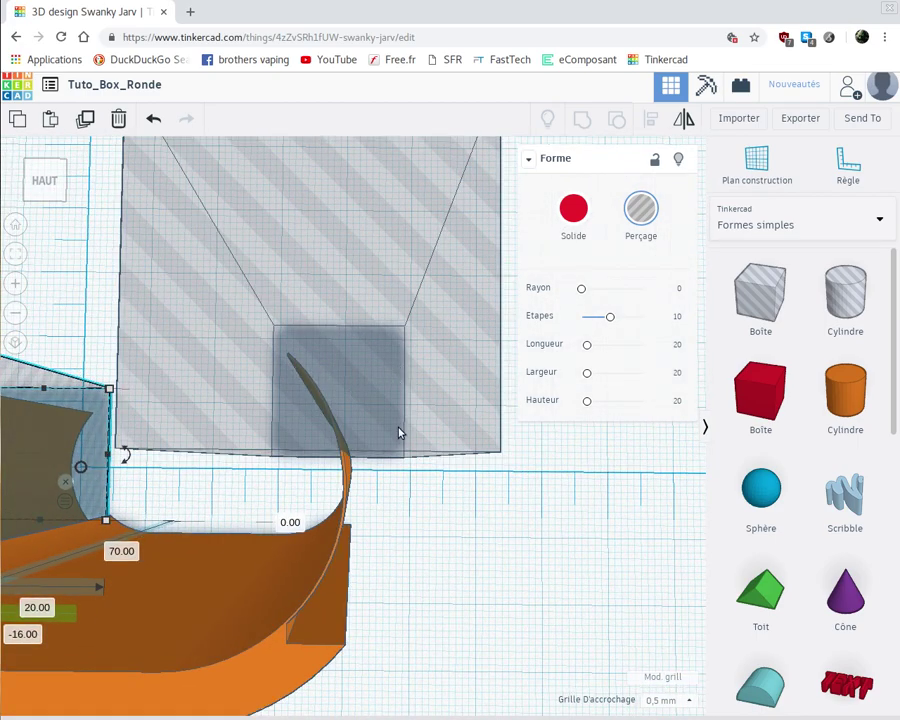
left_click_drag(391, 461, 340, 548)
scroll(360, 660, "down", 5)
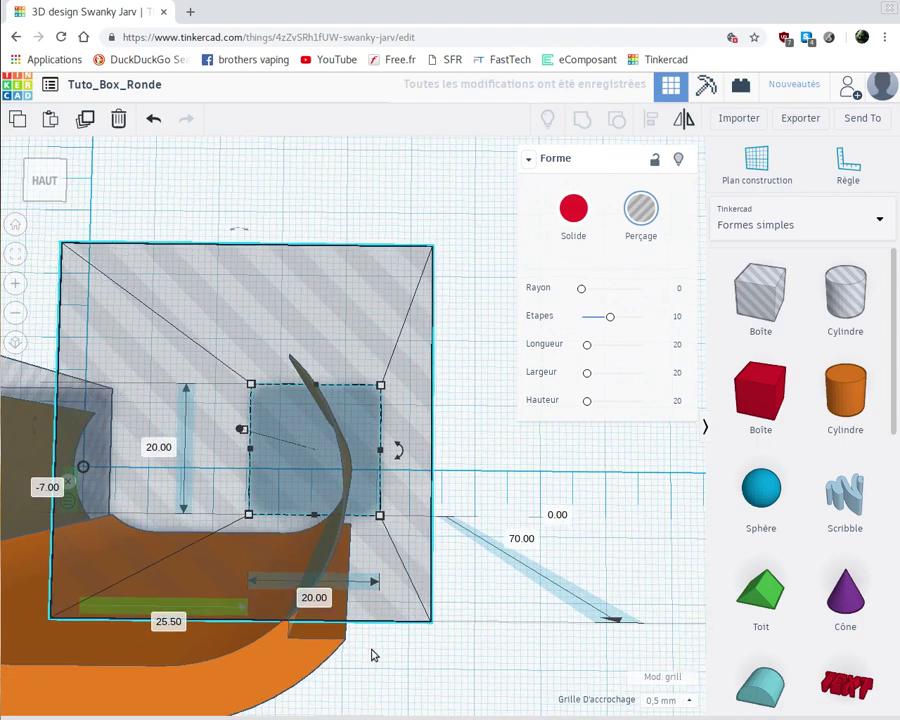
Step: Group the cover with both tall box holes to cut off its side wings
scroll(125, 362, "down", 3)
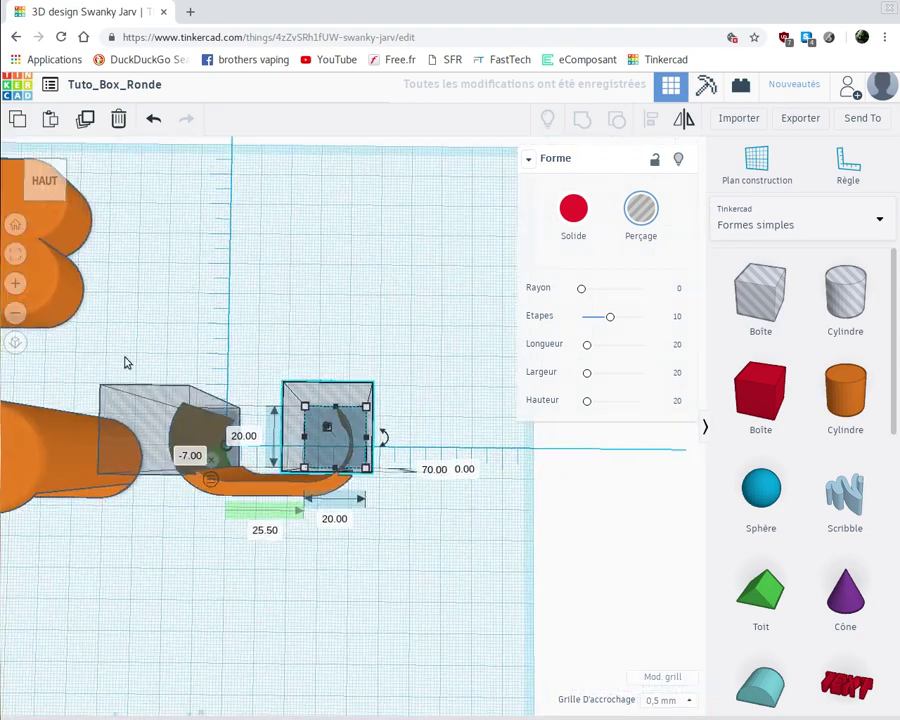
left_click_drag(185, 340, 385, 500)
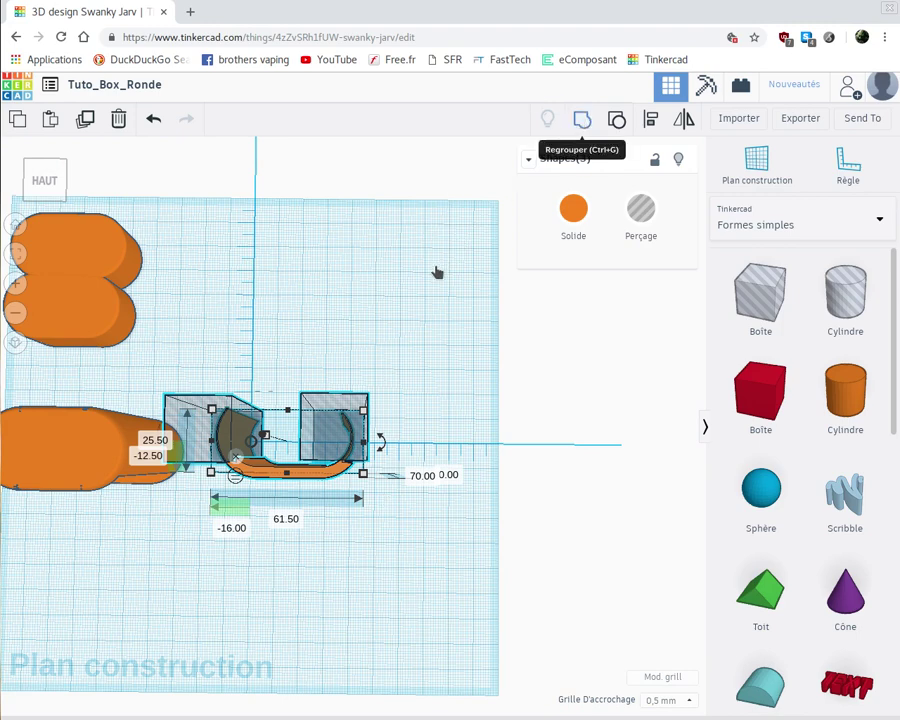
key("ctrl+g")
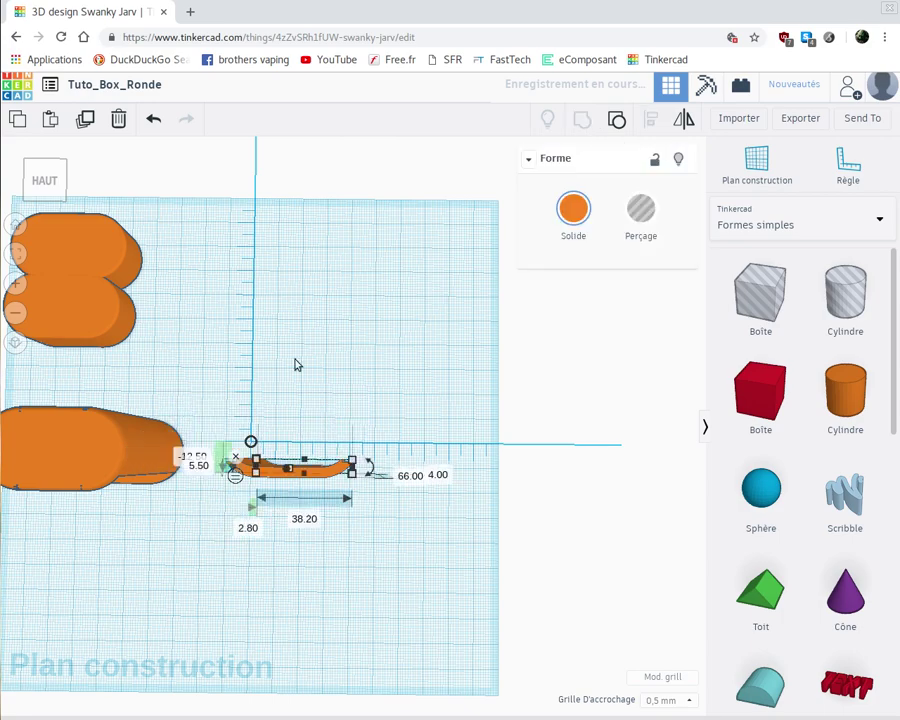
Step: Move the open box body onto the trimmed cover, to ruler offsets of 0.00 mm sideways and -12.50 mm front to back
right_click_drag(159, 507, 141, 551)
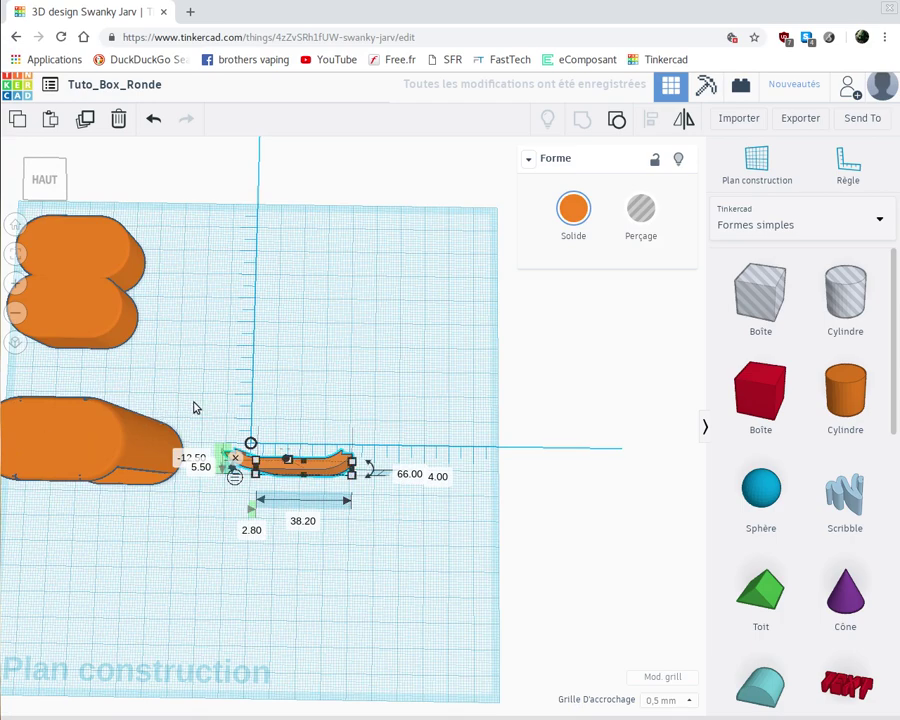
left_click_drag(150, 440, 281, 430)
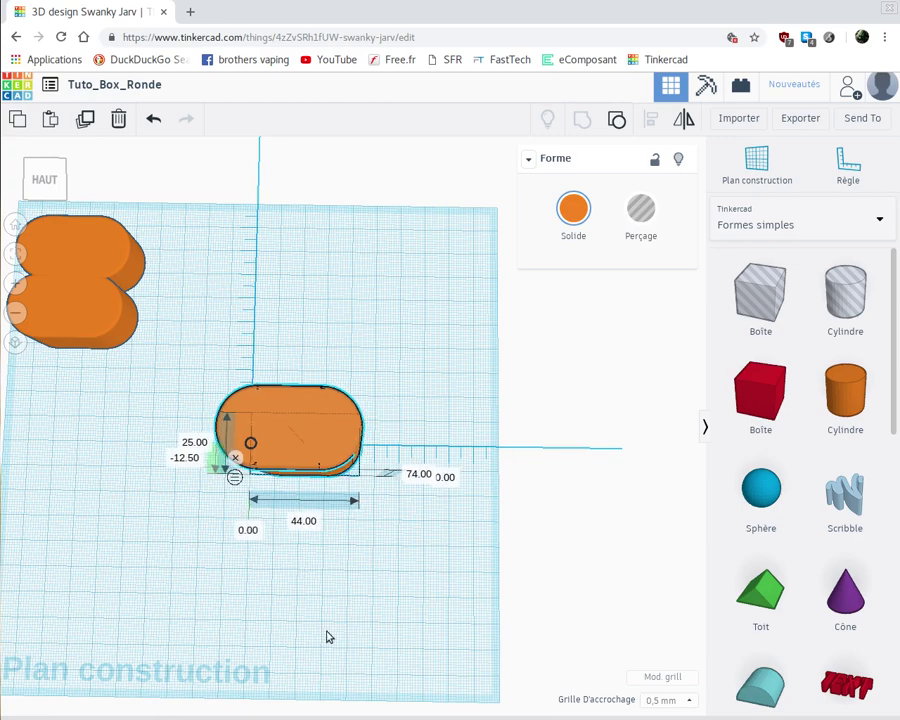
mouse_move(322, 584)
right_mouse_down()
mouse_move(340, 544)
mouse_move(380, 515)
mouse_move(356, 514)
mouse_move(333, 537)
mouse_move(321, 552)
mouse_move(318, 588)
right_mouse_up()
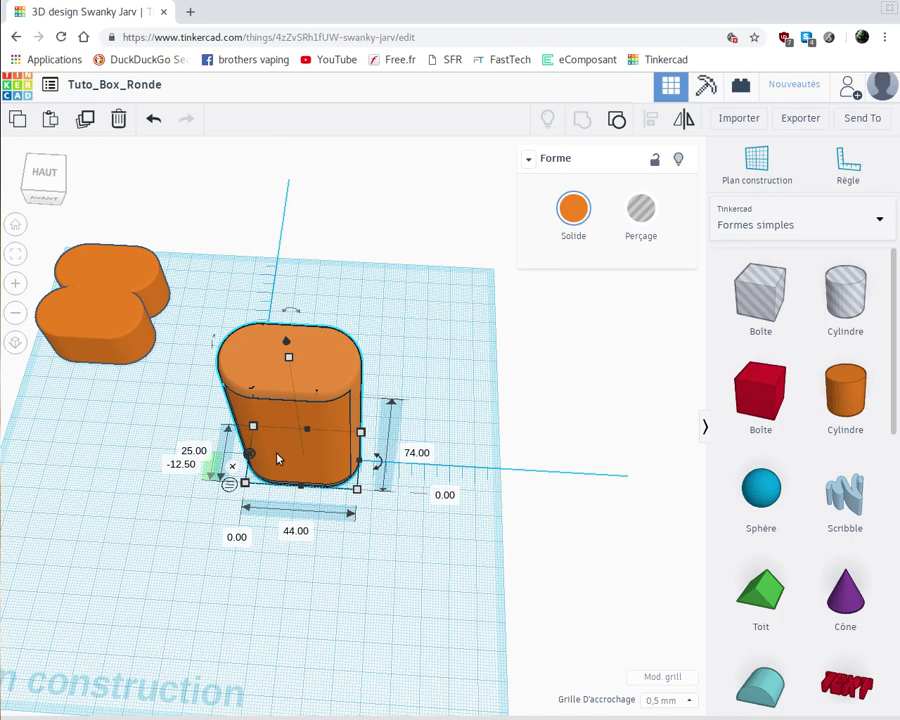
Step: Move the trimmed cover beside the box and add a cylinder hole in front of the box, 22.4 mm wide, 22.4 mm deep and 1 mm high
left_click_drag(208, 485, 132, 441)
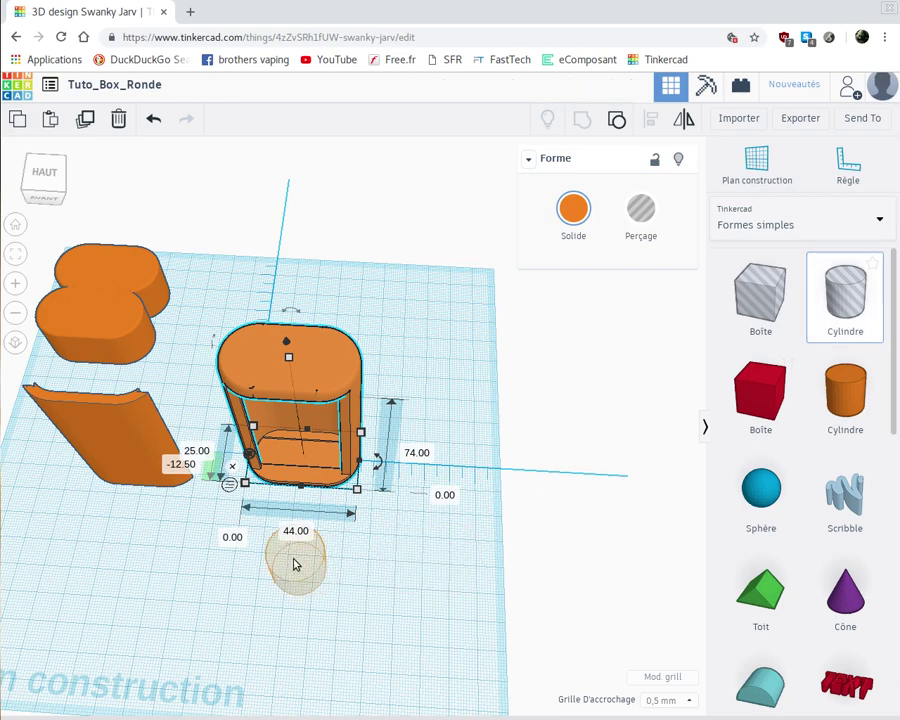
left_click(295, 565)
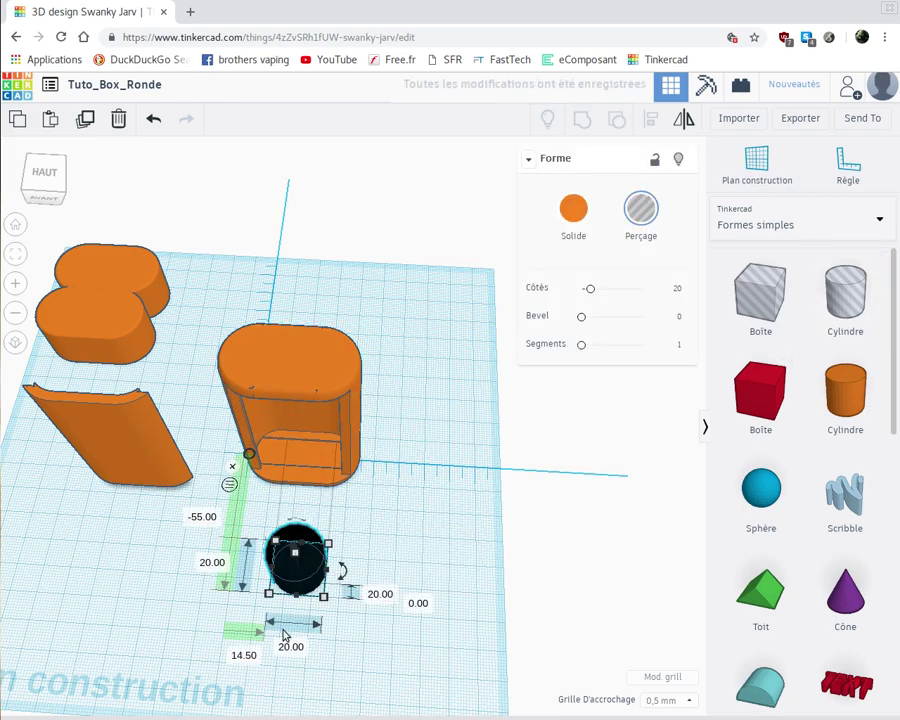
left_click(291, 648)
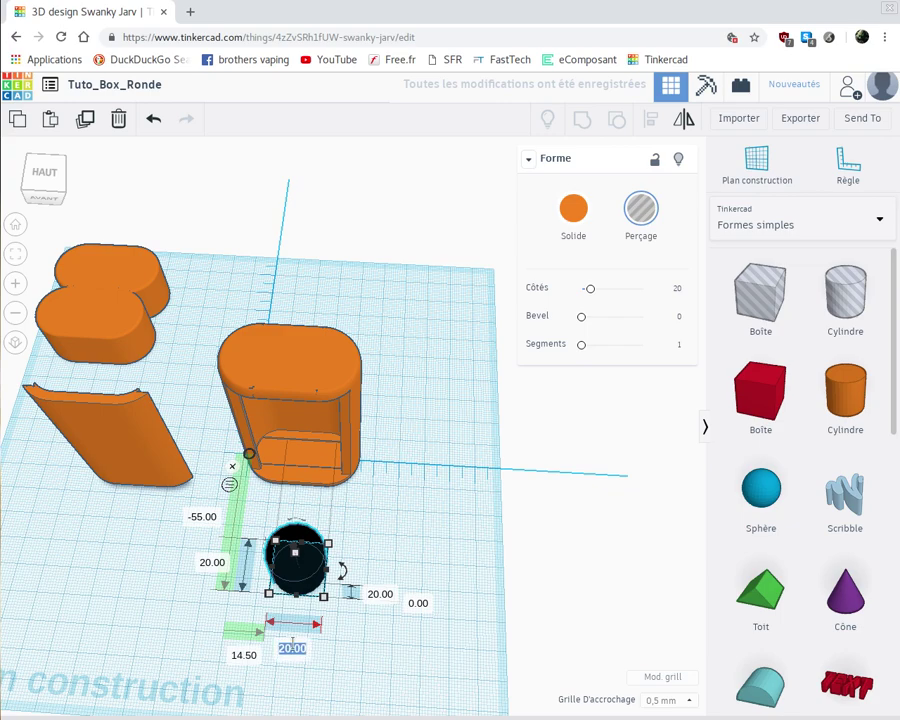
type("22.4")
key("Return")
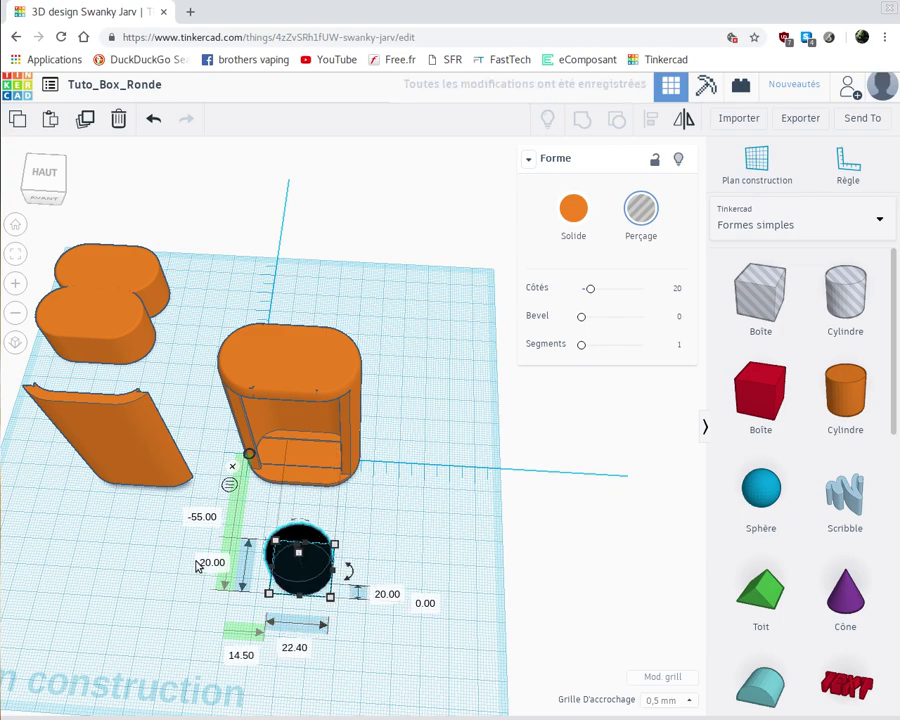
left_click(209, 562)
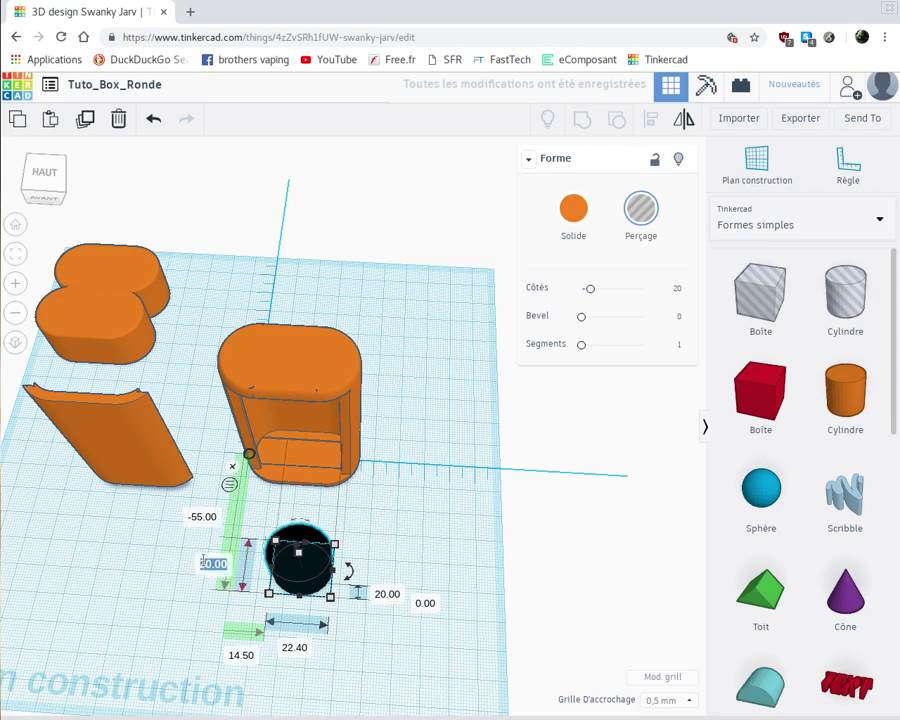
type("22.4")
key("Return")
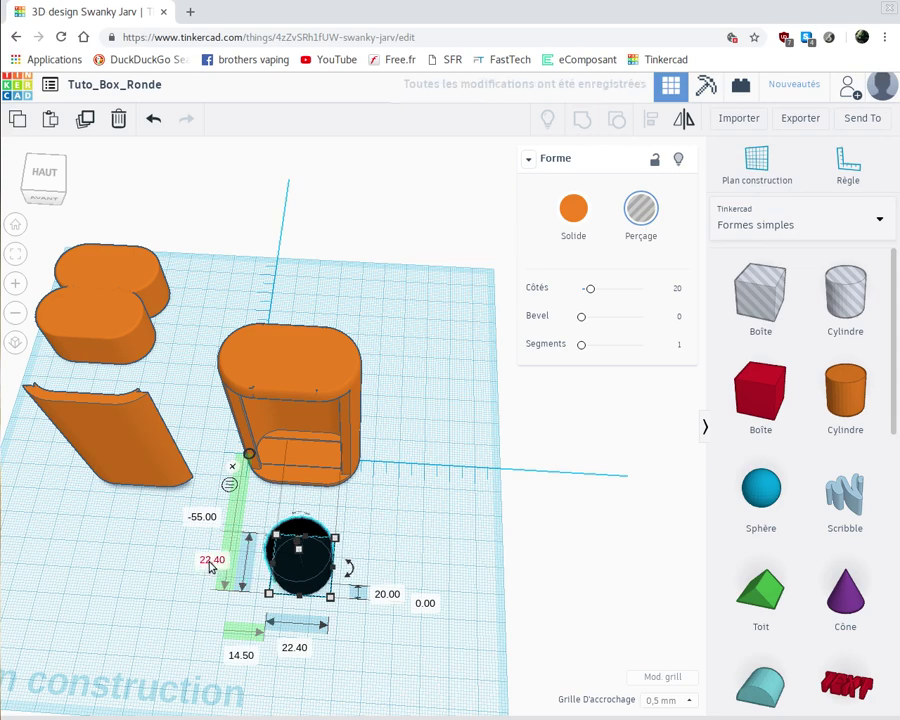
left_click(386, 594)
type("1")
key("Return")
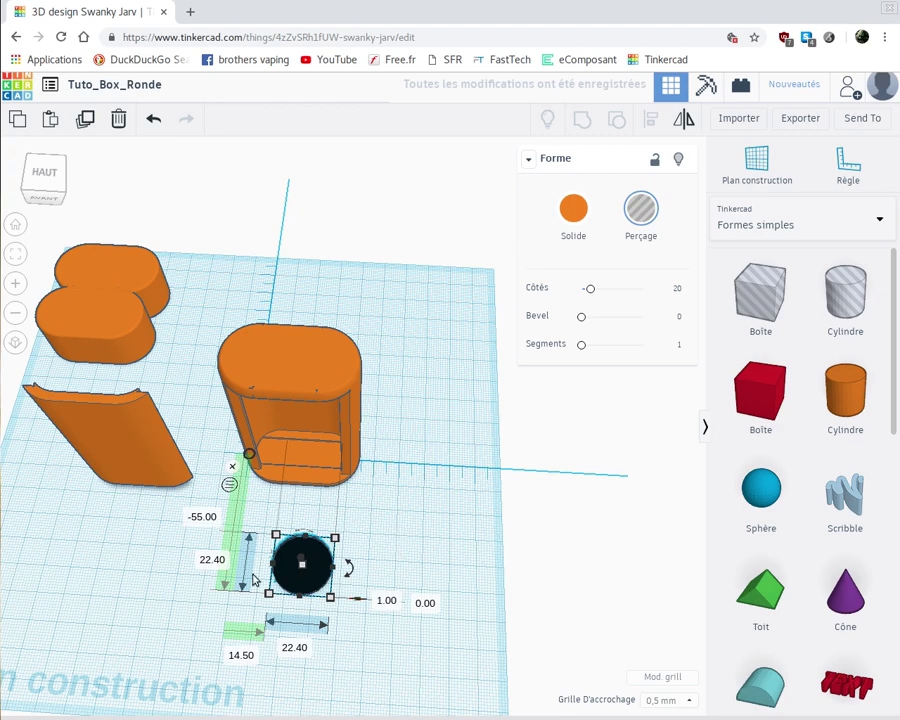
Step: Raise the thin cylinder hole to an elevation of 73 mm, level with the top of the box
right_click_drag(388, 572, 396, 464)
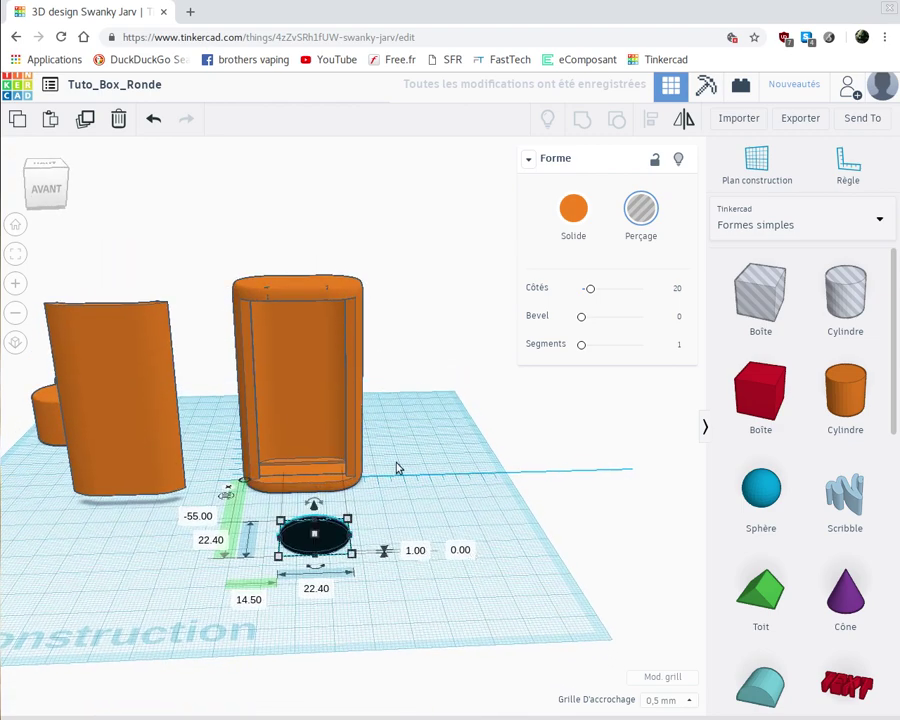
left_click(283, 293)
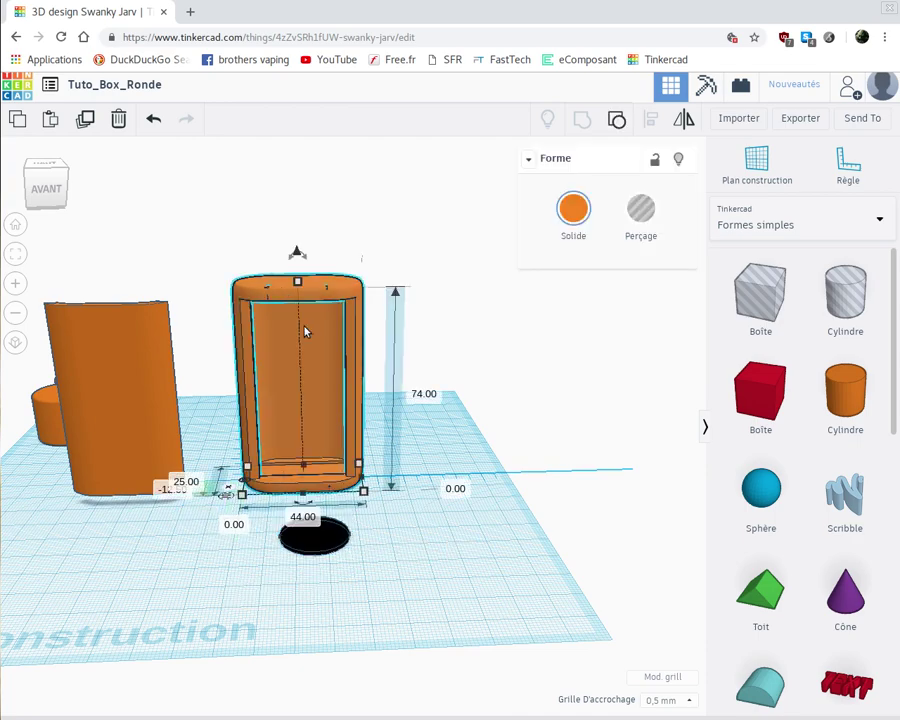
left_click(313, 540)
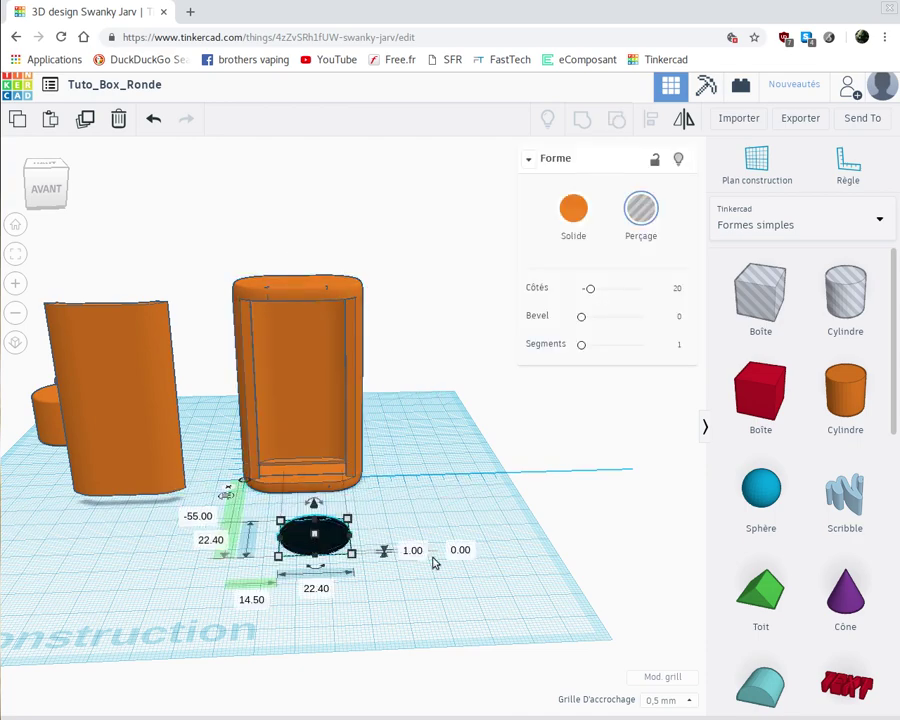
left_click(462, 551)
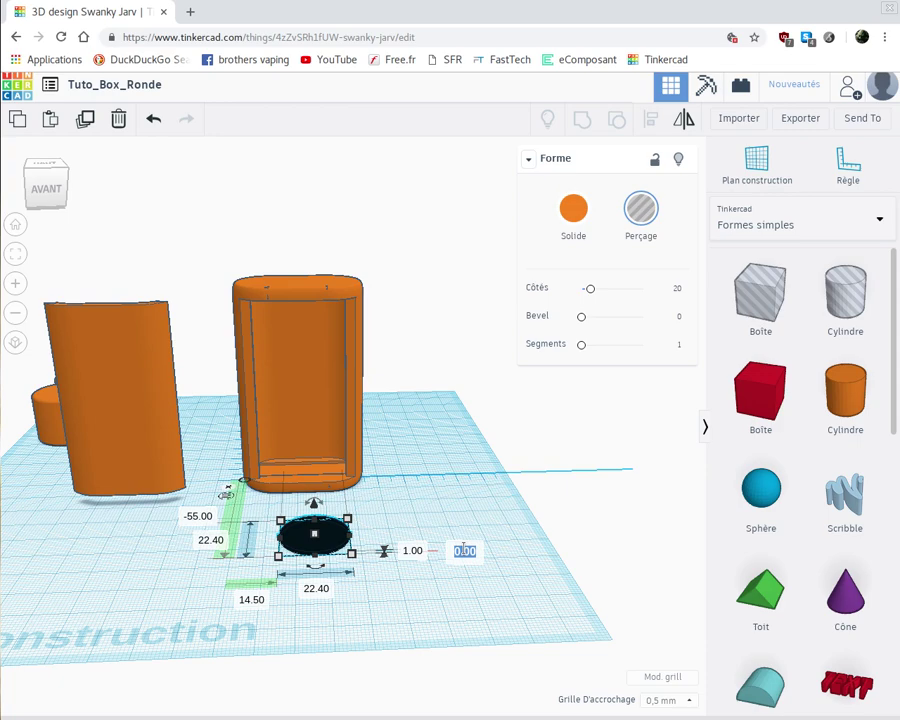
key("BackSpace")
type("73")
key("Return")
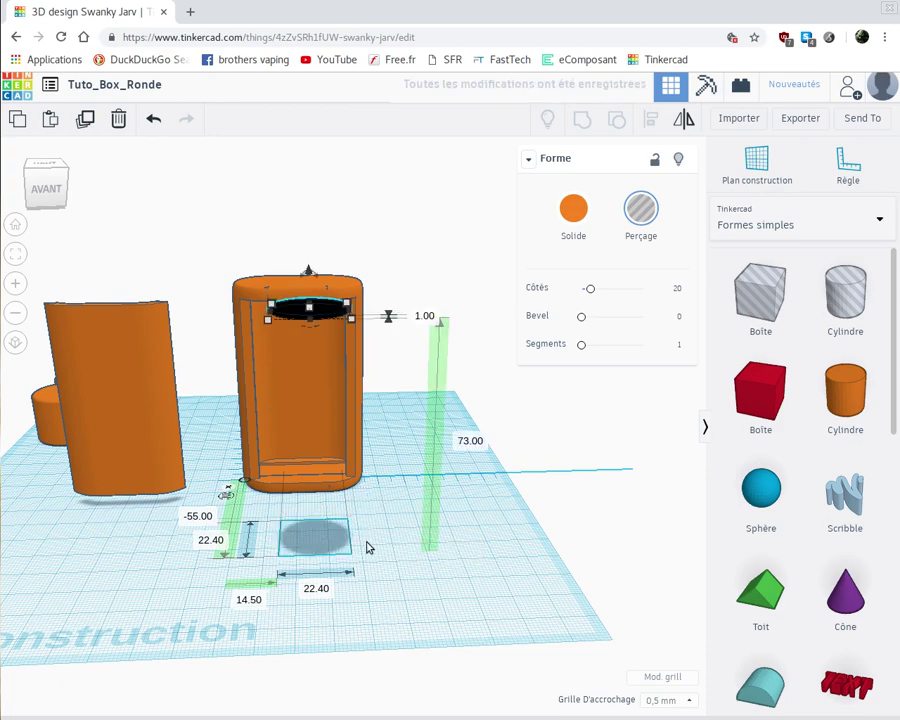
Step: Move the thin cylinder hole onto one rounded end of the box top, to ruler offsets of 1.3 mm sideways and -11.2 mm front to back
right_click_drag(366, 540, 314, 518)
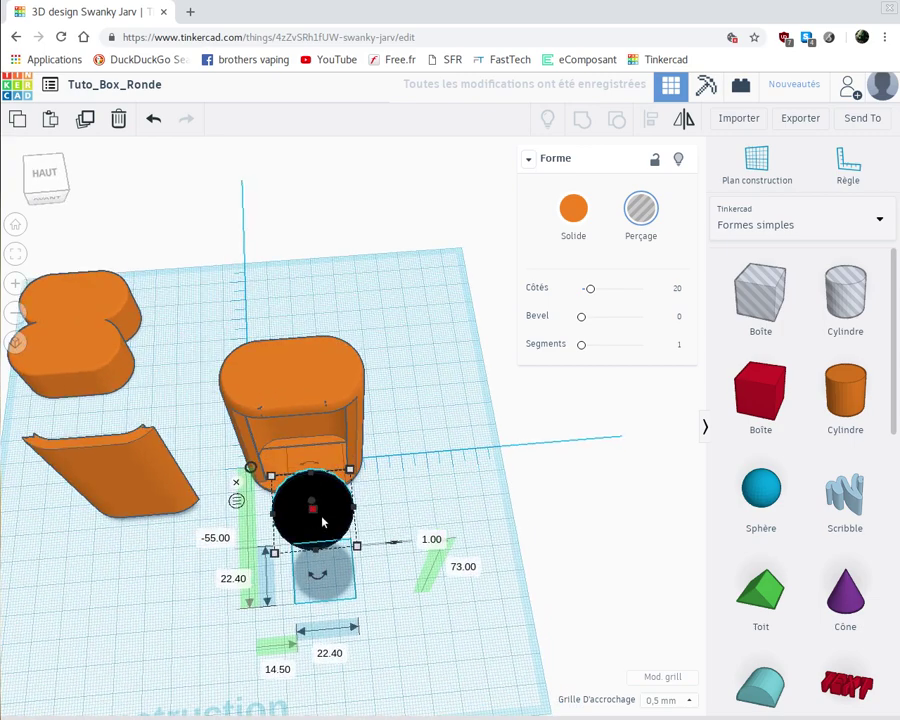
left_click_drag(322, 520, 262, 381)
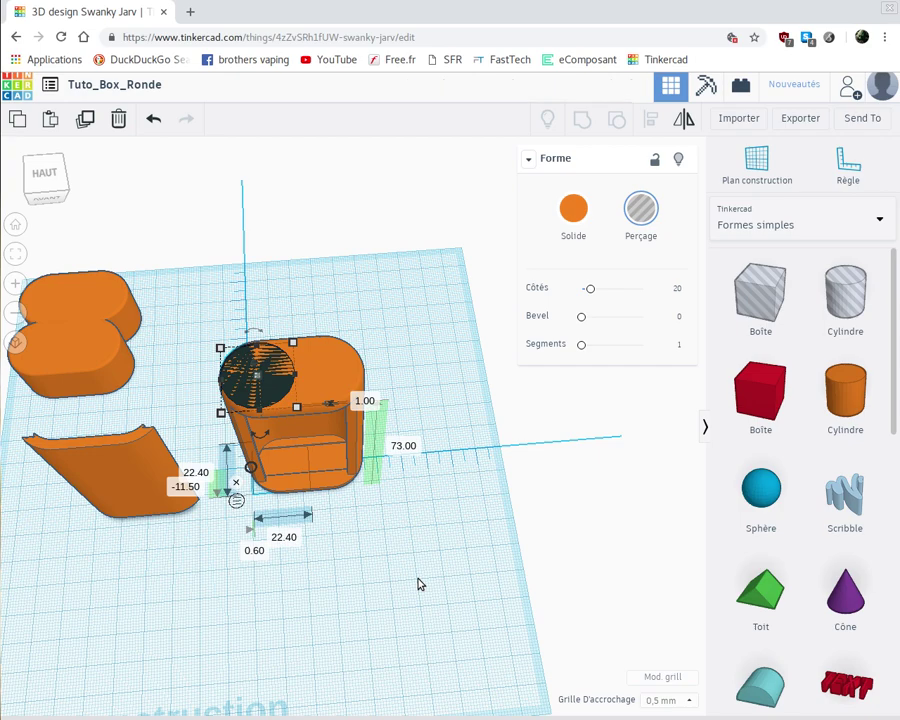
left_click(256, 550)
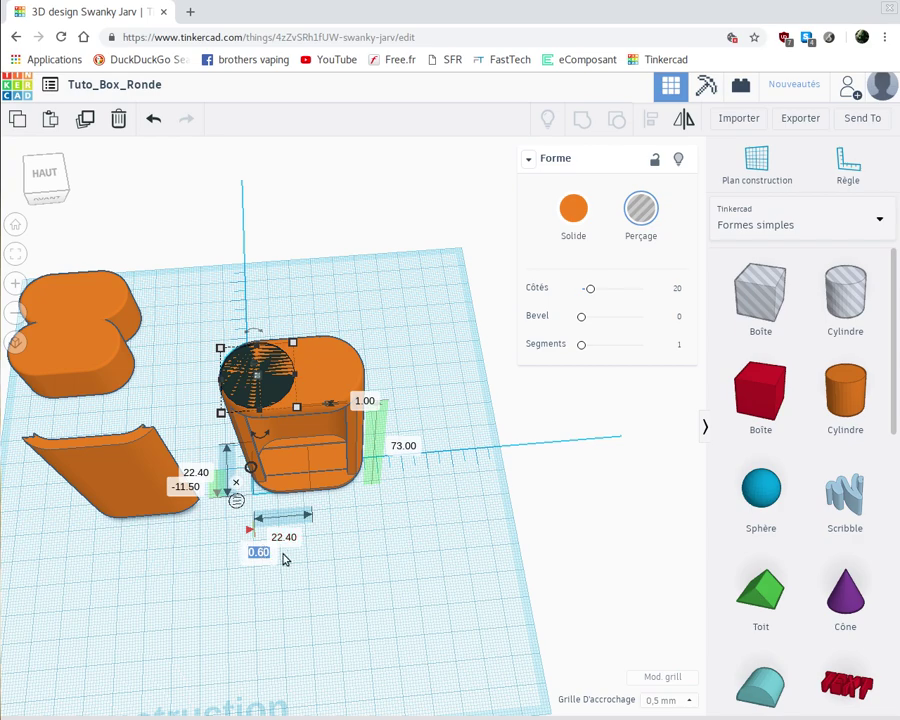
type("1.3")
key("Return")
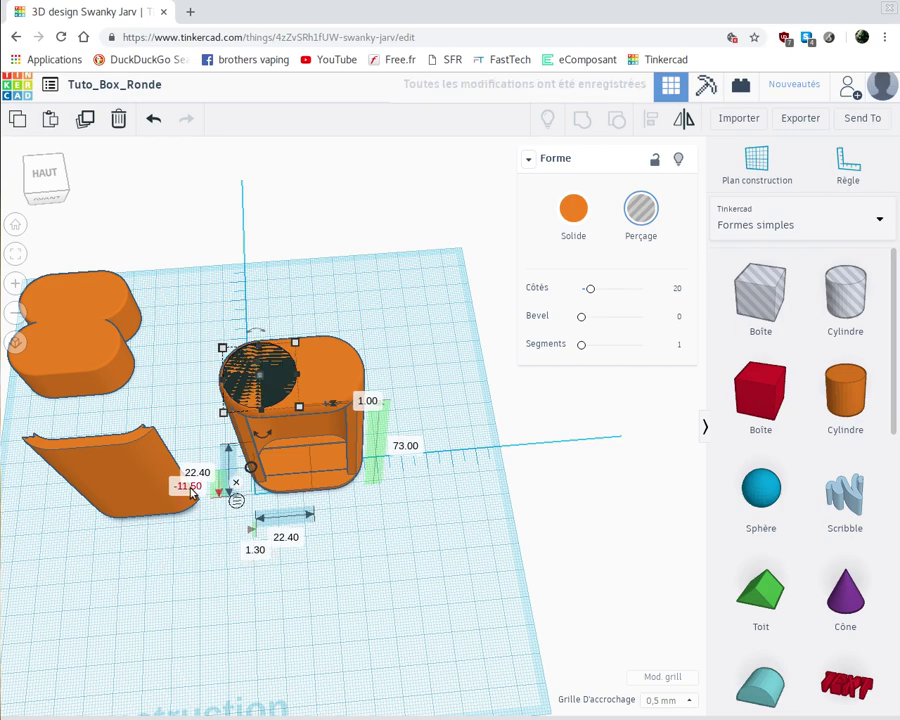
left_click(190, 487)
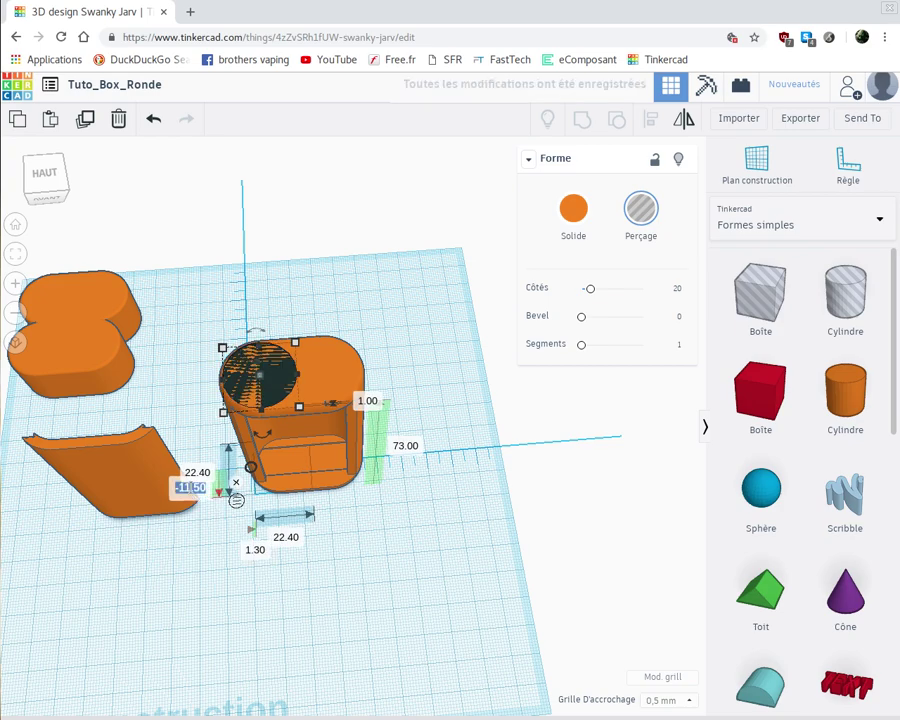
key("BackSpace")
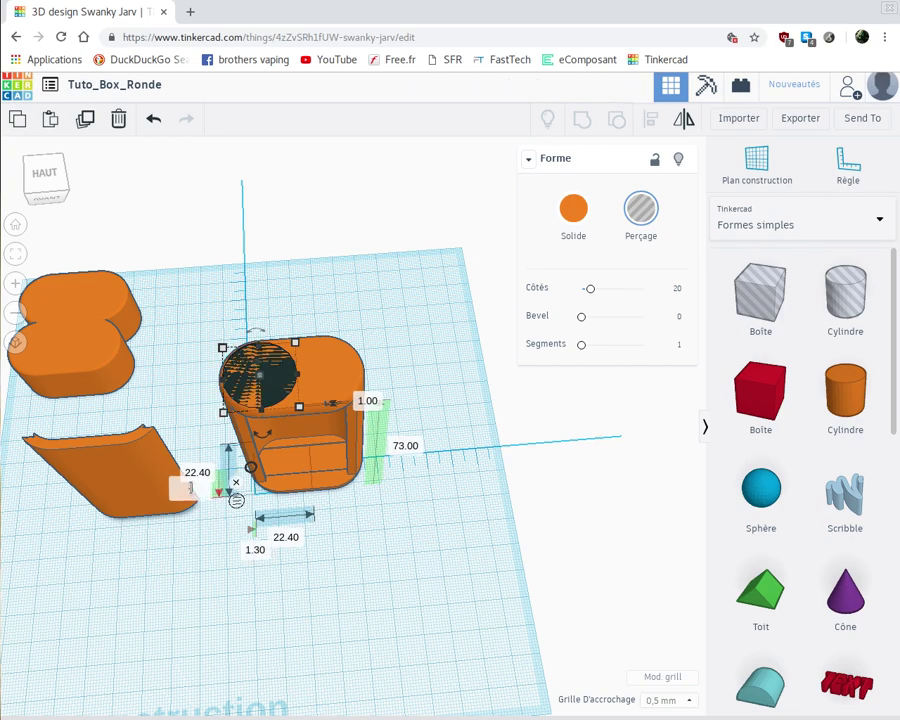
type("-11.2")
key("Return")
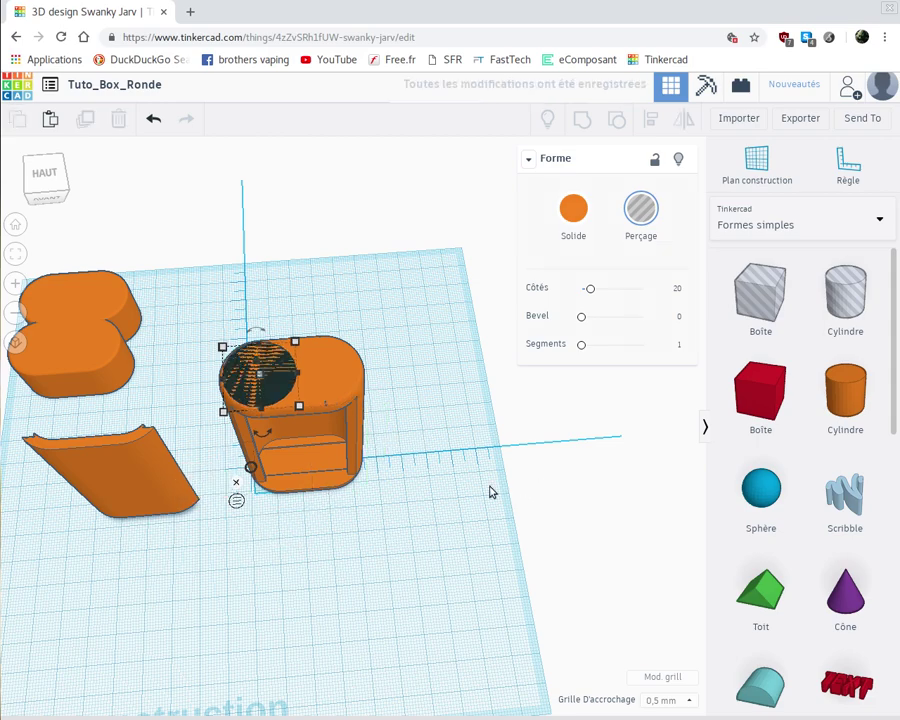
Step: Add a second cylinder hole in front of the box and set the sides of both cylinder holes to 64
left_click(489, 488)
left_click_drag(599, 495, 324, 554)
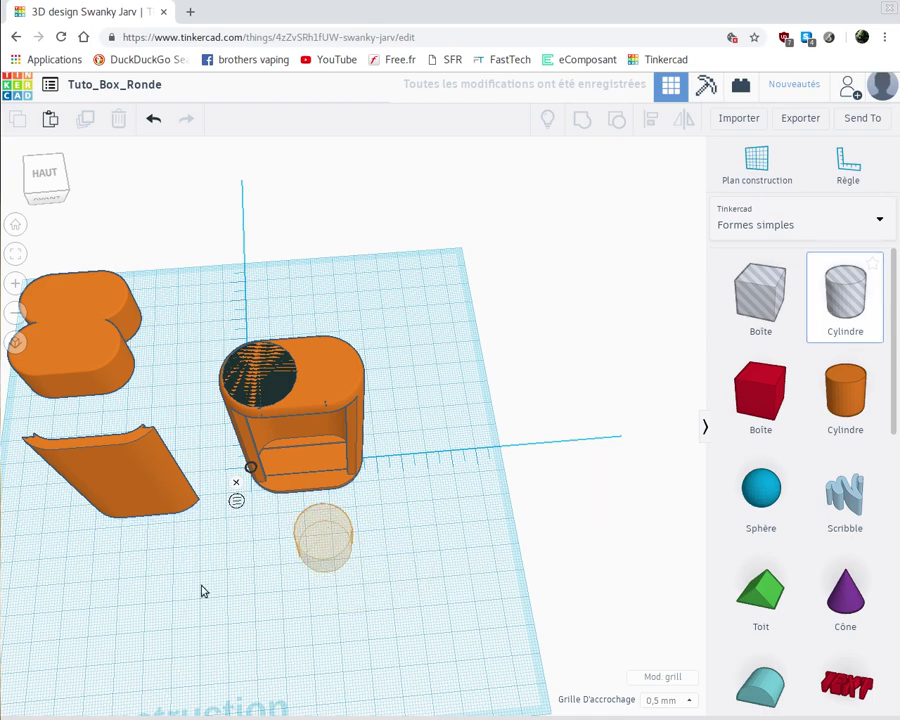
left_click(316, 550)
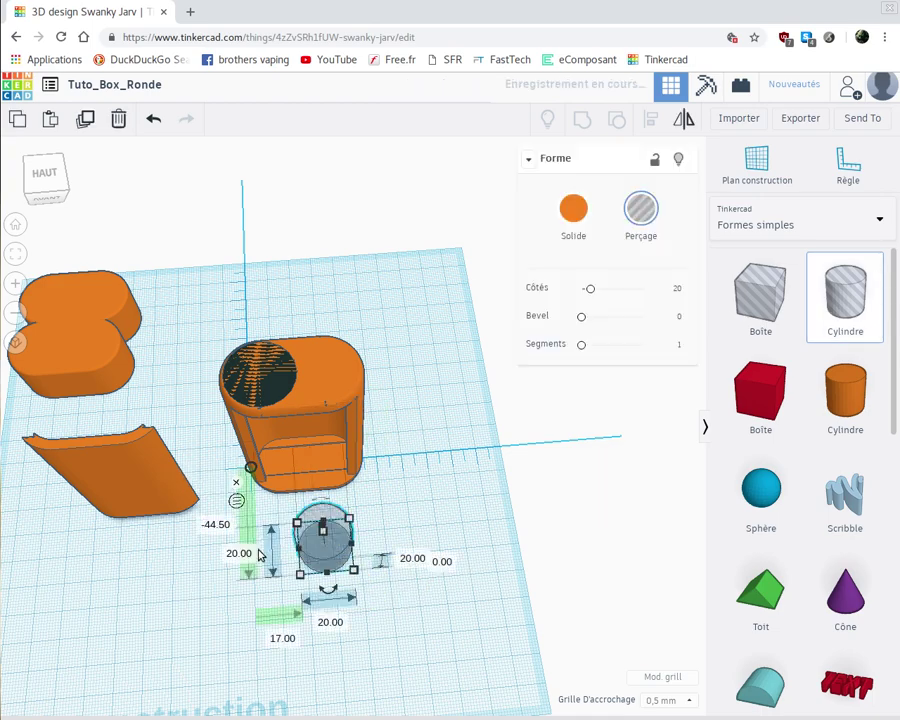
left_click(283, 390)
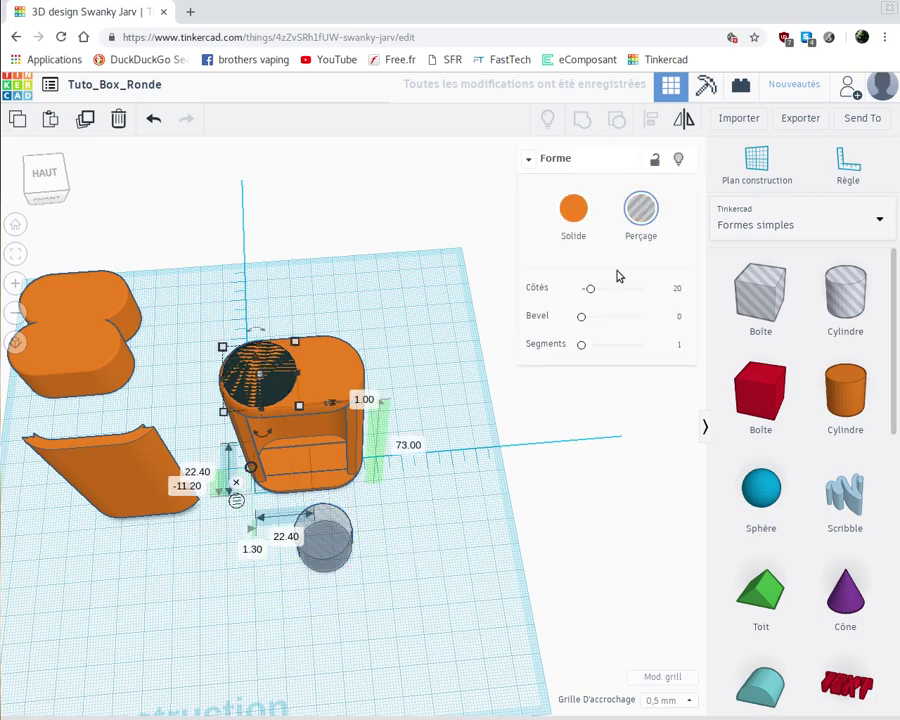
left_click(639, 290)
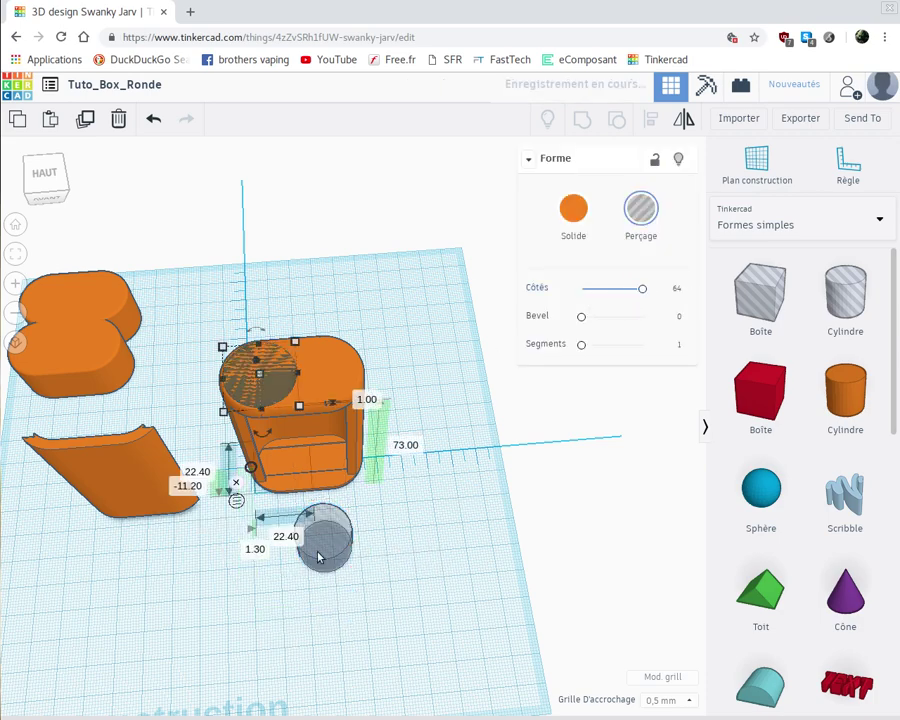
left_click(348, 625)
left_click(325, 548)
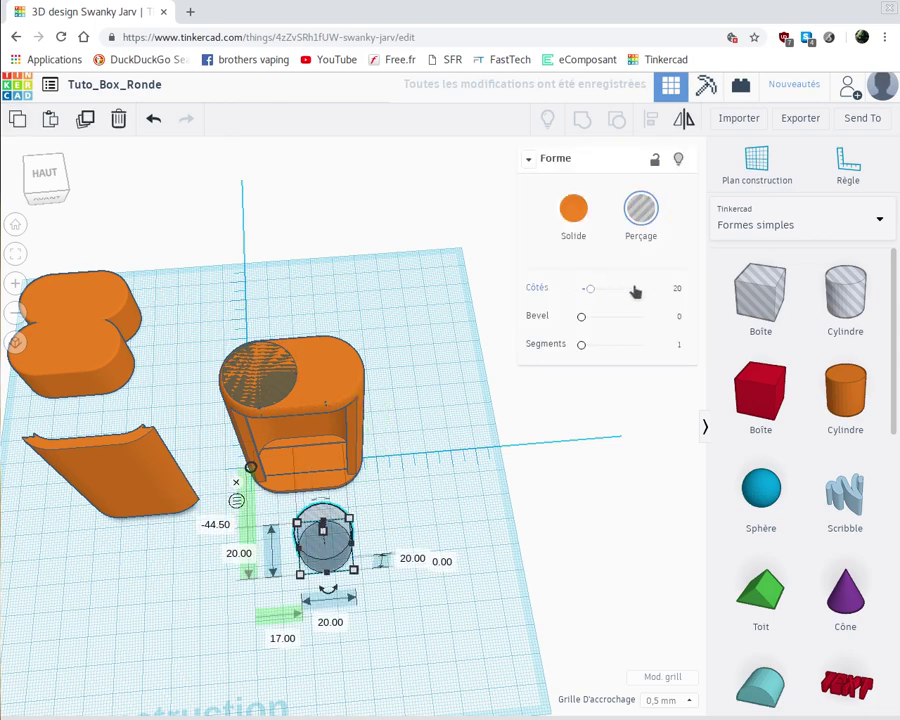
left_click(641, 289)
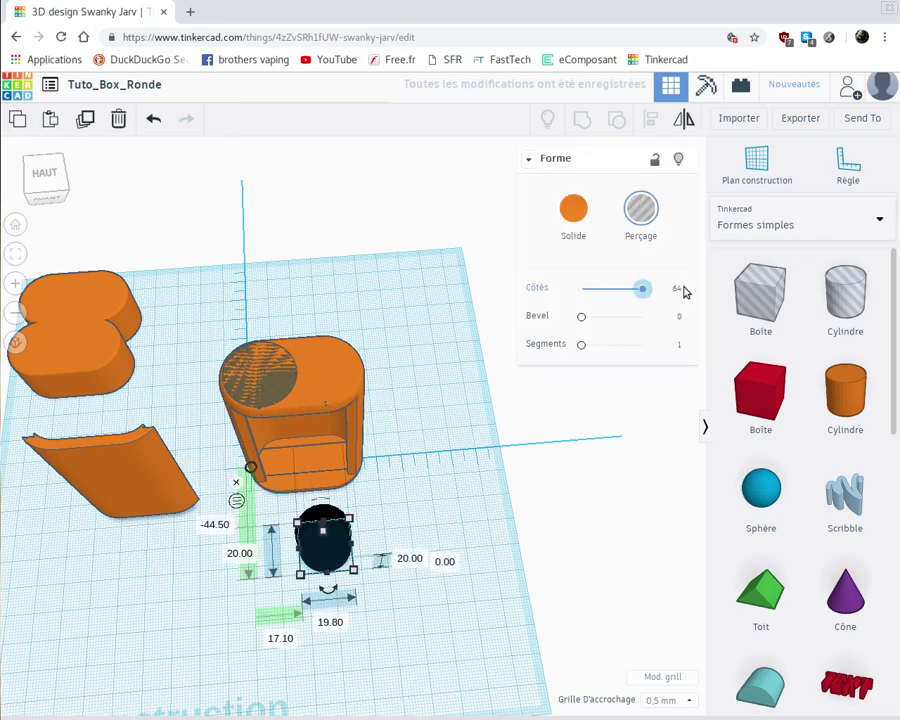
Step: Set the second cylinder hole's width and depth to 10 mm each
left_click(330, 622)
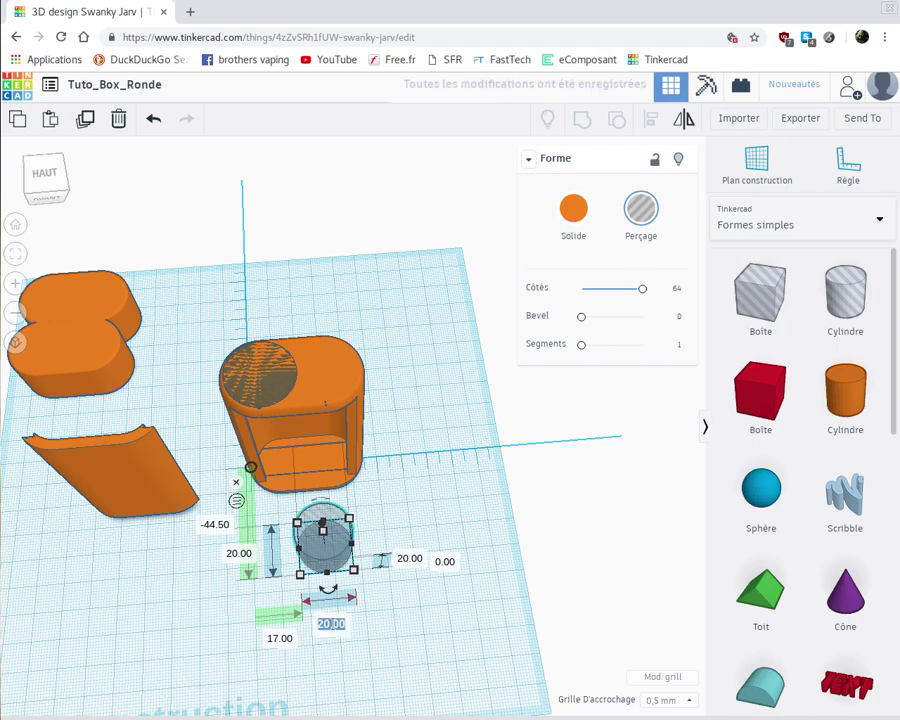
type("10")
key("Return")
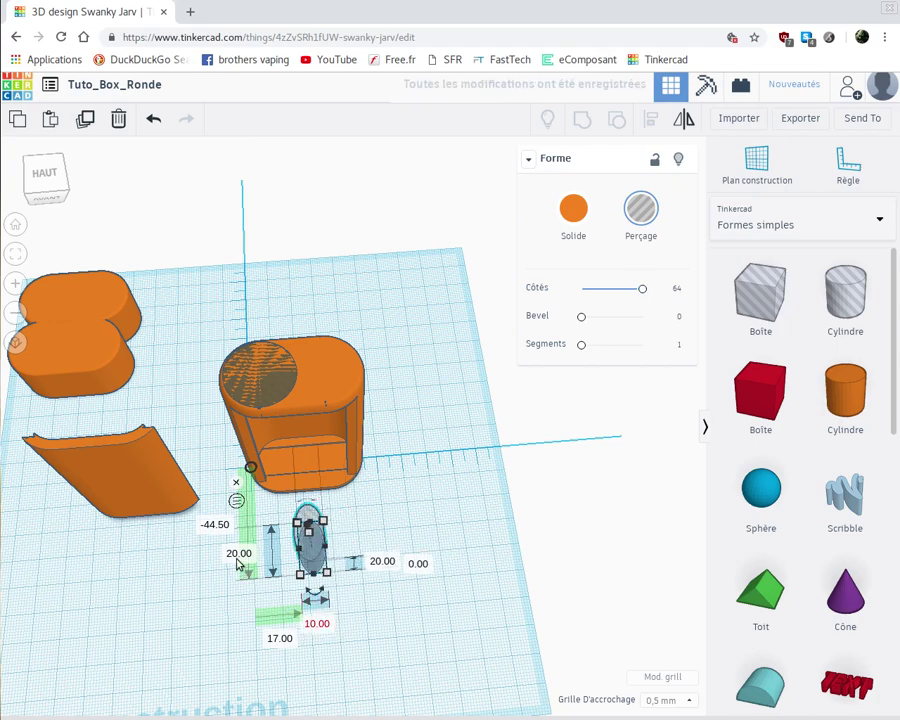
left_click(240, 553)
type("1")
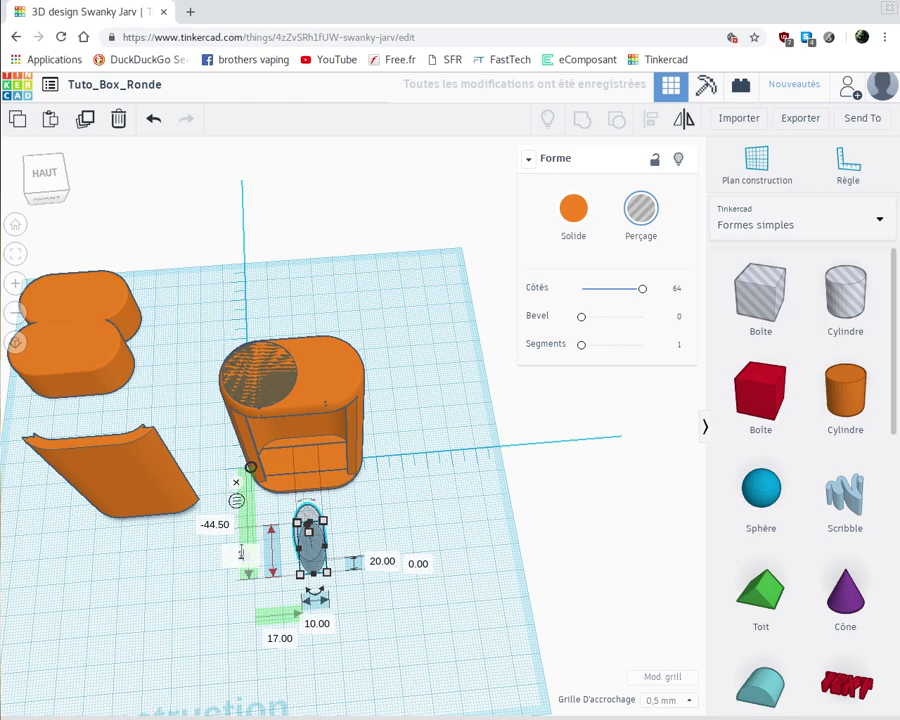
type("0")
key("Return")
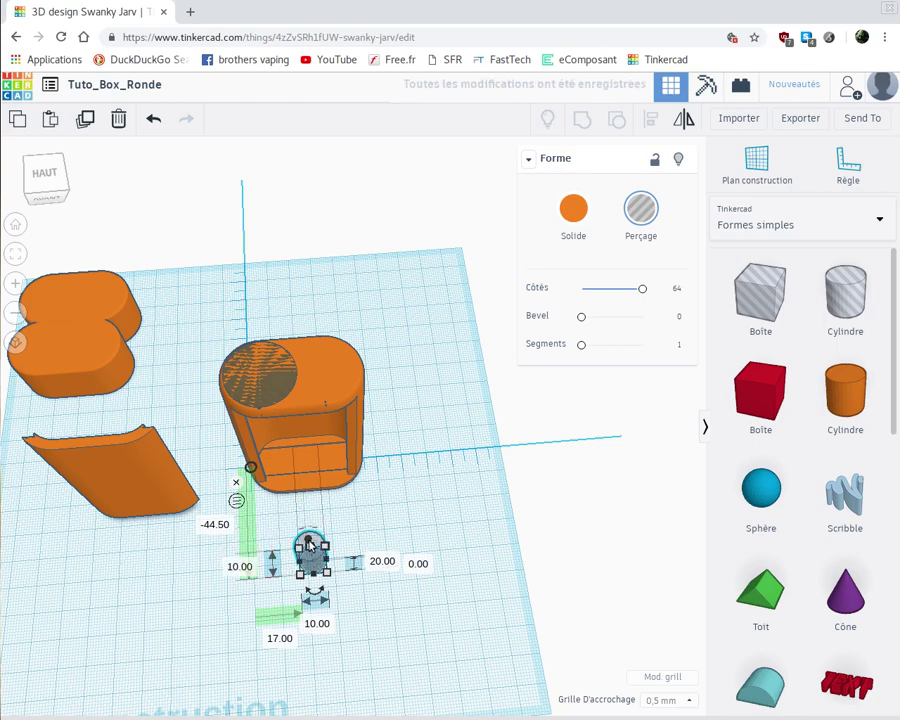
Step: Raise the 10 mm cylinder hole to an elevation of 65.5 mm so that it spans the height of the box's top wall
left_click_drag(308, 543, 307, 445)
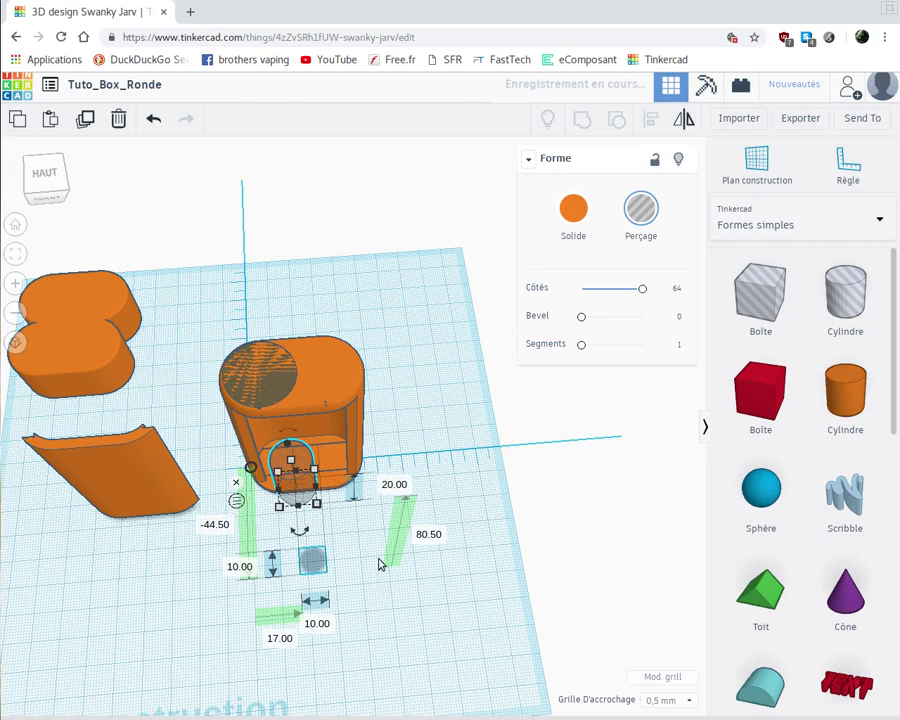
right_click_drag(380, 565, 376, 504)
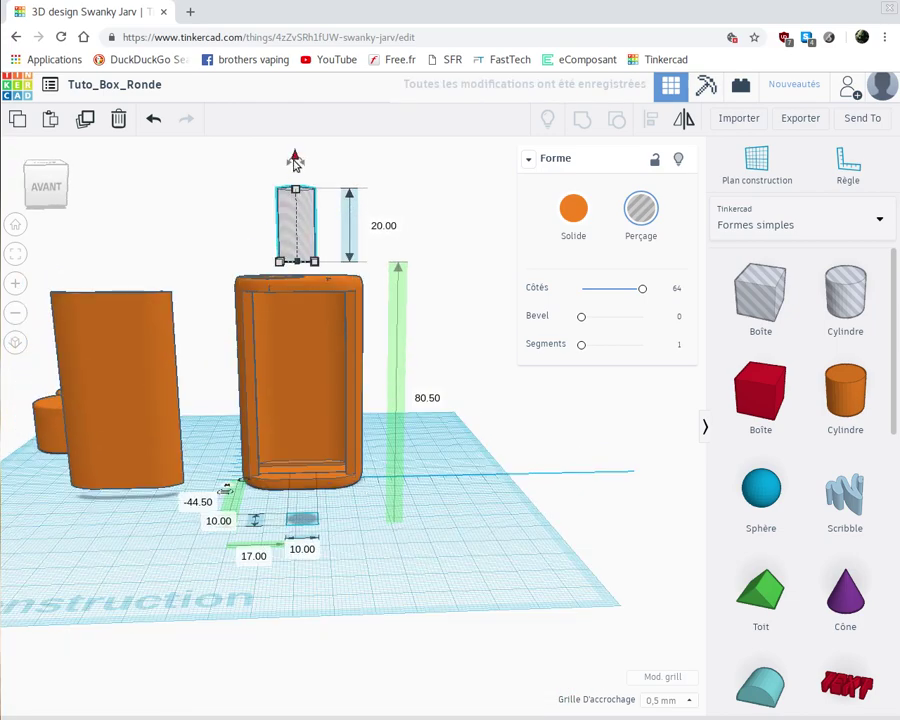
left_click_drag(294, 159, 294, 216)
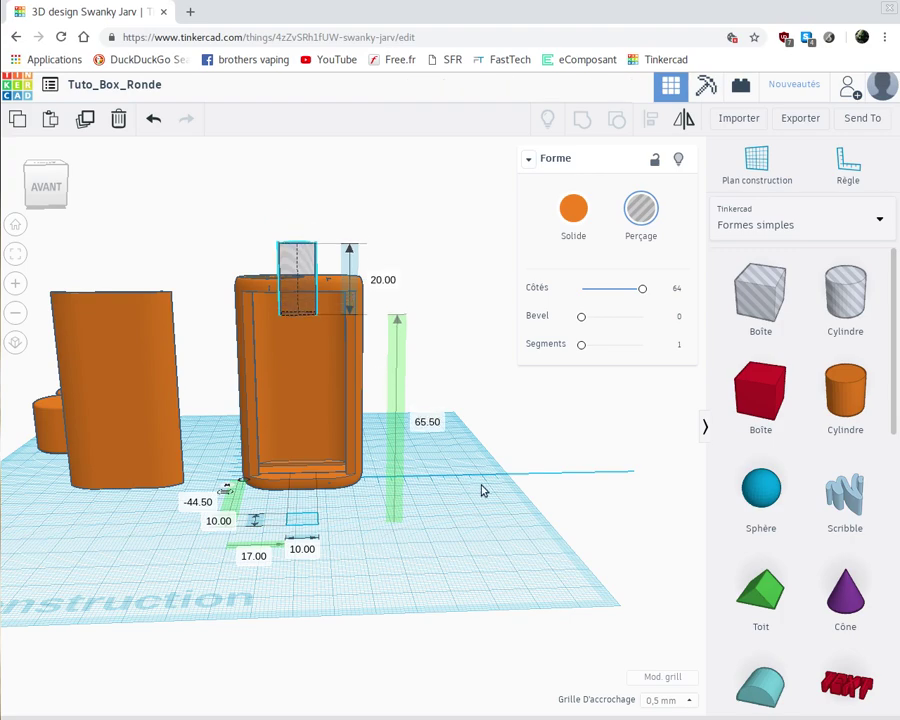
right_click_drag(462, 498, 460, 581)
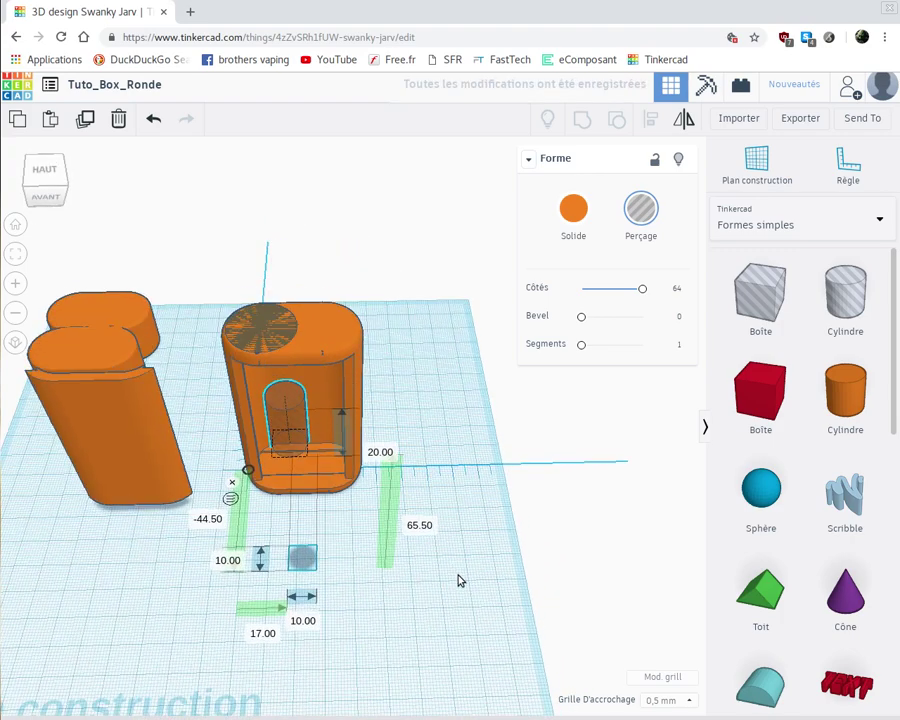
Step: Move the 10 mm cylinder hole inside the wider one on the box top, to ruler offsets of 7.5 mm sideways and -5 mm front to back
left_click_drag(296, 428, 259, 329)
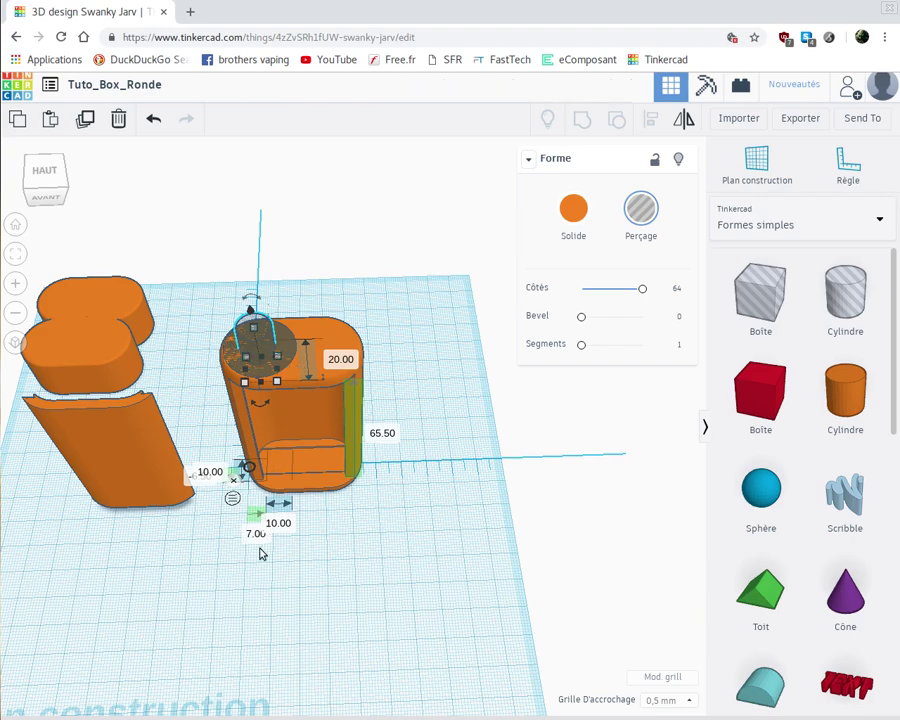
left_click(256, 534)
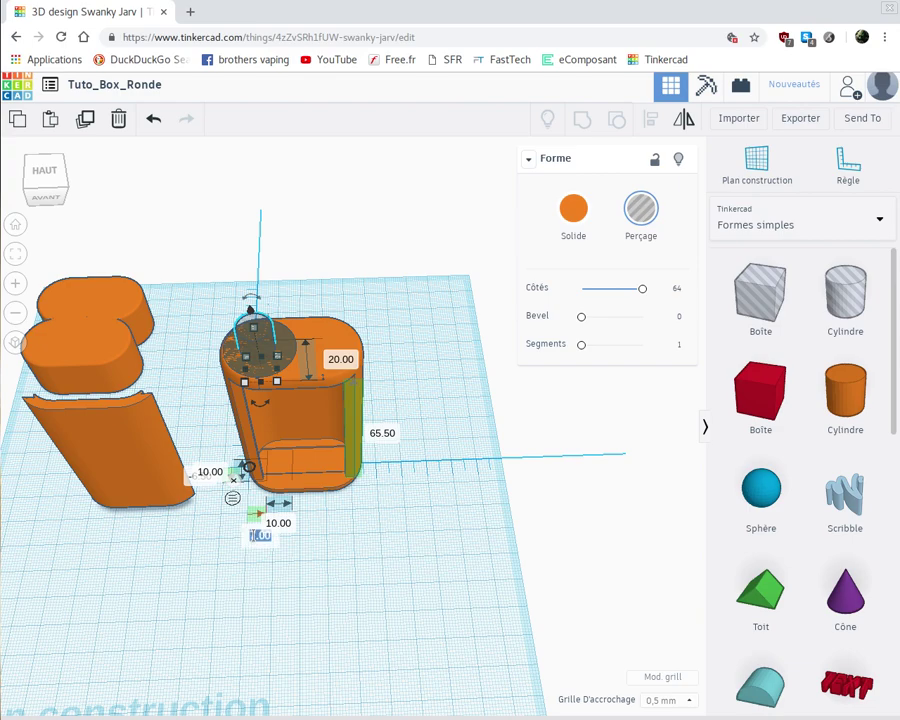
key("Return")
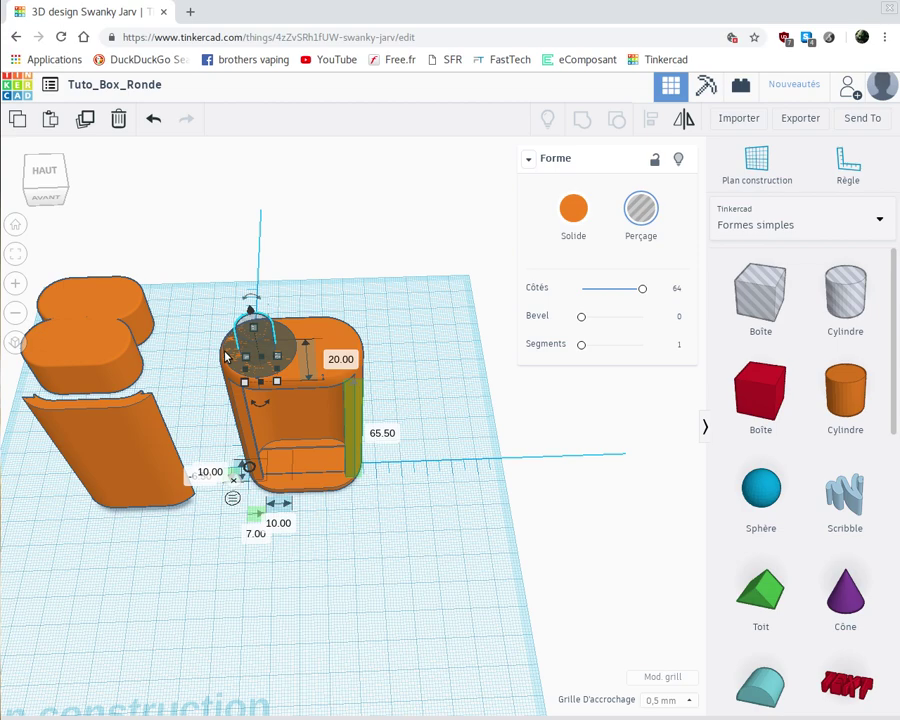
left_click(257, 534)
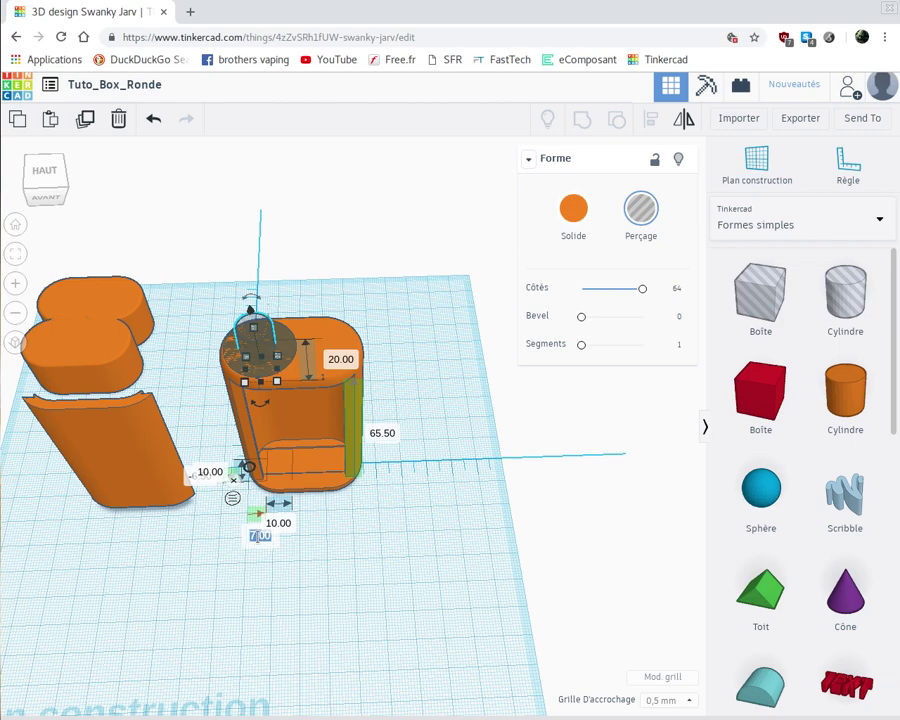
type("7.5")
key("Return")
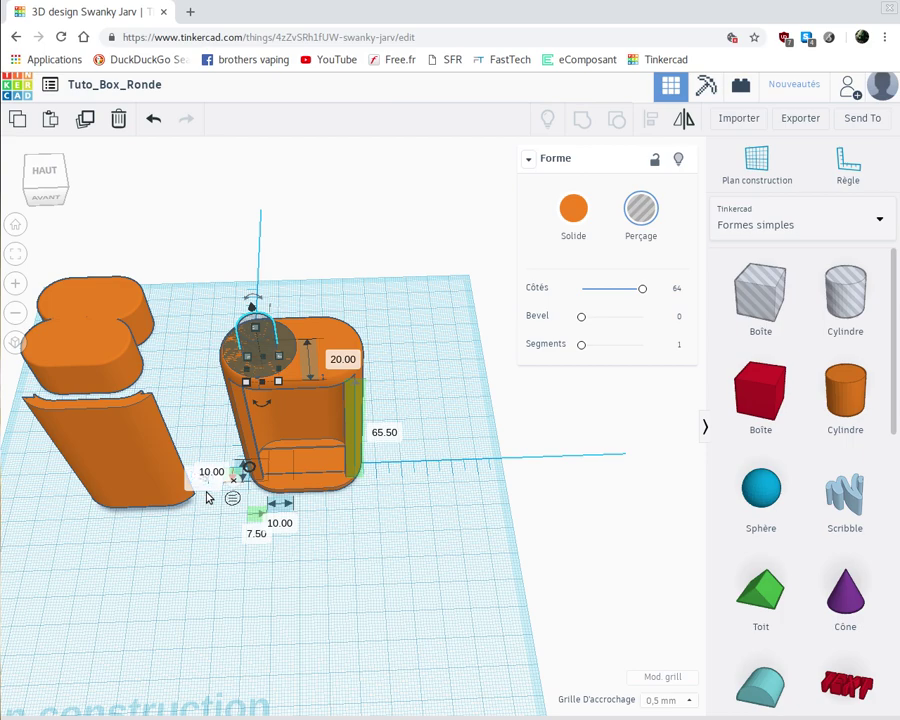
Step: Select the box with both cylinder holes and group them to cut the recessed hole through the box's top
right_click_drag(352, 591, 352, 608)
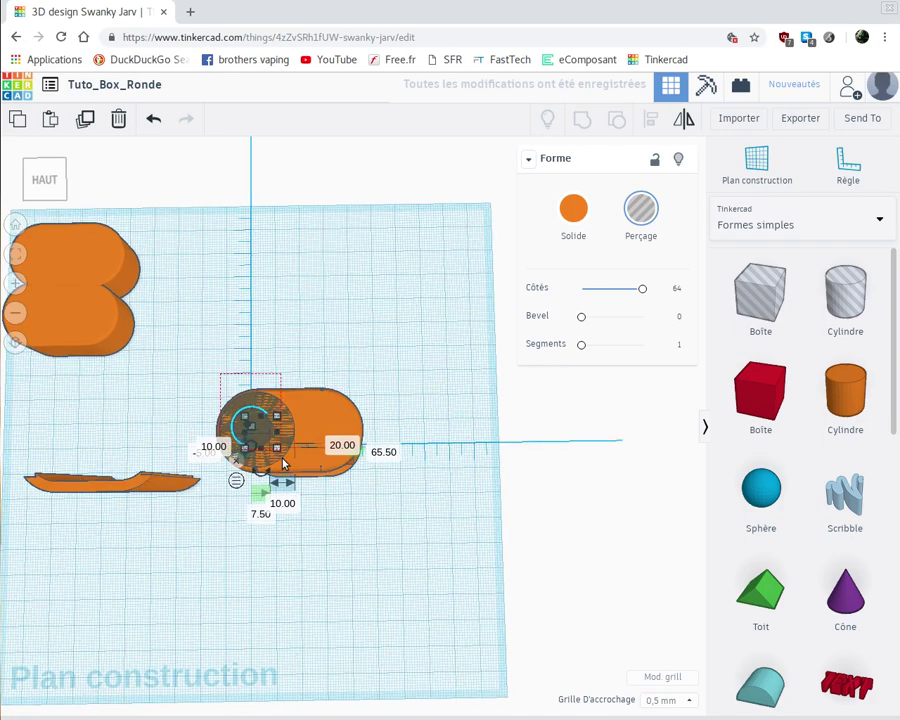
left_click_drag(282, 458, 284, 461)
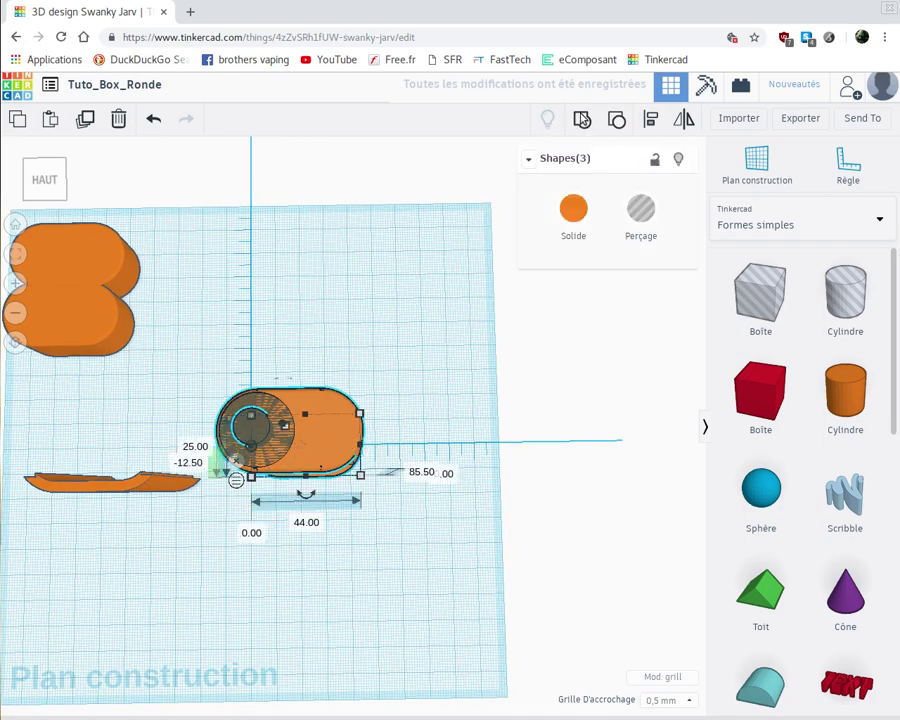
left_click(582, 119)
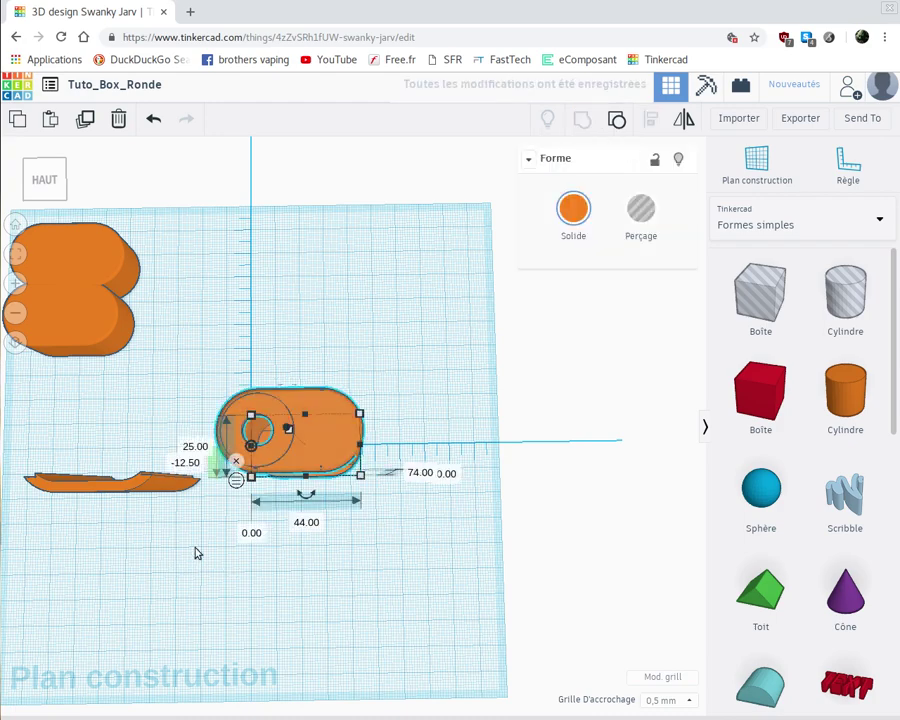
Step: Add a new cylinder hole in front of the cover and set its front-to-back size to 30 mm
right_click_drag(197, 553, 134, 452)
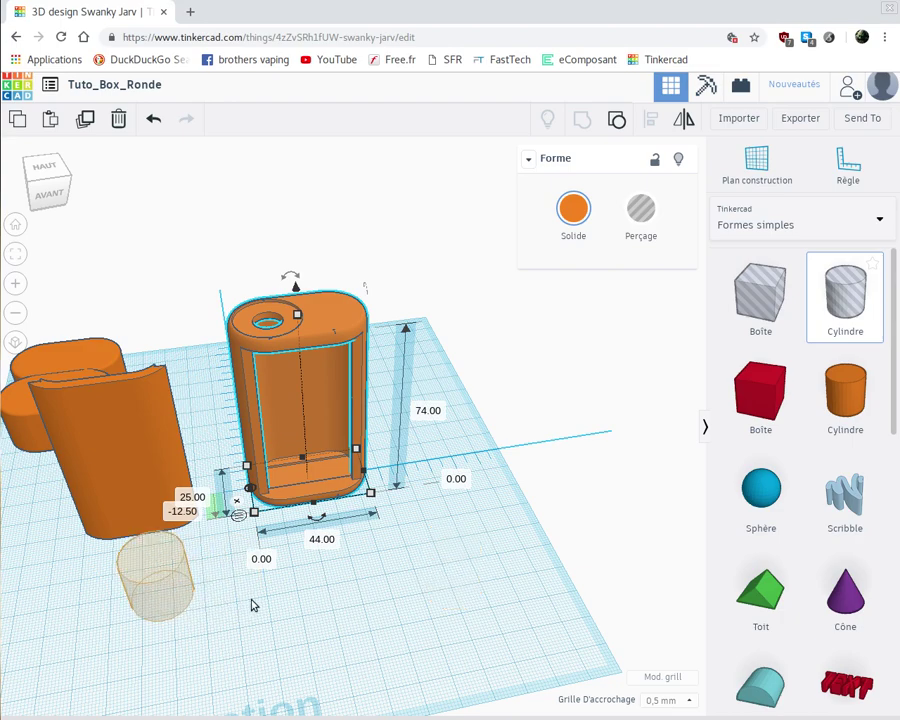
left_click(135, 591)
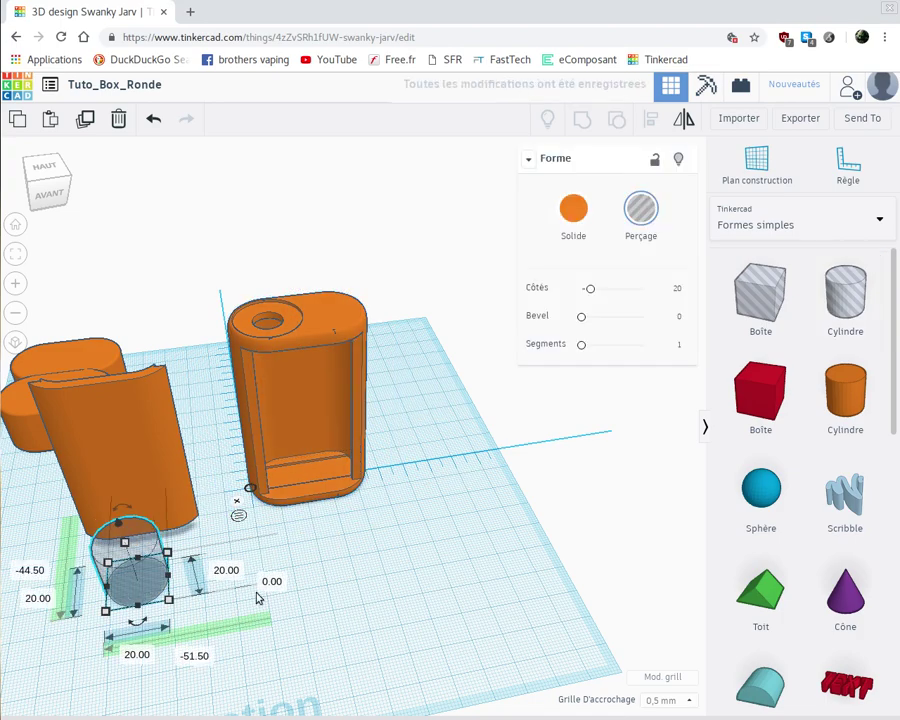
right_click_drag(310, 572, 227, 625)
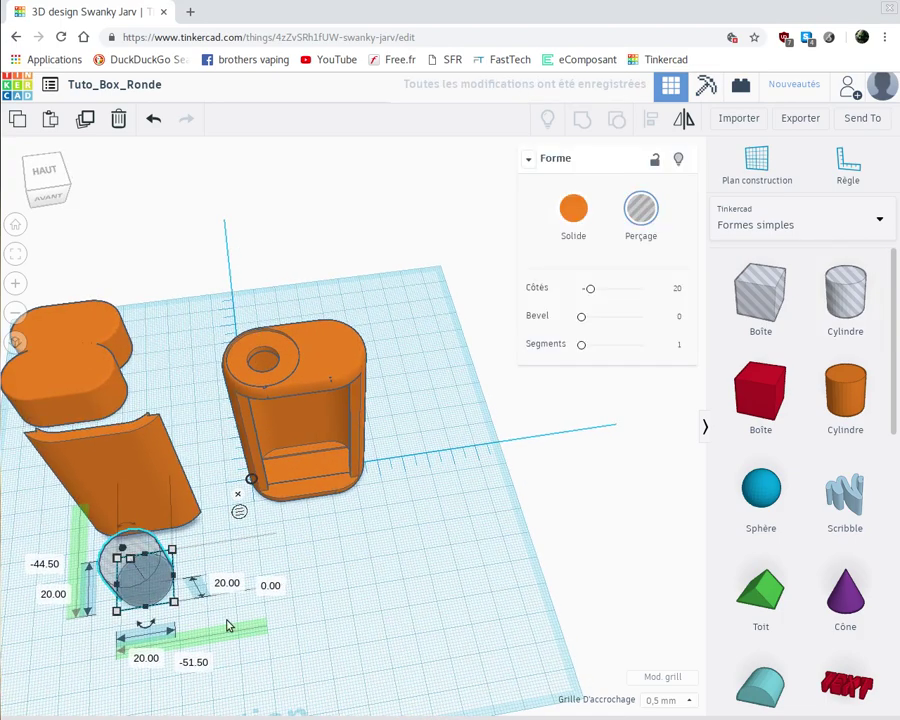
left_click(55, 596)
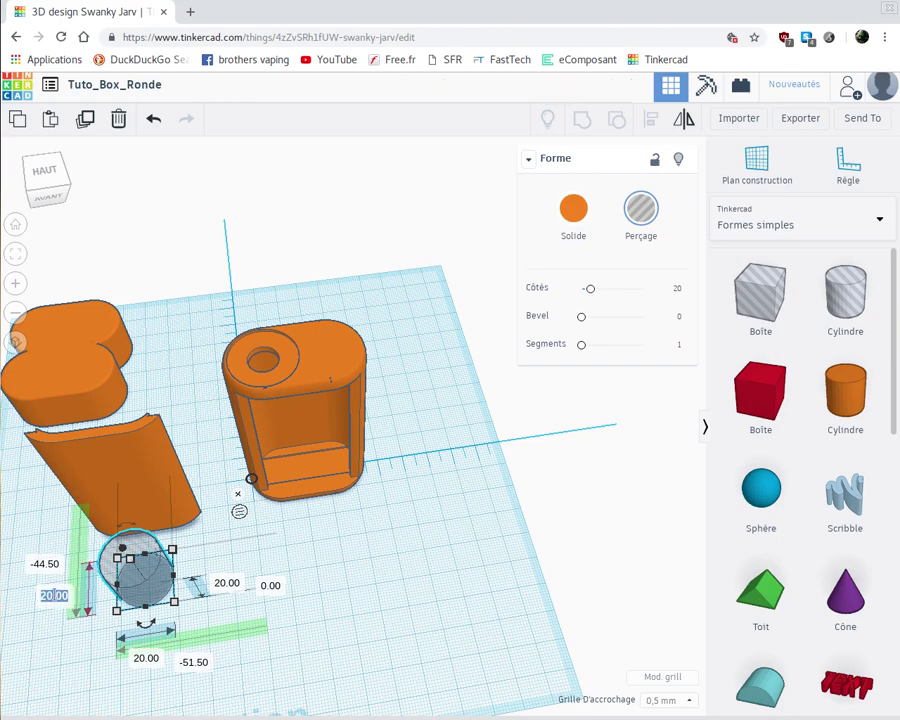
key("BackSpace")
type("30")
key("Return")
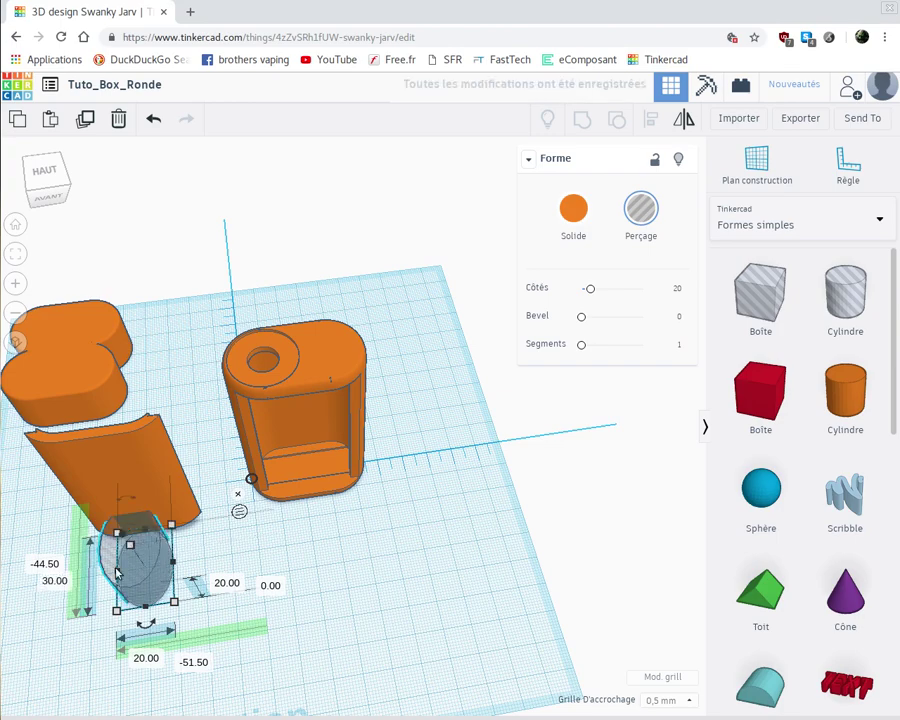
Step: Move the new cylinder hole in front of the box, set its sides to 64 and its width to 18 mm
left_click_drag(141, 574, 305, 586)
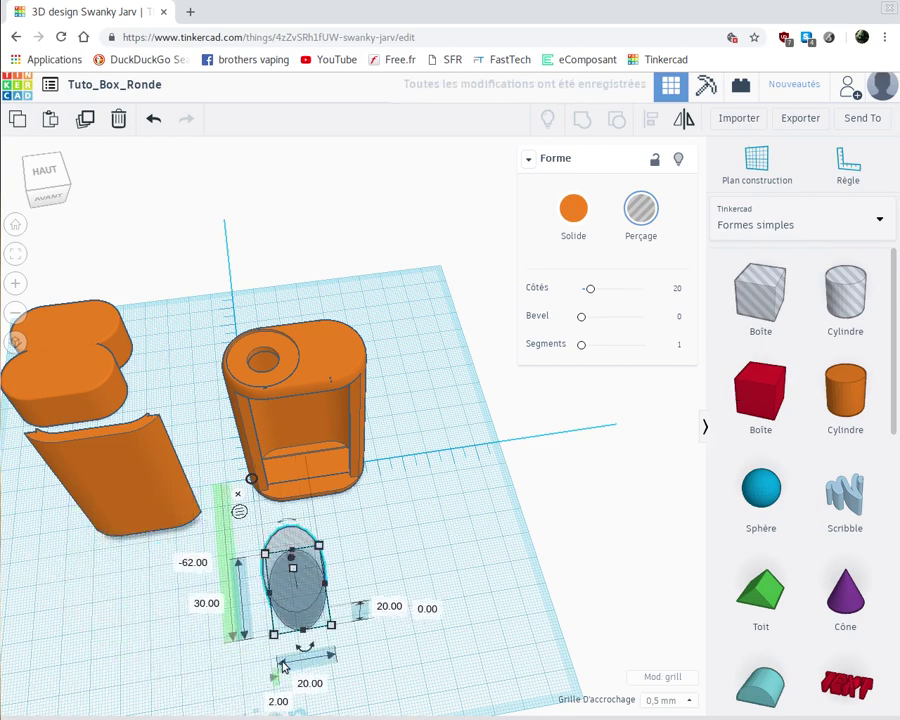
left_click_drag(591, 290, 677, 301)
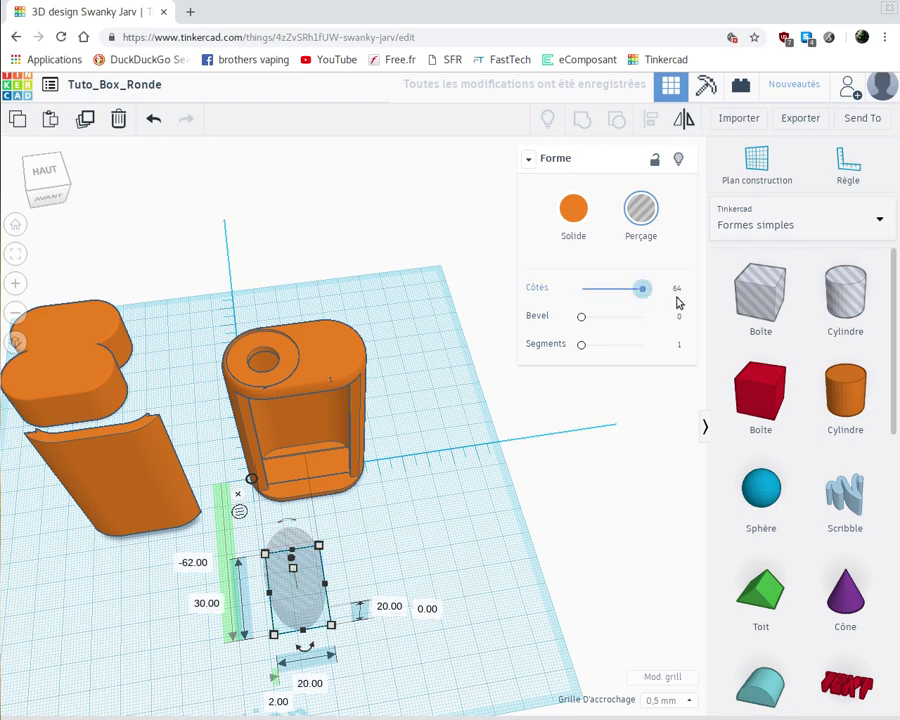
left_click(310, 684)
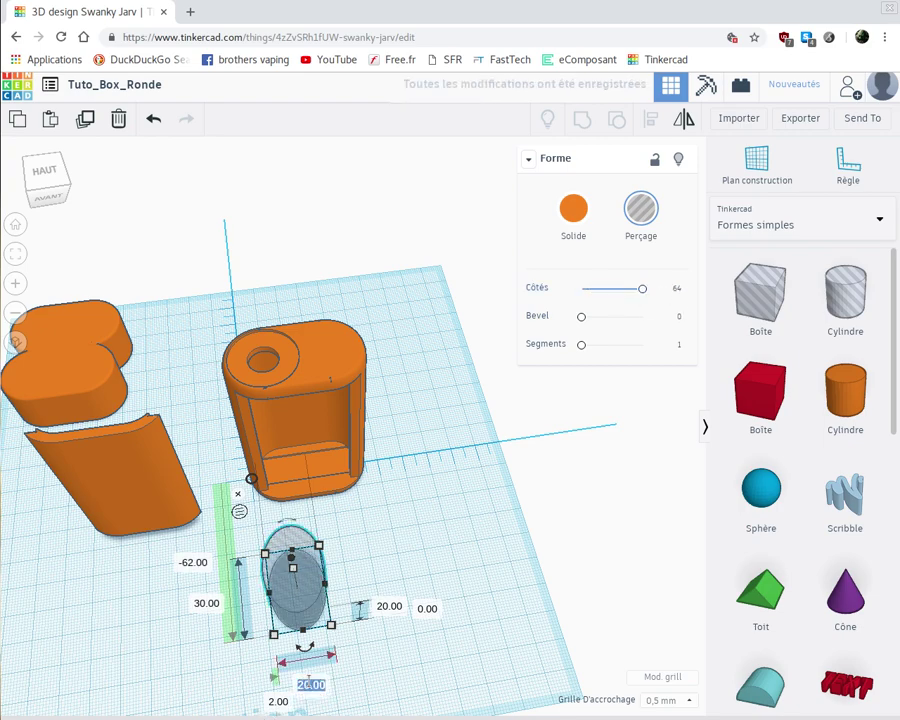
key("BackSpace")
type("18")
key("Return")
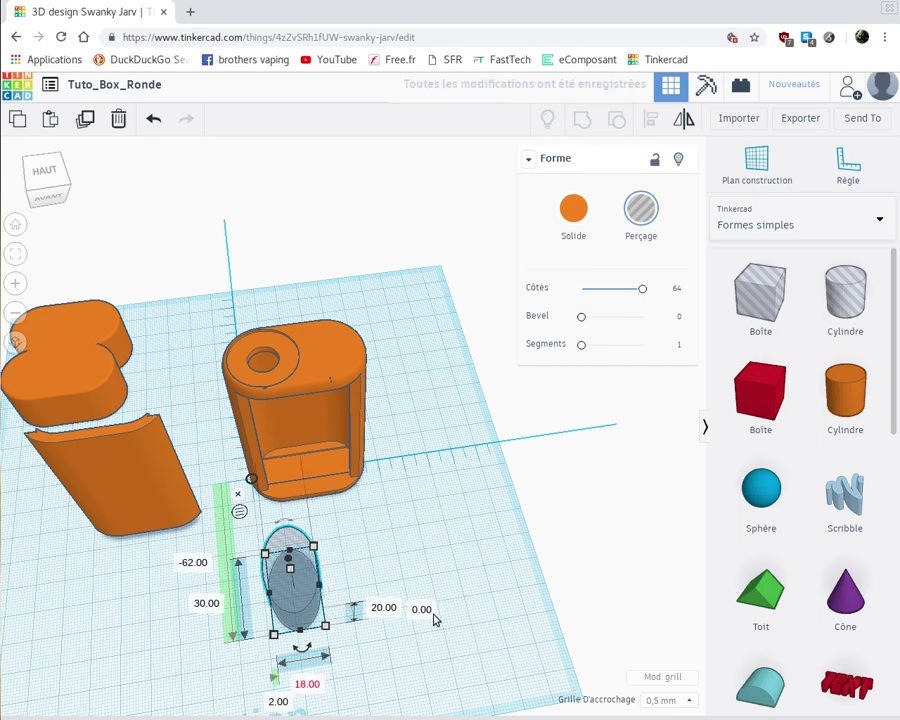
Step: Rotate the oval cylinder hole 90° about the sideways axis so that its 30 mm dimension stands vertical
right_click_drag(315, 585, 238, 488)
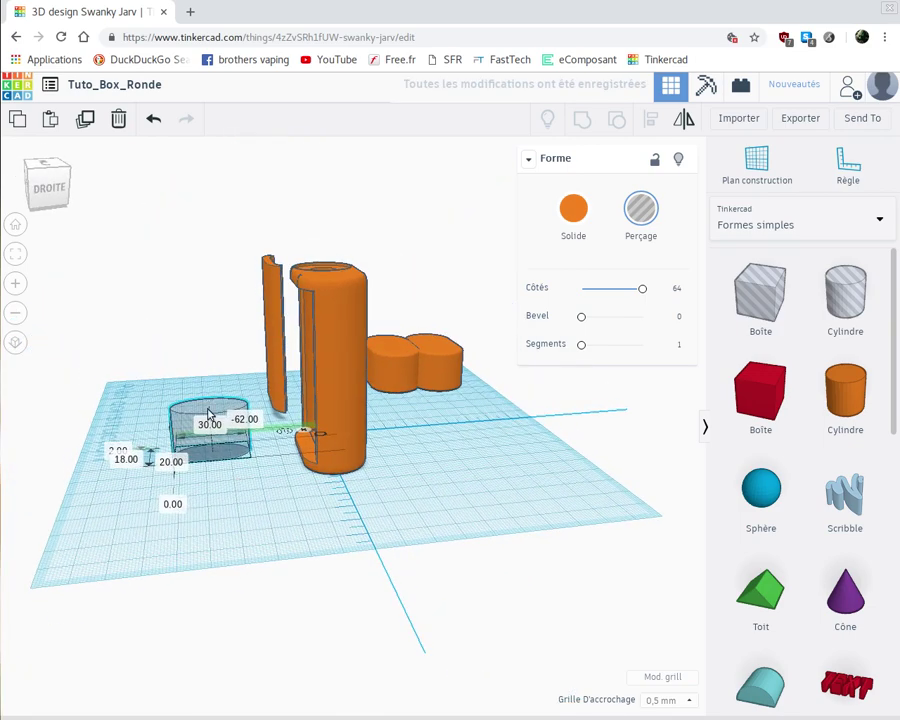
mouse_move(216, 386)
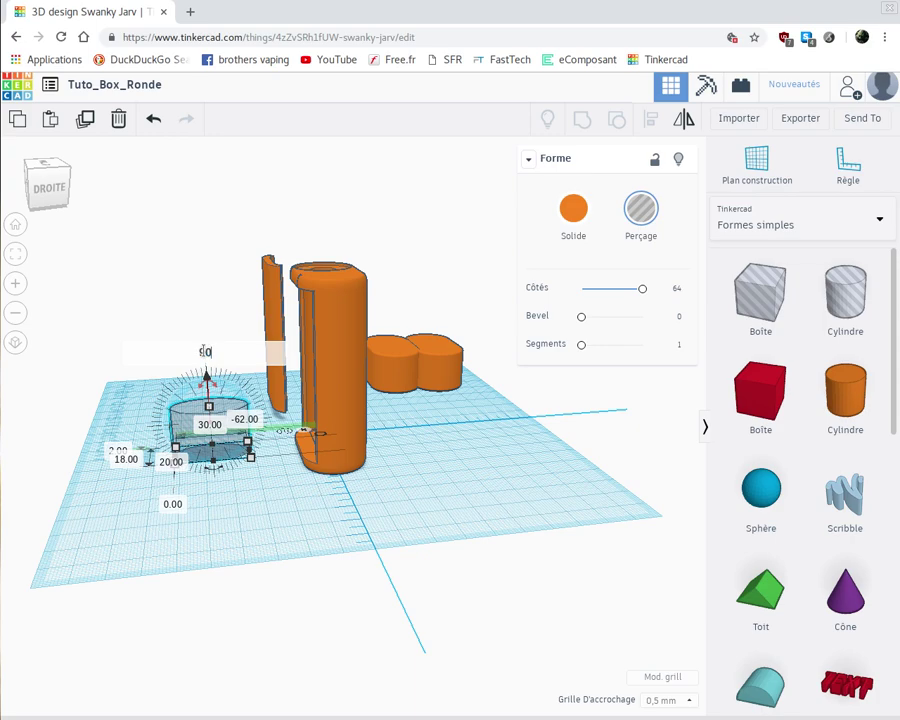
key("Return")
Step: Move the upright oval hole onto the lower part of the cover, about -56.5 mm sideways, and raise it to about 5.5 mm
right_click_drag(205, 496, 256, 520)
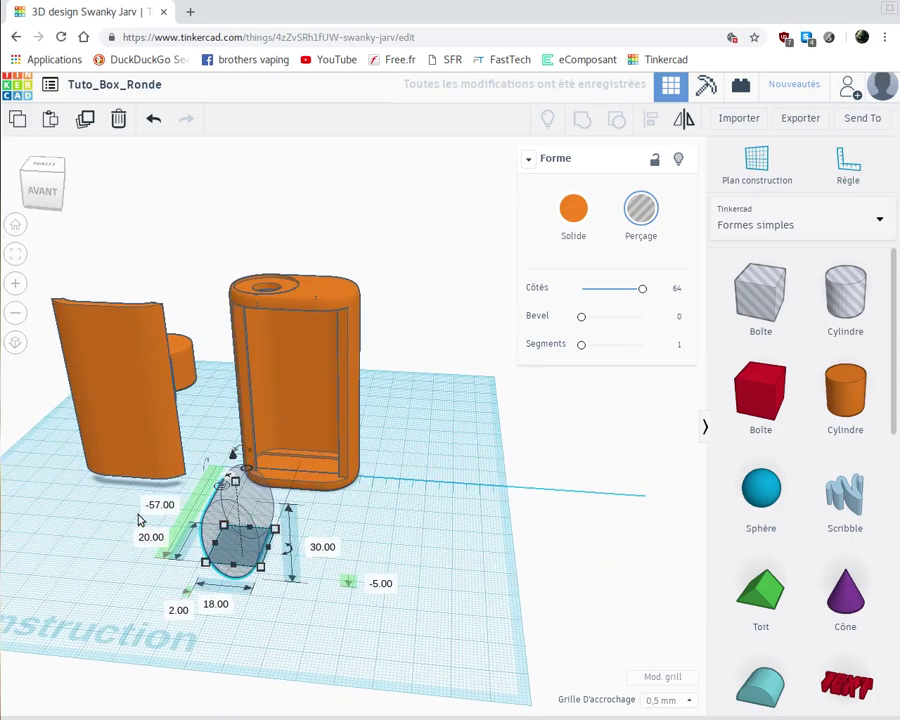
left_click_drag(140, 519, 110, 459)
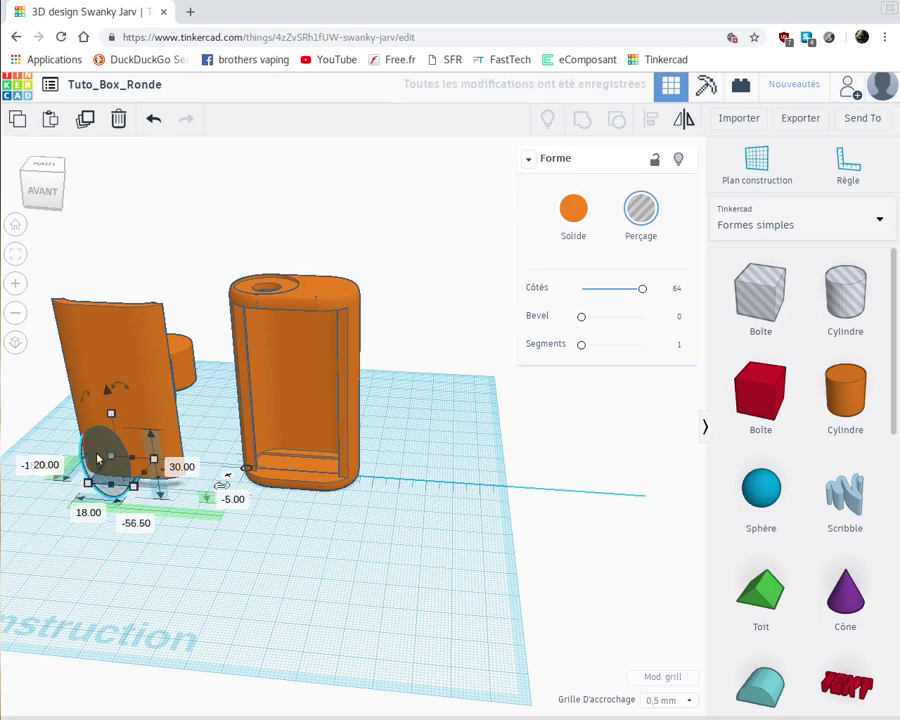
left_click_drag(110, 413, 103, 376)
Step: Set the oval hole's front-to-back ruler offset to -20 mm so that it passes through the cover
right_click_drag(44, 528, 83, 515)
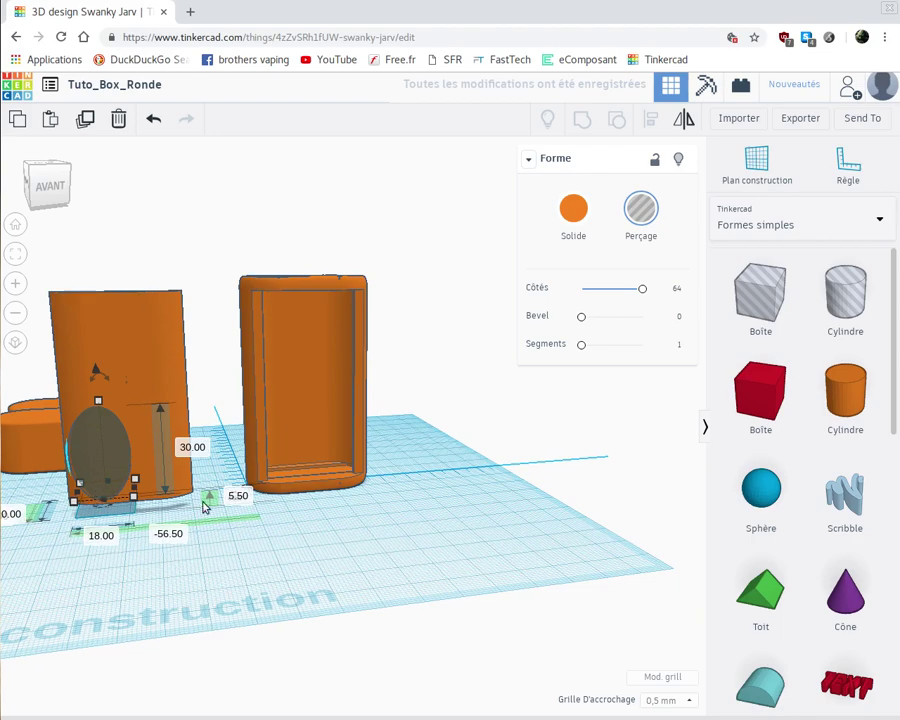
right_click_drag(79, 585, 160, 590)
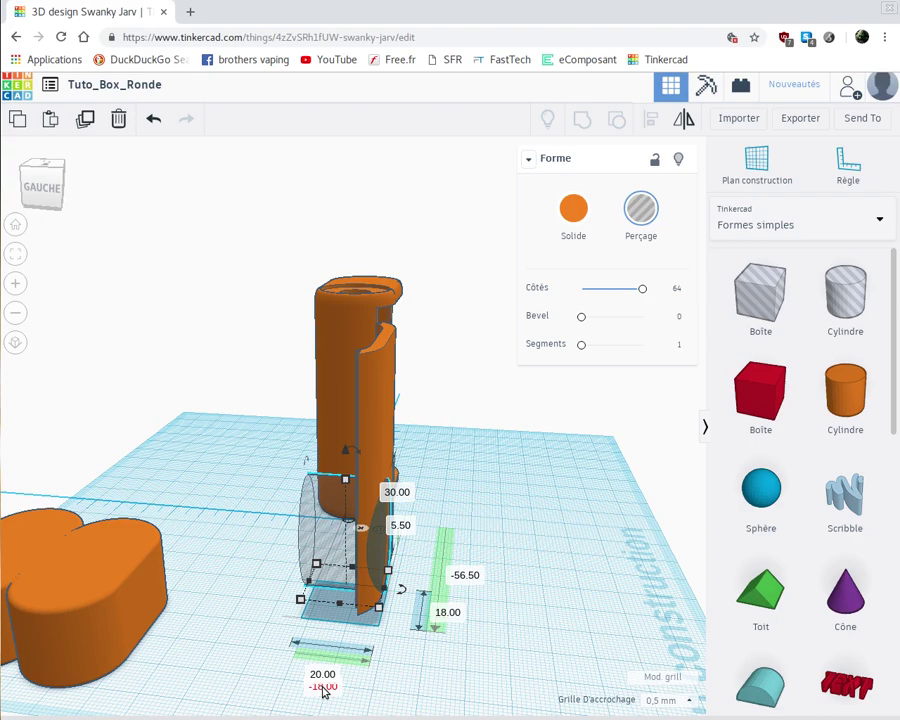
left_click(322, 687)
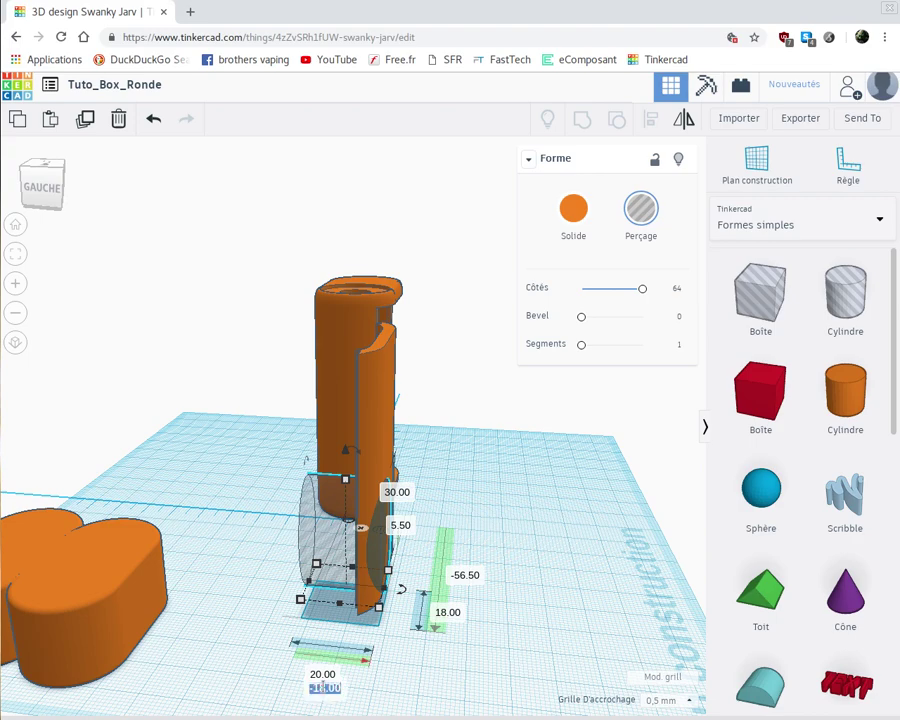
key("BackSpace")
type("-20")
key("Return")
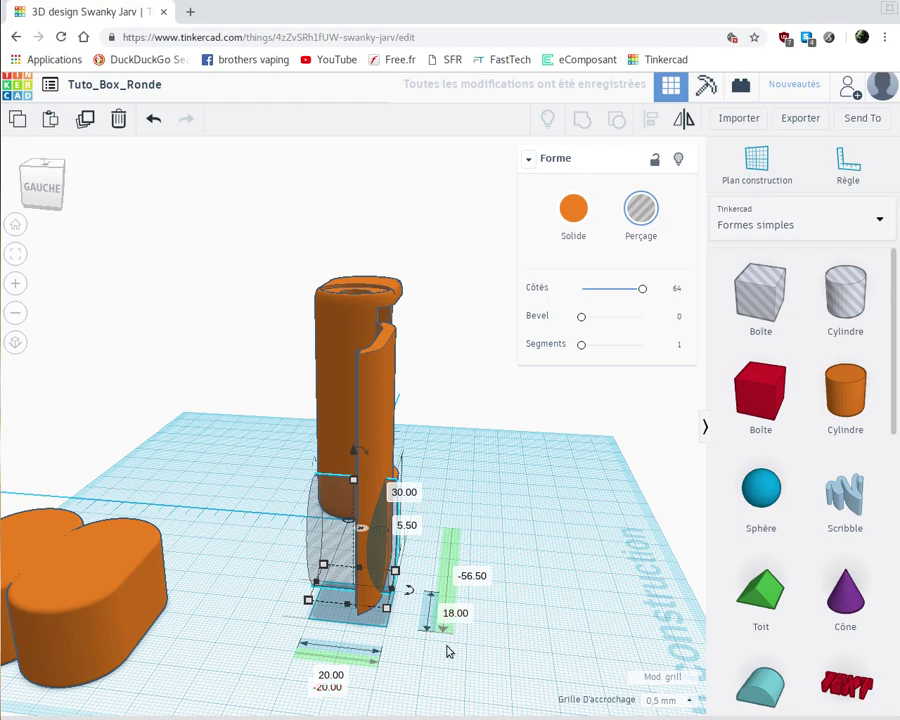
right_click_drag(428, 649, 518, 663)
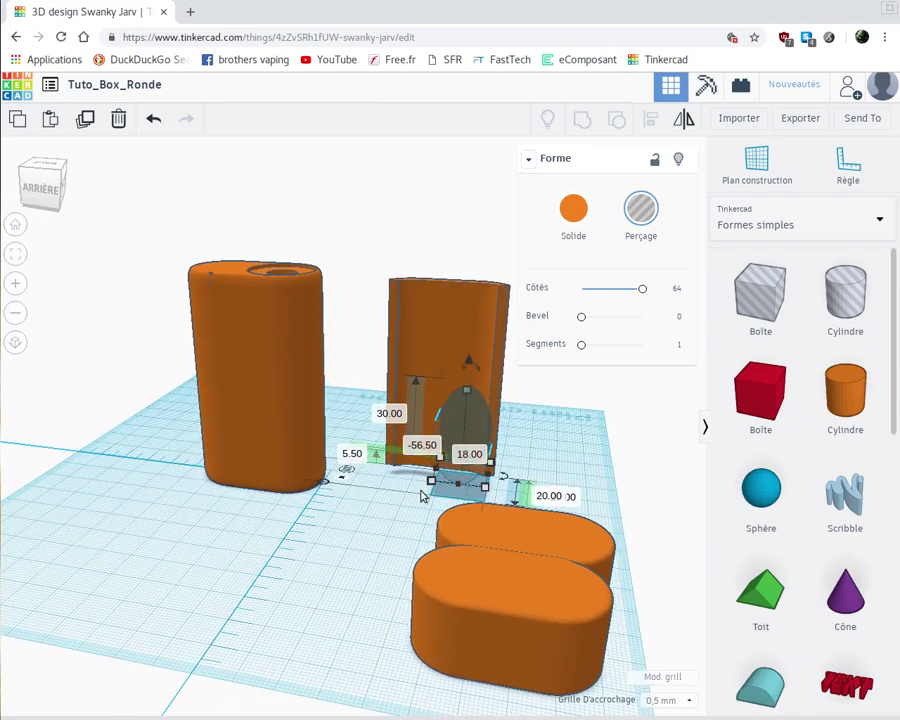
right_click_drag(421, 496, 368, 521)
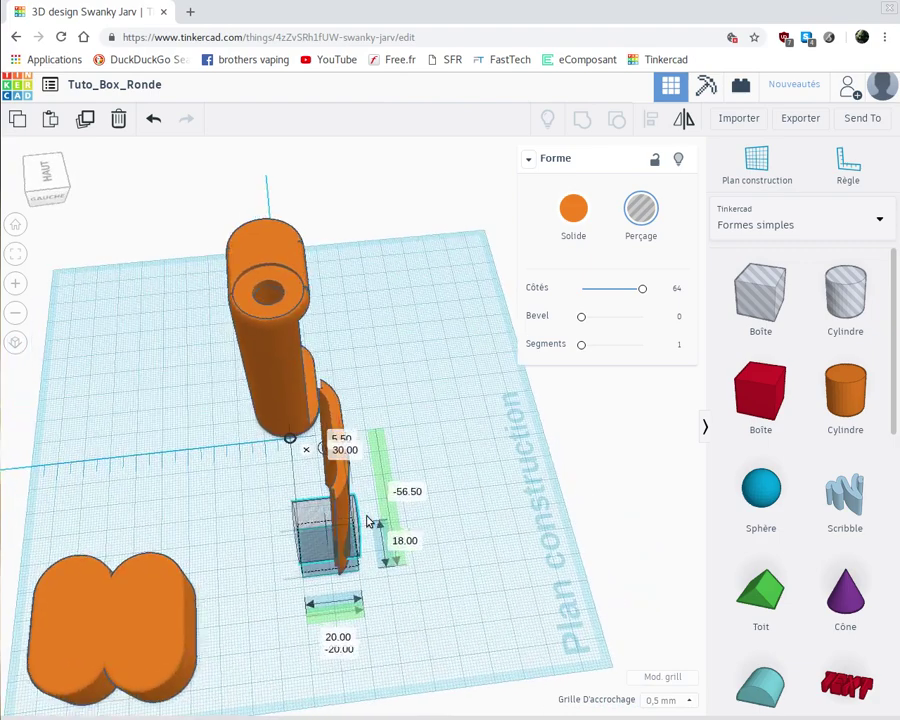
right_click_drag(466, 526, 511, 500)
left_click(418, 430)
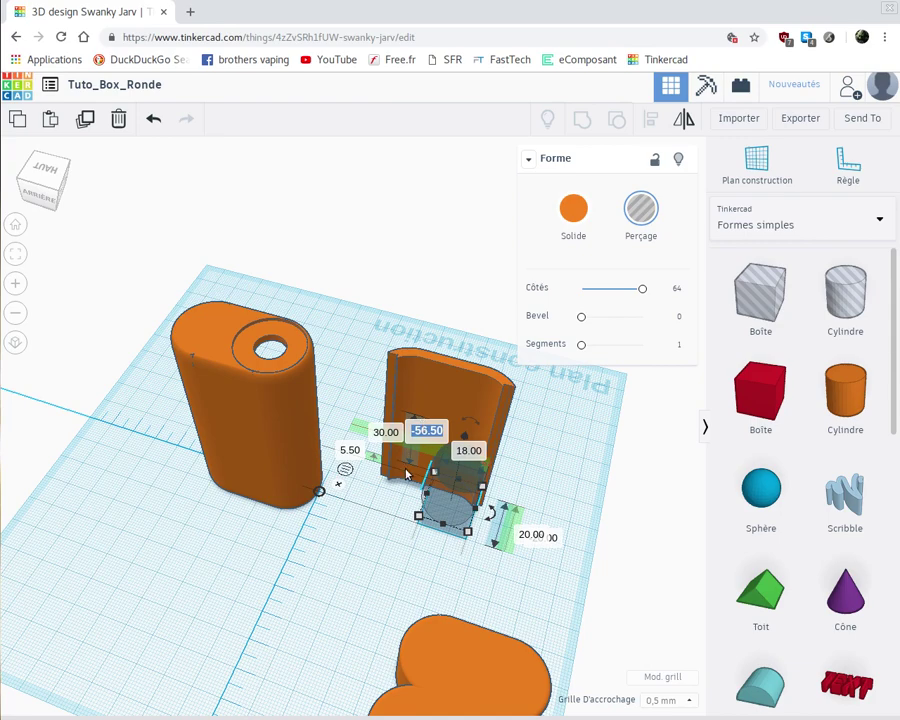
type("54")
key("Return")
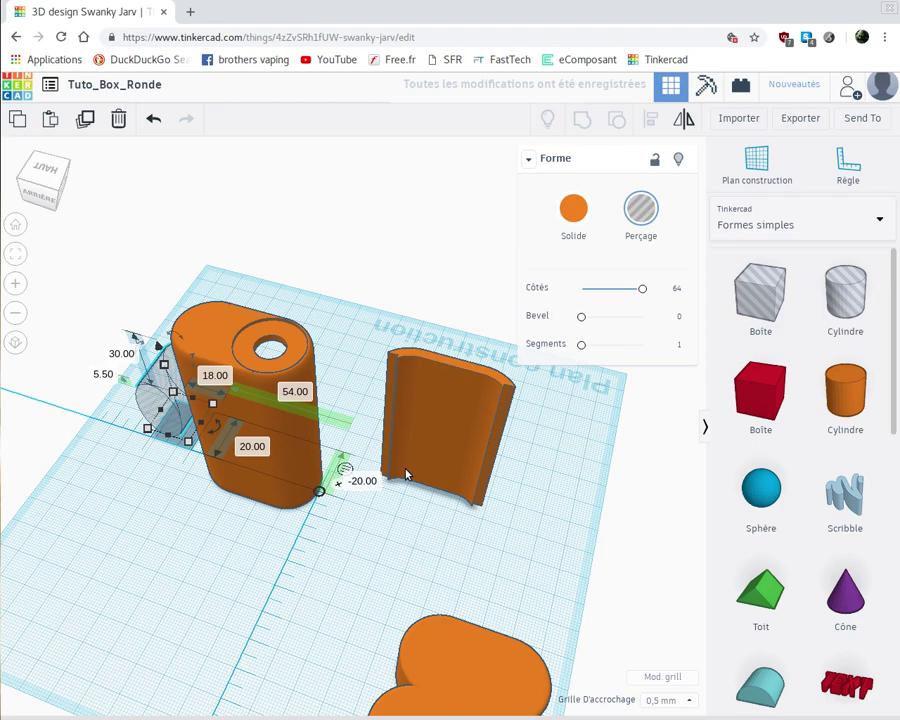
left_click(152, 120)
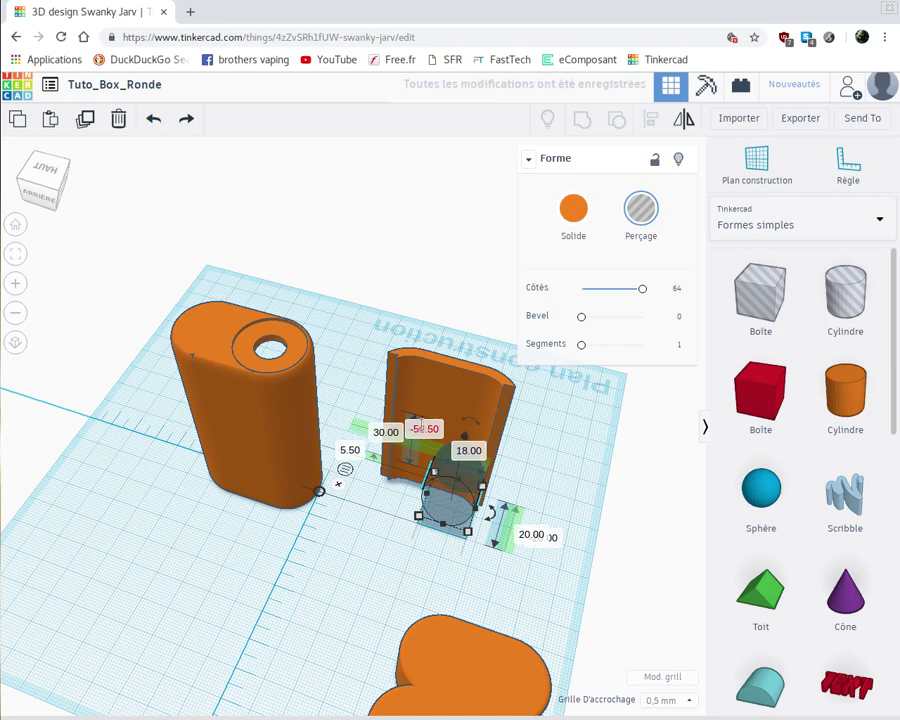
Step: Set the oval hole's sideways ruler offset to -54 mm
left_click(423, 429)
key("BackSpace")
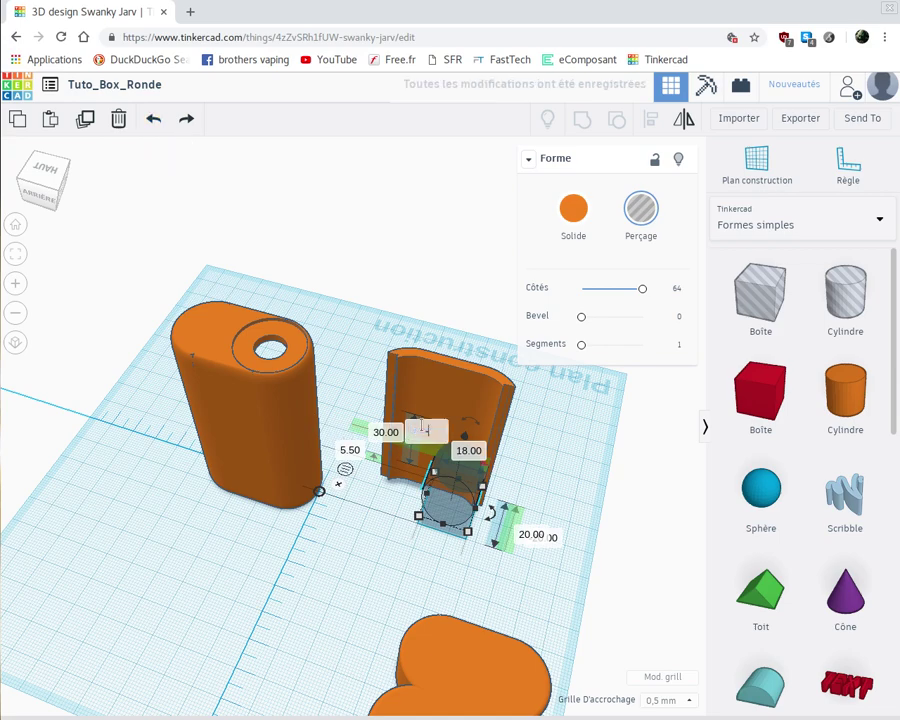
type("-54")
key("Return")
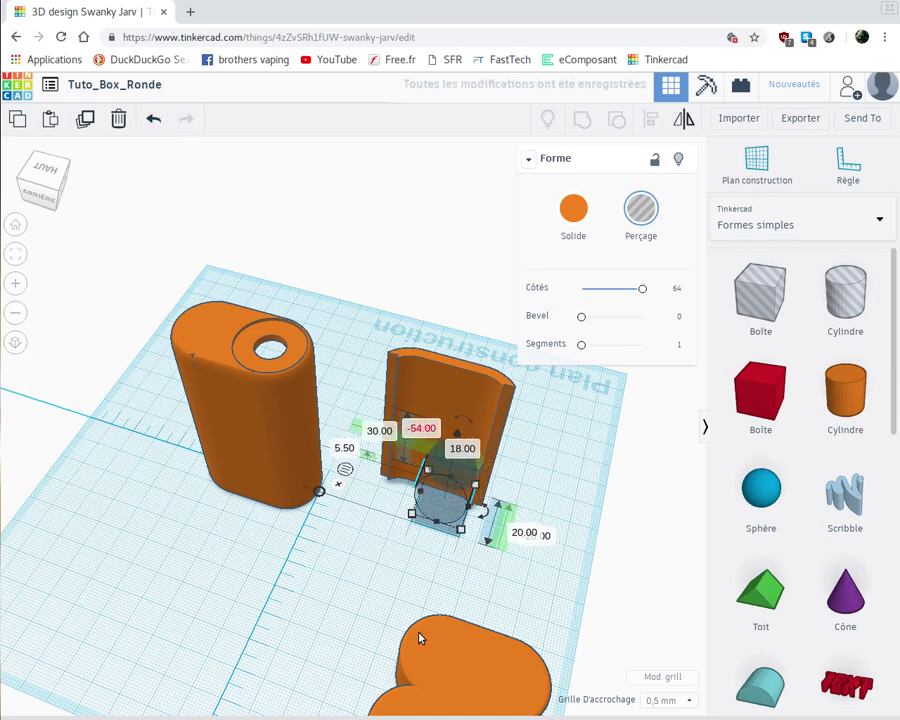
Step: Add the cover to the selection and group it with the oval hole to cut the opening
right_click_drag(371, 545, 449, 535)
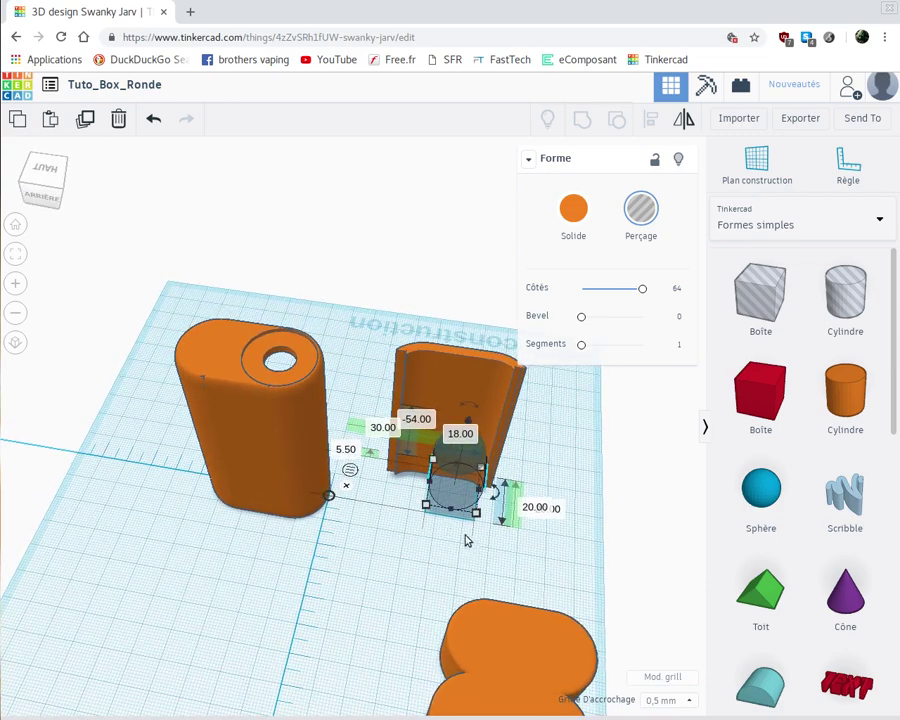
left_click(459, 402, "shift")
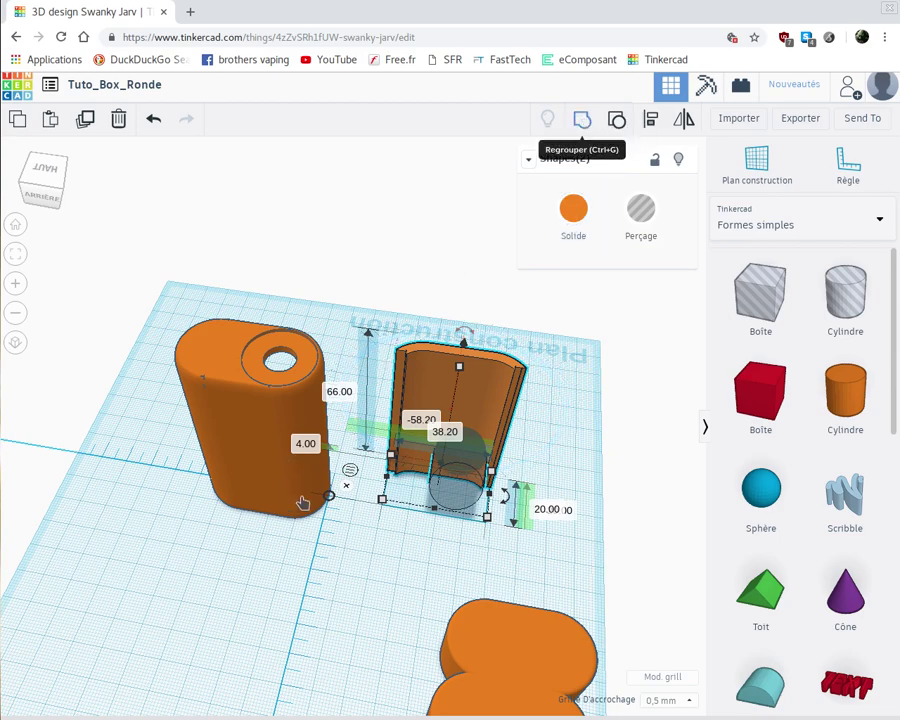
left_click(362, 530)
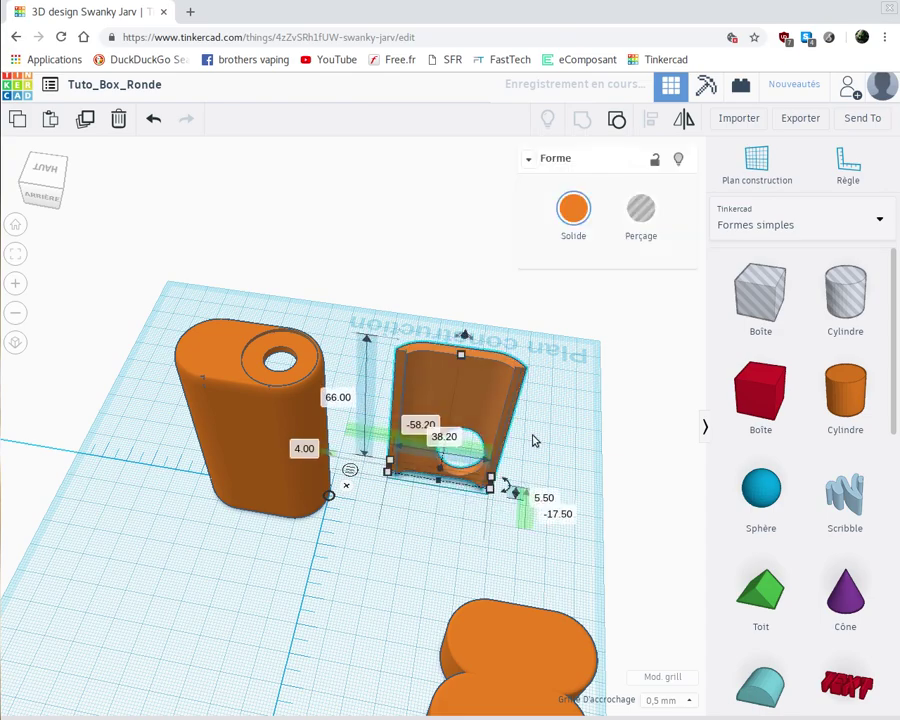
Step: Rotate the cover 90° so that it lies flat with its hollow inner side facing up
right_click_drag(412, 494, 165, 424)
left_click(270, 370)
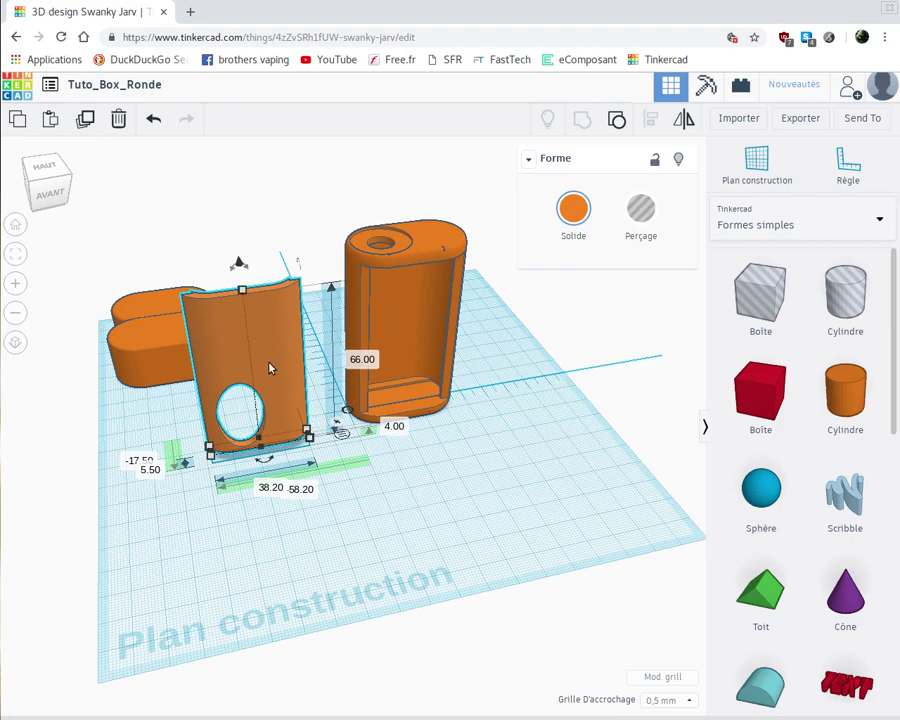
right_click_drag(310, 527, 406, 494)
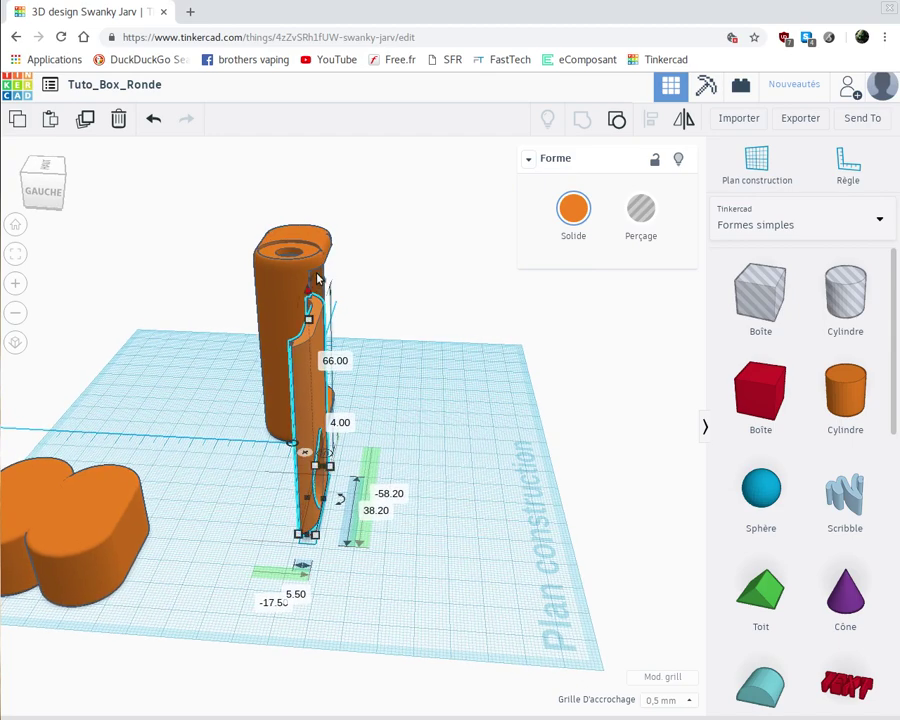
left_click_drag(318, 278, 318, 278)
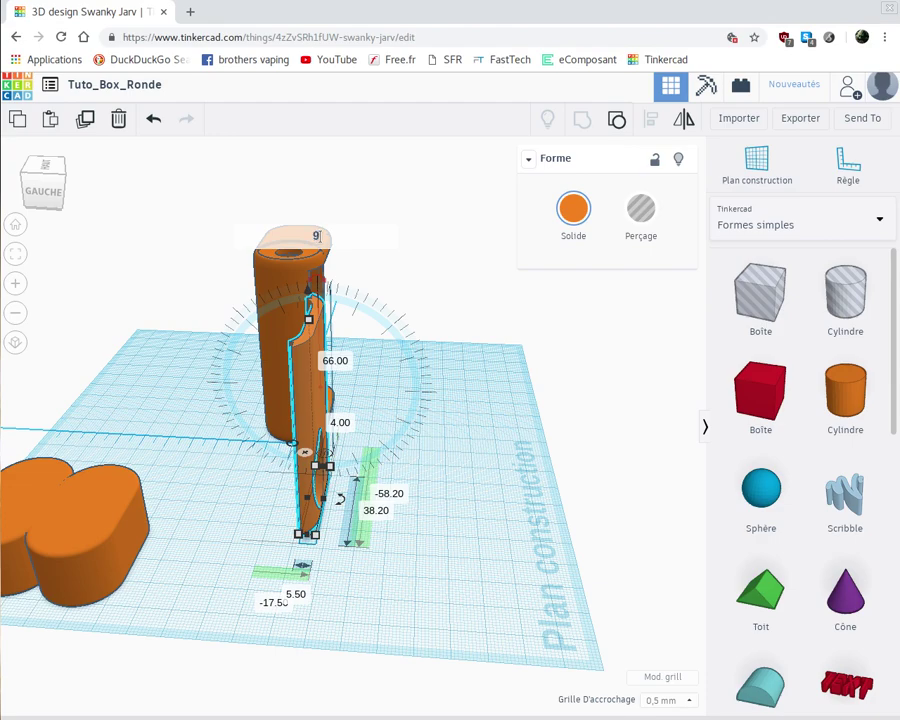
left_click_drag(318, 238, 320, 242)
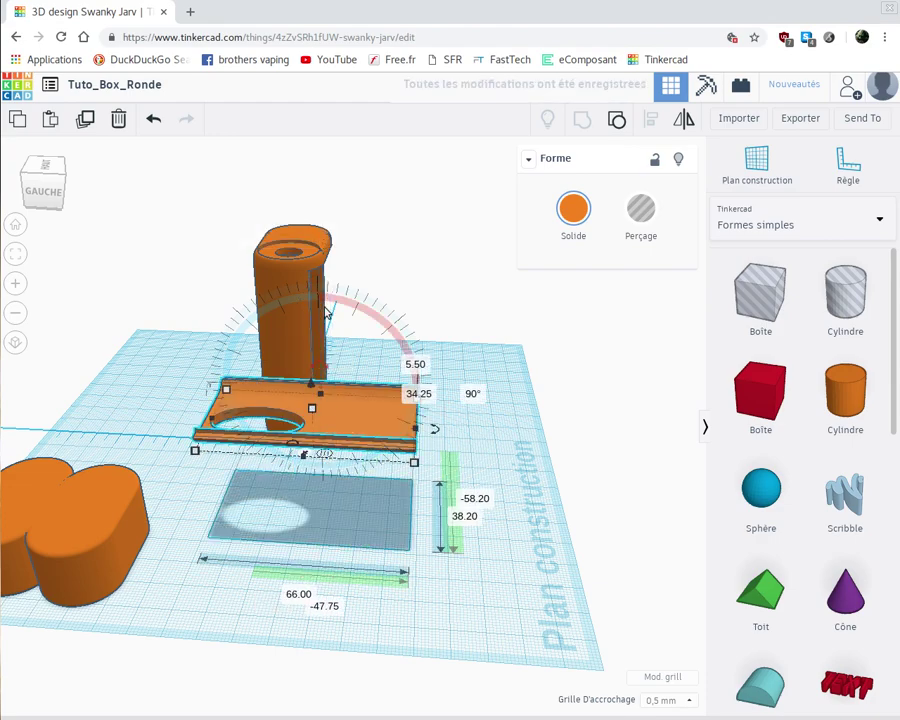
Step: Lower the flat cover onto the workplane by setting its elevation to 0 mm
right_click_drag(444, 506, 413, 460)
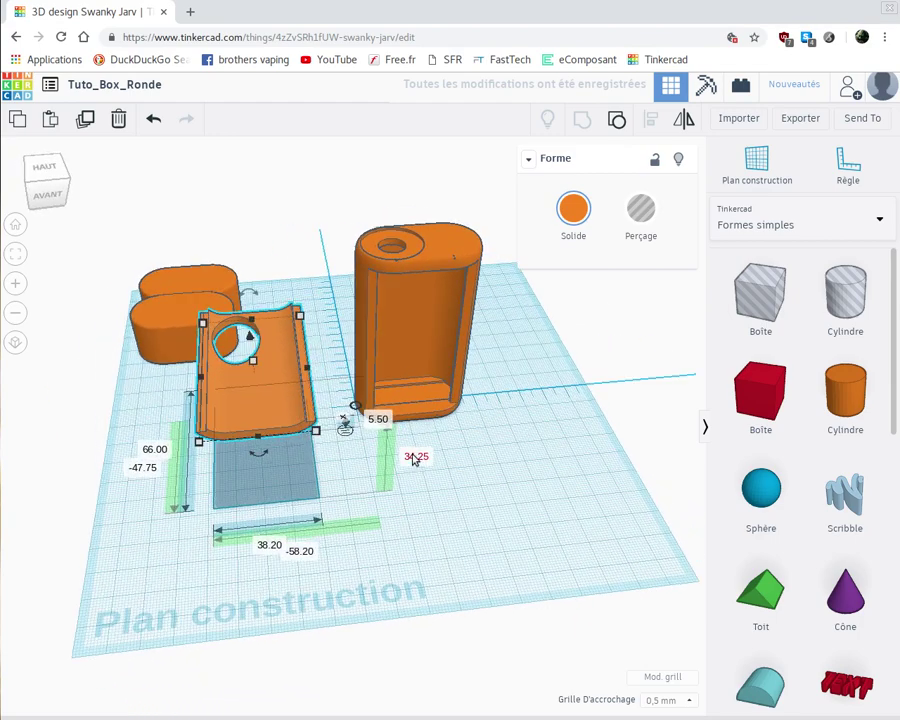
left_click(413, 455)
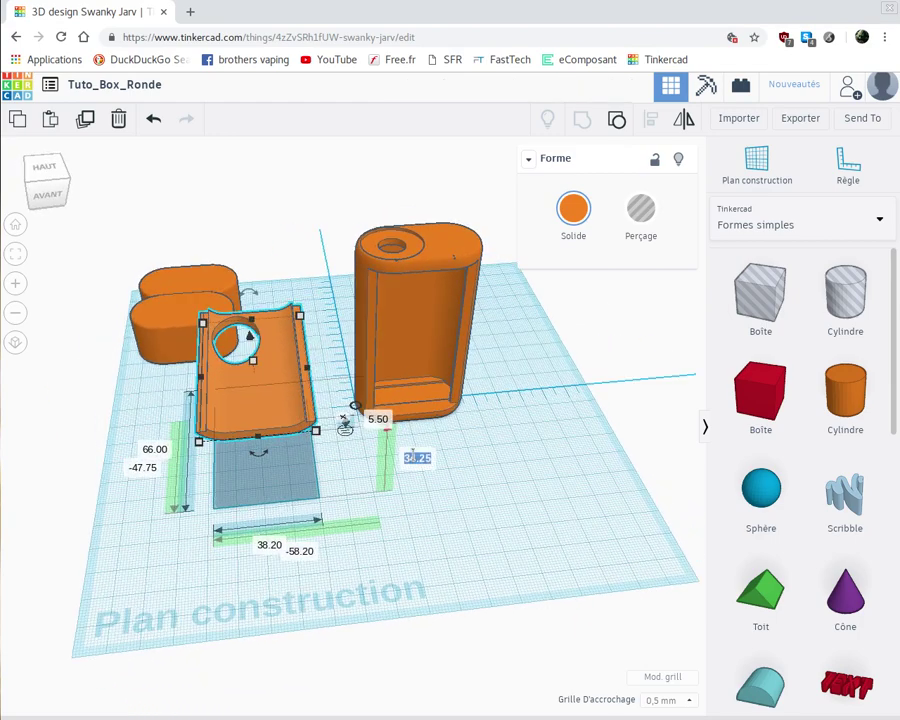
type("34")
key("Return")
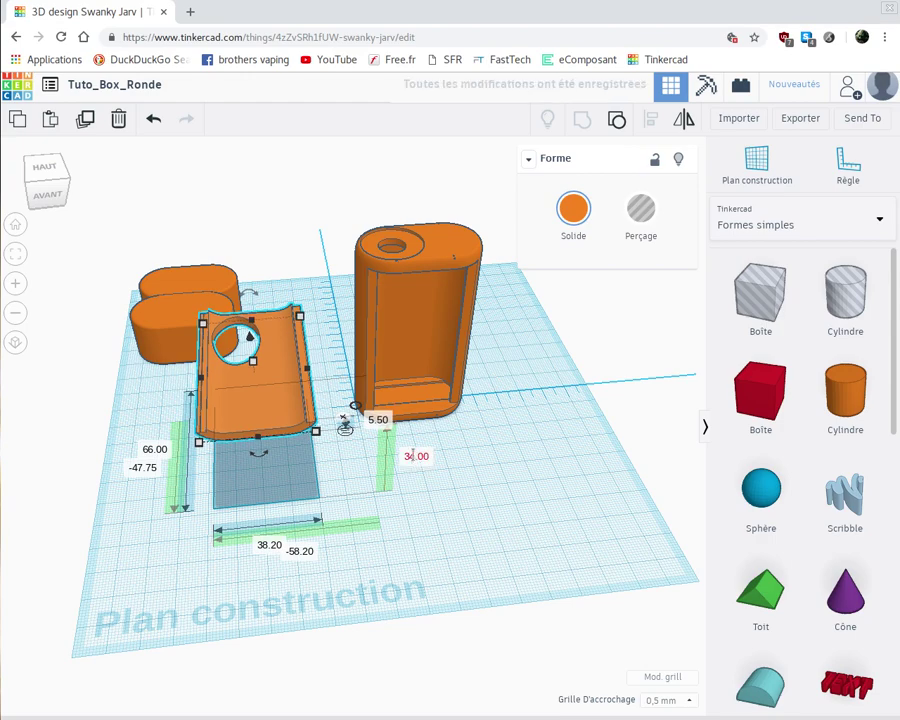
left_click(413, 455)
type("0")
key("Return")
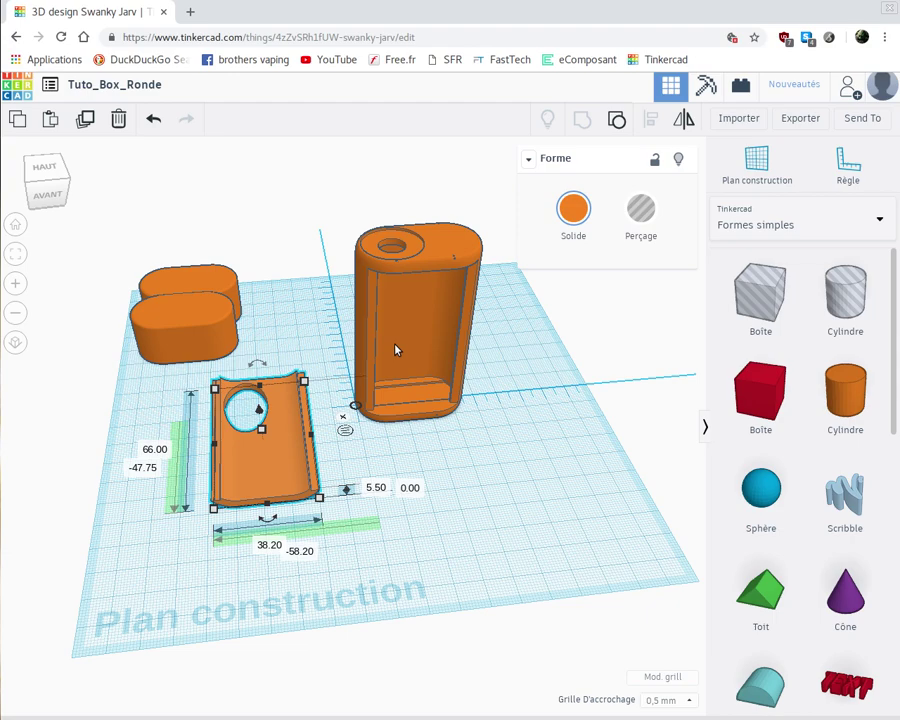
Step: Move the box back out of the way, about 46.5 mm sideways and 61 mm behind the ruler origin, and look from above
left_click_drag(395, 357, 482, 270)
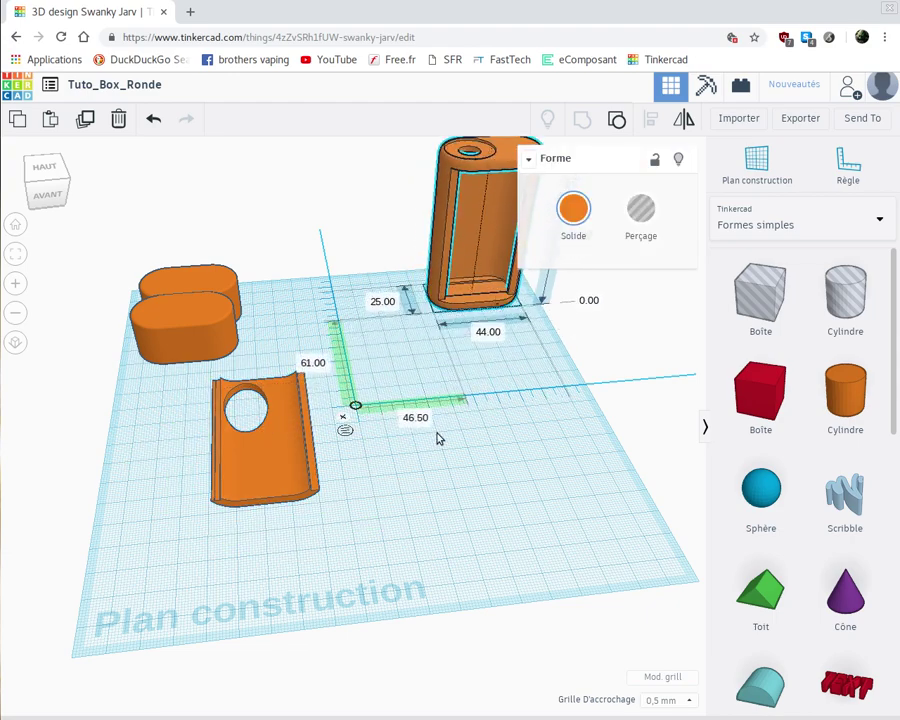
right_click_drag(409, 532, 404, 539)
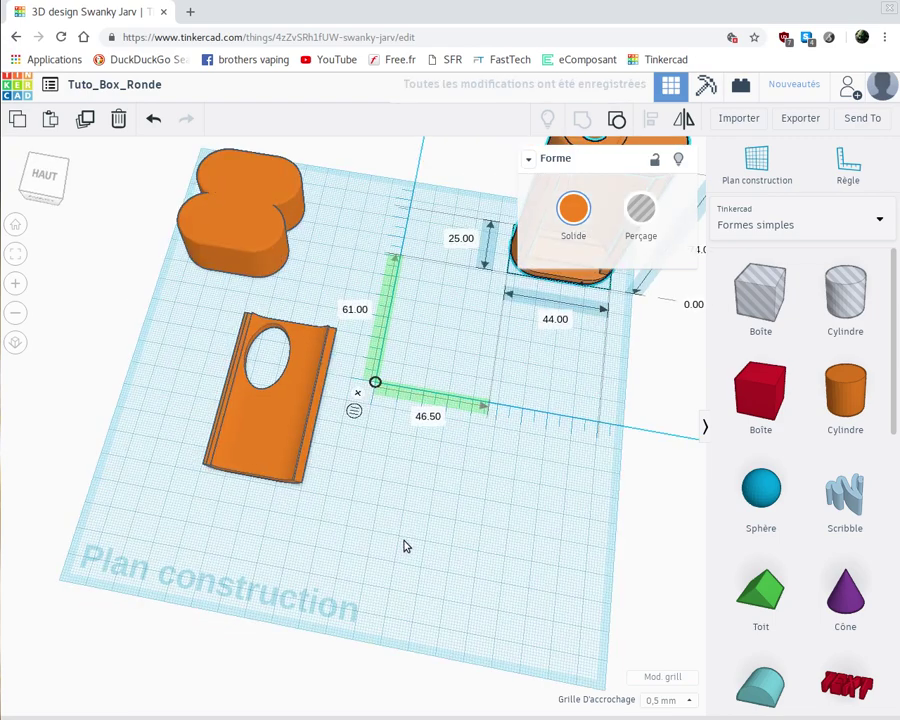
left_click(45, 185)
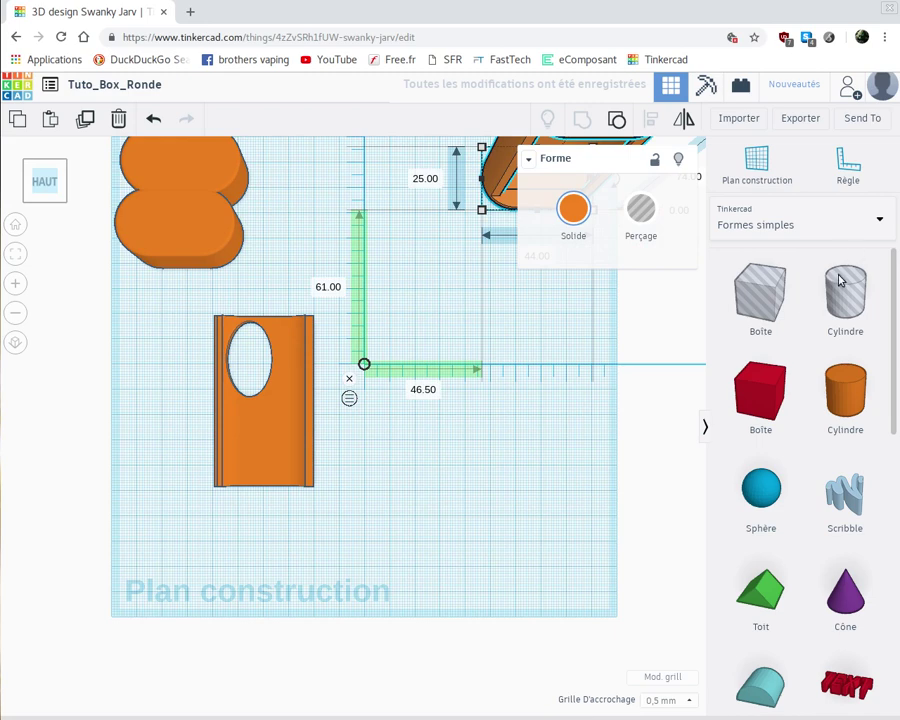
Step: Place a cylindrical hole beside the cover near the ruler origin and size it 12 by 12 mm and 4 mm high
left_click_drag(839, 276, 346, 380)
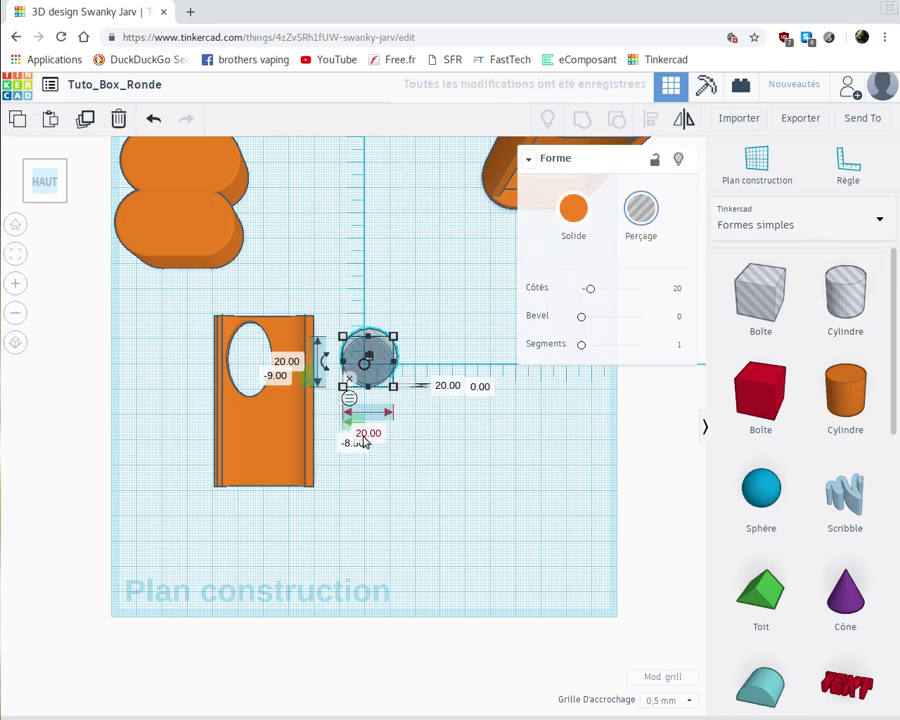
left_click(368, 434)
type("12")
key("Return")
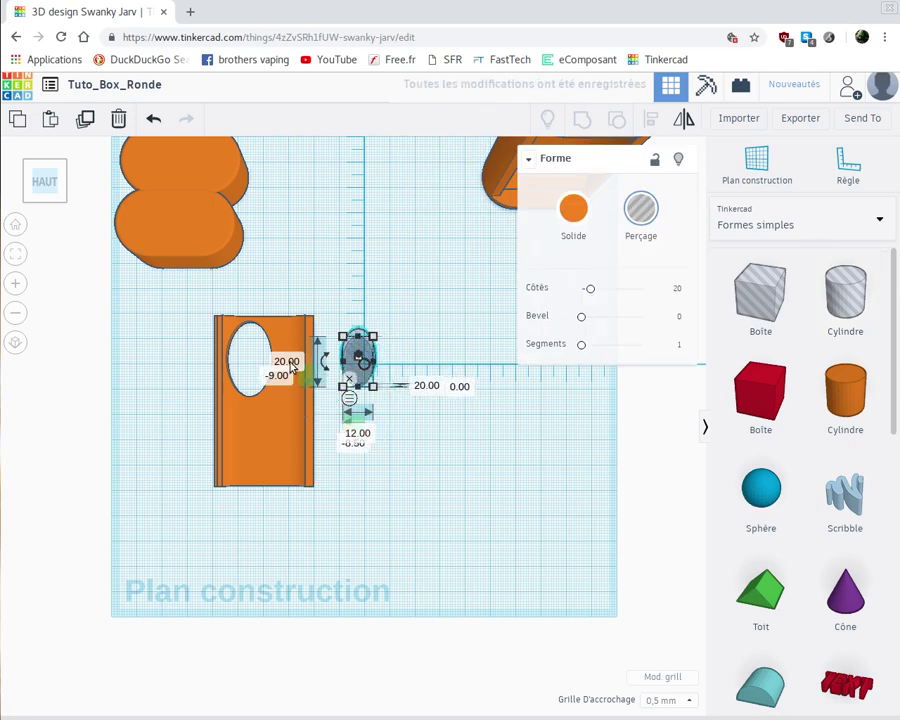
left_click(290, 366)
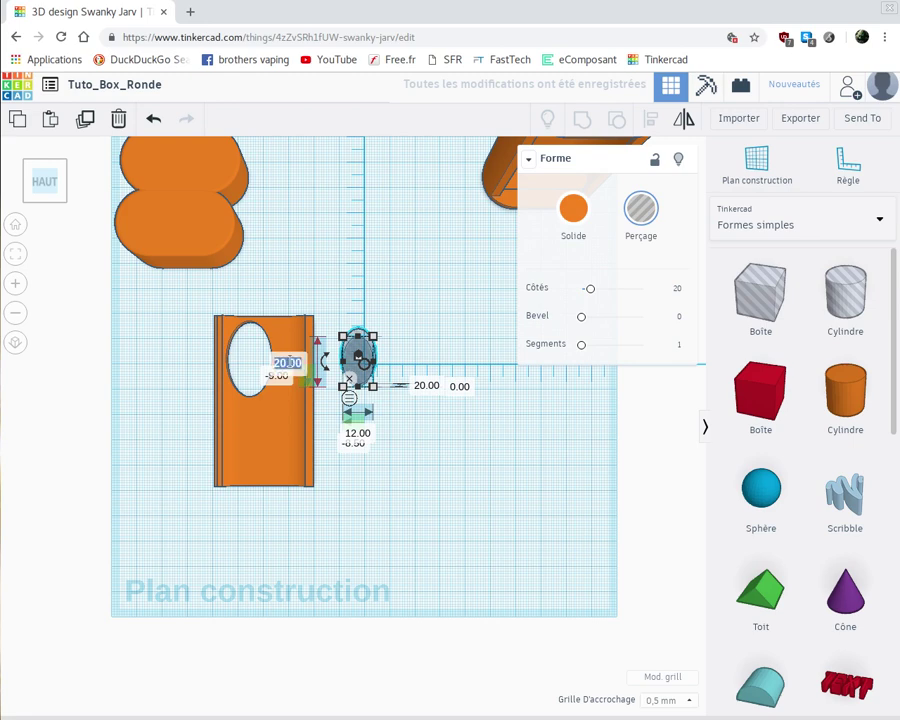
type("12")
key("Return")
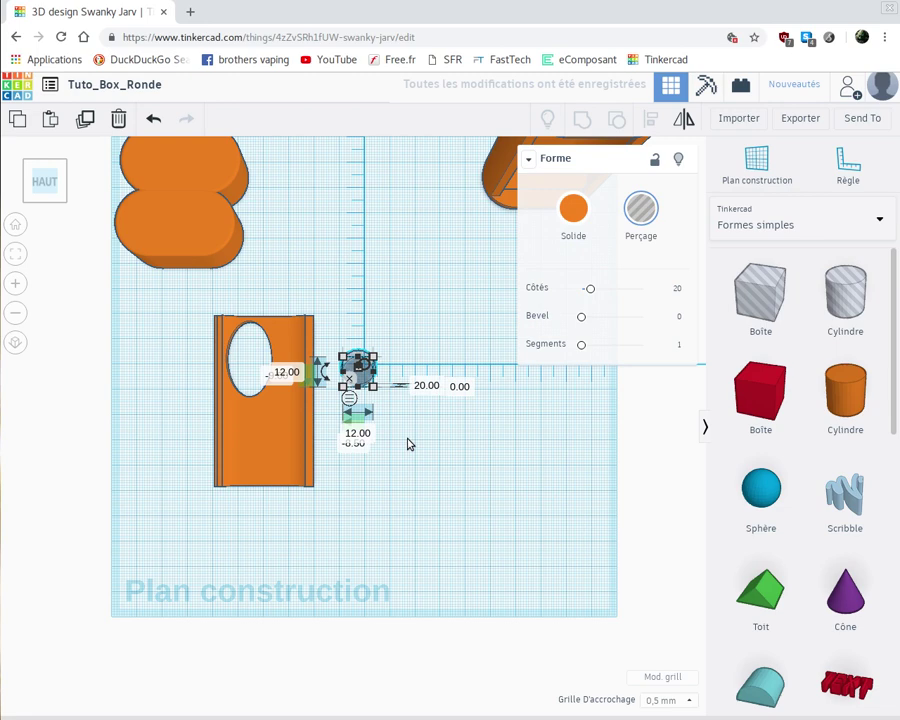
left_click(427, 385)
double_click(427, 385)
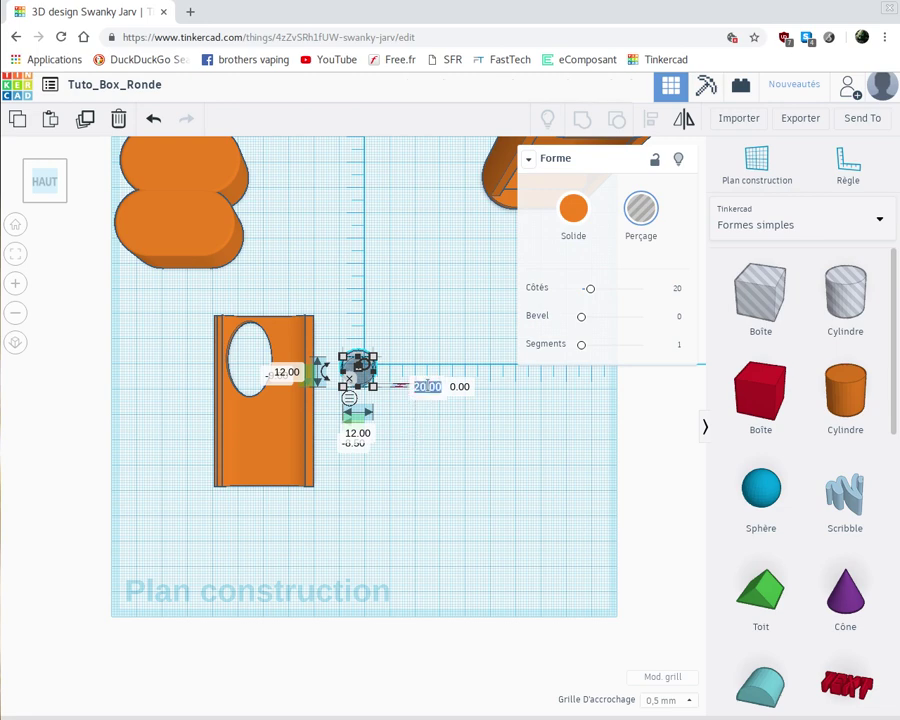
type("4")
key("Return")
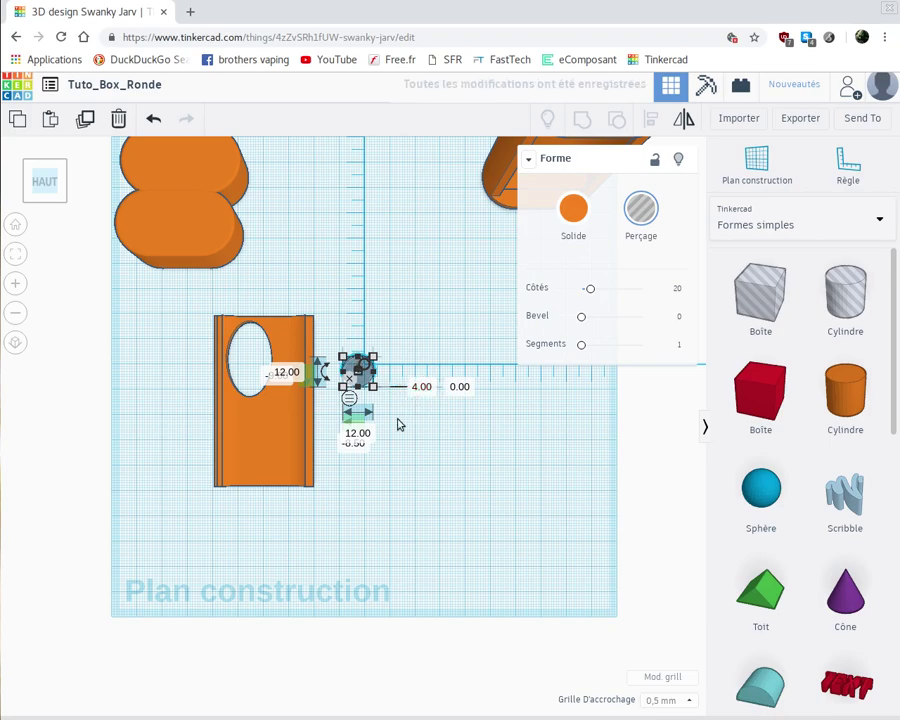
Step: Centre the 12 mm cylindrical hole on the ruler origin by setting both of its horizontal offsets to -6 mm
scroll(397, 425, "up", 5)
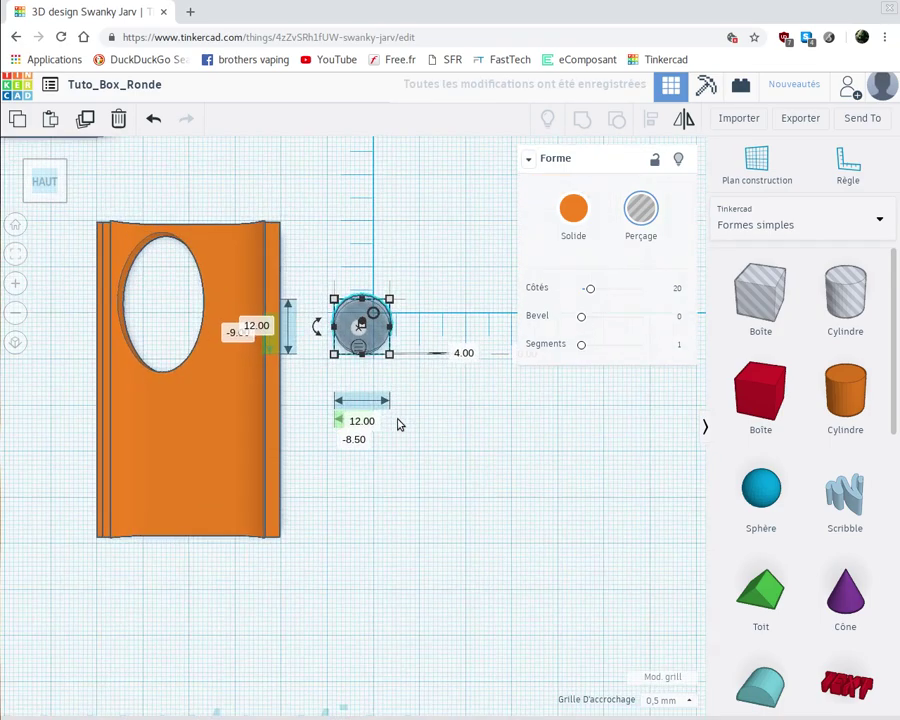
scroll(397, 425, "up", 5)
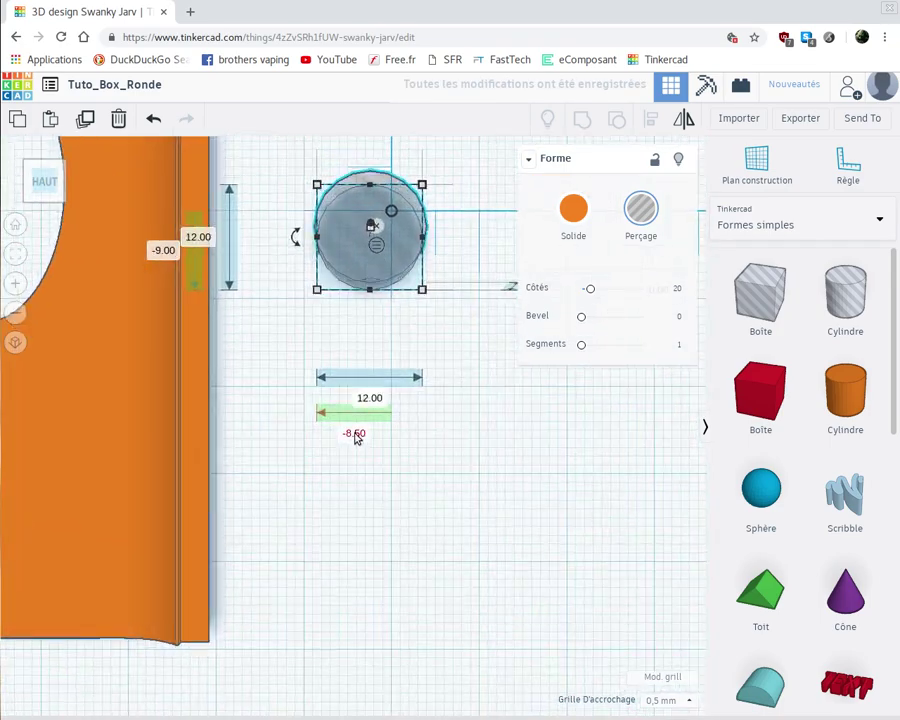
left_click(355, 434)
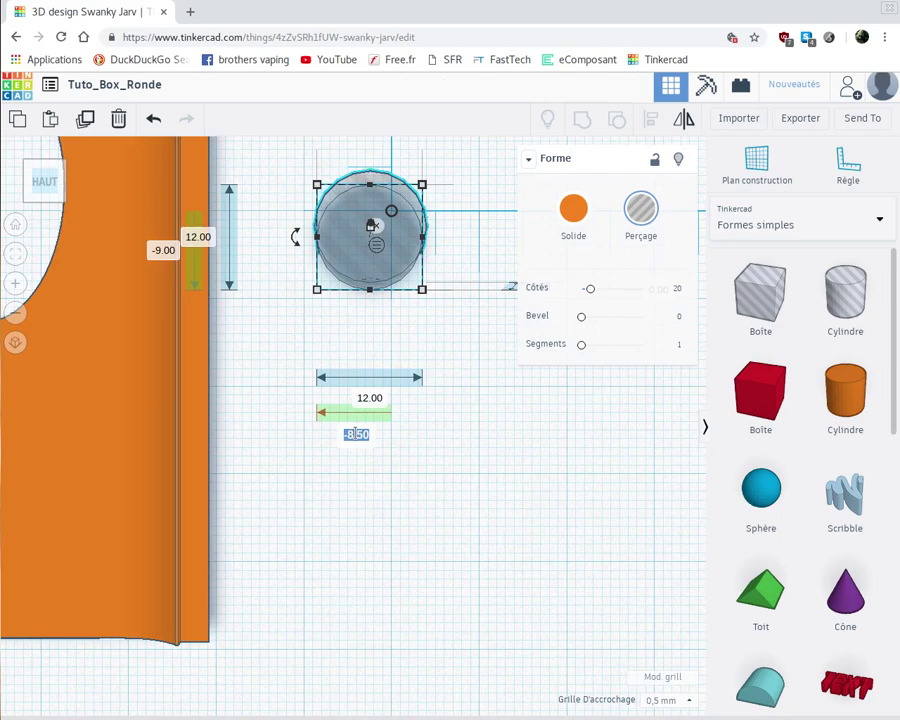
key("BackSpace")
type("-6")
key("Return")
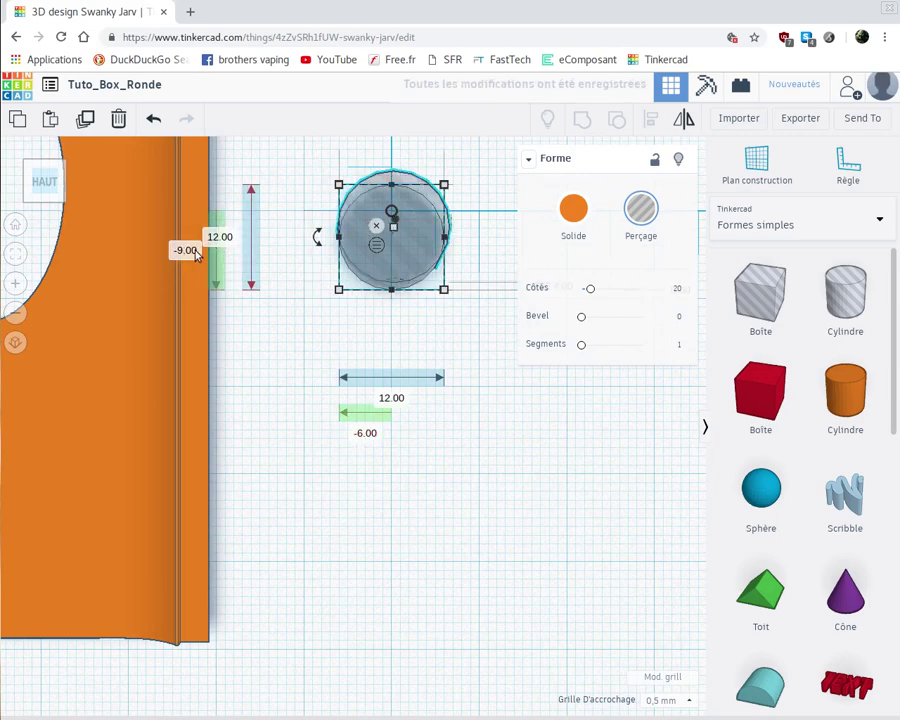
left_click(186, 250)
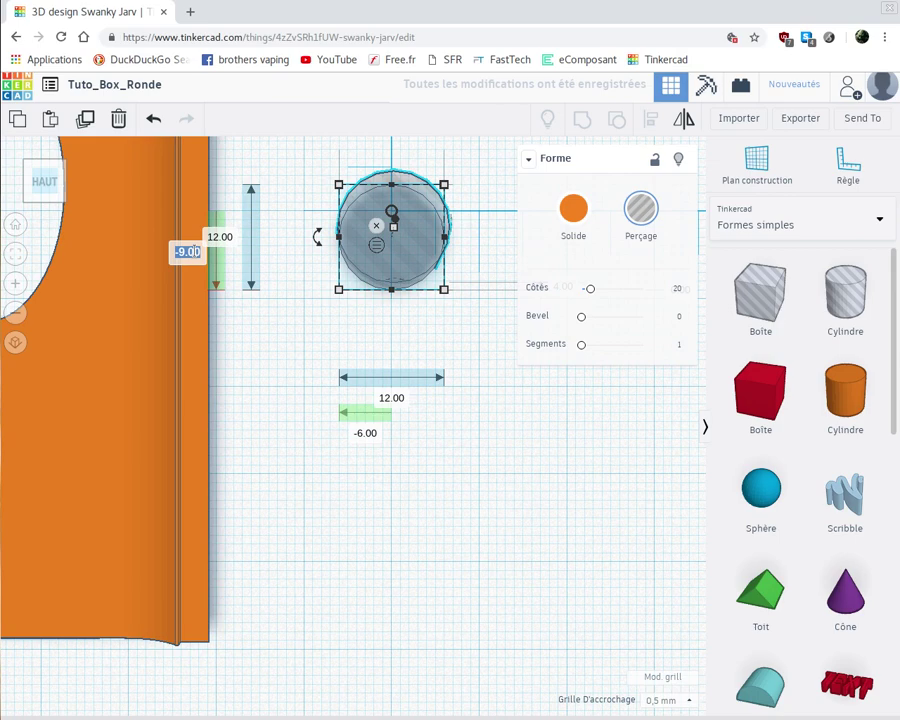
key("BackSpace")
type("-6")
key("Return")
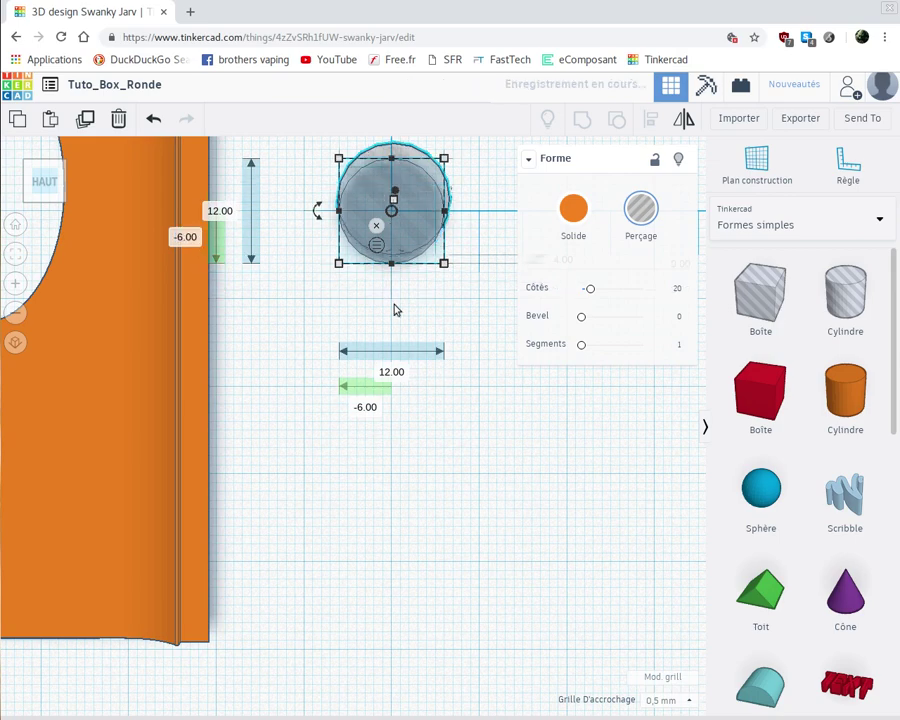
Step: Place a second cylindrical hole in front of the 12 mm one and set the 12 mm hole's number of sides to 64
left_click(853, 298)
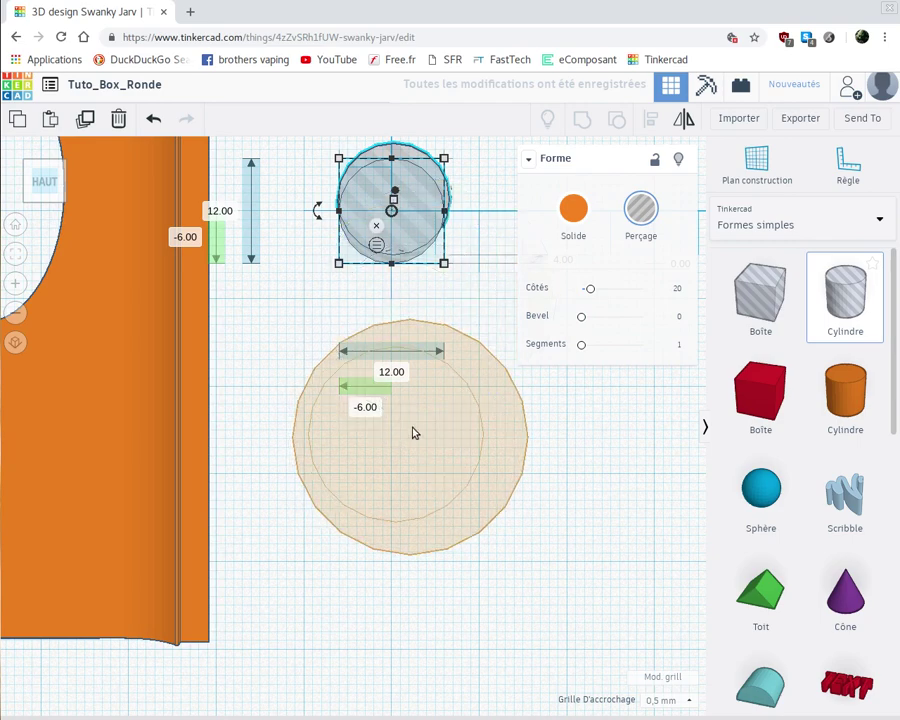
left_click(371, 198)
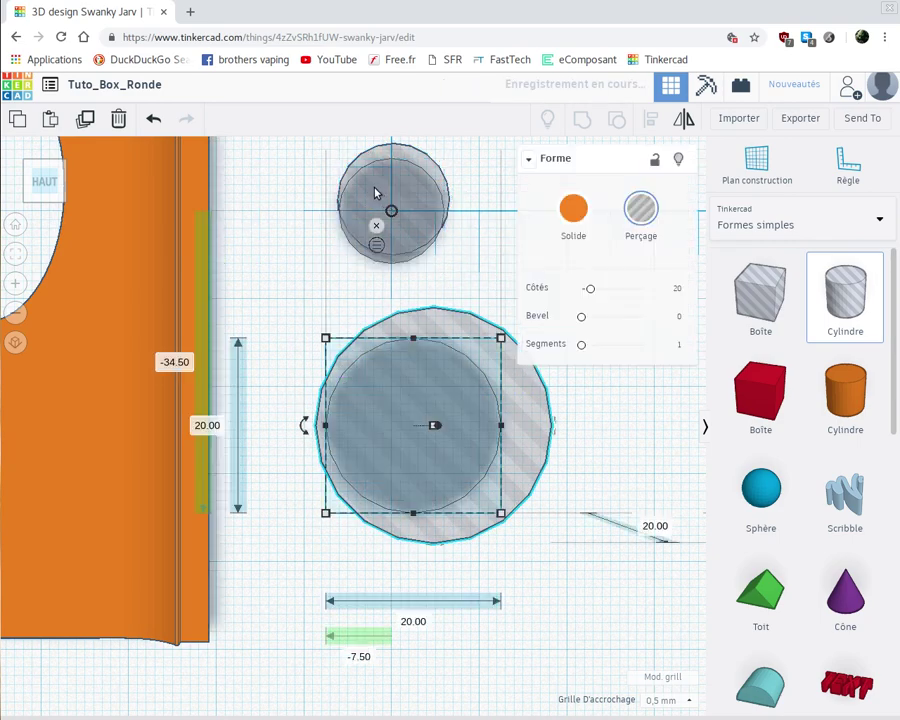
left_click(490, 214)
left_click(421, 209)
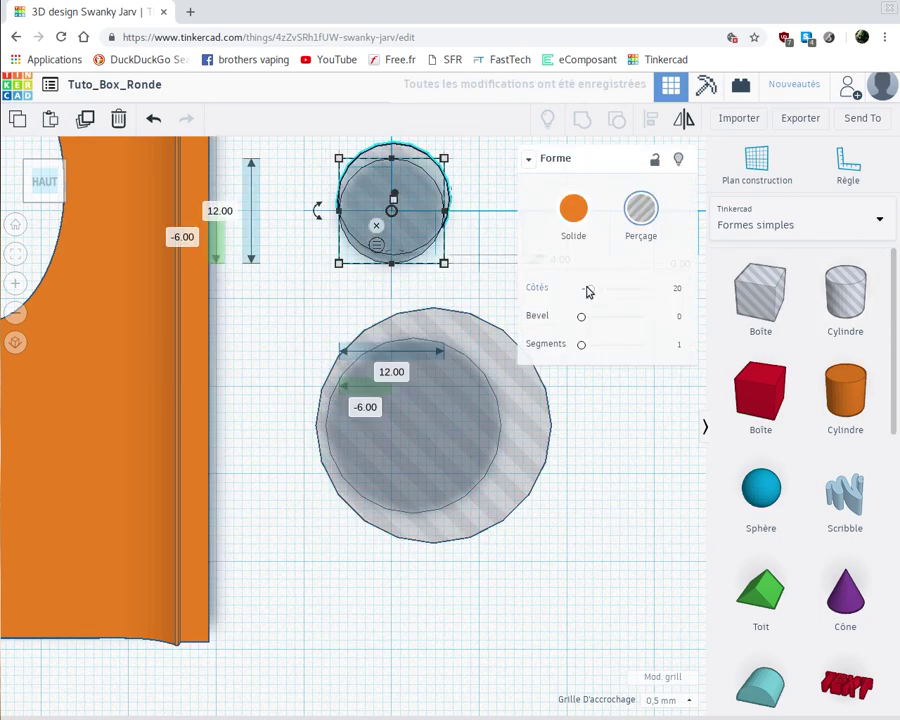
left_click_drag(589, 289, 687, 295)
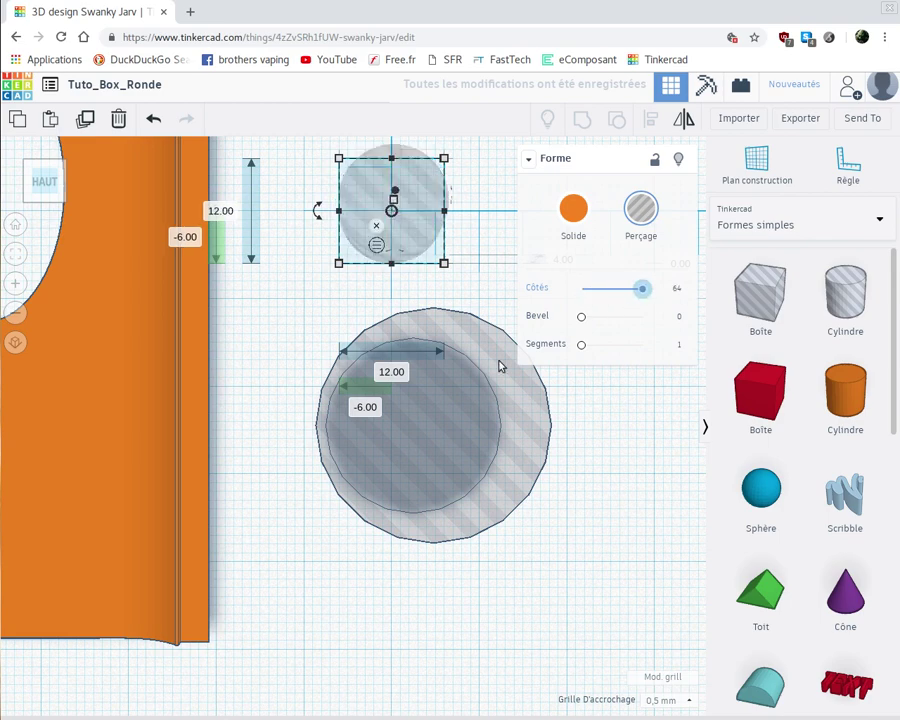
Step: Size the second cylindrical hole 10 by 10 mm and set its number of sides to 64
left_click(406, 435)
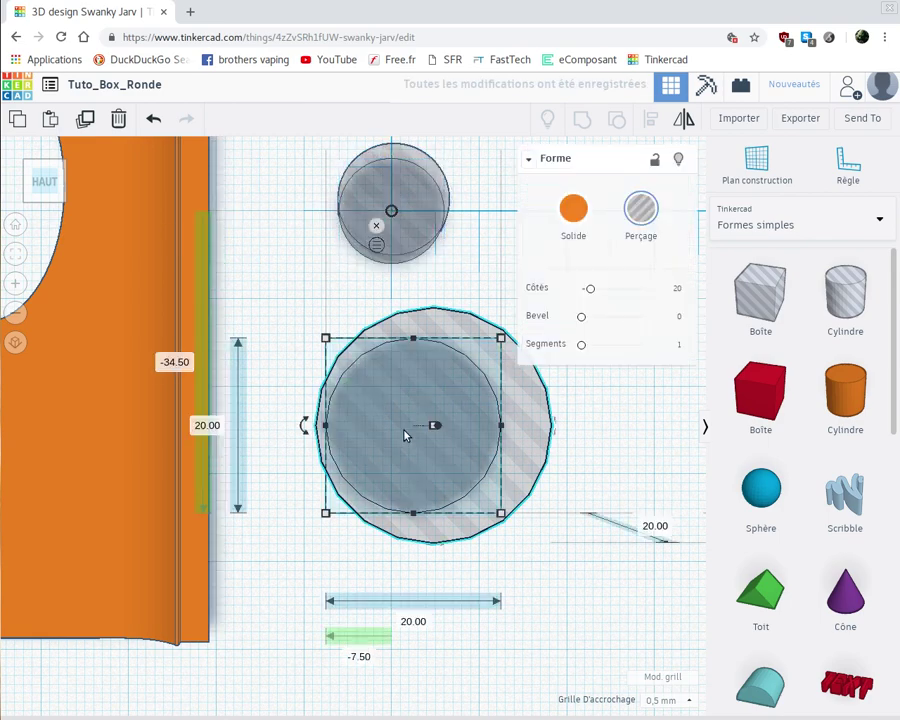
left_click(210, 424)
type("1")
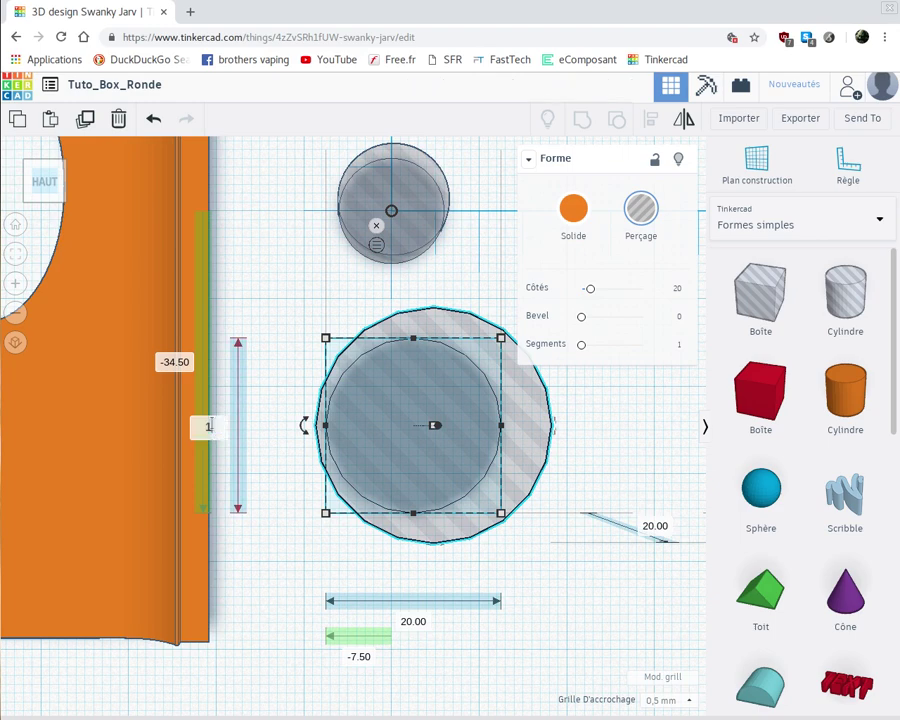
type("0")
key("Return")
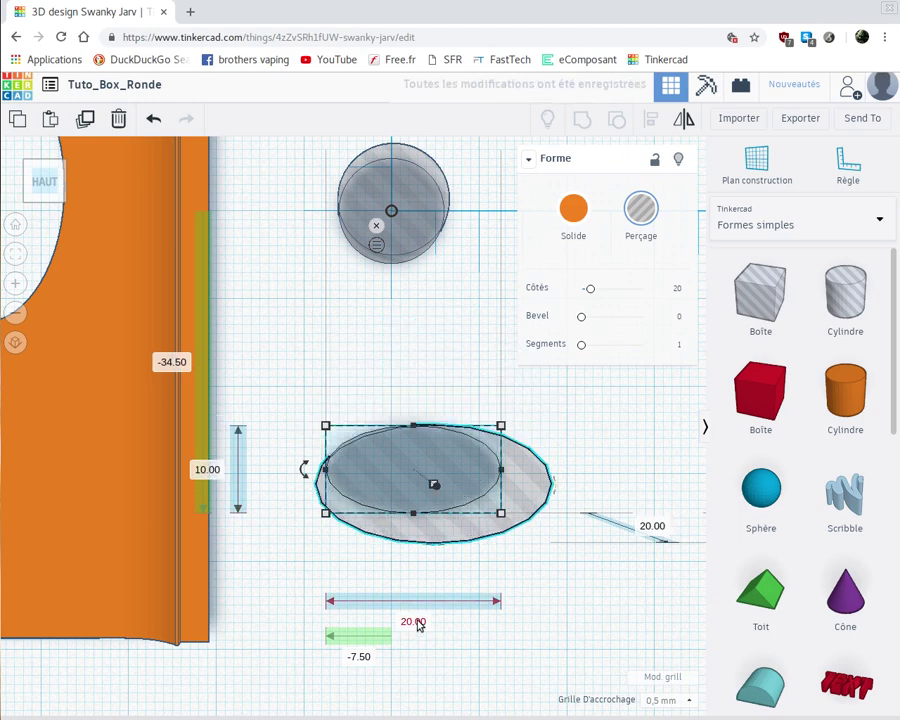
left_click(414, 622)
type("10")
key("Return")
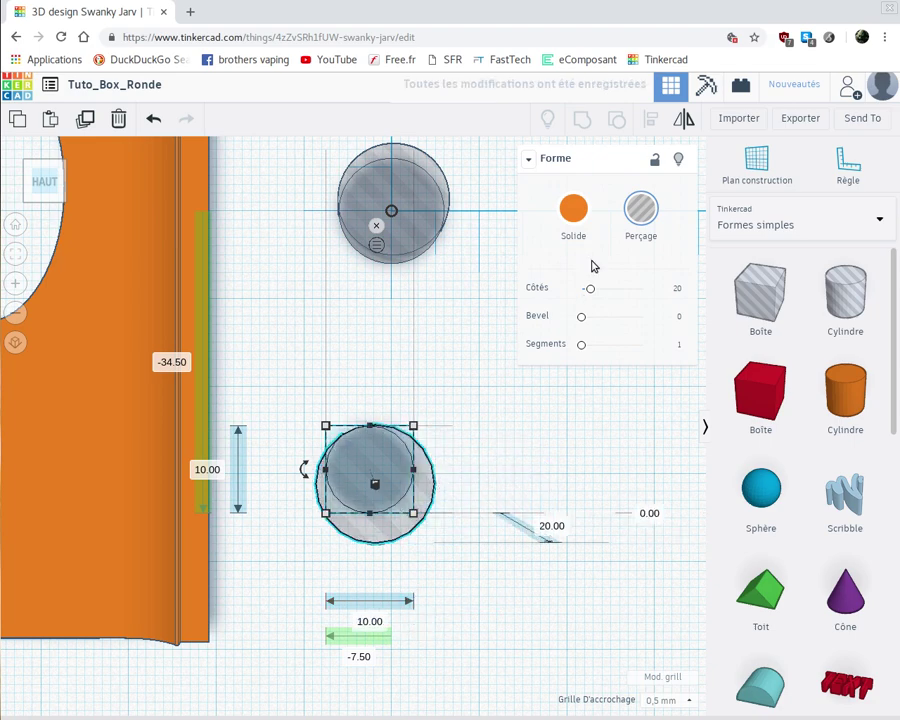
left_click_drag(589, 289, 674, 293)
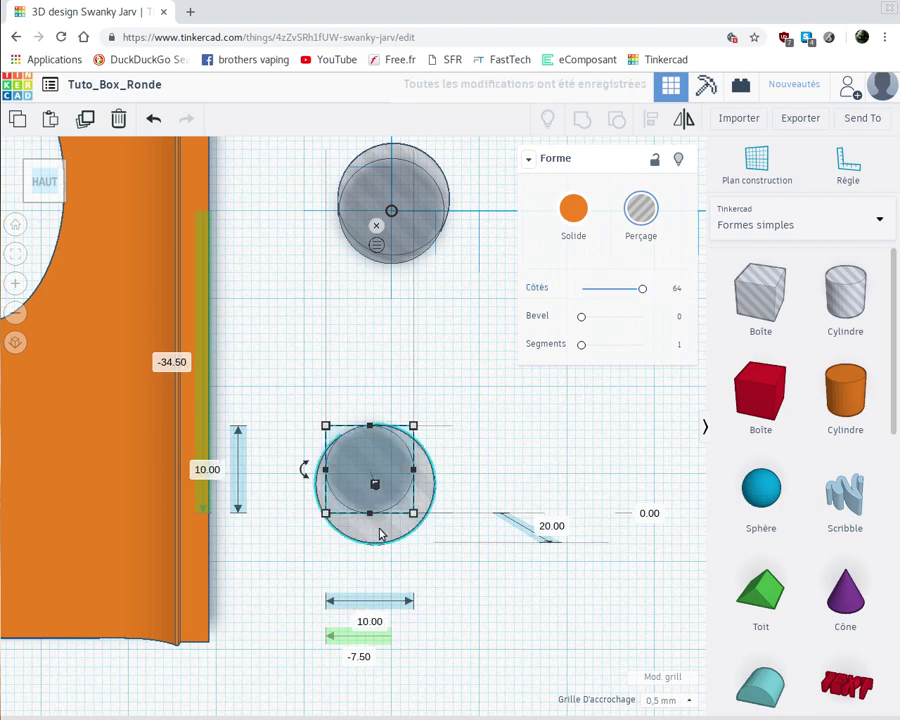
Step: Move the 10 mm hole closer to the 12 mm hole, to a front-to-back ruler offset of about -23.5 mm
left_click_drag(380, 487, 384, 412)
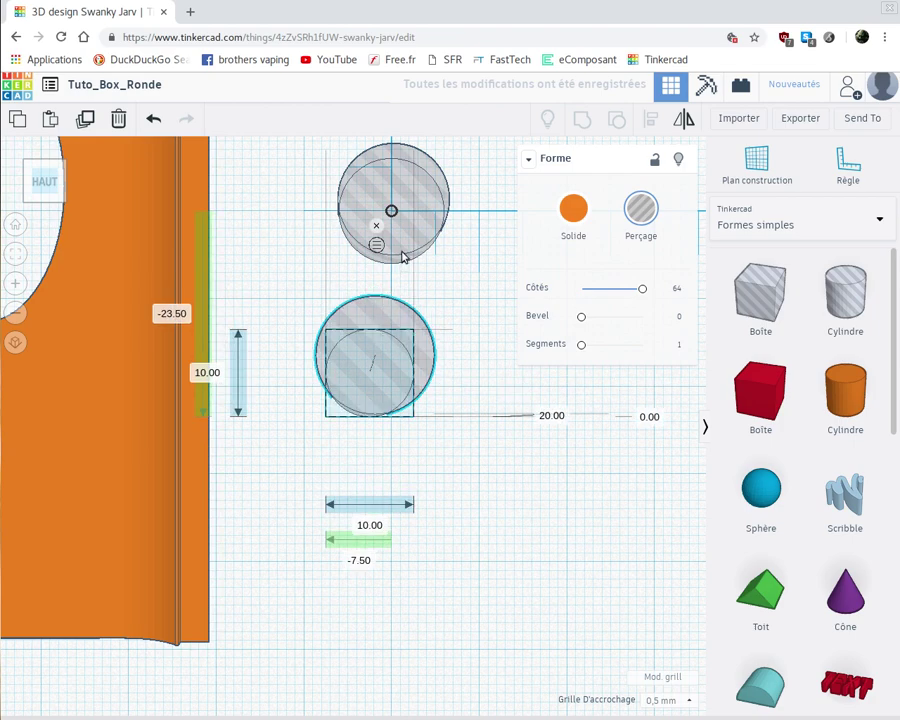
left_click(406, 243)
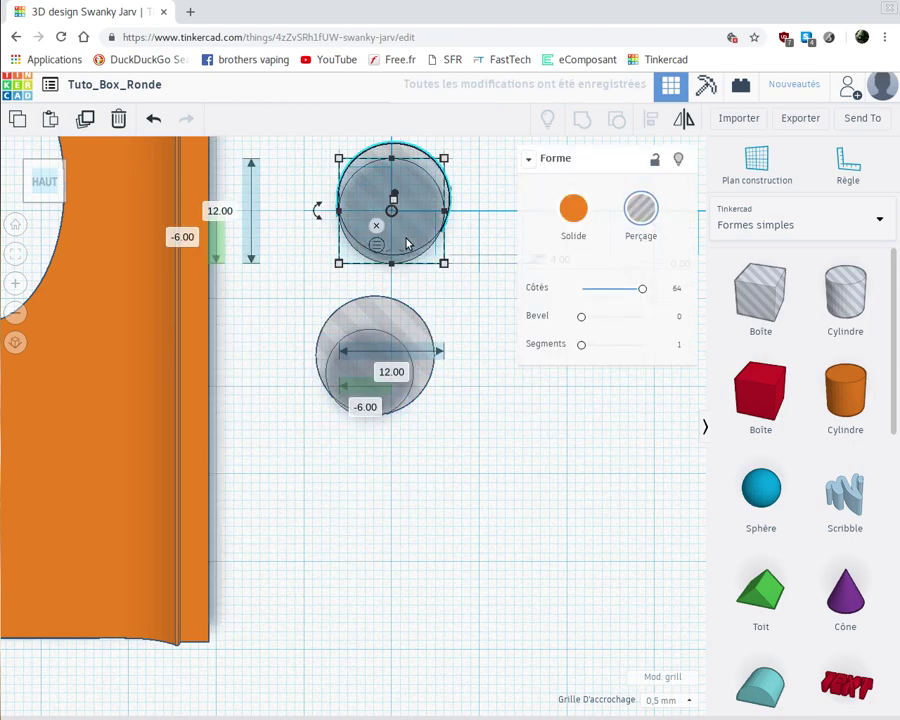
mouse_move(446, 313)
right_mouse_down()
mouse_move(446, 301)
mouse_move(446, 330)
right_mouse_up()
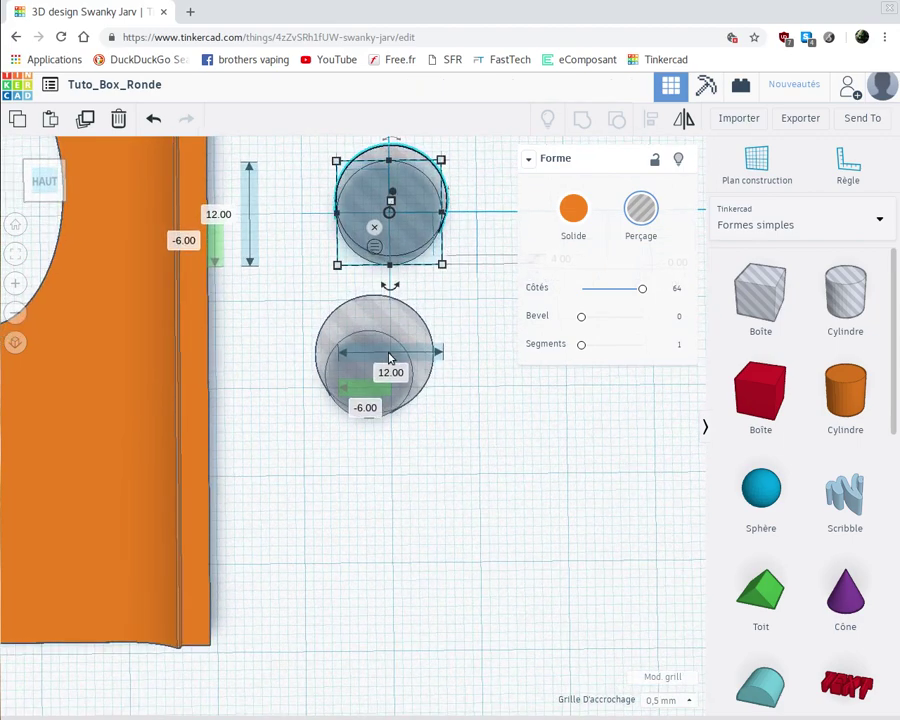
Step: Set the height of the 10 mm cylindrical hole to 8 mm
left_click(390, 355)
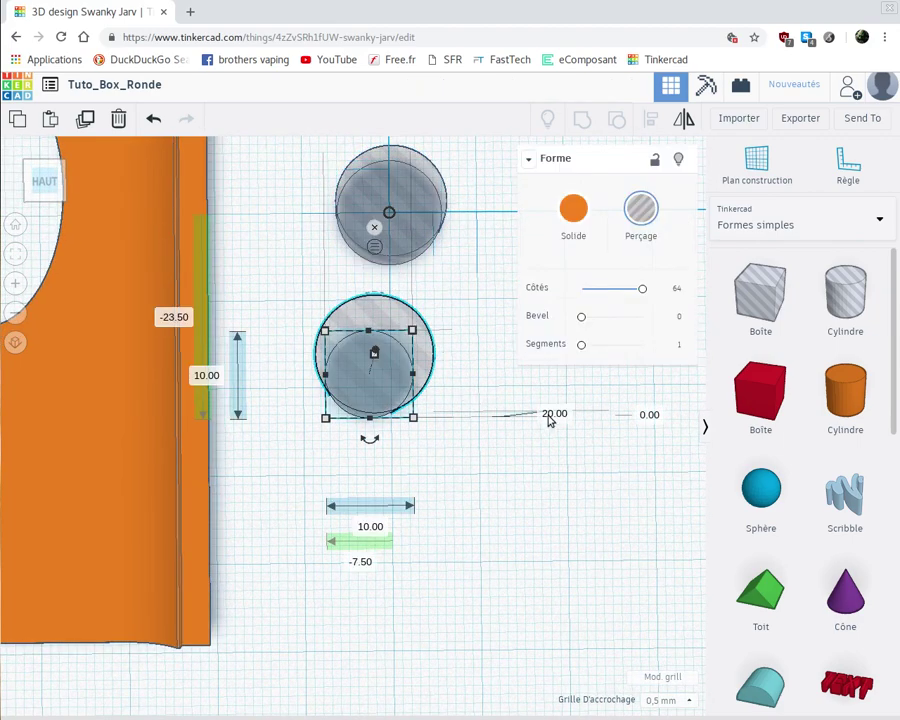
left_click(552, 414)
type("8")
key("Return")
Step: Move the 10 mm hole onto the 12 mm one and centre it on the ruler origin with both horizontal offsets at -5 mm
left_click_drag(378, 398, 403, 222)
left_click(188, 241)
left_click(188, 241)
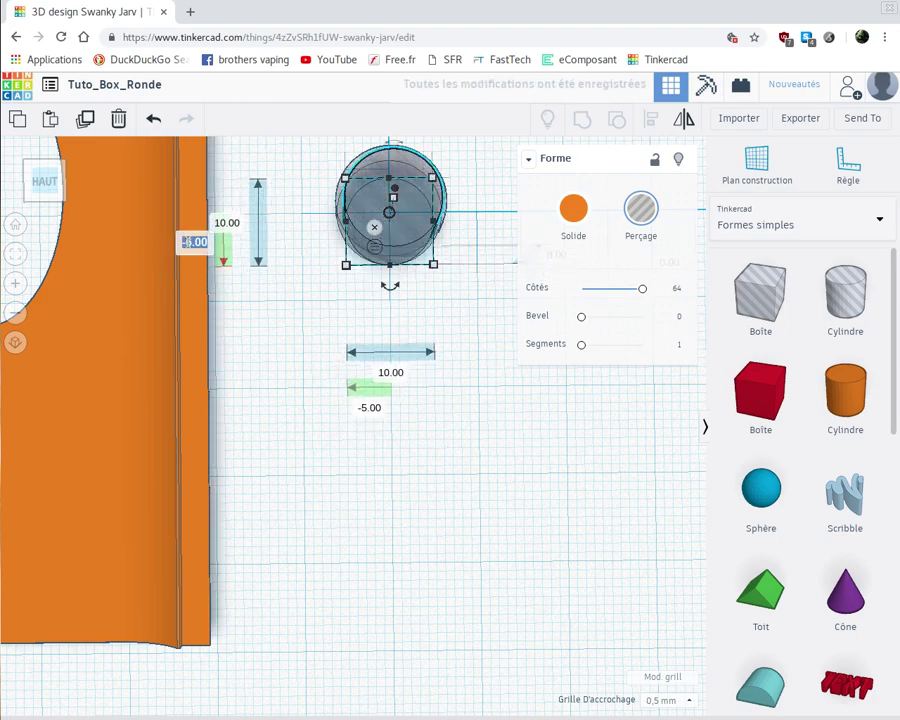
key("BackSpace")
type("-5")
key("Return")
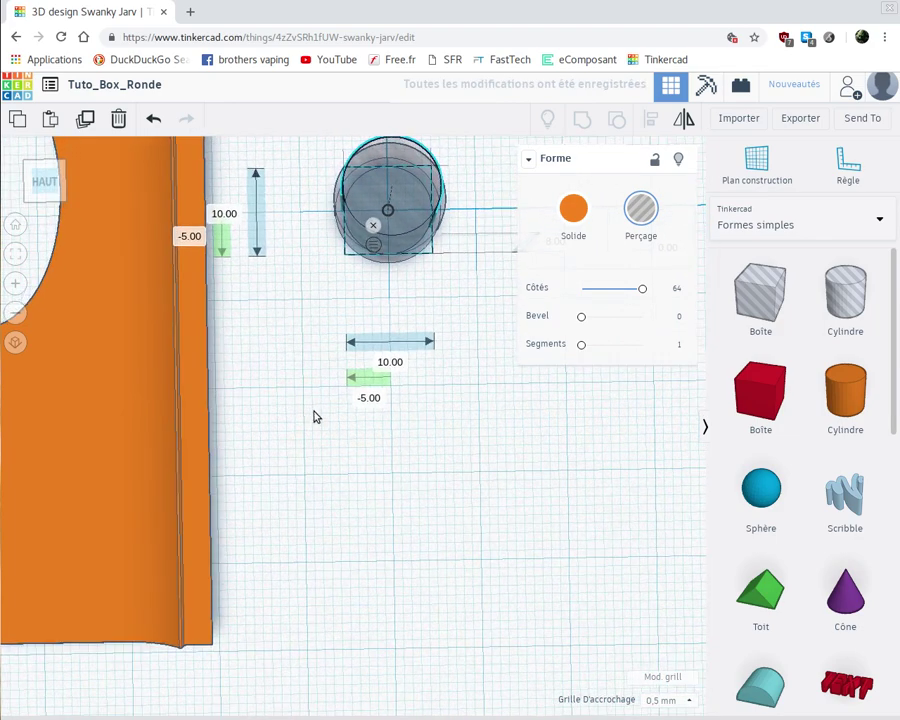
Step: Place a copy of the two nested cylindrical holes in front of the cover and group the original pair at the ruler origin
scroll(313, 416, "down", 3)
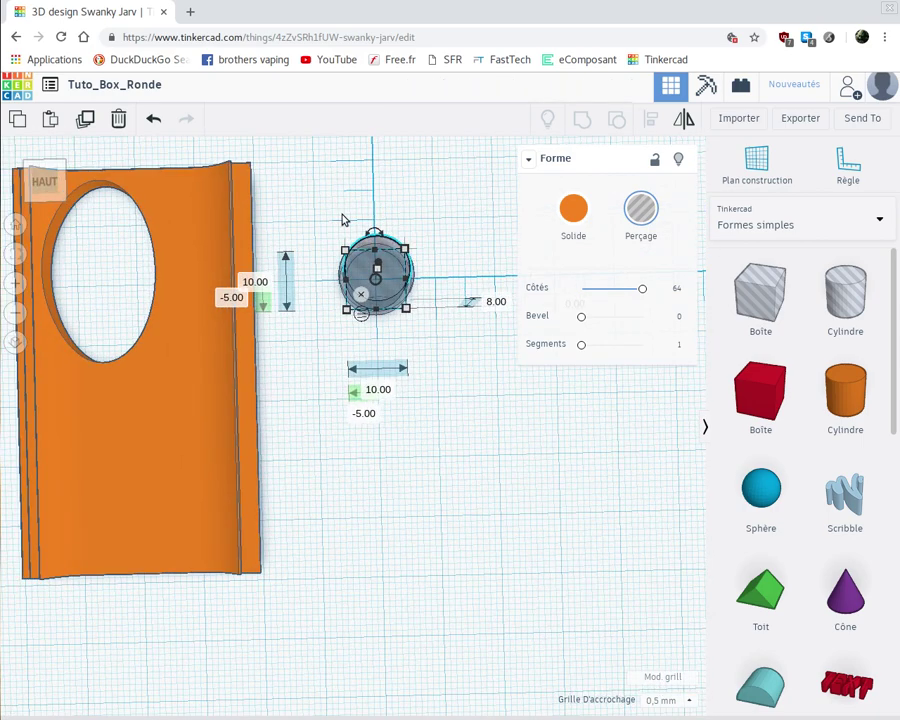
left_click_drag(342, 216, 420, 330)
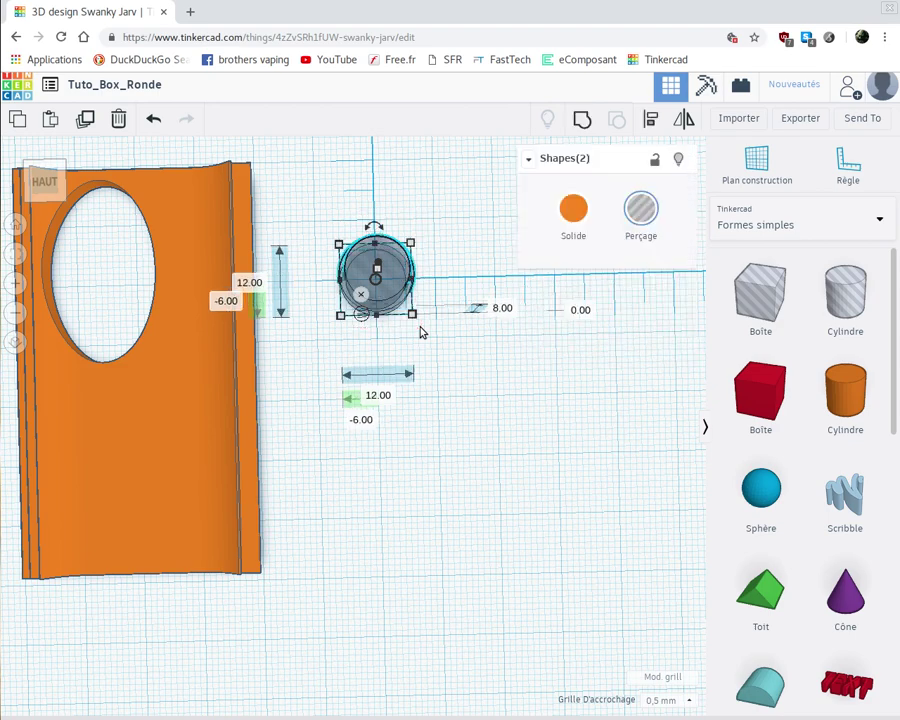
key("ctrl+v")
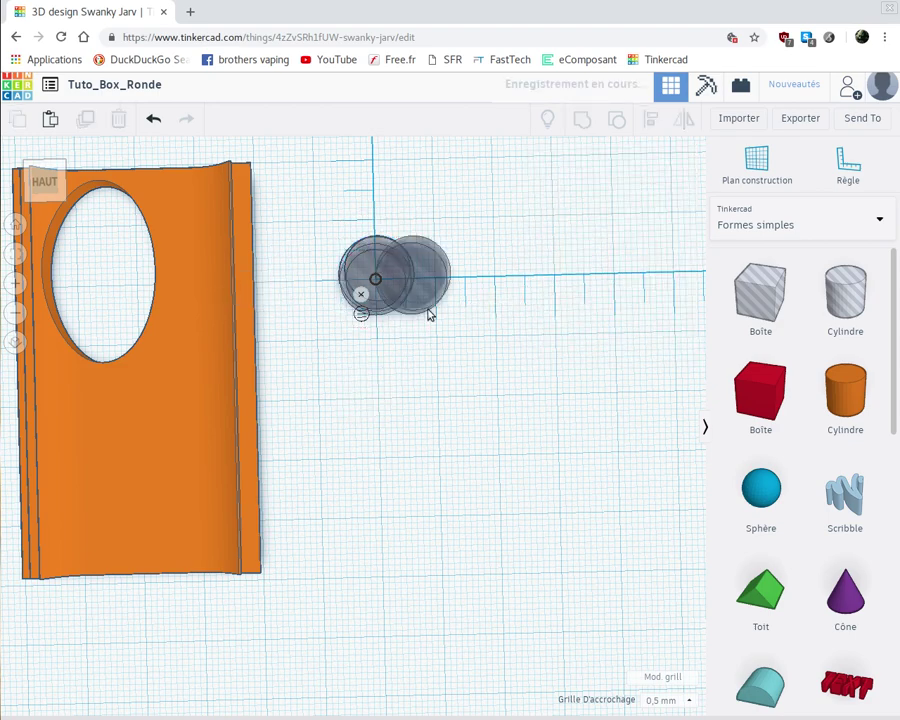
left_click_drag(428, 292, 115, 670)
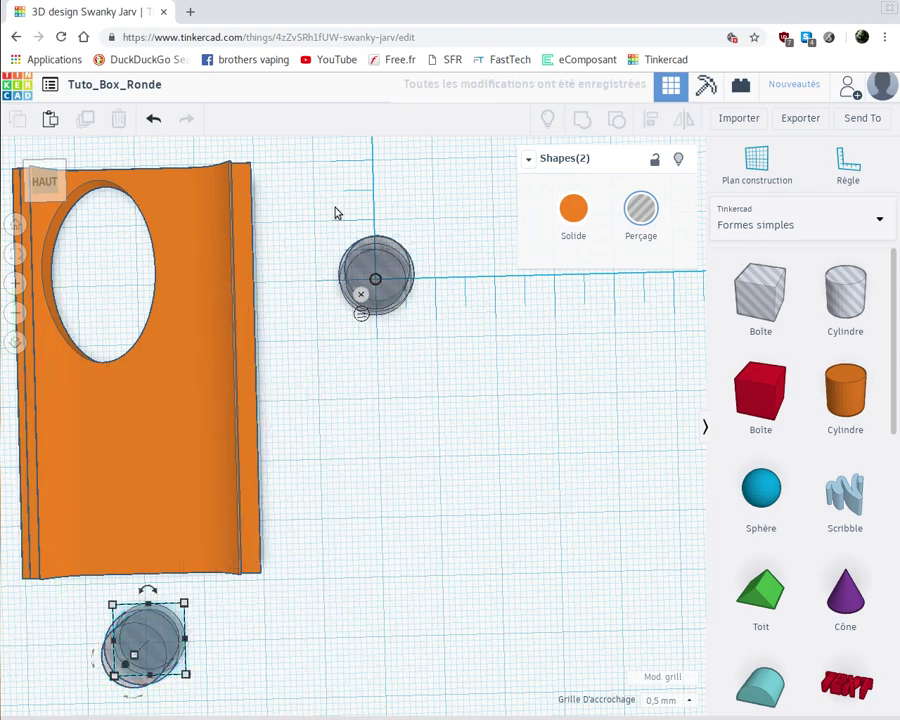
left_click_drag(337, 211, 428, 341)
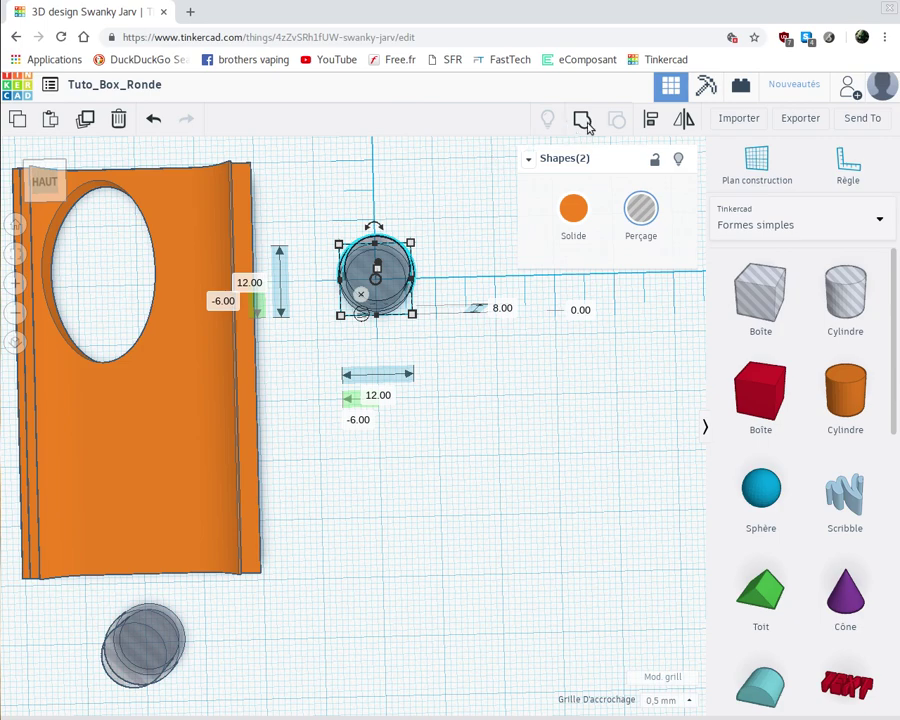
key("ctrl+g")
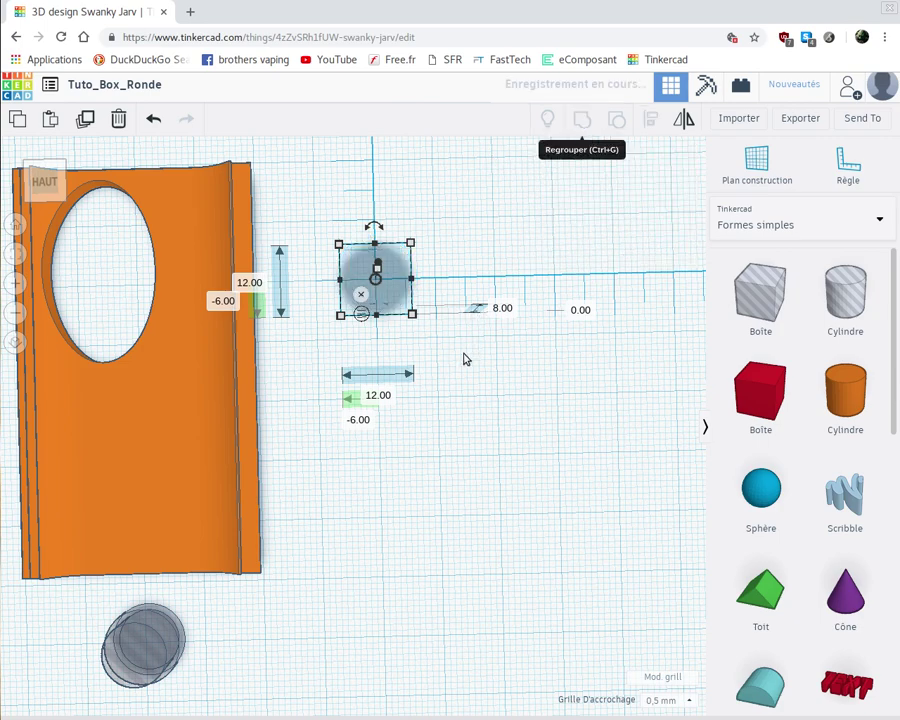
Step: Try rotating the grouped hole by -90° about the front-to-back axis, and undo that rotation
right_click_drag(453, 349, 381, 358)
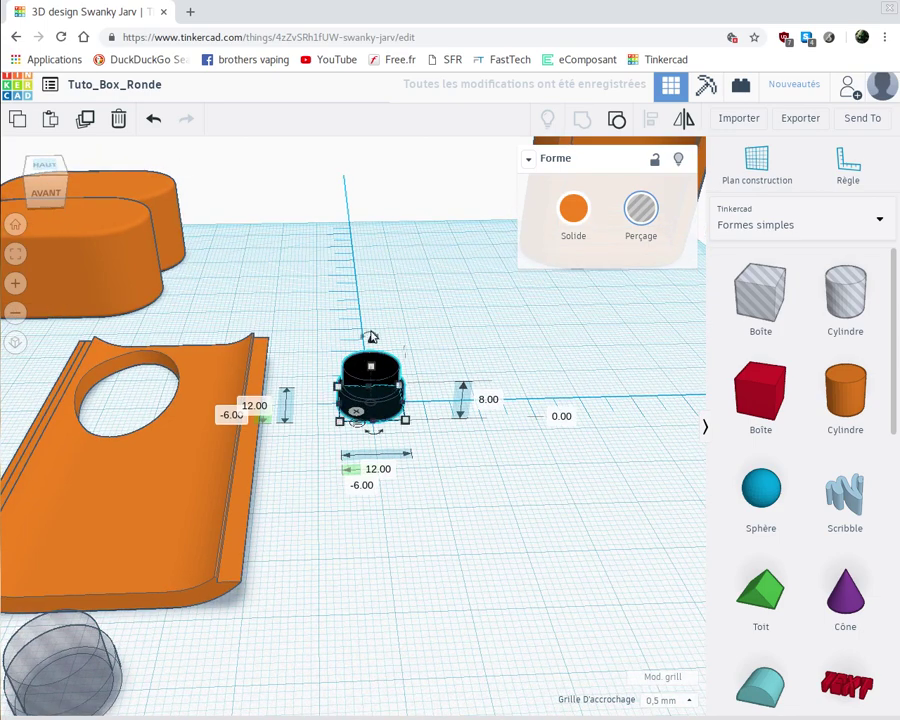
left_click_drag(369, 337, 369, 337)
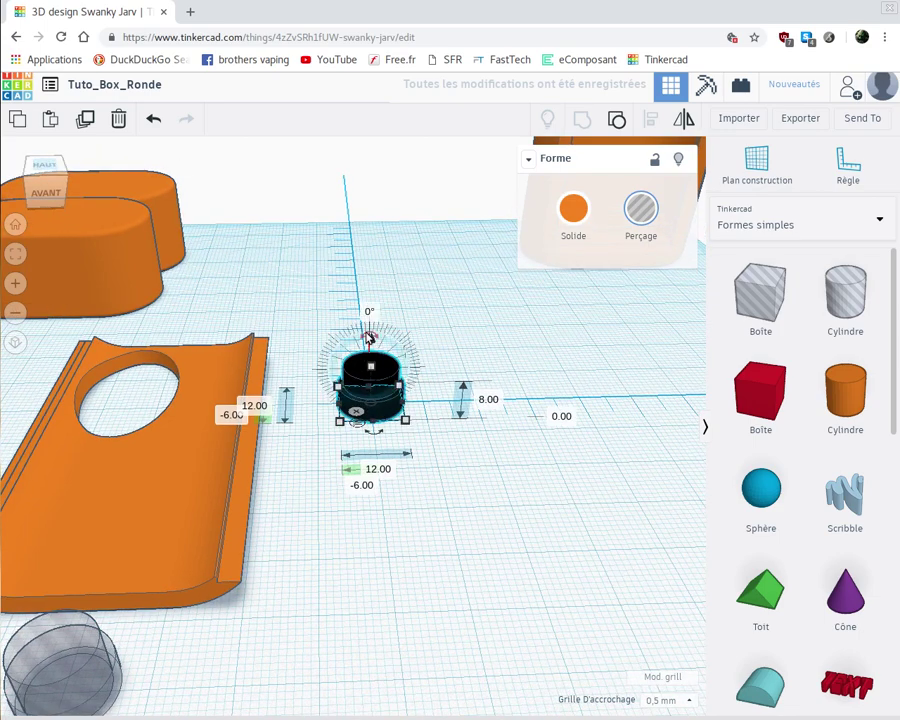
left_click(369, 311)
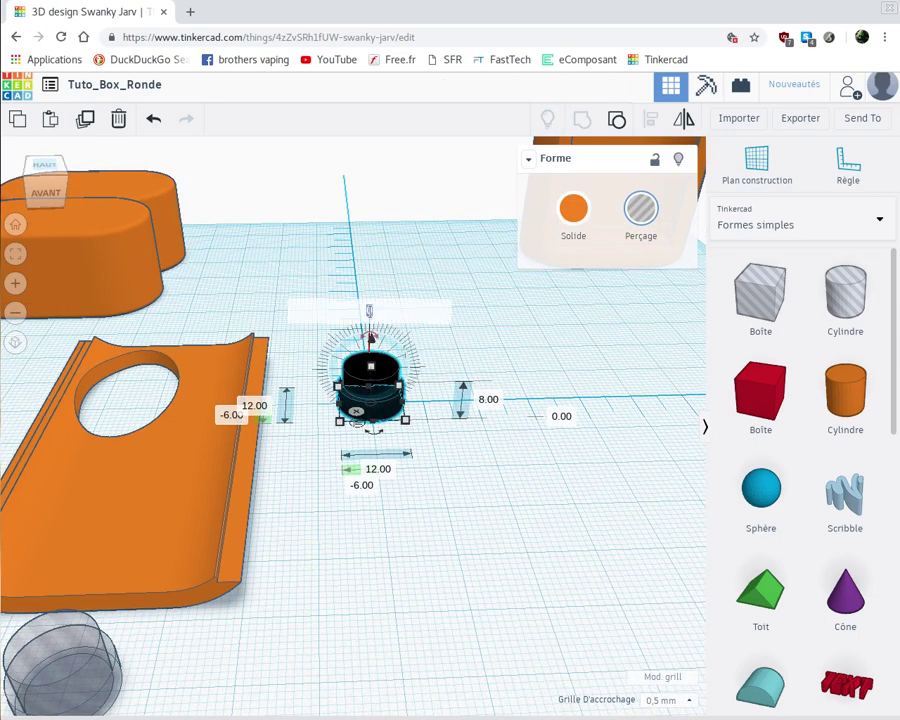
type("-90")
key("Return")
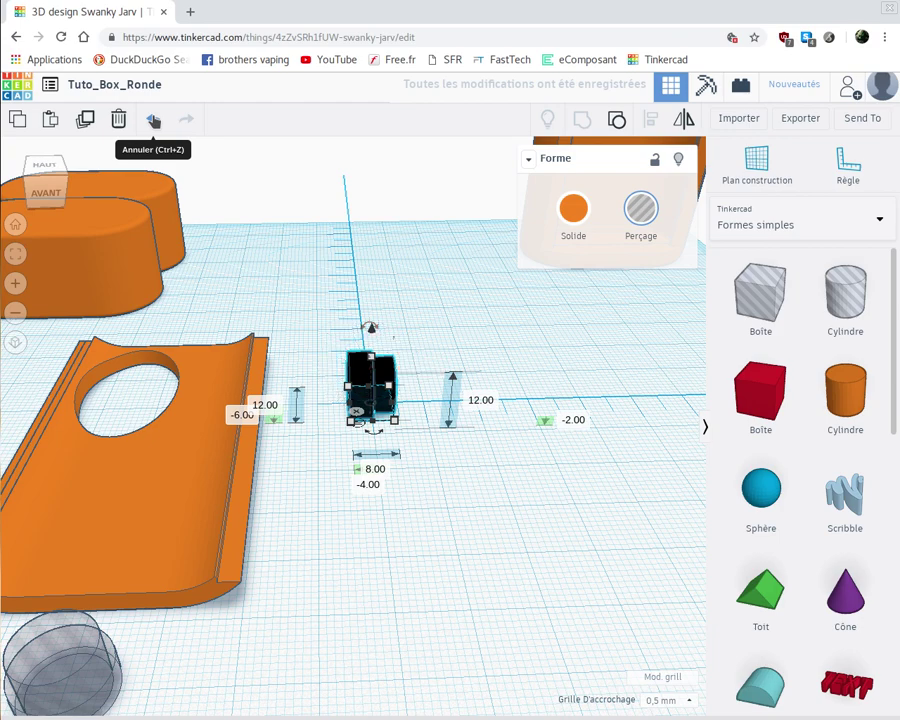
left_click(153, 119)
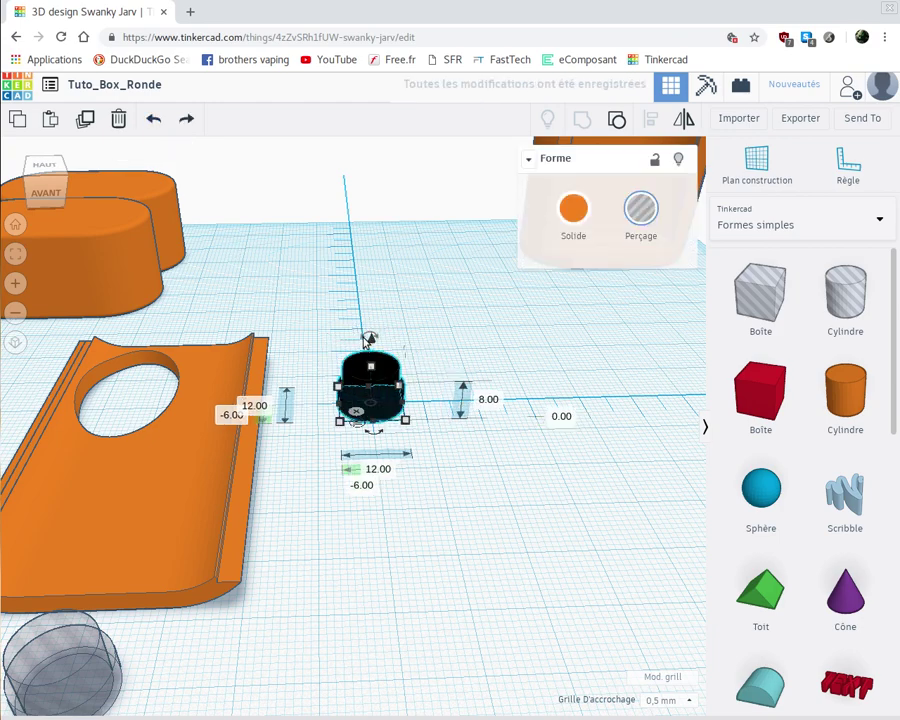
Step: Rotate the grouped hole by 90° about the front-to-back axis
left_click_drag(368, 340, 379, 312)
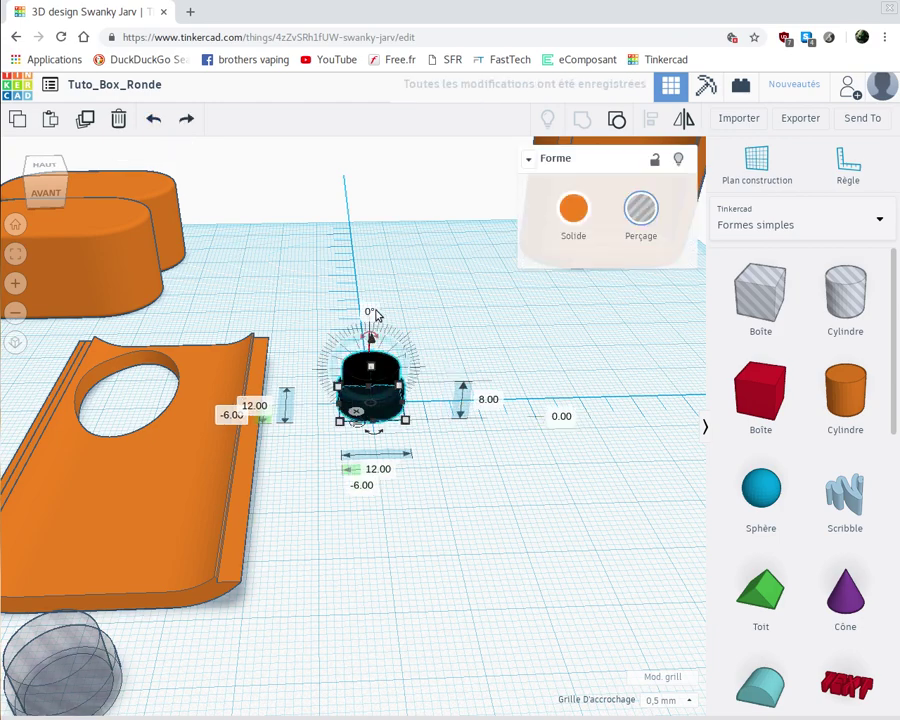
left_click(371, 311)
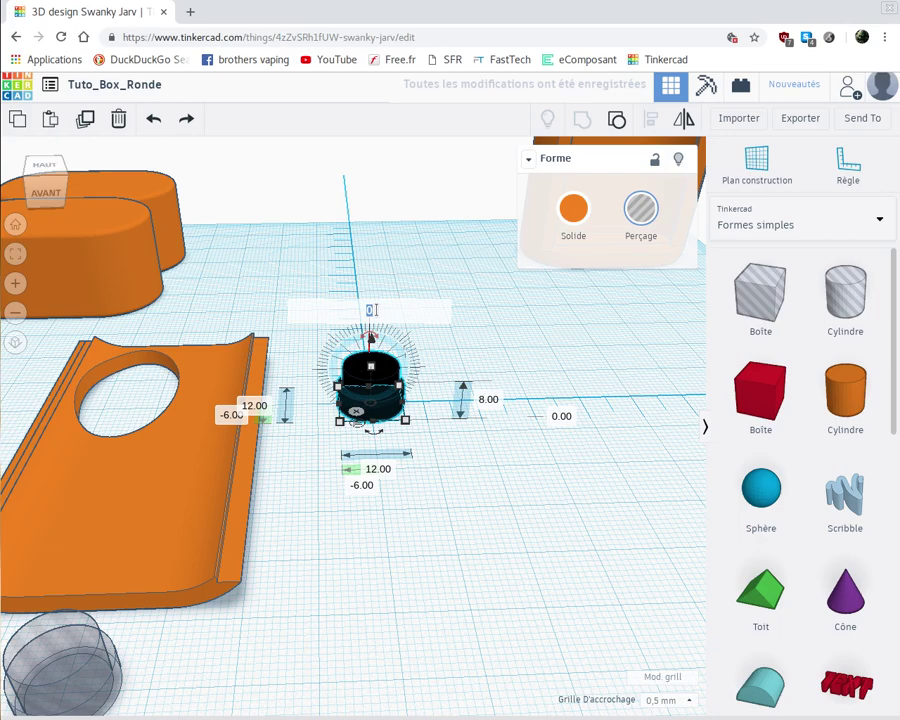
type("90")
key("Return")
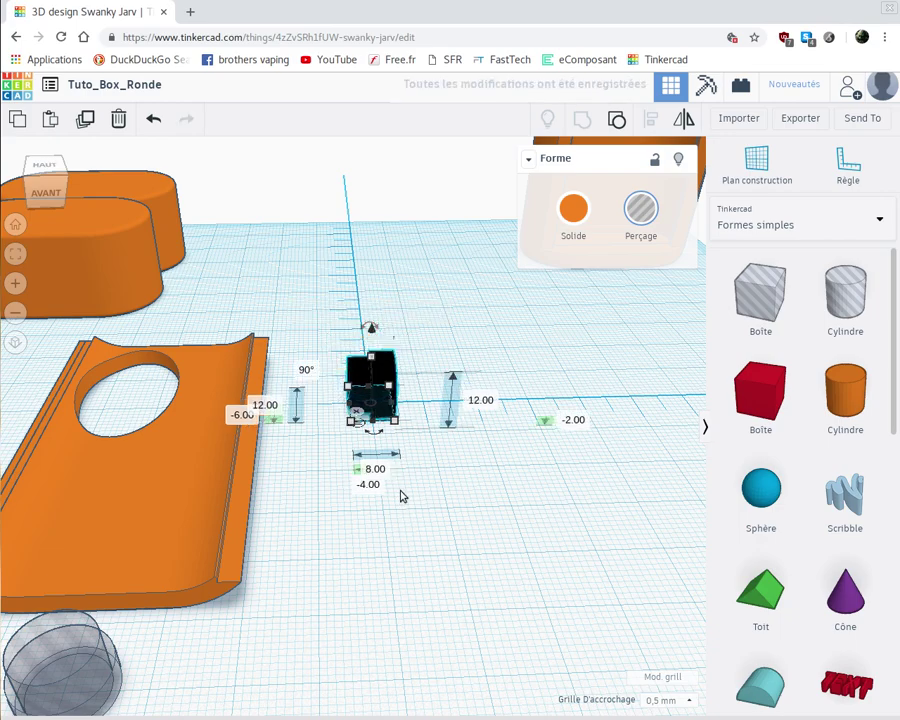
right_click_drag(395, 505, 393, 537)
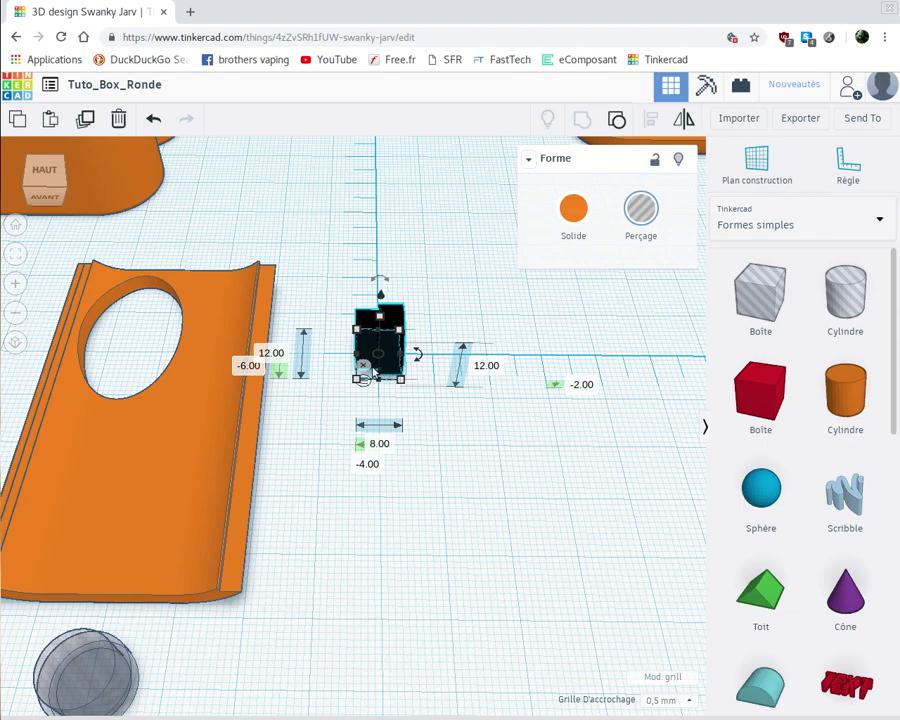
left_click_drag(414, 362, 412, 363)
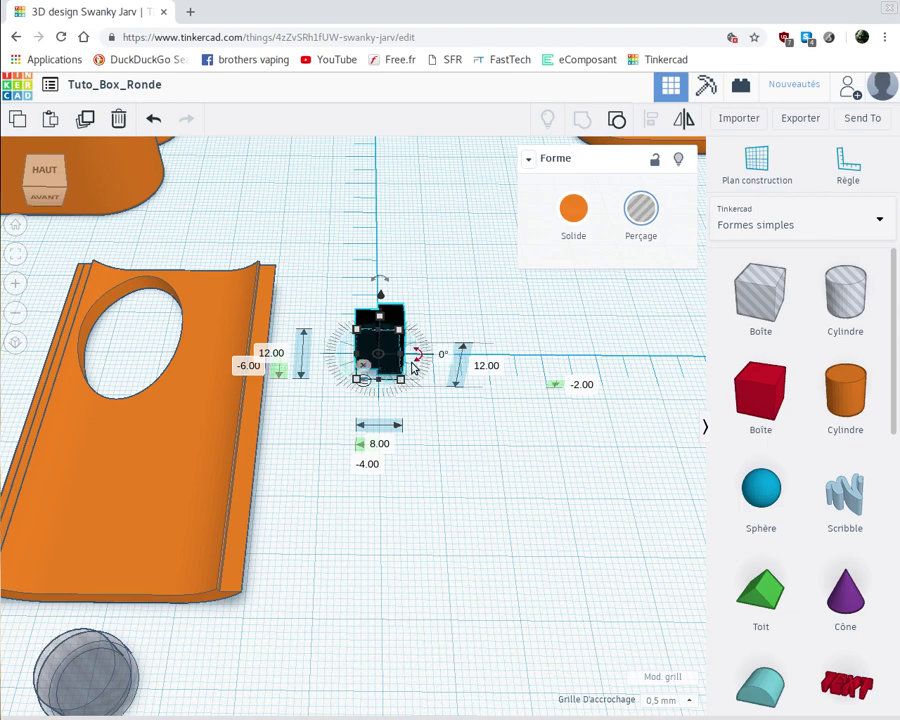
Step: Set the rotated hole's left-to-right ruler offset to -2 mm and raise it to 52 mm above the workplane
left_click(370, 465)
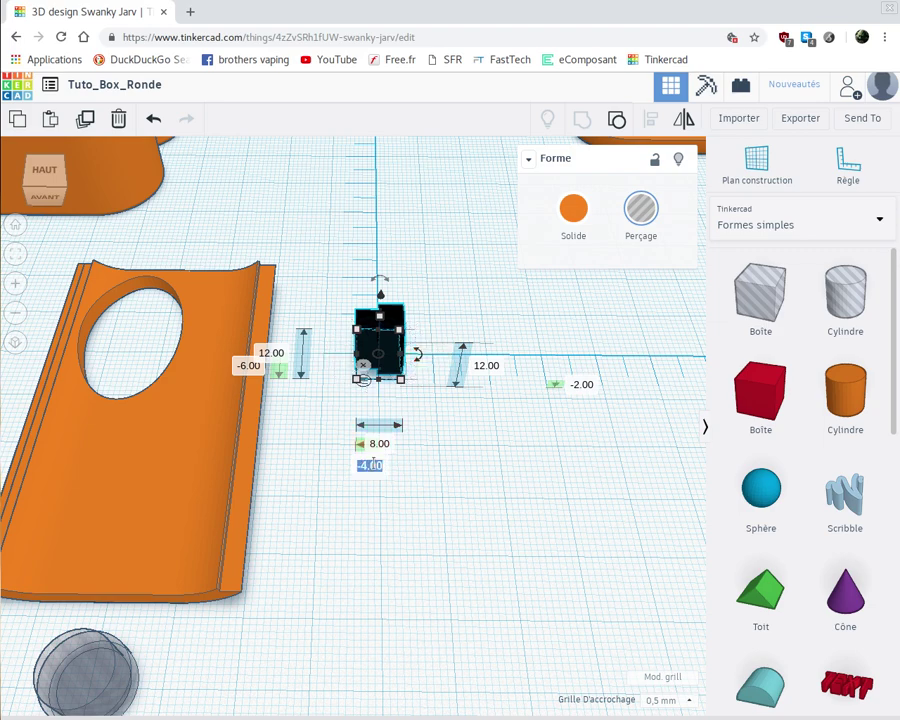
key("BackSpace")
type("-2")
key("Return")
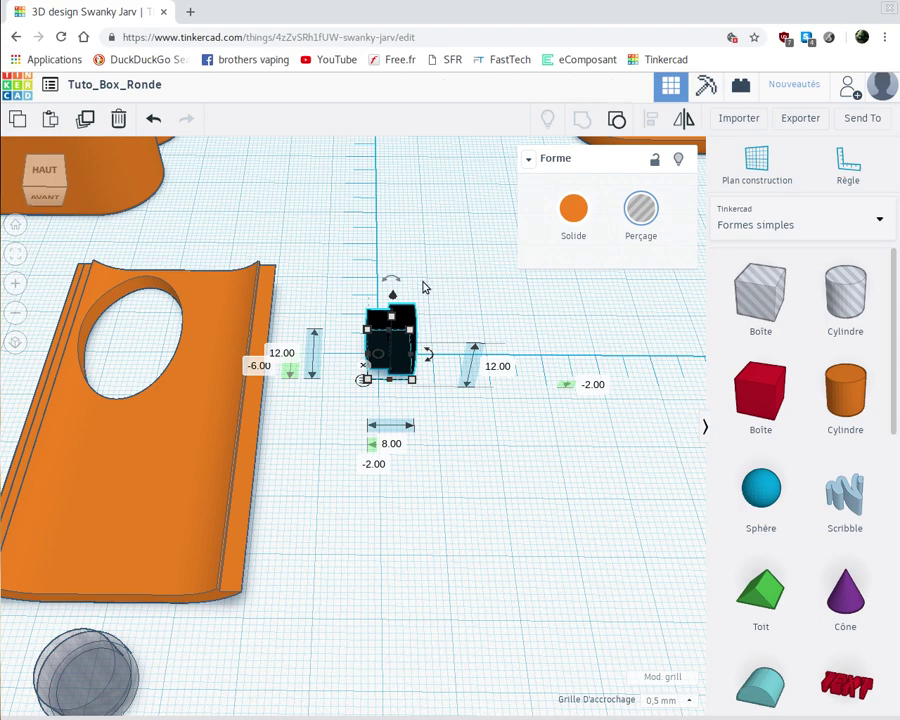
left_click(595, 384)
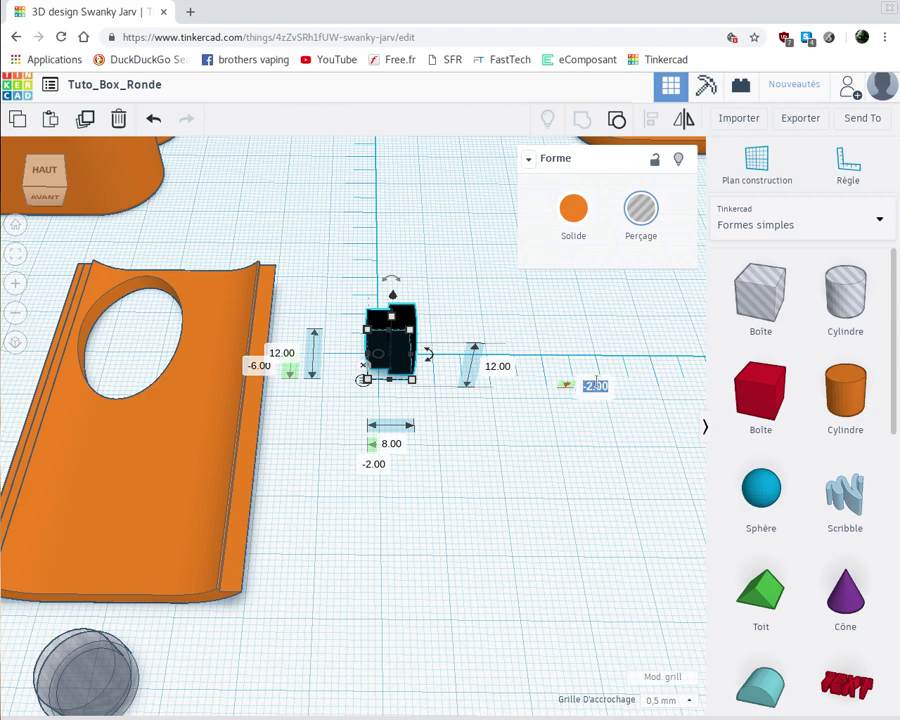
key("BackSpace")
type("-2")
key("Return")
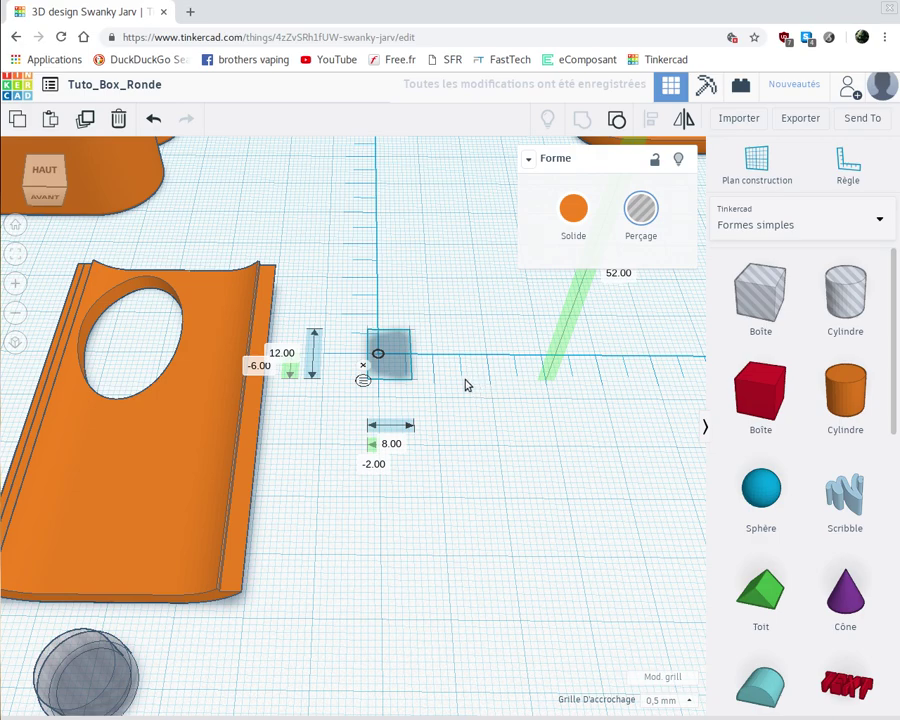
Step: Move the hollow box to the ruler origin, with a left-to-right offset of 0 and a front-to-back offset of -12.5 mm
scroll(465, 385, "down", 5)
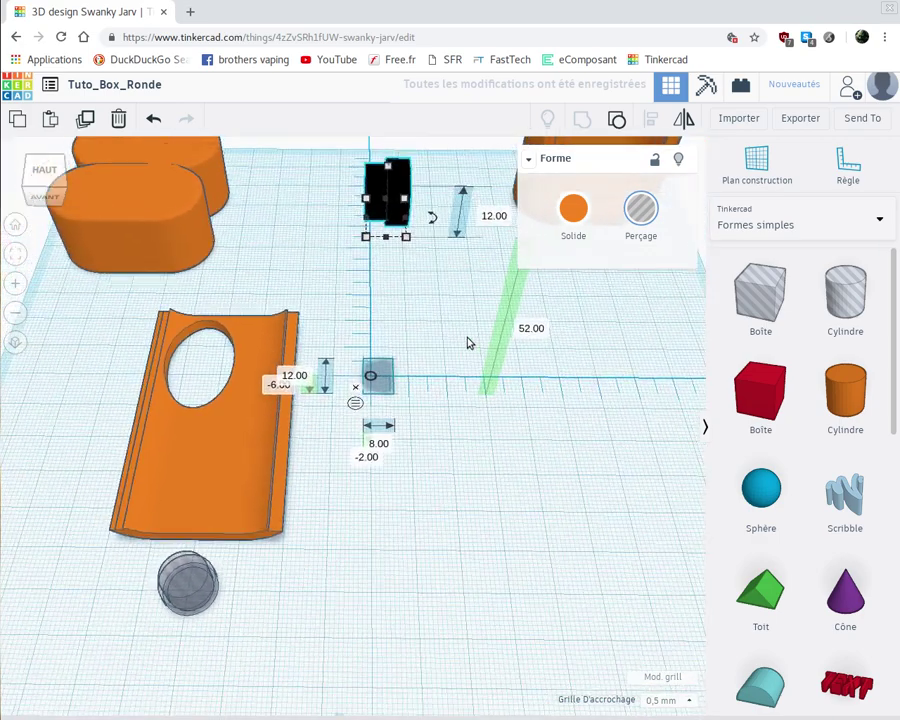
right_click_drag(466, 343, 510, 213)
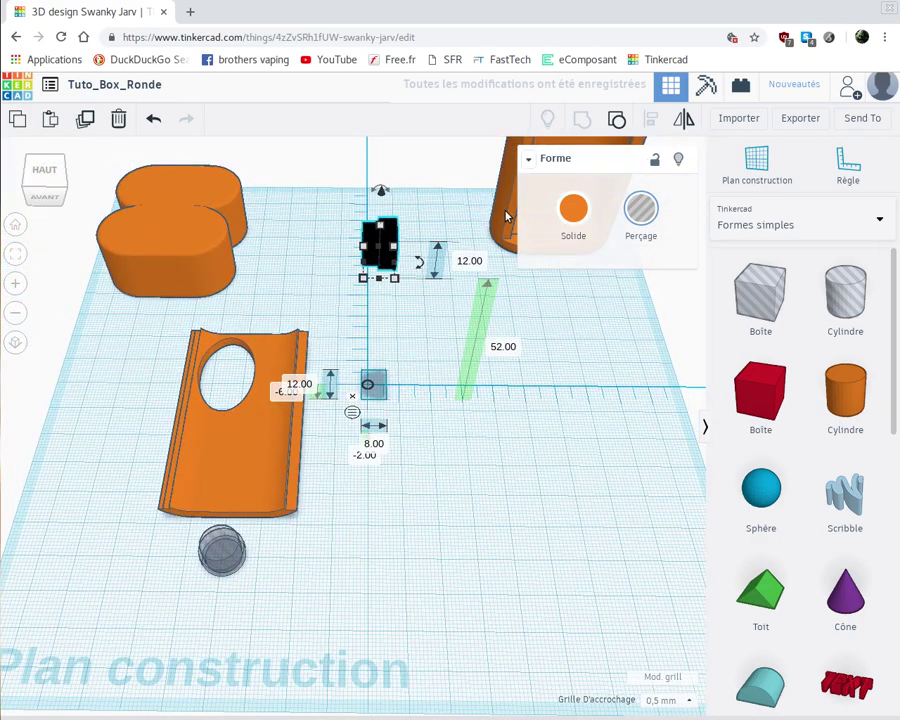
left_click_drag(505, 213, 377, 379)
left_click(369, 472)
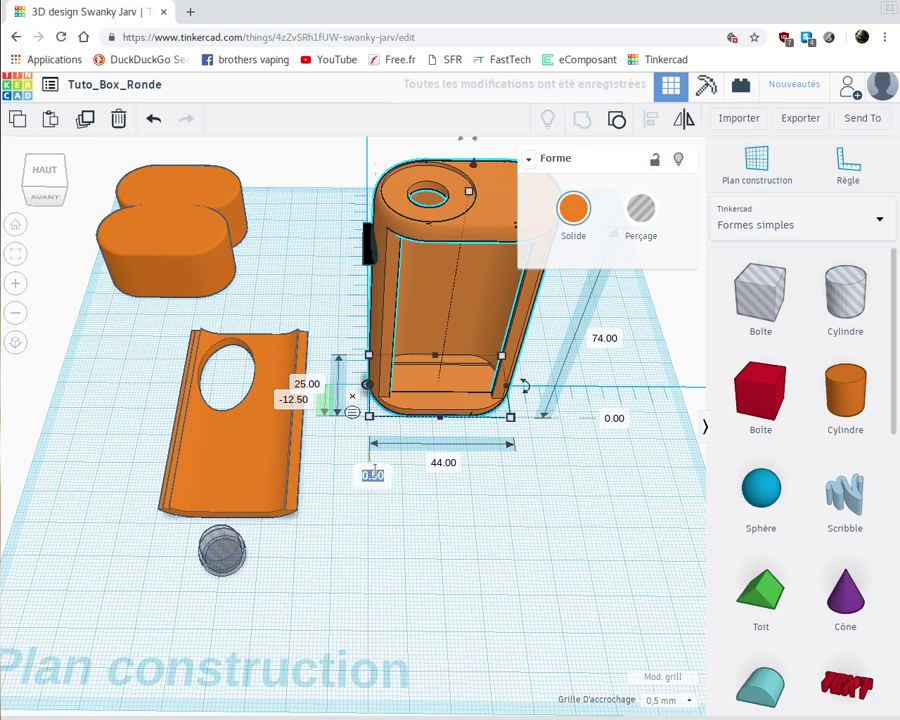
type("0")
key("Return")
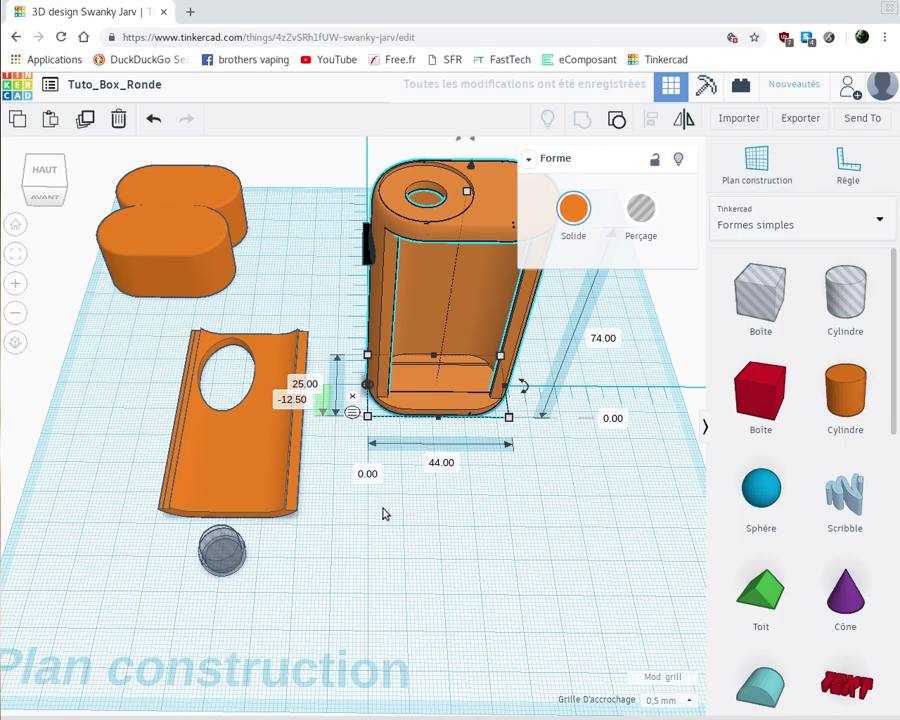
Step: Cut the stepped round hole through the box's upper side wall by grouping the rotated hole with the box
right_click_drag(354, 468, 250, 432)
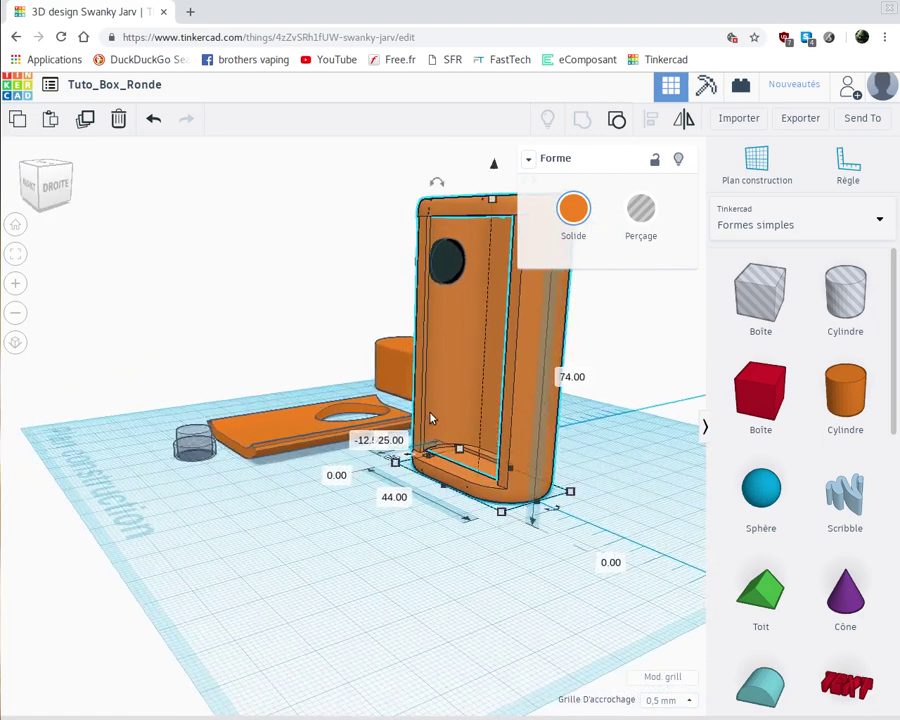
scroll(302, 289, "up", 5)
scroll(490, 303, "up", 5)
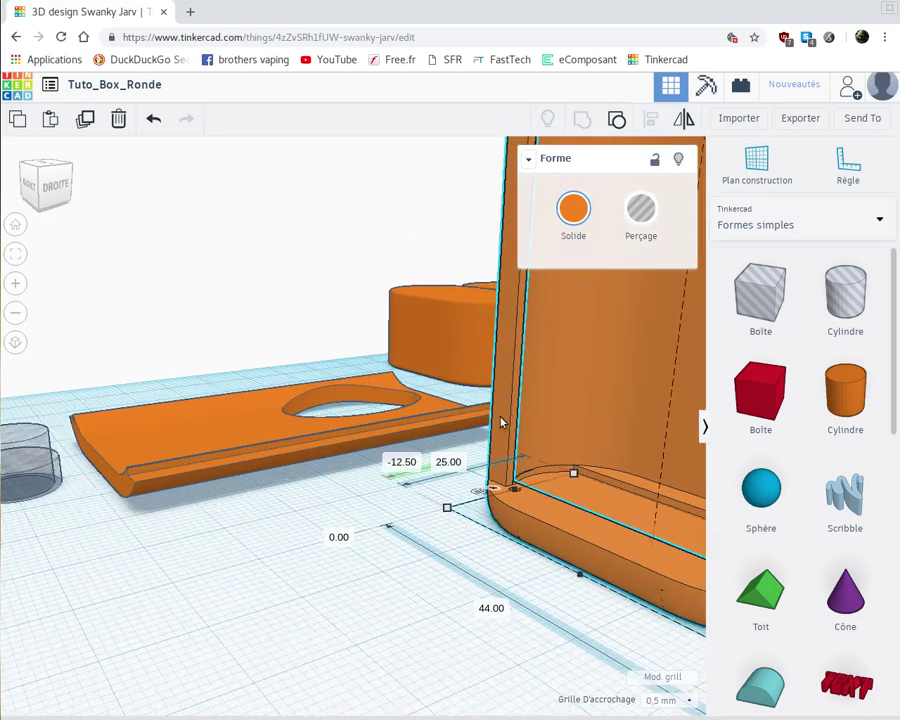
right_click_drag(418, 555, 446, 507)
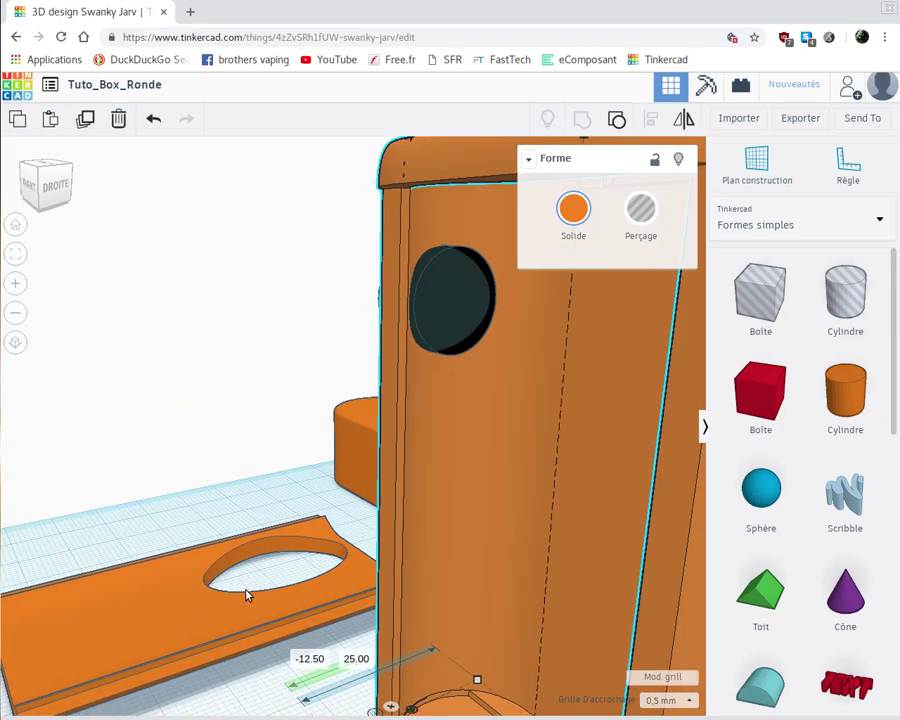
right_click_drag(289, 686, 405, 632)
left_click_drag(367, 332, 372, 310)
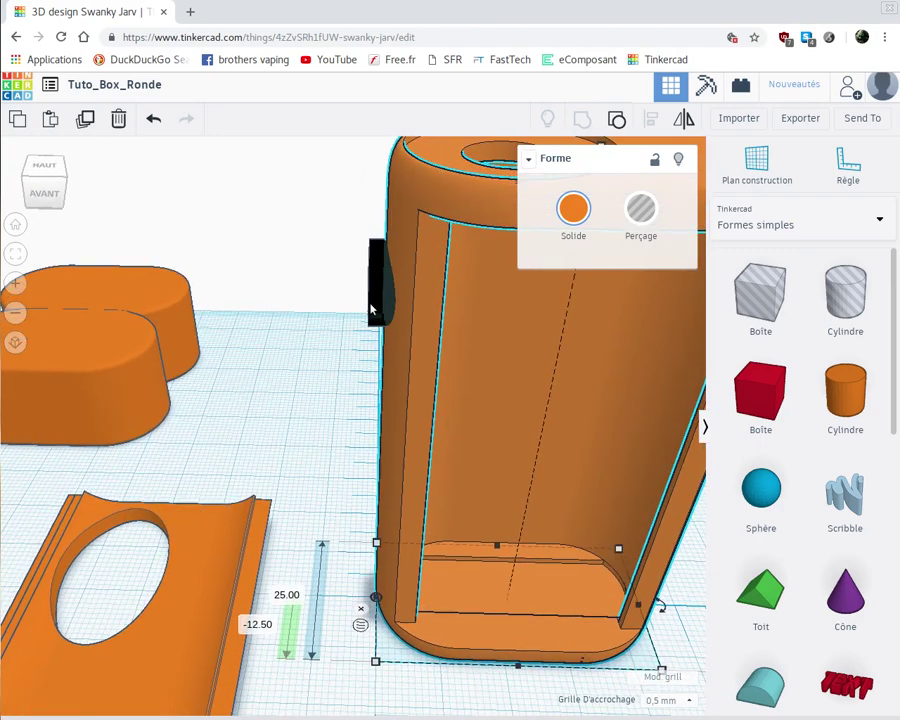
left_click(371, 305)
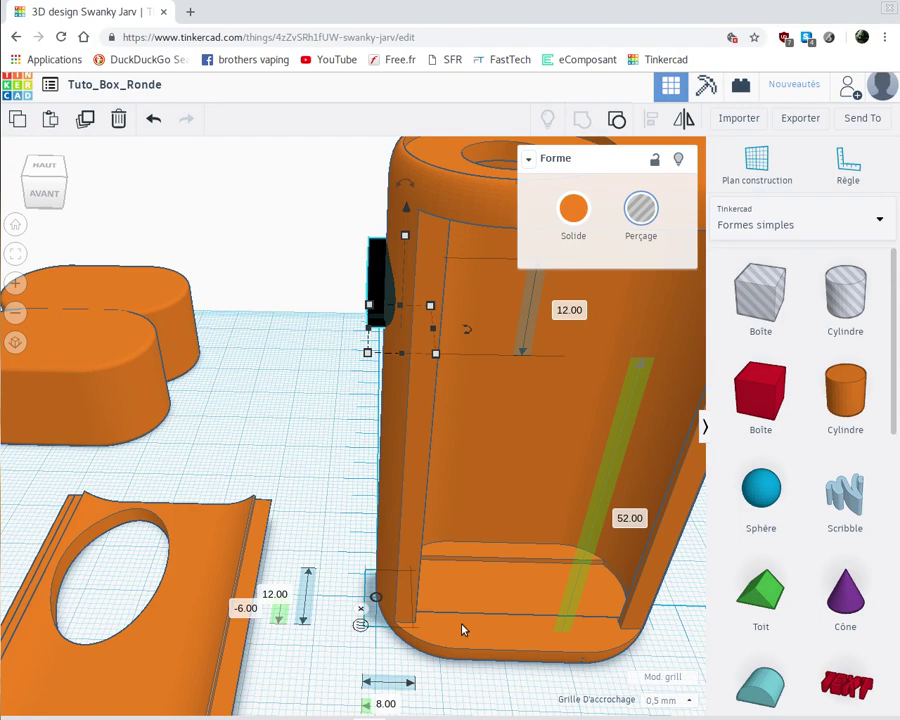
left_click(423, 322, "shift")
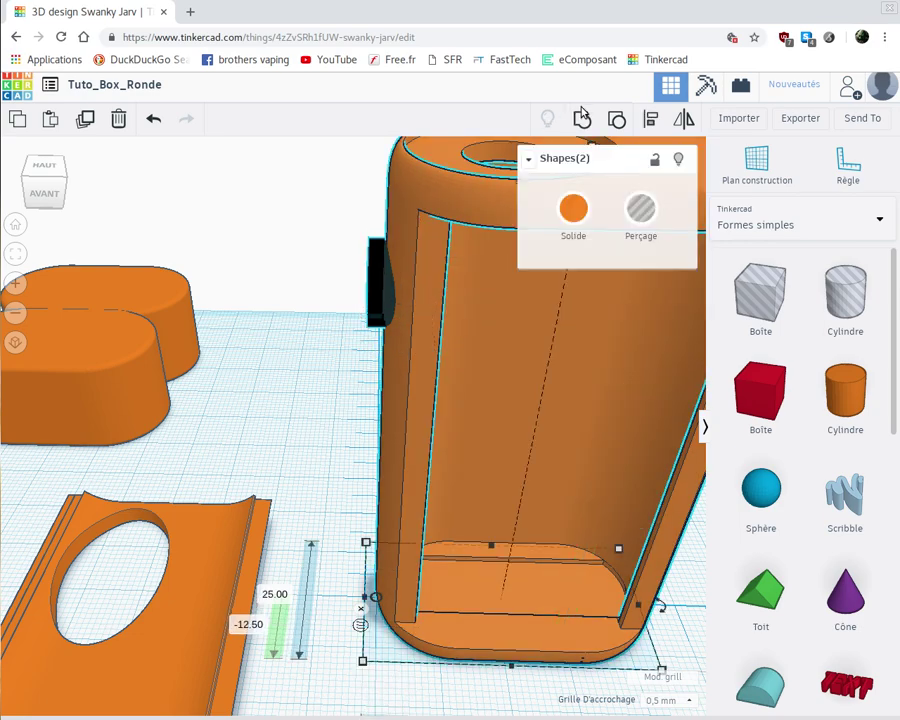
left_click(582, 121)
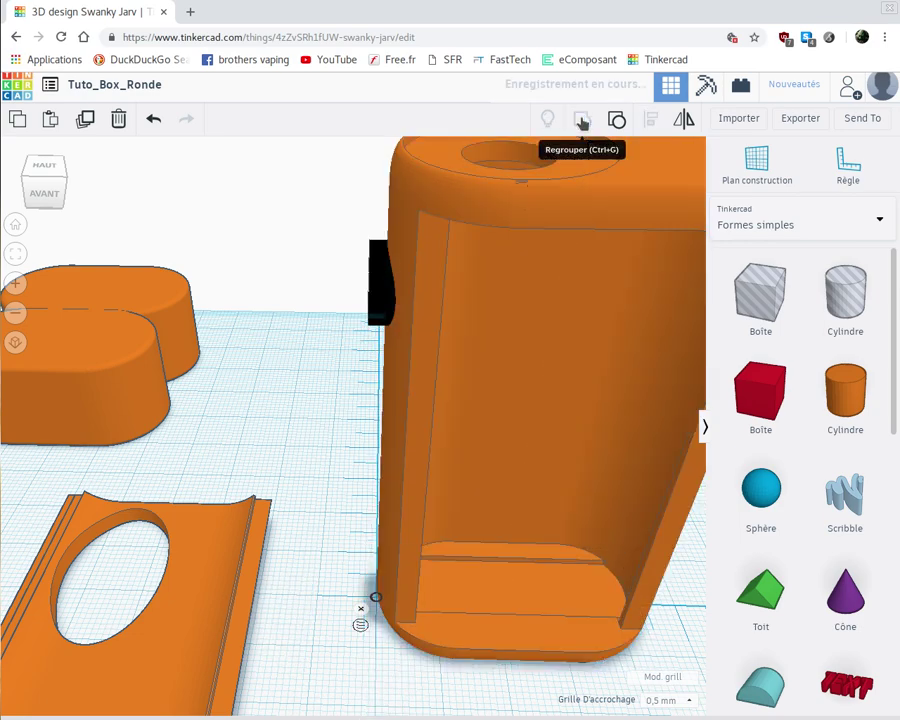
left_click(448, 606)
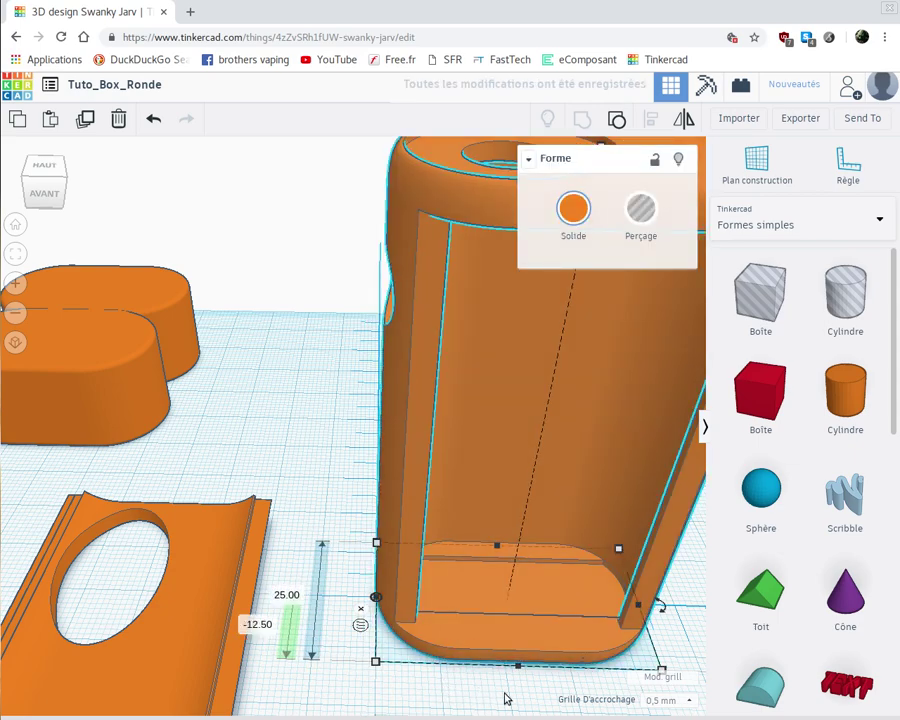
right_click_drag(473, 656, 369, 641)
scroll(349, 641, "down", 5)
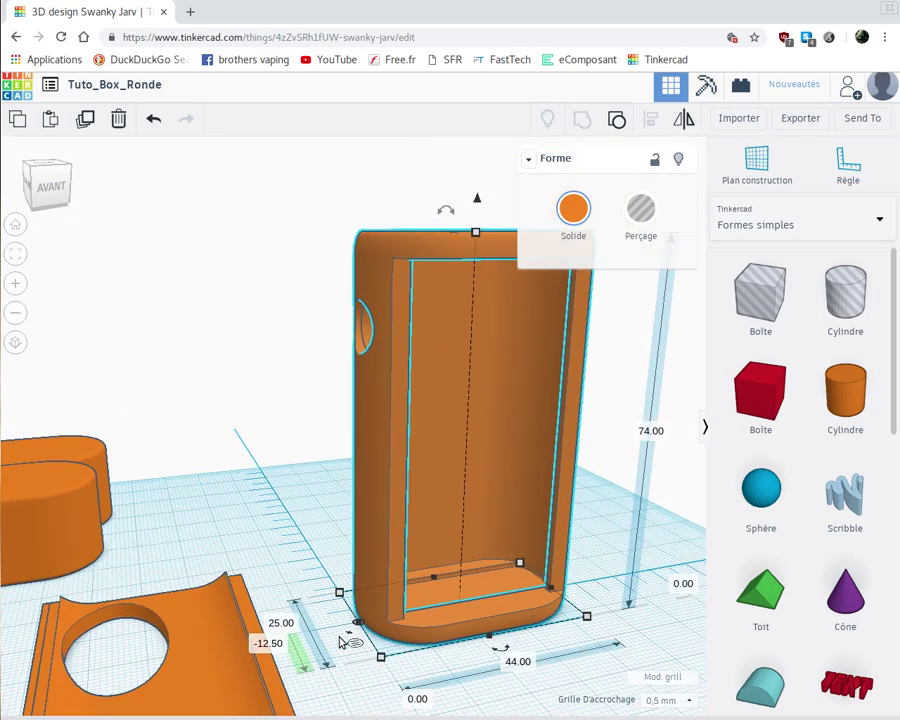
scroll(452, 698, "down", 3)
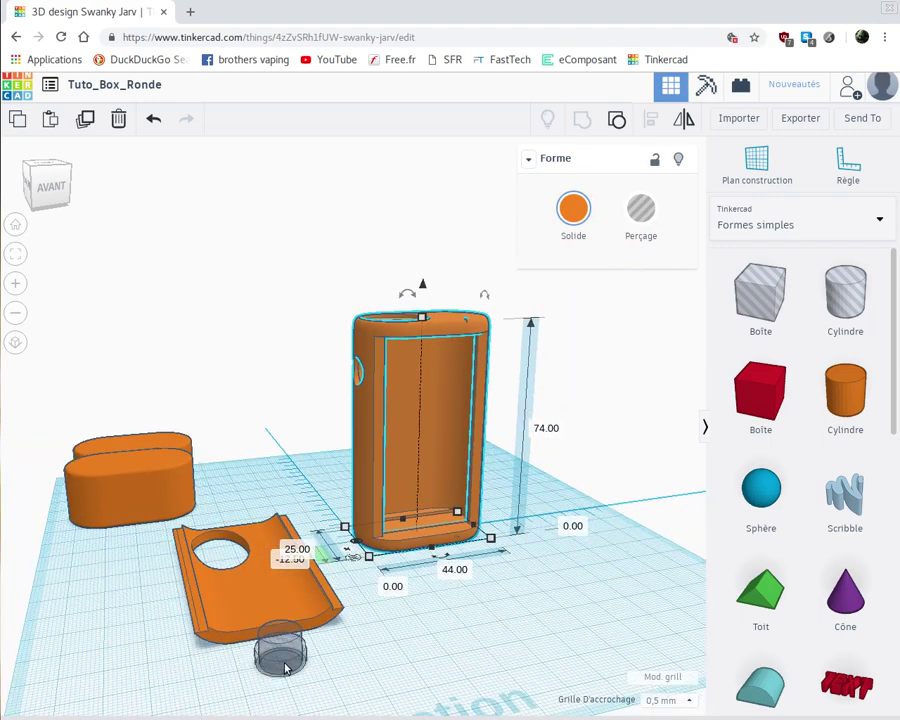
left_click(285, 668)
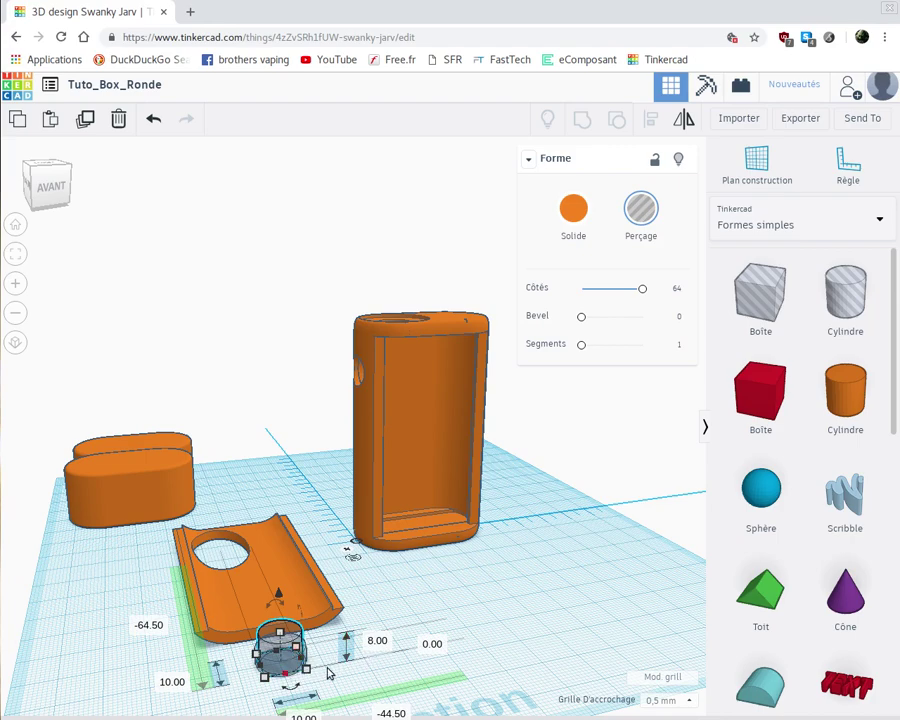
left_click(327, 674)
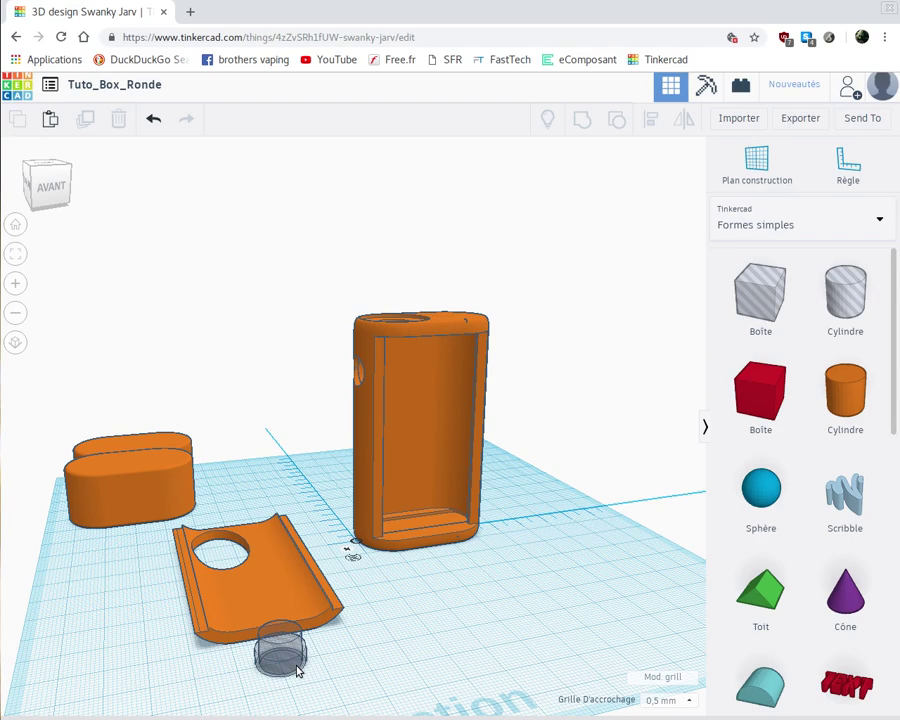
left_click(296, 670)
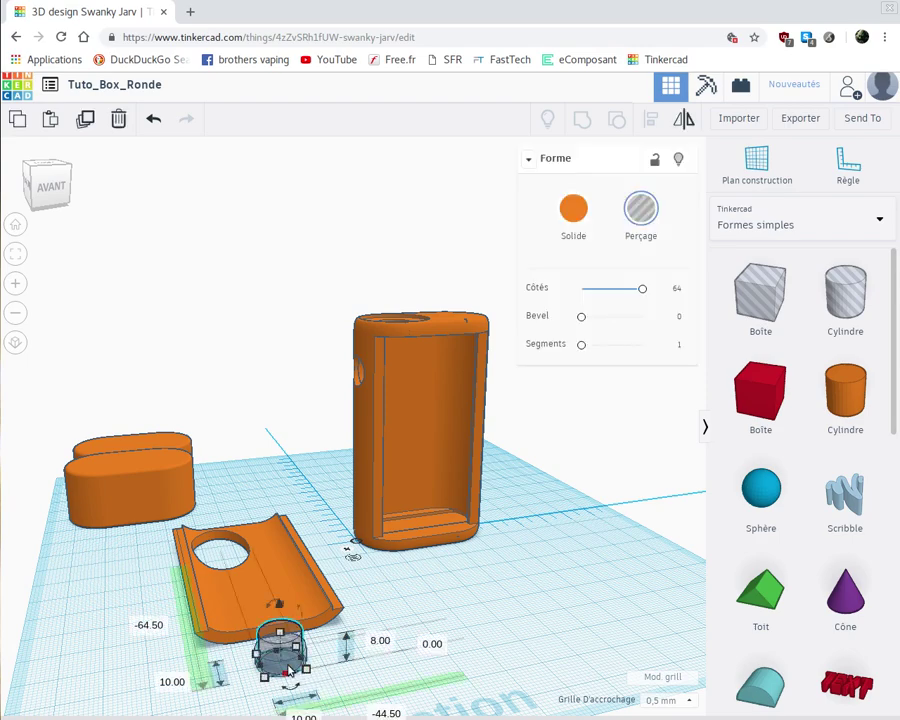
left_click(269, 586)
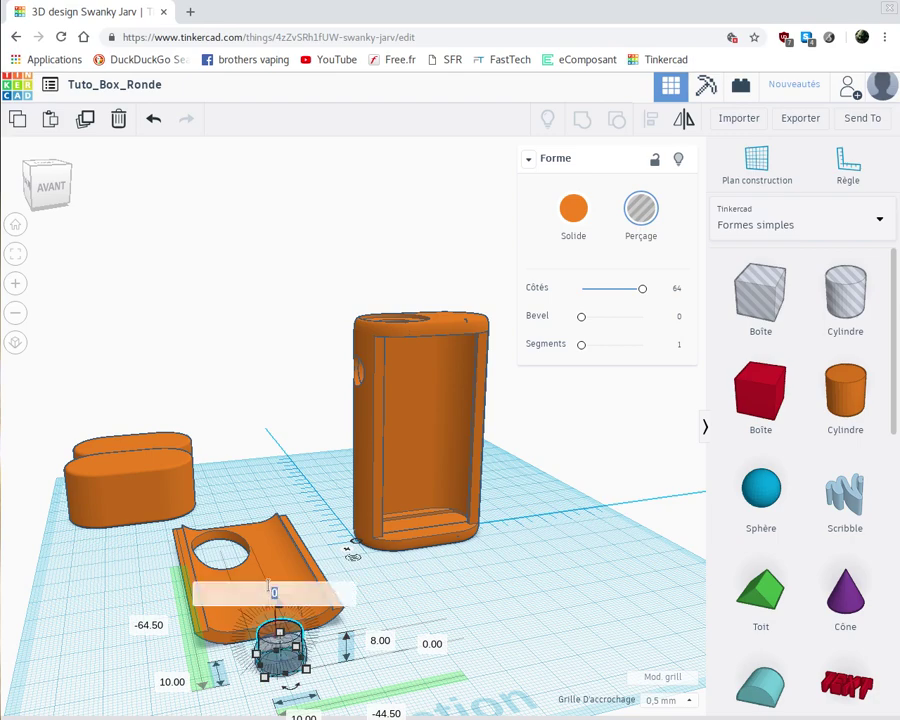
key("Return")
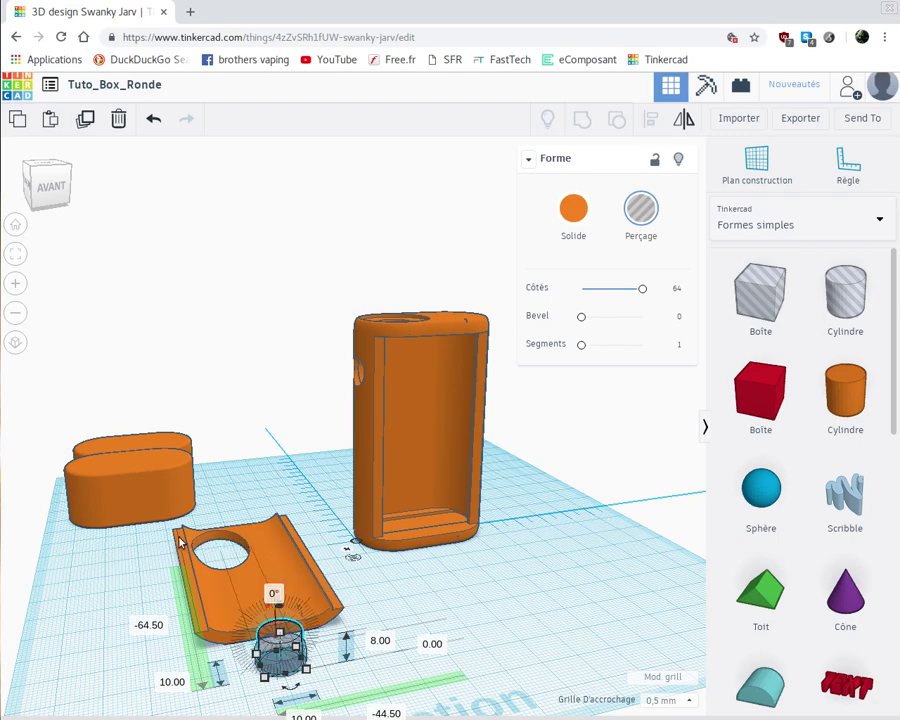
left_click(527, 611)
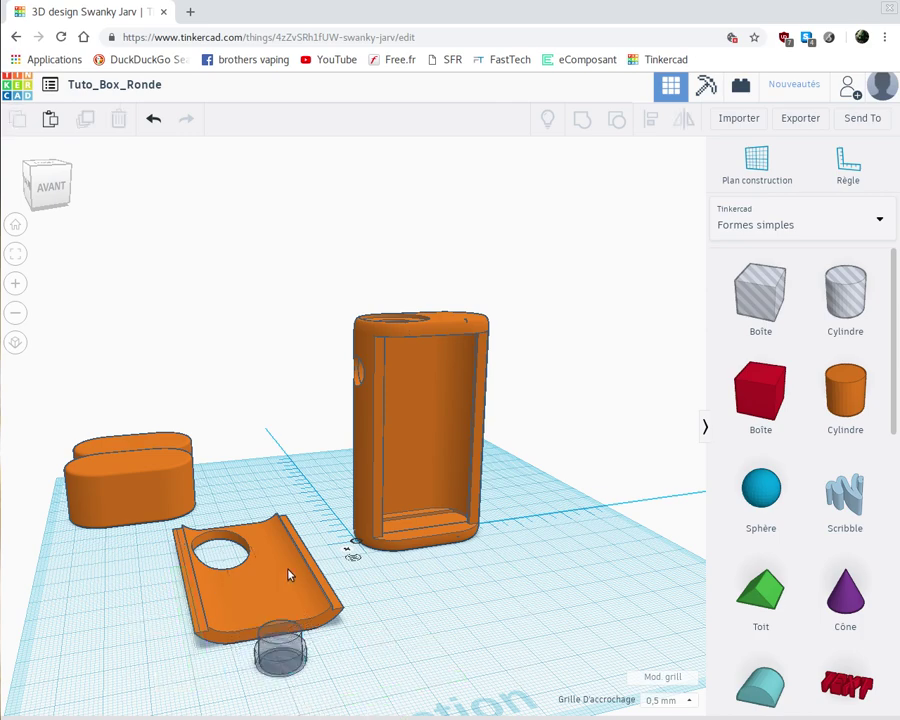
Step: Move the front cover away from the remaining hole cylinders and set the inner 10 mm cylinder's height to 5 mm
left_click(172, 545)
left_click_drag(172, 545, 100, 533)
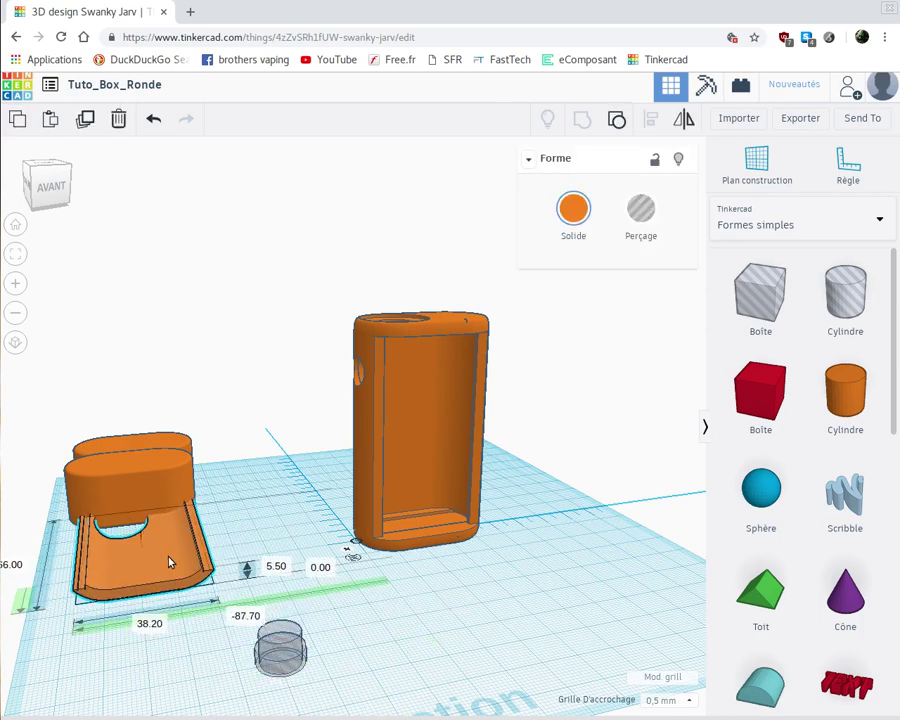
left_click(282, 638)
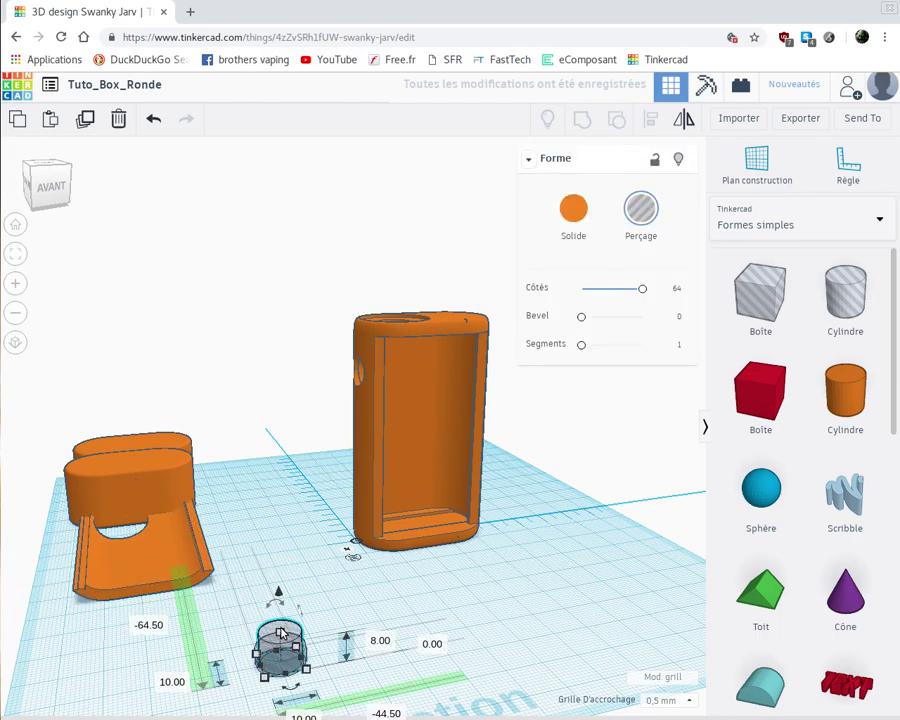
left_click(381, 642)
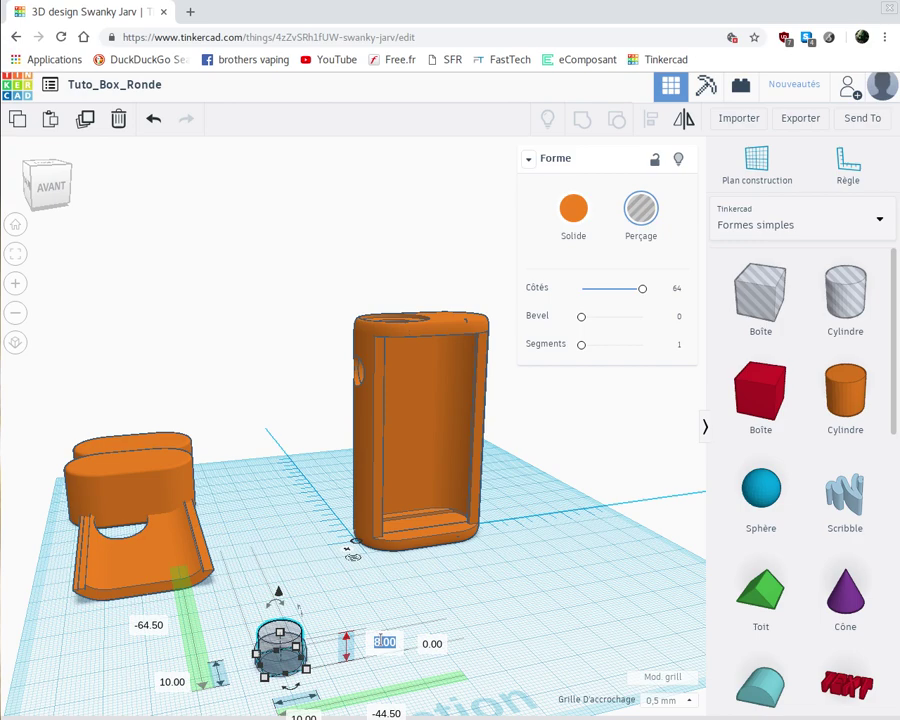
type("5")
key("Return")
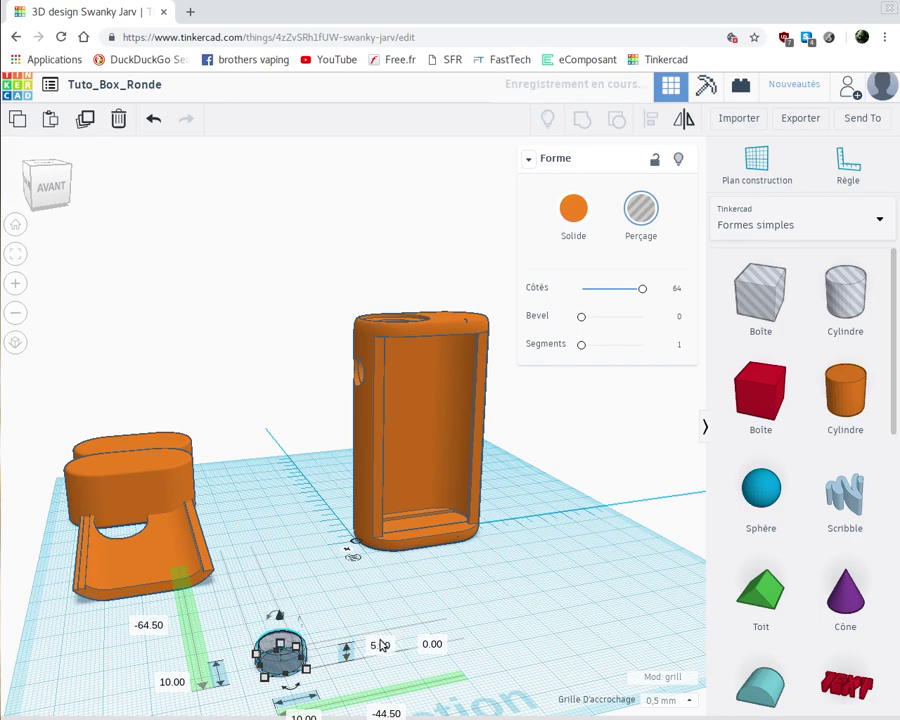
left_click(300, 665)
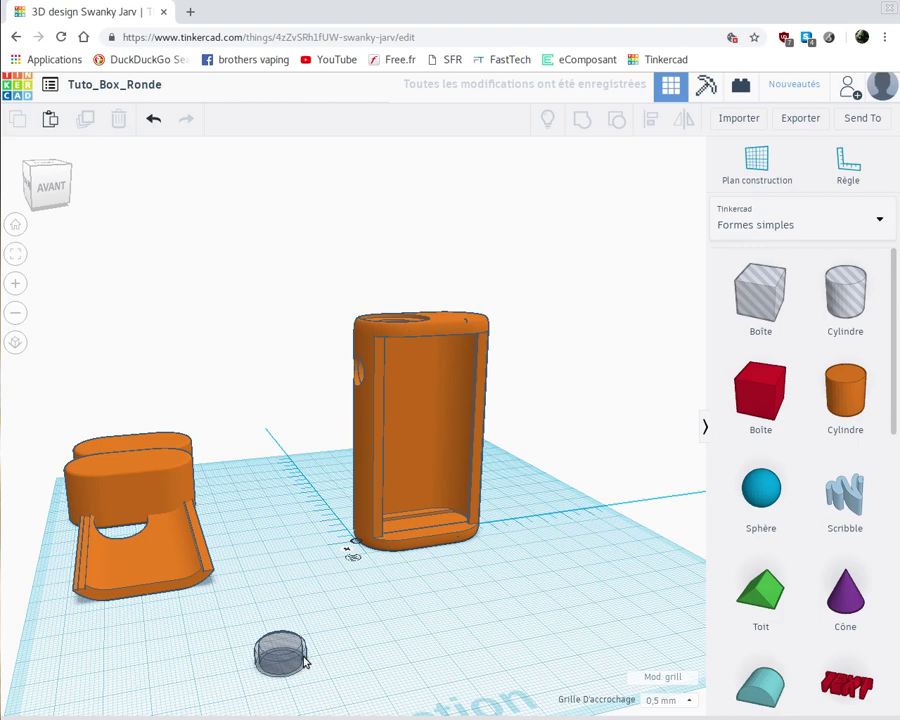
Step: Set the height of the wider 12 mm hole cylinder to 1 mm so it forms a thin flange
scroll(356, 690, "up", 4)
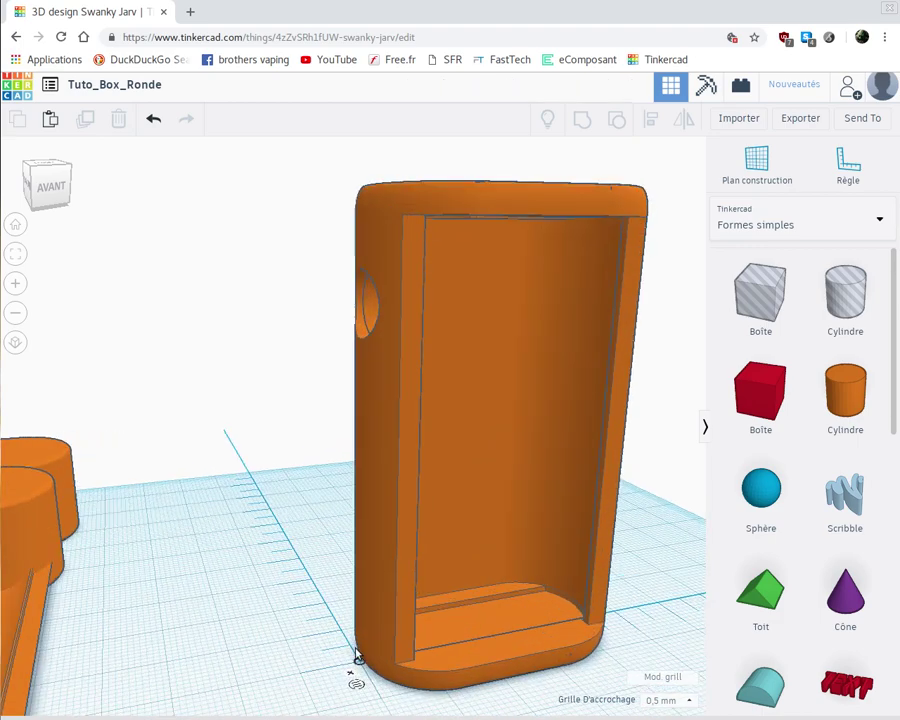
scroll(372, 580, "up", 5)
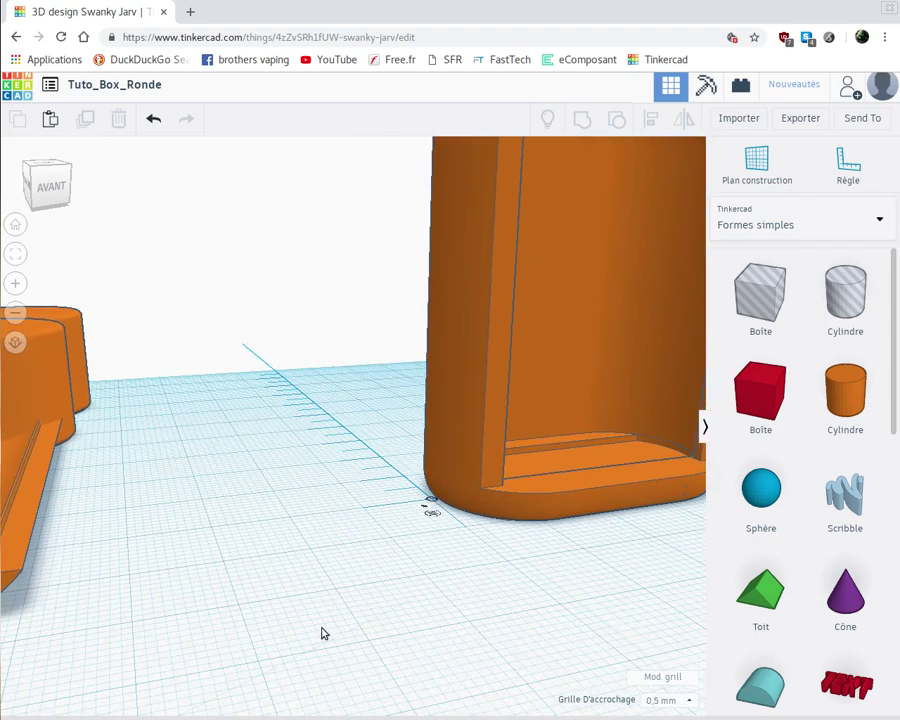
scroll(402, 538, "down", 5)
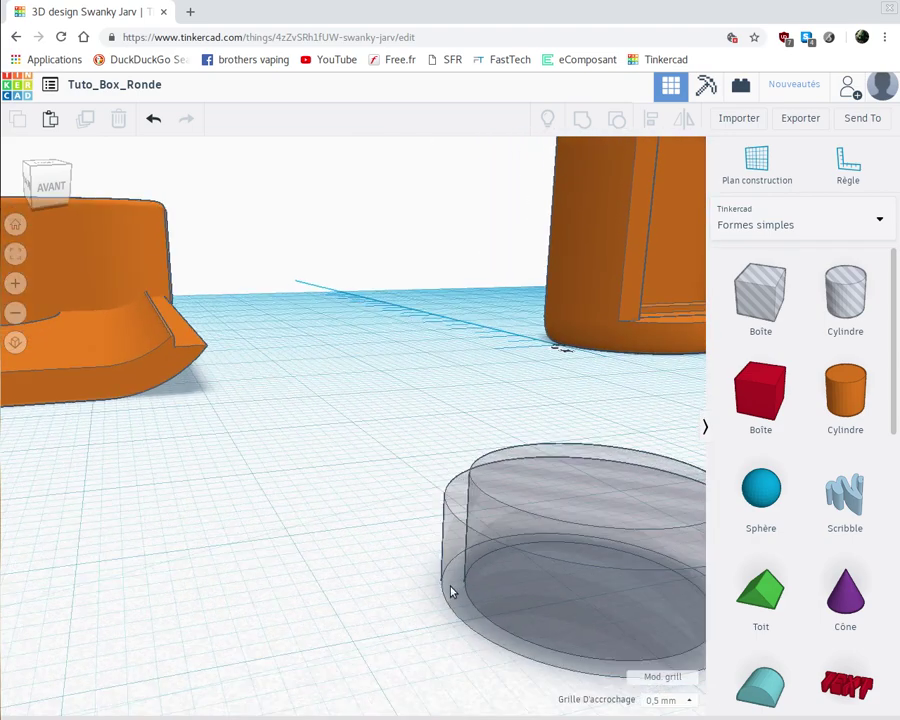
left_click(452, 578)
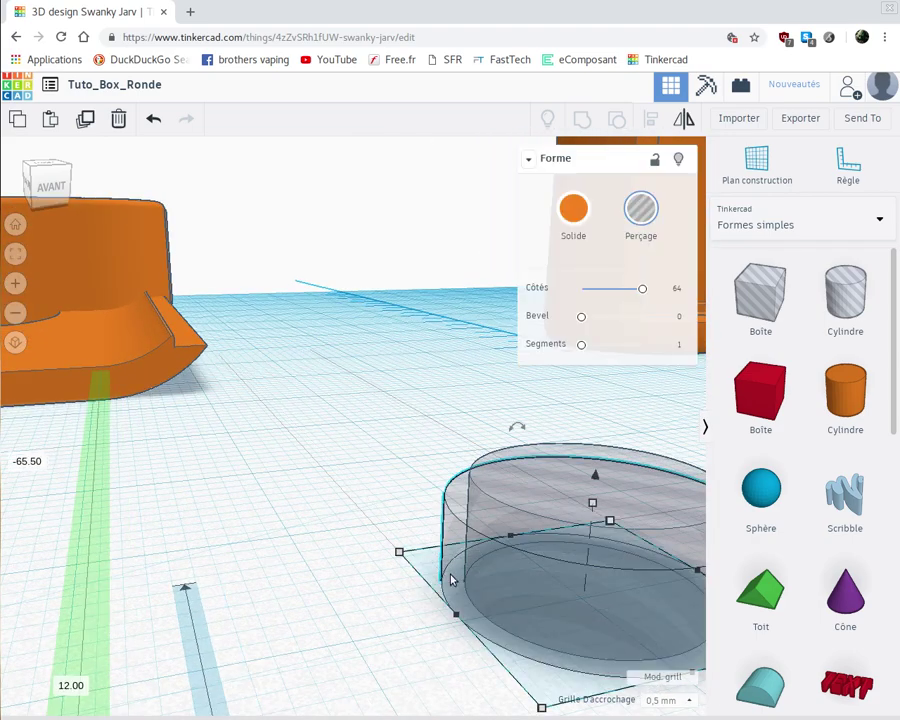
middle_click_drag(241, 593, 160, 576)
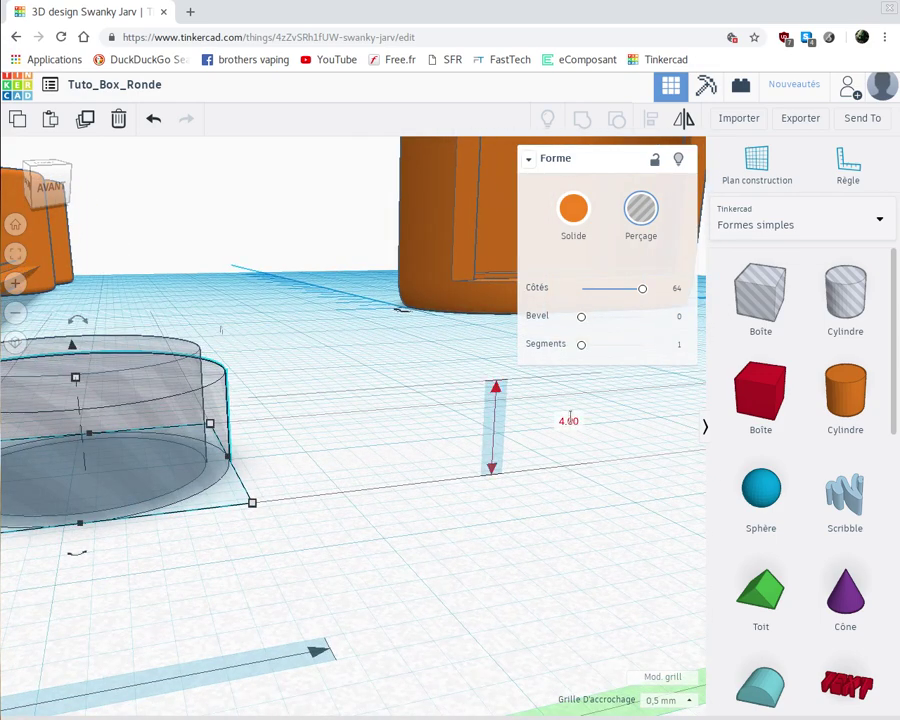
left_click(570, 421)
type("1")
key("Return")
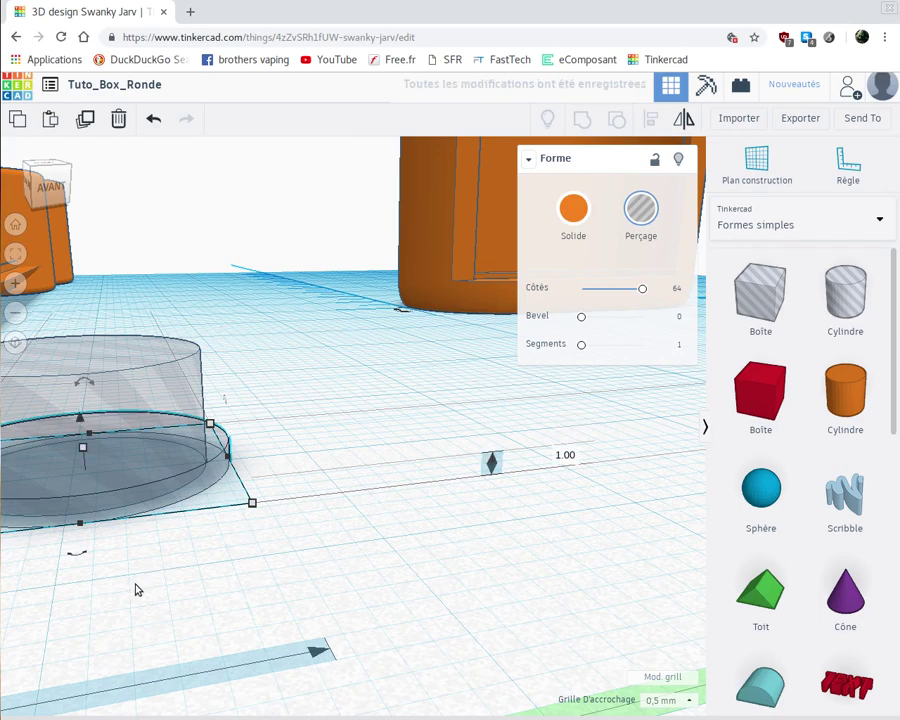
Step: Convert both concentric cylinders from holes to solids, leaving them ungrouped
scroll(128, 605, "up", 5)
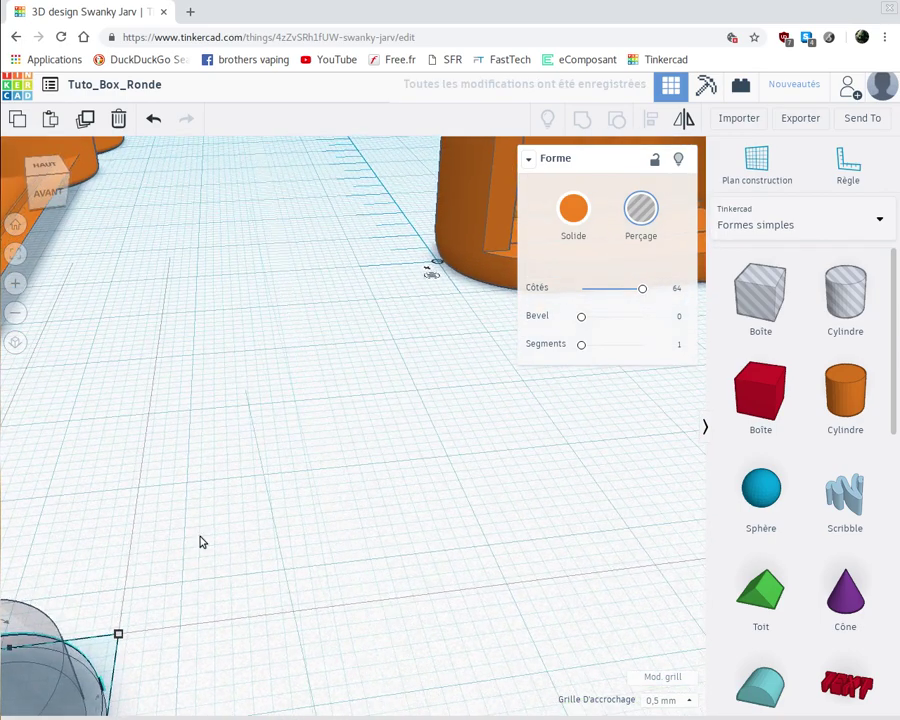
key("f")
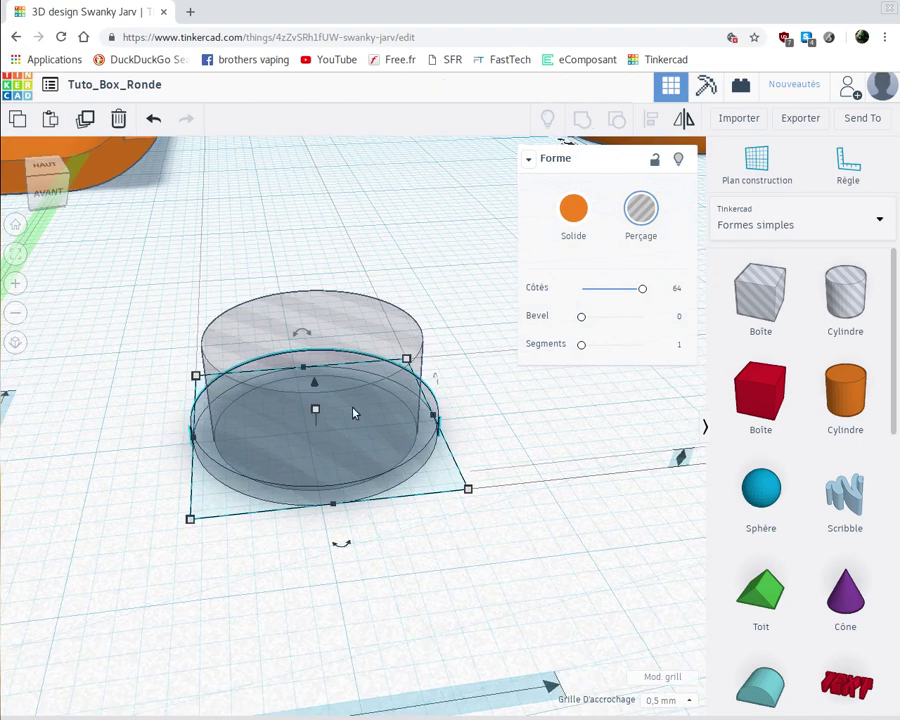
left_click(356, 406)
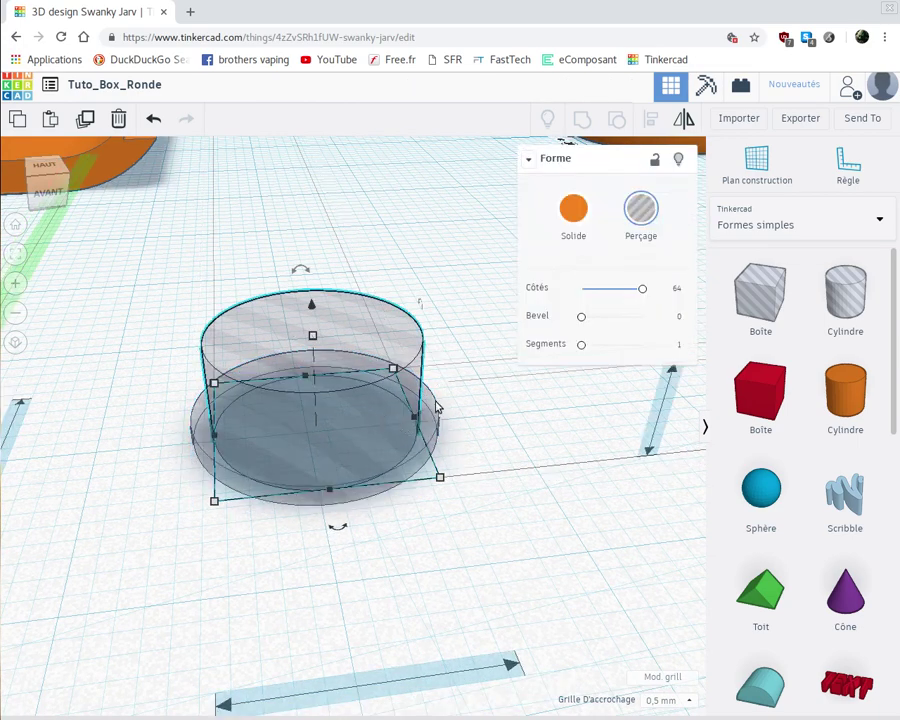
left_click(368, 523)
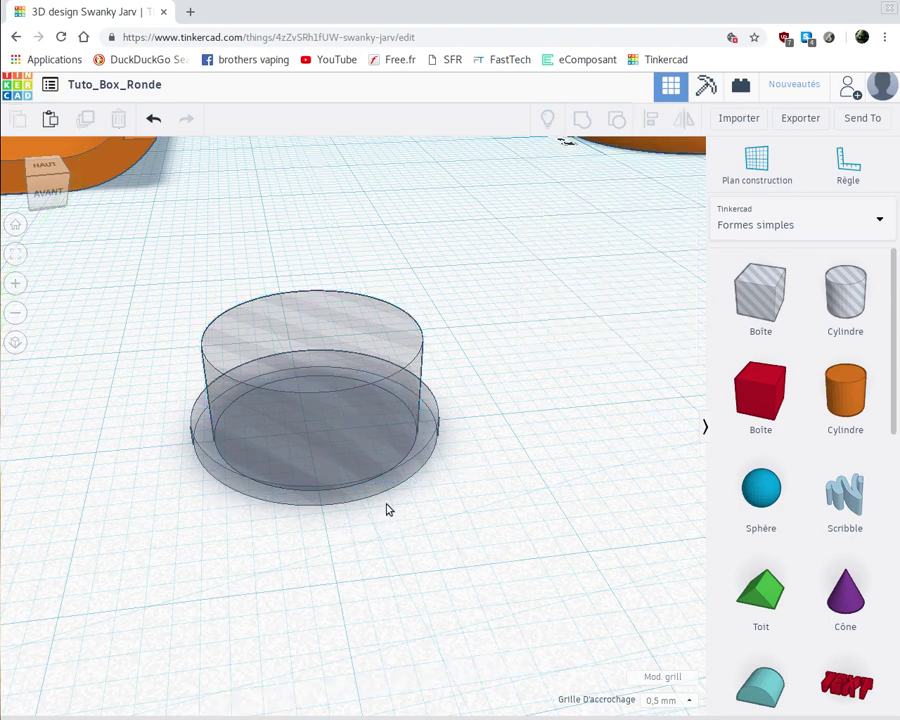
left_click_drag(396, 512, 288, 412)
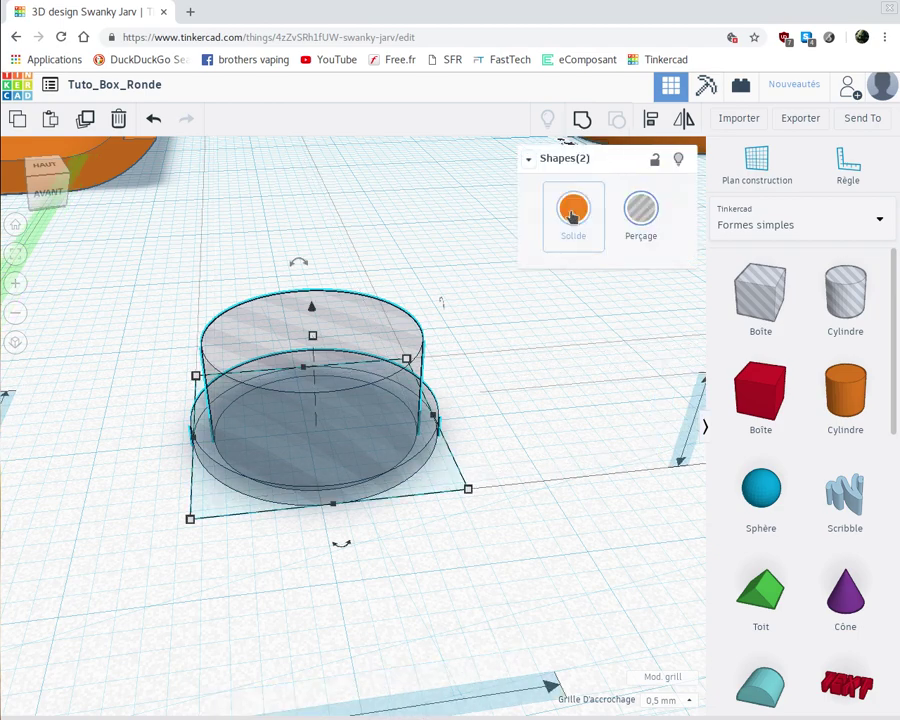
left_click(573, 212)
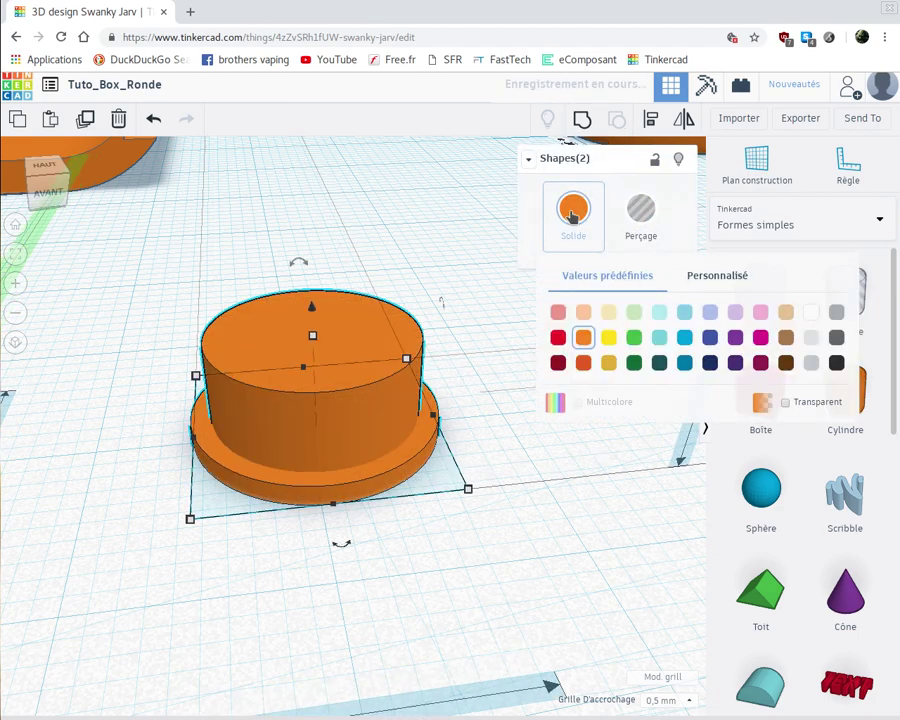
left_click(581, 121)
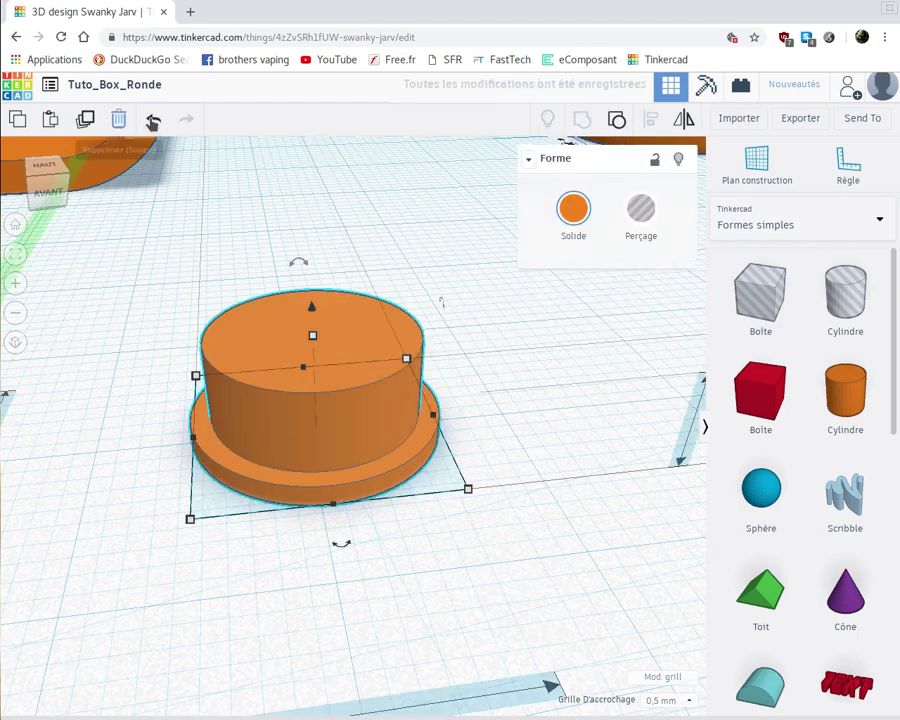
left_click(153, 121)
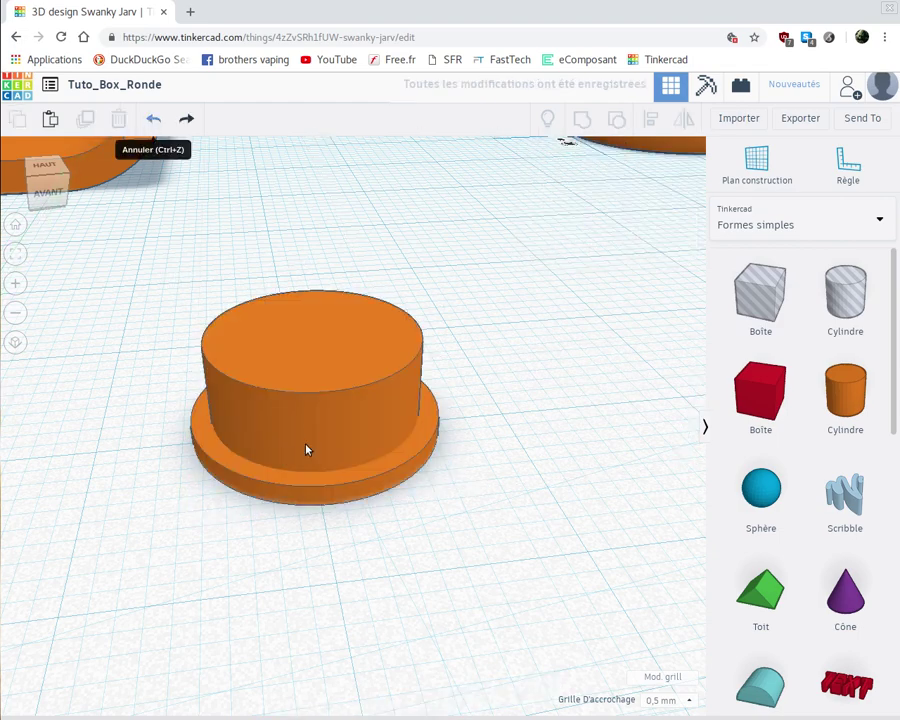
Step: Round the narrower cylinder's edge with a bevel of 1 and 10 segments, and group it with the flange cylinder
left_click(313, 417)
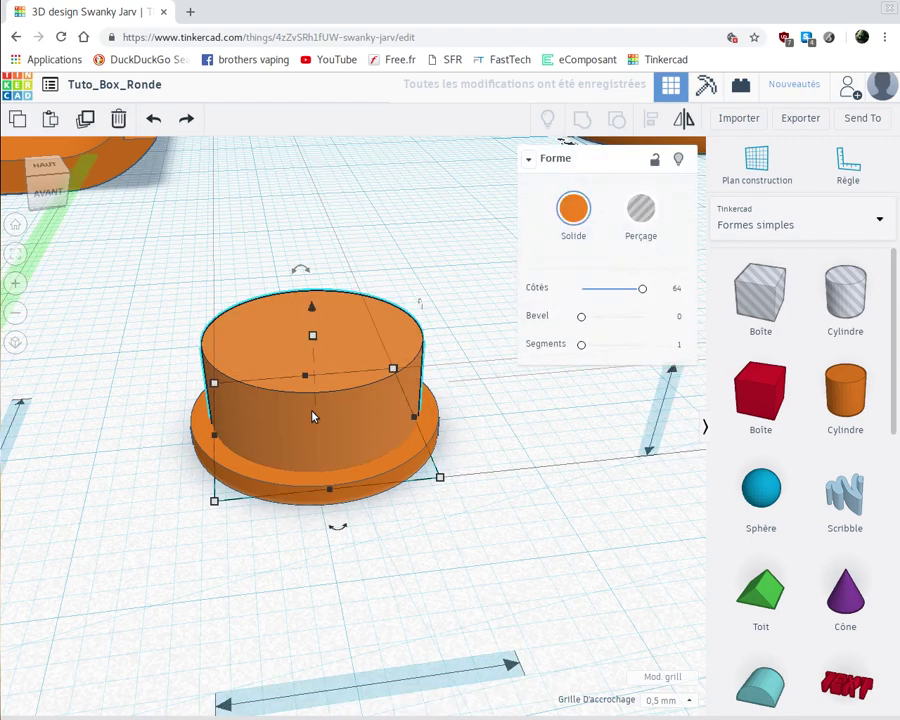
left_click_drag(579, 316, 680, 322)
left_click(679, 317)
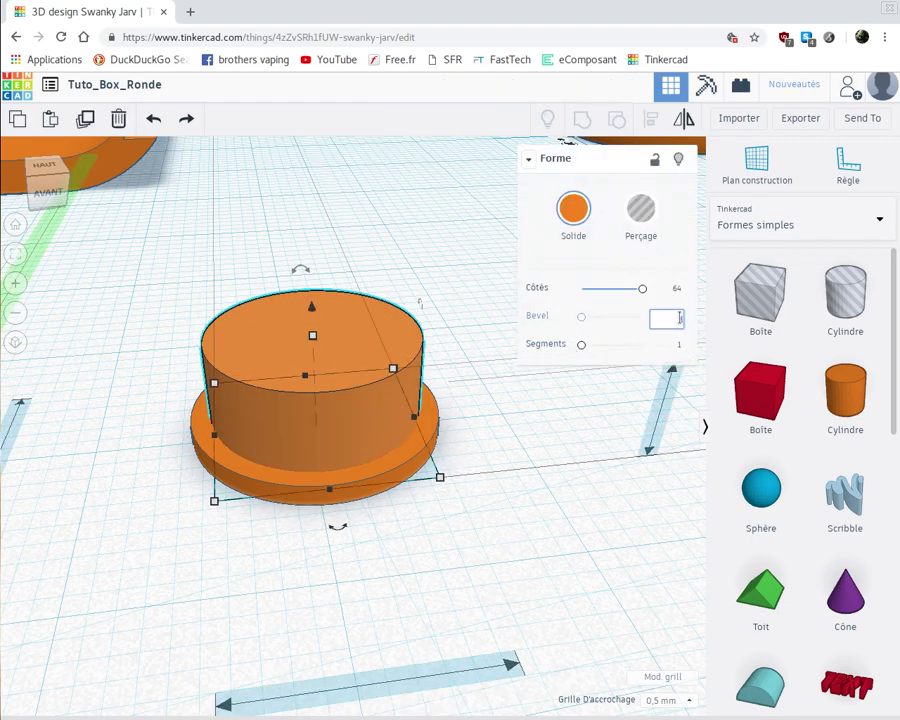
type("1")
key("Return")
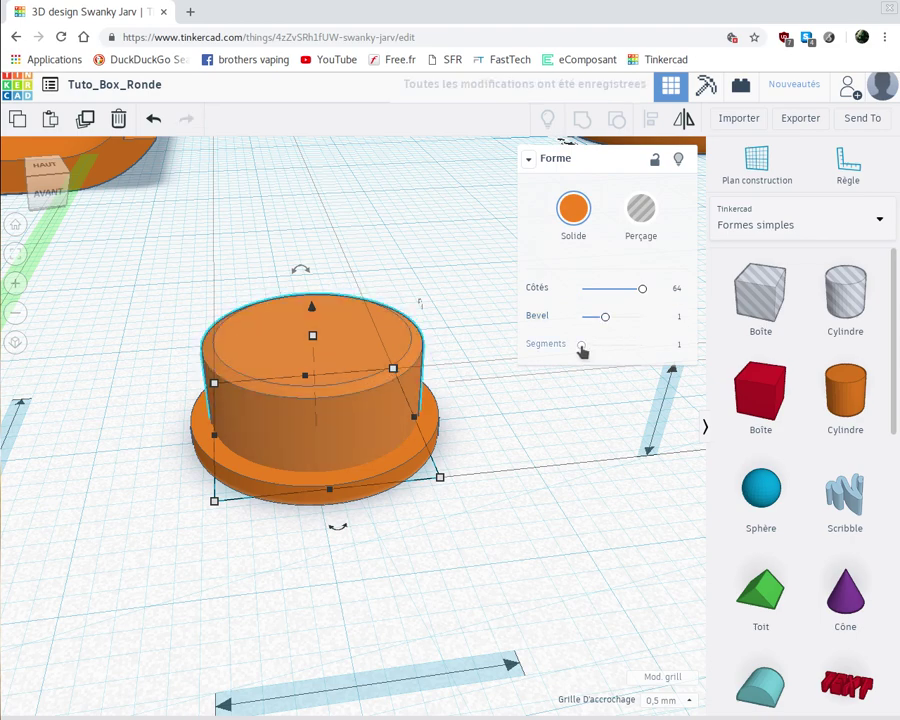
left_click_drag(582, 349, 697, 349)
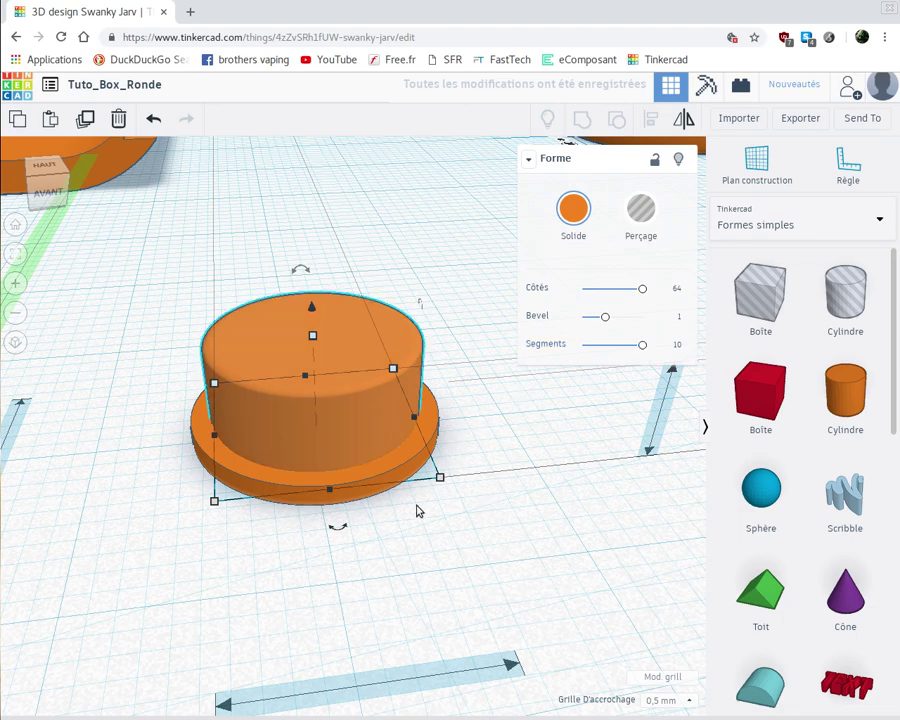
left_click_drag(399, 516, 402, 412)
left_click(581, 120)
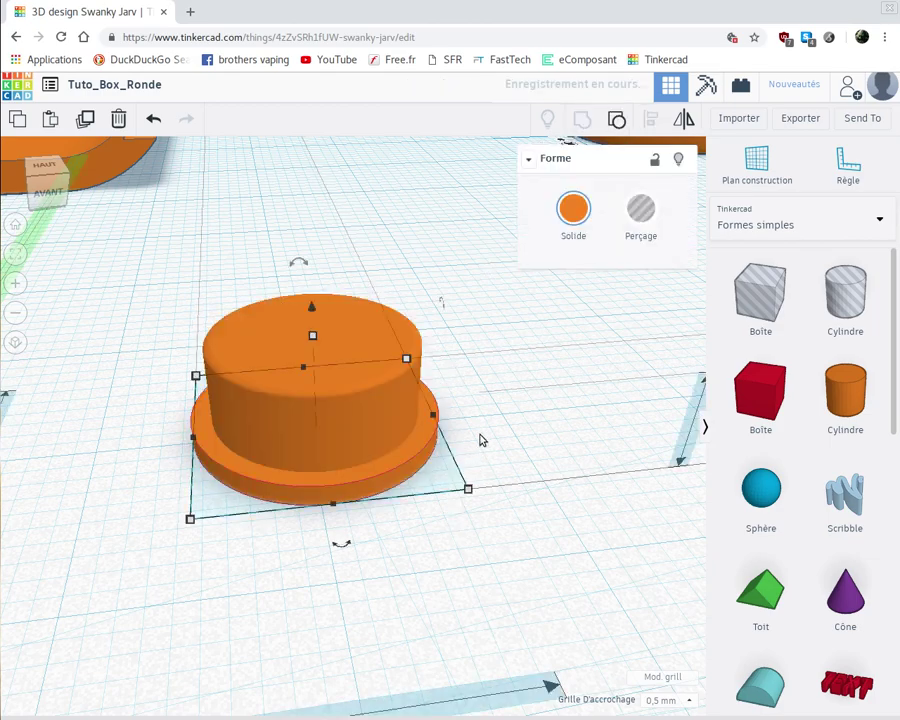
Step: Set the grouped button's length and width both to 11.6 mm, leaving its height alone
right_click_drag(473, 428, 473, 454)
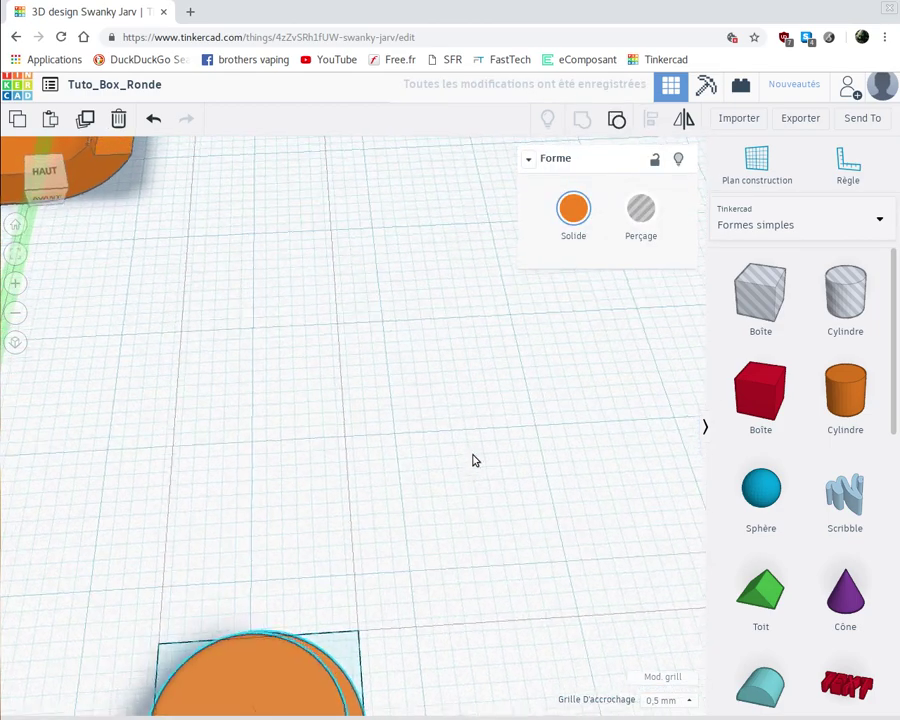
scroll(458, 463, "down", 5)
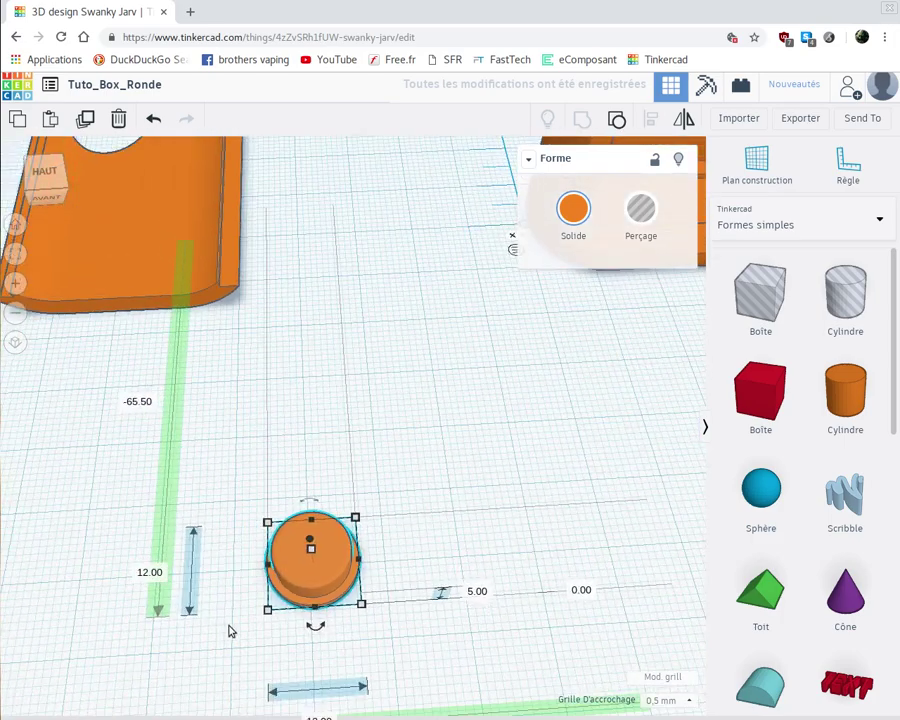
left_click(155, 578)
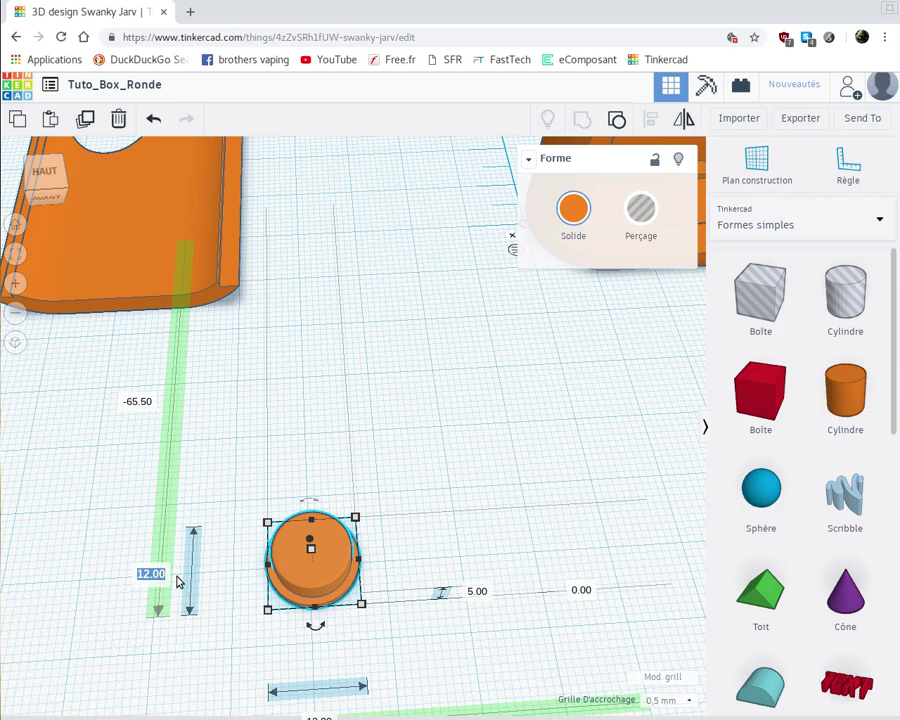
type("11.6")
key("Return")
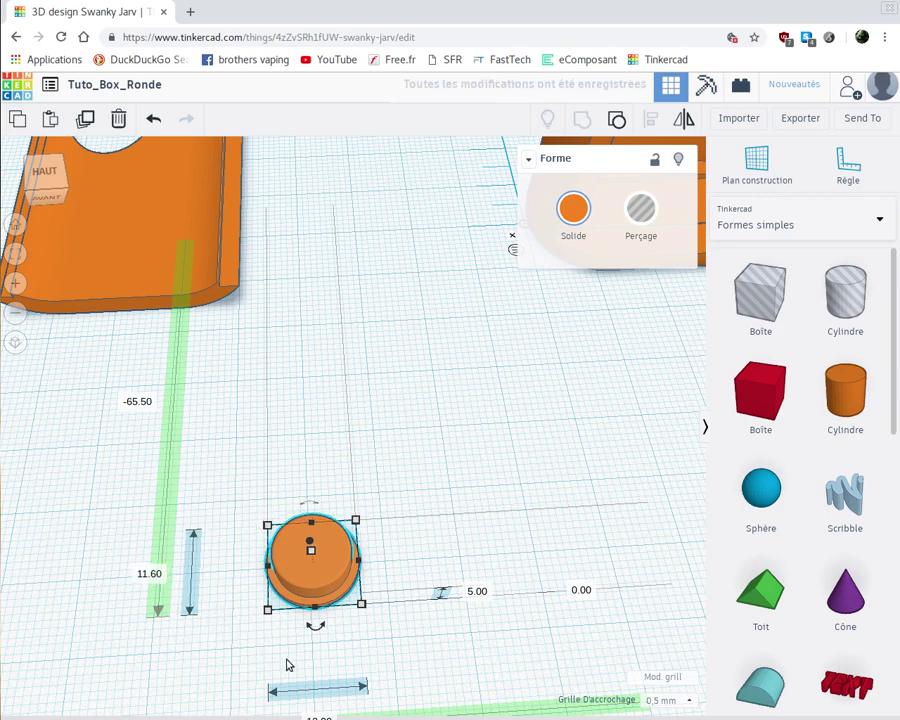
middle_click_drag(373, 602, 353, 485)
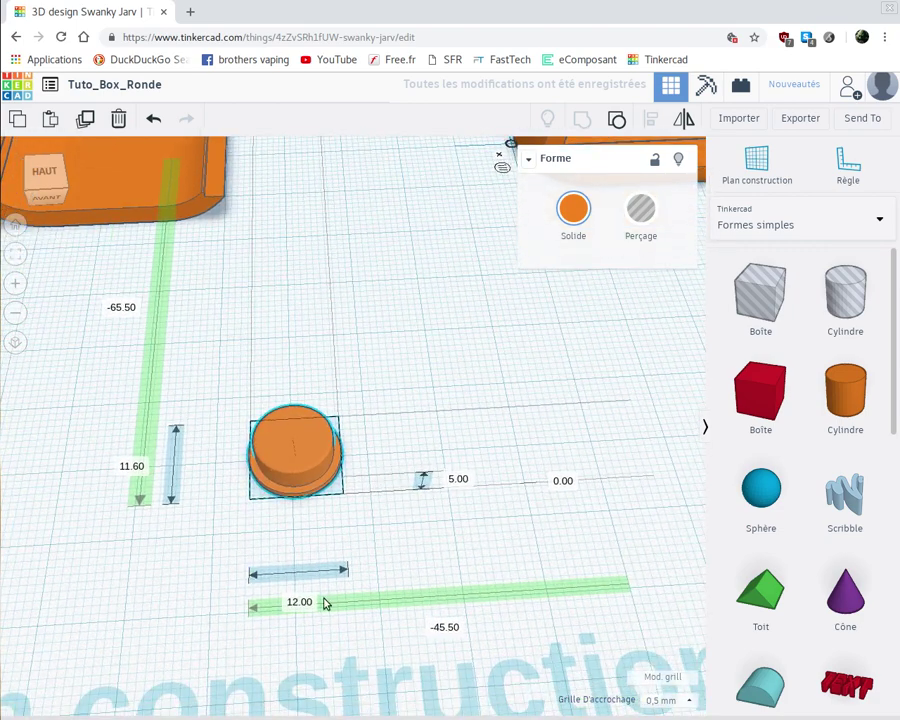
left_click(297, 589)
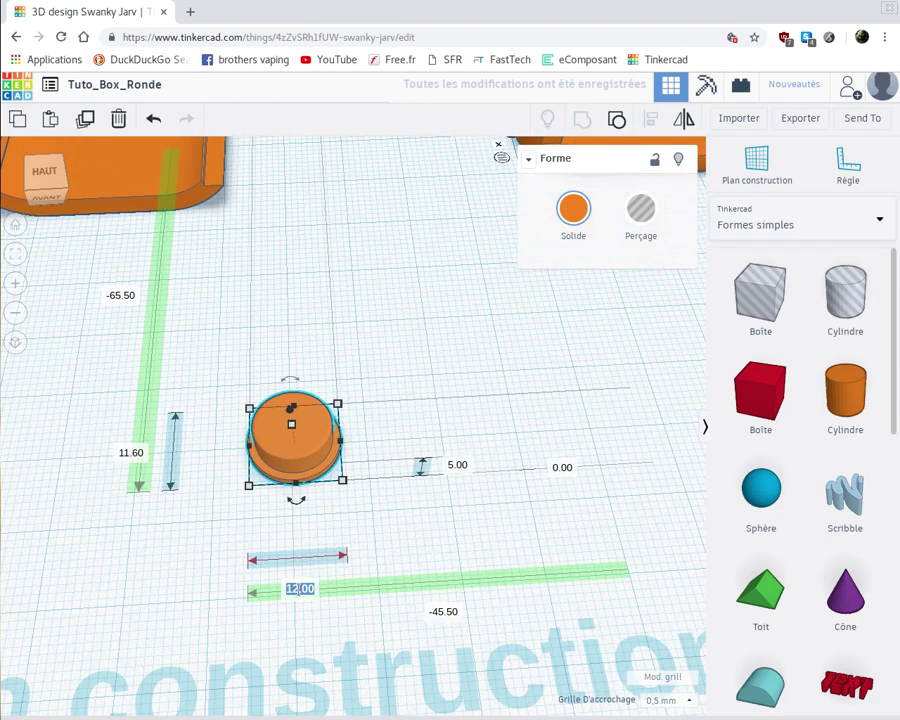
type("11")
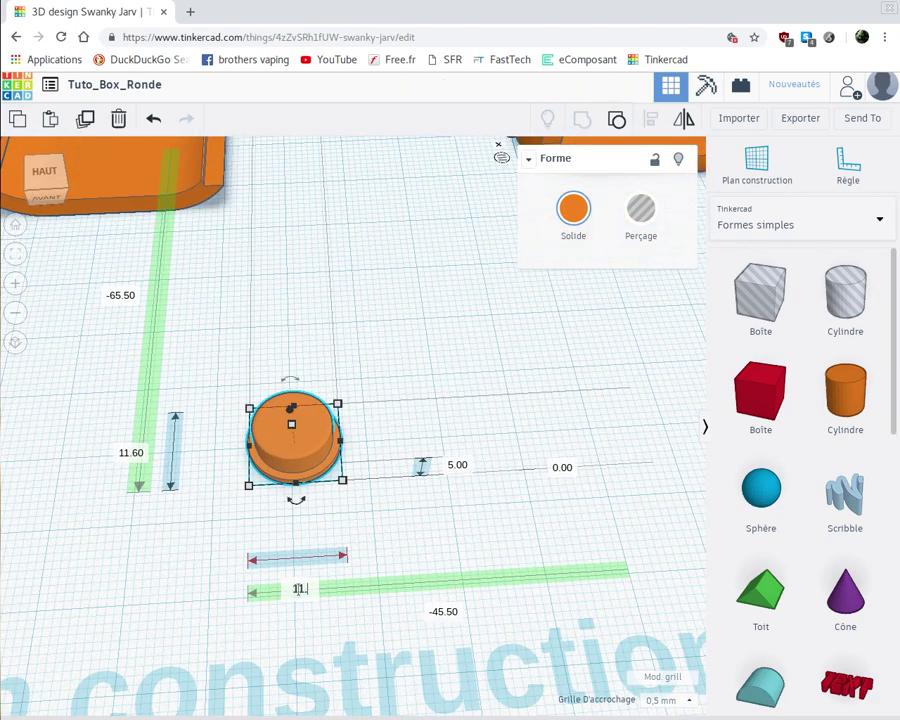
type(".6")
key("Return")
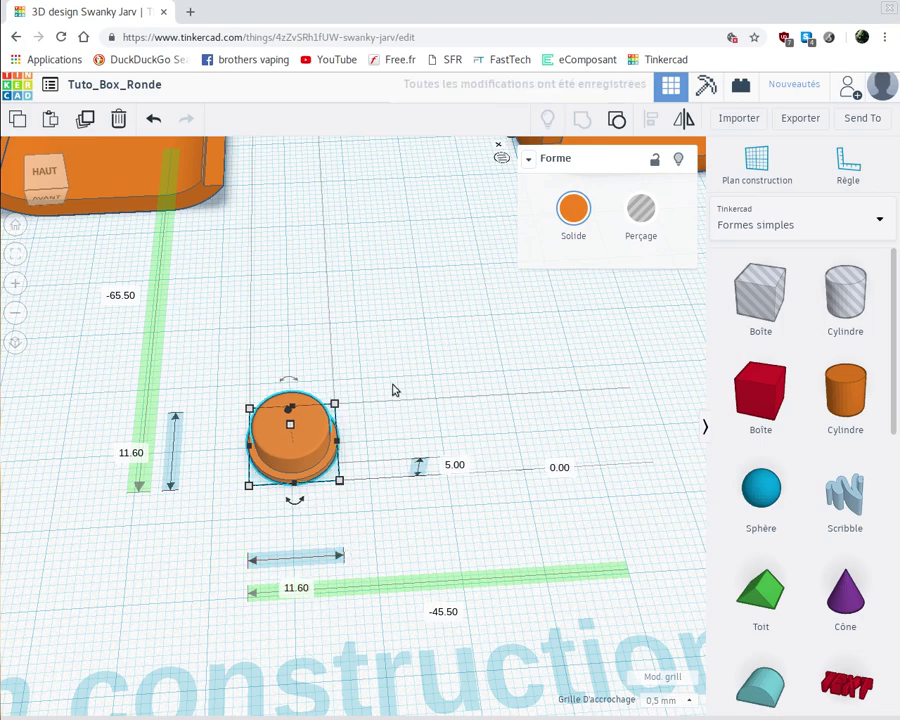
Step: Move the front cover away from the spare rounded solids, beside the box, and place the button just in front of the box
scroll(448, 382, "down", 5)
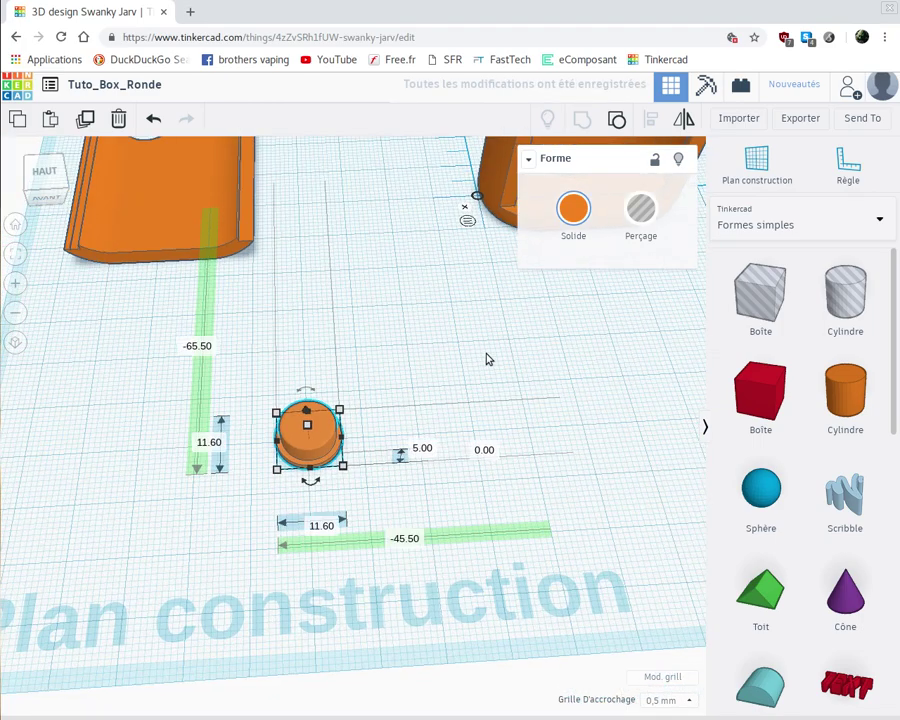
middle_click_drag(442, 396, 358, 450)
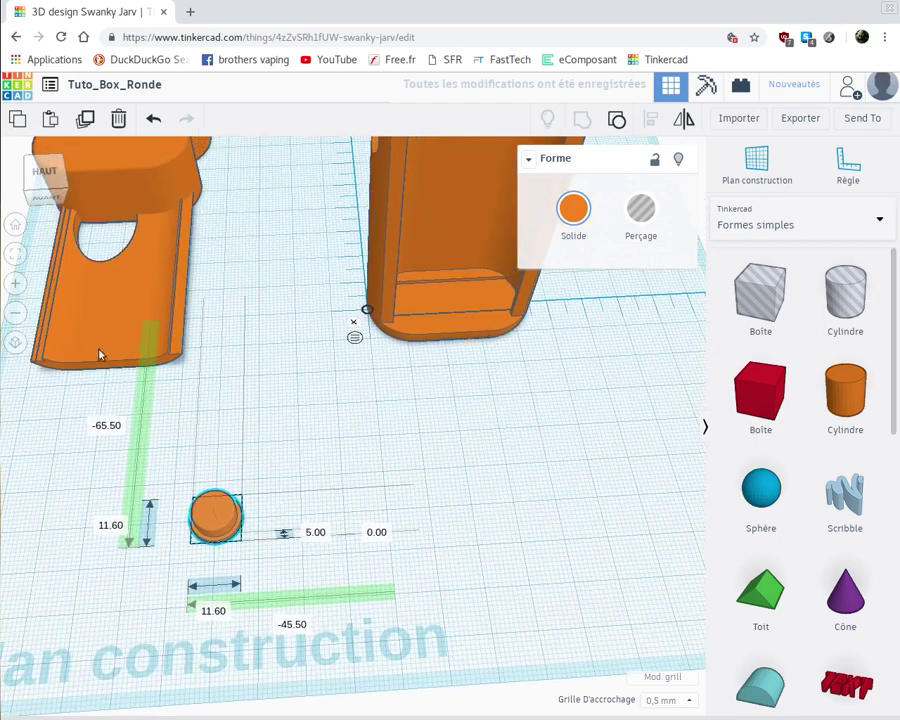
left_click_drag(160, 335, 240, 340)
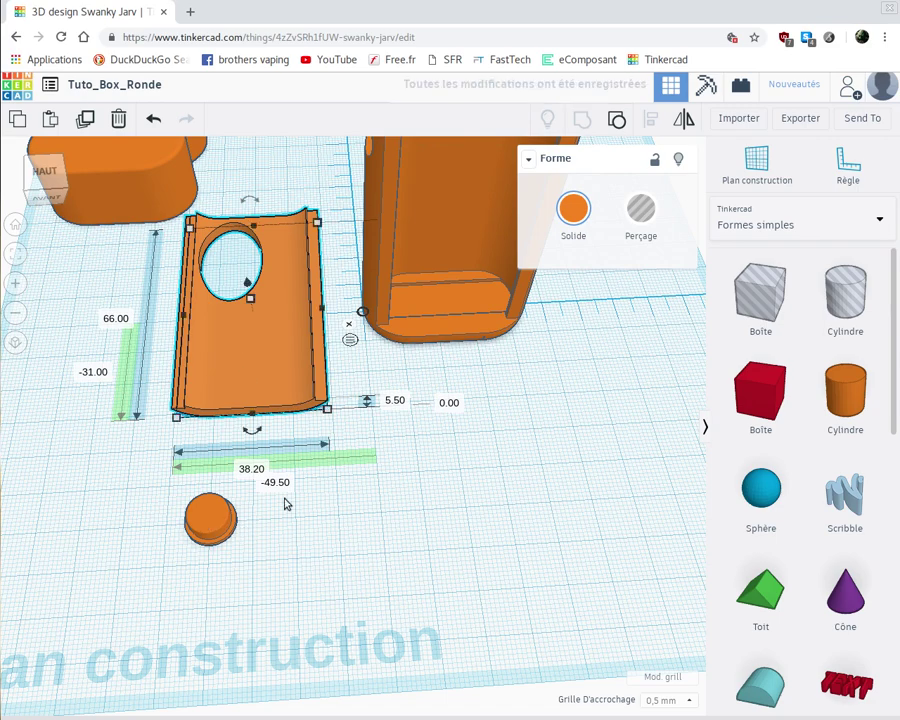
left_click_drag(211, 516, 421, 417)
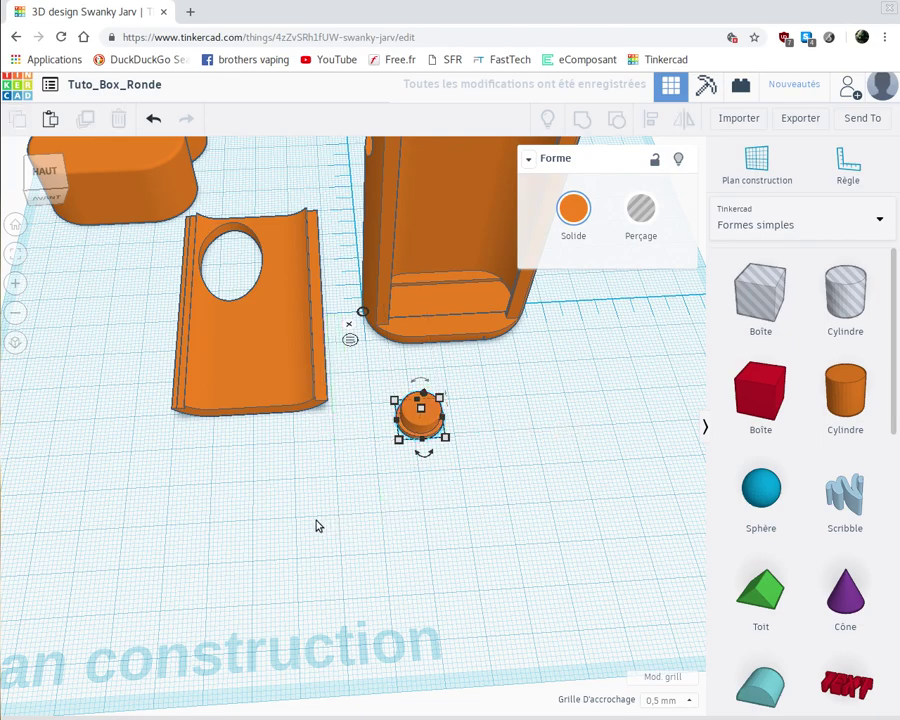
left_click(506, 487)
scroll(504, 468, "down", 1)
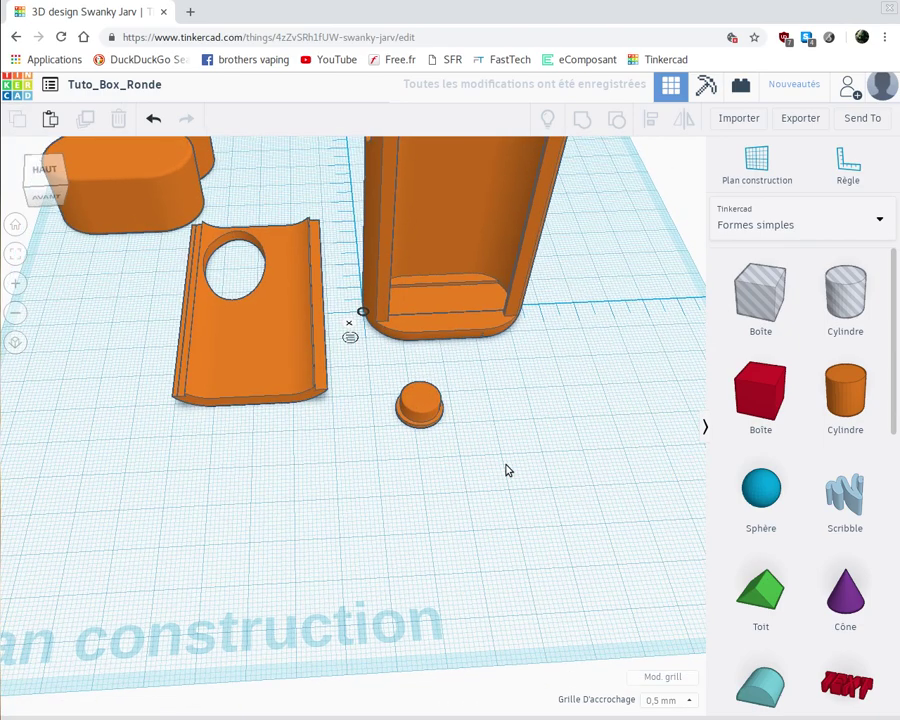
scroll(506, 470, "down", 2)
scroll(506, 470, "down", 2)
right_click_drag(534, 421, 253, 457)
right_click_drag(279, 496, 327, 442)
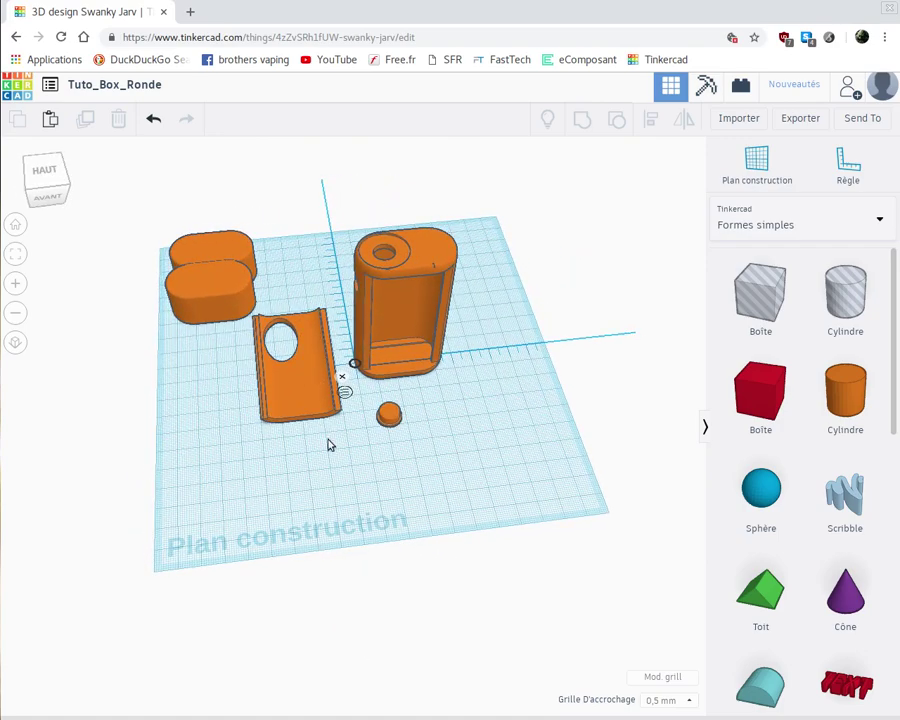